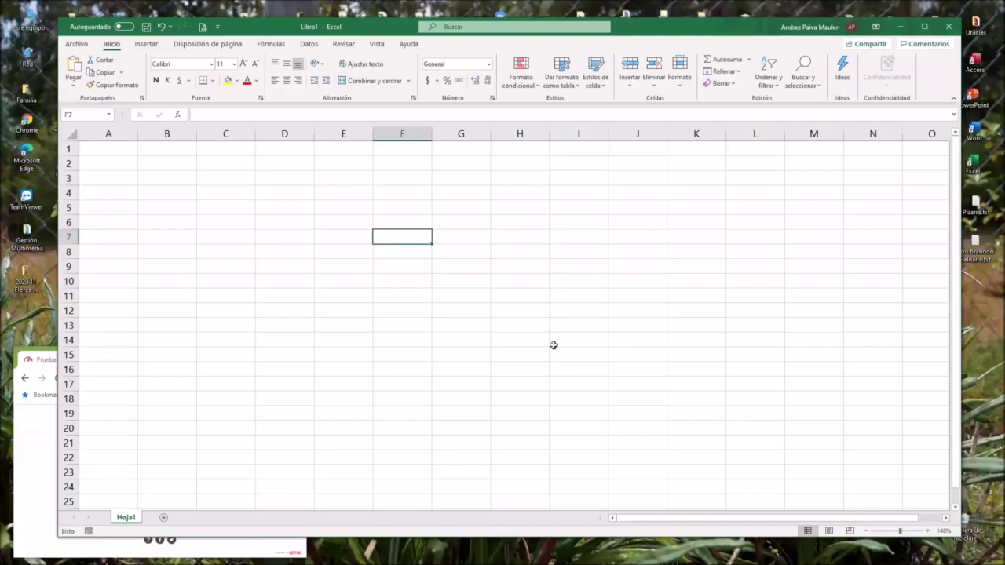
- Enter 01-01-2020, Falla and two first names down cells A2:A5
{"action": "left_click", "coordinate": [291, 348]}
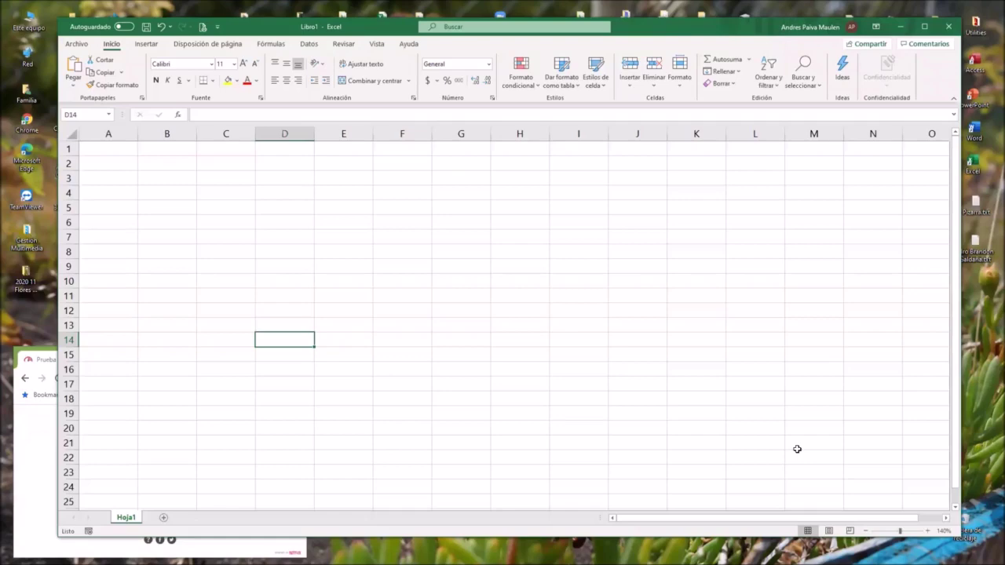
{"action": "key", "text": "Up"}
{"action": "key", "text": "Up"}
{"action": "key", "text": "Up"}
{"action": "key", "text": "Up"}
{"action": "key", "text": "Up"}
{"action": "key", "text": "Home"}
{"action": "key", "text": "Down"}
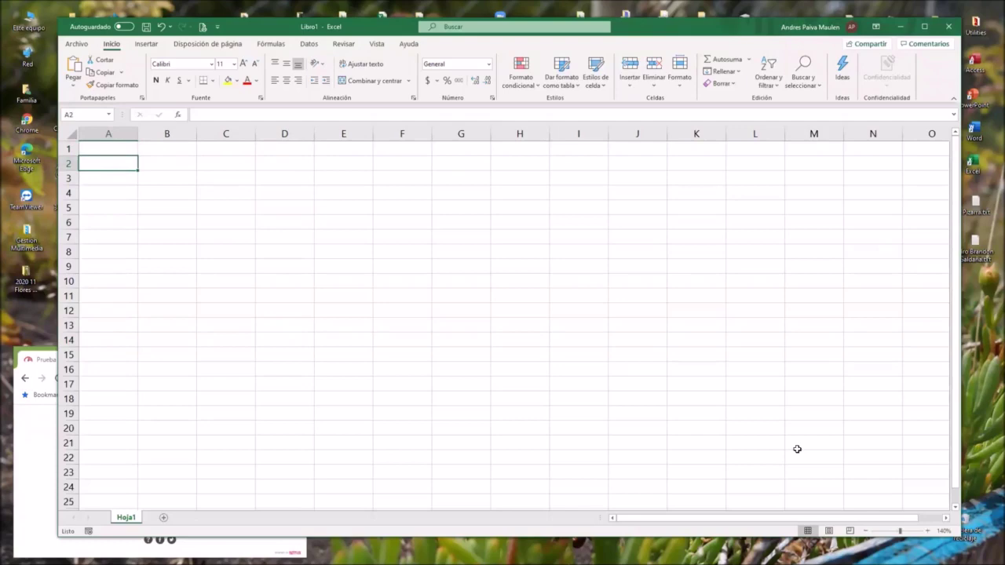
{"action": "type", "text": "1/1/2020"}
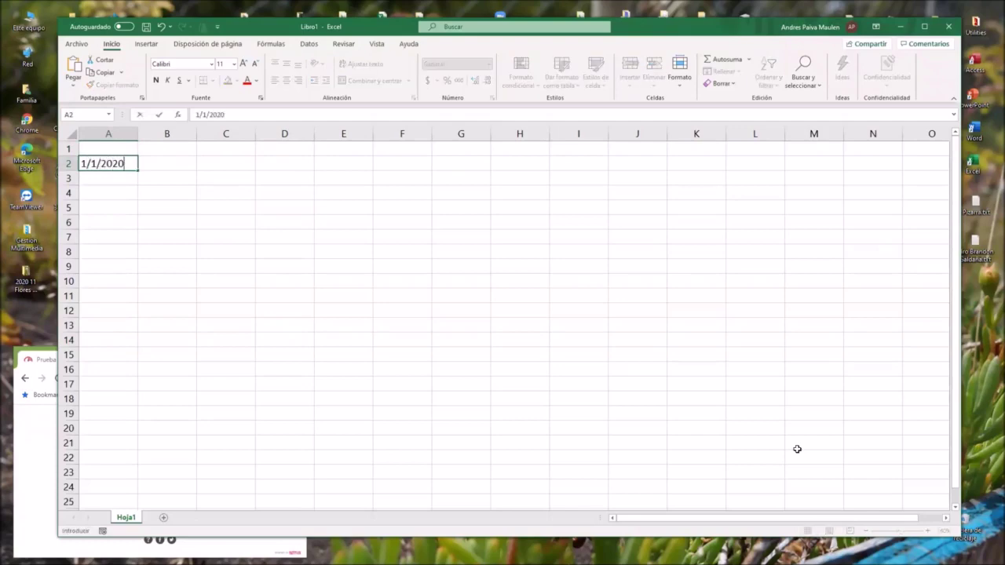
{"action": "key", "text": "Return"}
{"action": "key", "text": "Up"}
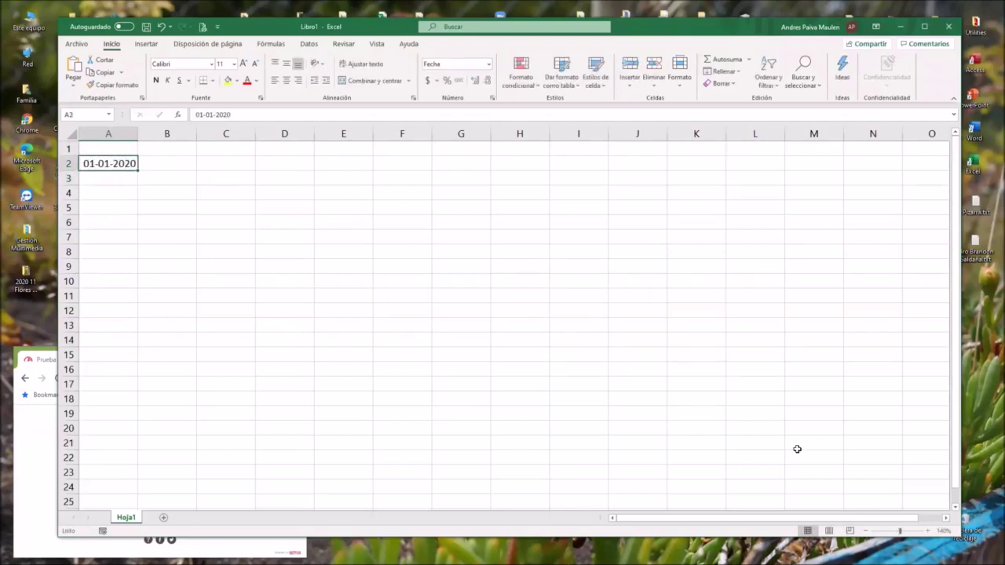
{"action": "key", "text": "Down"}
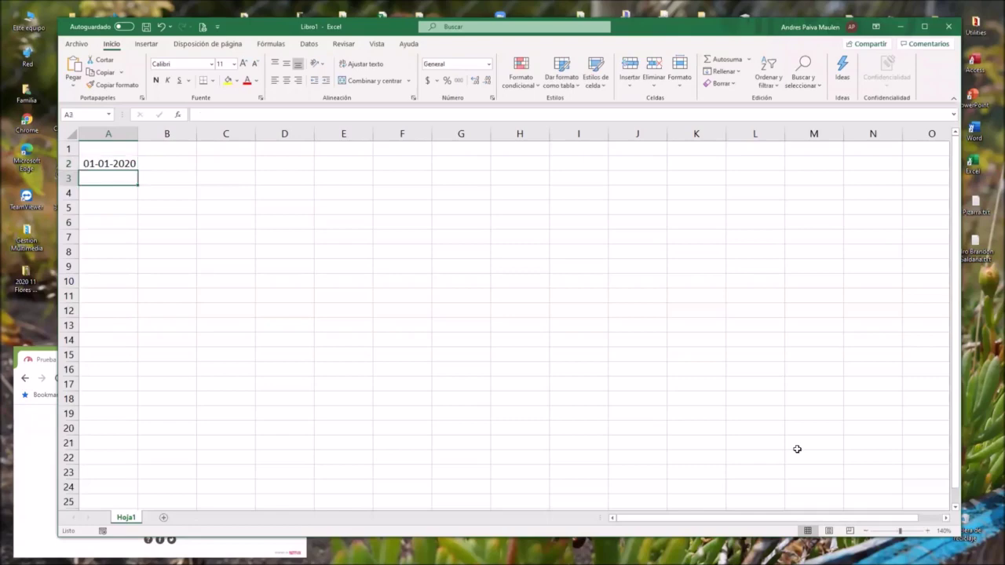
{"action": "type", "text": "Falla"}
{"action": "key", "text": "Return"}
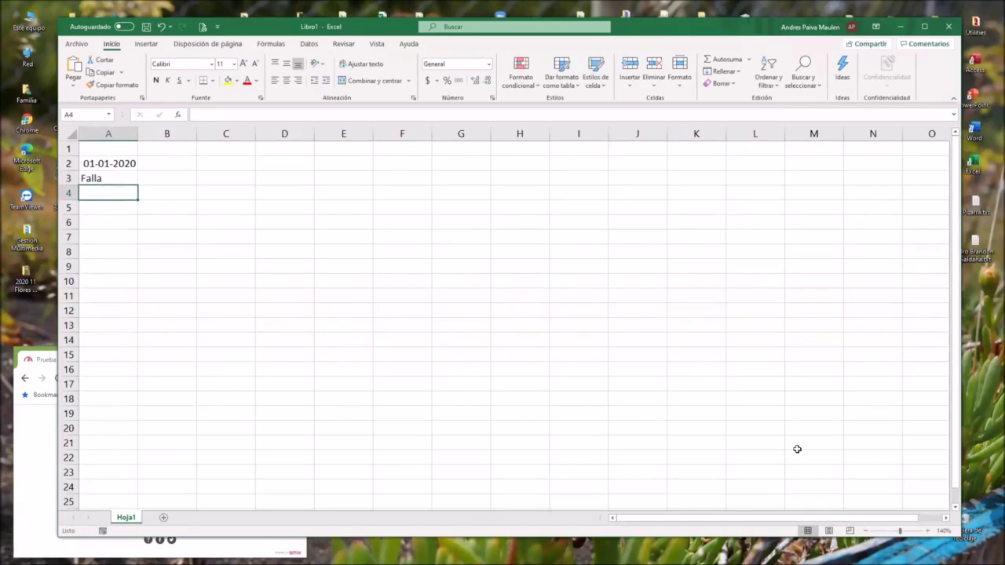
{"action": "type", "text": "Juan"}
{"action": "key", "text": "Return"}
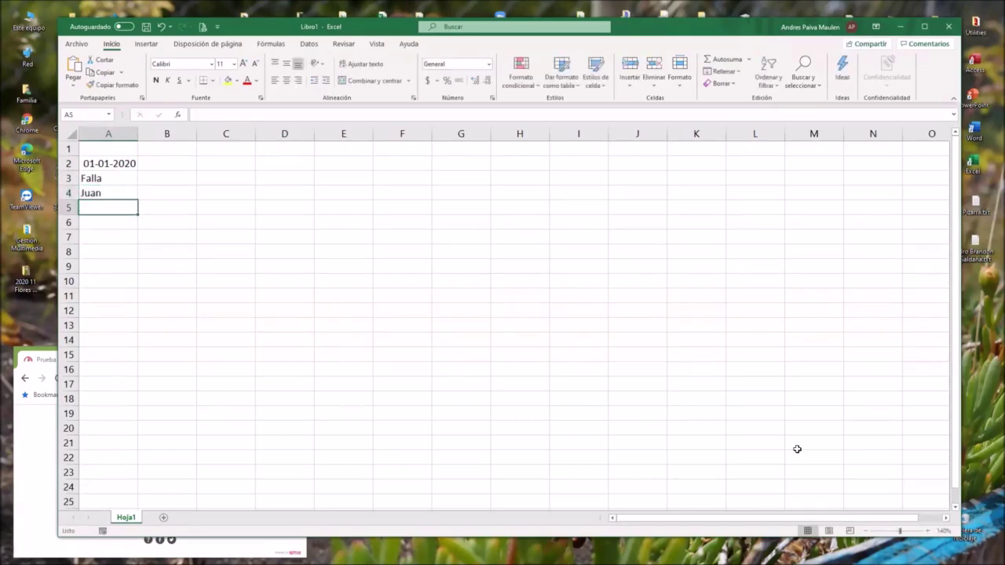
{"action": "type", "text": "Pedro"}
{"action": "key", "text": "Return"}
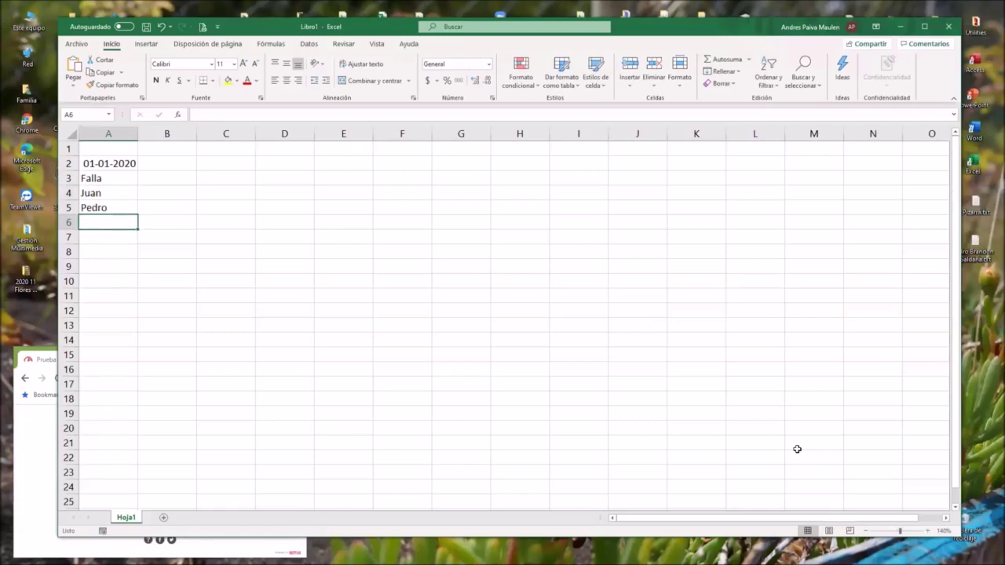
- Enter 04-05-2020 in C3, Accidente in D3 and two first names in E3:E4
{"action": "key", "text": "Up"}
{"action": "key", "text": "Up"}
{"action": "key", "text": "Right"}
{"action": "key", "text": "Right"}
{"action": "key", "text": "Up"}
{"action": "key", "text": "Up"}
{"action": "key", "text": "Down"}
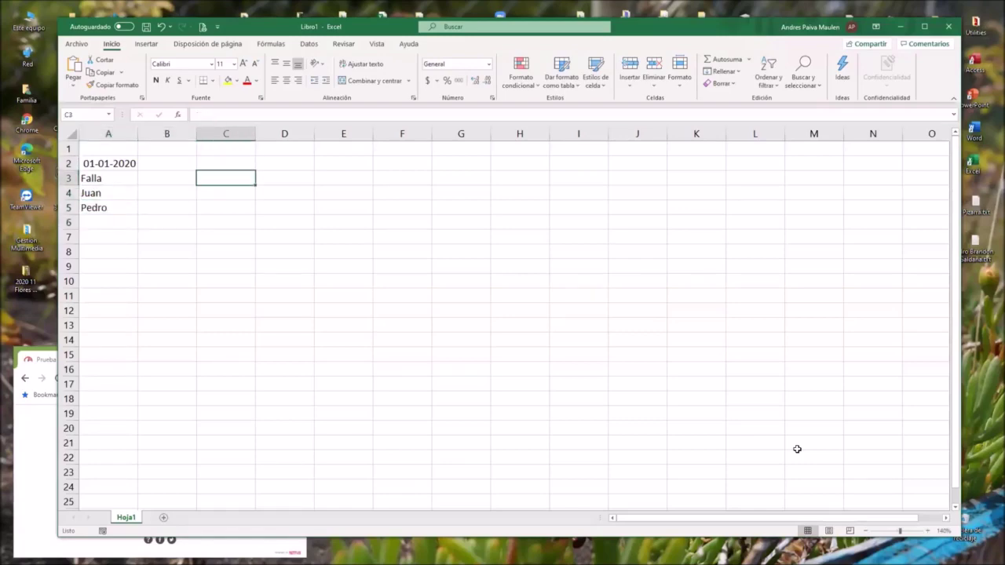
{"action": "type", "text": "4/5/2020"}
{"action": "key", "text": "Return"}
{"action": "key", "text": "Up"}
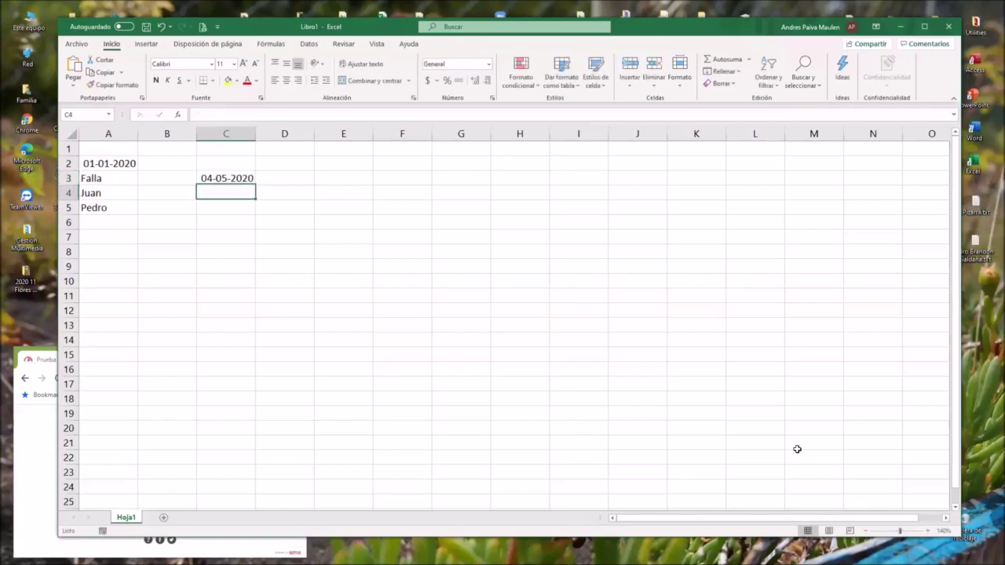
{"action": "key", "text": "Right"}
{"action": "type", "text": "A"}
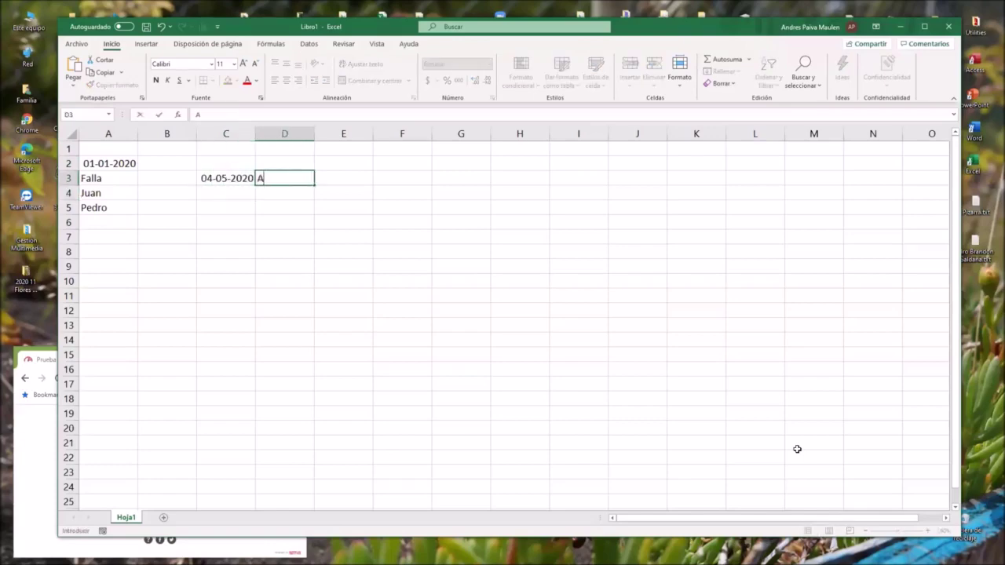
{"action": "type", "text": "ccidente"}
{"action": "key", "text": "Tab"}
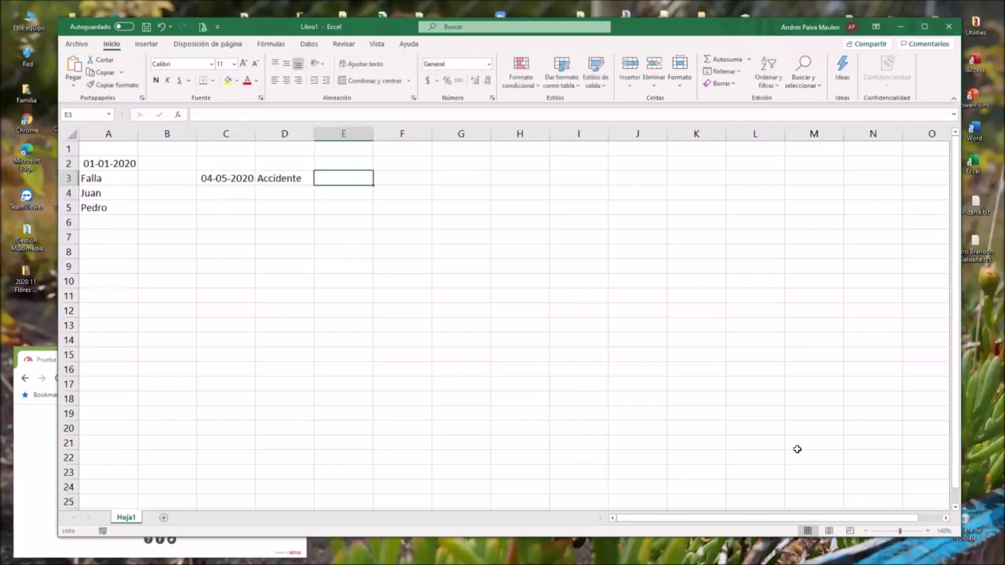
{"action": "type", "text": "José"}
{"action": "key", "text": "Return"}
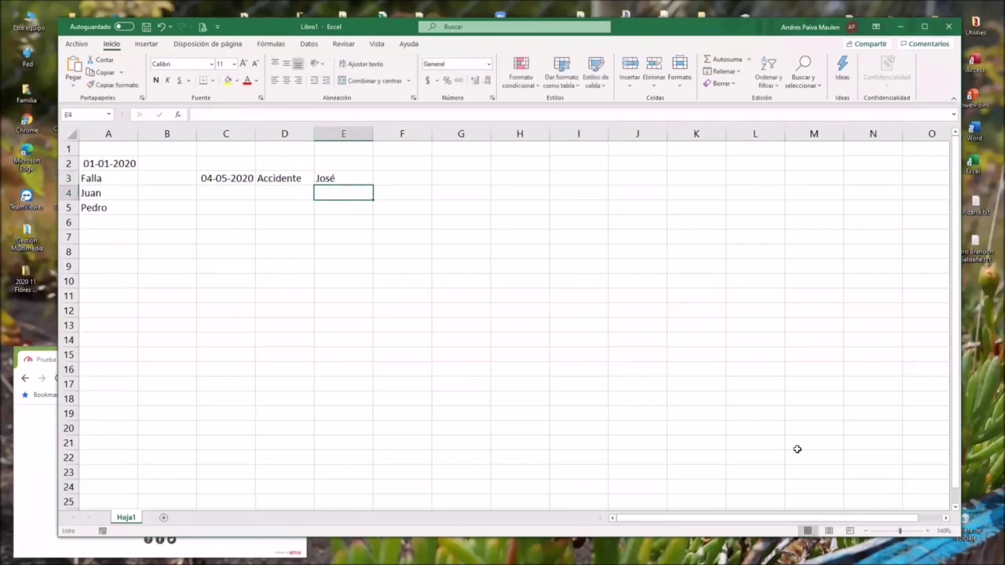
{"action": "type", "text": "P"}
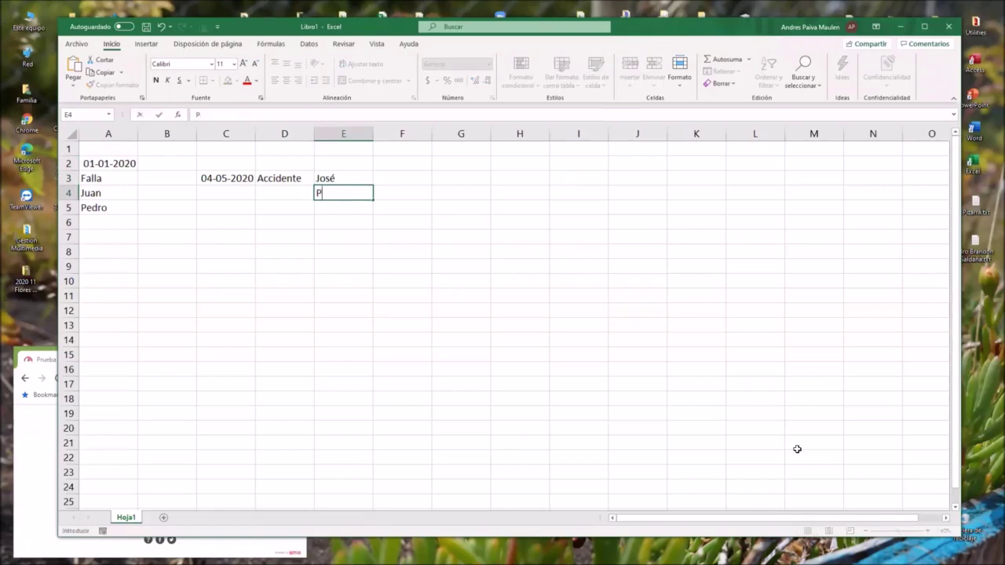
{"action": "type", "text": "ablo"}
{"action": "key", "text": "Return"}
- Enter 05-05-2020, Falla and a first name across B7:D7
{"action": "key", "text": "Up"}
{"action": "key", "text": "Left"}
{"action": "key", "text": "Up"}
{"action": "key", "text": "Left"}
{"action": "key", "text": "Left"}
{"action": "key", "text": "Down"}
{"action": "key", "text": "Down"}
{"action": "key", "text": "Down"}
{"action": "key", "text": "Down"}
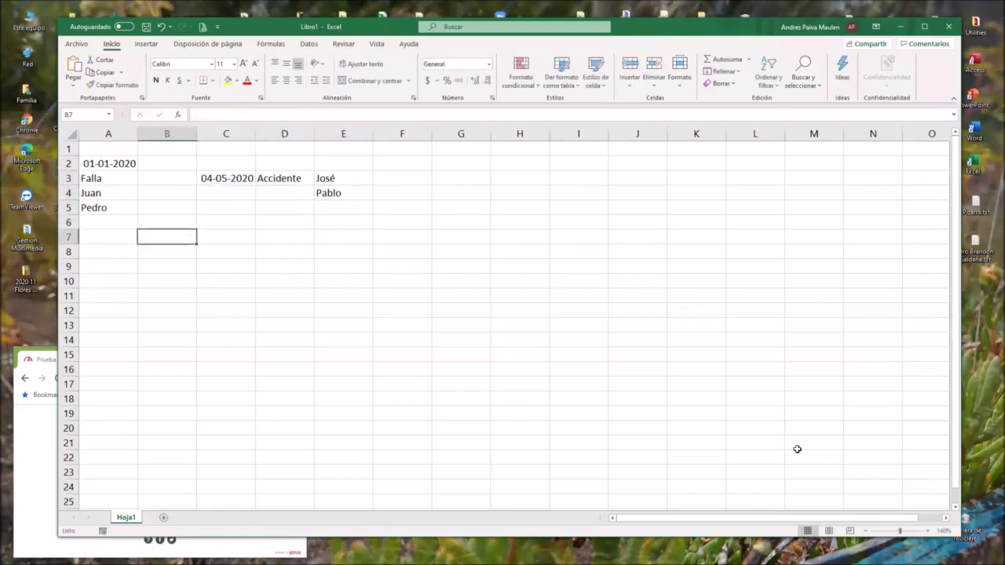
{"action": "type", "text": "5/5/2020"}
{"action": "key", "text": "Tab"}
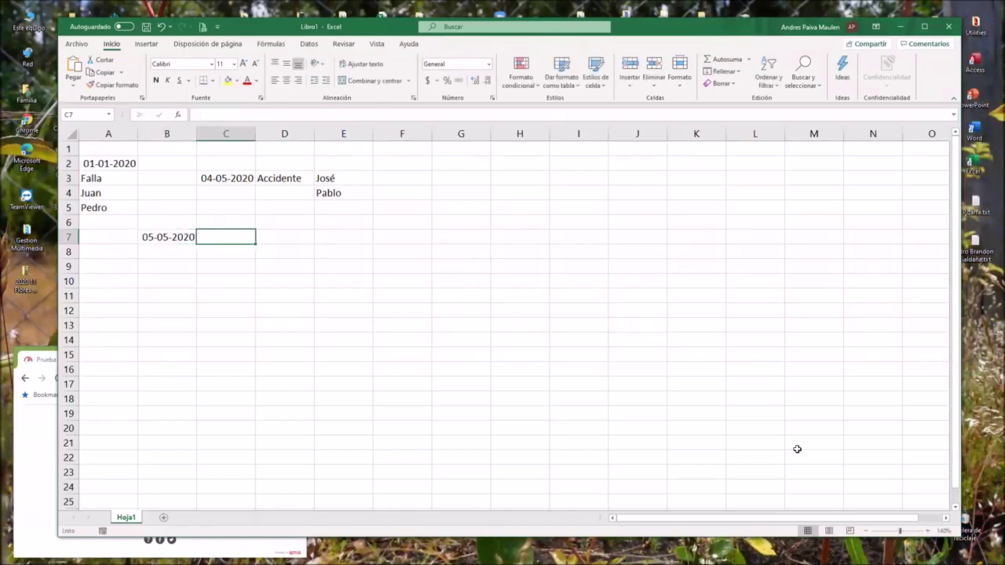
{"action": "type", "text": "Falla"}
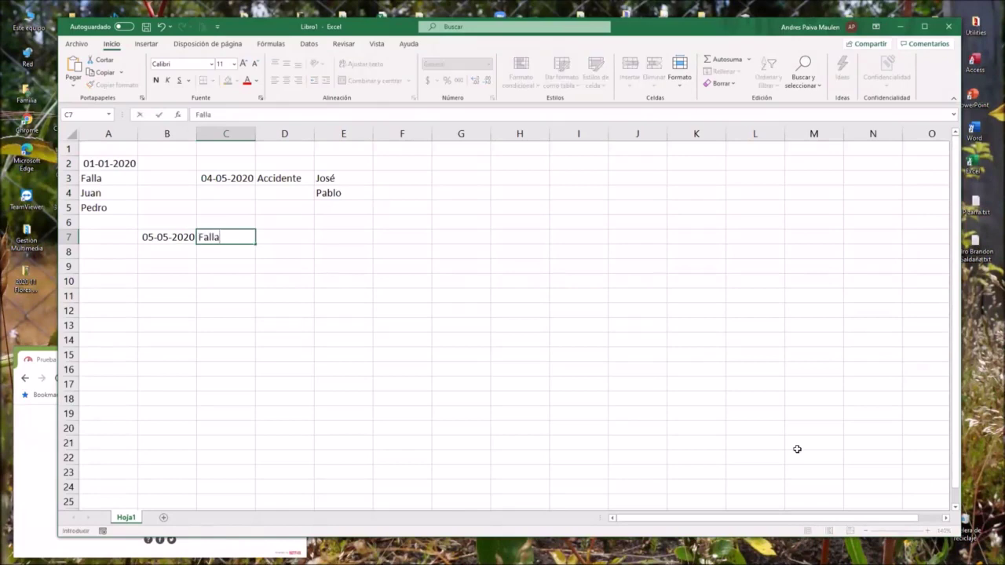
{"action": "key", "text": "Tab"}
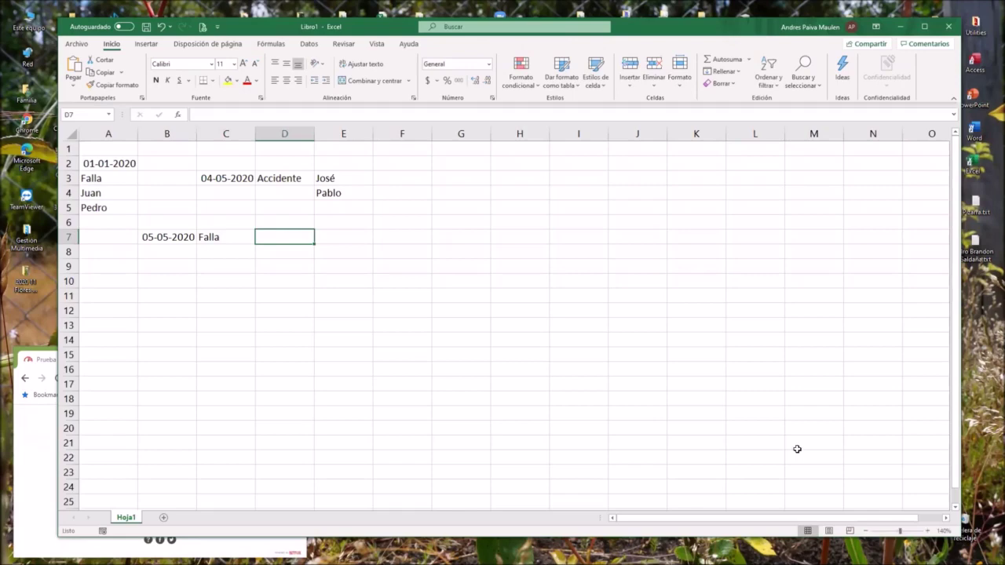
{"action": "type", "text": "Alberto"}
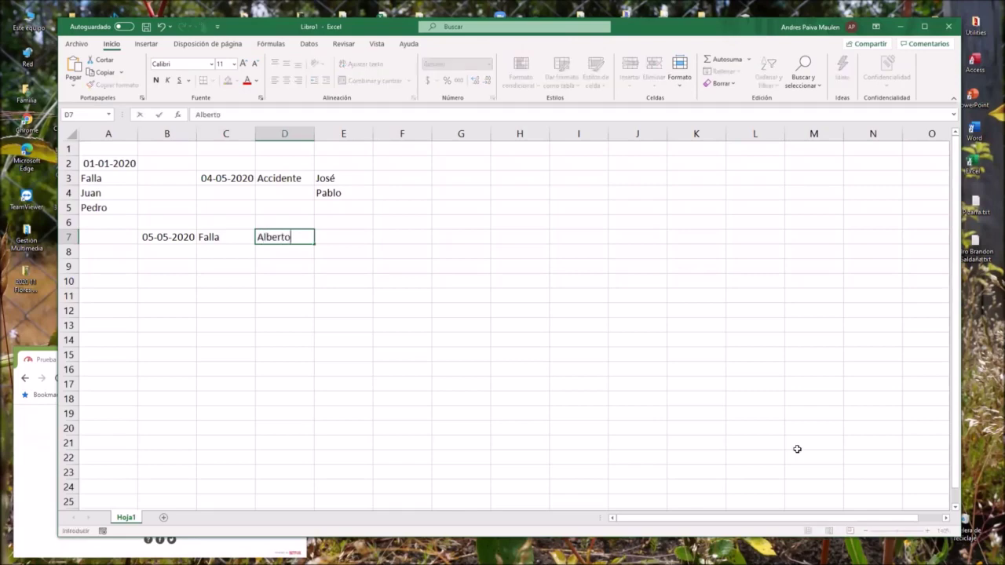
{"action": "key", "text": "Return"}
{"action": "key", "text": "Up"}
{"action": "key", "text": "Left"}
{"action": "key", "text": "Left"}
{"action": "key", "text": "Left"}
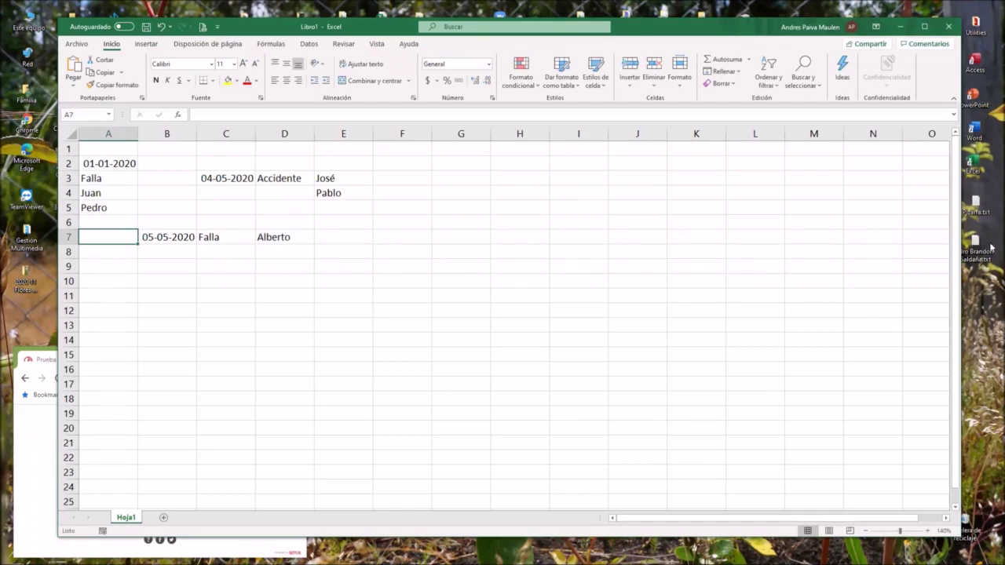
- Select each scattered record in turn (A2:A5, C3:E4, B7:D7) to review its cells
{"action": "left_click_drag", "start_coordinate": [105, 164], "coordinate": [102, 214]}
{"action": "left_click", "coordinate": [104, 190]}
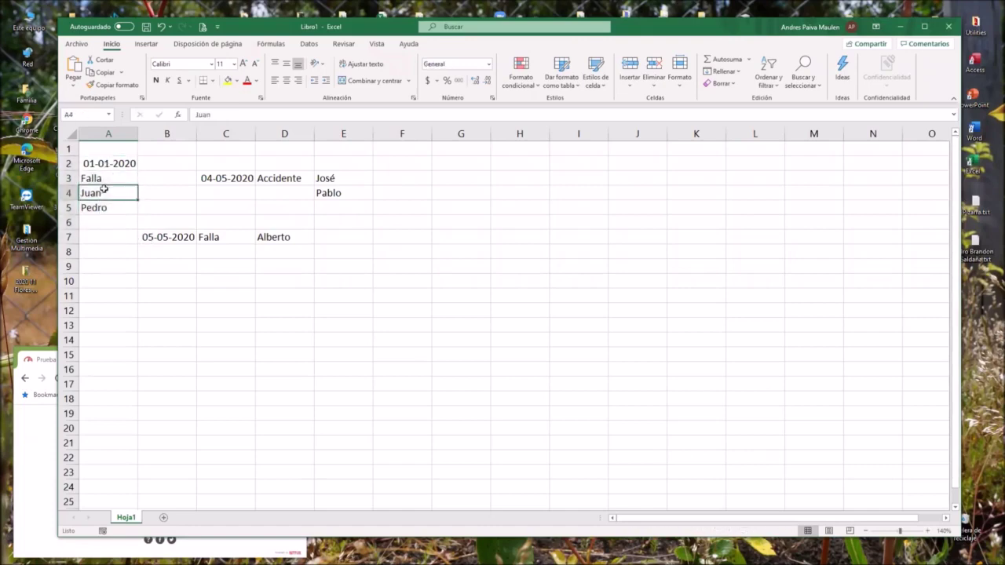
{"action": "left_click", "coordinate": [103, 164]}
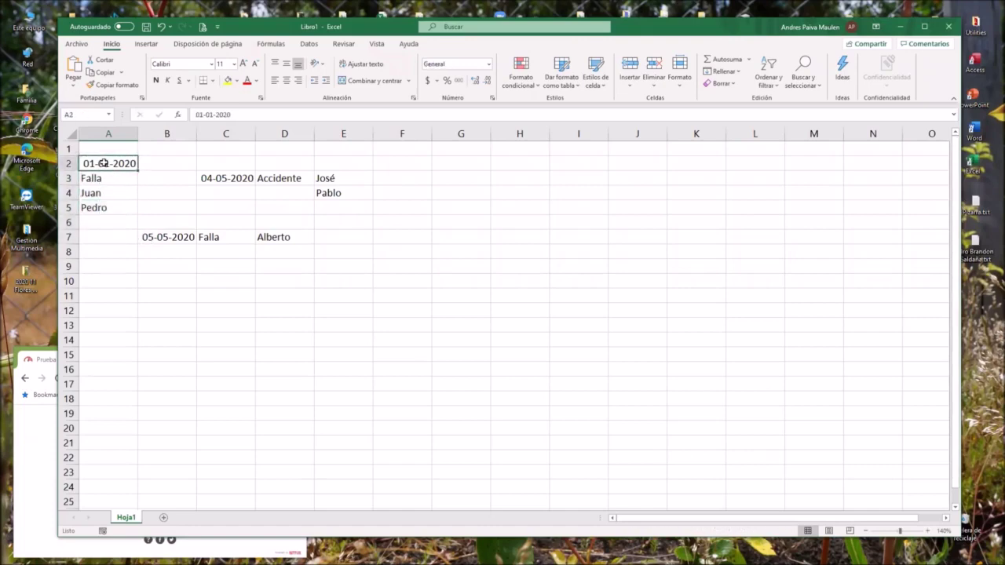
{"action": "left_click", "coordinate": [103, 179]}
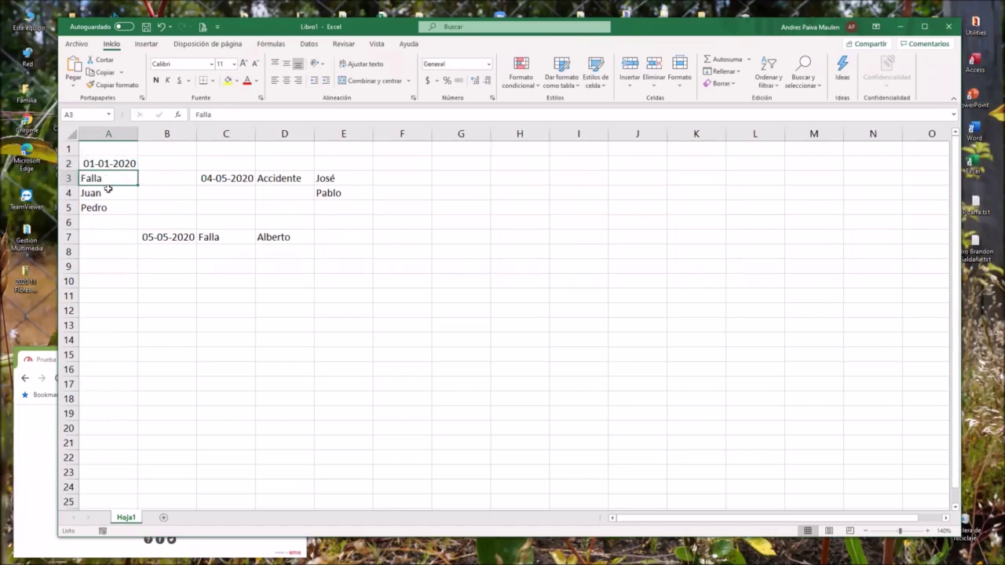
{"action": "left_click", "coordinate": [108, 191]}
{"action": "left_click", "coordinate": [107, 208]}
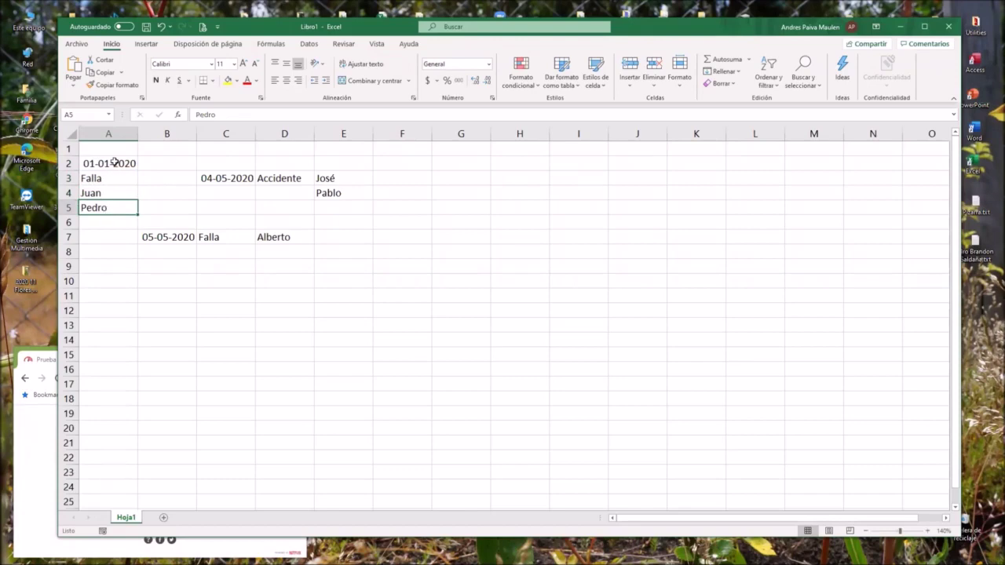
{"action": "left_click_drag", "start_coordinate": [209, 180], "coordinate": [349, 180]}
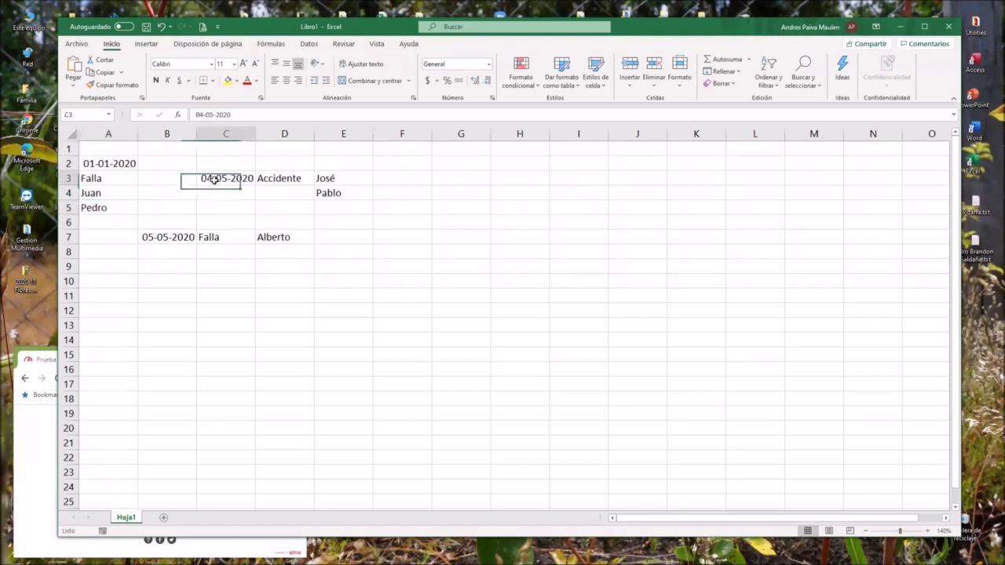
{"action": "left_click", "coordinate": [342, 194]}
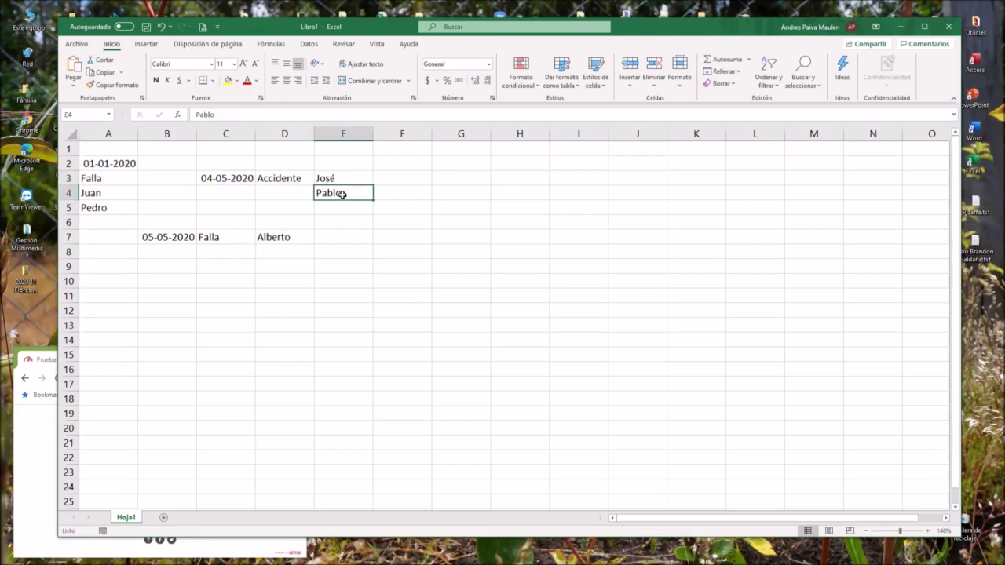
{"action": "left_click_drag", "start_coordinate": [145, 237], "coordinate": [303, 237]}
{"action": "left_click", "coordinate": [282, 237]}
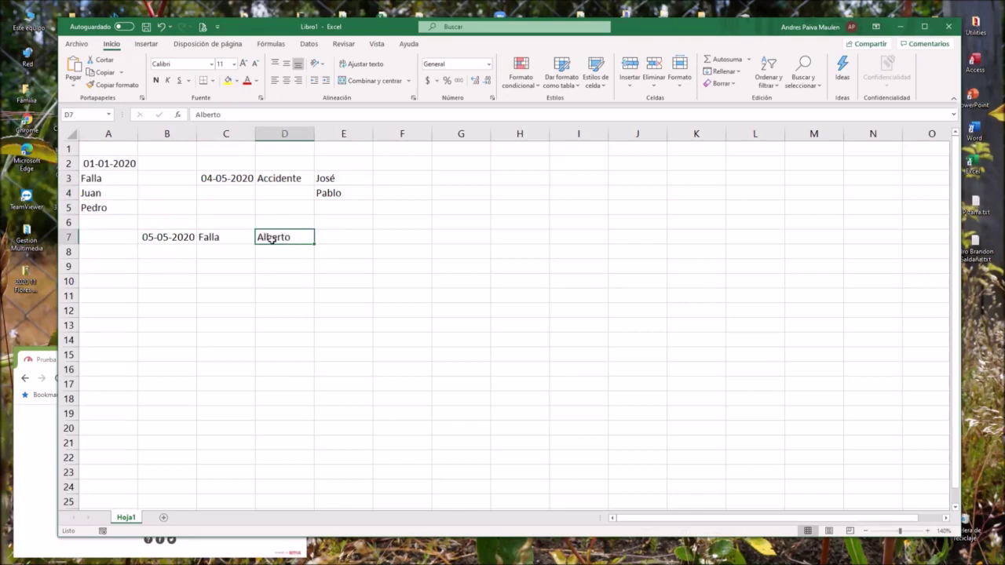
{"action": "left_click_drag", "start_coordinate": [174, 239], "coordinate": [264, 237]}
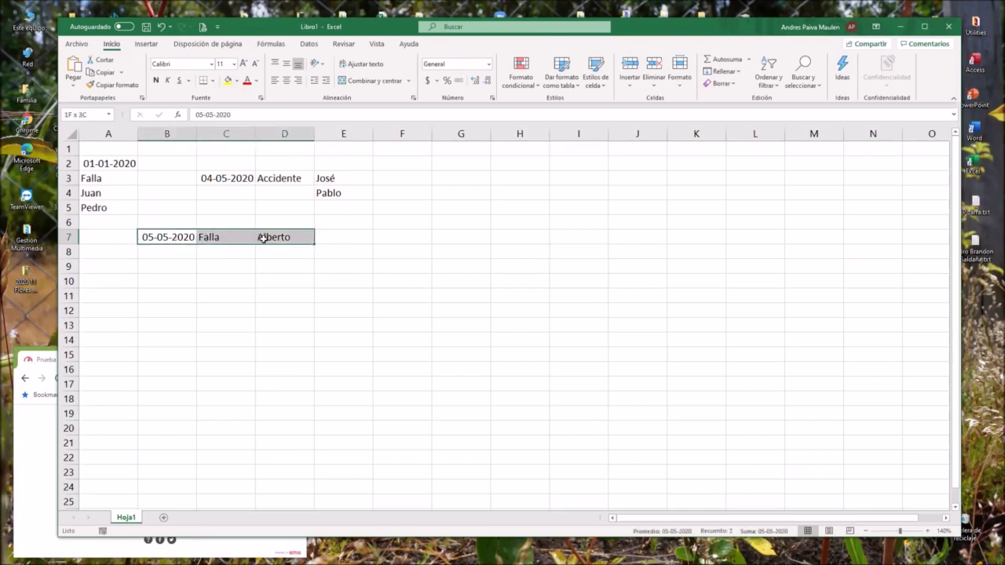
{"action": "left_click_drag", "start_coordinate": [105, 164], "coordinate": [108, 206]}
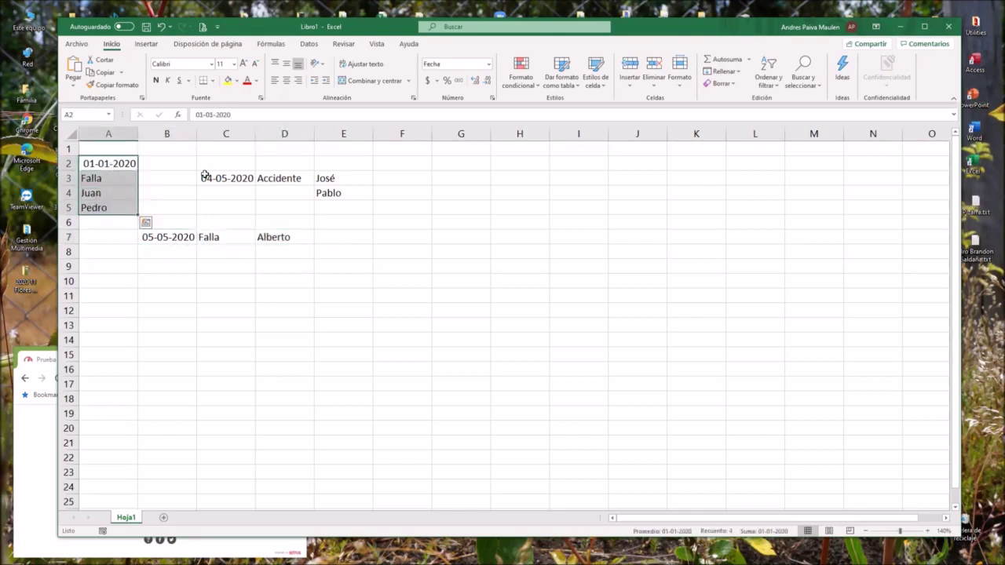
{"action": "left_click_drag", "start_coordinate": [206, 178], "coordinate": [328, 180]}
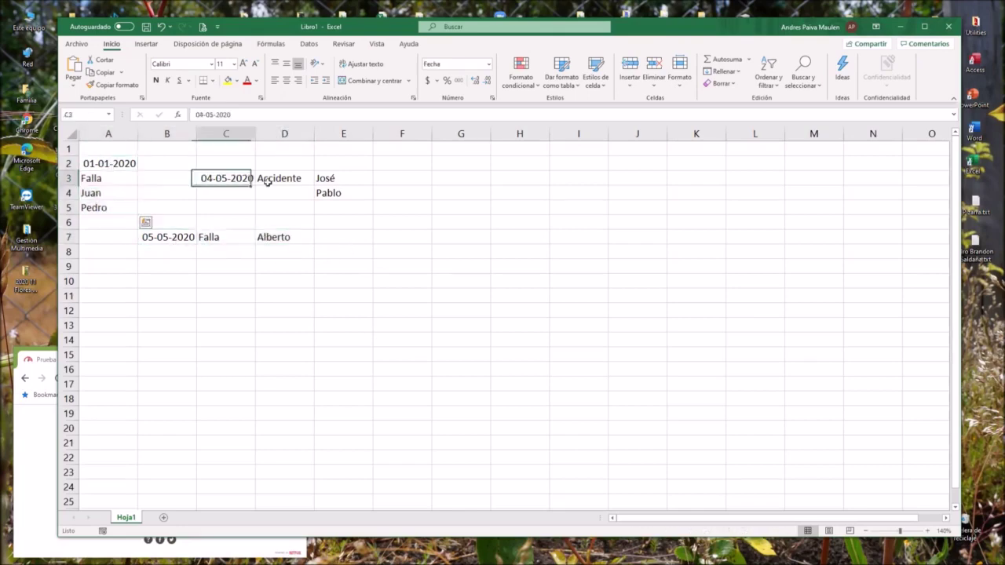
{"action": "left_click", "coordinate": [328, 193]}
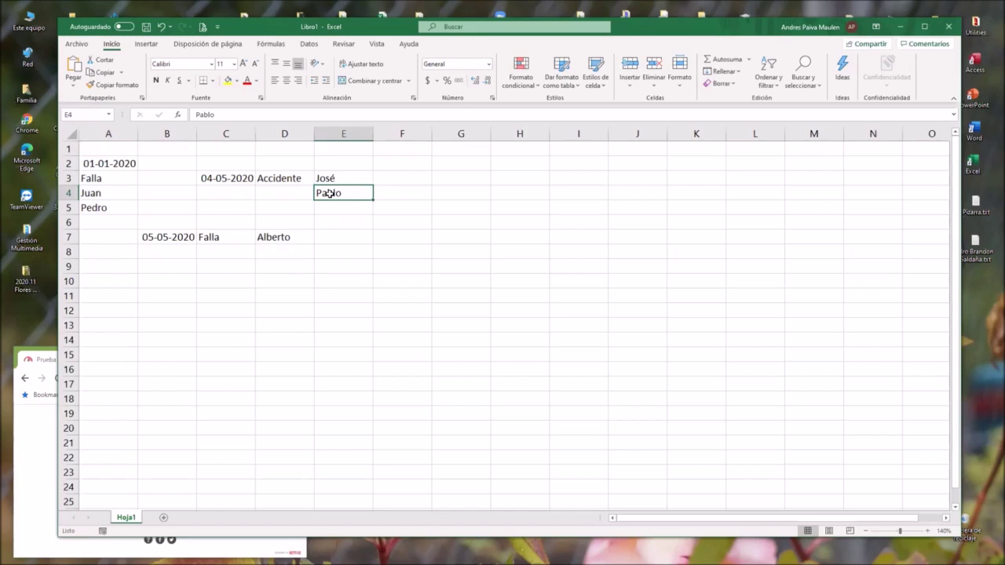
{"action": "mouse_move", "coordinate": [107, 163]}
{"action": "left_mouse_down"}
{"action": "mouse_move", "coordinate": [239, 164]}
{"action": "mouse_move", "coordinate": [352, 237]}
{"action": "left_mouse_up"}
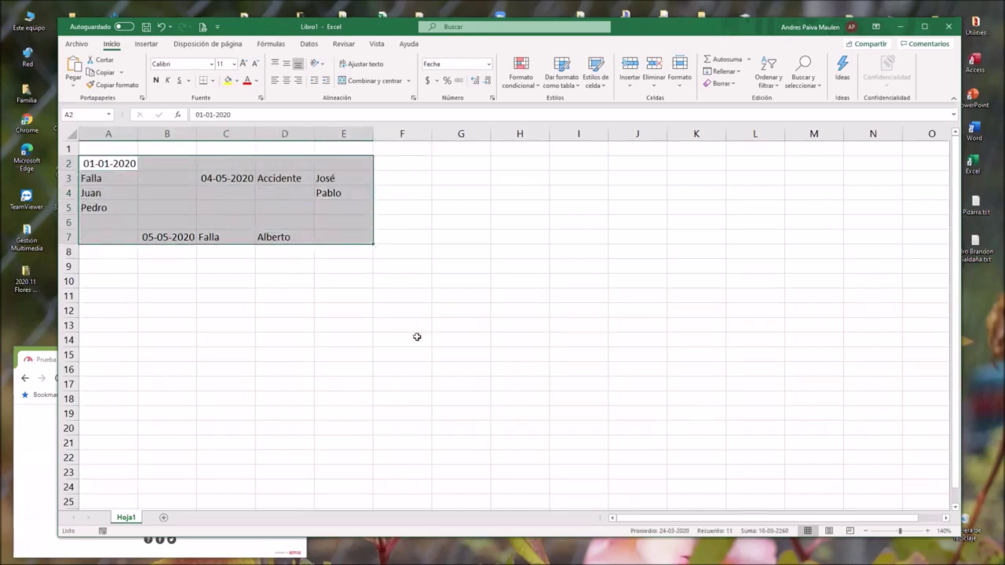
{"action": "left_click", "coordinate": [580, 182]}
{"action": "left_click", "coordinate": [600, 293]}
{"action": "left_click", "coordinate": [349, 362]}
{"action": "left_click", "coordinate": [218, 409]}
{"action": "left_click", "coordinate": [519, 333]}
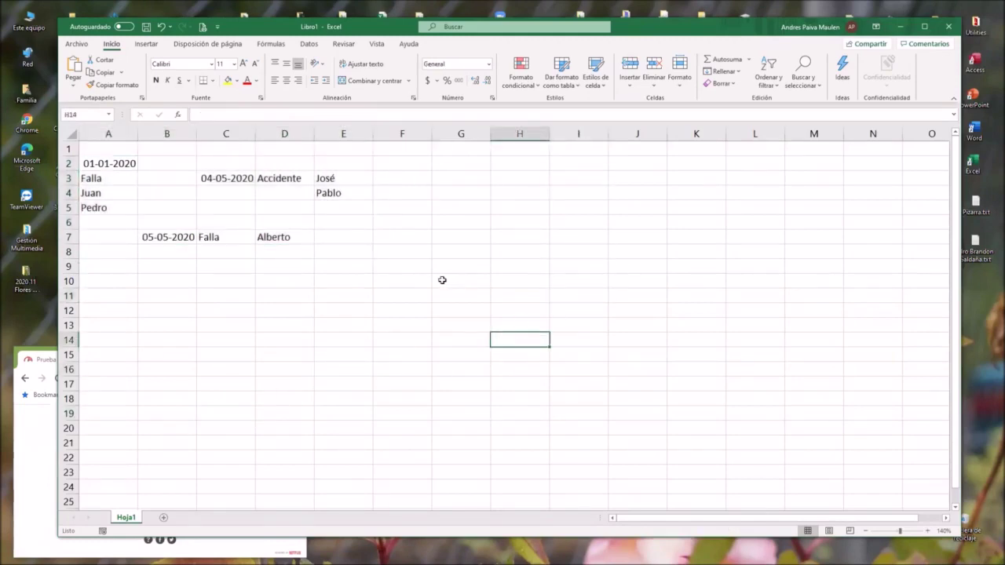
{"action": "left_click", "coordinate": [116, 175]}
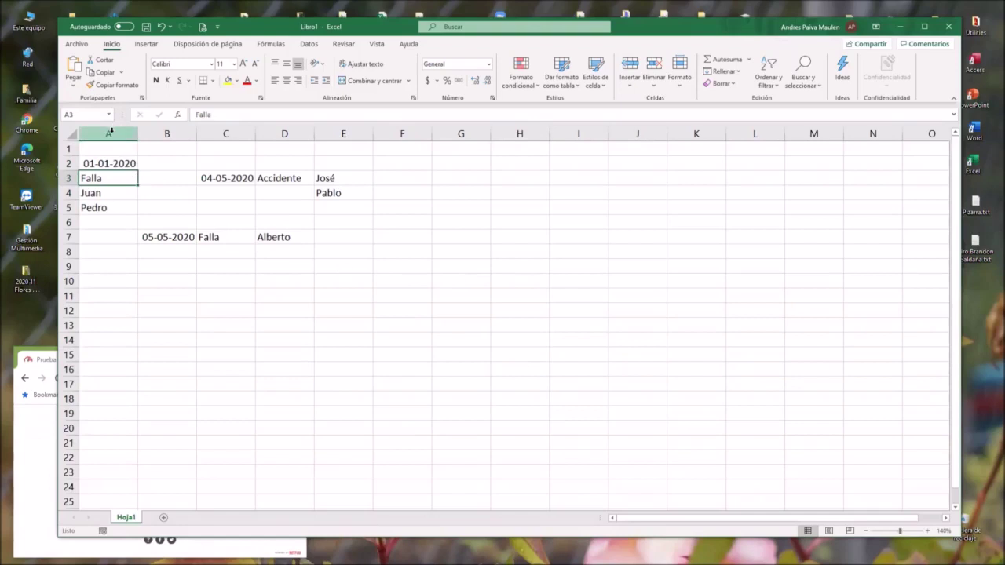
{"action": "left_click", "coordinate": [110, 132]}
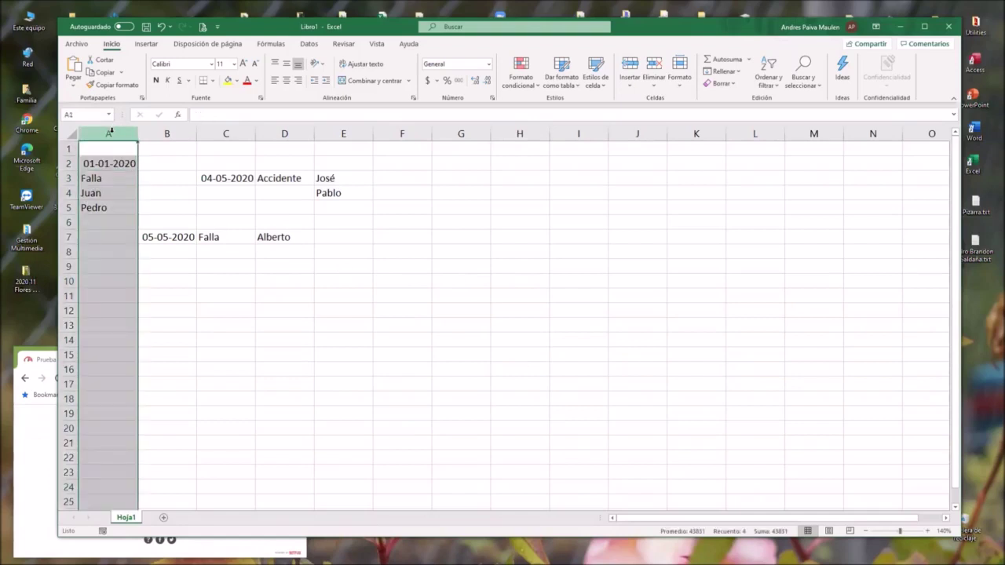
{"action": "left_click", "coordinate": [112, 220]}
- Move the Accidente block to A9:C10 and the 05-05-2020 Falla record to A12:C12
{"action": "mouse_move", "coordinate": [214, 179]}
{"action": "left_mouse_down"}
{"action": "mouse_move", "coordinate": [305, 179]}
{"action": "mouse_move", "coordinate": [330, 193]}
{"action": "left_mouse_up"}
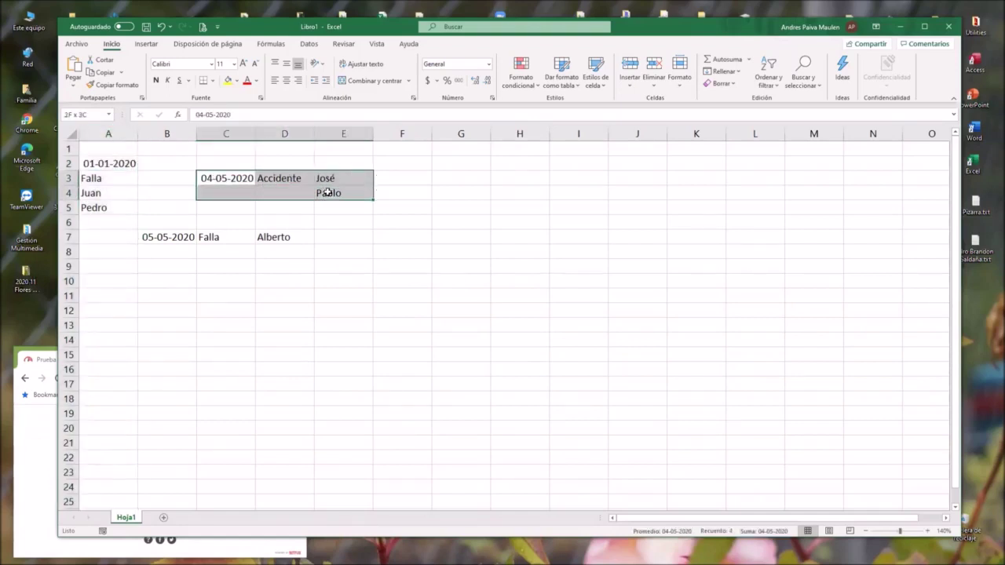
{"action": "left_click_drag", "start_coordinate": [228, 201], "coordinate": [91, 286]}
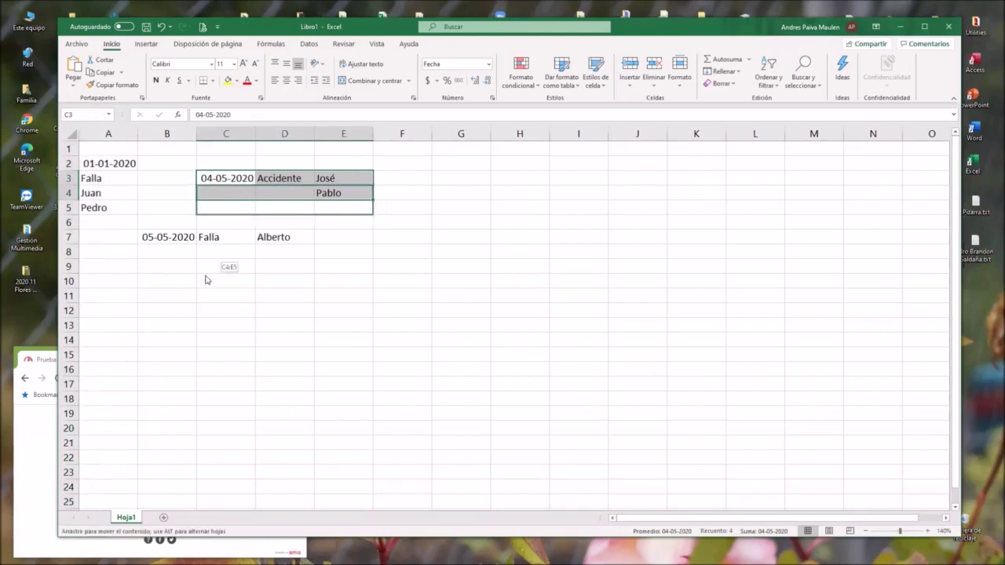
{"action": "left_click_drag", "start_coordinate": [157, 237], "coordinate": [272, 240]}
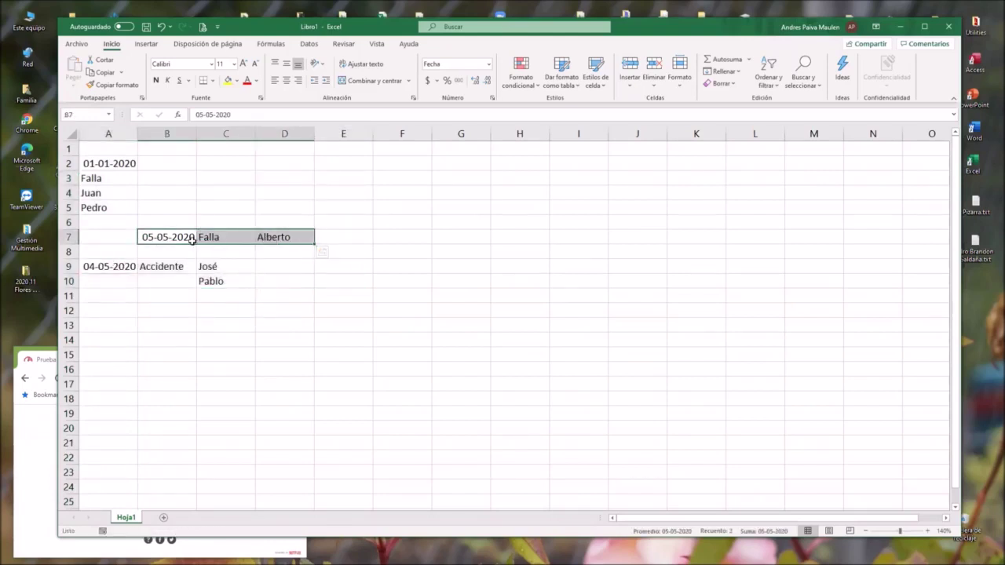
{"action": "left_click_drag", "start_coordinate": [185, 243], "coordinate": [183, 237]}
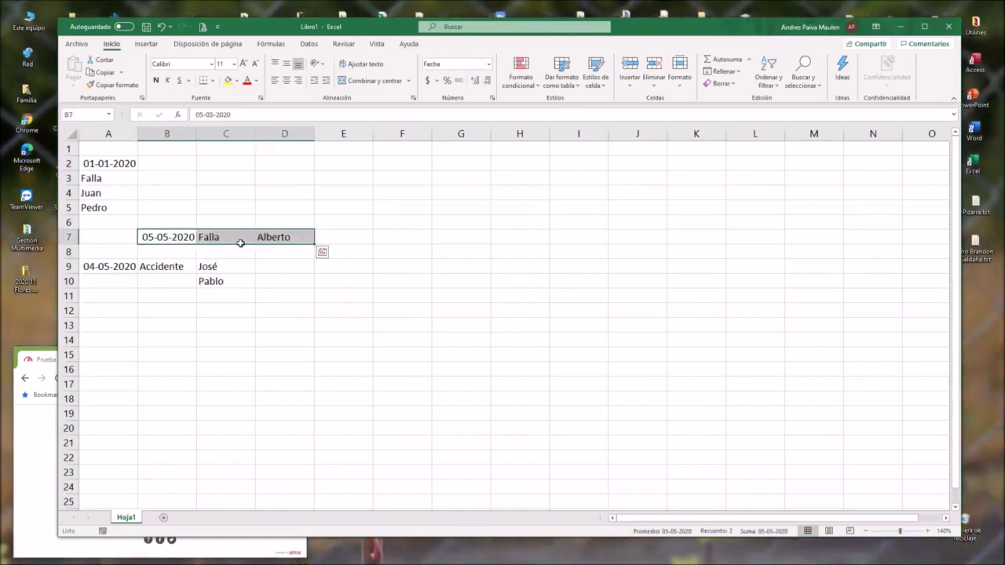
{"action": "left_click_drag", "start_coordinate": [241, 245], "coordinate": [151, 303]}
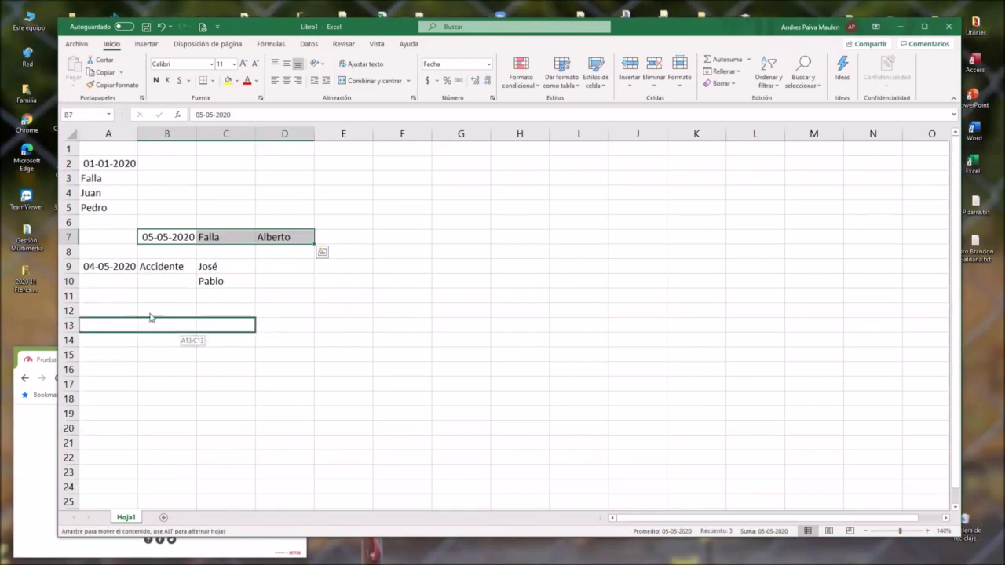
{"action": "left_click_drag", "start_coordinate": [151, 302], "coordinate": [150, 312]}
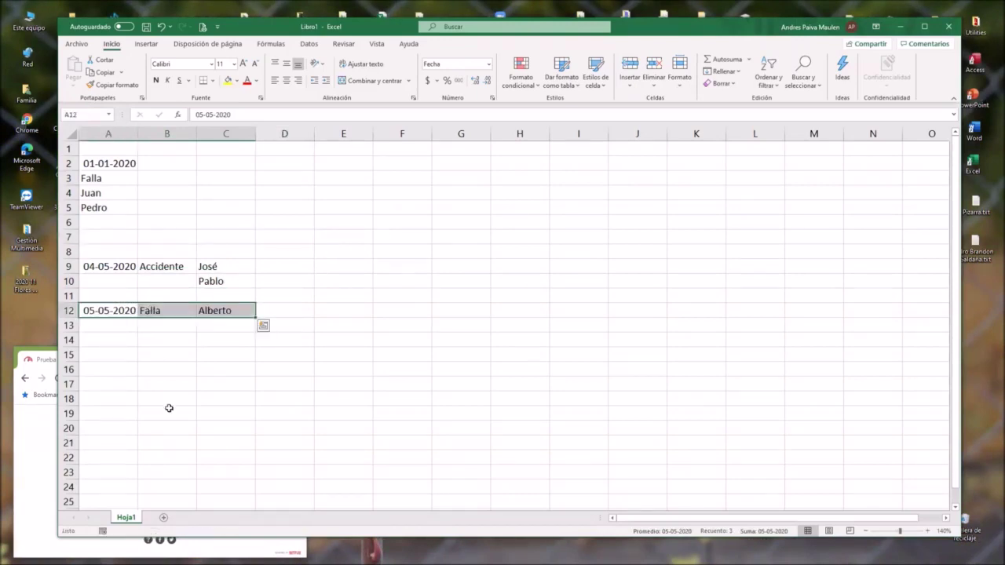
{"action": "left_click", "coordinate": [96, 176]}
- Move Falla and the two names from A3:A5 into B2:D2 beside 01-01-2020
{"action": "left_click_drag", "start_coordinate": [137, 175], "coordinate": [170, 172]}
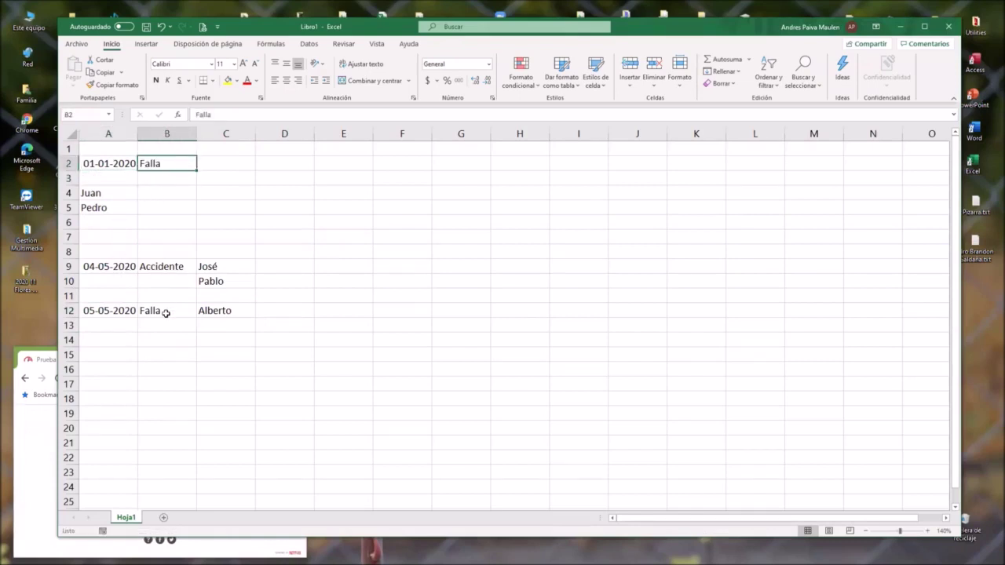
{"action": "left_click", "coordinate": [102, 191]}
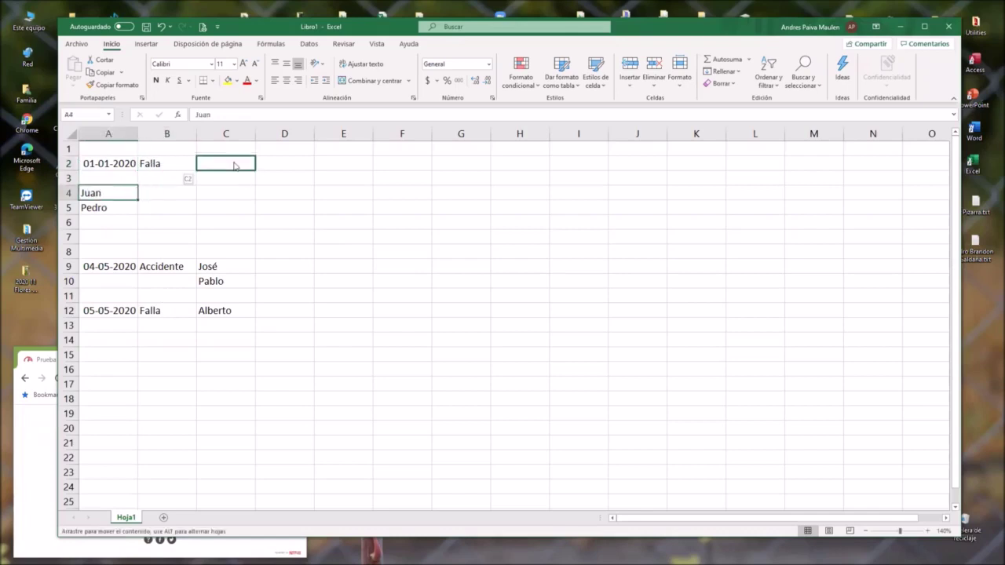
{"action": "left_click_drag", "start_coordinate": [136, 192], "coordinate": [235, 164]}
{"action": "left_click", "coordinate": [108, 209]}
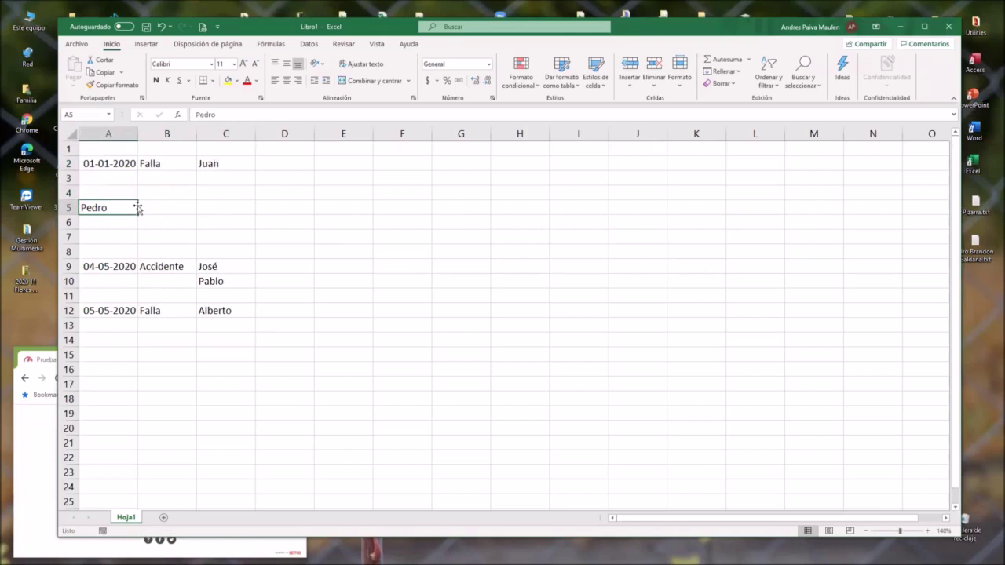
{"action": "left_click_drag", "start_coordinate": [136, 207], "coordinate": [282, 168]}
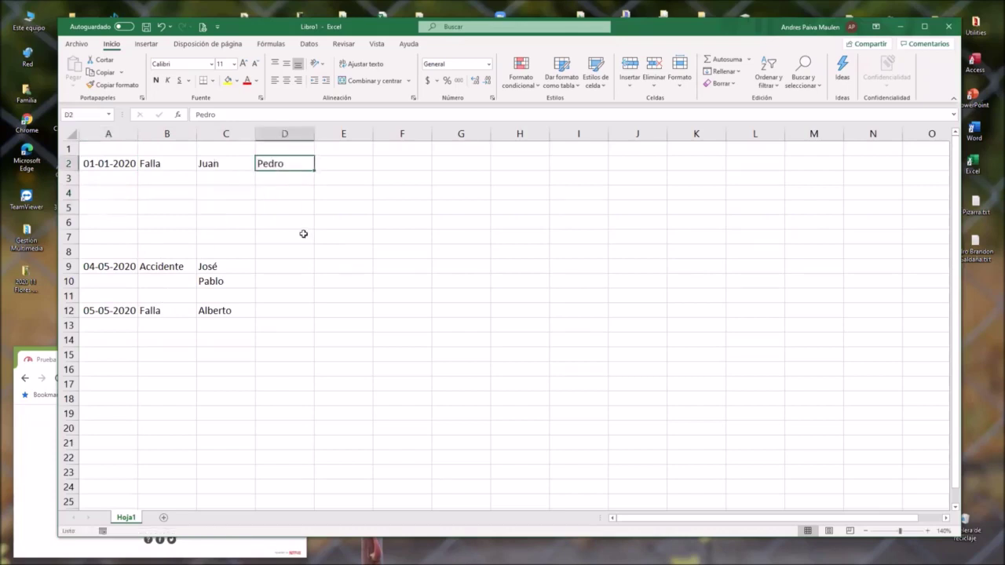
- Move the trailing names from C10 and C12 into D9 and D12
{"action": "left_click", "coordinate": [240, 286]}
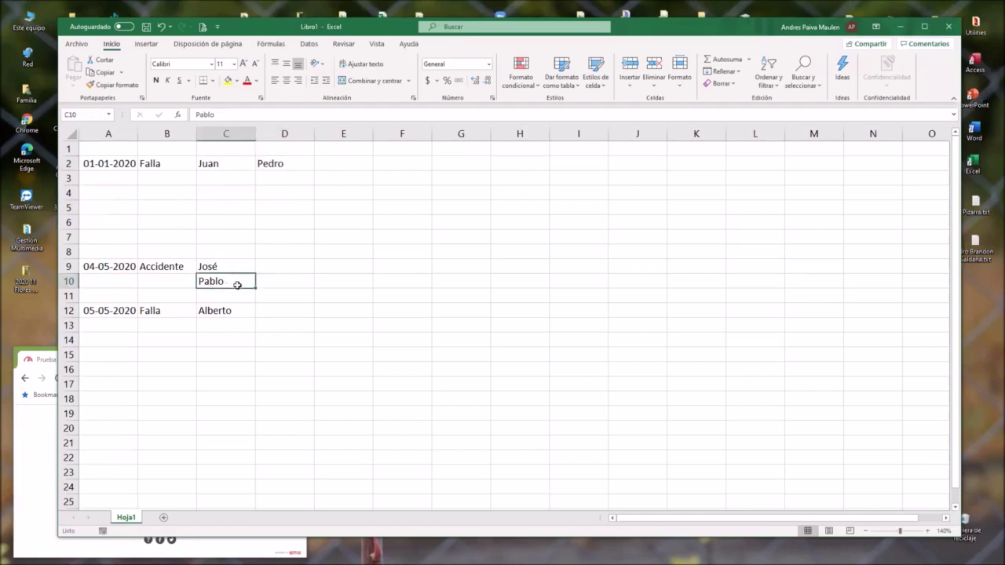
{"action": "left_click_drag", "start_coordinate": [255, 281], "coordinate": [287, 266]}
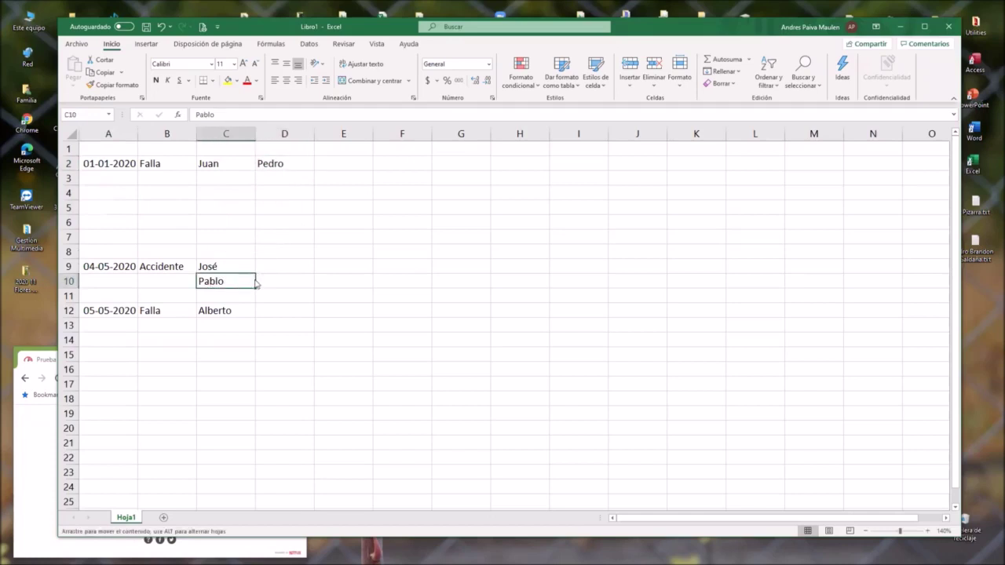
{"action": "left_click", "coordinate": [227, 311]}
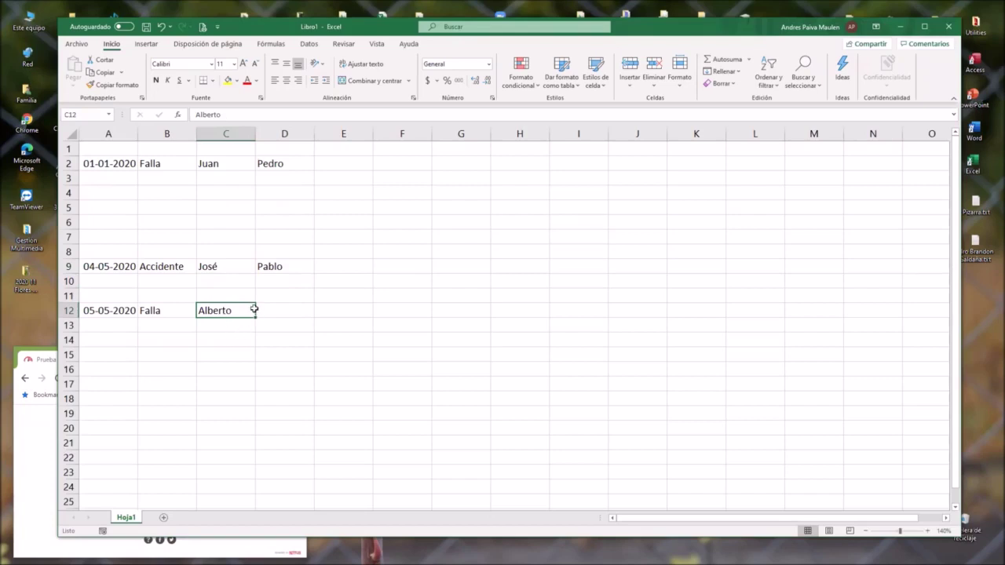
{"action": "left_click_drag", "start_coordinate": [255, 313], "coordinate": [281, 313]}
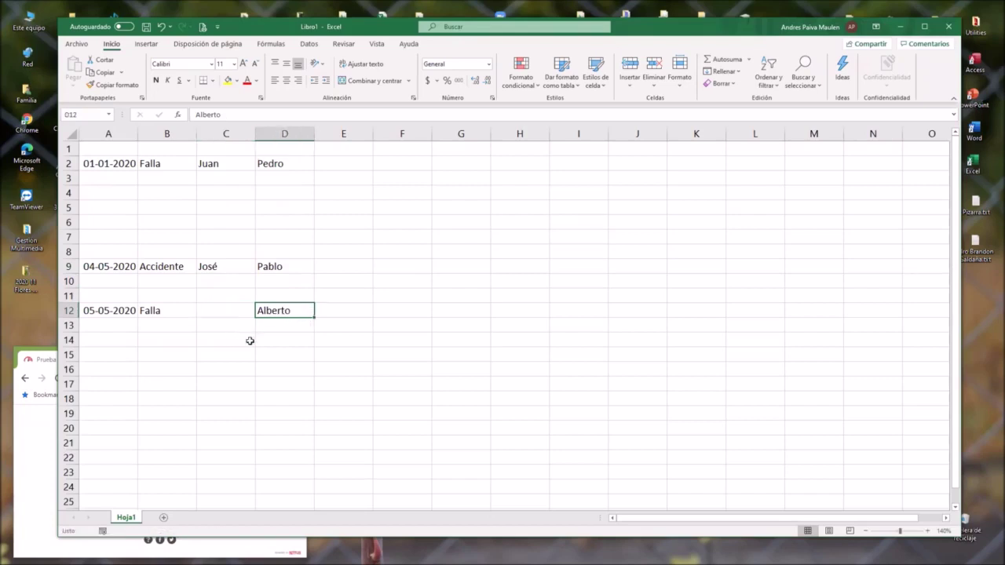
{"action": "left_click_drag", "start_coordinate": [68, 178], "coordinate": [66, 251]}
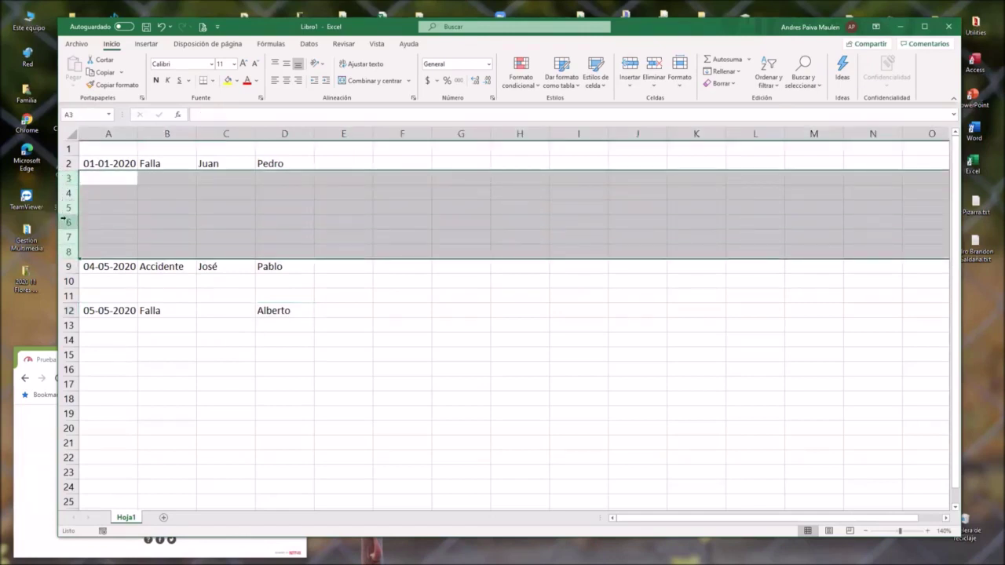
- Delete the empty rows 3–8, then rows 4–5, to compact the records
{"action": "right_click", "coordinate": [68, 221]}
{"action": "left_click", "coordinate": [98, 320]}
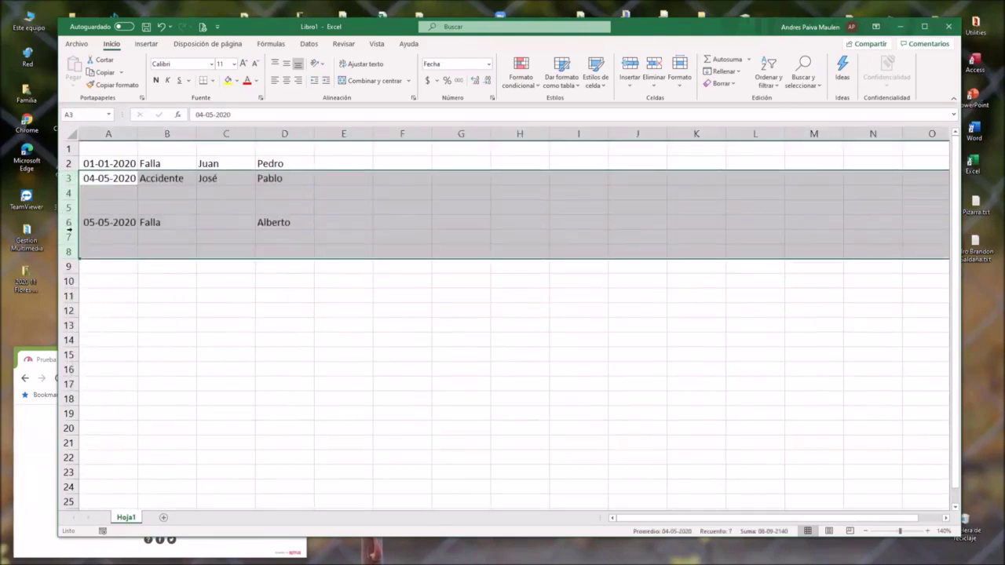
{"action": "left_click_drag", "start_coordinate": [67, 192], "coordinate": [69, 206]}
{"action": "right_click", "coordinate": [71, 206]}
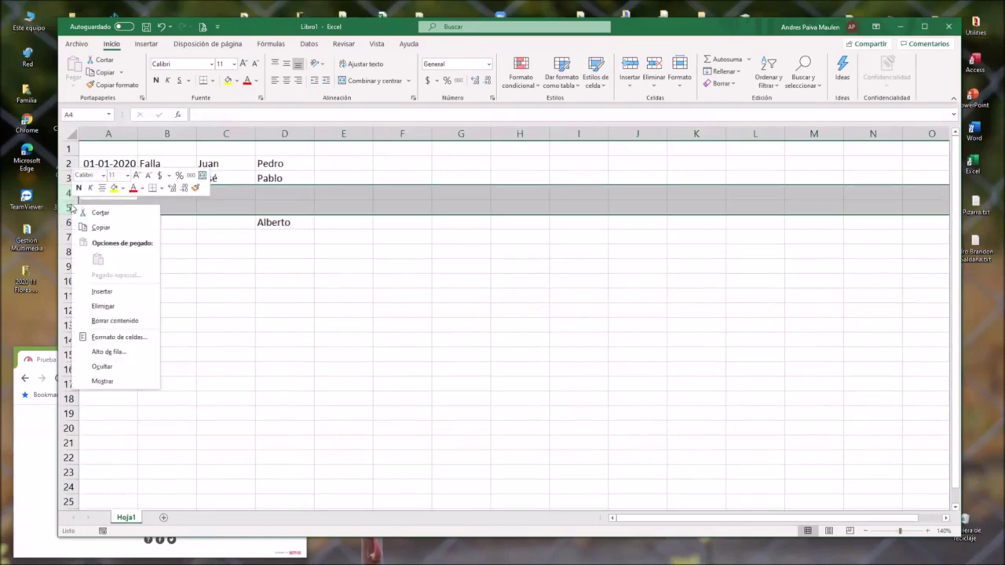
{"action": "left_click", "coordinate": [104, 306]}
{"action": "left_click", "coordinate": [178, 292]}
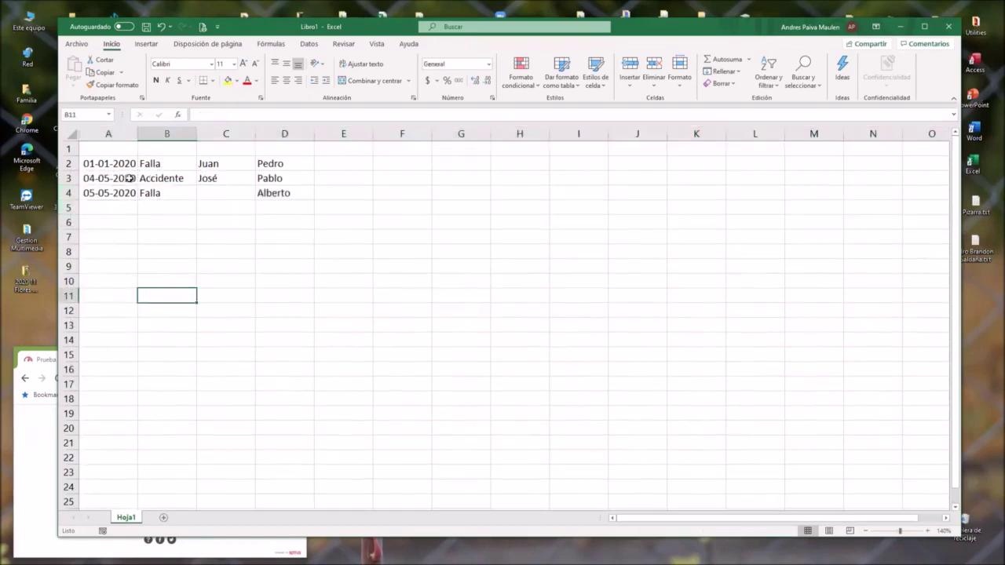
- Type the headers Fecha, Evento, Resp and Actor across A1:D1
{"action": "key", "text": "ctrl+Home"}
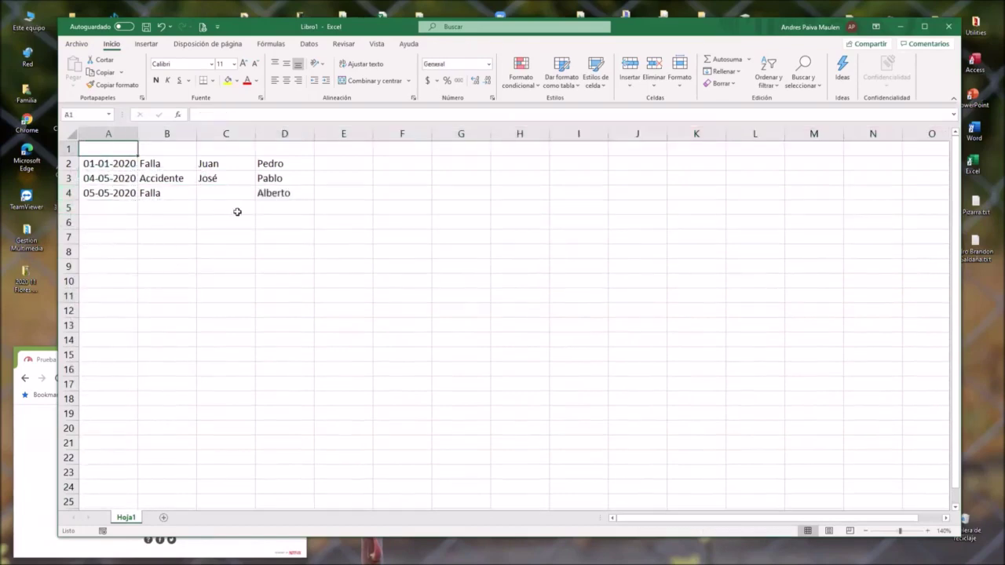
{"action": "type", "text": "Fecha"}
{"action": "key", "text": "Tab"}
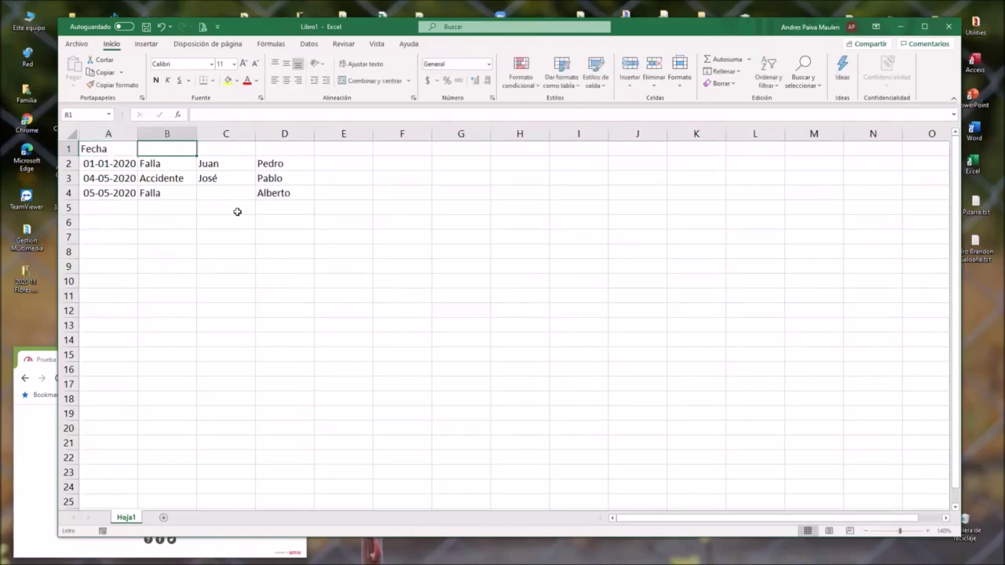
{"action": "type", "text": "Evento"}
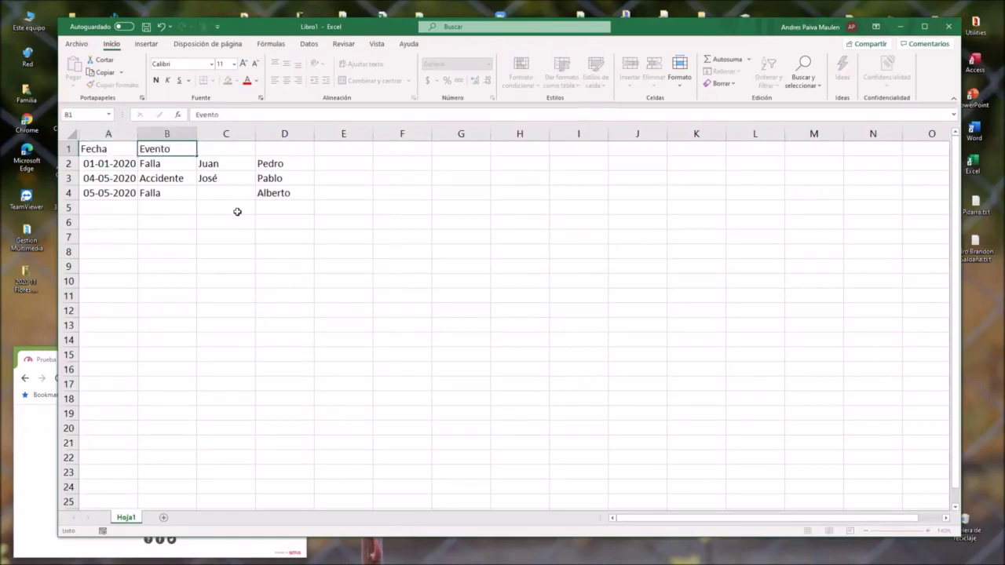
{"action": "key", "text": "Tab"}
{"action": "type", "text": "Resp"}
{"action": "key", "text": "Tab"}
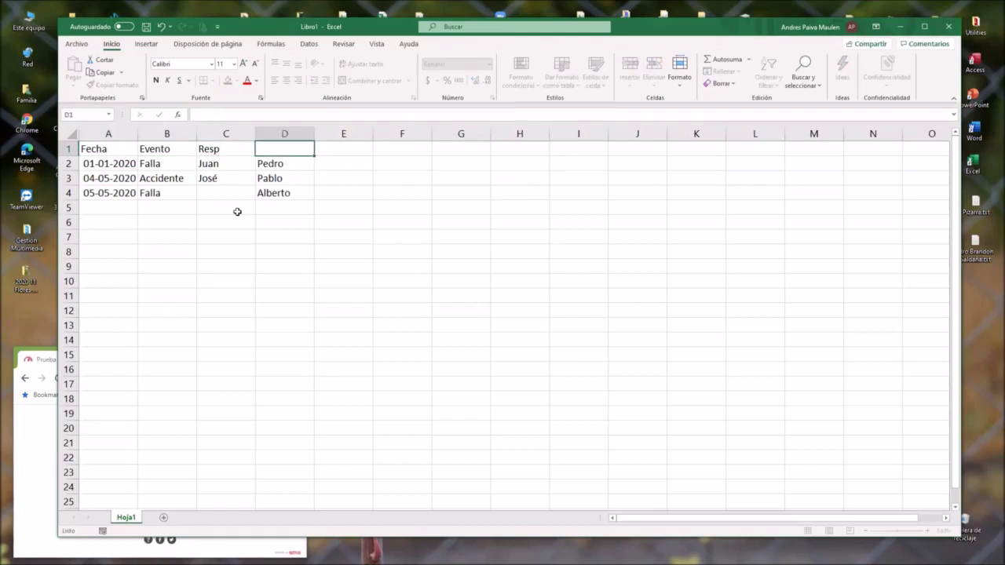
{"action": "type", "text": "Actor"}
{"action": "key", "text": "Return"}
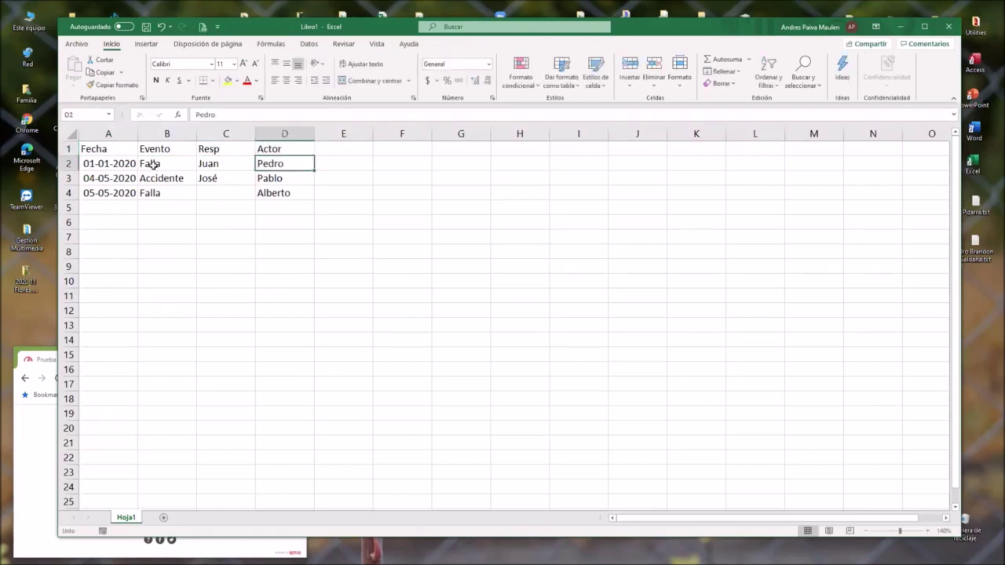
{"action": "left_click_drag", "start_coordinate": [131, 149], "coordinate": [284, 150]}
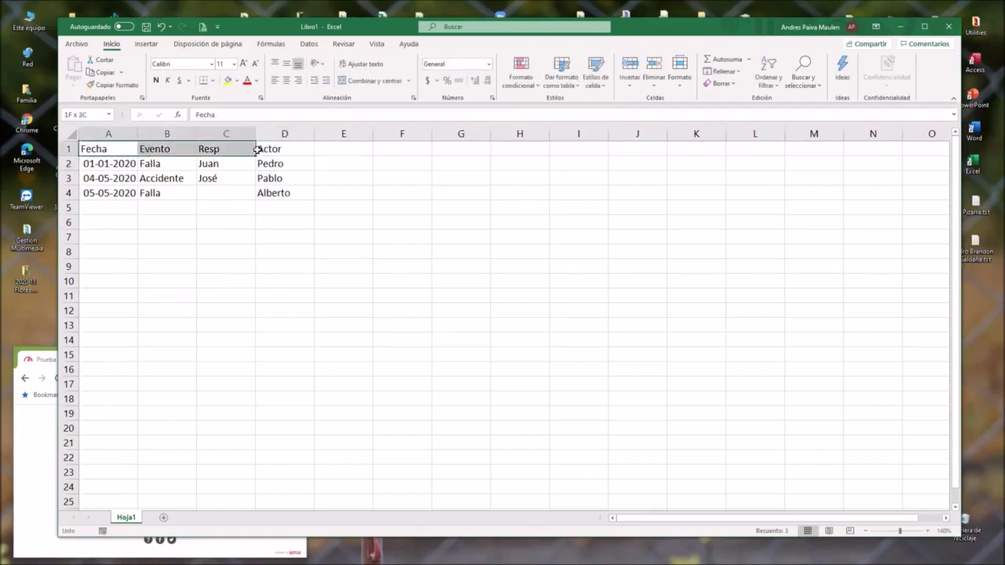
- Fill A1:D1 yellow, add a bottom border and make the headers bold
{"action": "left_click", "coordinate": [228, 80]}
{"action": "left_click", "coordinate": [212, 80]}
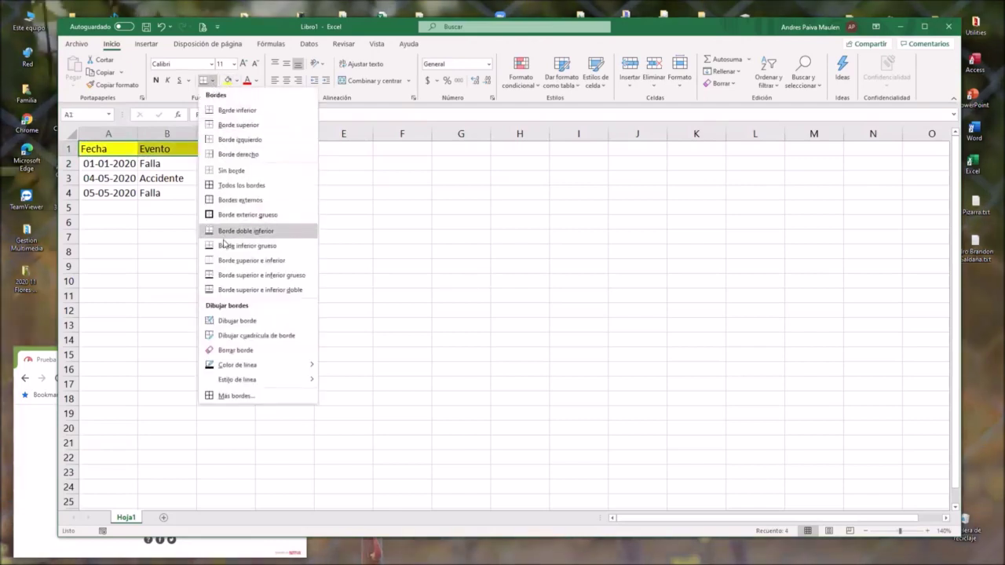
{"action": "left_click", "coordinate": [223, 231]}
{"action": "left_click", "coordinate": [155, 79]}
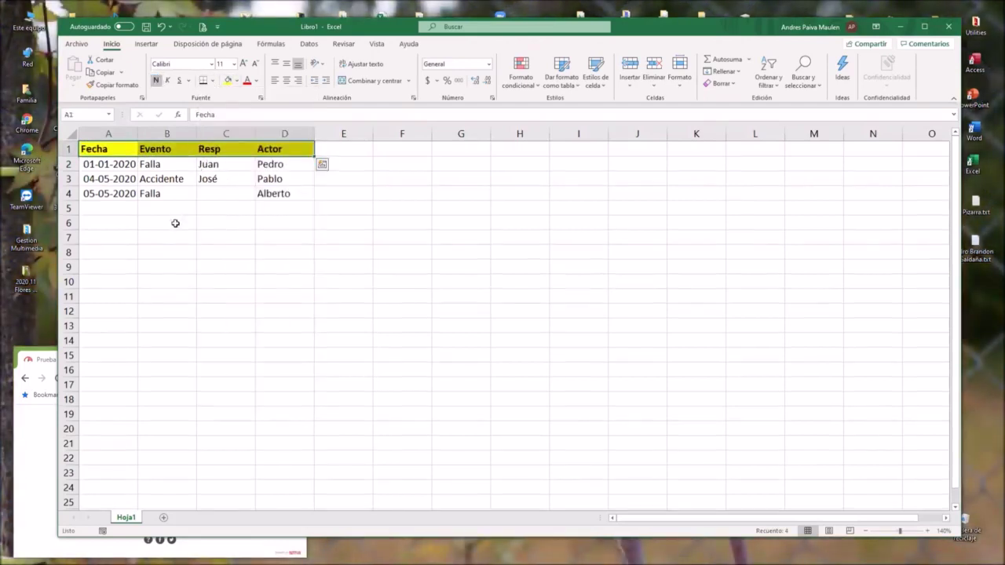
{"action": "left_click", "coordinate": [175, 224]}
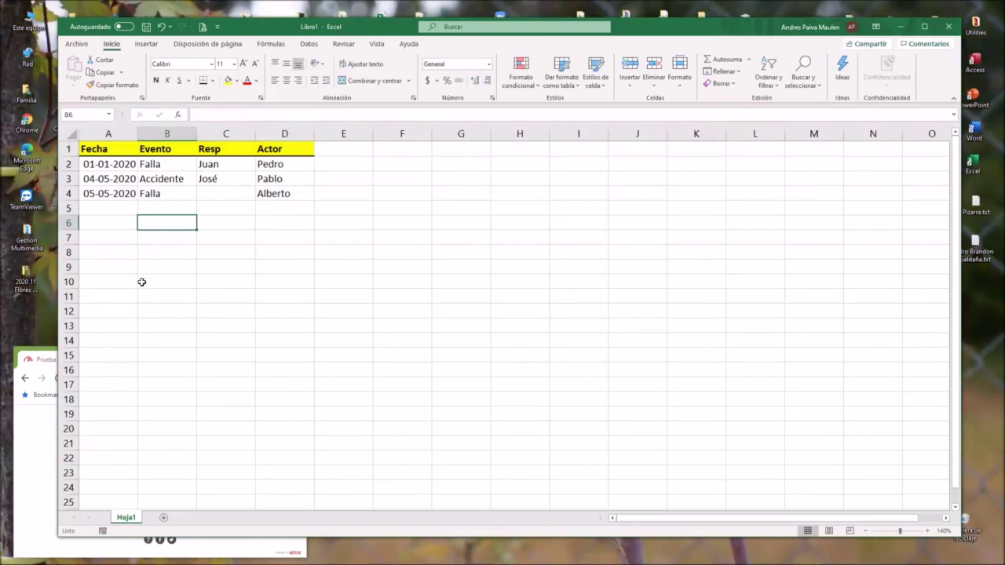
{"action": "left_click", "coordinate": [106, 134]}
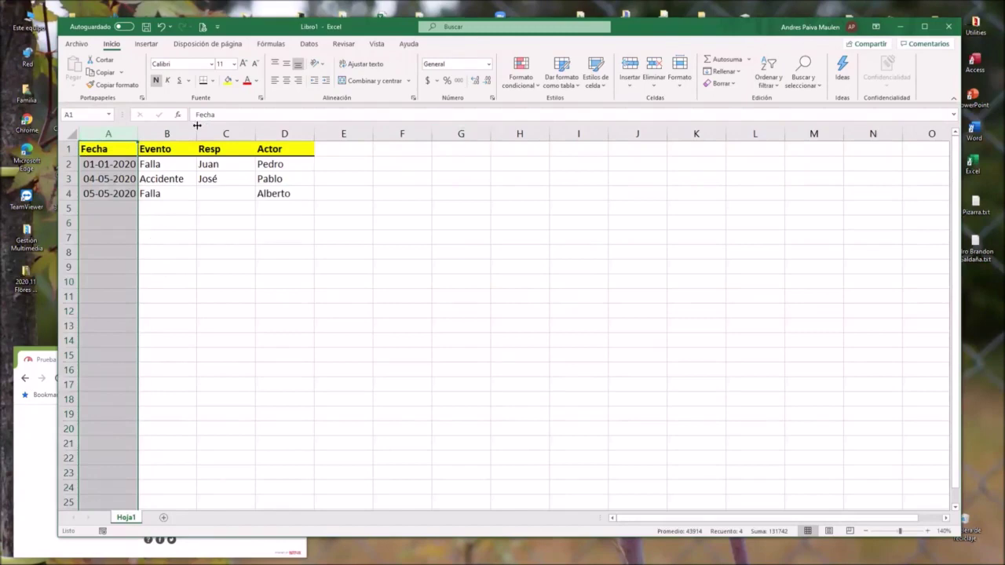
{"action": "left_click", "coordinate": [168, 134]}
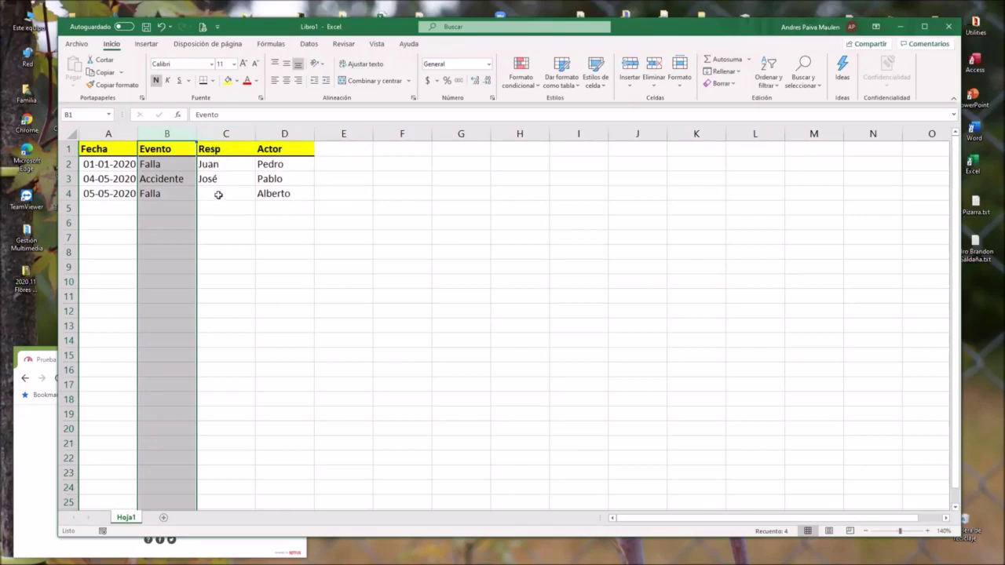
{"action": "left_click", "coordinate": [217, 195]}
{"action": "left_click", "coordinate": [91, 196]}
{"action": "left_click_drag", "start_coordinate": [92, 196], "coordinate": [267, 196]}
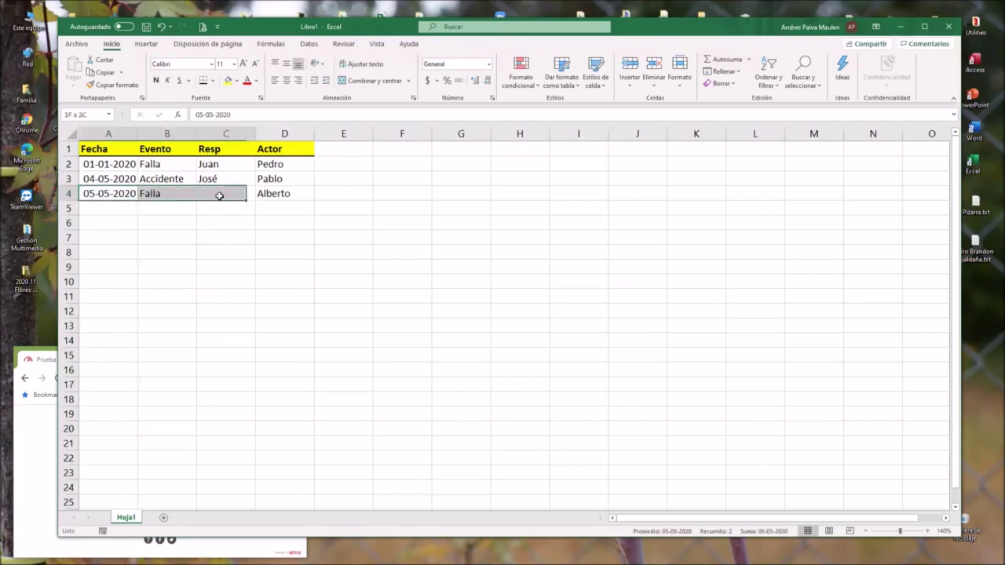
{"action": "left_click", "coordinate": [230, 195]}
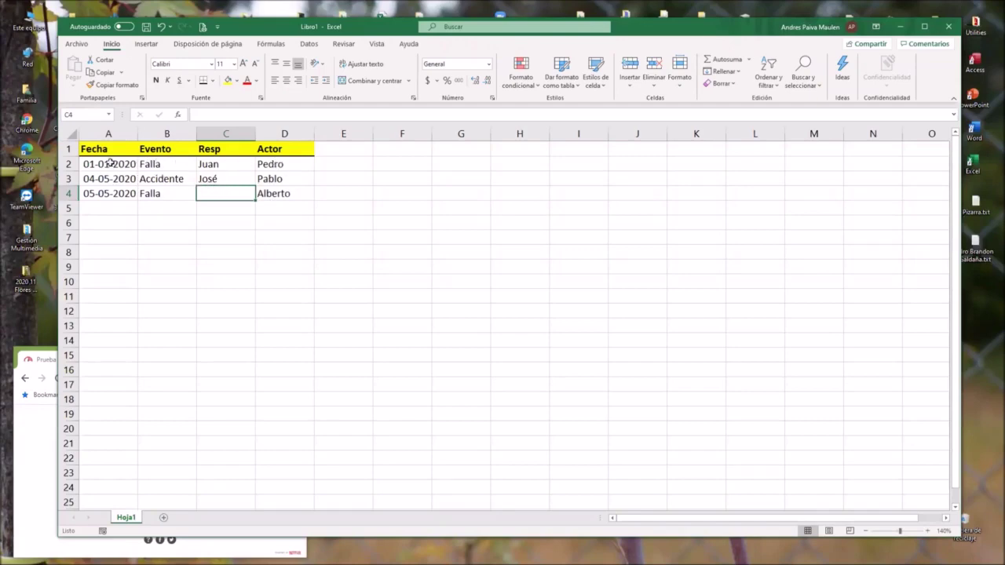
{"action": "left_click_drag", "start_coordinate": [114, 164], "coordinate": [284, 165]}
{"action": "left_click", "coordinate": [287, 193]}
{"action": "left_click_drag", "start_coordinate": [218, 193], "coordinate": [98, 192]}
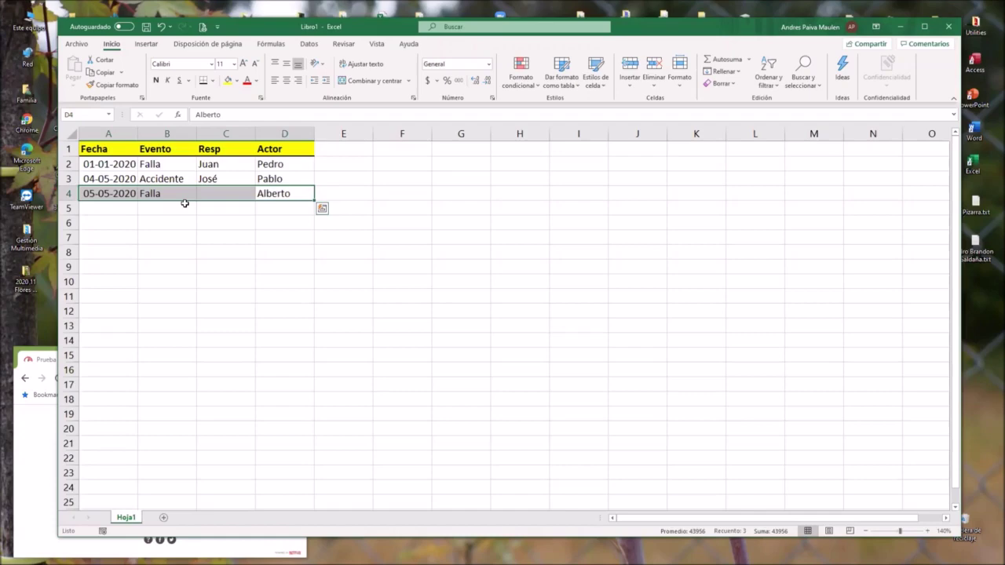
{"action": "mouse_move", "coordinate": [98, 164]}
{"action": "left_mouse_down"}
{"action": "mouse_move", "coordinate": [306, 164]}
{"action": "mouse_move", "coordinate": [104, 193]}
{"action": "left_mouse_up"}
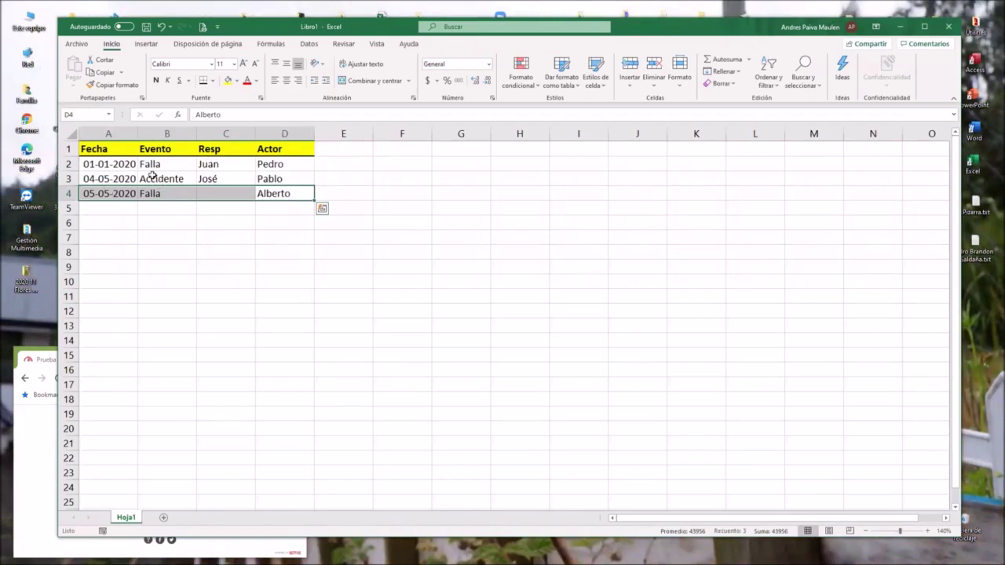
{"action": "left_click_drag", "start_coordinate": [119, 164], "coordinate": [289, 164]}
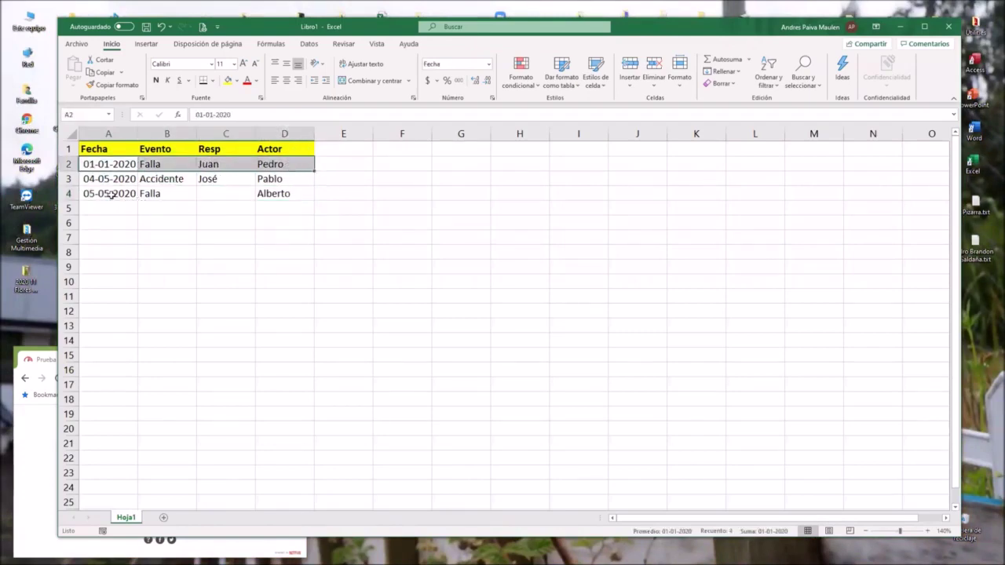
{"action": "left_click_drag", "start_coordinate": [113, 193], "coordinate": [279, 194]}
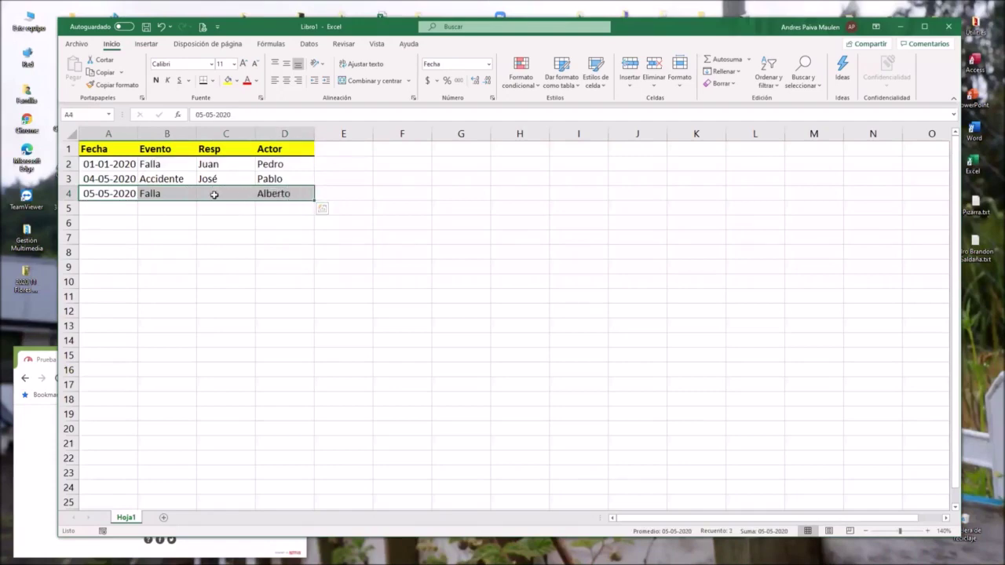
{"action": "left_click", "coordinate": [215, 196]}
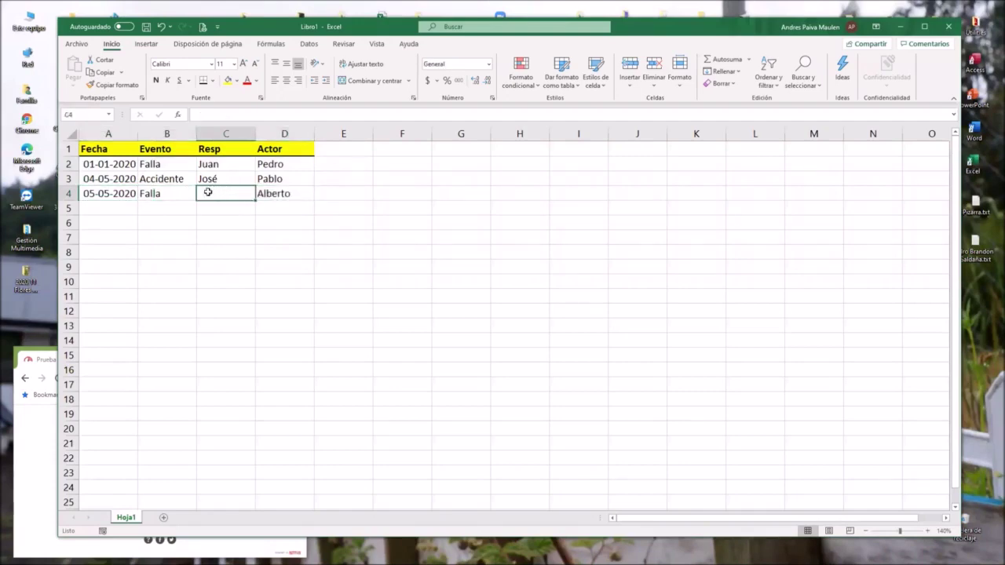
{"action": "mouse_move", "coordinate": [119, 163]}
{"action": "left_mouse_down"}
{"action": "mouse_move", "coordinate": [296, 164]}
{"action": "mouse_move", "coordinate": [297, 193]}
{"action": "left_mouse_up"}
{"action": "left_click", "coordinate": [213, 193]}
{"action": "left_click", "coordinate": [227, 134]}
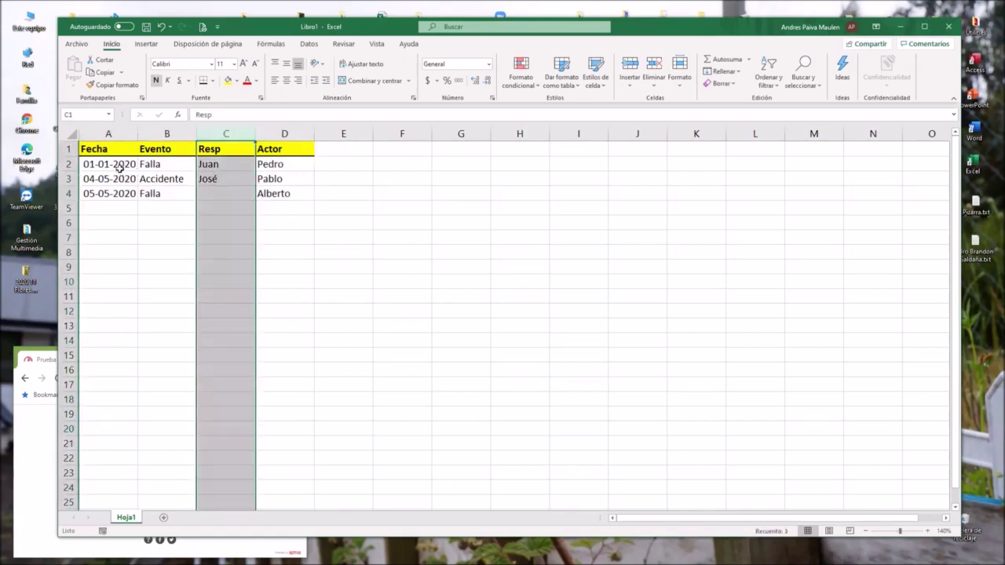
{"action": "left_click_drag", "start_coordinate": [122, 167], "coordinate": [285, 188]}
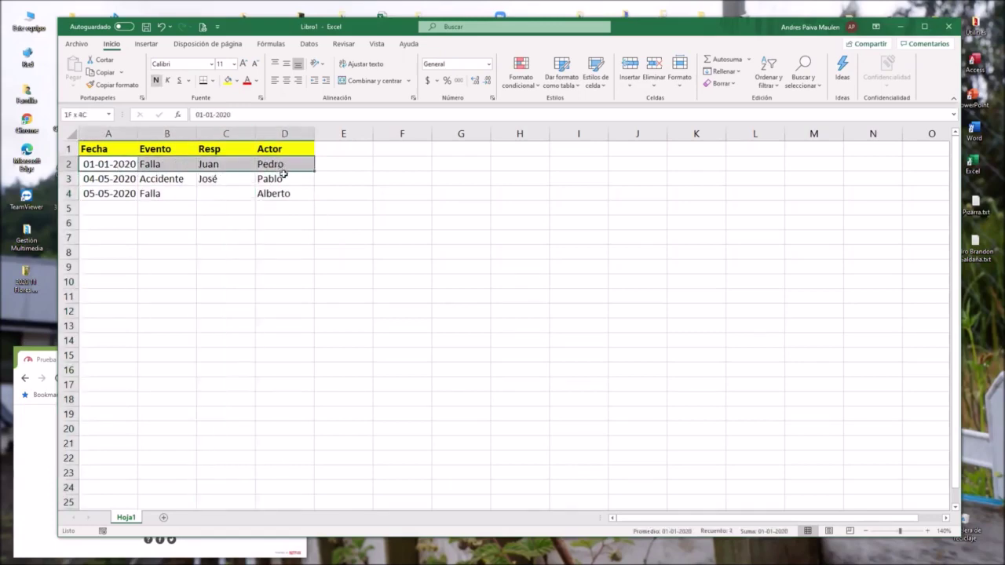
{"action": "left_click", "coordinate": [206, 193]}
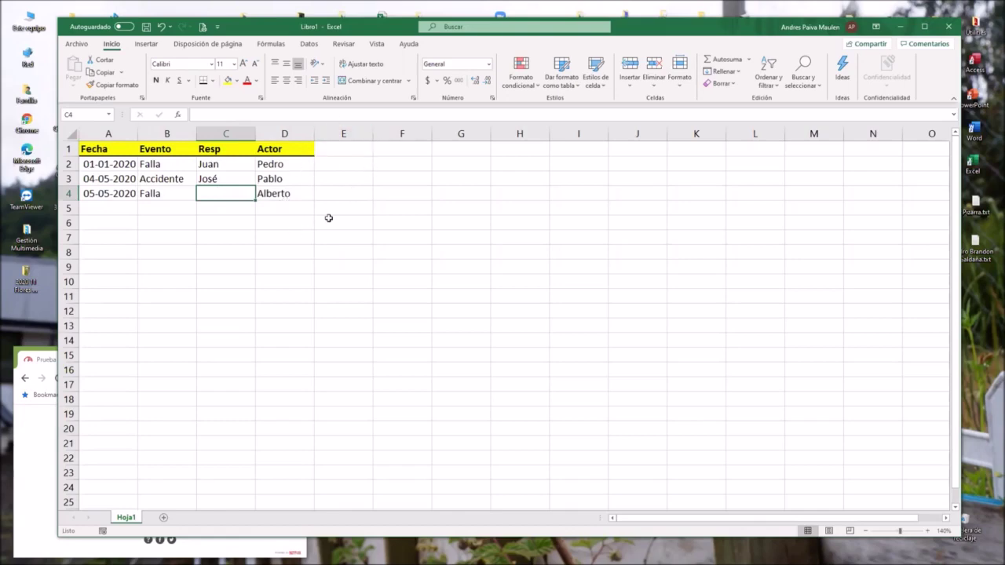
{"action": "left_click", "coordinate": [290, 151]}
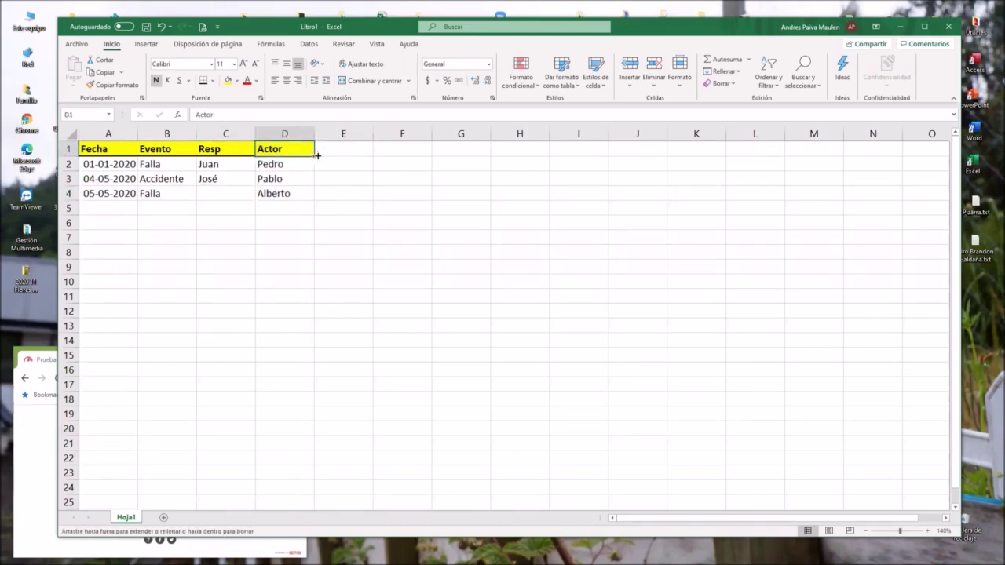
- Add an Observ. header in E1 with Probl. Menor and 2 heridos below it
{"action": "left_click_drag", "start_coordinate": [314, 158], "coordinate": [345, 153]}
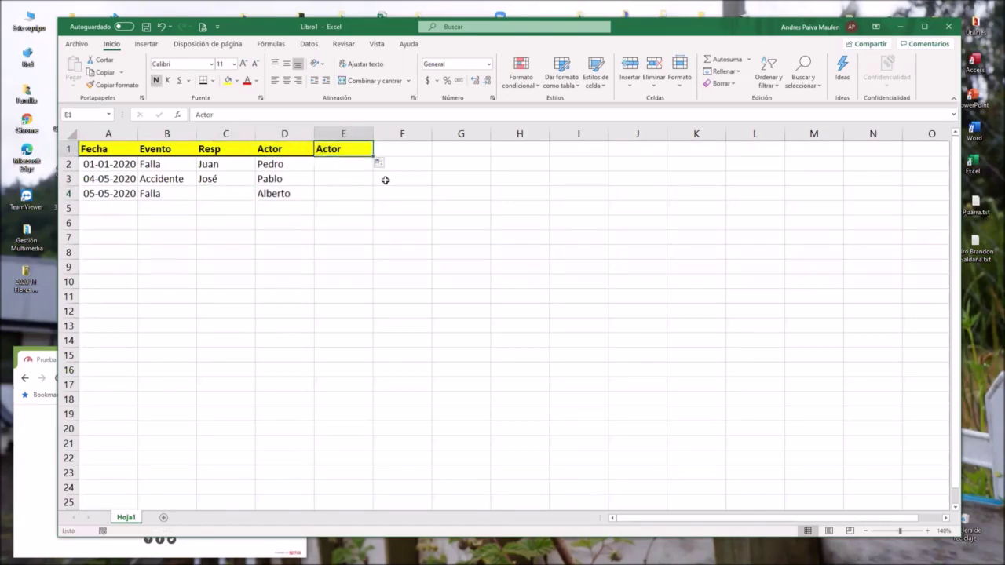
{"action": "type", "text": "Observ."}
{"action": "key", "text": "Return"}
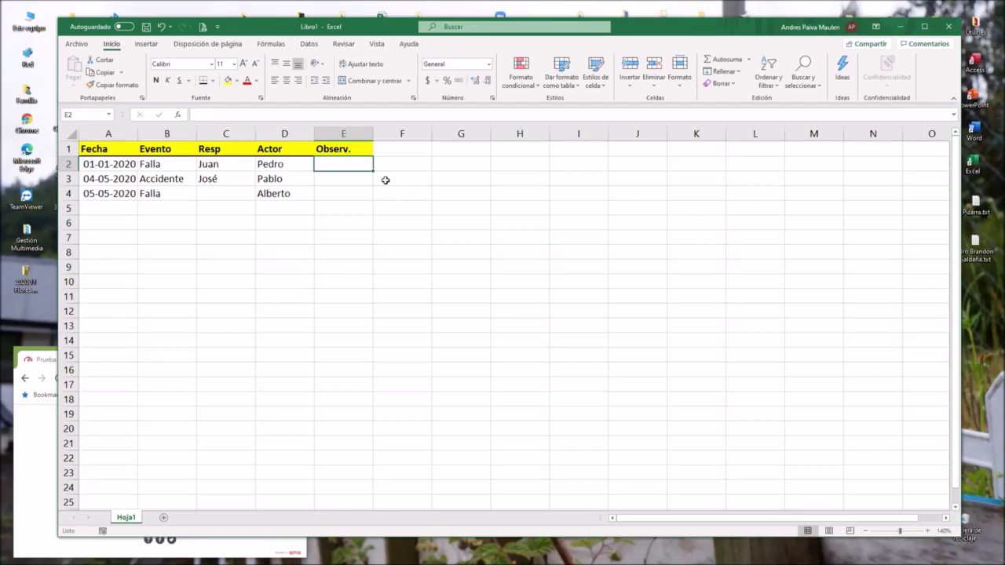
{"action": "type", "text": "Probl. Menor"}
{"action": "key", "text": "Return"}
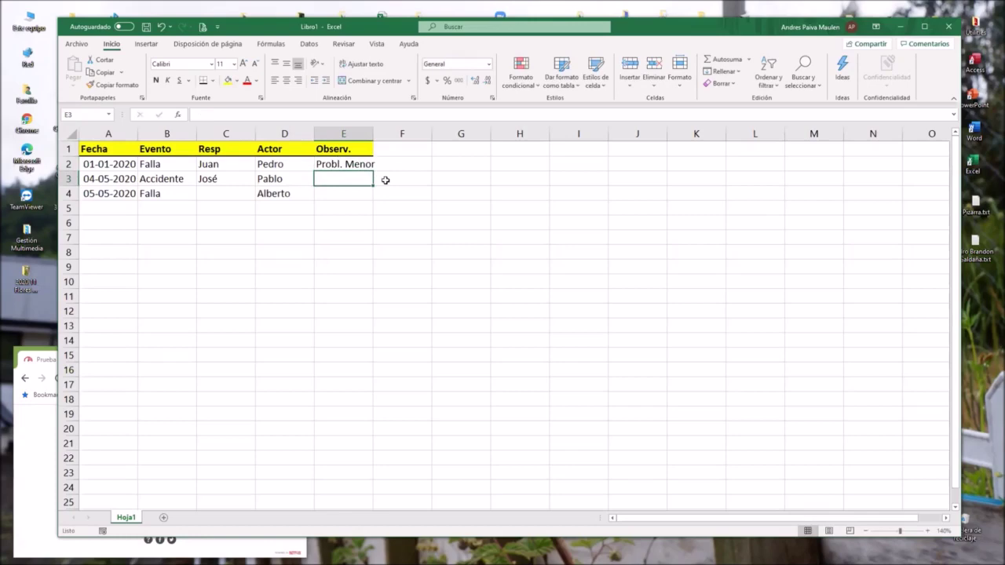
{"action": "type", "text": "2 heridos"}
{"action": "key", "text": "Return"}
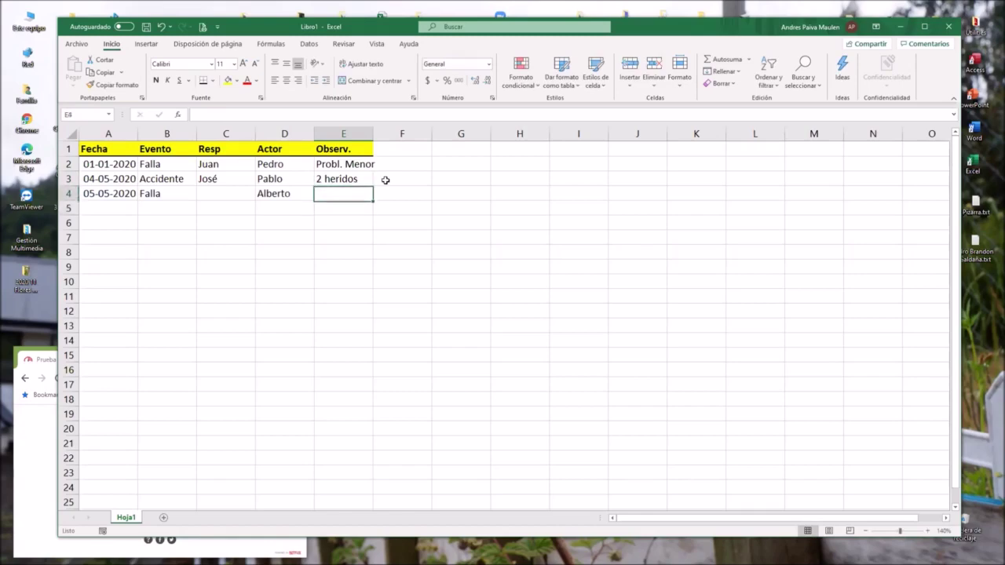
- Enter the responsible person's name in C4 for the 05-05-2020 record
{"action": "key", "text": "Left"}
{"action": "key", "text": "Left"}
{"action": "key", "text": "Right"}
{"action": "key", "text": "Right"}
{"action": "key", "text": "Left"}
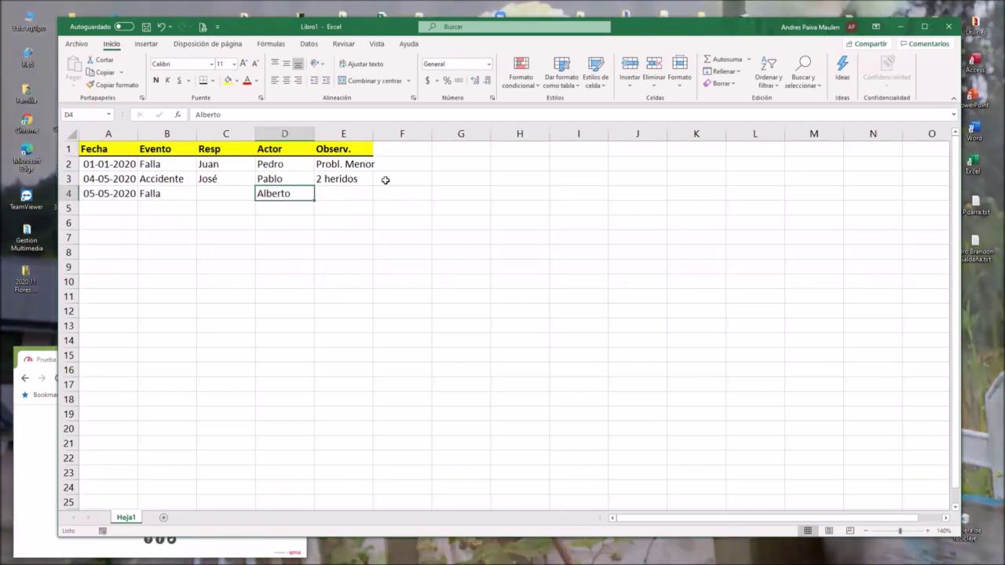
{"action": "key", "text": "Left"}
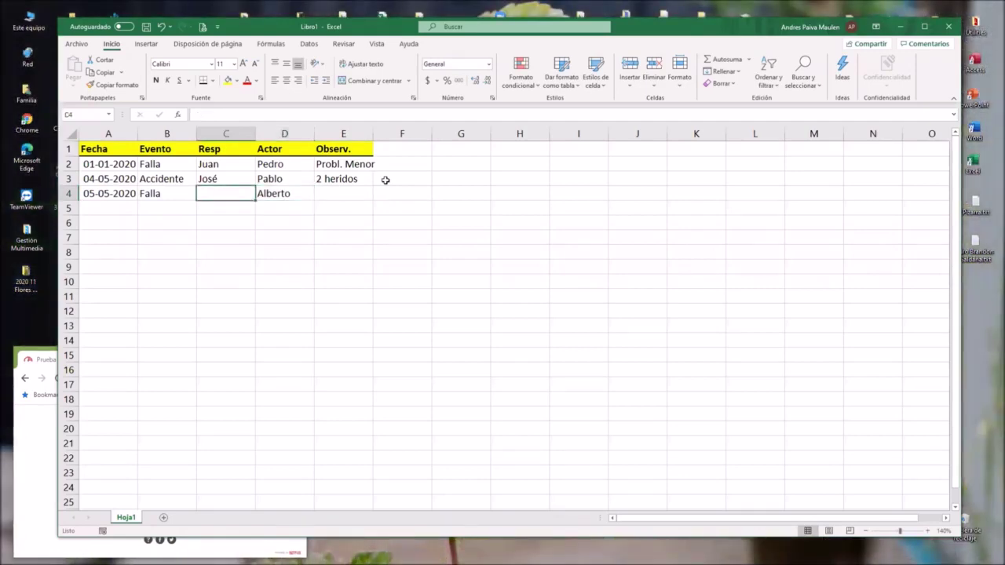
{"action": "type", "text": "José"}
{"action": "key", "text": "Return"}
{"action": "key", "text": "Left"}
{"action": "key", "text": "Left"}
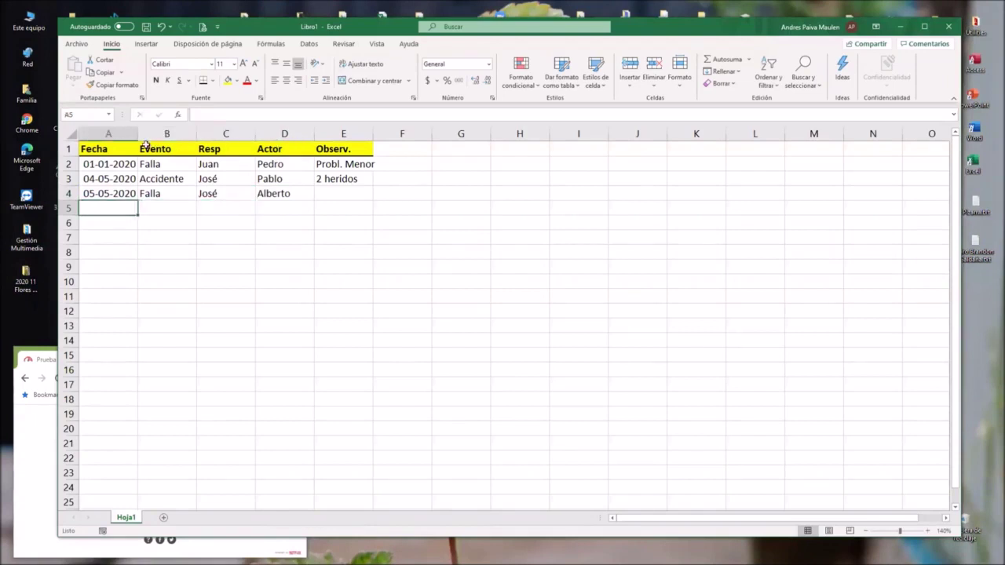
{"action": "left_click_drag", "start_coordinate": [98, 149], "coordinate": [286, 196]}
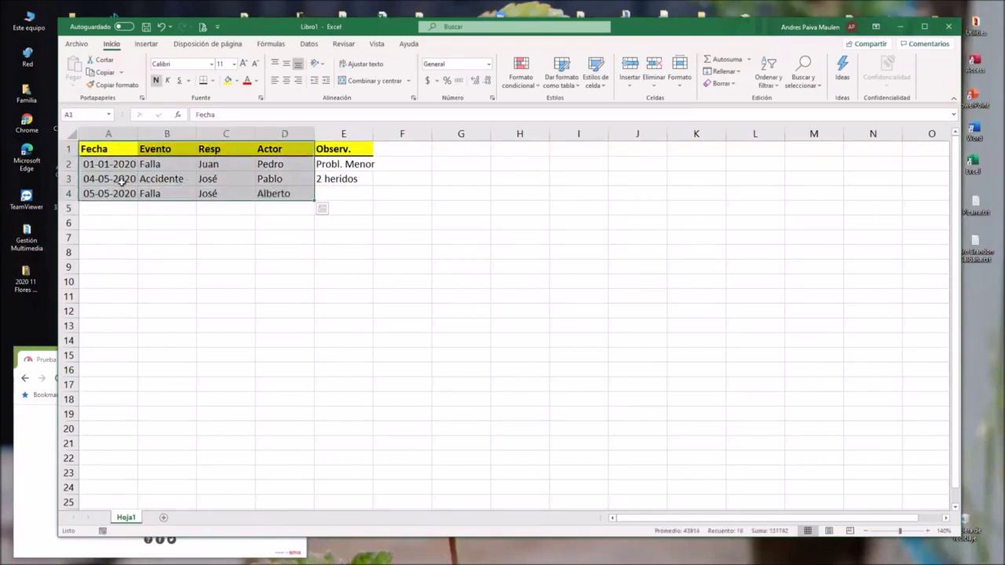
{"action": "left_click", "coordinate": [107, 174]}
{"action": "left_click_drag", "start_coordinate": [108, 173], "coordinate": [134, 412]}
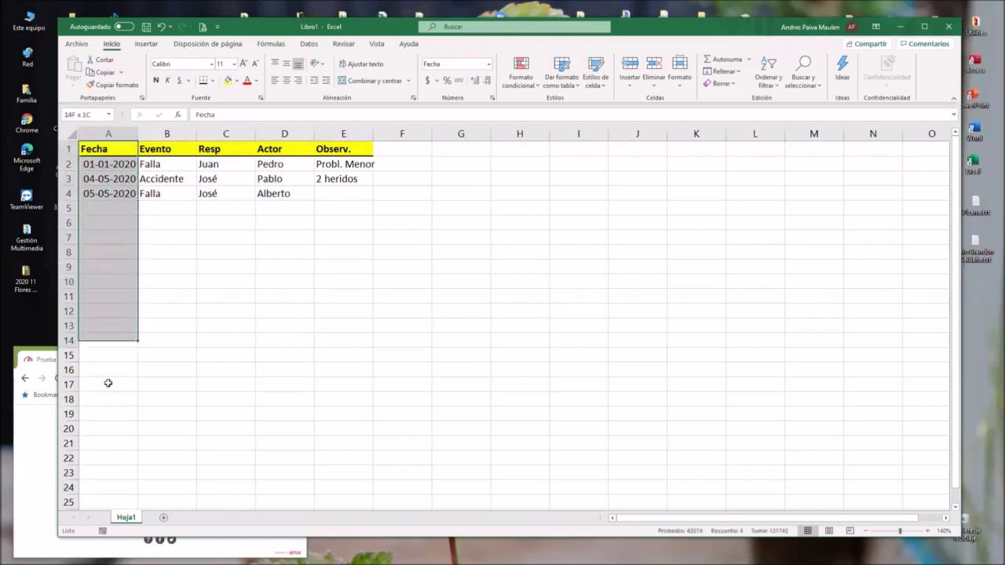
{"action": "left_click", "coordinate": [189, 375]}
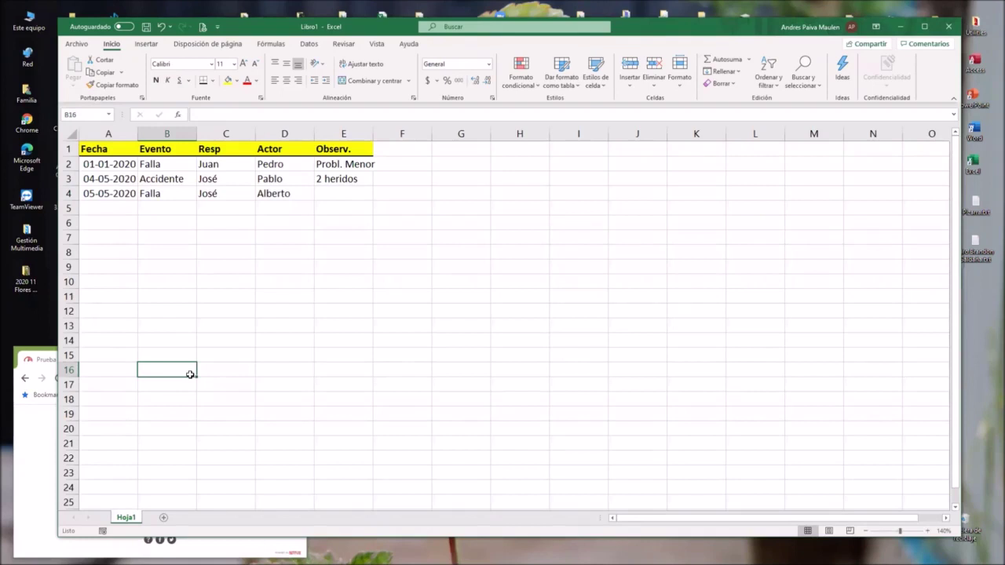
- Copy the header row A1:E1 into row 7
{"action": "key", "text": "Up"}
{"action": "key", "text": "Up"}
{"action": "key", "text": "Up"}
{"action": "key", "text": "Up"}
{"action": "key", "text": "Up"}
{"action": "key", "text": "Up"}
{"action": "key", "text": "Up"}
{"action": "key", "text": "Left"}
{"action": "key", "text": "shift+Right"}
{"action": "key", "text": "shift+Right"}
{"action": "key", "text": "shift+Right"}
{"action": "key", "text": "shift+Right"}
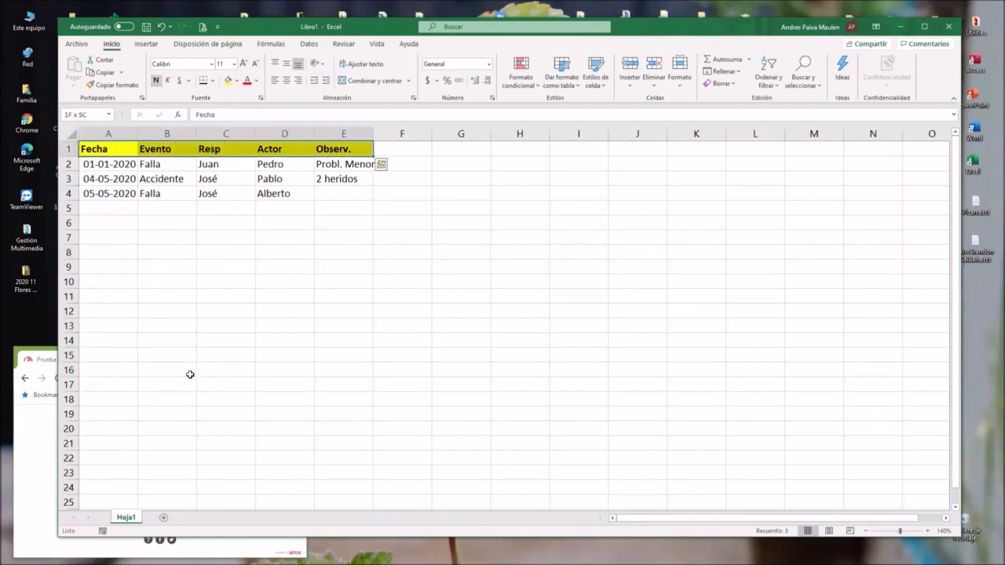
{"action": "key", "text": "ctrl+c"}
{"action": "key", "text": "Down"}
{"action": "key", "text": "Down"}
{"action": "key", "text": "Down"}
{"action": "key", "text": "Down"}
{"action": "key", "text": "Down"}
{"action": "key", "text": "Down"}
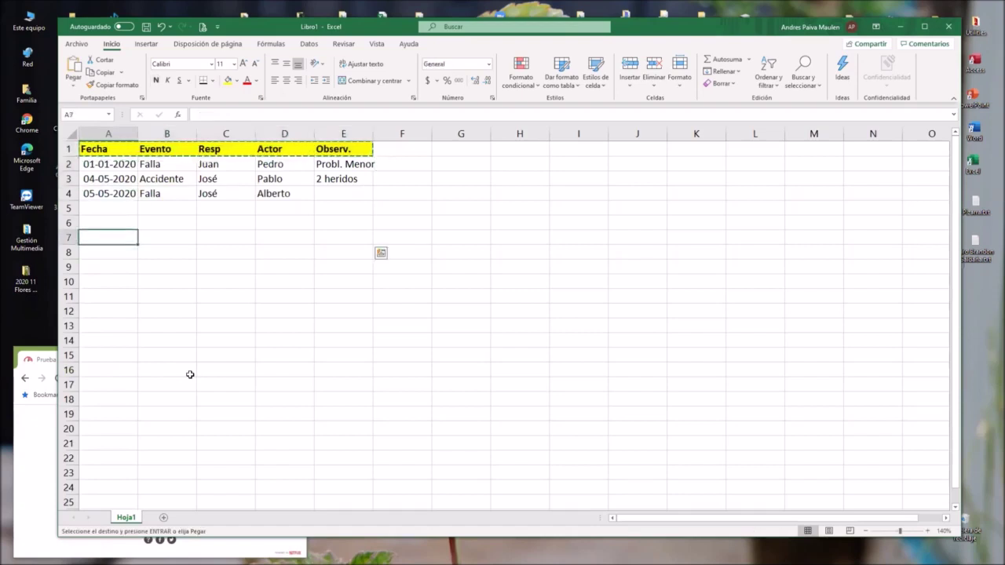
{"action": "key", "text": "ctrl+v"}
{"action": "key", "text": "Escape"}
- Rename the A7 header to F.Compra
{"action": "type", "text": "F.Incorp"}
{"action": "key", "text": "Return"}
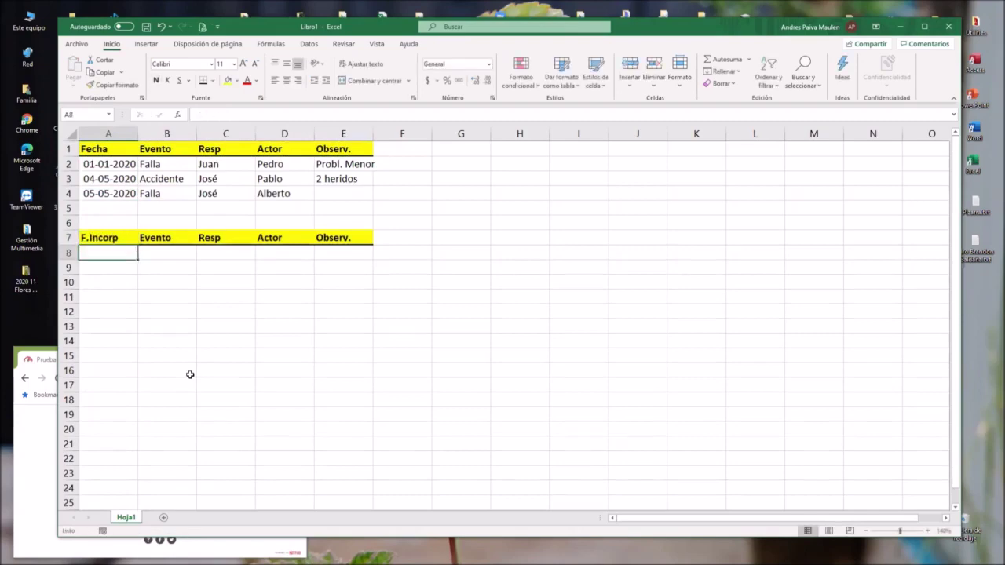
{"action": "key", "text": "Up"}
{"action": "type", "text": "F.Compora"}
{"action": "key", "text": "BackSpace"}
{"action": "key", "text": "BackSpace"}
{"action": "type", "text": "r"}
{"action": "key", "text": "BackSpace"}
{"action": "key", "text": "BackSpace"}
{"action": "type", "text": "ra"}
{"action": "key", "text": "Return"}
- Rename the B7 header to Código
{"action": "key", "text": "Up"}
{"action": "key", "text": "Right"}
{"action": "type", "text": "Clie"}
{"action": "key", "text": "BackSpace"}
{"action": "key", "text": "BackSpace"}
{"action": "key", "text": "BackSpace"}
{"action": "type", "text": "ódigo"}
{"action": "key", "text": "Tab"}
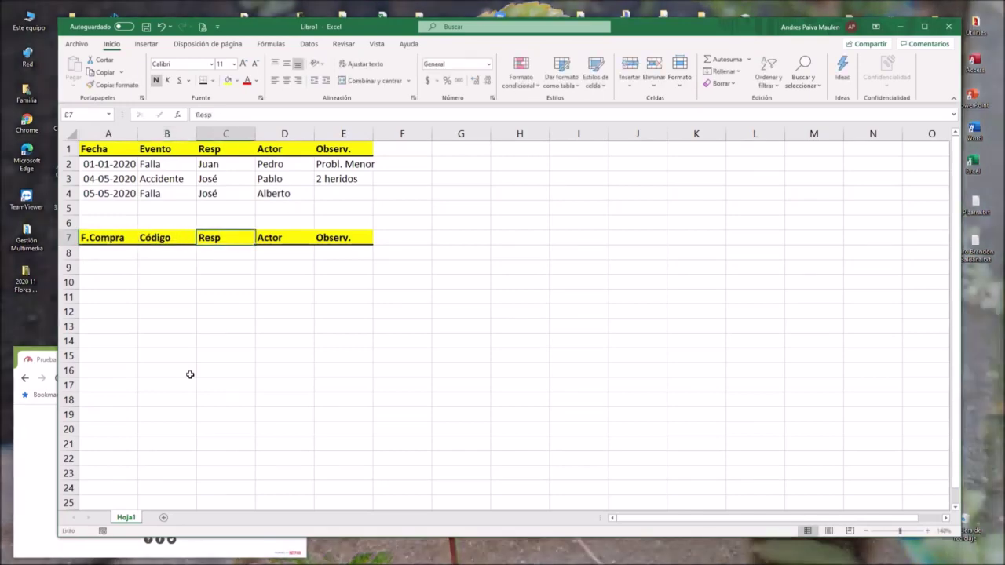
- Enter the headers Familia, Descripcion and Valor Inicial in C7:E7
{"action": "type", "text": "Familia"}
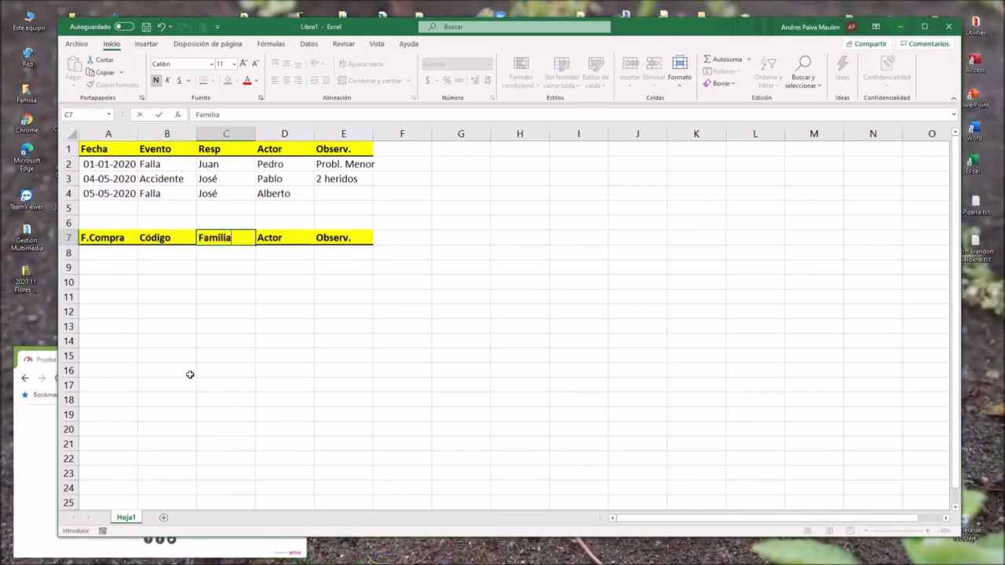
{"action": "key", "text": "Tab"}
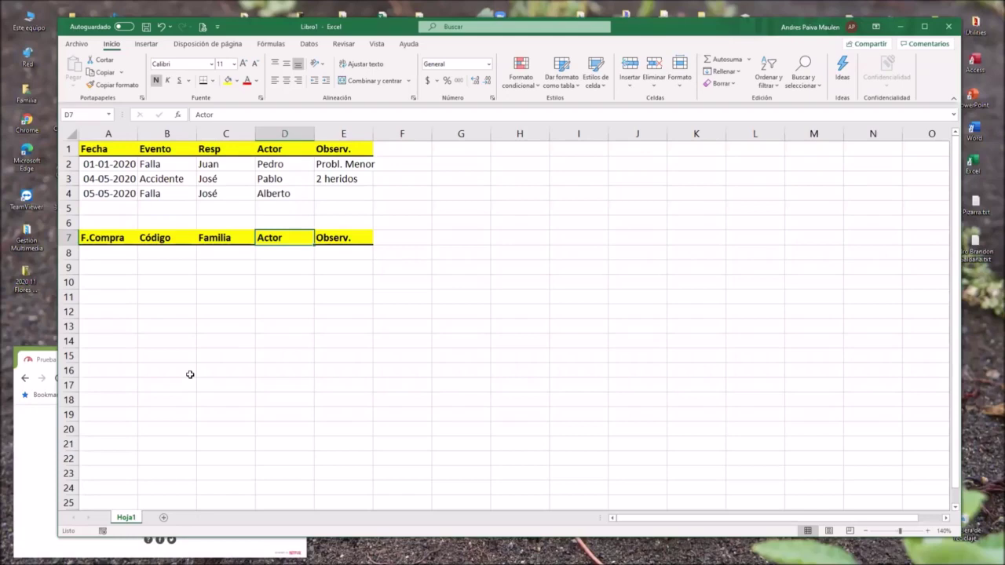
{"action": "type", "text": "Descreij"}
{"action": "key", "text": "BackSpace"}
{"action": "key", "text": "BackSpace"}
{"action": "key", "text": "BackSpace"}
{"action": "type", "text": "ipcion"}
{"action": "key", "text": "Return"}
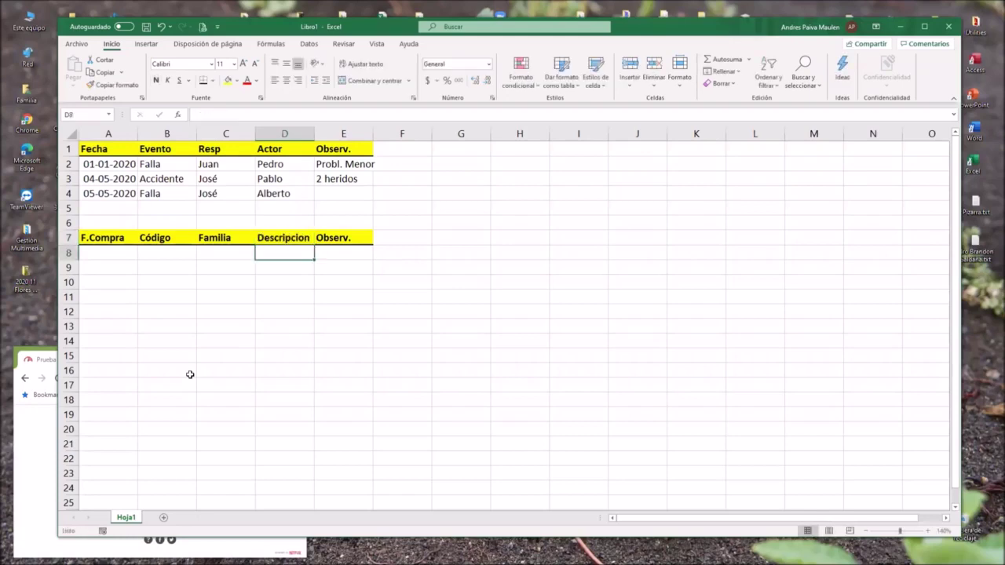
{"action": "key", "text": "Up"}
{"action": "key", "text": "Right"}
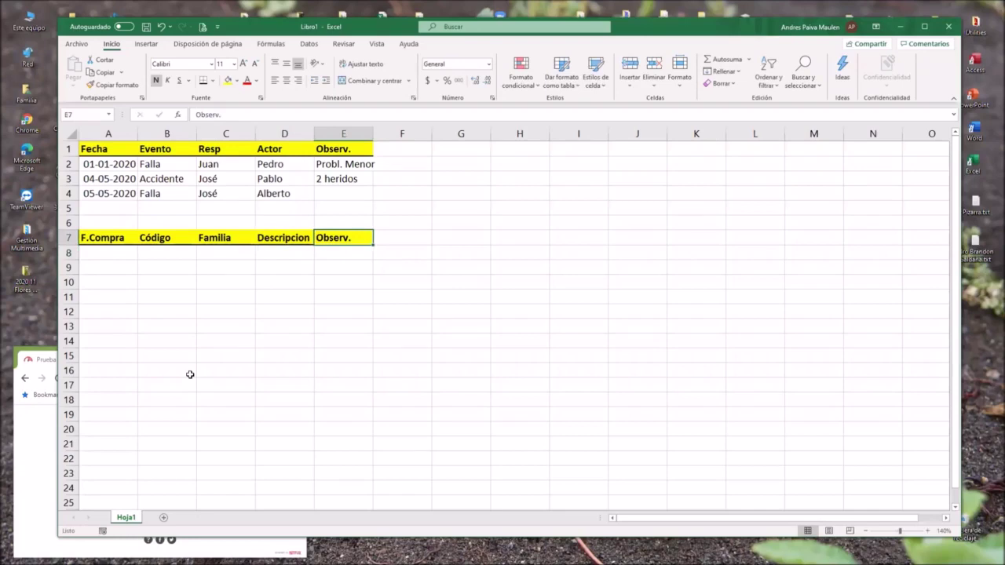
{"action": "type", "text": "Valor "}
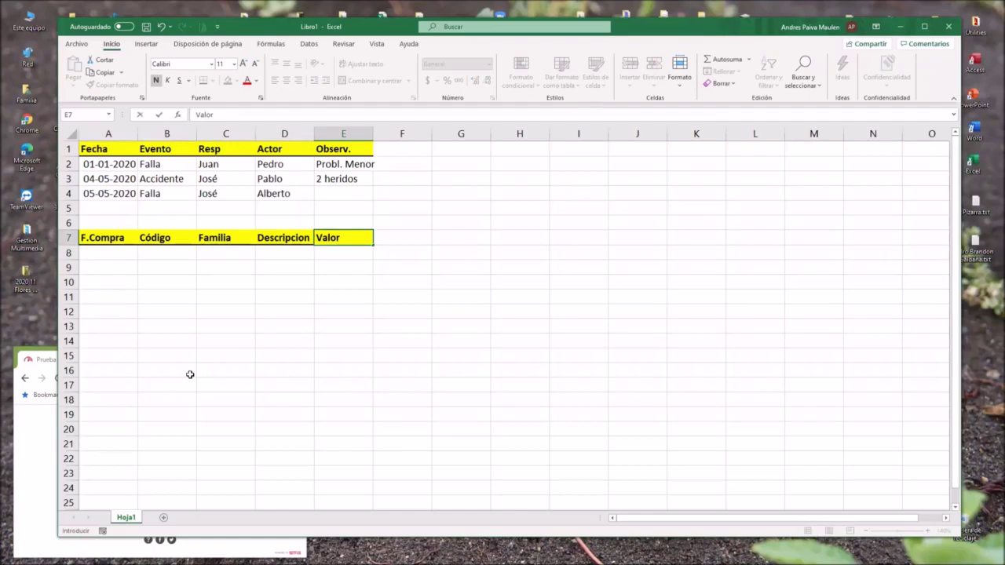
{"action": "type", "text": "Inicial"}
{"action": "key", "text": "Return"}
- Enter the Periodo header in F7
{"action": "key", "text": "Up"}
{"action": "key", "text": "Right"}
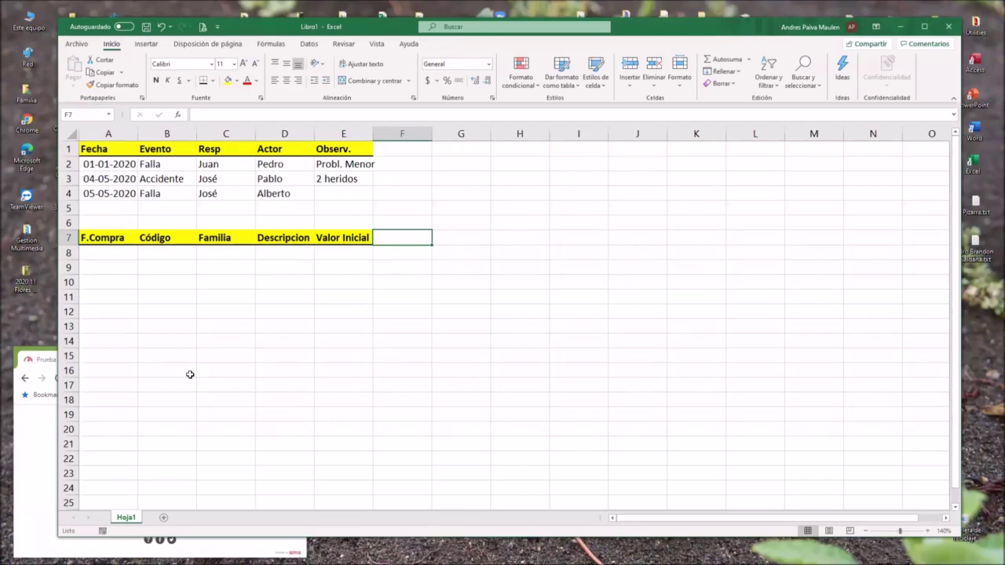
{"action": "type", "text": "Periodo"}
{"action": "key", "text": "Return"}
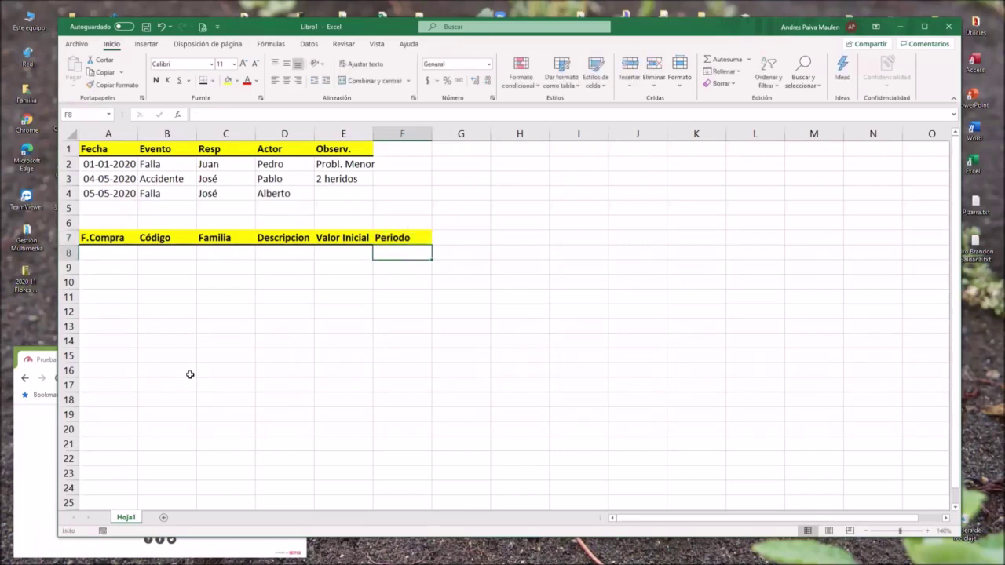
{"action": "key", "text": "Left"}
{"action": "key", "text": "Down"}
{"action": "key", "text": "Up"}
{"action": "key", "text": "Right"}
{"action": "key", "text": "Up"}
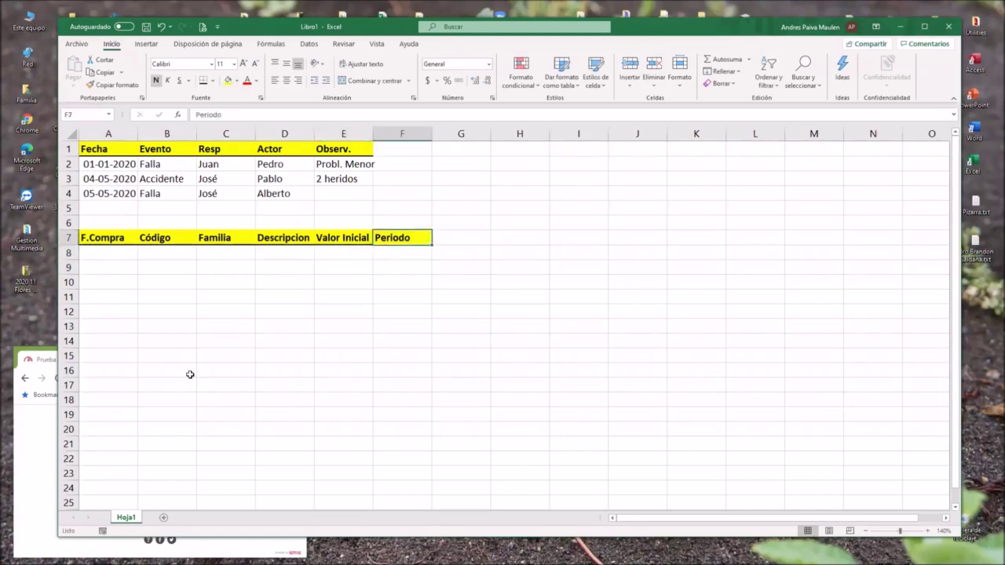
{"action": "key", "text": "Right"}
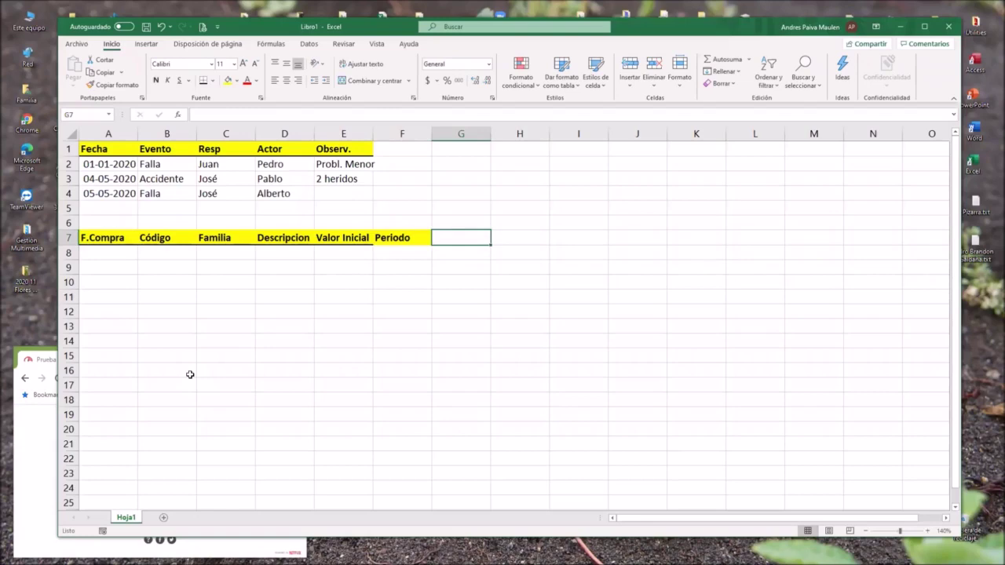
- Enter Depr. Aceler in G7 and Valor Residual in H7
{"action": "type", "text": "Depr. Aceler"}
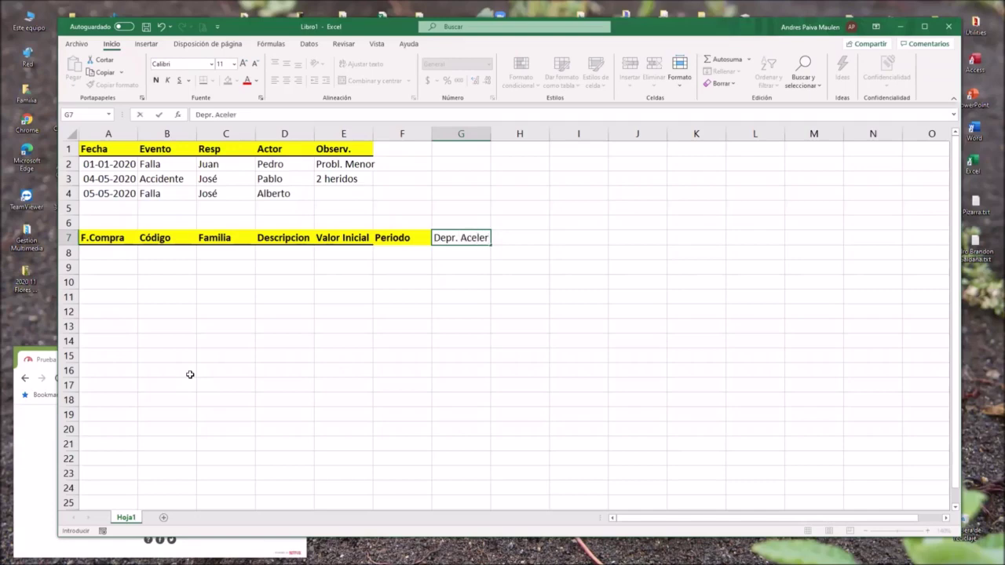
{"action": "key", "text": "Return"}
{"action": "key", "text": "Up"}
{"action": "key", "text": "Right"}
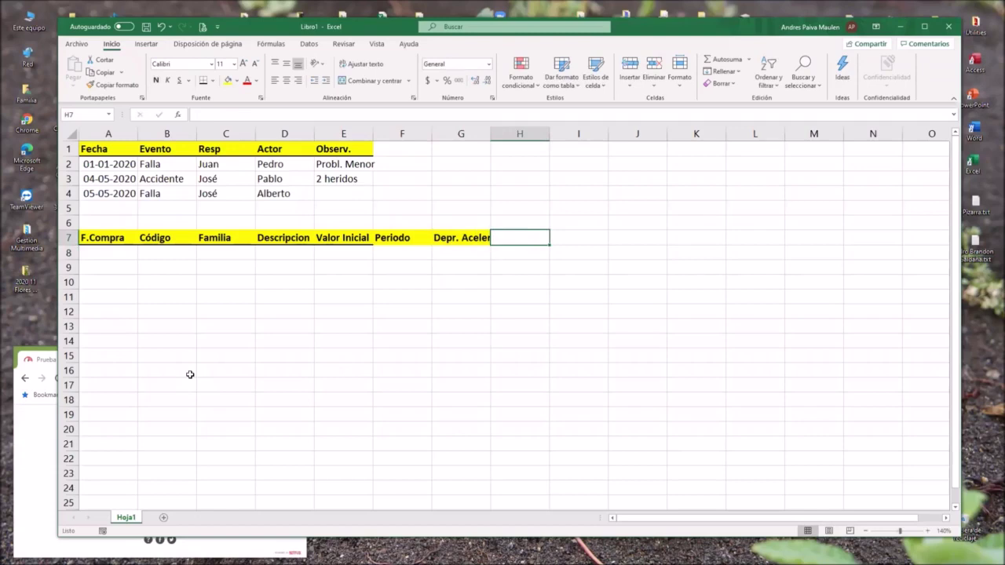
{"action": "type", "text": "Valor Residual"}
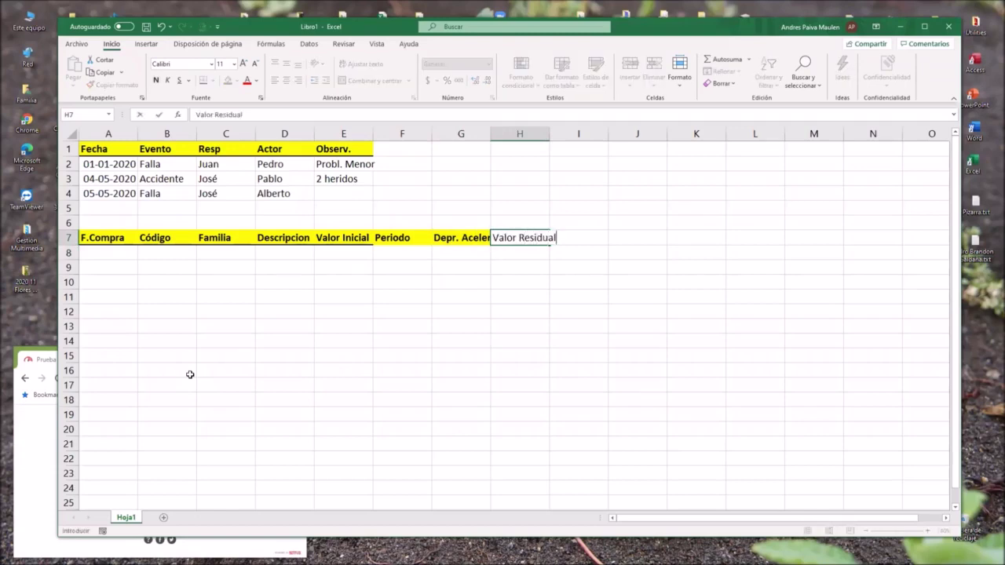
{"action": "key", "text": "Return"}
- Widen columns G and H to fit their headers
{"action": "mouse_move", "coordinate": [475, 134]}
{"action": "left_mouse_down"}
{"action": "mouse_move", "coordinate": [507, 133]}
{"action": "mouse_move", "coordinate": [494, 134]}
{"action": "left_mouse_up"}
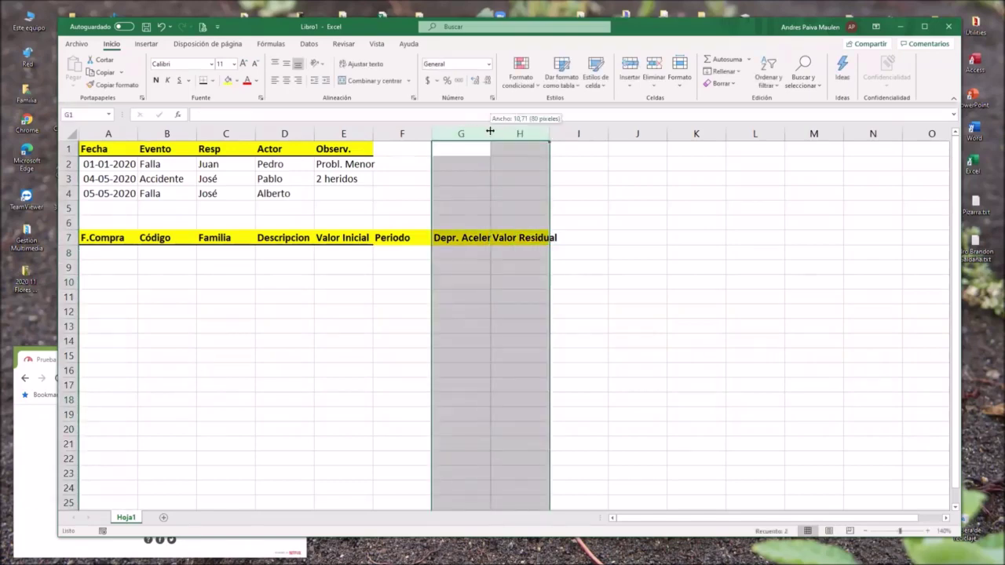
{"action": "left_click_drag", "start_coordinate": [556, 134], "coordinate": [571, 134]}
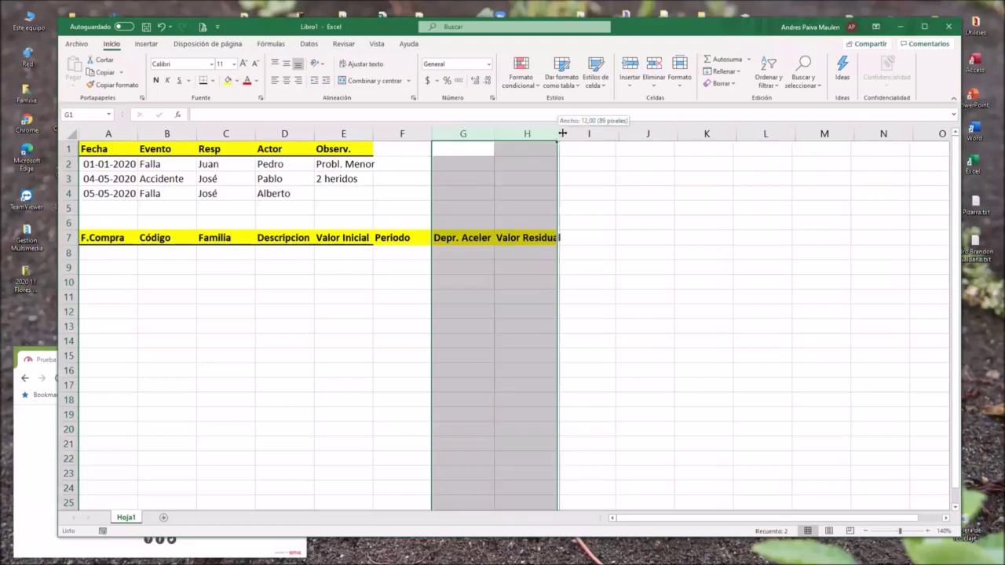
{"action": "left_click", "coordinate": [555, 287]}
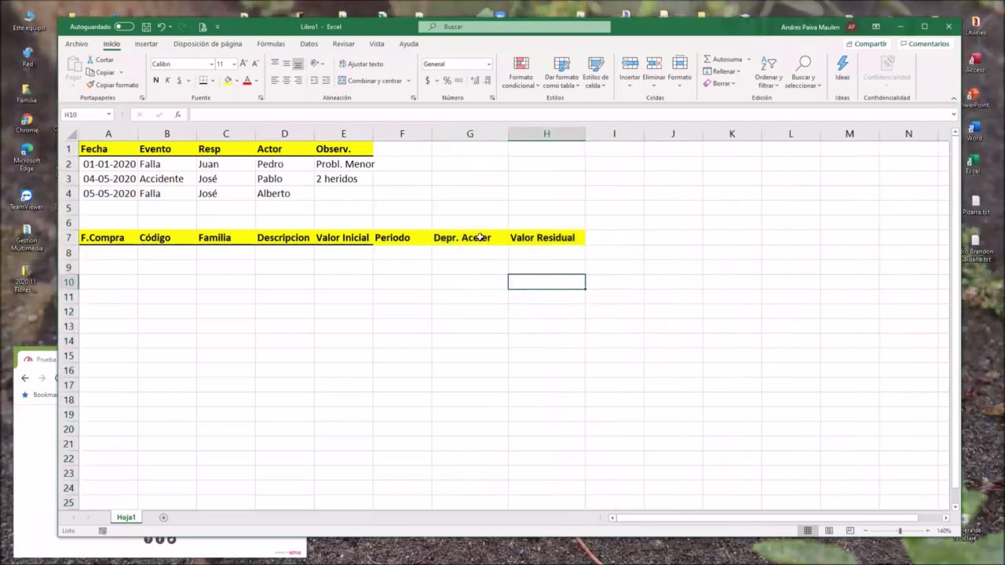
- Centre the Periodo, Depr. Aceler and Valor Residual headers in F7:H7
{"action": "left_click_drag", "start_coordinate": [518, 237], "coordinate": [384, 237]}
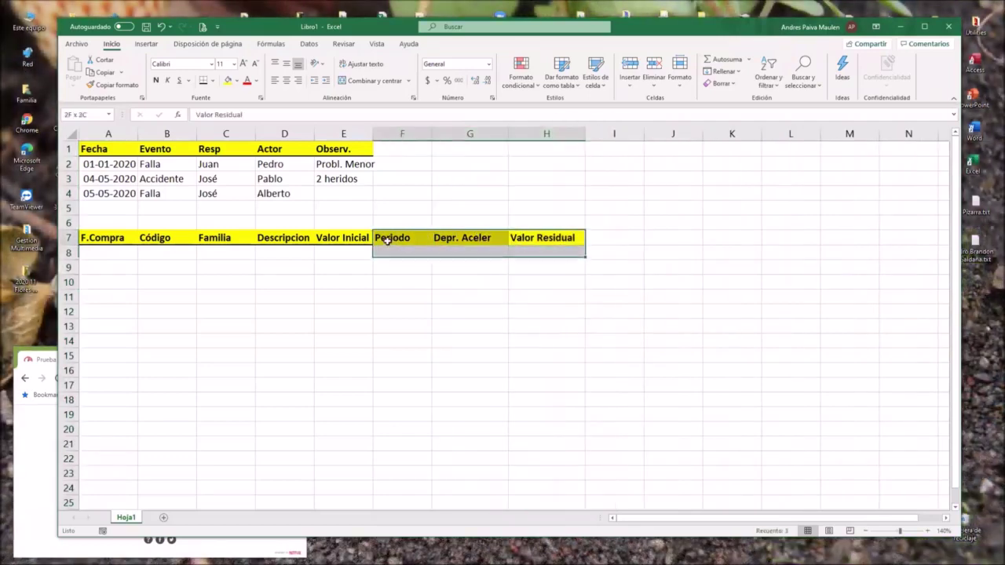
{"action": "right_click", "coordinate": [384, 237]}
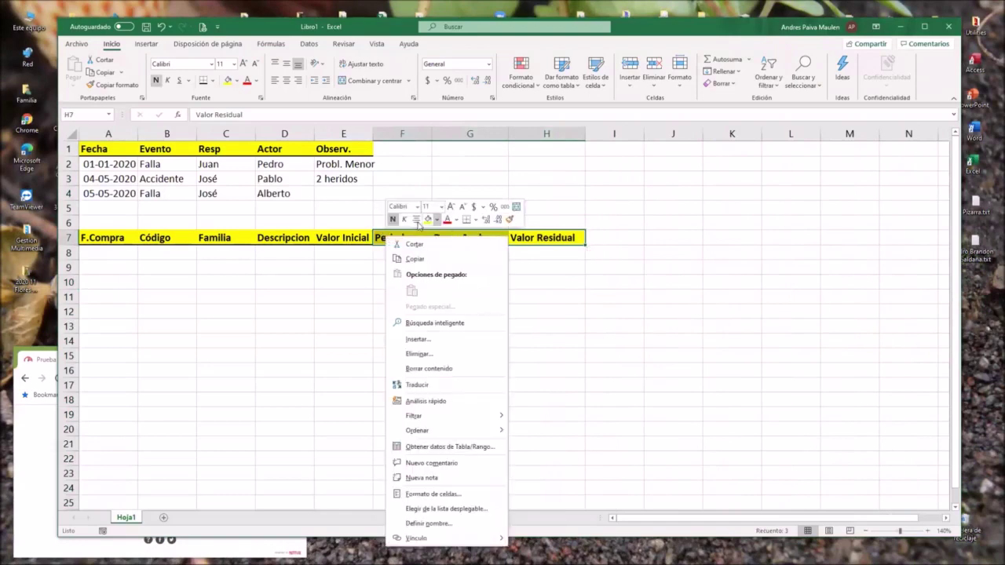
{"action": "left_click", "coordinate": [416, 220]}
{"action": "left_click", "coordinate": [429, 321]}
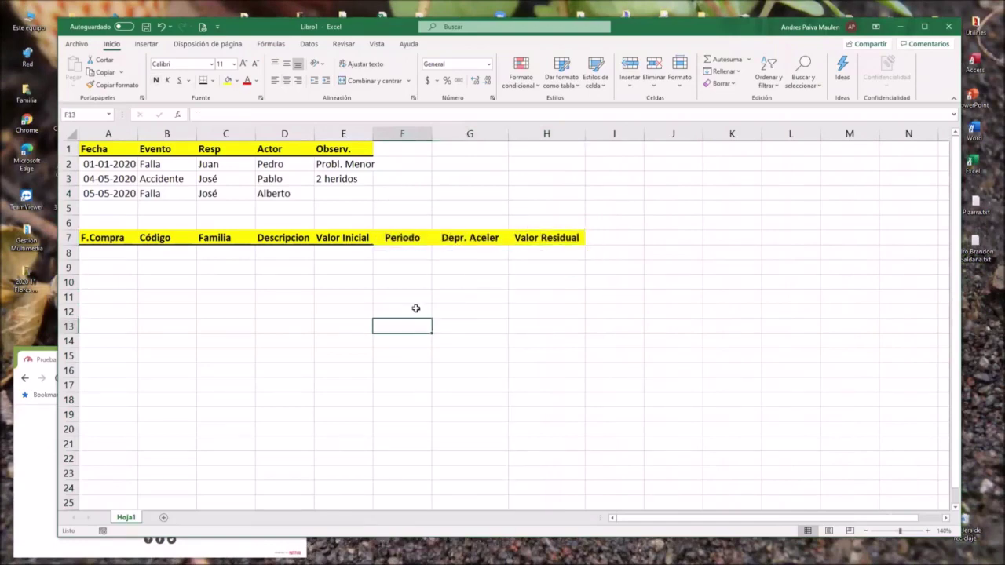
{"action": "left_click", "coordinate": [403, 238]}
{"action": "left_click_drag", "start_coordinate": [403, 237], "coordinate": [549, 238]}
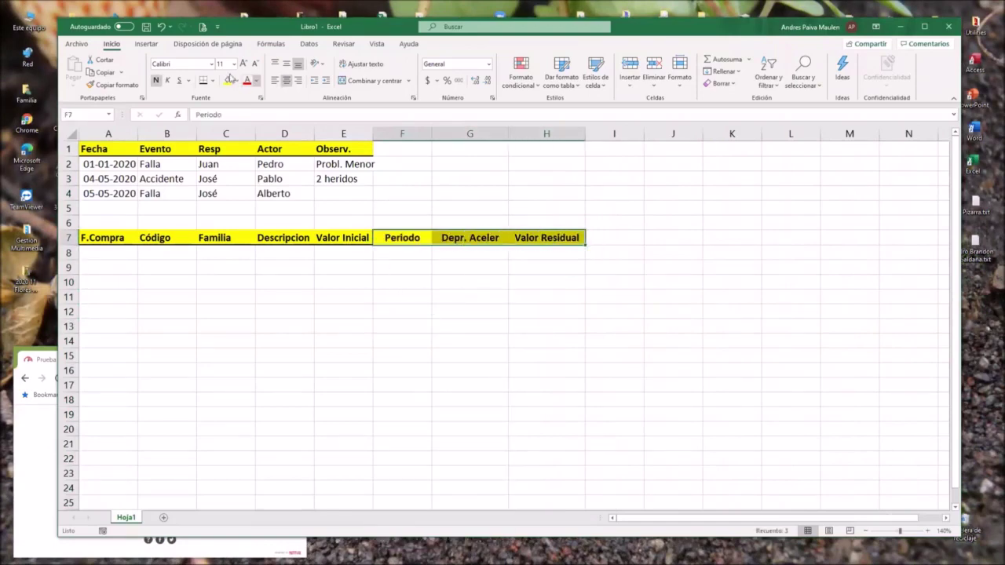
{"action": "left_click", "coordinate": [282, 316]}
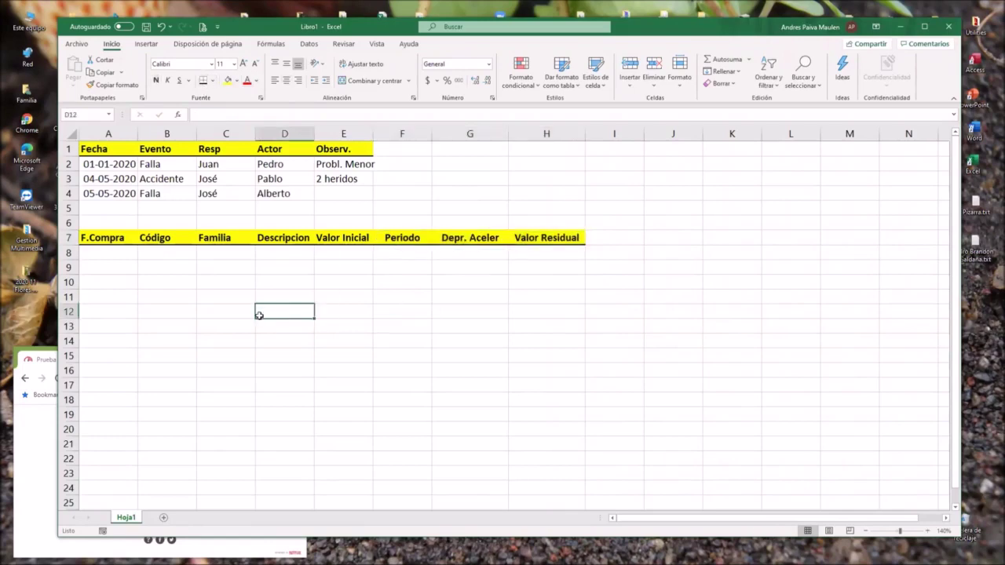
- Swap A7 and B7 so Código comes before F.Compra
{"action": "left_click", "coordinate": [102, 253]}
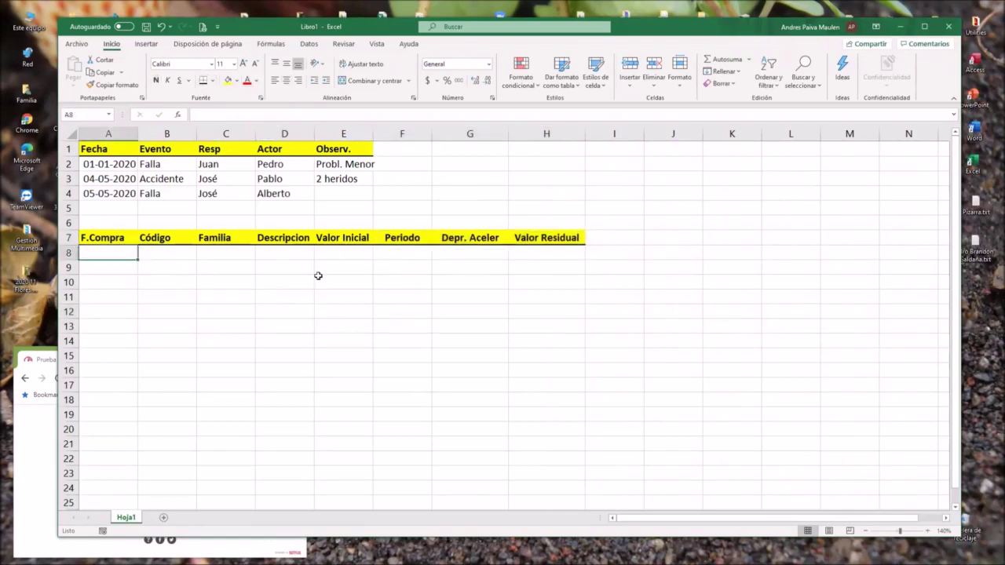
{"action": "left_click", "coordinate": [115, 239]}
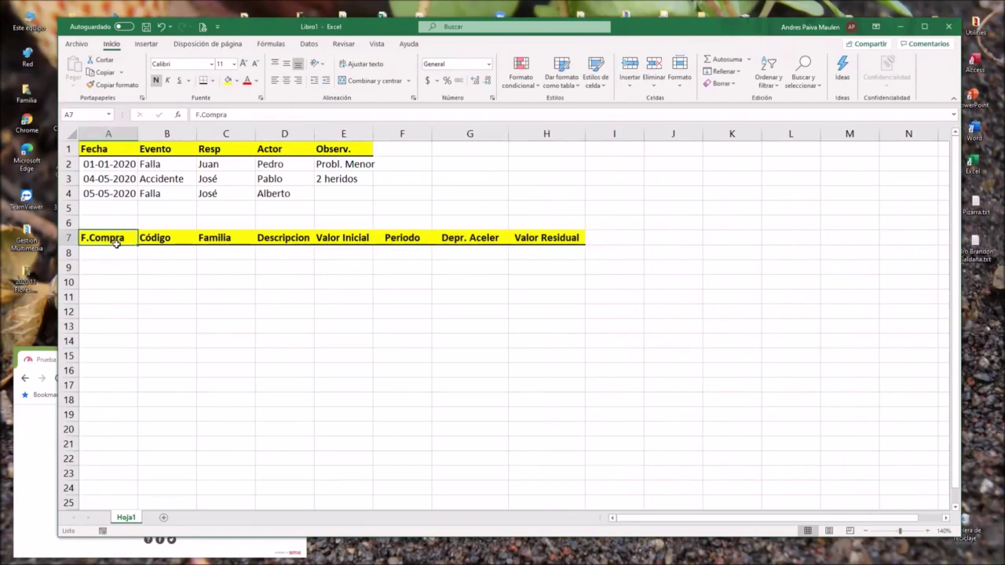
{"action": "mouse_move", "coordinate": [115, 245]}
{"action": "left_mouse_down"}
{"action": "mouse_move", "coordinate": [161, 241]}
{"action": "mouse_move", "coordinate": [118, 254]}
{"action": "left_mouse_up"}
{"action": "left_click", "coordinate": [155, 239]}
{"action": "left_click", "coordinate": [165, 263]}
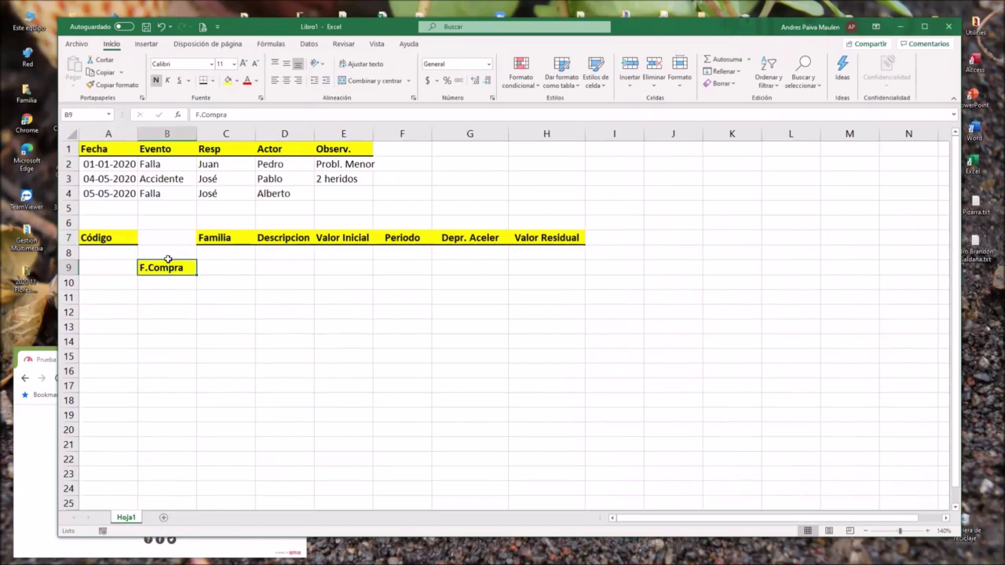
{"action": "left_click", "coordinate": [166, 257]}
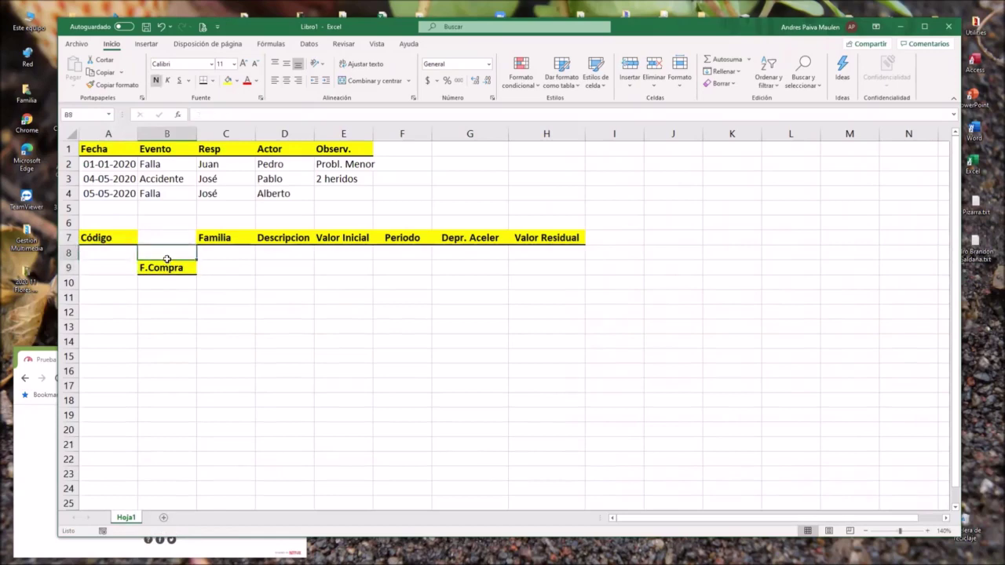
{"action": "left_click", "coordinate": [166, 267]}
{"action": "left_click_drag", "start_coordinate": [165, 261], "coordinate": [161, 240]}
{"action": "left_click", "coordinate": [161, 251]}
{"action": "left_click", "coordinate": [125, 252]}
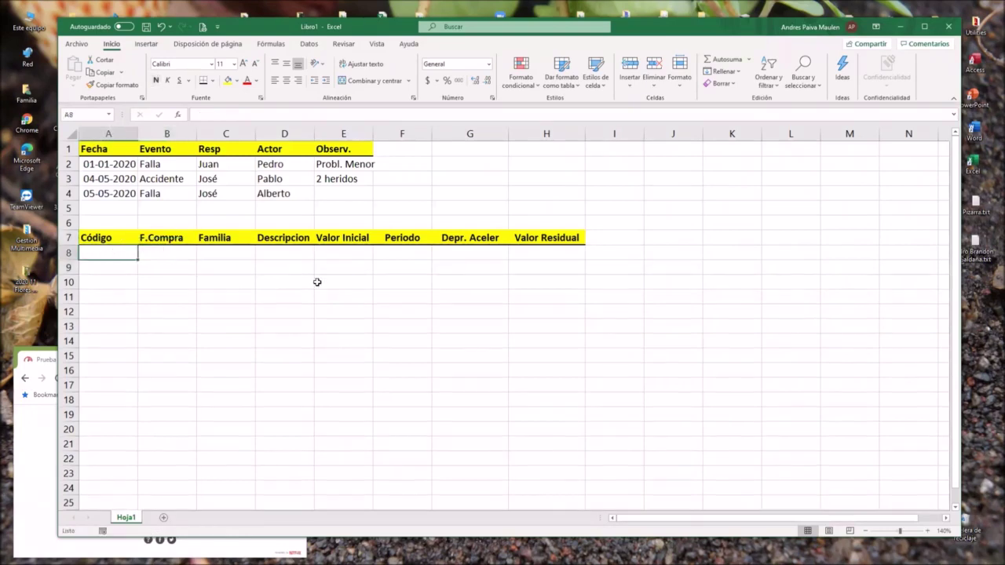
- Enter code 1 and purchase date 01-01-2020 for the first asset in row 8
{"action": "type", "text": "1"}
{"action": "key", "text": "Return"}
{"action": "key", "text": "Up"}
{"action": "key", "text": "Right"}
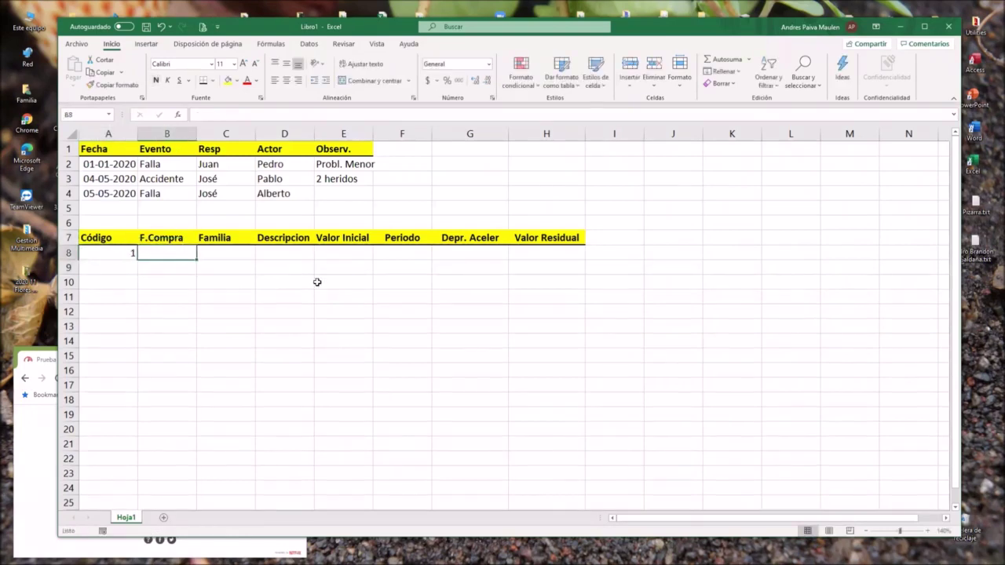
{"action": "type", "text": "1/1/202"}
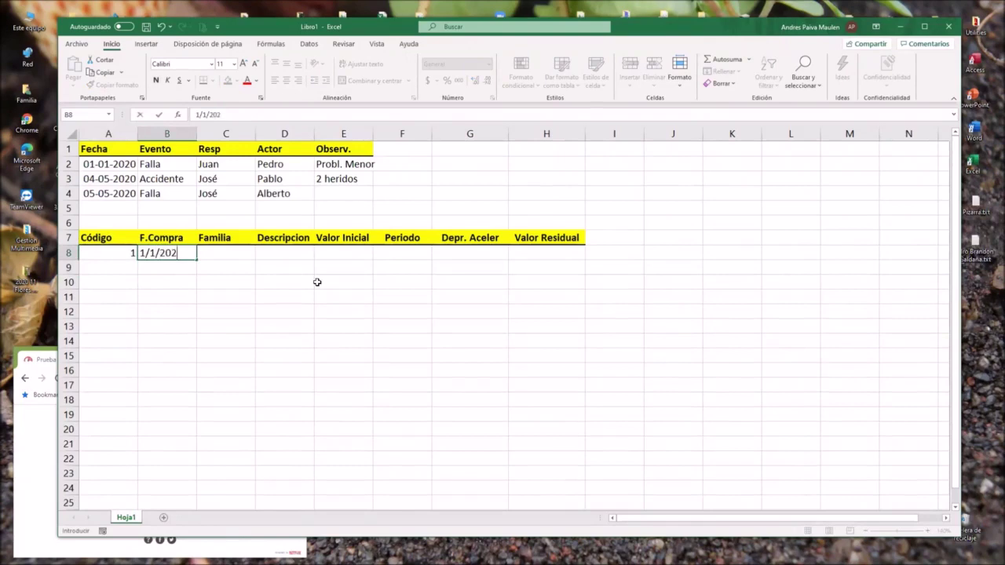
{"action": "type", "text": "00"}
{"action": "key", "text": "BackSpace"}
{"action": "key", "text": "Return"}
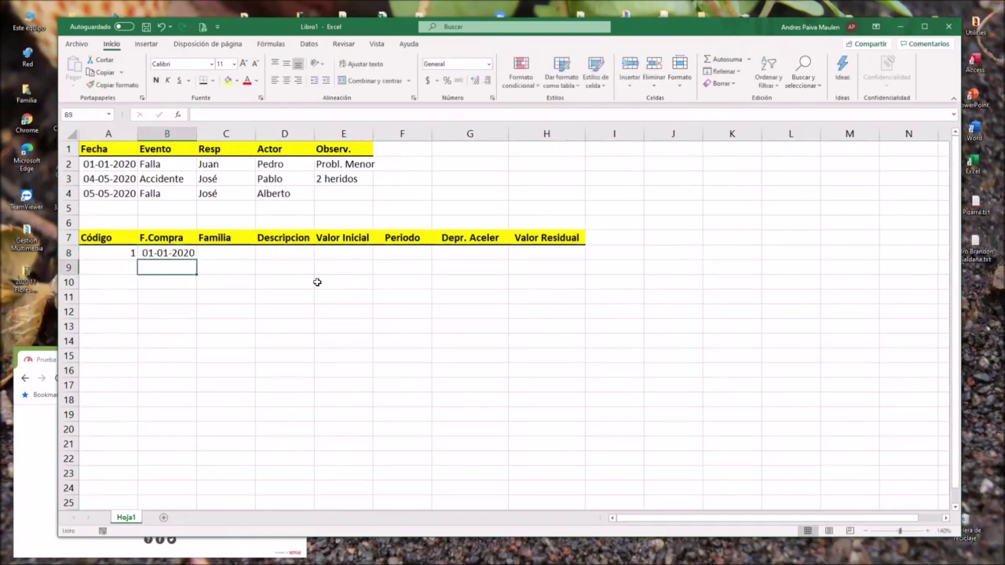
{"action": "key", "text": "Up"}
{"action": "key", "text": "Right"}
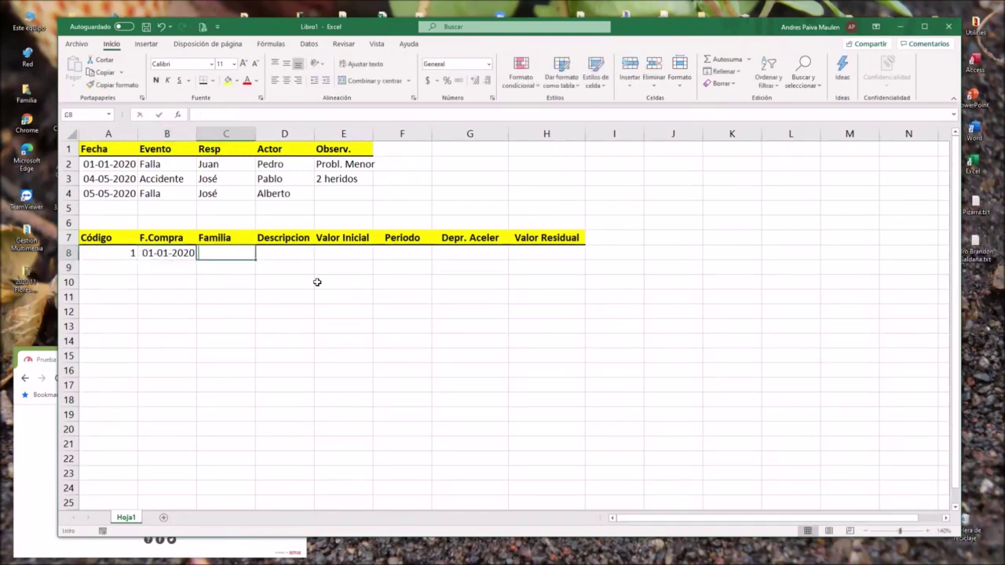
- Enter family Edificios, description Oficina Matriz and value 250000000, then widen column E
{"action": "type", "text": "4"}
{"action": "key", "text": "Tab"}
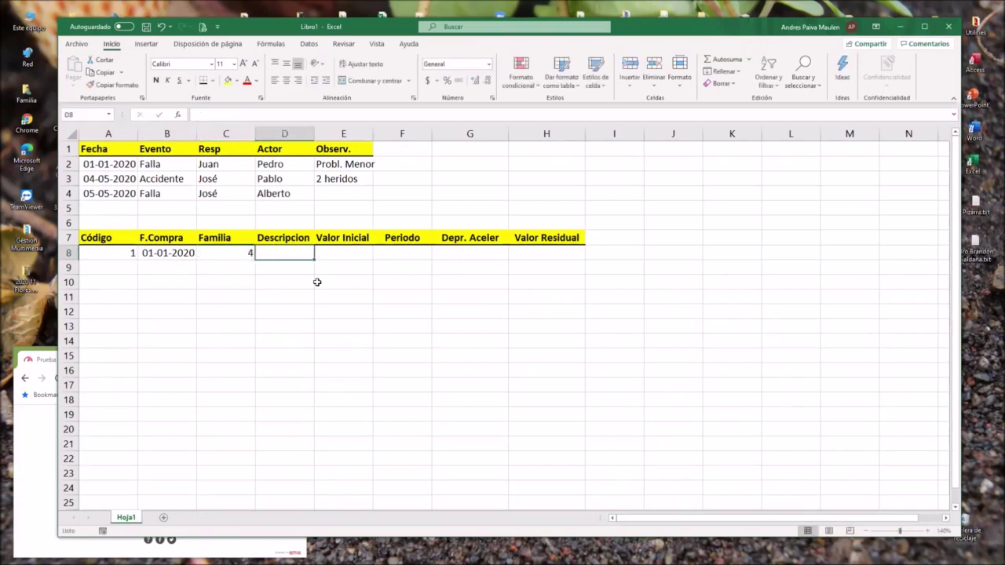
{"action": "key", "text": "Left"}
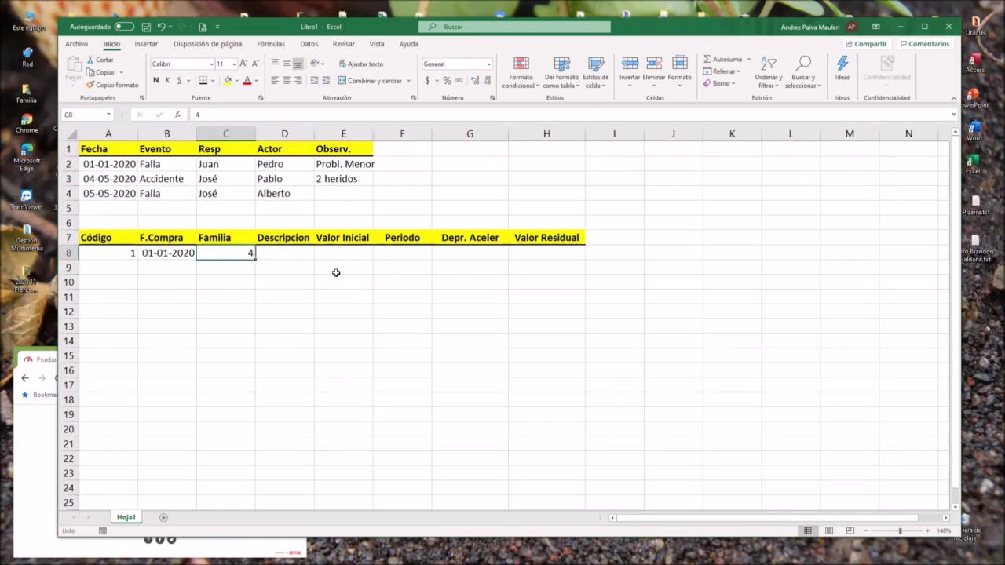
{"action": "type", "text": "Edificios"}
{"action": "key", "text": "Tab"}
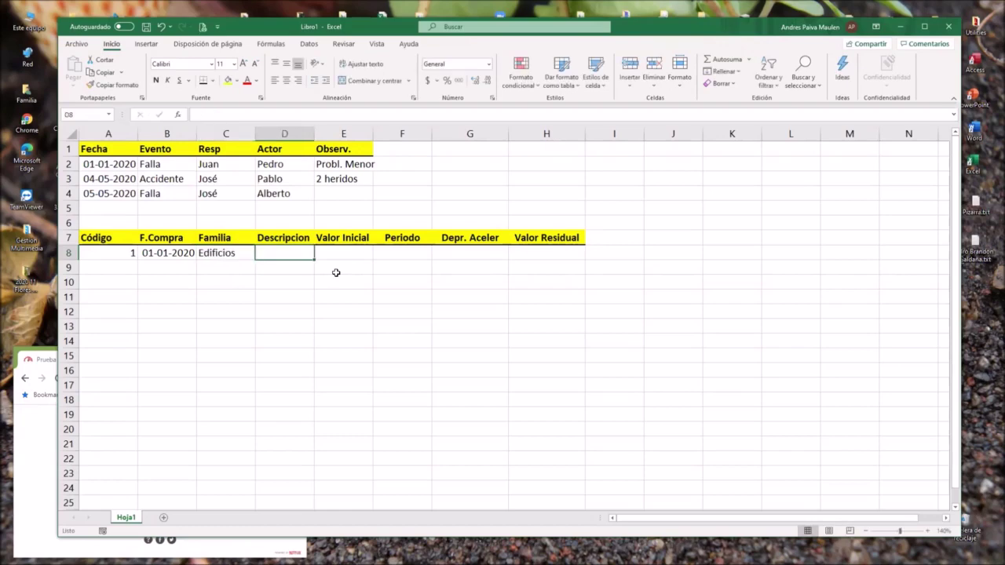
{"action": "type", "text": "E"}
{"action": "key", "text": "BackSpace"}
{"action": "type", "text": "Oficina Matriz"}
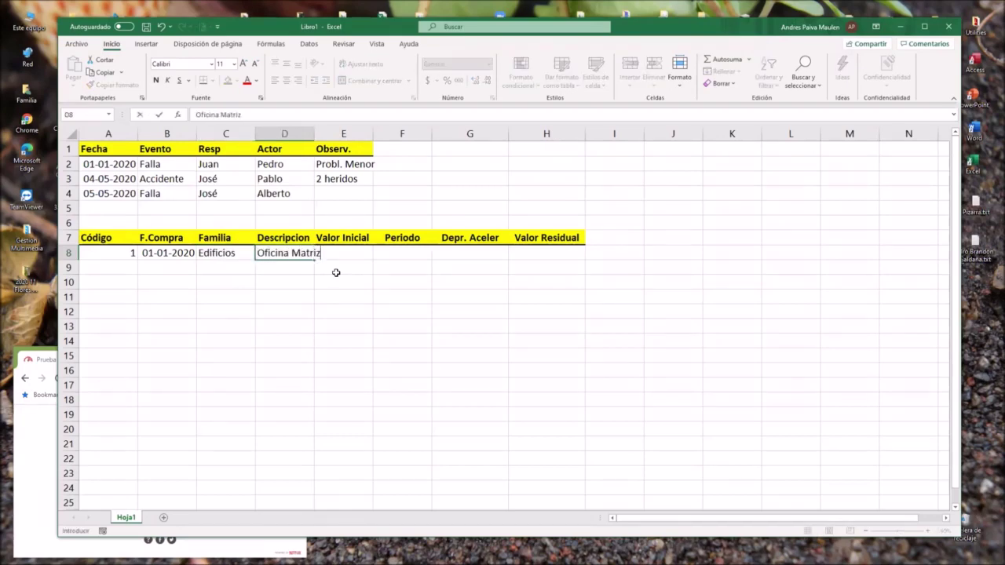
{"action": "key", "text": "Tab"}
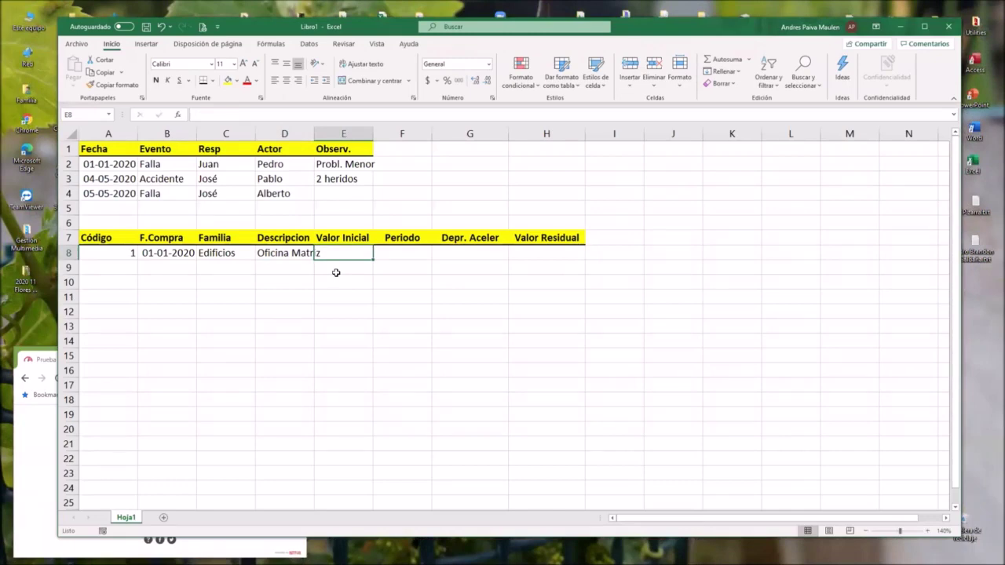
{"action": "type", "text": "250"}
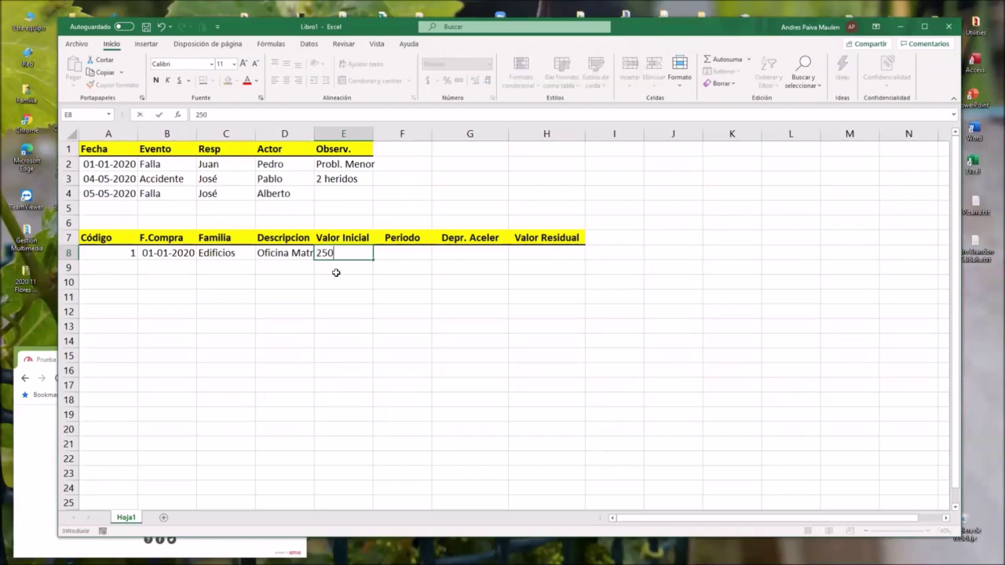
{"action": "type", "text": "000000"}
{"action": "key", "text": "Return"}
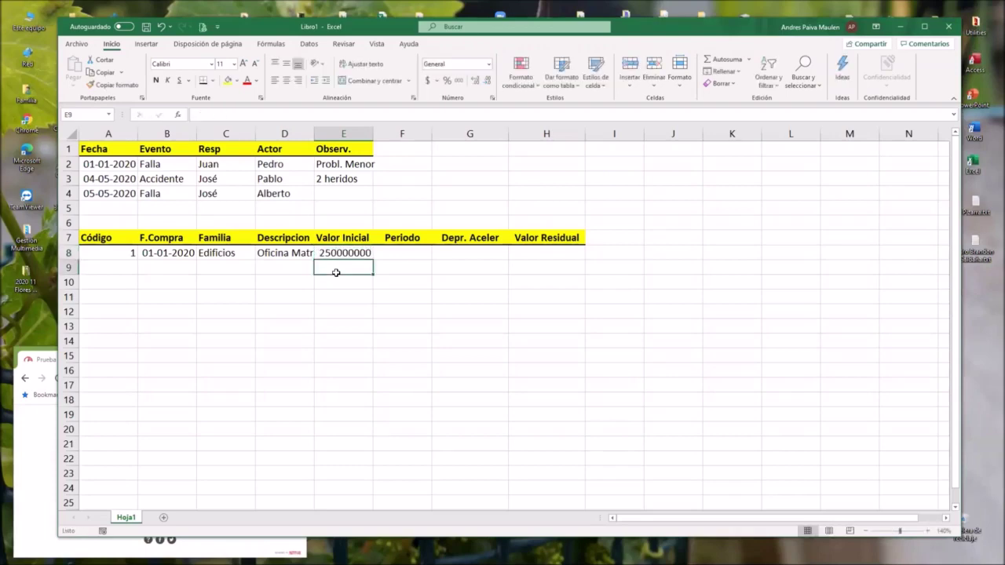
{"action": "left_click_drag", "start_coordinate": [372, 133], "coordinate": [383, 133]}
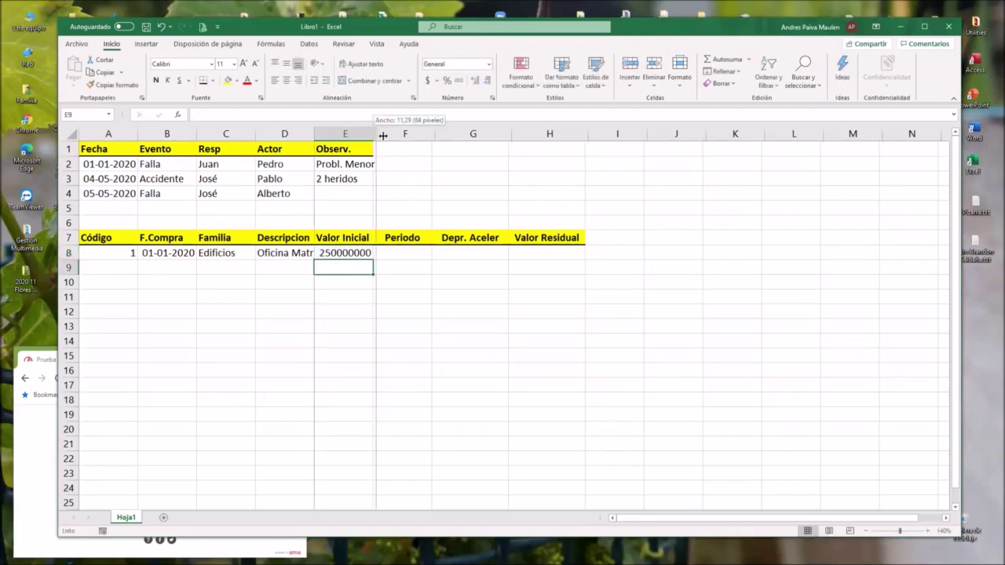
- Widen column D to fit Oficina Matriz and enter period 20 in F8
{"action": "left_click", "coordinate": [422, 251]}
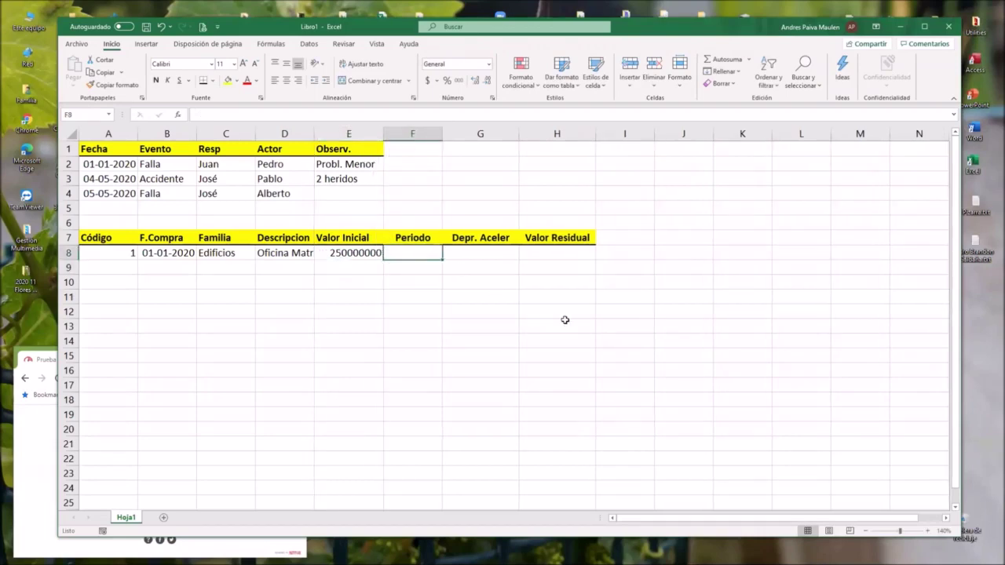
{"action": "left_click_drag", "start_coordinate": [316, 133], "coordinate": [330, 131]}
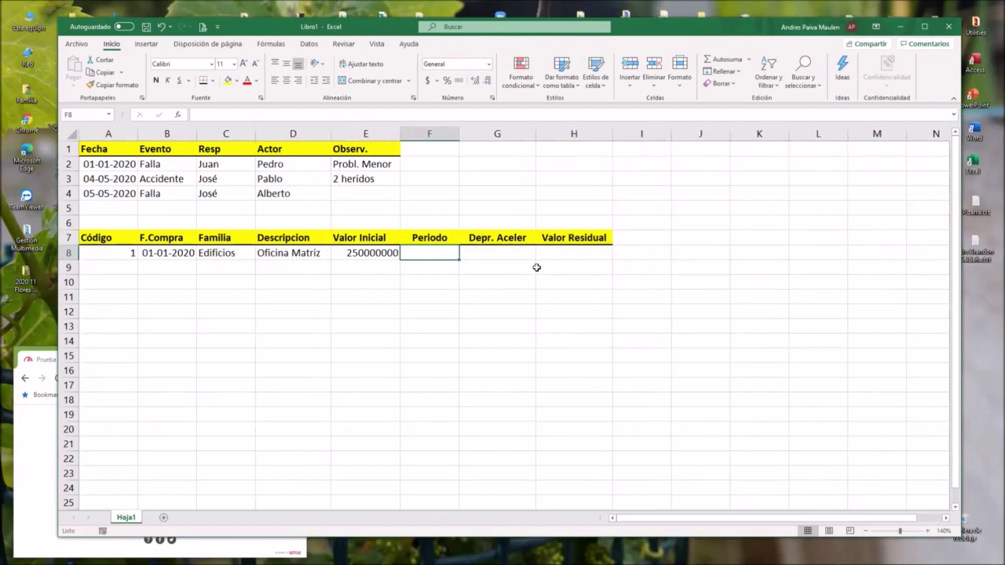
{"action": "left_click", "coordinate": [46, 524]}
{"action": "left_click", "coordinate": [201, 484]}
{"action": "key", "text": "alt+Tab"}
{"action": "left_click", "coordinate": [360, 253]}
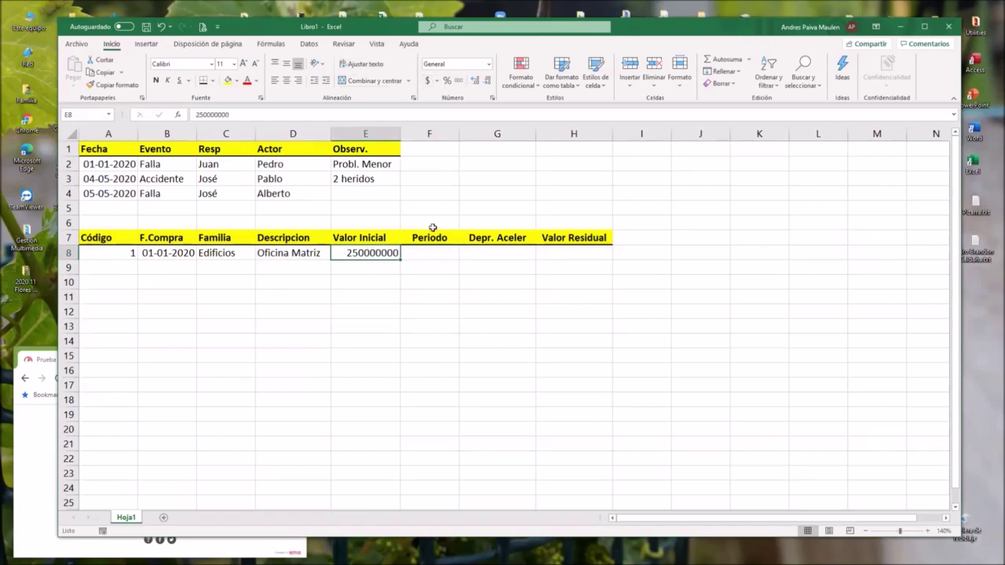
{"action": "left_click", "coordinate": [426, 252]}
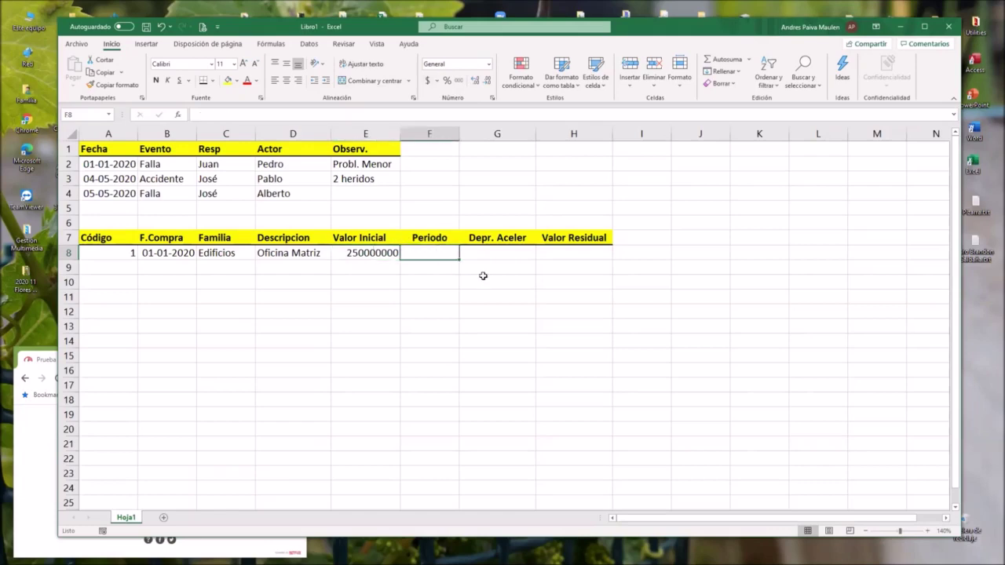
{"action": "type", "text": "20"}
{"action": "key", "text": "Return"}
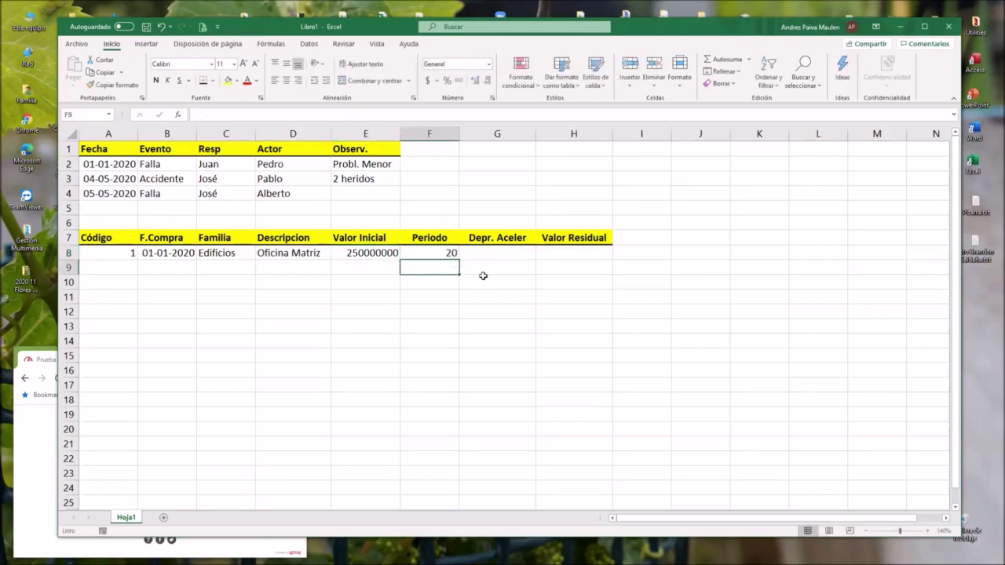
- Format E8 as Número with thousands separators, showing 250.000.000
{"action": "left_click", "coordinate": [382, 254]}
{"action": "right_click", "coordinate": [371, 255]}
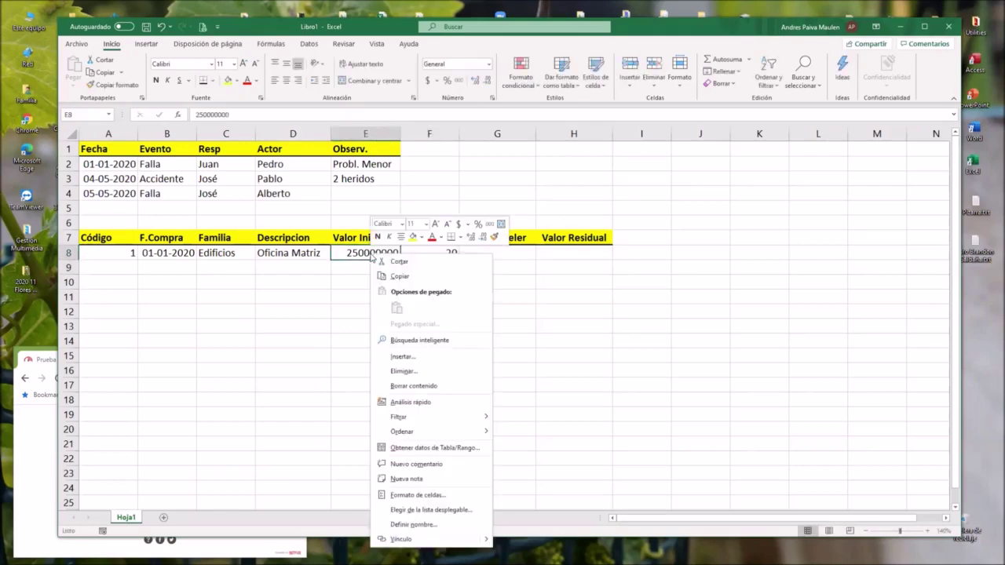
{"action": "mouse_move", "coordinate": [444, 424]}
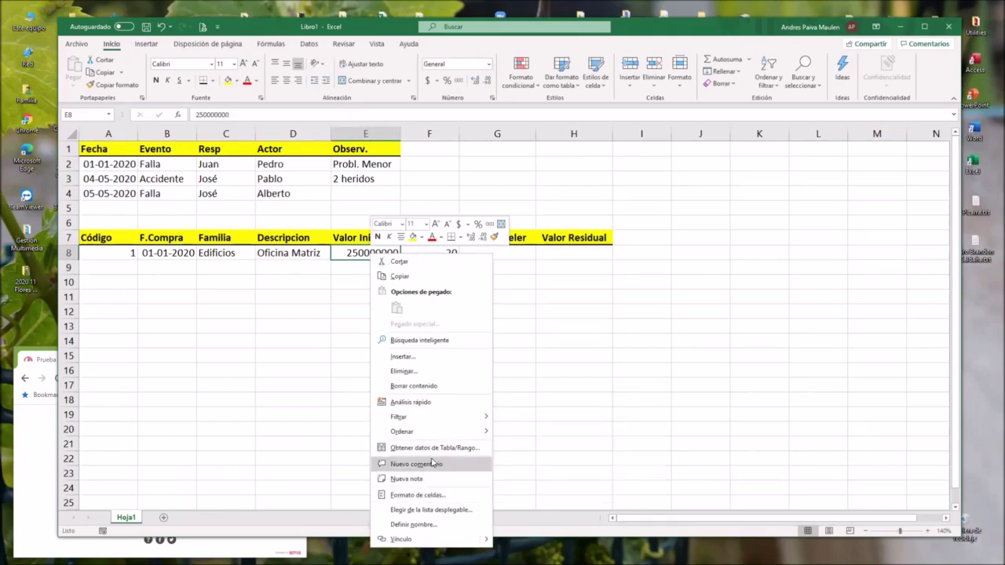
{"action": "left_click", "coordinate": [430, 498]}
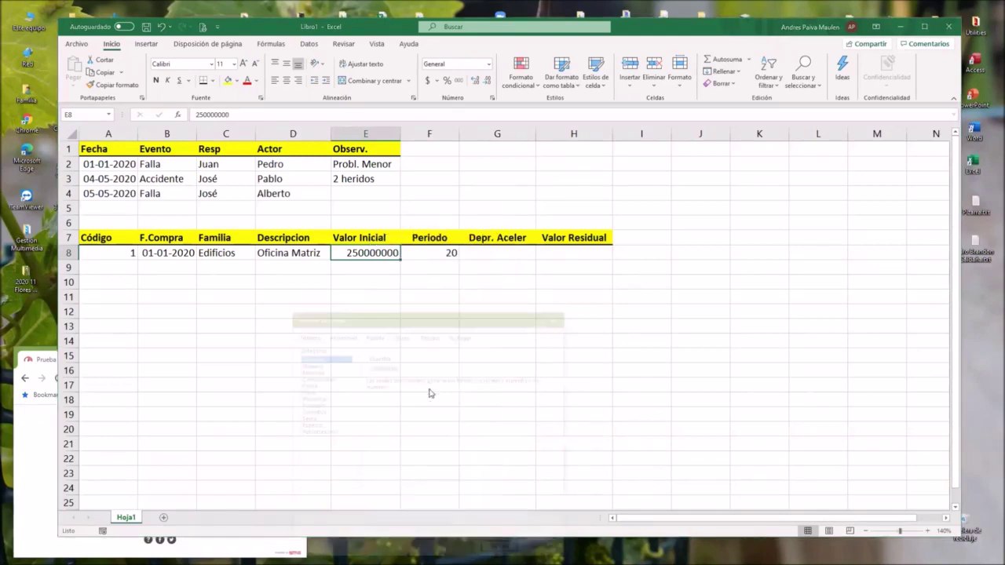
{"action": "left_click", "coordinate": [329, 363]}
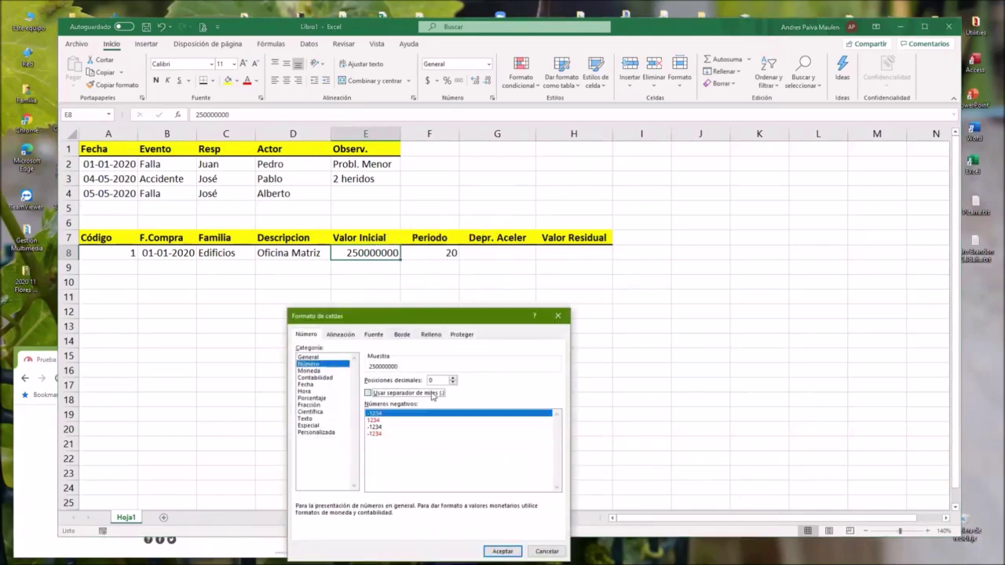
{"action": "left_click", "coordinate": [502, 551]}
{"action": "left_click", "coordinate": [491, 384]}
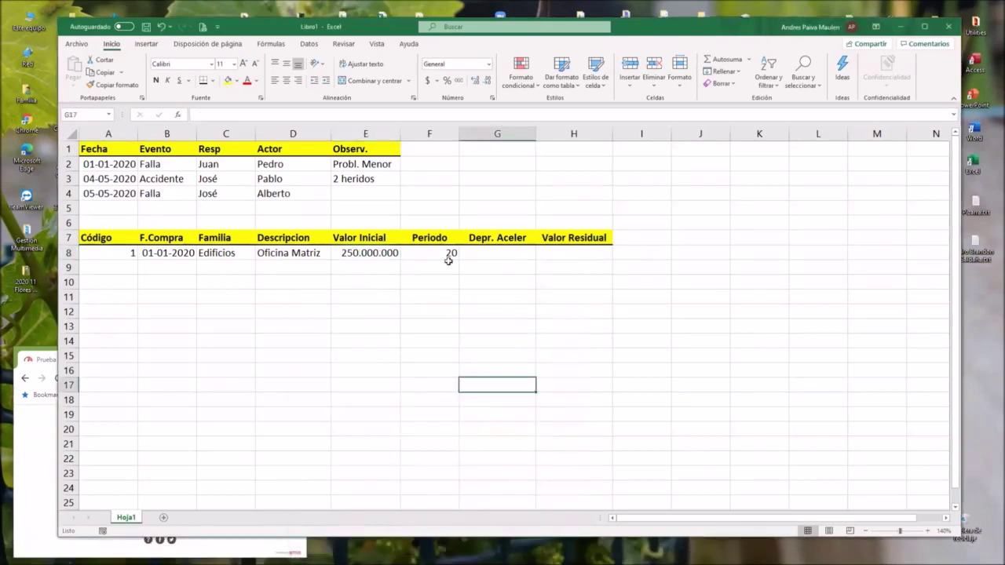
- Centre the Periodo values in column F
{"action": "left_click", "coordinate": [442, 136]}
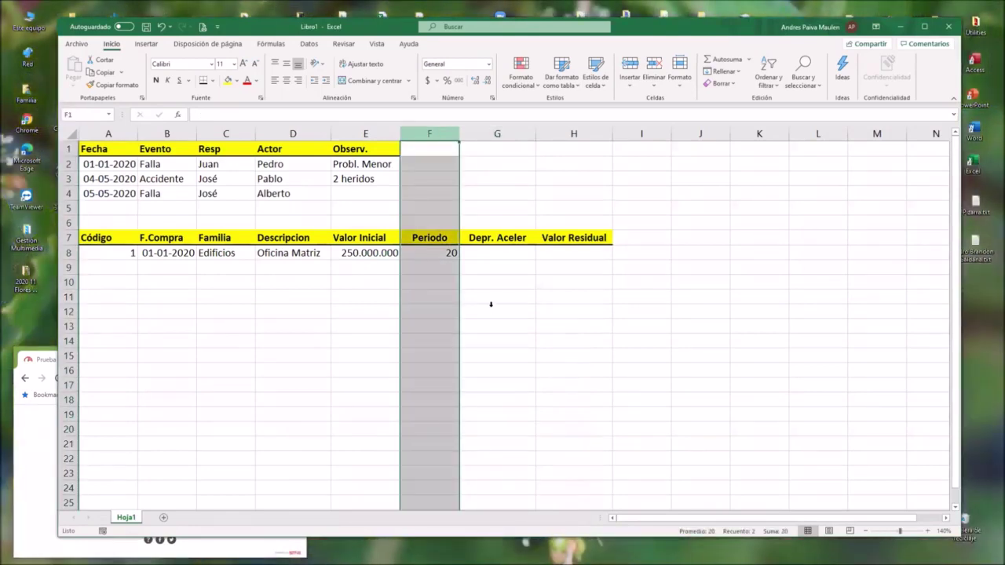
{"action": "left_click", "coordinate": [497, 355]}
{"action": "left_click", "coordinate": [490, 250]}
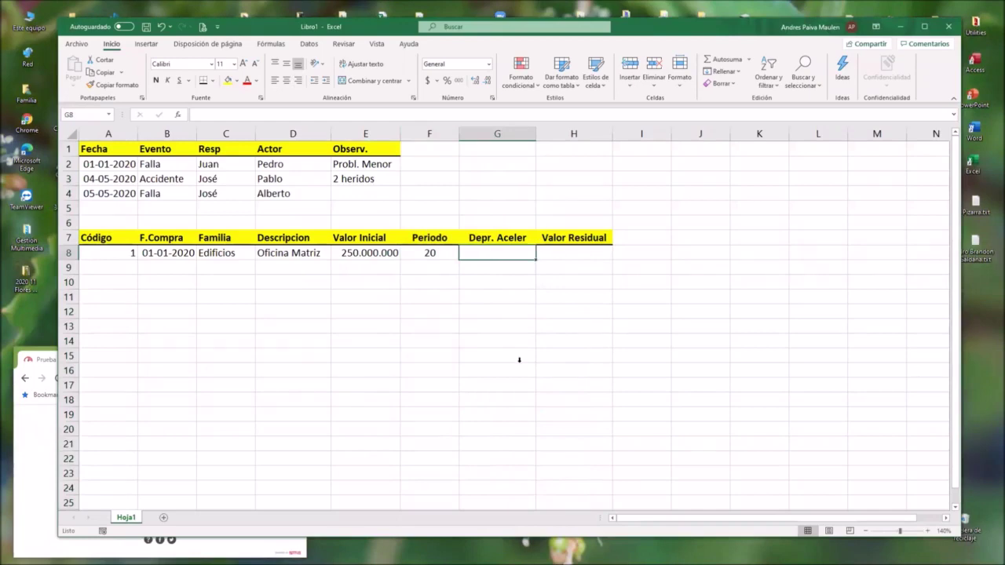
- Enter No in G8 and centre column G
{"action": "type", "text": "No"}
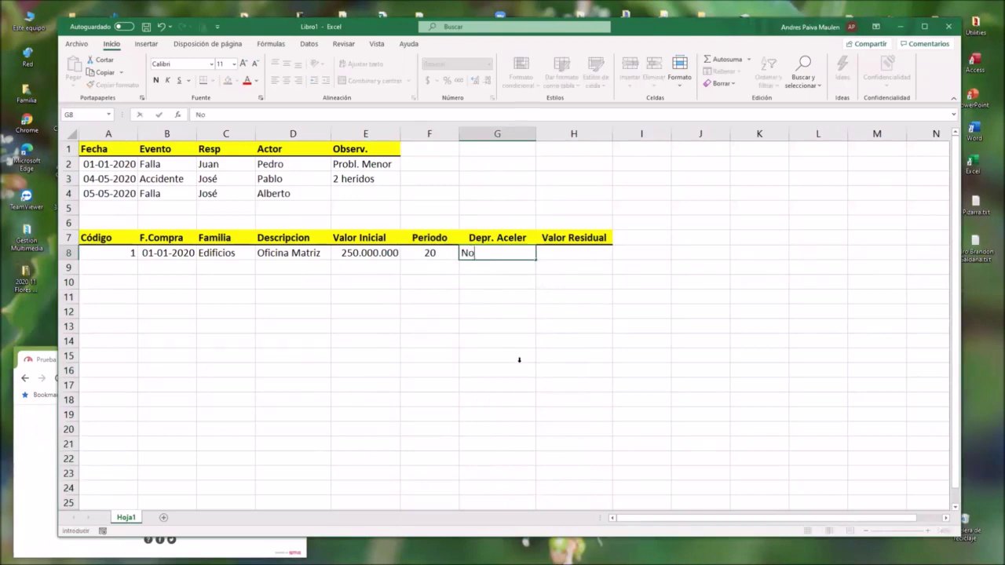
{"action": "key", "text": "Return"}
{"action": "key", "text": "Up"}
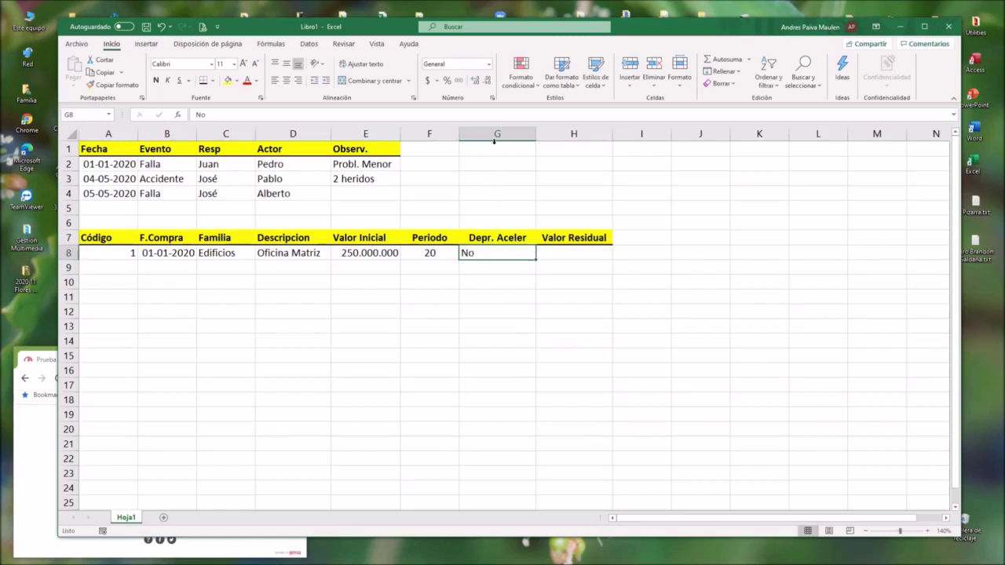
{"action": "left_click", "coordinate": [493, 145]}
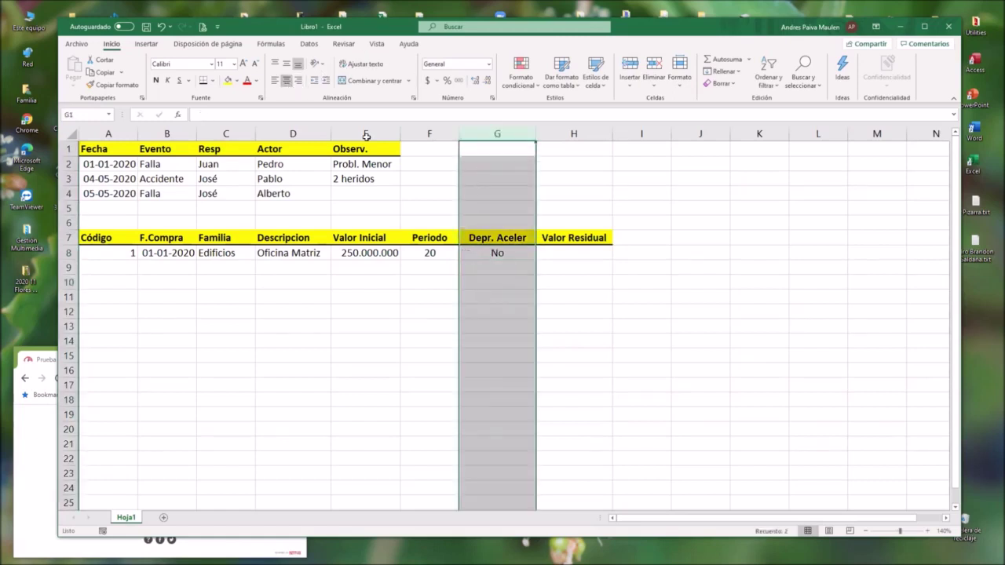
{"action": "left_click", "coordinate": [585, 259]}
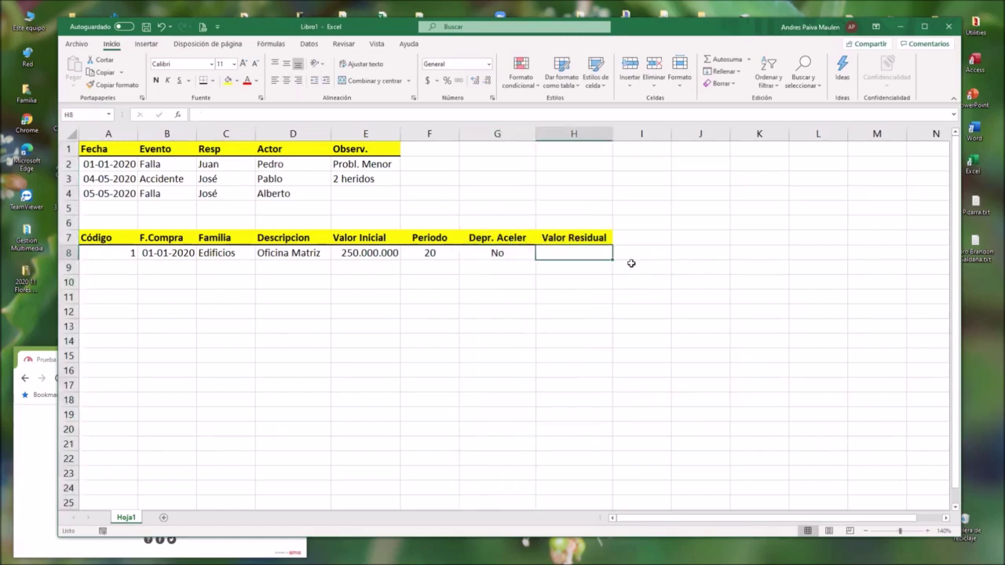
- Widen column H and copy the 250.000.000 value from E8 into H8
{"action": "left_click_drag", "start_coordinate": [612, 129], "coordinate": [622, 129]}
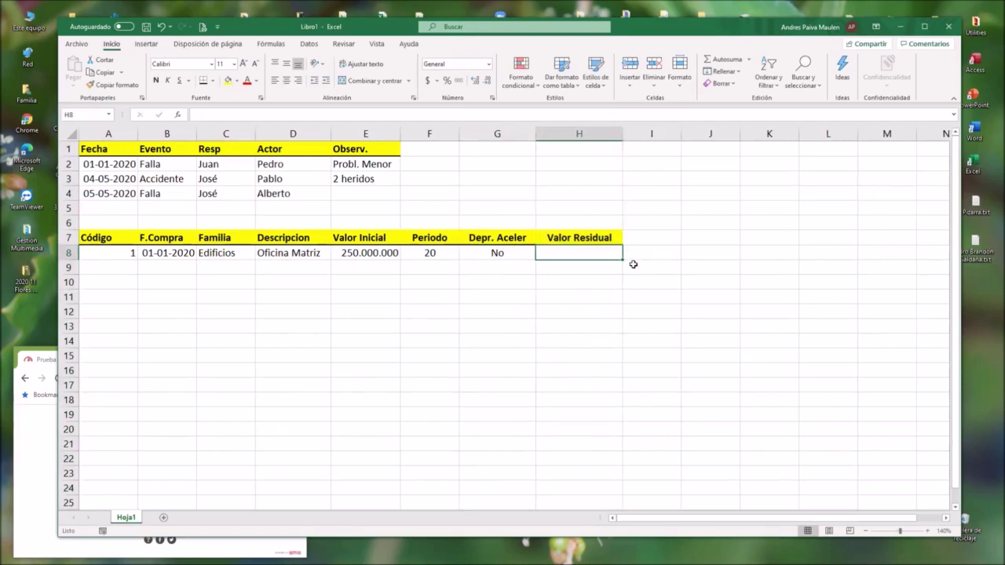
{"action": "type", "text": "2"}
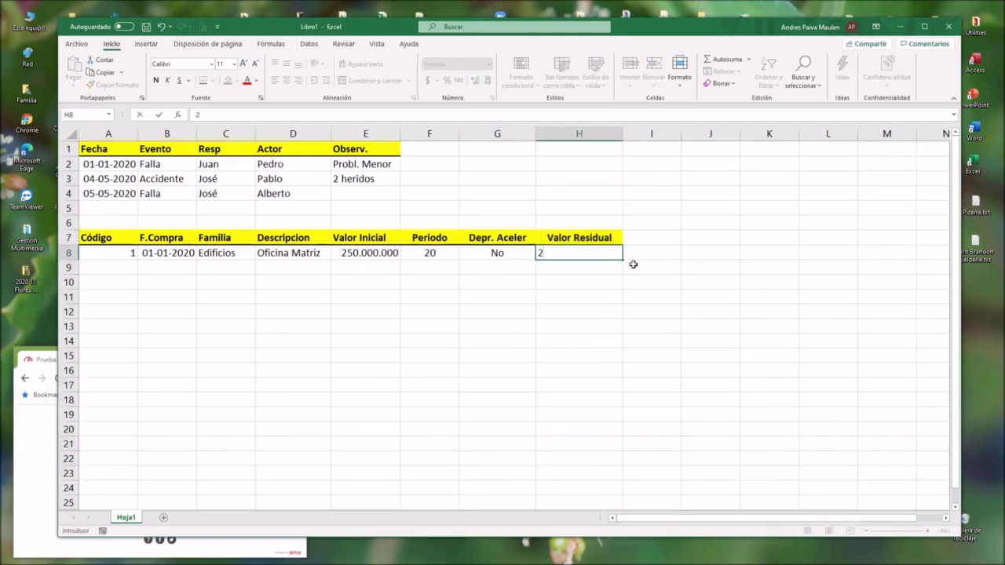
{"action": "key", "text": "Left"}
{"action": "key", "text": "Left"}
{"action": "key", "text": "Left"}
{"action": "key", "text": "Left"}
{"action": "key", "text": "Right"}
{"action": "key", "text": "ctrl+c"}
{"action": "key", "text": "Right"}
{"action": "key", "text": "Right"}
{"action": "key", "text": "Right"}
{"action": "key", "text": "Right"}
{"action": "key", "text": "Left"}
{"action": "key", "text": "Return"}
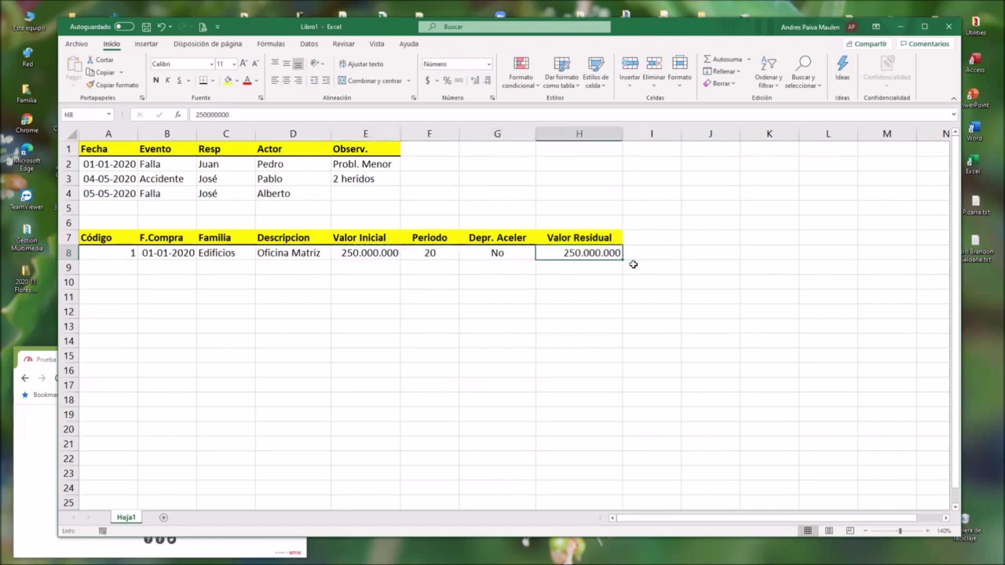
{"action": "key", "text": "Left"}
{"action": "key", "text": "Left"}
{"action": "key", "text": "Home"}
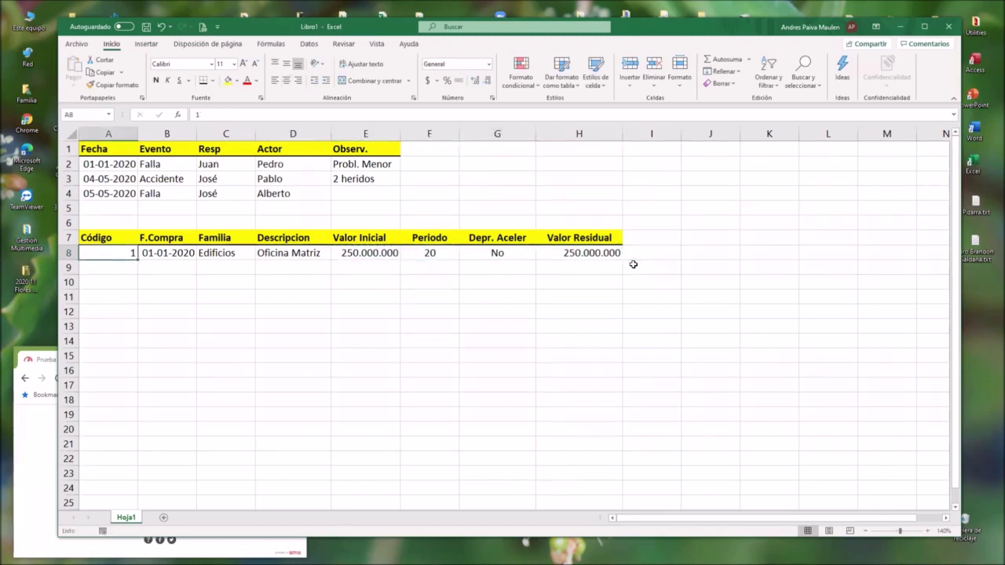
{"action": "key", "text": "Down"}
- Enter asset 2 dated 05-02-2020, Vehiculos, Camioneta TTAB04, and widen column D
{"action": "type", "text": "2"}
{"action": "key", "text": "Tab"}
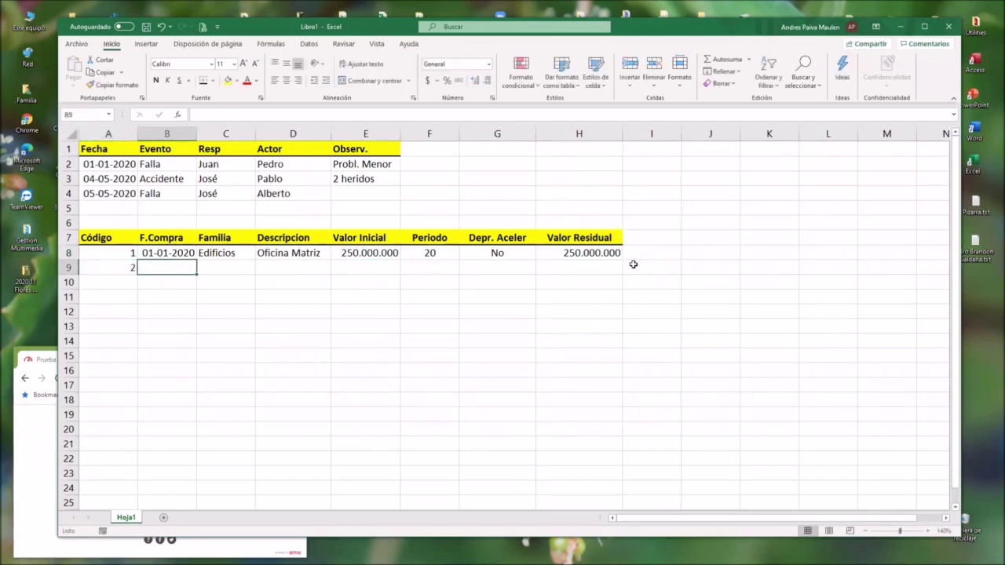
{"action": "type", "text": "5/2"}
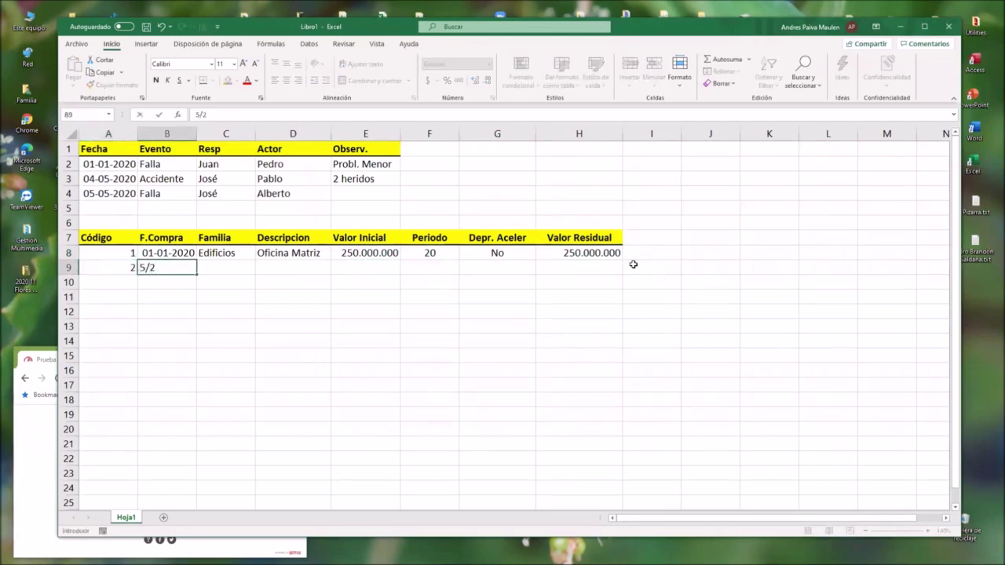
{"action": "type", "text": "/2020"}
{"action": "key", "text": "Tab"}
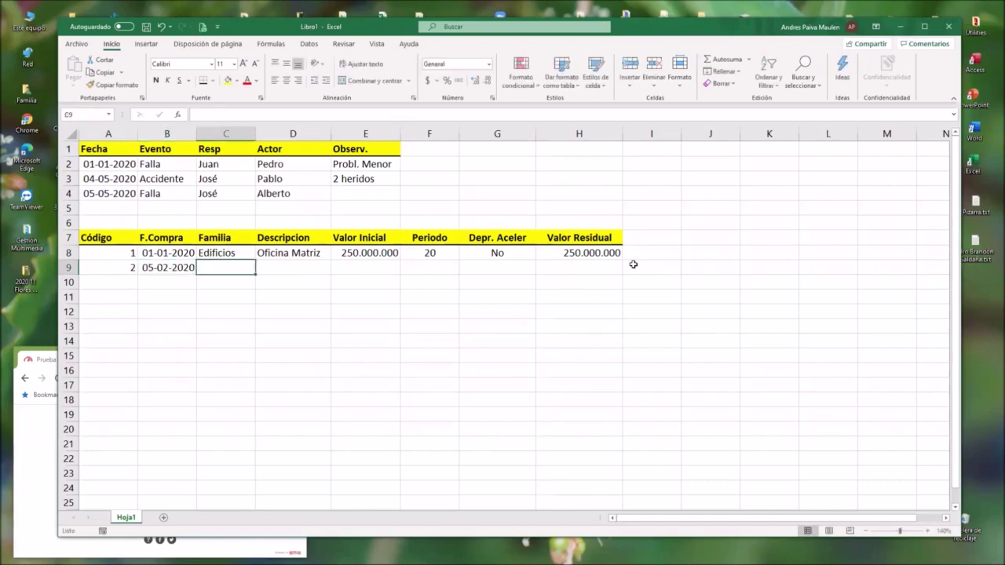
{"action": "type", "text": "Vehiculos"}
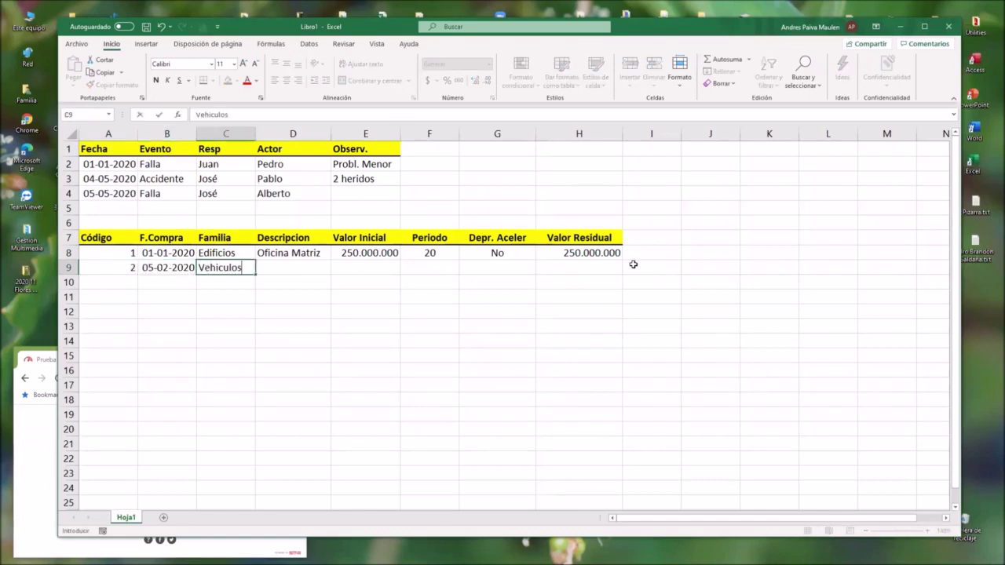
{"action": "key", "text": "Tab"}
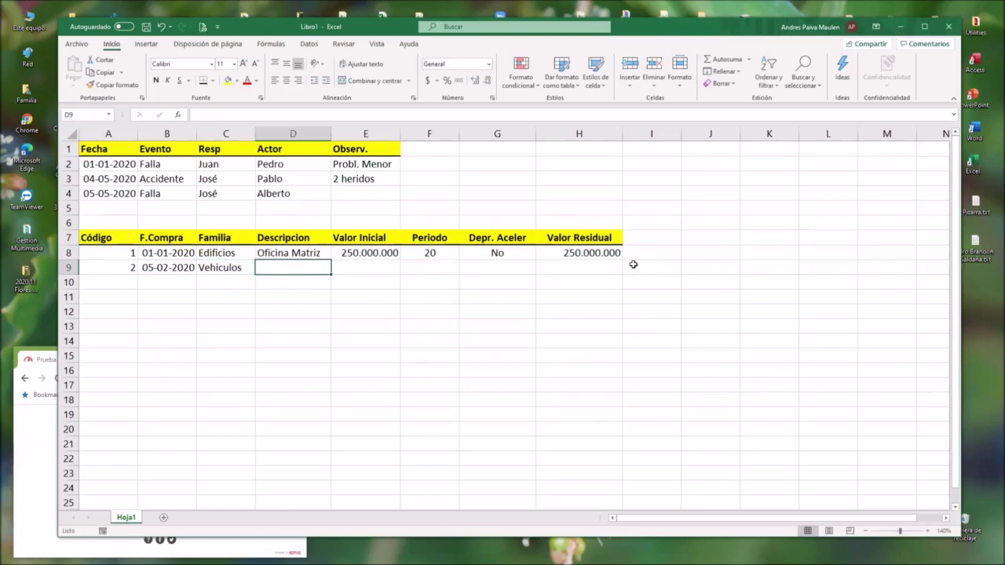
{"action": "type", "text": "Camioneta "}
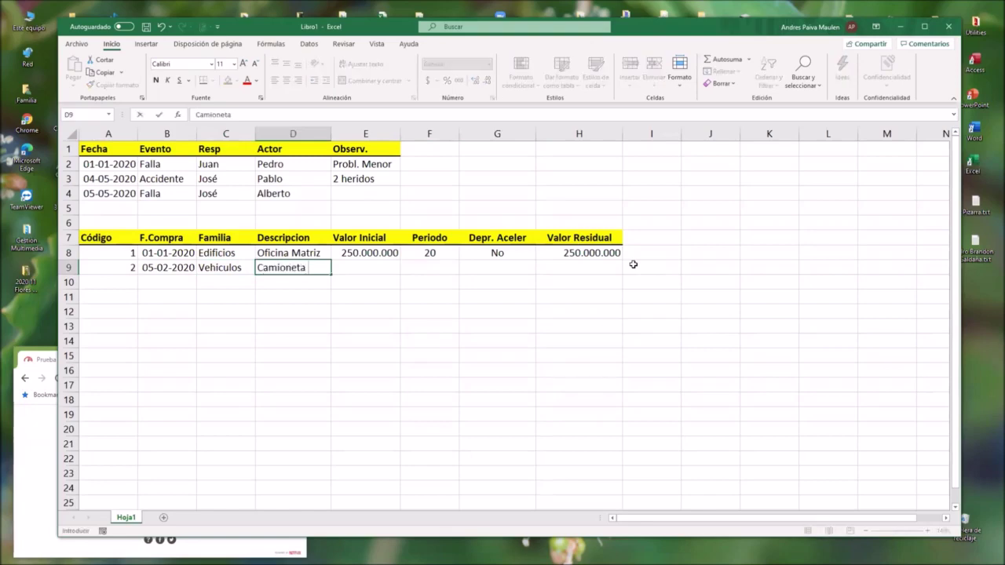
{"action": "type", "text": "TTA"}
{"action": "type", "text": "B04"}
{"action": "key", "text": "Return"}
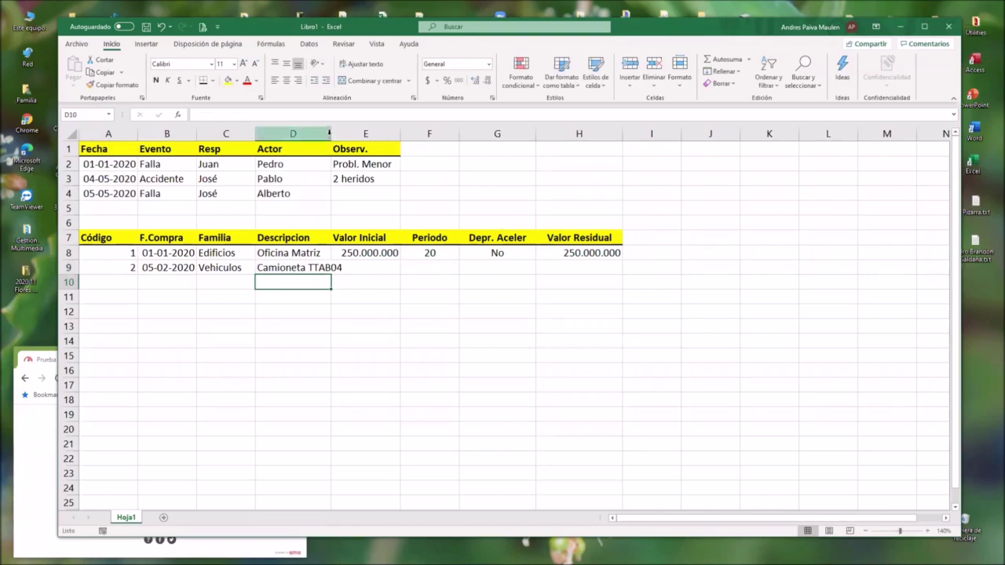
{"action": "left_click_drag", "start_coordinate": [330, 134], "coordinate": [355, 134]}
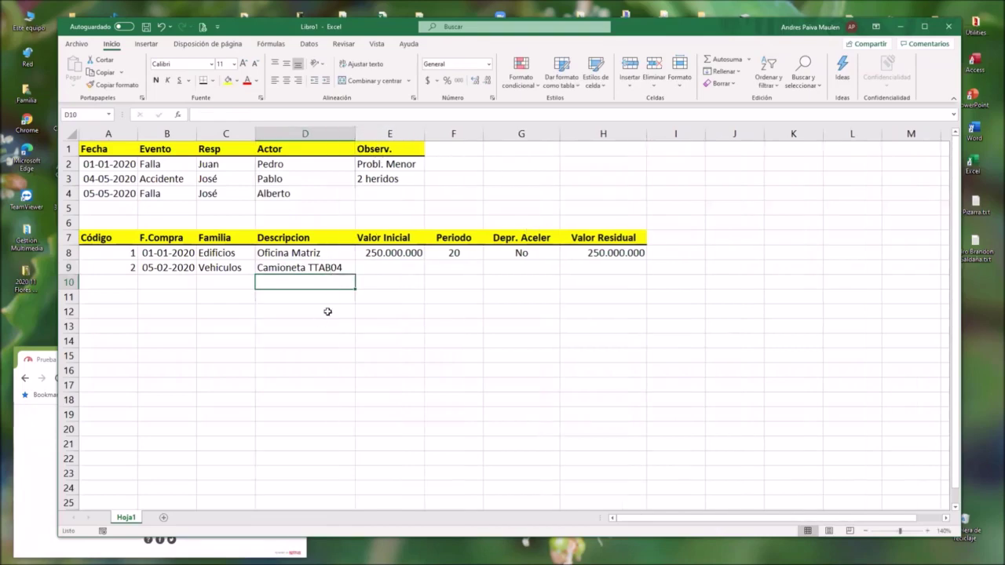
{"action": "left_click", "coordinate": [325, 269]}
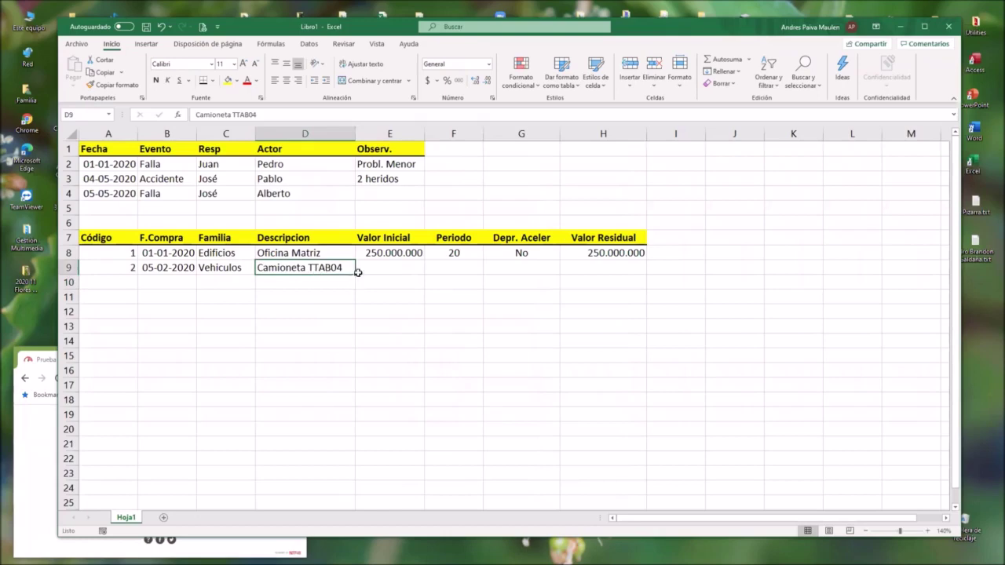
{"action": "left_click", "coordinate": [427, 269]}
{"action": "left_click", "coordinate": [409, 268]}
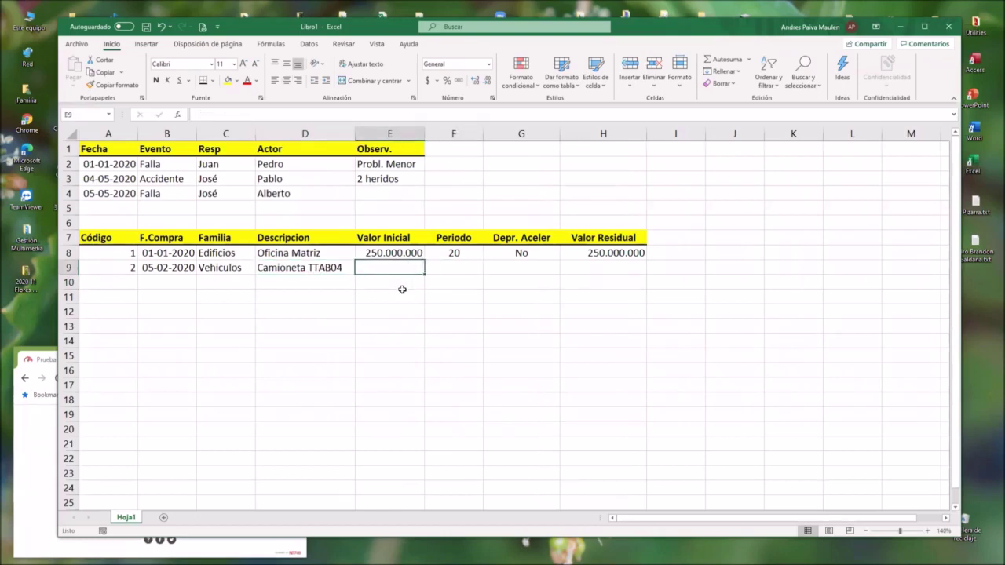
- Enter 18.000.000 as row 9's initial value in E9, matching E8's formatting
{"action": "type", "text": "1800000"}
{"action": "key", "text": "Return"}
{"action": "key", "text": "Up"}
{"action": "key", "text": "Up"}
{"action": "key", "text": "ctrl+c"}
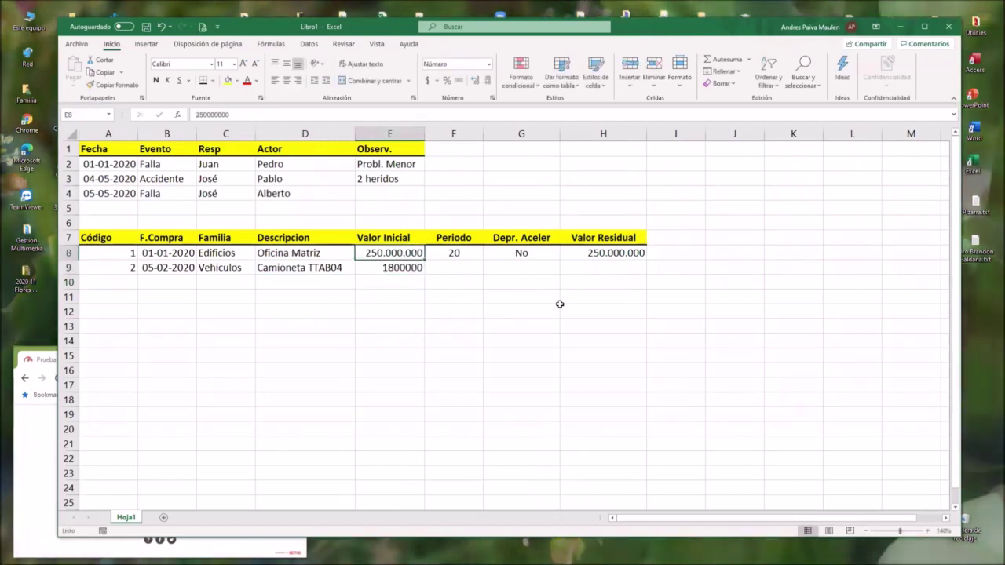
{"action": "key", "text": "Down"}
{"action": "key", "text": "ctrl+v"}
{"action": "key", "text": "Escape"}
{"action": "type", "text": "18.000.000"}
{"action": "key", "text": "Return"}
- Set row 9's period to 5 and accelerated depreciation to Si
{"action": "key", "text": "Up"}
{"action": "key", "text": "Right"}
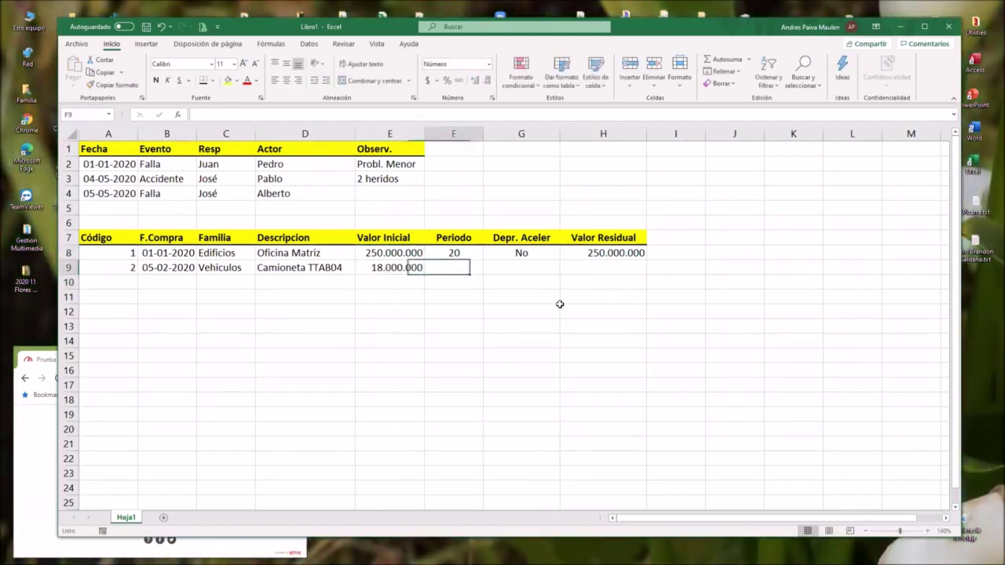
{"action": "type", "text": "7"}
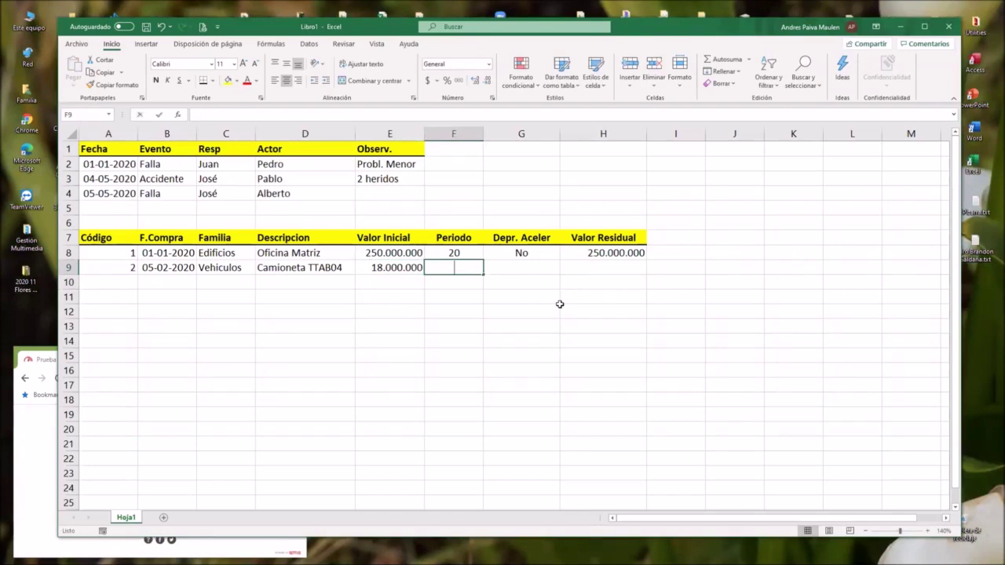
{"action": "type", "text": "5"}
{"action": "key", "text": "Tab"}
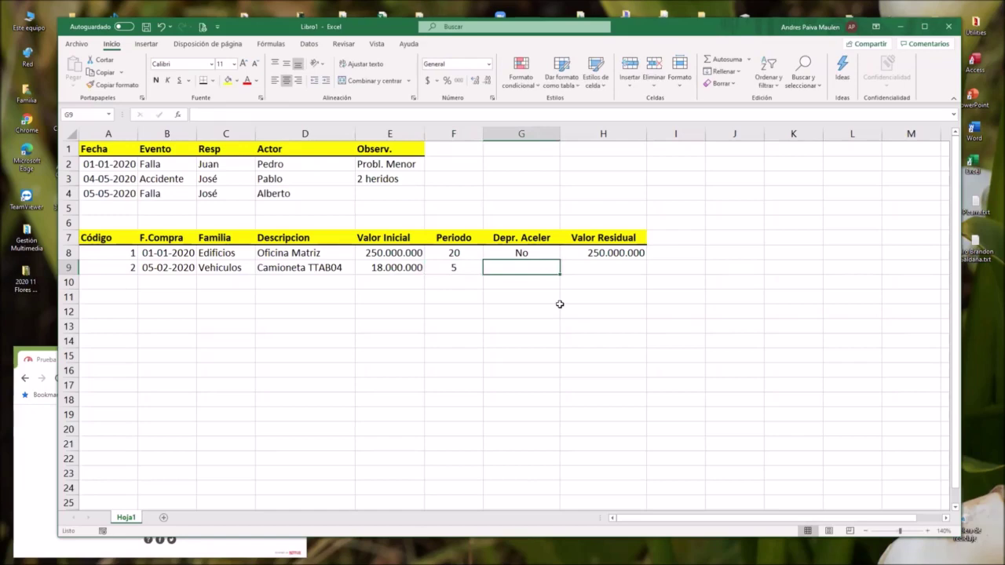
{"action": "type", "text": "Si"}
{"action": "key", "text": "Tab"}
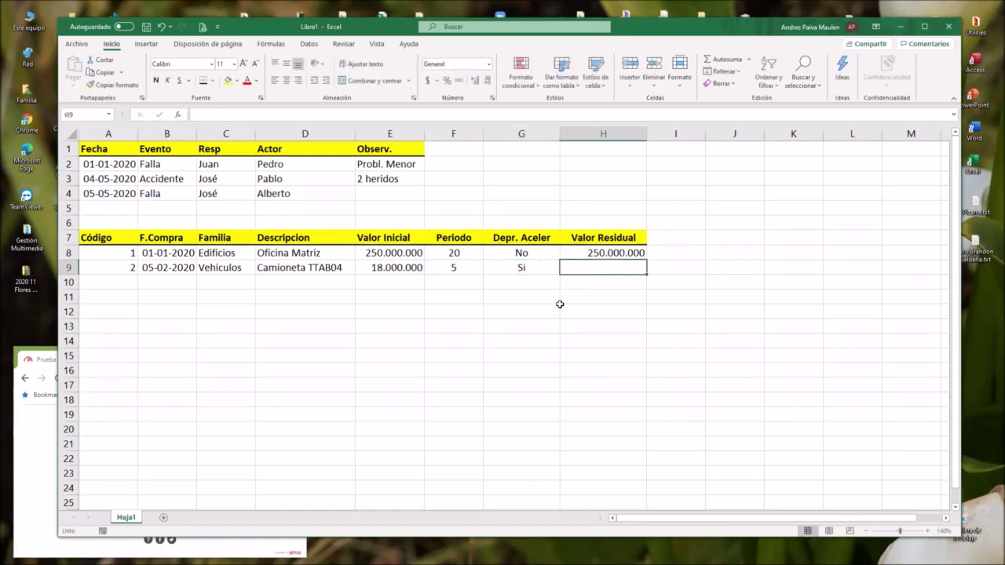
- Fill row 9's residual value with the formatted 18.000.000 copied from E9
{"action": "type", "text": "18000000"}
{"action": "key", "text": "Return"}
{"action": "key", "text": "Up"}
{"action": "key", "text": "Up"}
{"action": "key", "text": "Left"}
{"action": "key", "text": "Left"}
{"action": "key", "text": "Left"}
{"action": "key", "text": "Down"}
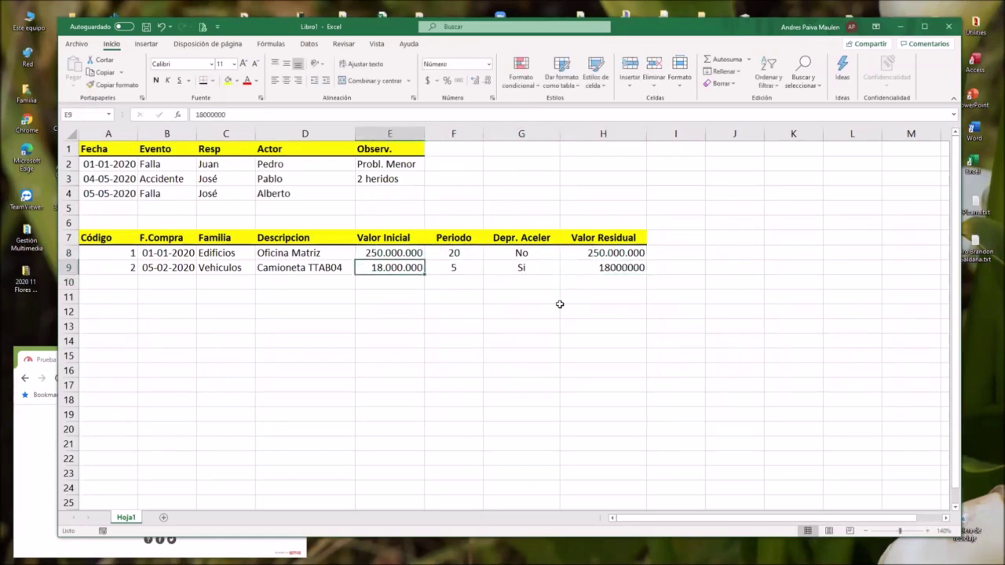
{"action": "key", "text": "ctrl+c"}
{"action": "key", "text": "Right"}
{"action": "key", "text": "Right"}
{"action": "key", "text": "Right"}
{"action": "key", "text": "Right"}
{"action": "key", "text": "Left"}
{"action": "key", "text": "Return"}
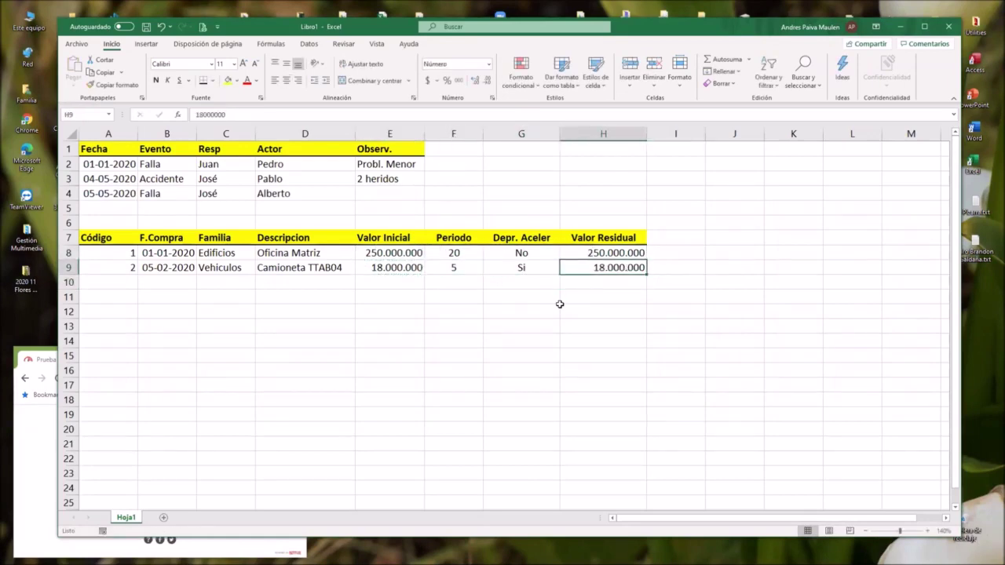
{"action": "key", "text": "Left"}
{"action": "key", "text": "Left"}
{"action": "key", "text": "Left"}
{"action": "key", "text": "Left"}
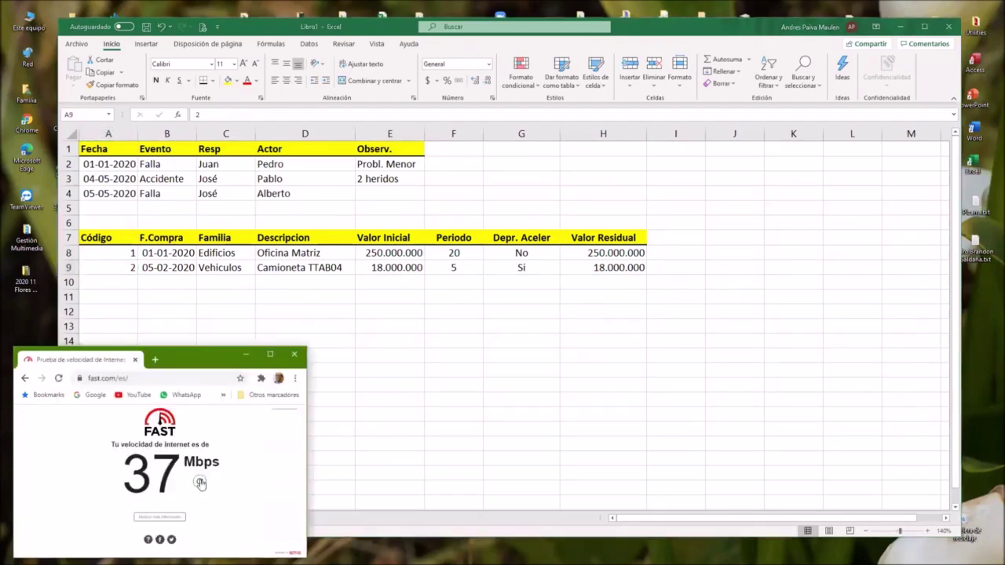
- Close the Fast.com speed-test window, returning to the Excel asset sheet
{"action": "left_click", "coordinate": [200, 481]}
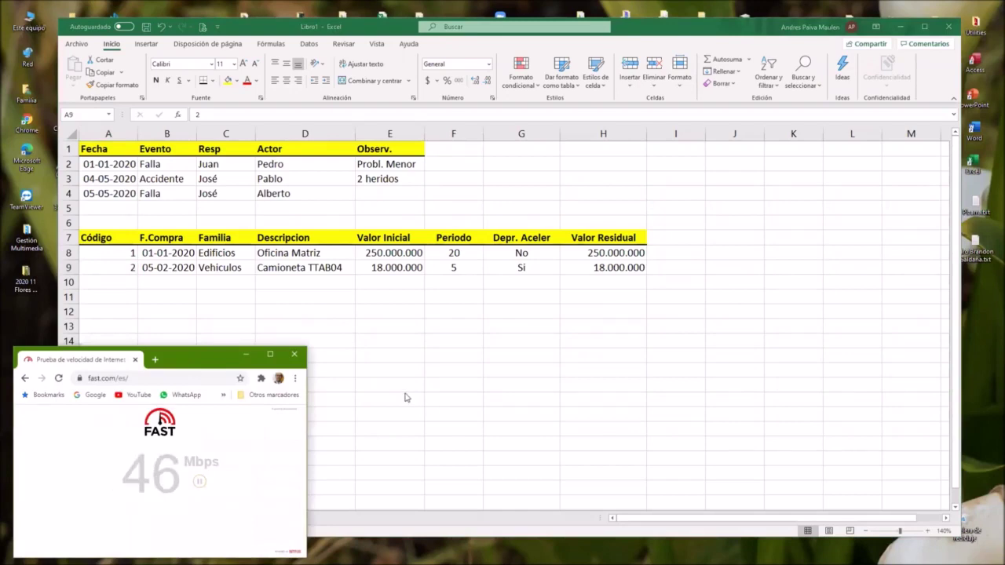
{"action": "left_click", "coordinate": [295, 356]}
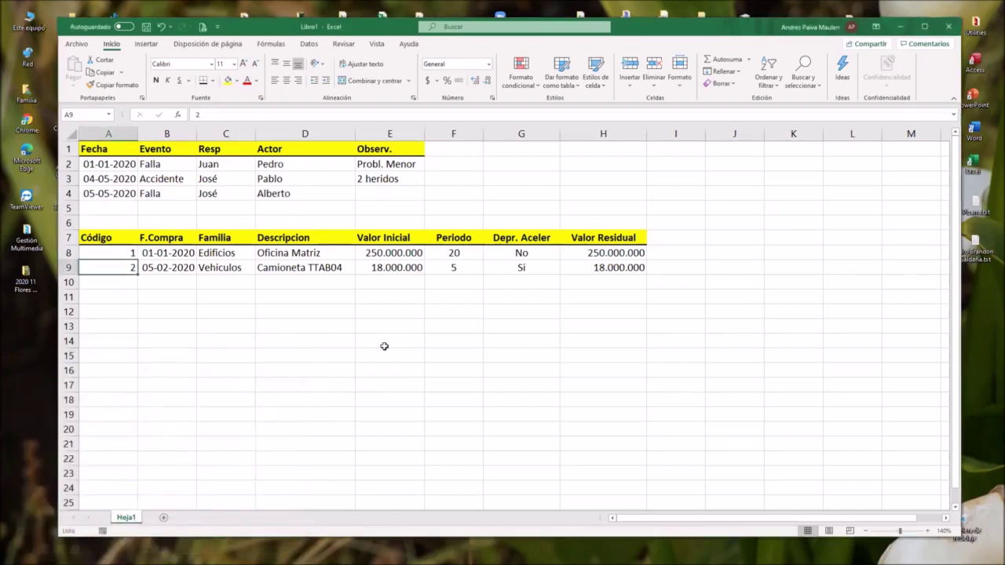
{"action": "left_click", "coordinate": [384, 346]}
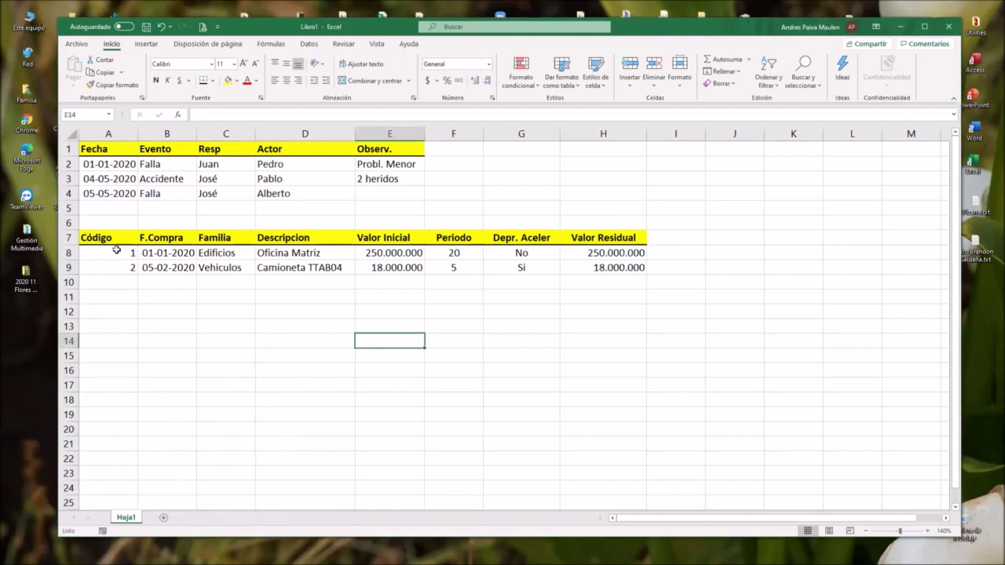
- Center the Código header and codes 1 and 2 in column A
{"action": "left_click_drag", "start_coordinate": [116, 251], "coordinate": [117, 264]}
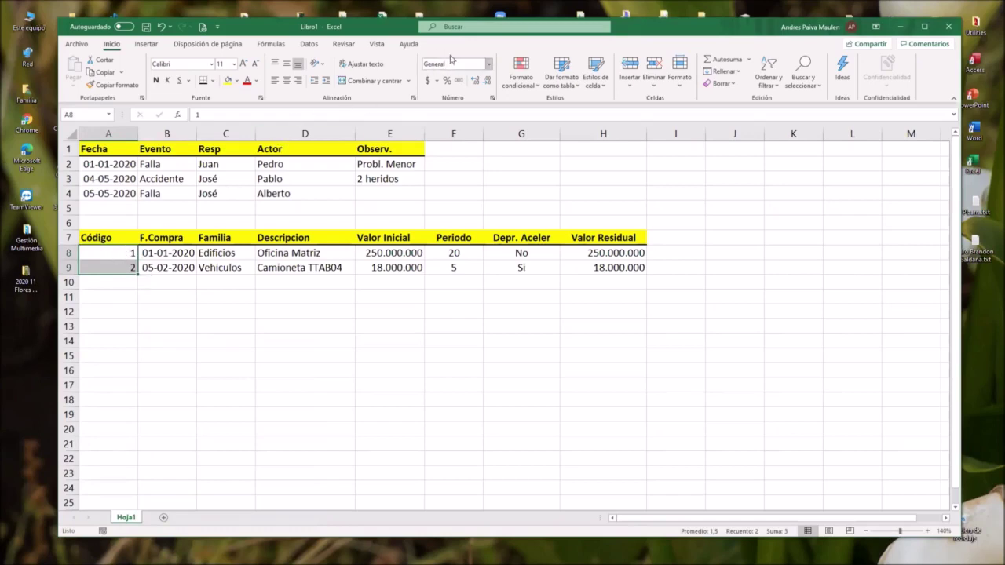
{"action": "left_click", "coordinate": [488, 64]}
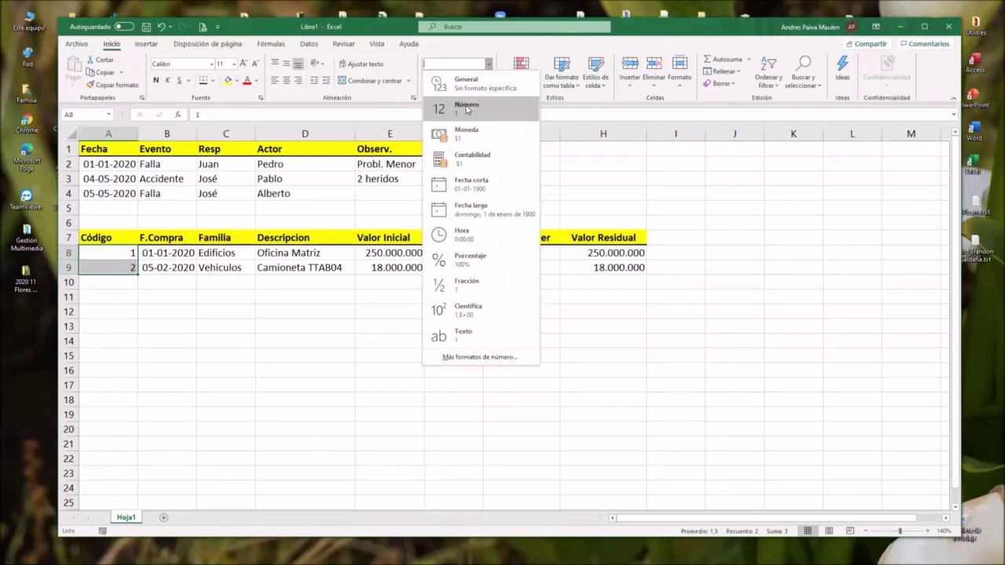
{"action": "left_click", "coordinate": [460, 80]}
{"action": "left_click", "coordinate": [269, 332]}
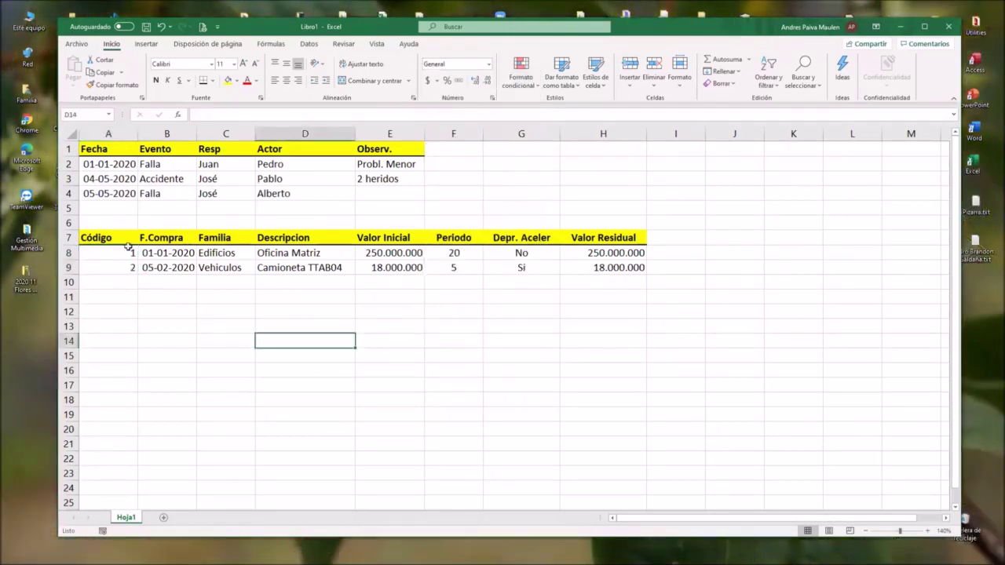
{"action": "left_click_drag", "start_coordinate": [130, 241], "coordinate": [133, 270]}
{"action": "left_click", "coordinate": [286, 80]}
{"action": "left_click", "coordinate": [157, 222]}
- Widen column A slightly, then select the whole asset table
{"action": "left_click_drag", "start_coordinate": [138, 133], "coordinate": [141, 132]}
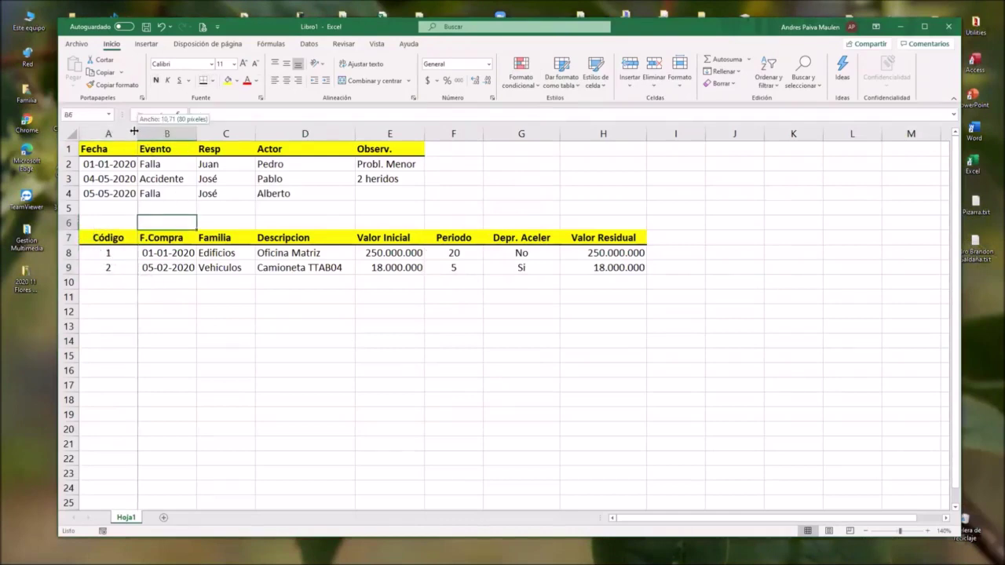
{"action": "left_click", "coordinate": [269, 365]}
{"action": "mouse_move", "coordinate": [126, 240]}
{"action": "left_mouse_down"}
{"action": "mouse_move", "coordinate": [604, 262]}
{"action": "mouse_move", "coordinate": [604, 271]}
{"action": "left_mouse_up"}
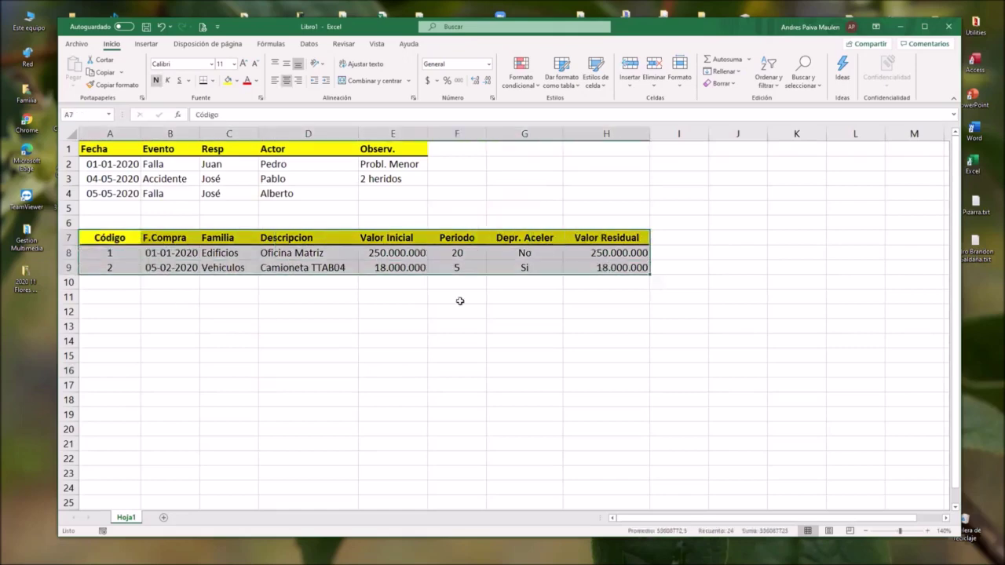
{"action": "left_click", "coordinate": [267, 302]}
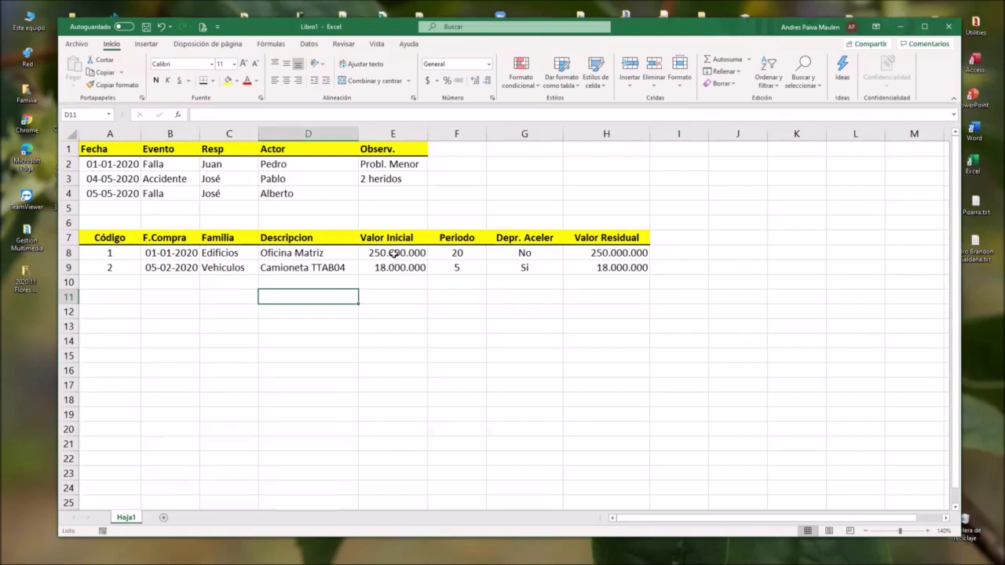
{"action": "left_click_drag", "start_coordinate": [393, 252], "coordinate": [392, 282]}
{"action": "left_click", "coordinate": [385, 338]}
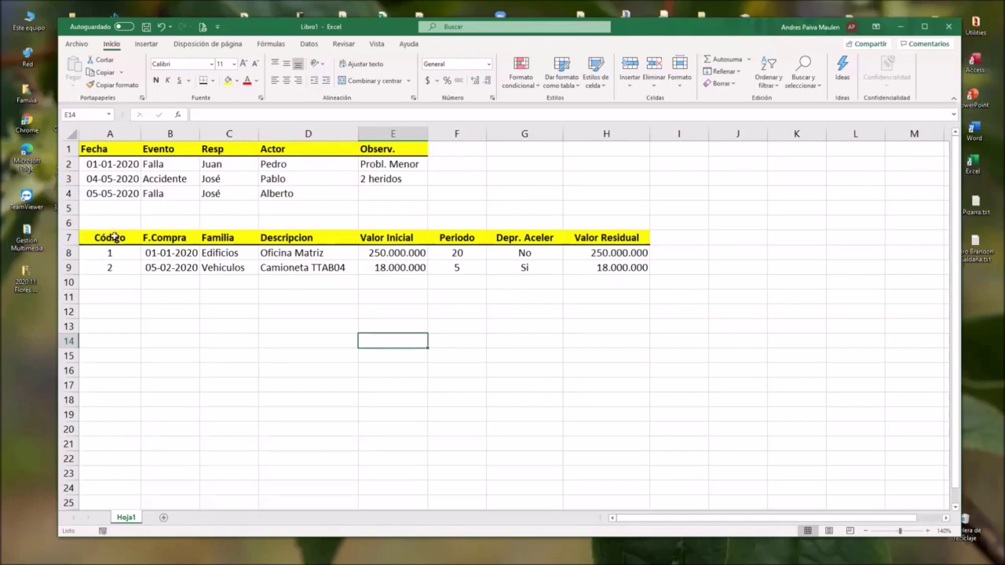
{"action": "left_click_drag", "start_coordinate": [114, 236], "coordinate": [110, 267]}
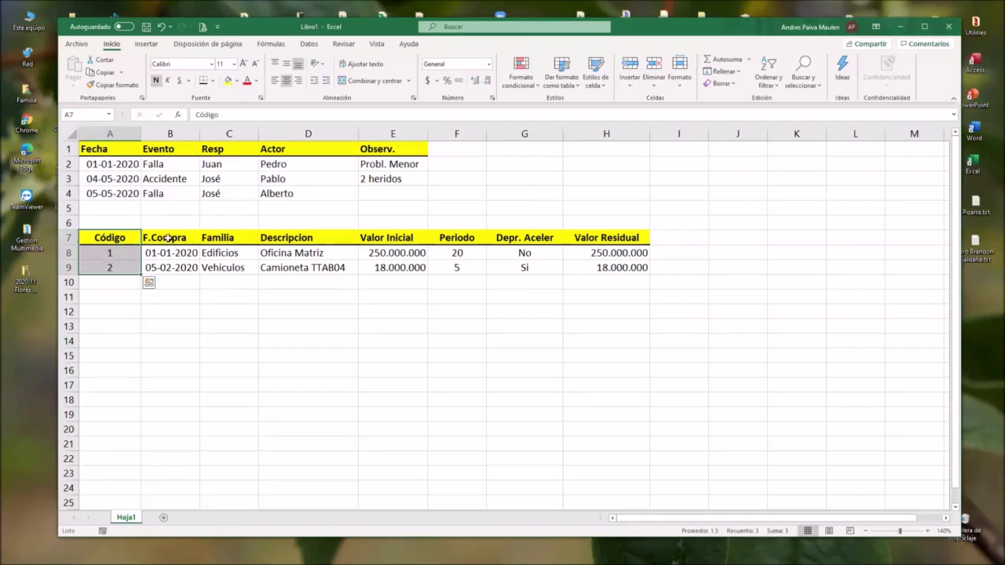
{"action": "left_click_drag", "start_coordinate": [168, 237], "coordinate": [168, 267]}
{"action": "left_click_drag", "start_coordinate": [221, 237], "coordinate": [226, 268]}
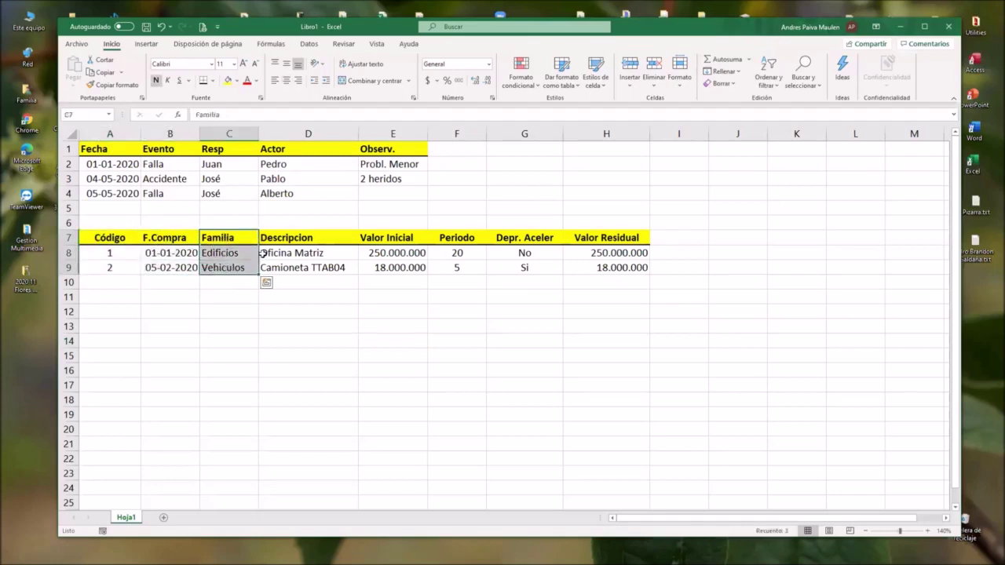
{"action": "left_click_drag", "start_coordinate": [291, 235], "coordinate": [291, 268]}
{"action": "left_click", "coordinate": [110, 237]}
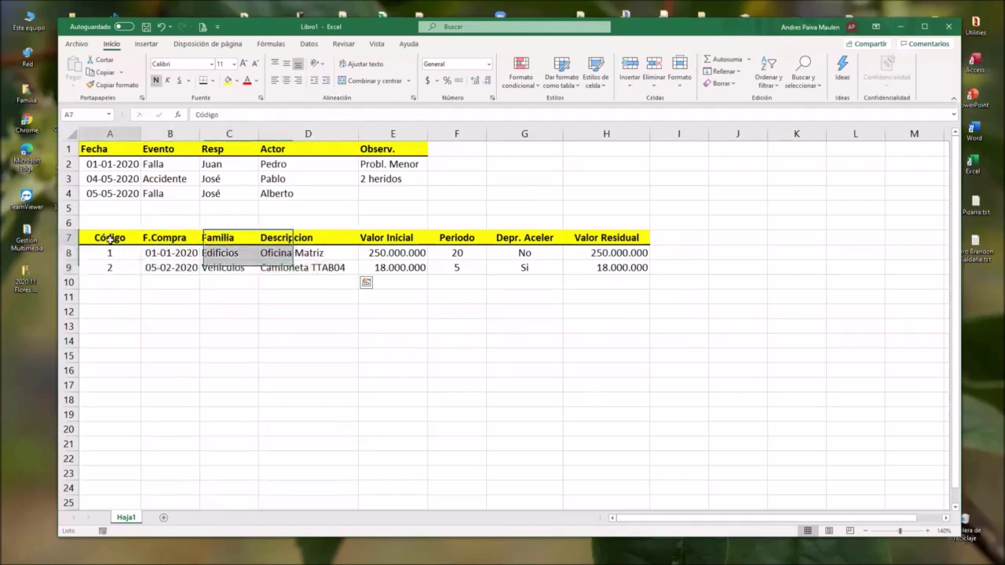
{"action": "left_click_drag", "start_coordinate": [110, 237], "coordinate": [111, 267]}
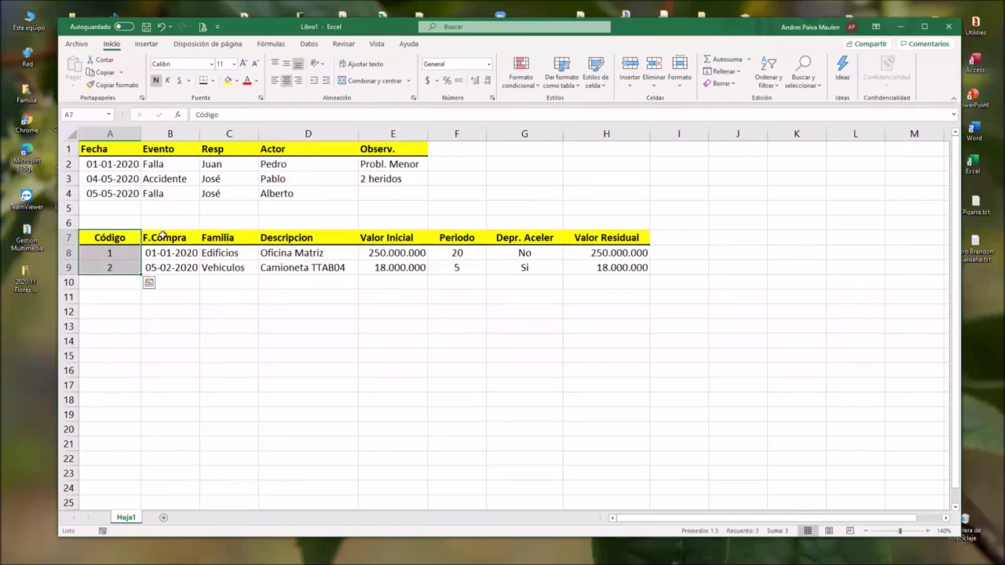
{"action": "left_click_drag", "start_coordinate": [163, 236], "coordinate": [165, 266]}
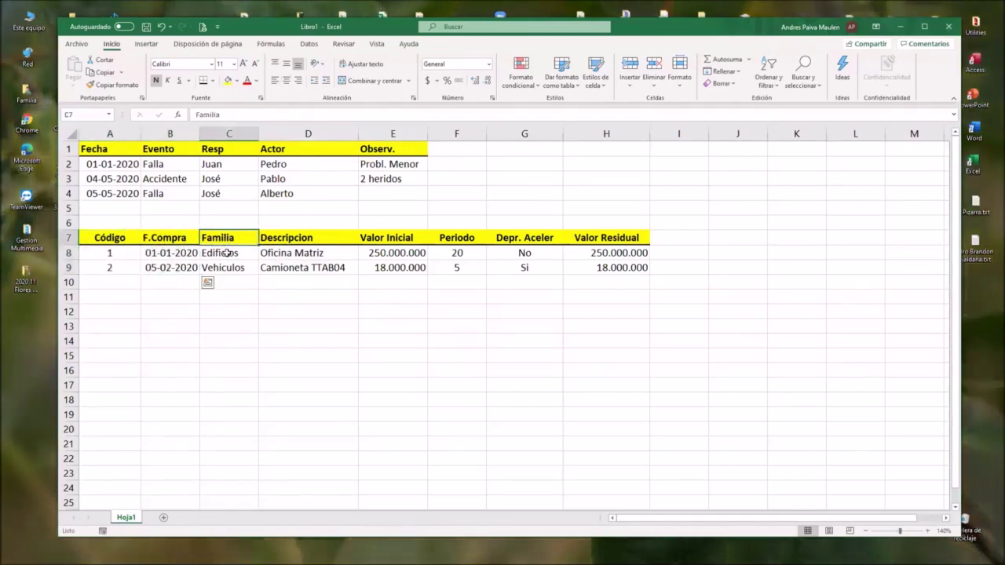
{"action": "left_click_drag", "start_coordinate": [218, 237], "coordinate": [220, 266]}
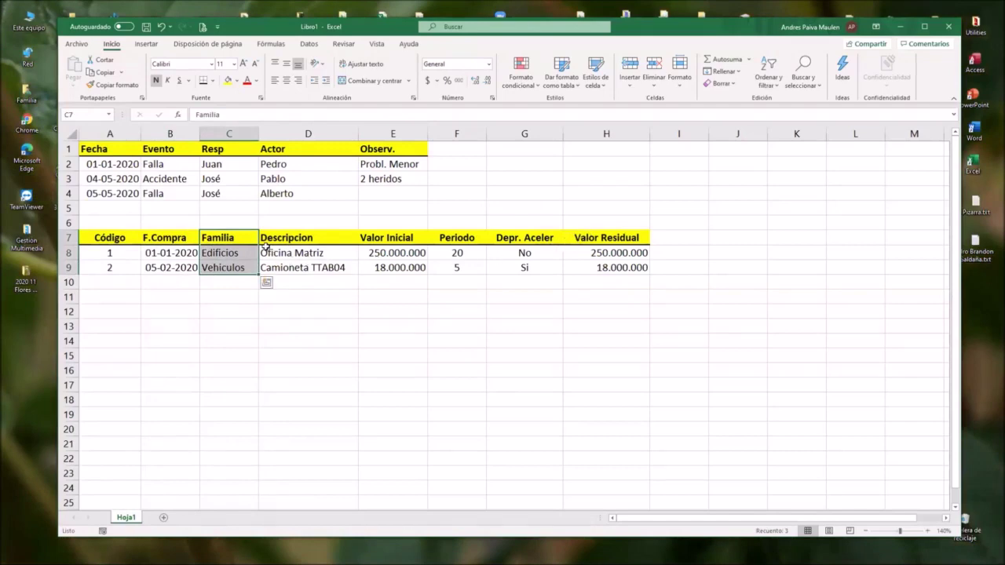
{"action": "left_click", "coordinate": [383, 309]}
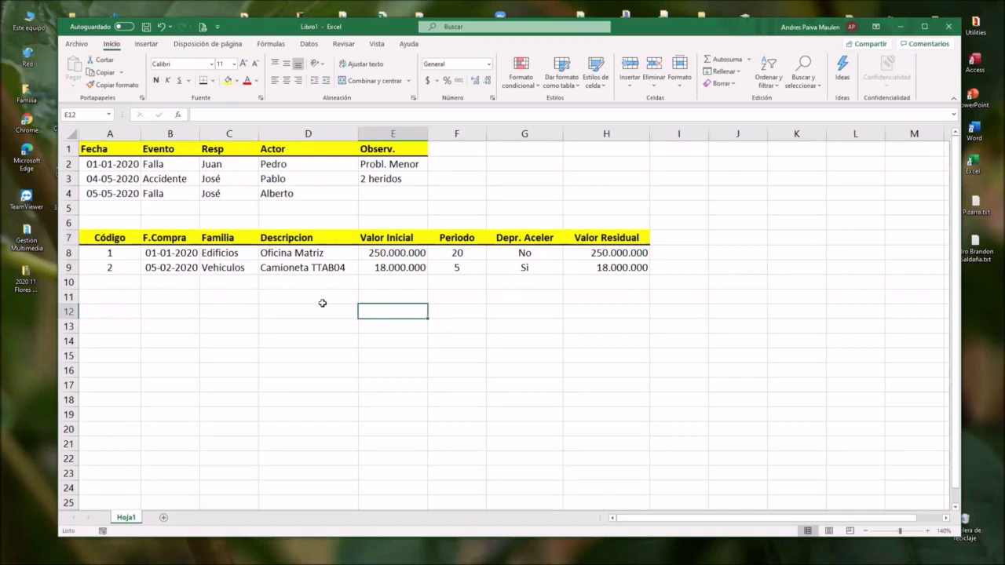
{"action": "left_click", "coordinate": [170, 267]}
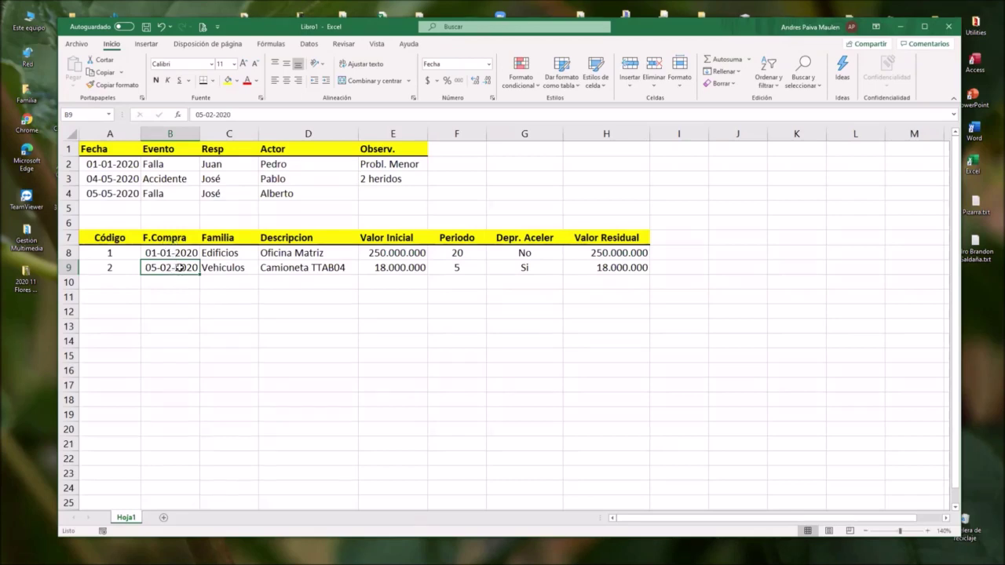
{"action": "key", "text": "Delete"}
{"action": "left_click", "coordinate": [176, 292]}
{"action": "left_click", "coordinate": [173, 281]}
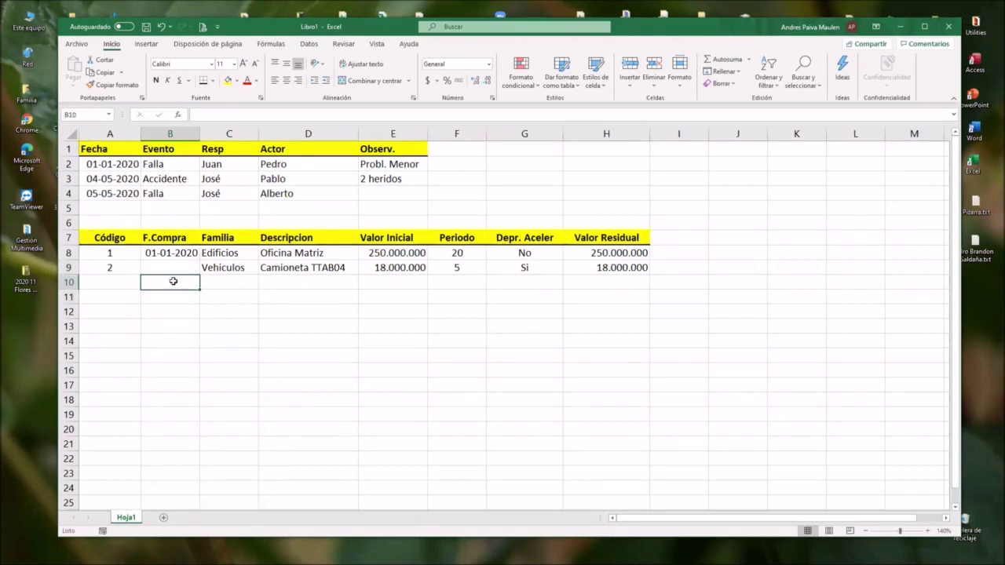
{"action": "left_click", "coordinate": [173, 268]}
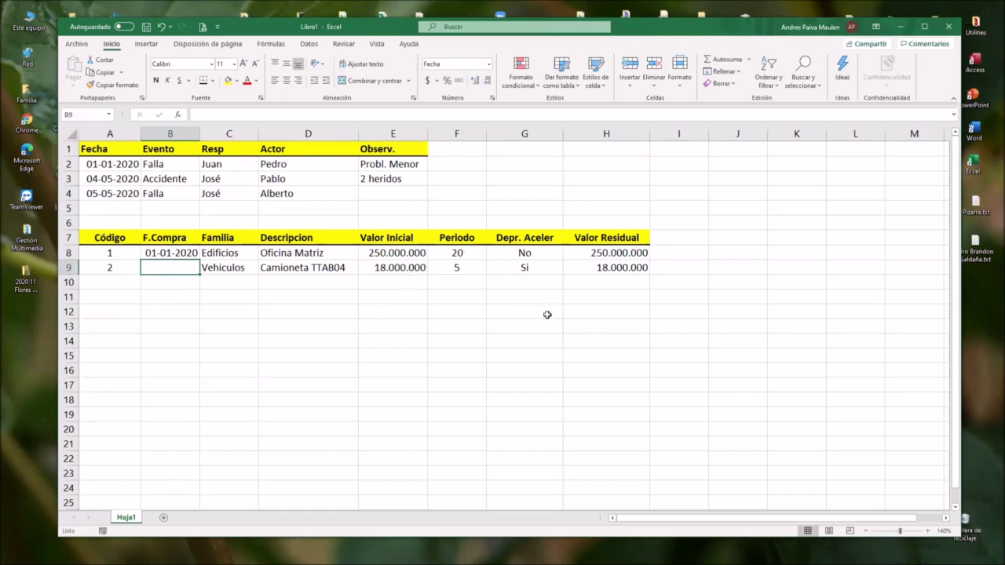
{"action": "type", "text": "05-02-2020"}
{"action": "left_click", "coordinate": [421, 325]}
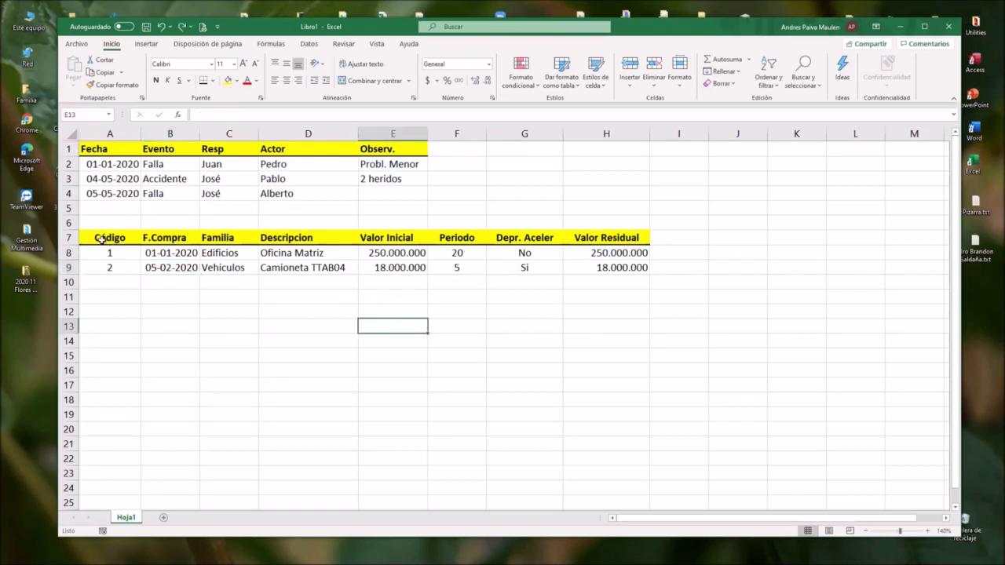
{"action": "left_click_drag", "start_coordinate": [104, 243], "coordinate": [627, 263]}
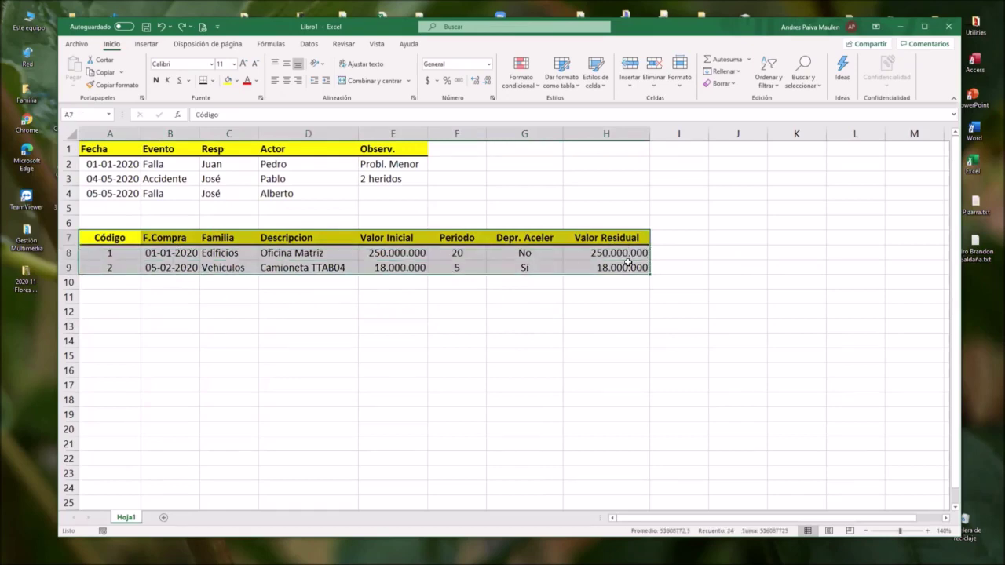
{"action": "left_click_drag", "start_coordinate": [124, 150], "coordinate": [410, 192]}
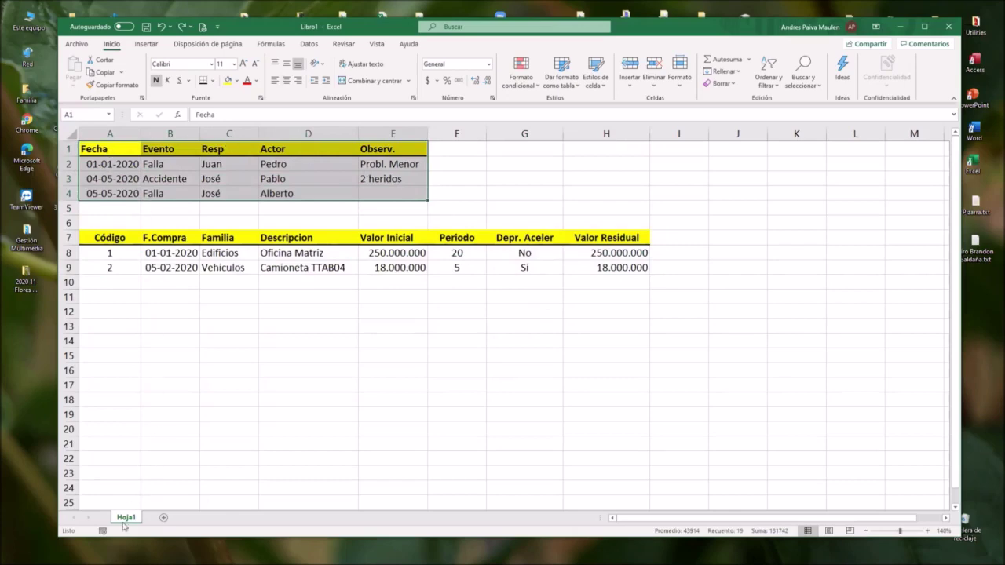
{"action": "left_click_drag", "start_coordinate": [109, 238], "coordinate": [603, 267]}
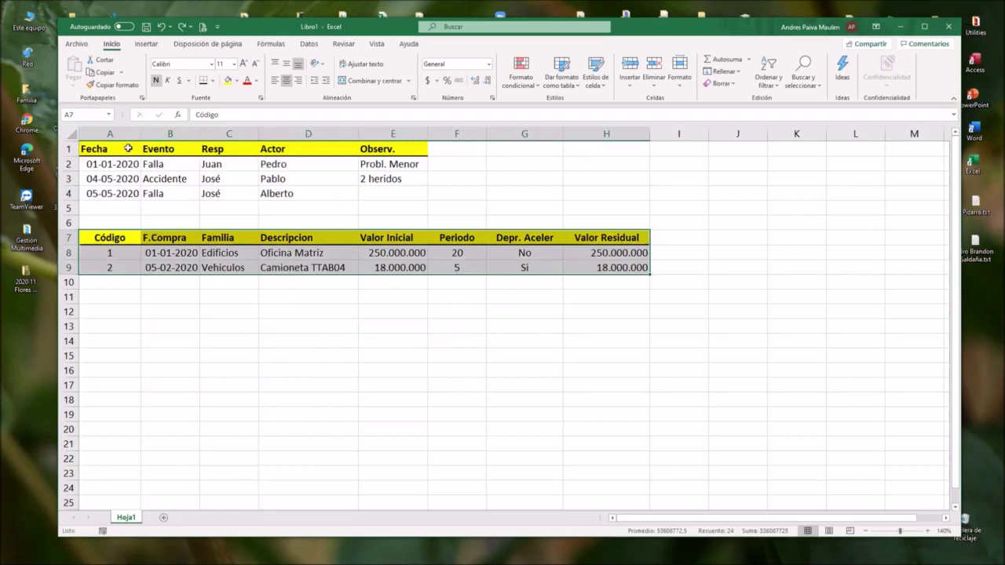
{"action": "left_click_drag", "start_coordinate": [118, 148], "coordinate": [408, 148]}
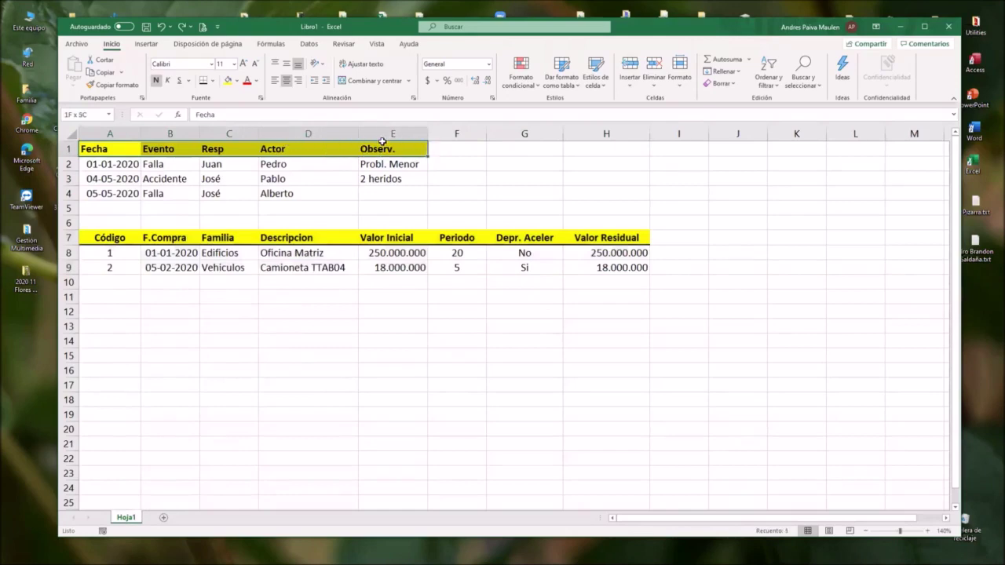
{"action": "left_click_drag", "start_coordinate": [116, 240], "coordinate": [605, 241]}
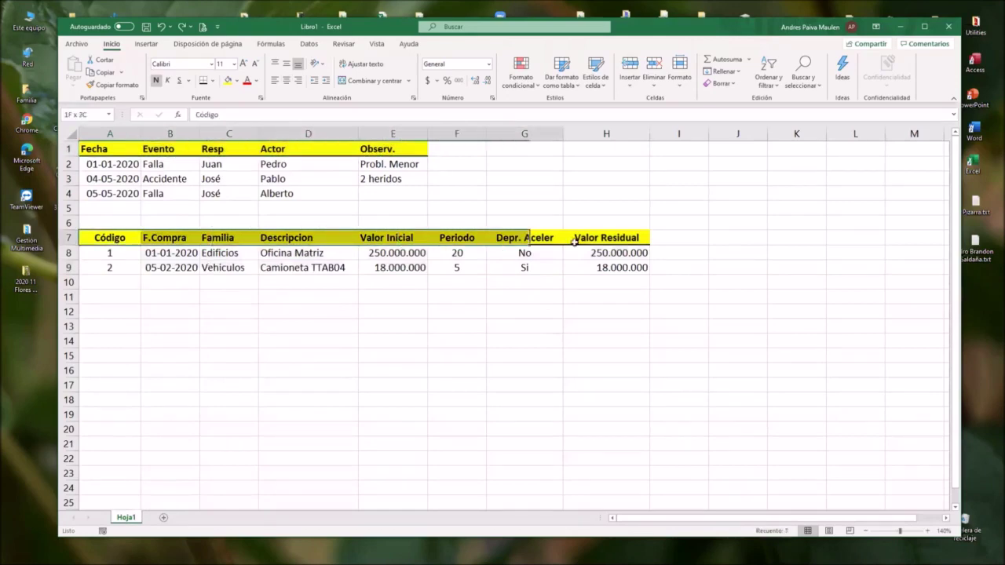
{"action": "left_click_drag", "start_coordinate": [605, 241], "coordinate": [608, 268]}
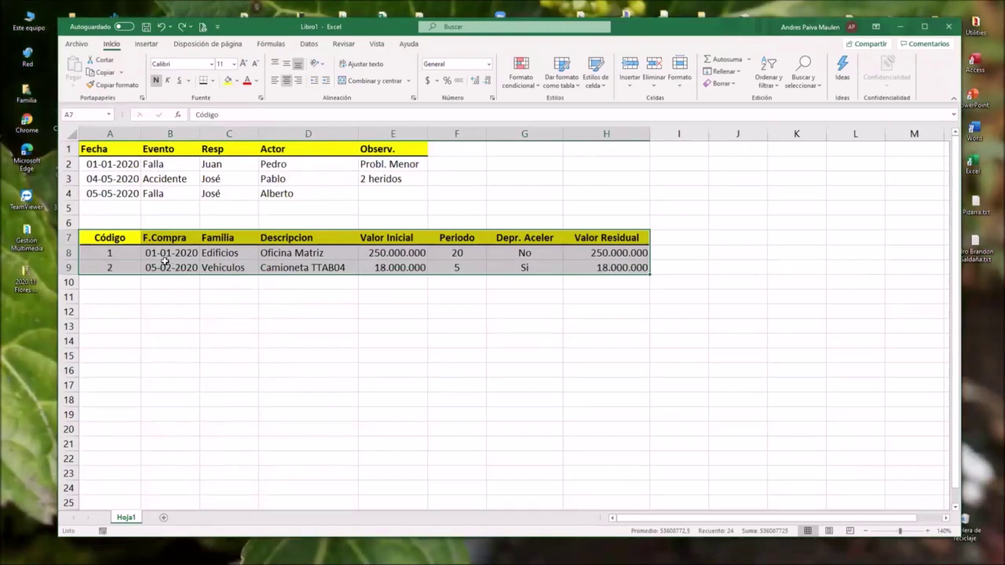
{"action": "left_click", "coordinate": [110, 133]}
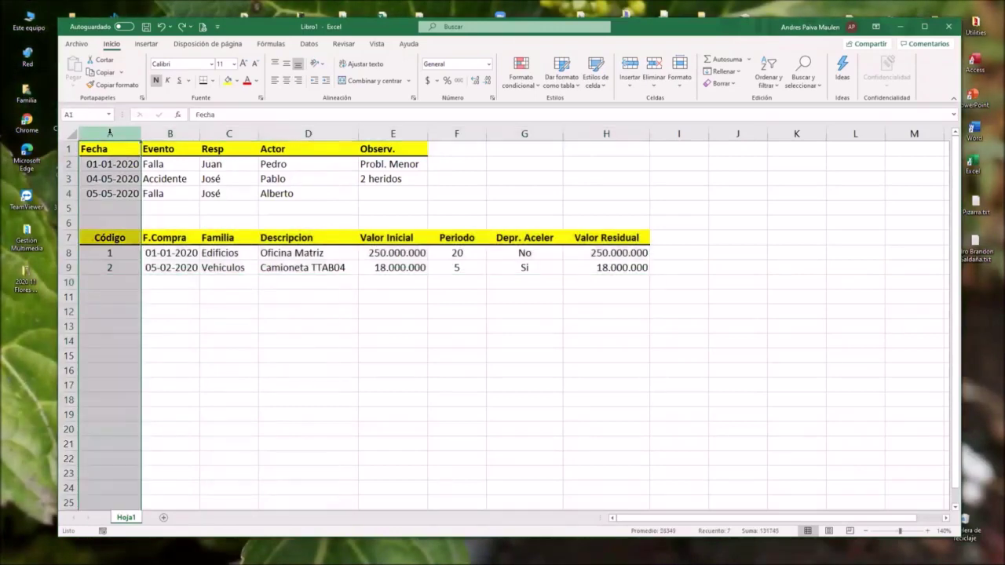
{"action": "left_click_drag", "start_coordinate": [110, 148], "coordinate": [112, 194]}
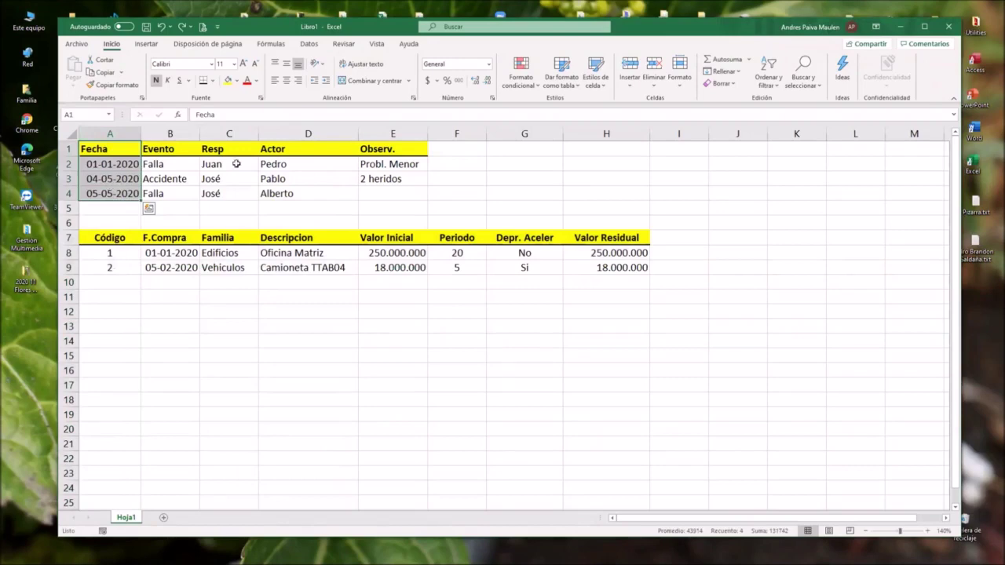
{"action": "left_click_drag", "start_coordinate": [119, 241], "coordinate": [114, 267]}
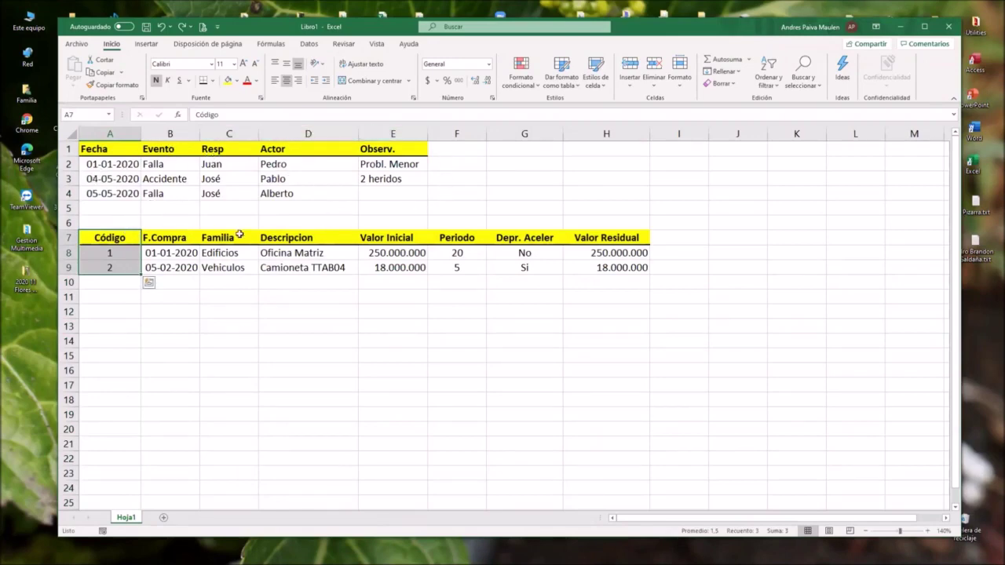
{"action": "left_click_drag", "start_coordinate": [94, 151], "coordinate": [423, 202]}
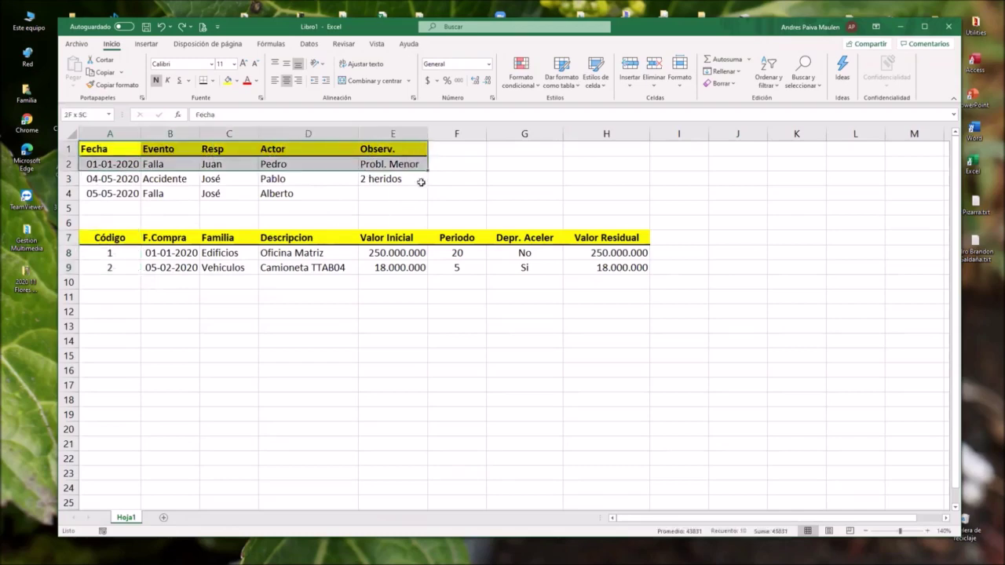
{"action": "left_click_drag", "start_coordinate": [135, 238], "coordinate": [589, 267]}
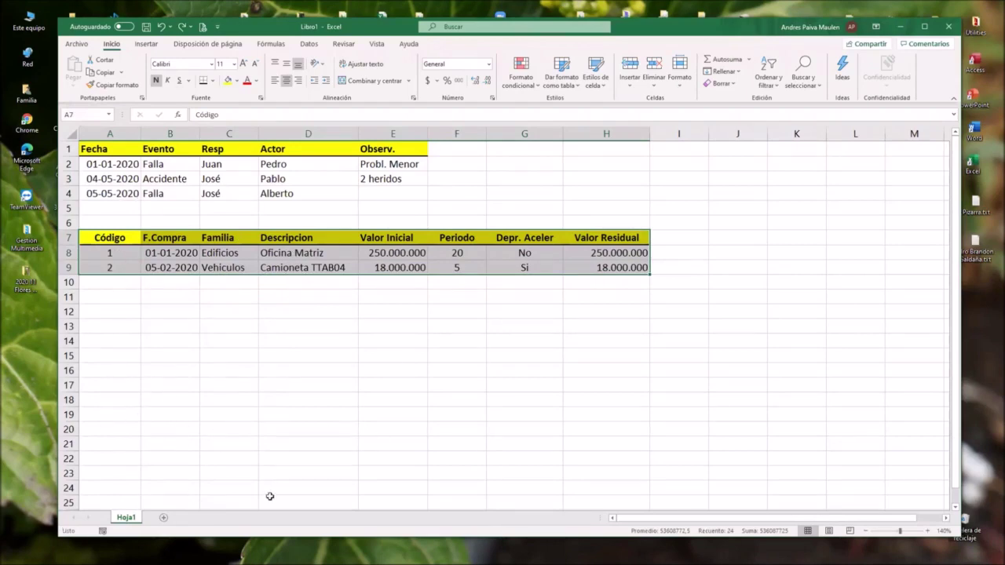
{"action": "left_click", "coordinate": [120, 209]}
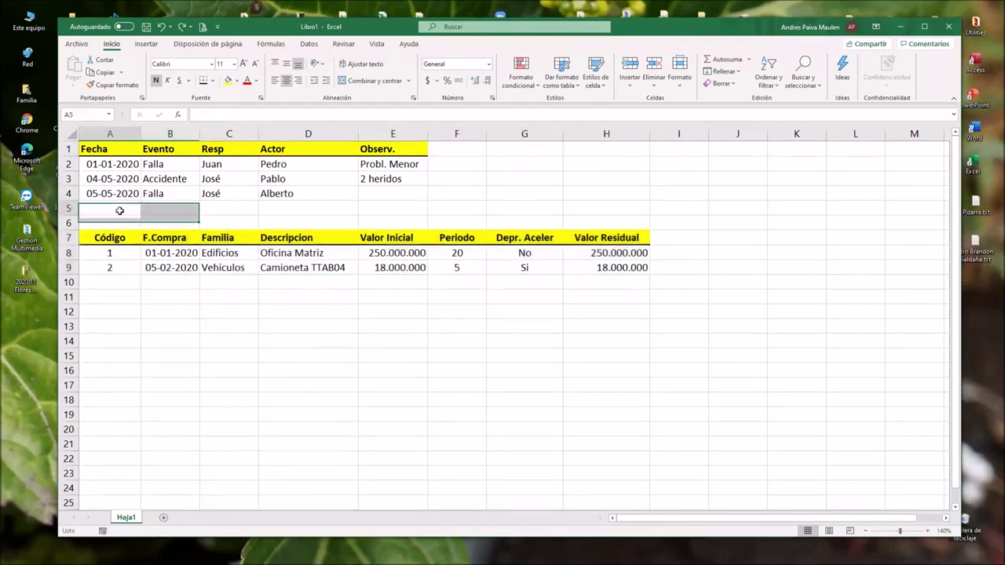
{"action": "left_click_drag", "start_coordinate": [128, 145], "coordinate": [428, 198]}
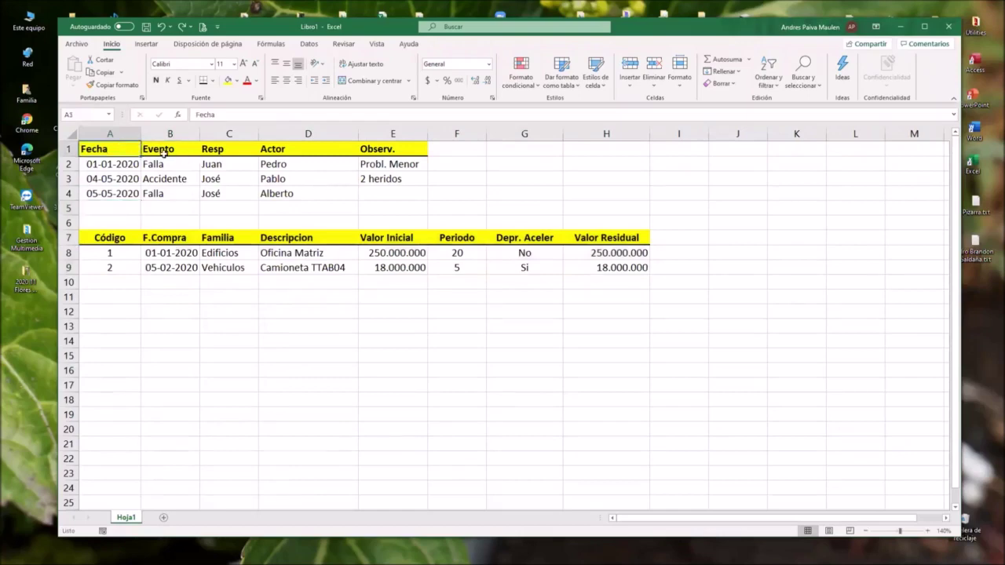
{"action": "left_click_drag", "start_coordinate": [113, 240], "coordinate": [624, 268]}
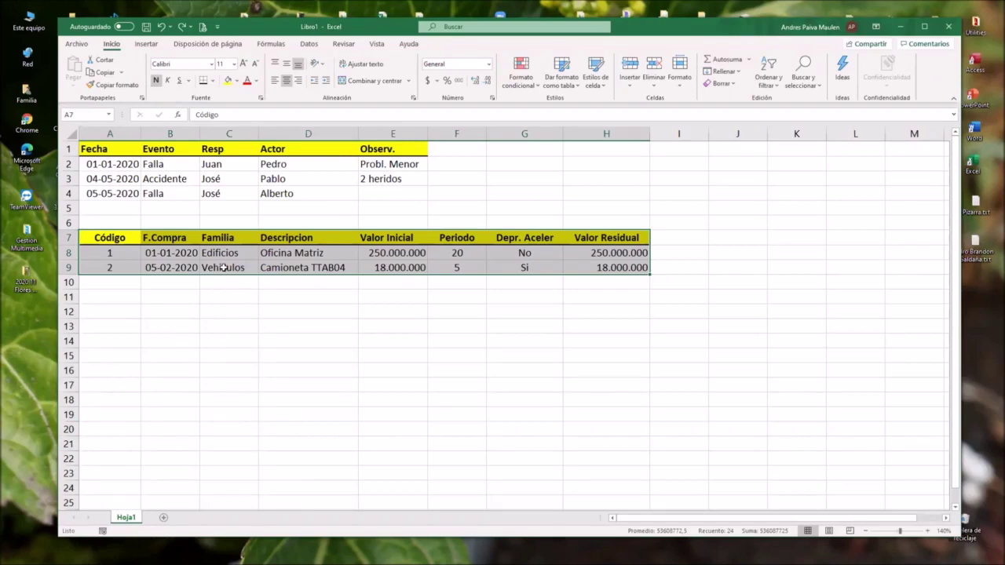
{"action": "key", "text": "Down"}
{"action": "key", "text": "Down"}
{"action": "key", "text": "Right"}
{"action": "key", "text": "Right"}
- Extend row 9's record down into row 10, generating record 3 with Camioneta TTAB05
{"action": "key", "text": "Delete"}
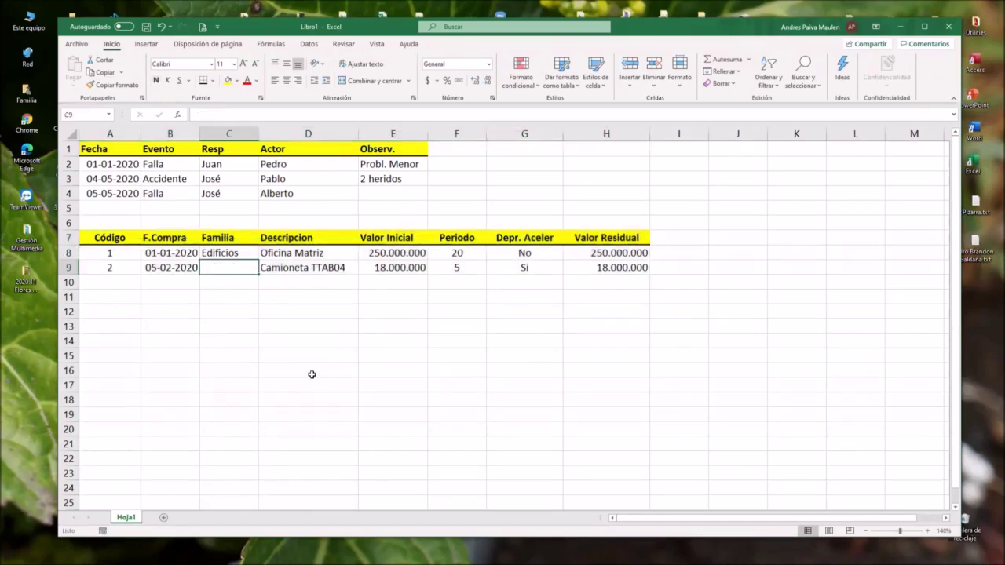
{"action": "left_click", "coordinate": [312, 374]}
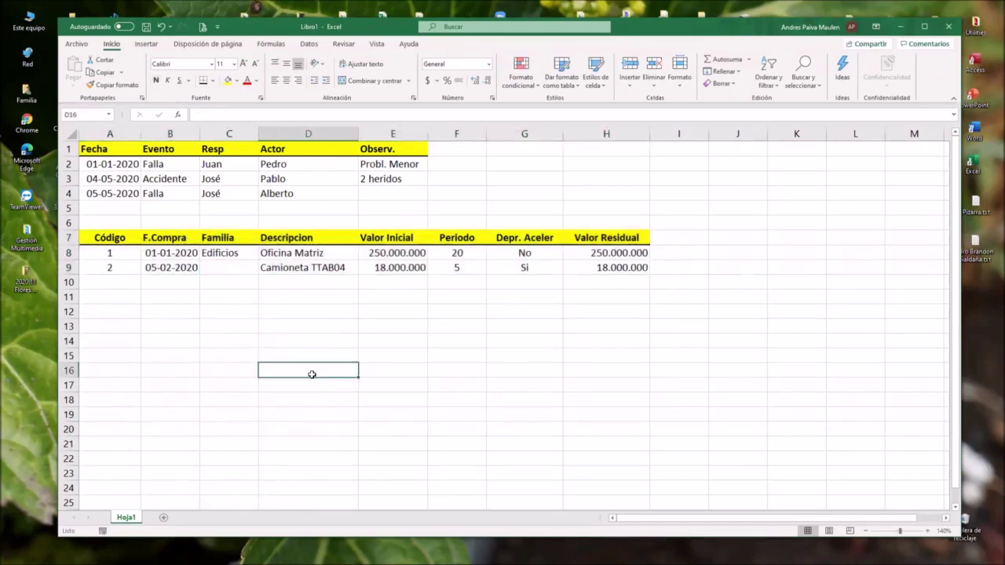
{"action": "key", "text": "ctrl+z"}
{"action": "mouse_move", "coordinate": [128, 267]}
{"action": "left_mouse_down"}
{"action": "mouse_move", "coordinate": [630, 267]}
{"action": "mouse_move", "coordinate": [645, 269]}
{"action": "mouse_move", "coordinate": [648, 285]}
{"action": "left_mouse_up"}
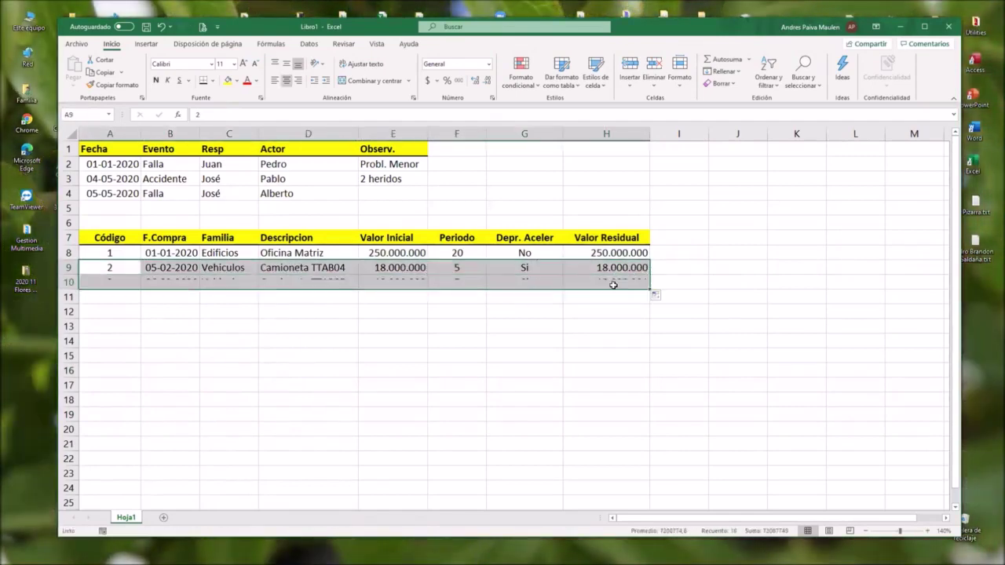
{"action": "left_click", "coordinate": [246, 388]}
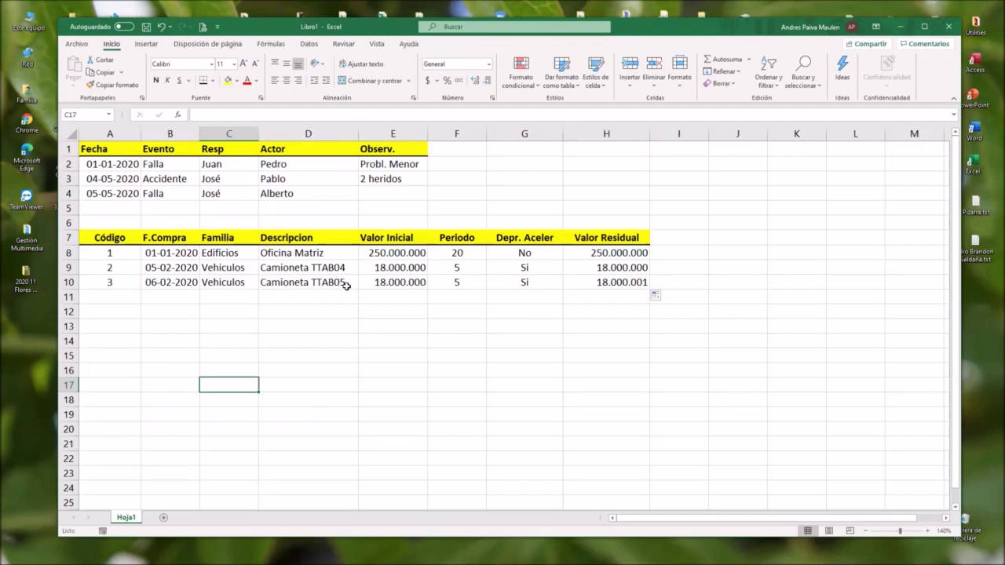
- Clear the generated date 06-02-2020 and Vehiculos from B10 and C10
{"action": "left_click", "coordinate": [174, 281]}
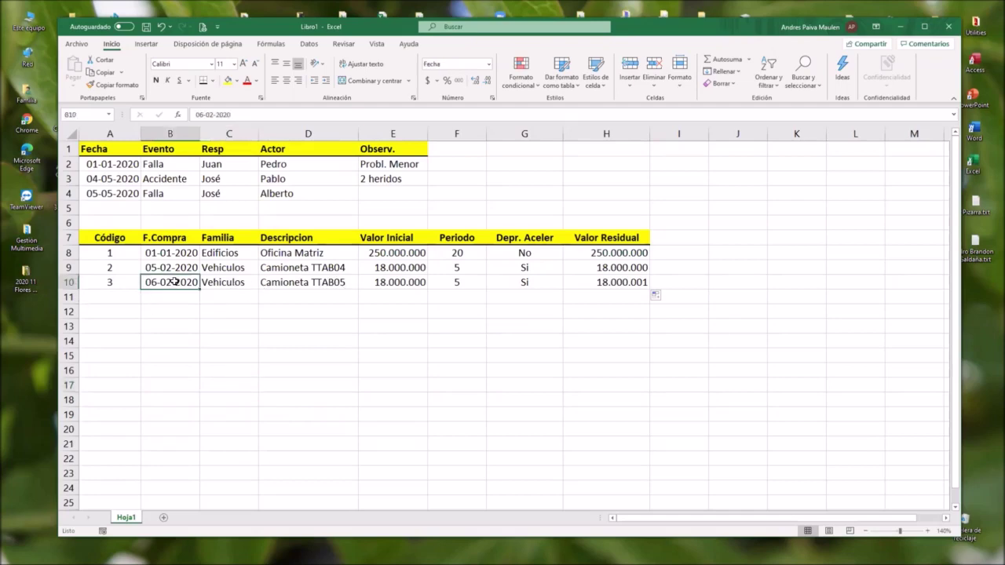
{"action": "key", "text": "Delete"}
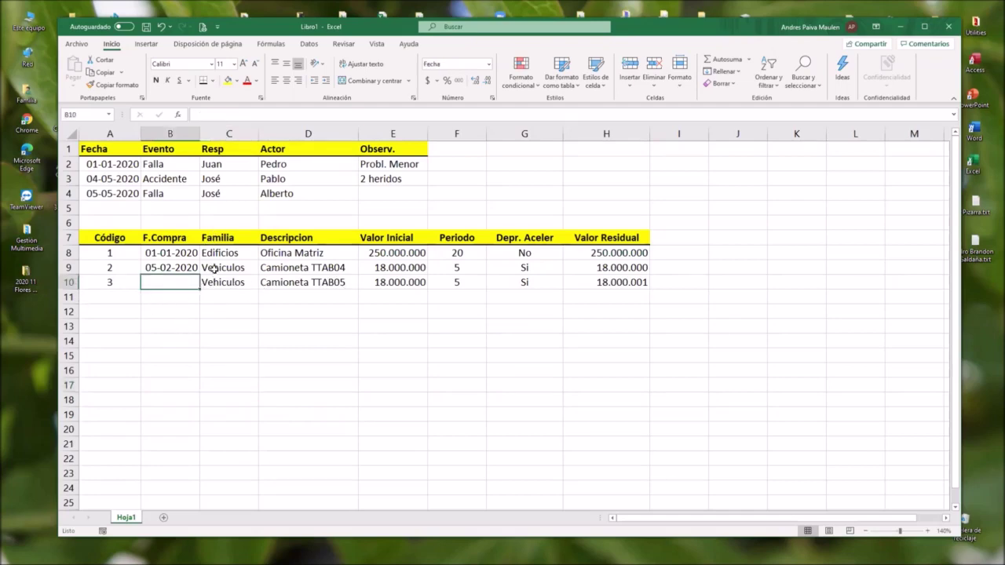
{"action": "left_click", "coordinate": [225, 277]}
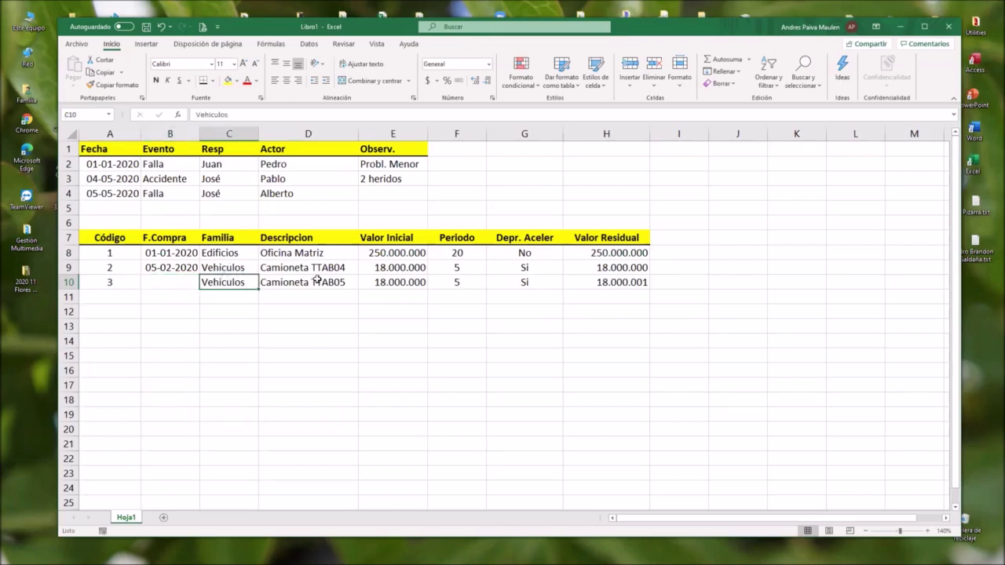
{"action": "key", "text": "Delete"}
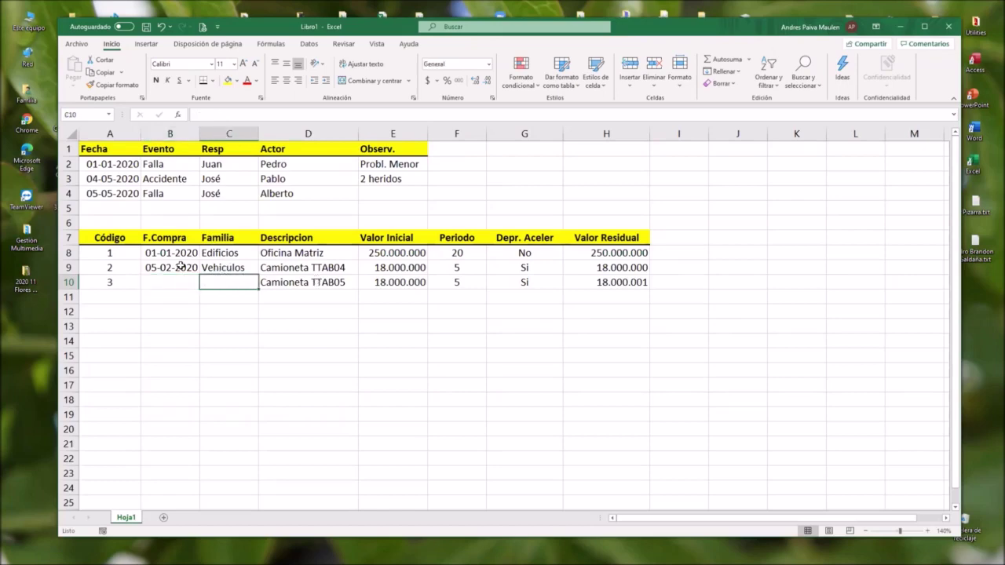
{"action": "left_click_drag", "start_coordinate": [181, 267], "coordinate": [181, 283]}
{"action": "left_click_drag", "start_coordinate": [236, 267], "coordinate": [236, 285]}
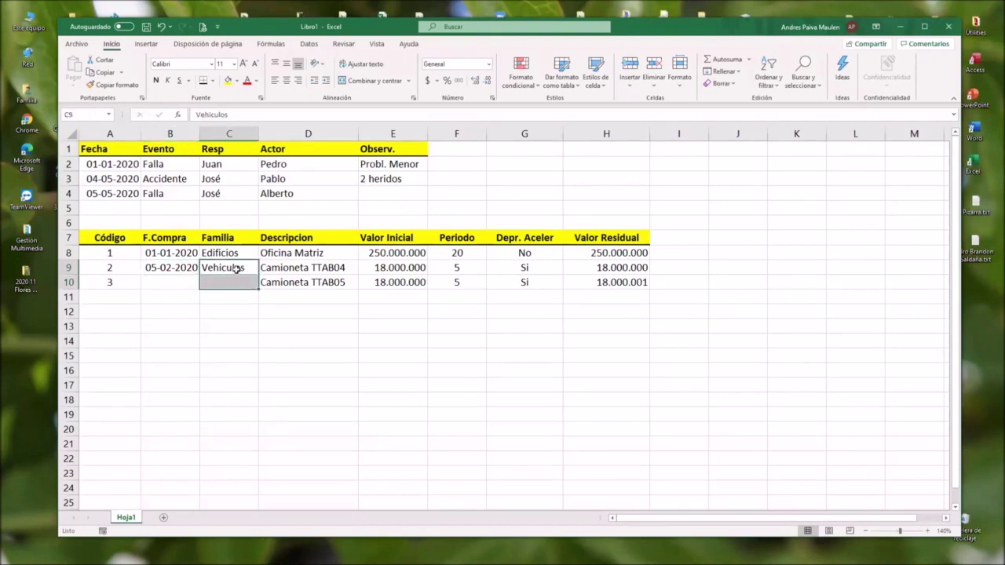
- Clear row 10's initial value, period 5, Si and residual 18.000.001
{"action": "left_click", "coordinate": [389, 281]}
{"action": "key", "text": "Delete"}
{"action": "left_click", "coordinate": [451, 279]}
{"action": "key", "text": "Delete"}
{"action": "left_click", "coordinate": [504, 280]}
{"action": "key", "text": "Delete"}
{"action": "left_click", "coordinate": [591, 281]}
{"action": "key", "text": "Delete"}
{"action": "left_click", "coordinate": [545, 312]}
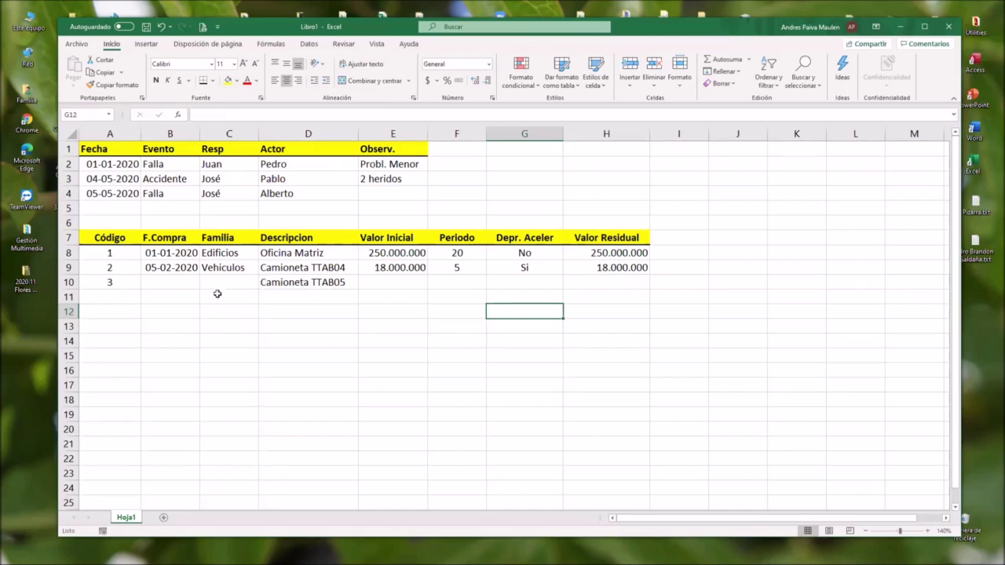
- Enter code 3 in A10
{"action": "left_click", "coordinate": [109, 281]}
{"action": "type", "text": "3"}
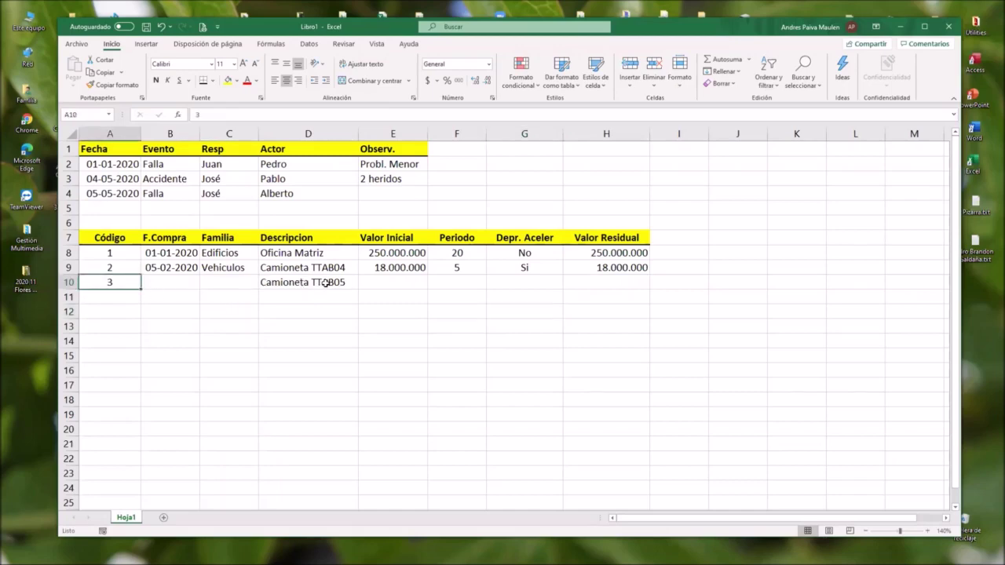
{"action": "left_click", "coordinate": [333, 284]}
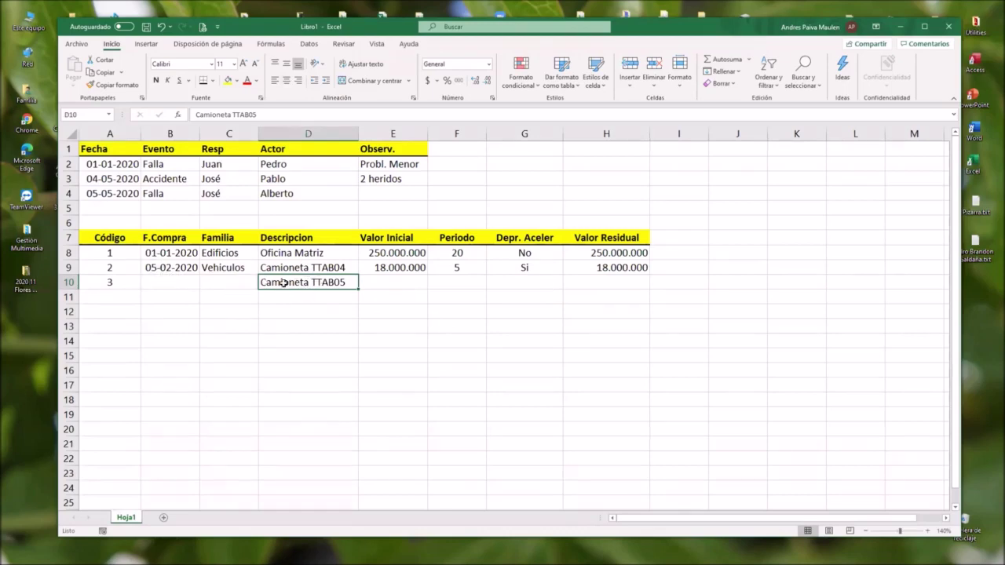
- Copy the 05-02-2020 date and Vehiculos family from row 9 into row 10
{"action": "left_click", "coordinate": [188, 271]}
{"action": "left_click_drag", "start_coordinate": [193, 273], "coordinate": [193, 288]}
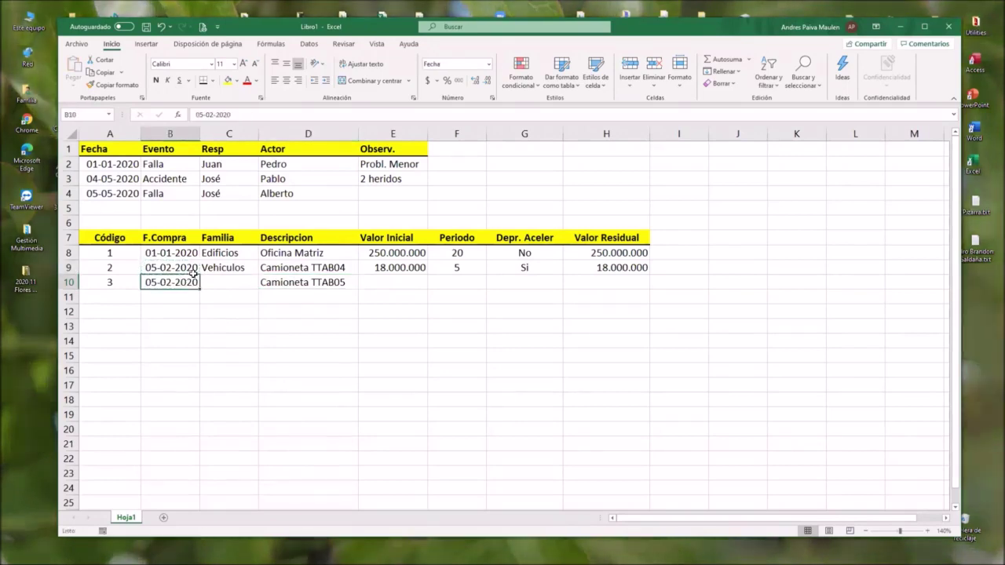
{"action": "key", "text": "Right"}
{"action": "key", "text": "Down"}
{"action": "key", "text": "ctrl+d"}
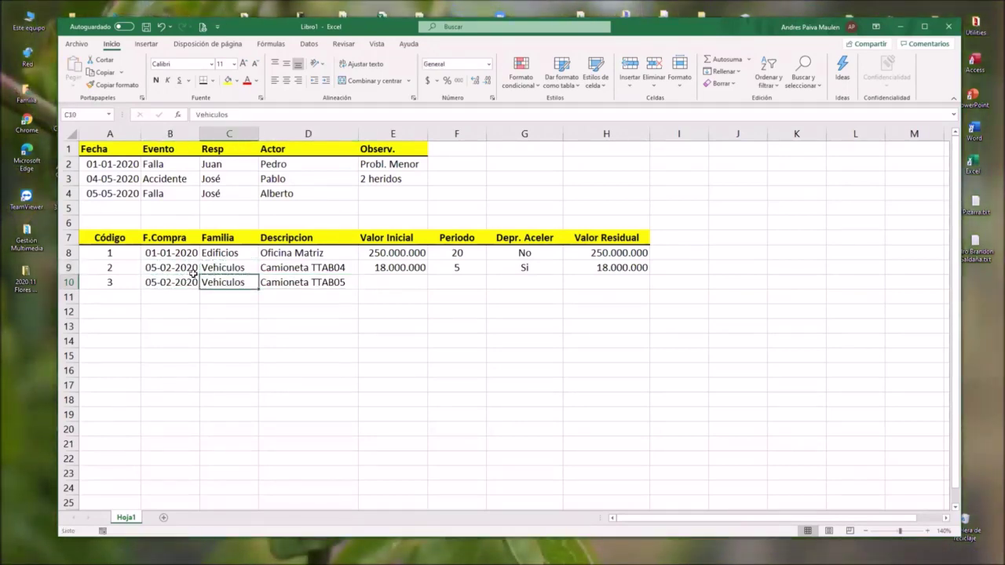
{"action": "key", "text": "Right"}
{"action": "key", "text": "Right"}
{"action": "key", "text": "Right"}
- Copy the 18.000.000 initial value and period 5 into row 10
{"action": "key", "text": "Up"}
{"action": "key", "text": "Left"}
{"action": "key", "text": "ctrl+c"}
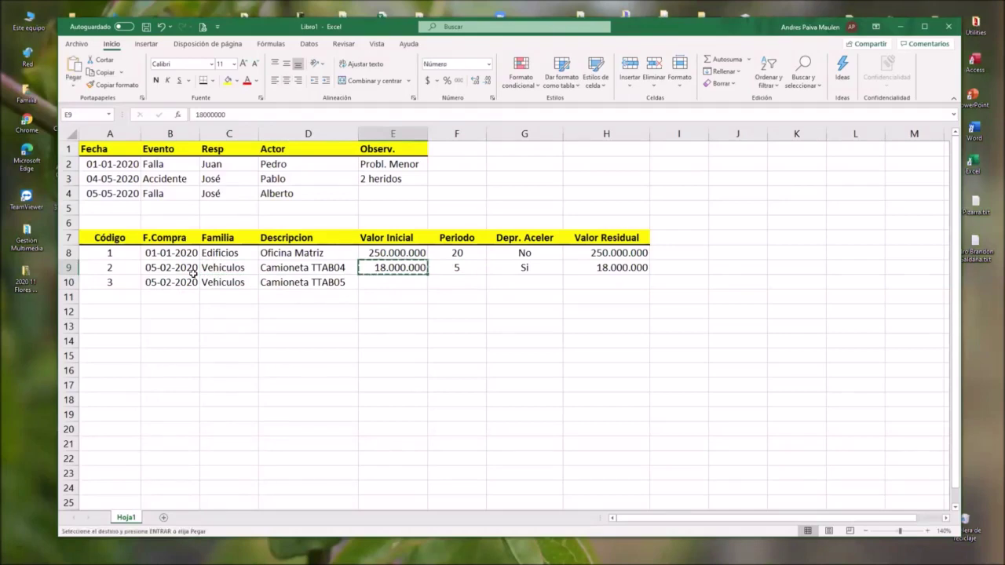
{"action": "key", "text": "Down"}
{"action": "key", "text": "Return"}
{"action": "key", "text": "Right"}
{"action": "key", "text": "Up"}
{"action": "key", "text": "ctrl+c"}
{"action": "key", "text": "Down"}
{"action": "key", "text": "Return"}
- Copy Si and the 18.000.000 residual value into row 10
{"action": "key", "text": "Right"}
{"action": "key", "text": "Up"}
{"action": "key", "text": "ctrl+c"}
{"action": "key", "text": "Down"}
{"action": "key", "text": "Return"}
{"action": "key", "text": "Right"}
{"action": "key", "text": "Up"}
{"action": "key", "text": "ctrl+c"}
{"action": "key", "text": "Down"}
{"action": "key", "text": "Return"}
- Step back through row 9's entries to review them, then select row 9
{"action": "key", "text": "Left"}
{"action": "key", "text": "Home"}
{"action": "key", "text": "Up"}
{"action": "key", "text": "Right"}
{"action": "key", "text": "Right"}
{"action": "key", "text": "Right"}
{"action": "key", "text": "Right"}
{"action": "key", "text": "Right"}
{"action": "key", "text": "Right"}
{"action": "key", "text": "Left"}
{"action": "key", "text": "Left"}
{"action": "key", "text": "Left"}
{"action": "key", "text": "Left"}
{"action": "key", "text": "Left"}
{"action": "key", "text": "Left"}
{"action": "key", "text": "Right"}
{"action": "key", "text": "Right"}
{"action": "key", "text": "Right"}
{"action": "key", "text": "Right"}
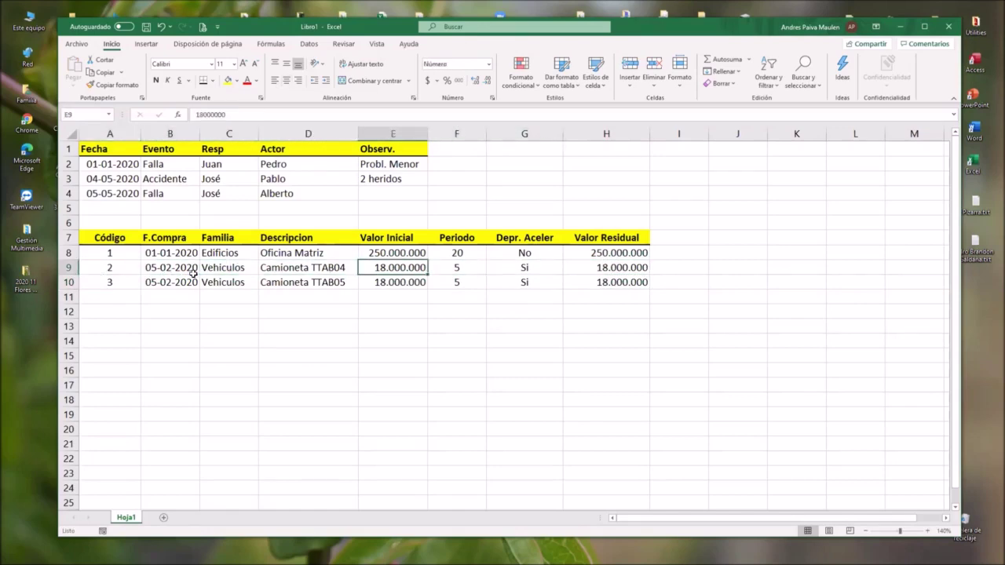
{"action": "key", "text": "Right"}
{"action": "key", "text": "Right"}
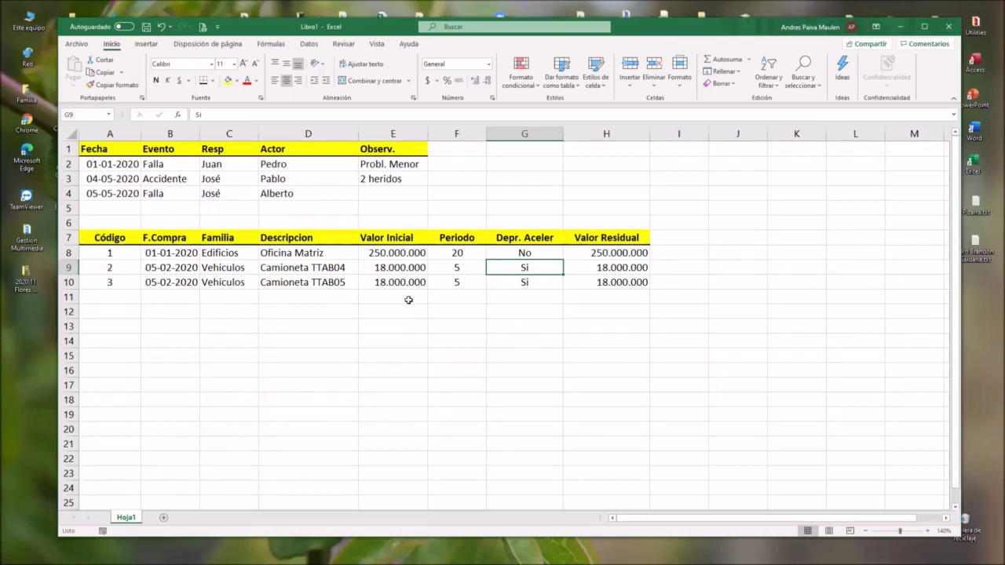
{"action": "left_click", "coordinate": [67, 267]}
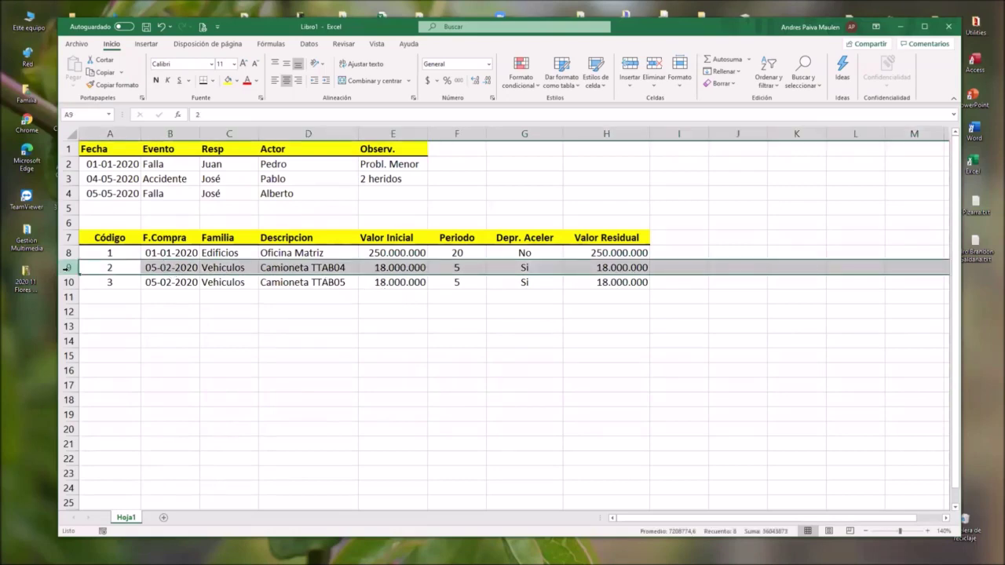
- Try changing row 9's period to 2, then undo it back to 5
{"action": "left_click", "coordinate": [68, 282]}
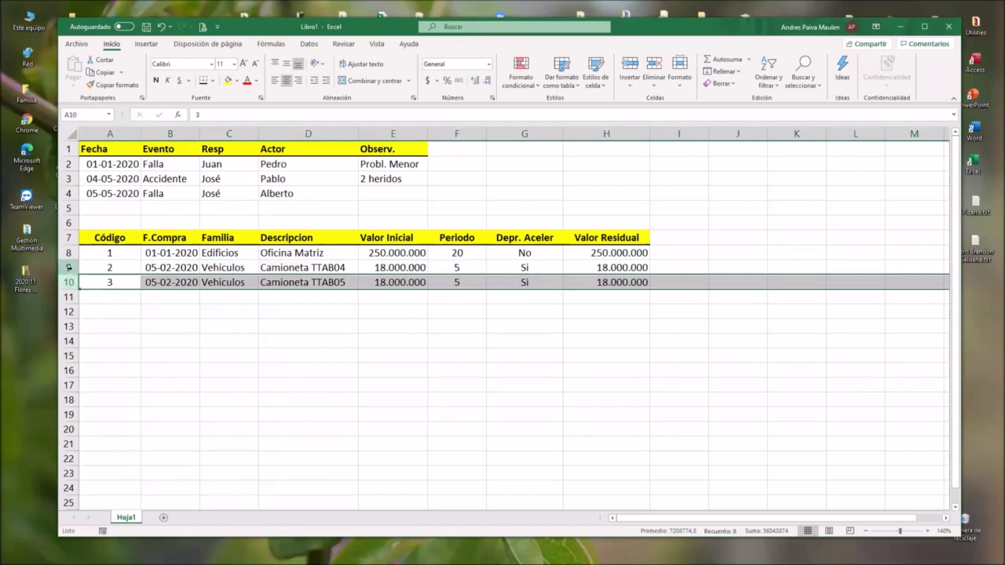
{"action": "left_click", "coordinate": [69, 268]}
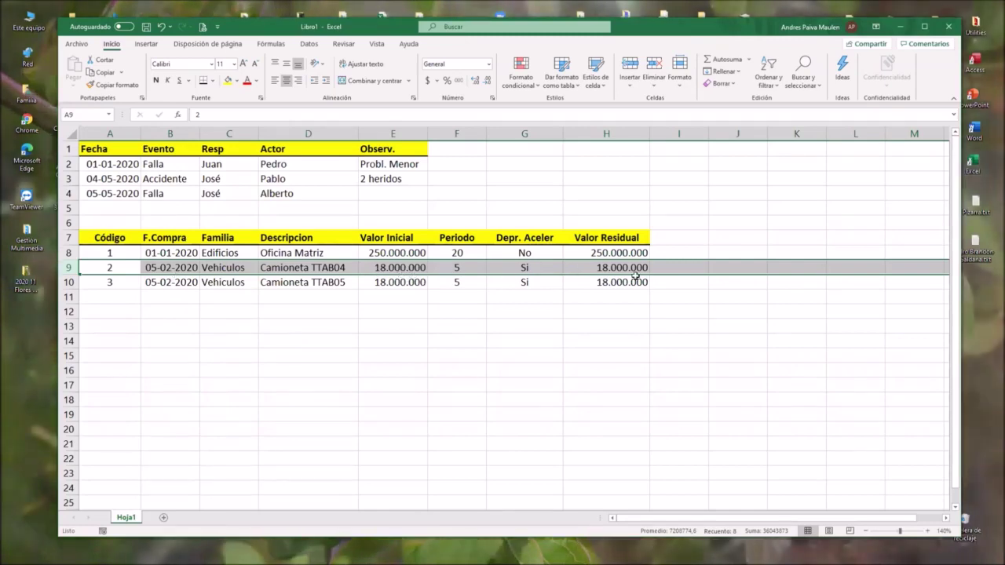
{"action": "left_click", "coordinate": [572, 267]}
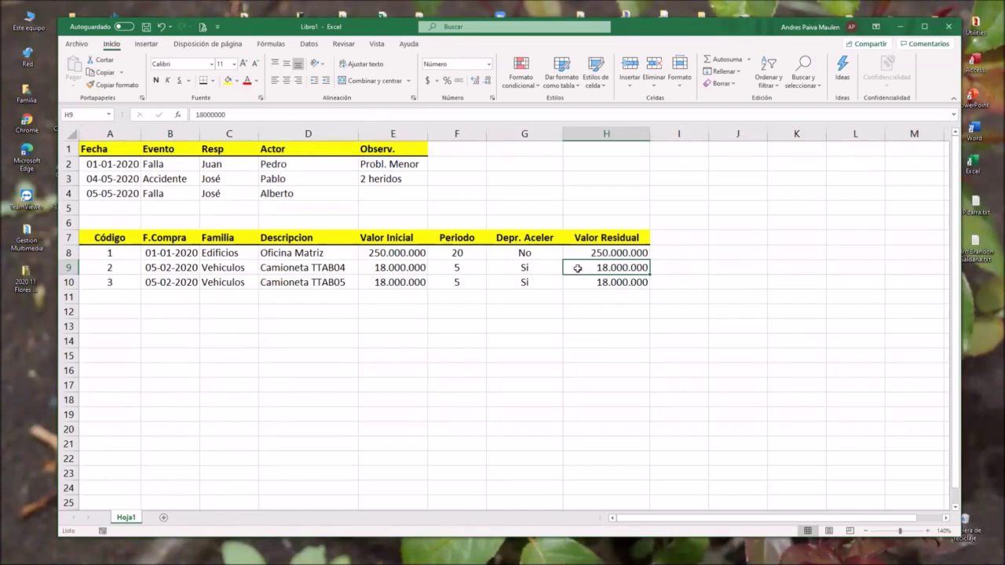
{"action": "left_click_drag", "start_coordinate": [619, 284], "coordinate": [306, 285]}
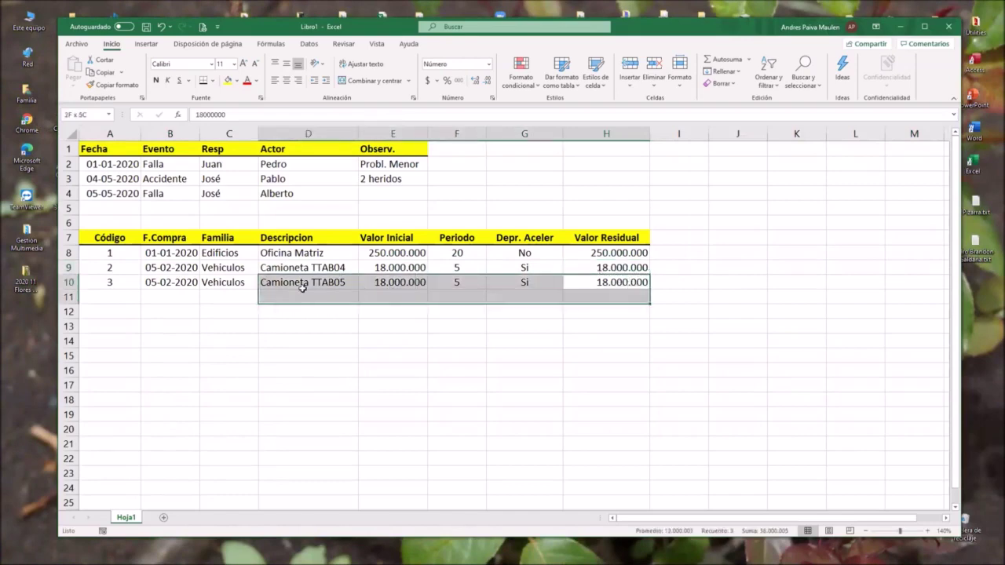
{"action": "left_click", "coordinate": [466, 287]}
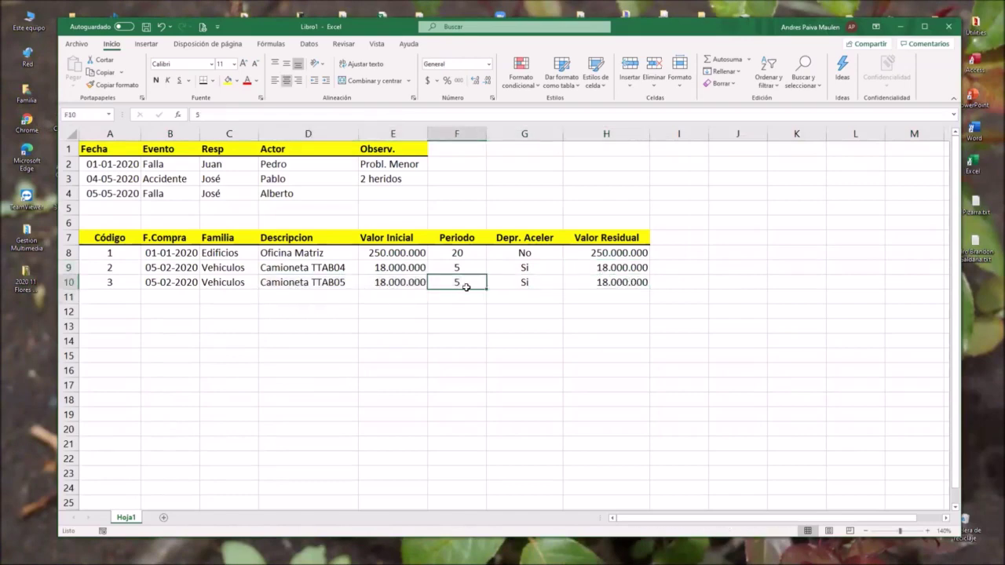
{"action": "left_click", "coordinate": [467, 270]}
{"action": "type", "text": "2"}
{"action": "key", "text": "Return"}
{"action": "key", "text": "ctrl+z"}
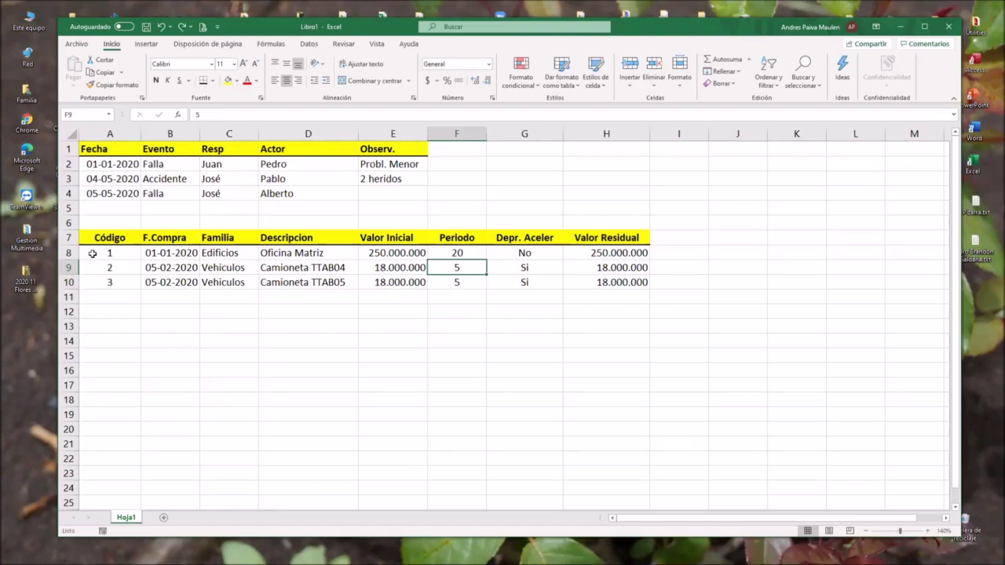
- Select each of the three asset rows to check them, then close the workbook
{"action": "left_click_drag", "start_coordinate": [92, 253], "coordinate": [229, 282]}
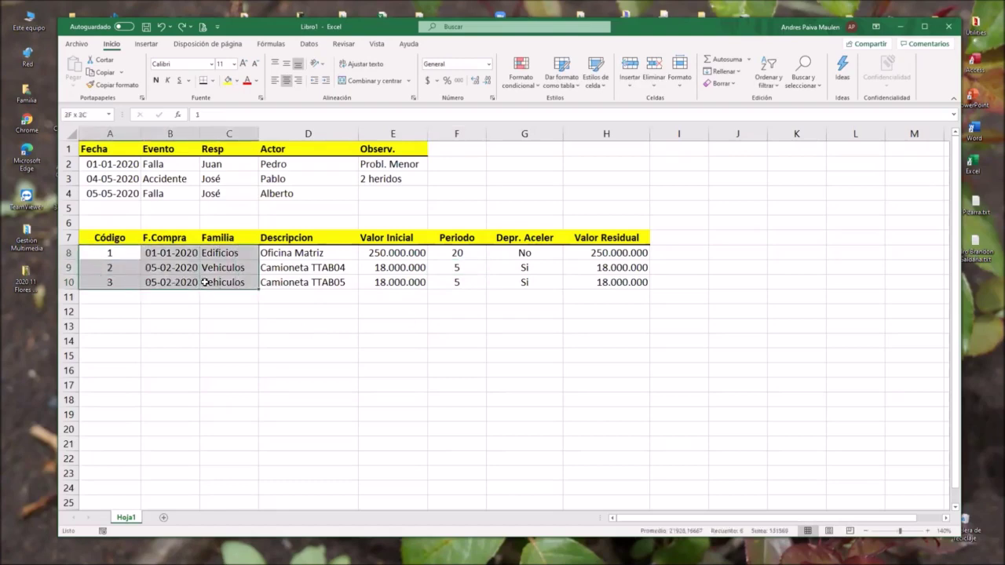
{"action": "left_click_drag", "start_coordinate": [114, 253], "coordinate": [622, 256]}
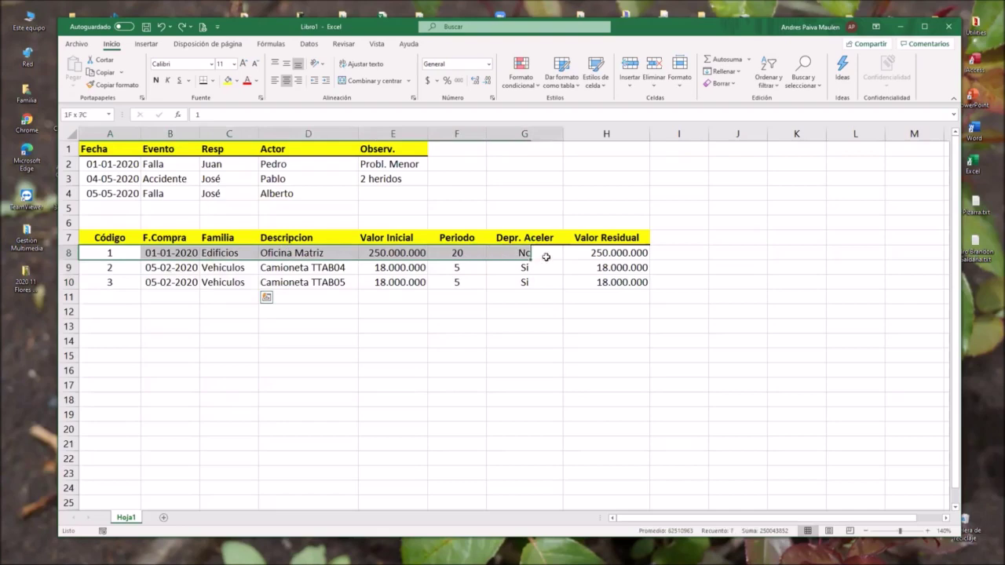
{"action": "left_click_drag", "start_coordinate": [110, 267], "coordinate": [644, 271]}
{"action": "left_click_drag", "start_coordinate": [121, 287], "coordinate": [620, 284]}
{"action": "left_click", "coordinate": [613, 308]}
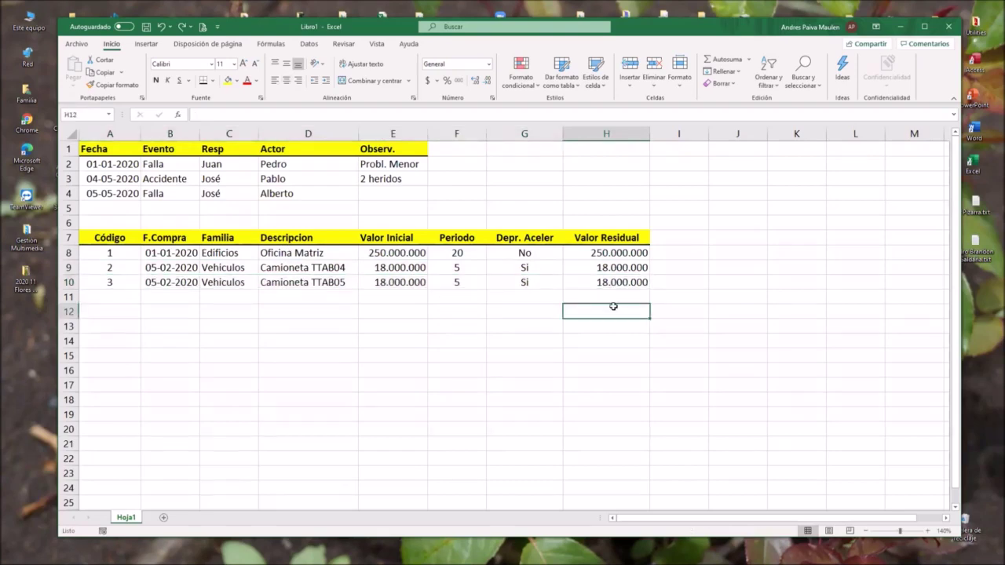
{"action": "left_click", "coordinate": [948, 26]}
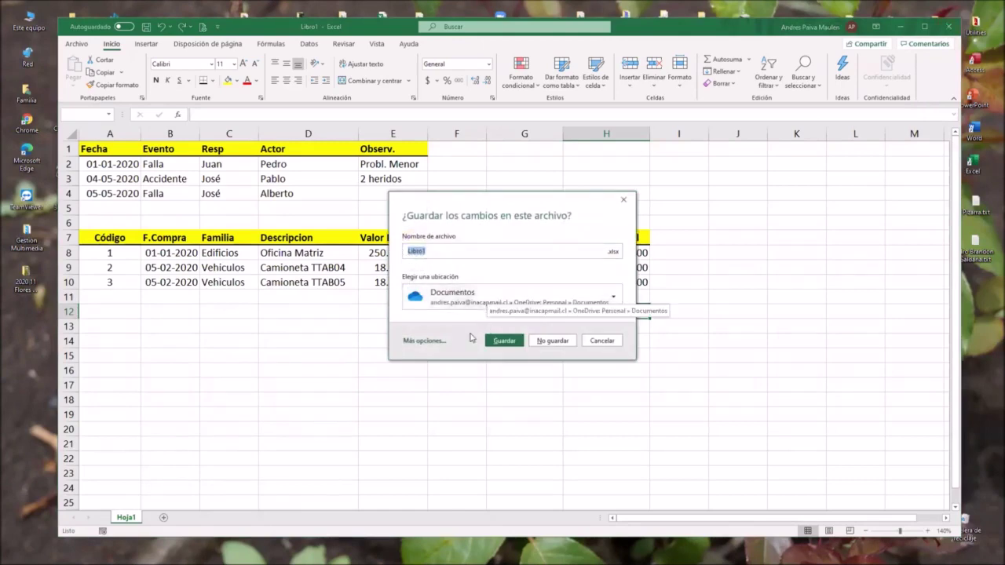
- Save the workbook via Save As (F12) to Escritorio as 'Ejemplos de BD'
{"action": "key", "text": "Escape"}
{"action": "key", "text": "F12"}
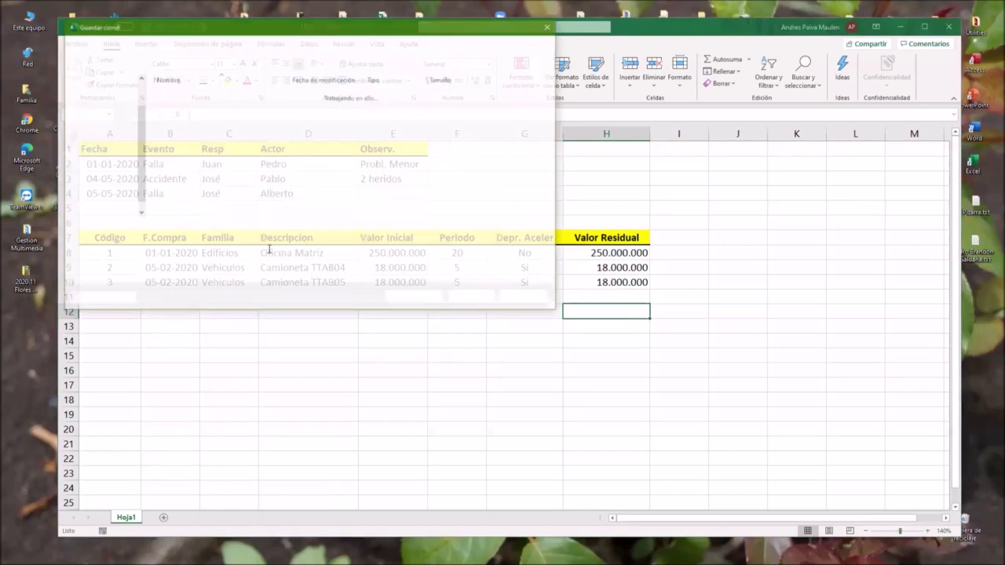
{"action": "left_click", "coordinate": [102, 158]}
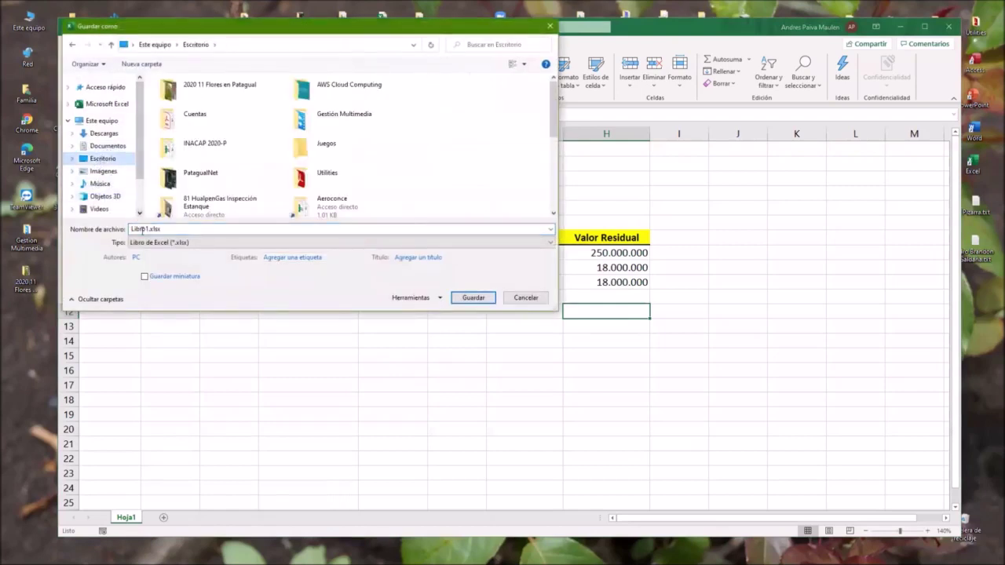
{"action": "type", "text": "Ejemplos de BD"}
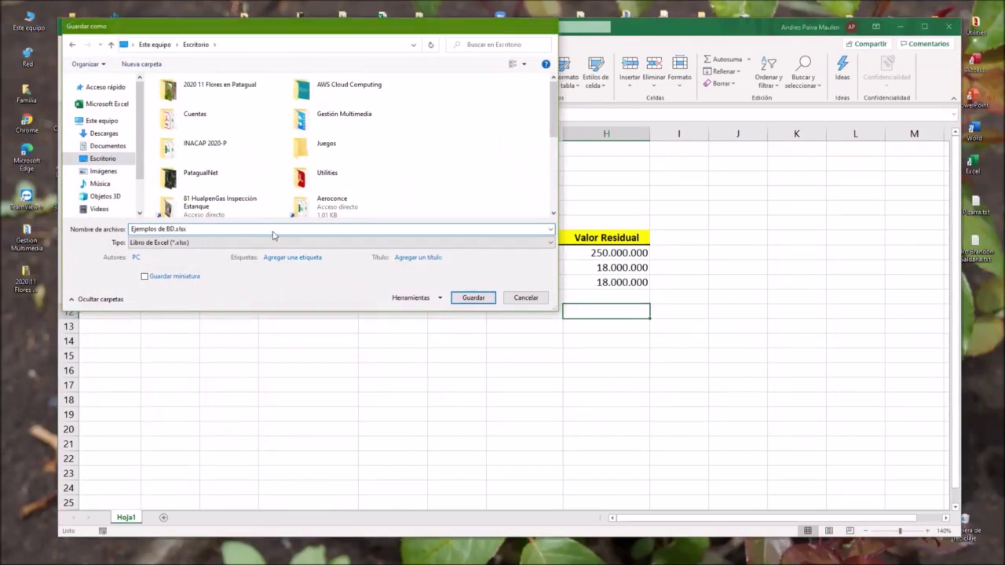
{"action": "key", "text": "Return"}
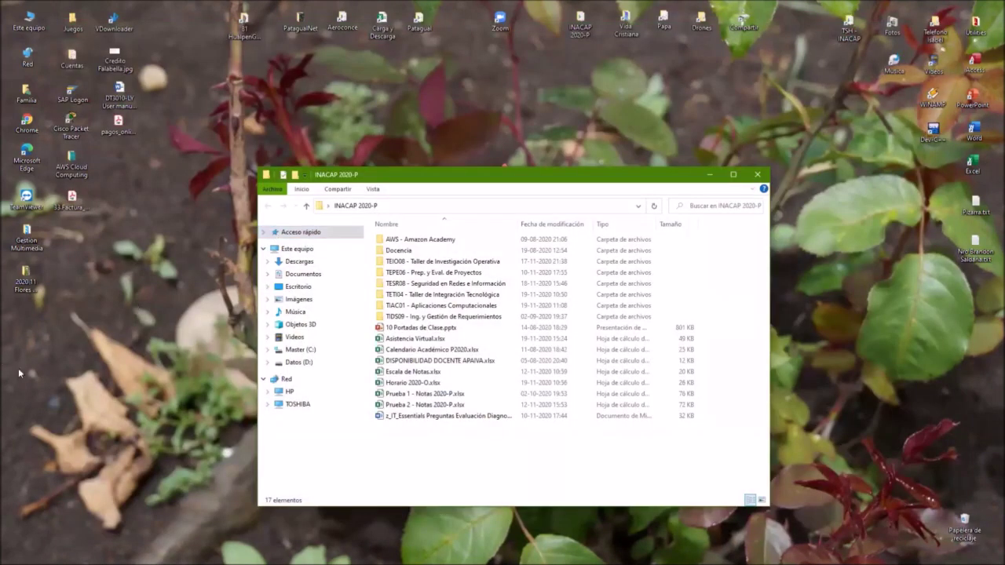
- Move the INACAP 2020-P window up and open TIAC01 - 14_Accidentes.xlsx from the TIAC01 folder
{"action": "left_click", "coordinate": [34, 325]}
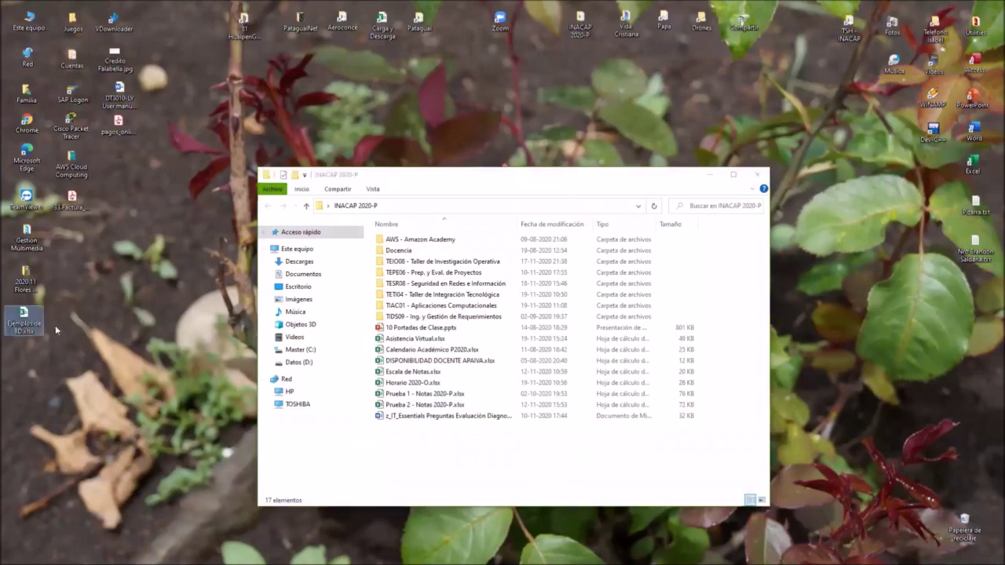
{"action": "left_click", "coordinate": [532, 177]}
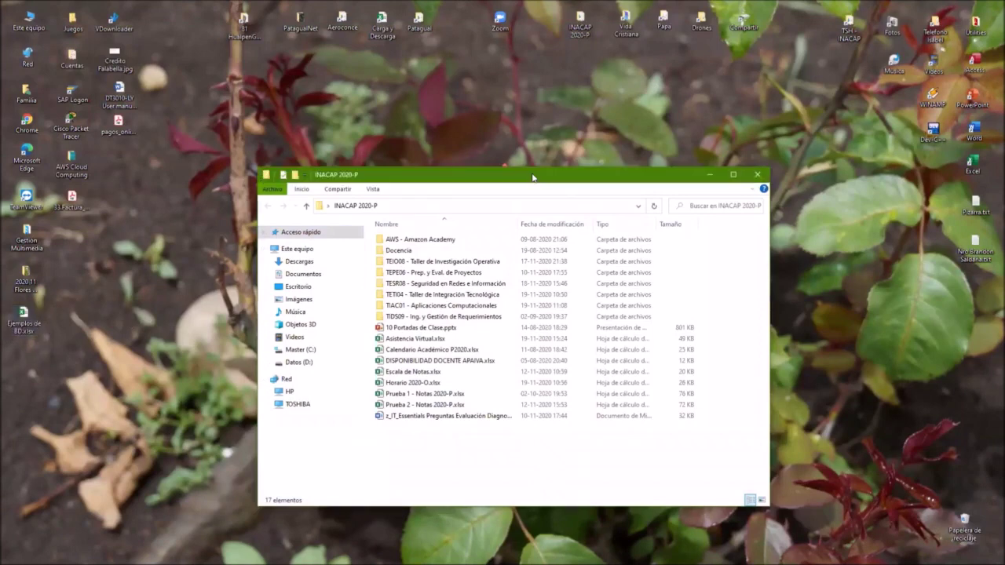
{"action": "left_click_drag", "start_coordinate": [531, 173], "coordinate": [521, 46]}
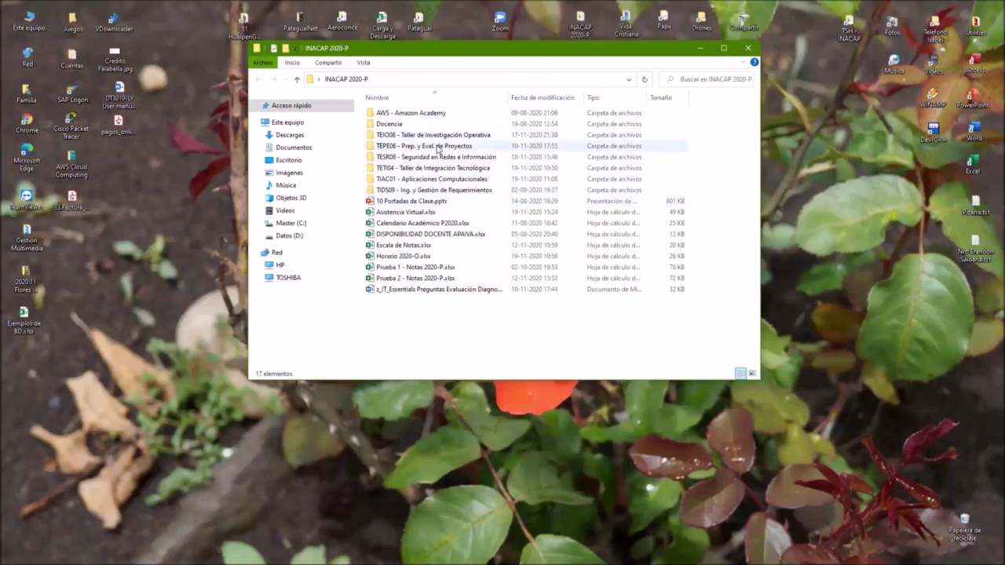
{"action": "mouse_move", "coordinate": [437, 149]}
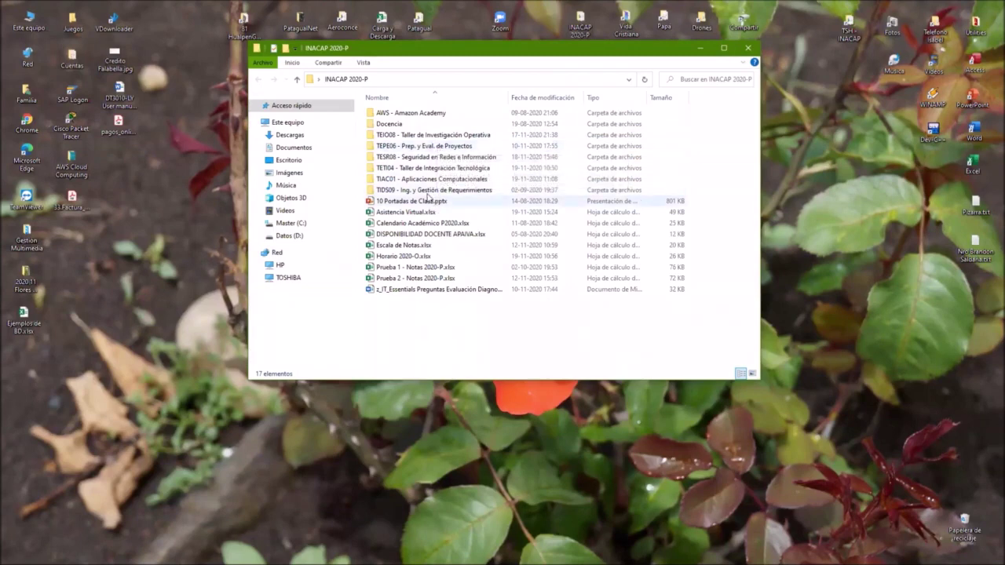
{"action": "double_click", "coordinate": [430, 180]}
{"action": "scroll", "coordinate": [430, 180], "scroll_direction": "down", "scroll_amount": 5}
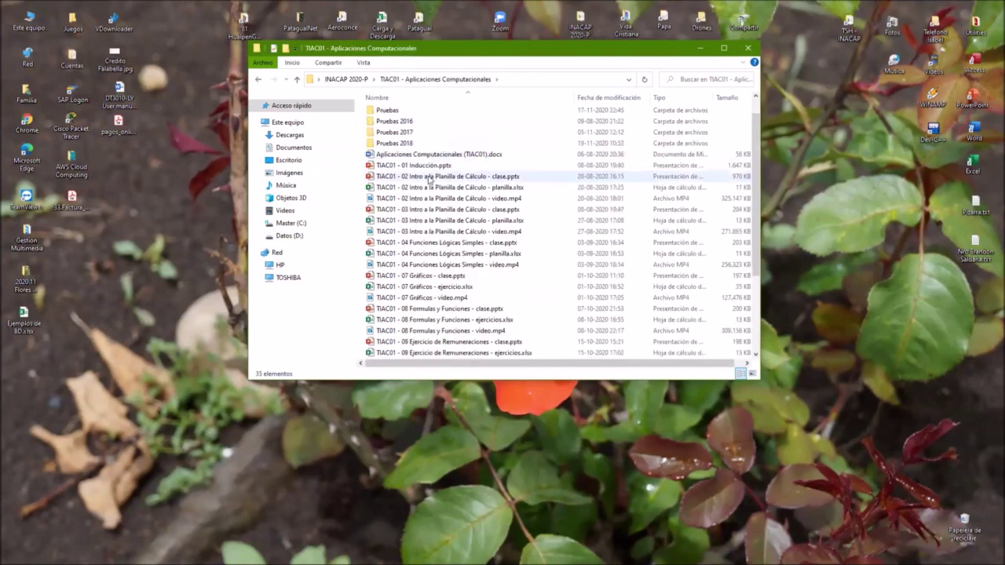
{"action": "double_click", "coordinate": [431, 354]}
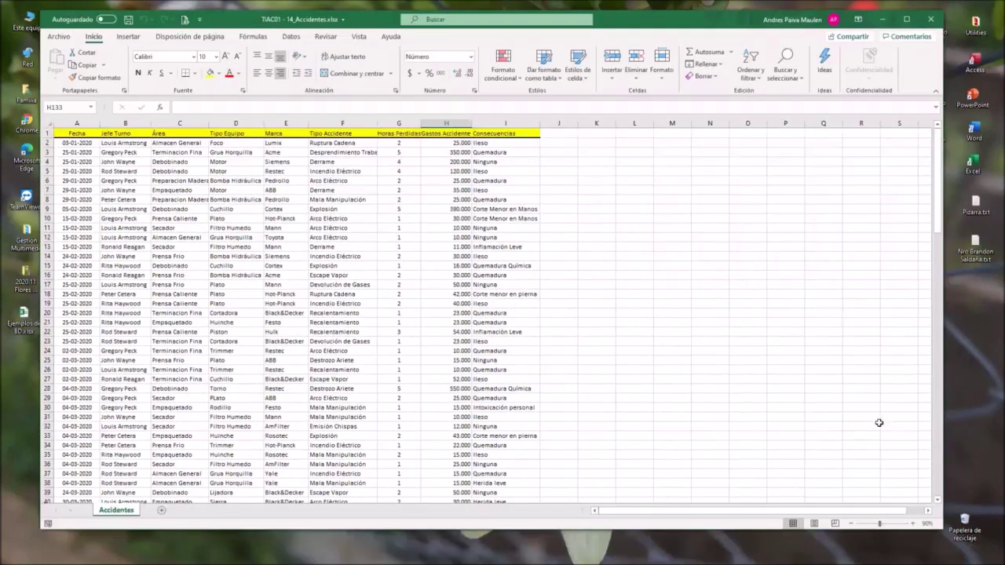
- Zoom the Accidentes sheet in step by step to 150%
{"action": "left_click", "coordinate": [911, 523]}
{"action": "left_click", "coordinate": [910, 524]}
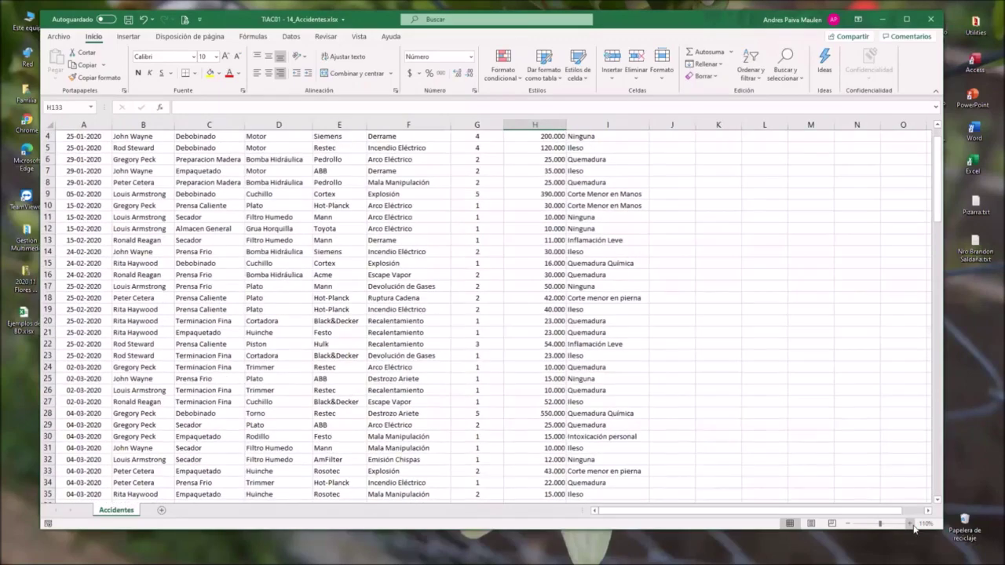
{"action": "left_click", "coordinate": [910, 523]}
{"action": "left_click", "coordinate": [911, 523]}
{"action": "left_click", "coordinate": [910, 524]}
{"action": "left_click", "coordinate": [911, 523]}
{"action": "scroll", "coordinate": [721, 414], "scroll_direction": "up", "scroll_amount": 3}
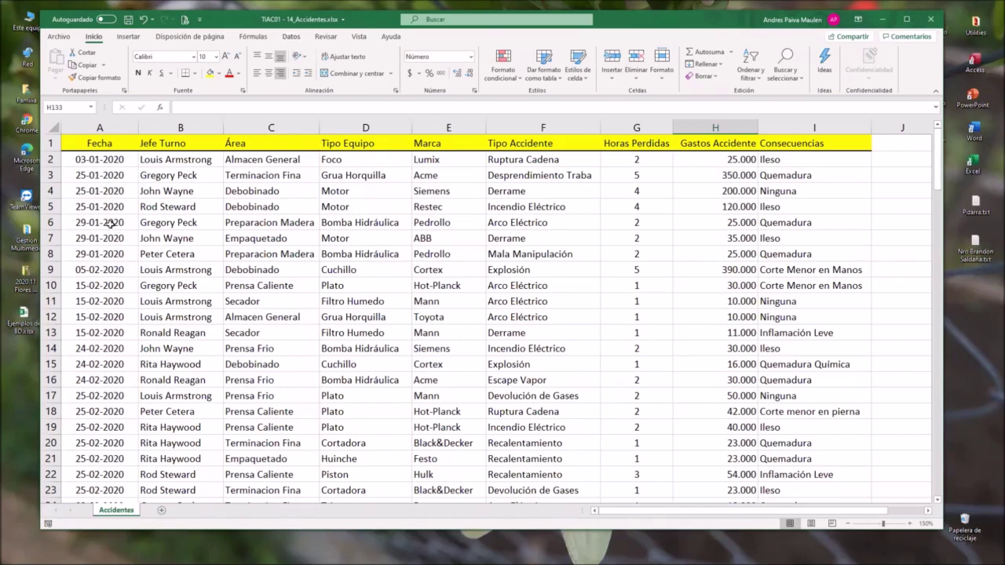
- Scroll down through the accident records toward the end of the table
{"action": "scroll", "coordinate": [110, 246], "scroll_direction": "down", "scroll_amount": 1}
{"action": "scroll", "coordinate": [111, 268], "scroll_direction": "down", "scroll_amount": 4}
{"action": "scroll", "coordinate": [112, 268], "scroll_direction": "down", "scroll_amount": 1}
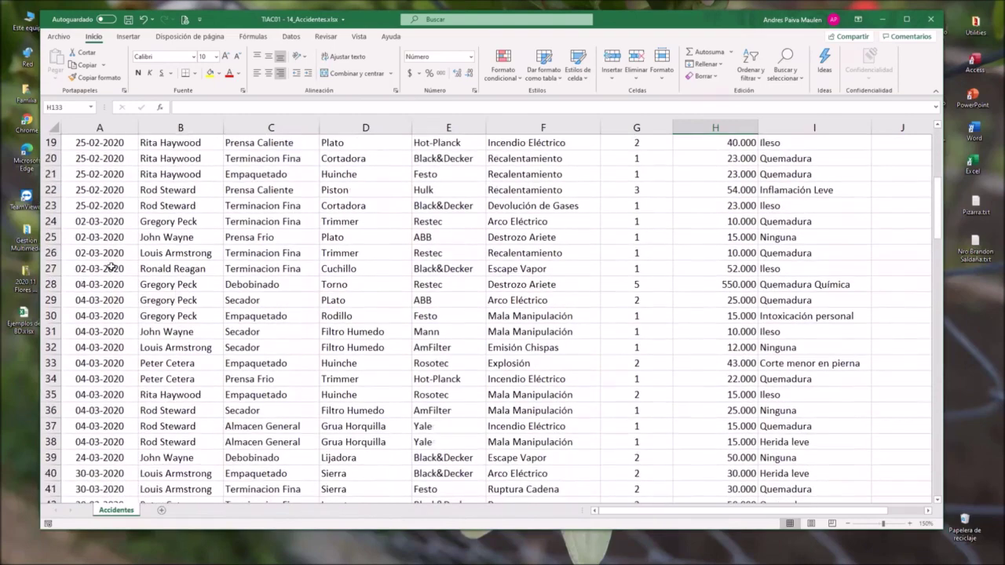
{"action": "scroll", "coordinate": [111, 268], "scroll_direction": "down", "scroll_amount": 2}
{"action": "scroll", "coordinate": [112, 268], "scroll_direction": "down", "scroll_amount": 1}
{"action": "scroll", "coordinate": [111, 268], "scroll_direction": "down", "scroll_amount": 4}
{"action": "scroll", "coordinate": [112, 267], "scroll_direction": "down", "scroll_amount": 3}
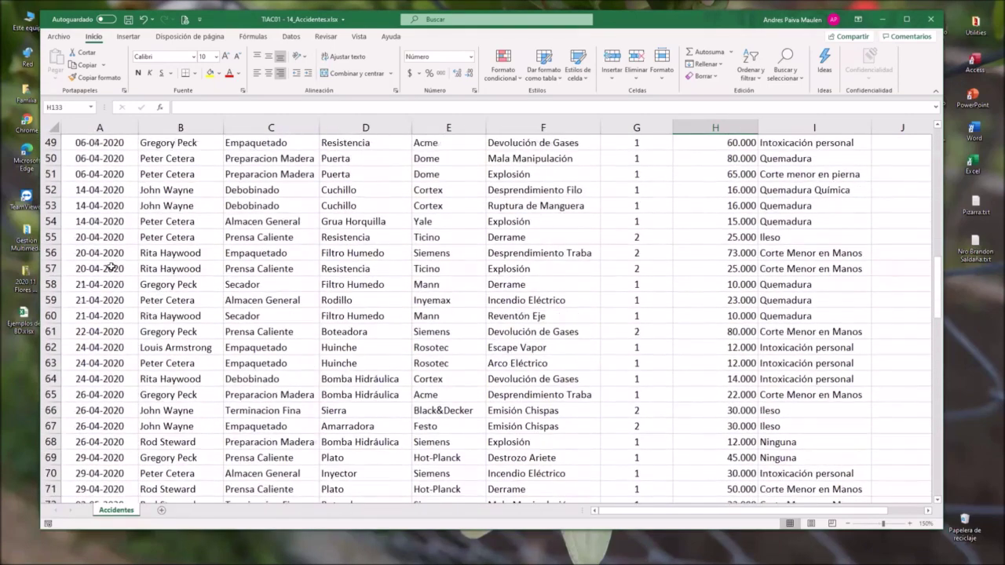
{"action": "scroll", "coordinate": [111, 267], "scroll_direction": "down", "scroll_amount": 3}
{"action": "scroll", "coordinate": [112, 267], "scroll_direction": "down", "scroll_amount": 2}
{"action": "scroll", "coordinate": [112, 267], "scroll_direction": "down", "scroll_amount": 1}
{"action": "scroll", "coordinate": [111, 268], "scroll_direction": "down", "scroll_amount": 5}
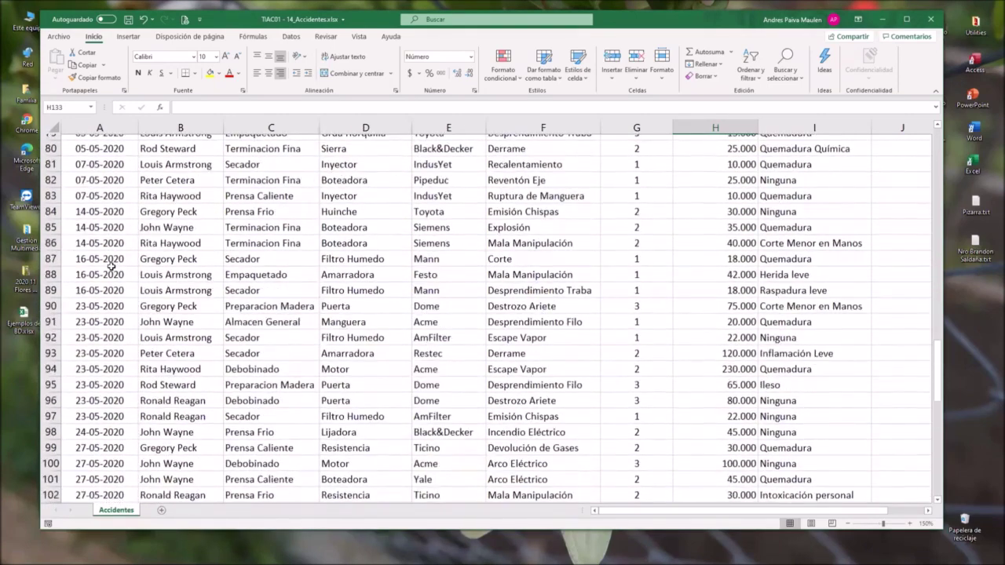
{"action": "scroll", "coordinate": [112, 267], "scroll_direction": "down", "scroll_amount": 1}
{"action": "scroll", "coordinate": [111, 268], "scroll_direction": "down", "scroll_amount": 8}
{"action": "scroll", "coordinate": [112, 268], "scroll_direction": "down", "scroll_amount": 1}
{"action": "scroll", "coordinate": [111, 267], "scroll_direction": "down", "scroll_amount": 3}
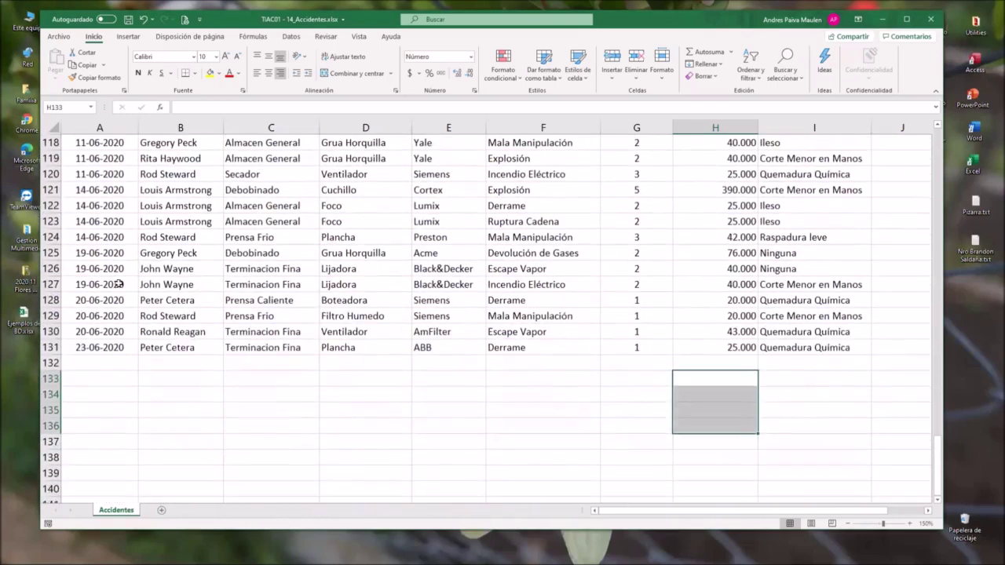
{"action": "scroll", "coordinate": [118, 282], "scroll_direction": "up", "scroll_amount": 2}
- Select a Jefe Turno entry near row 131, then mark and deselect empty row 133
{"action": "left_click", "coordinate": [143, 318]}
{"action": "scroll", "coordinate": [131, 405], "scroll_direction": "down", "scroll_amount": 1}
{"action": "scroll", "coordinate": [126, 408], "scroll_direction": "down", "scroll_amount": 2}
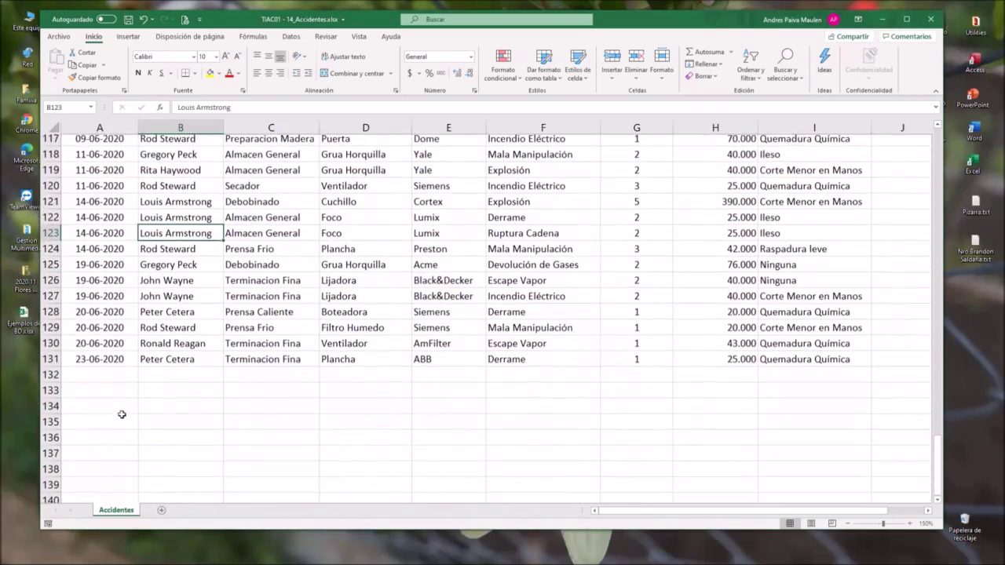
{"action": "left_click", "coordinate": [115, 380]}
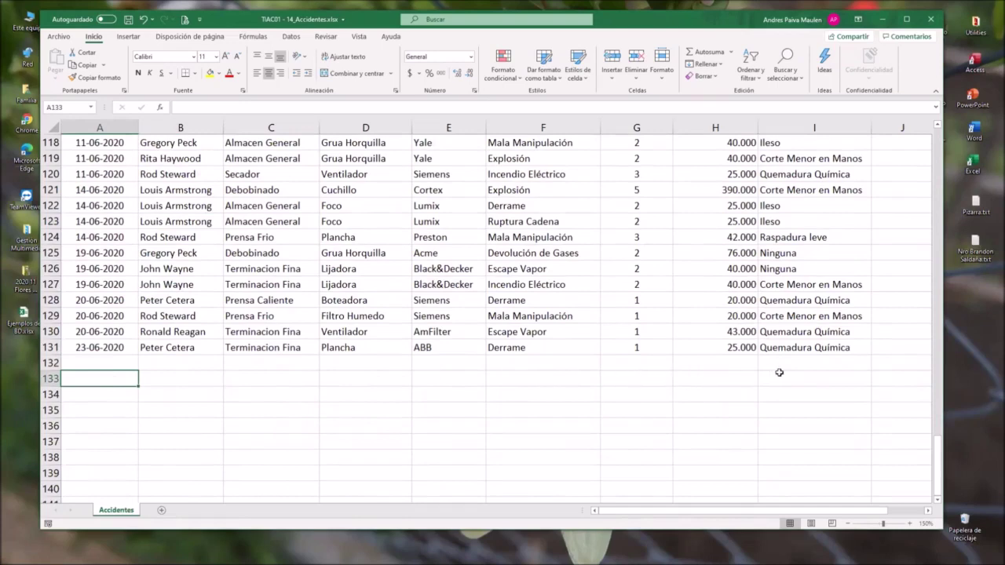
{"action": "left_click_drag", "start_coordinate": [782, 377], "coordinate": [83, 377]}
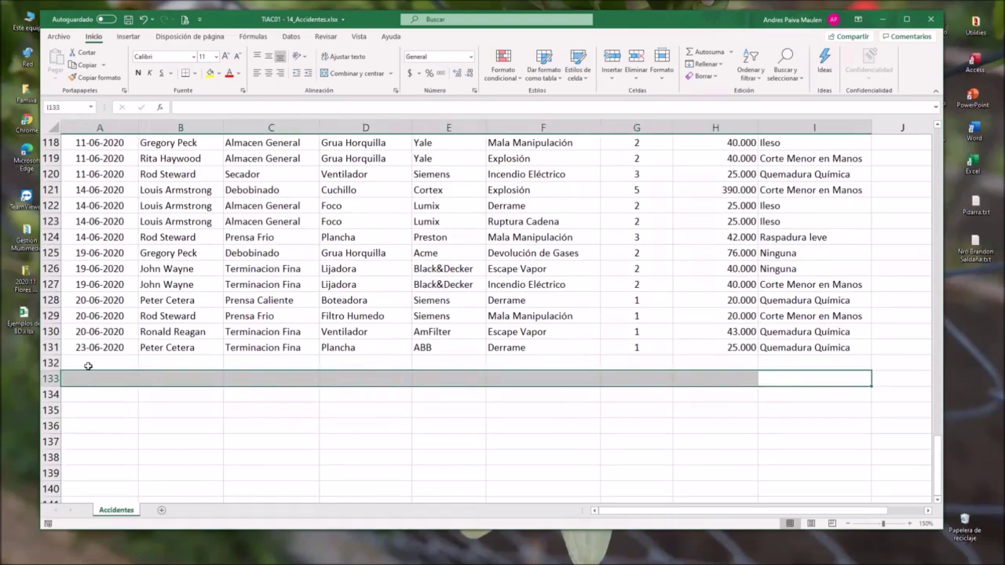
{"action": "left_click", "coordinate": [793, 380]}
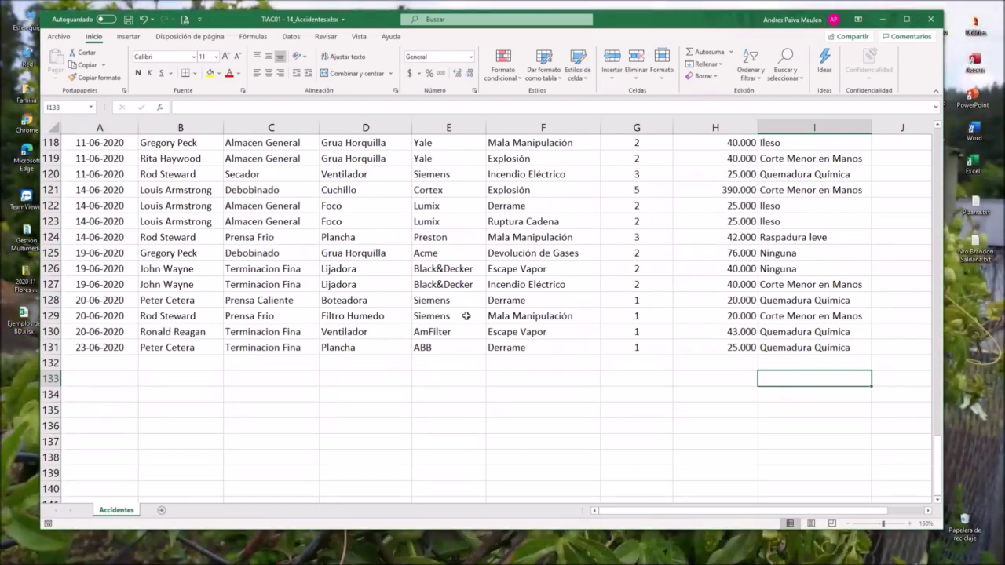
- Back at the top, autofit column A to its Fecha dates and select the column
{"action": "scroll", "coordinate": [466, 315], "scroll_direction": "up", "scroll_amount": 2}
{"action": "scroll", "coordinate": [466, 316], "scroll_direction": "up", "scroll_amount": 3}
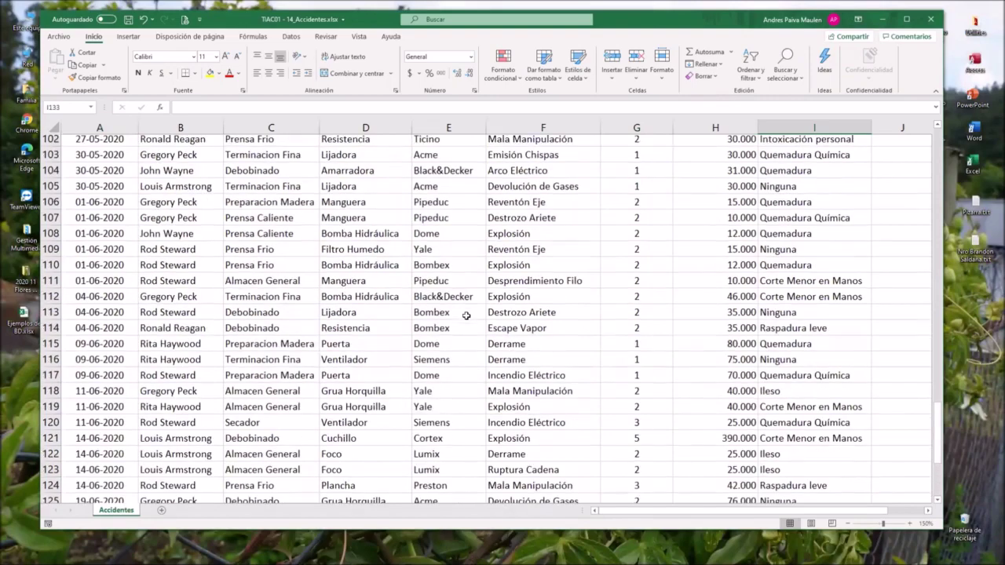
{"action": "scroll", "coordinate": [466, 315], "scroll_direction": "up", "scroll_amount": 1}
{"action": "scroll", "coordinate": [466, 316], "scroll_direction": "up", "scroll_amount": 3}
{"action": "scroll", "coordinate": [466, 316], "scroll_direction": "up", "scroll_amount": 10}
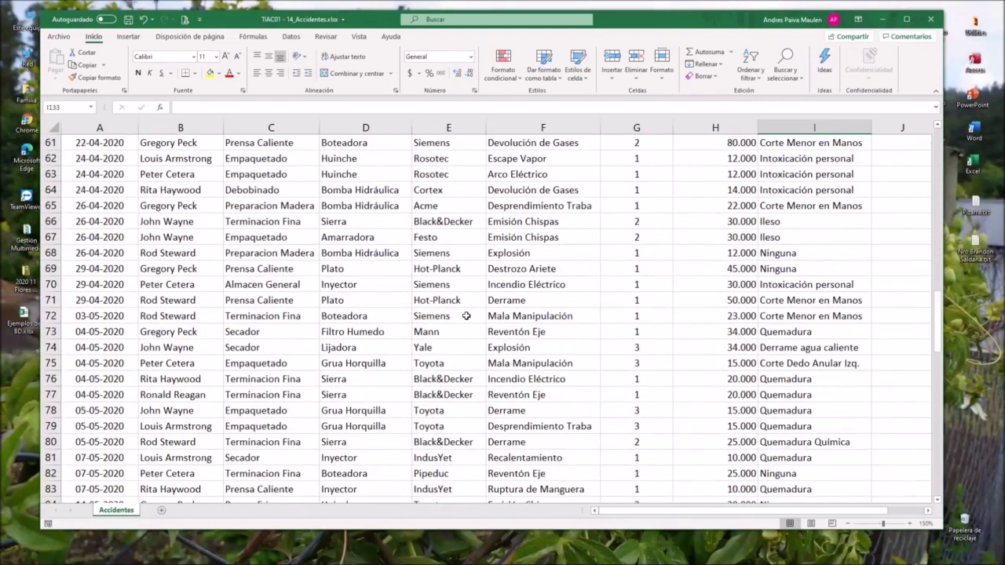
{"action": "scroll", "coordinate": [466, 316], "scroll_direction": "up", "scroll_amount": 10}
{"action": "scroll", "coordinate": [466, 316], "scroll_direction": "up", "scroll_amount": 5}
{"action": "scroll", "coordinate": [467, 316], "scroll_direction": "up", "scroll_amount": 4}
{"action": "scroll", "coordinate": [466, 316], "scroll_direction": "up", "scroll_amount": 1}
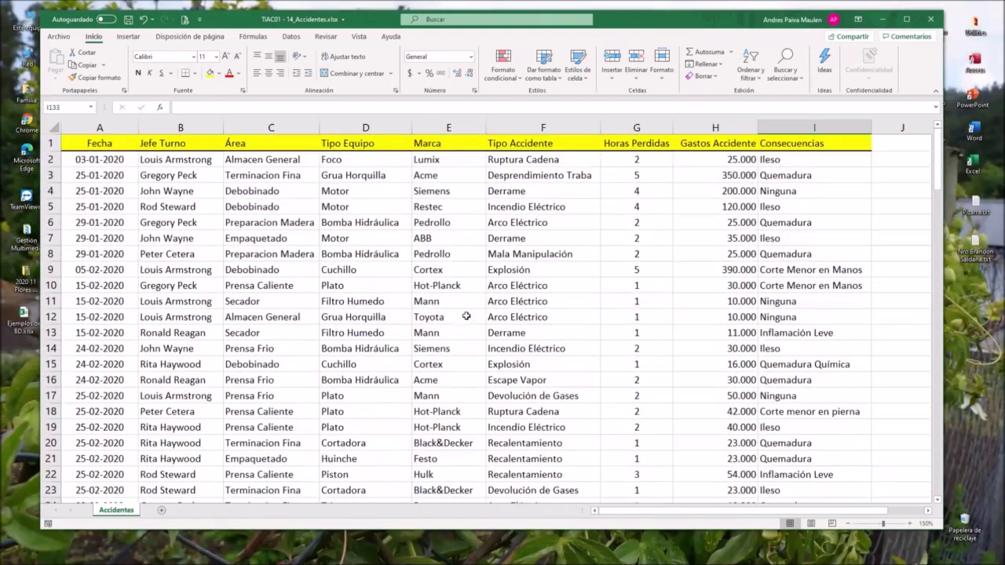
{"action": "scroll", "coordinate": [466, 316], "scroll_direction": "down", "scroll_amount": 4}
{"action": "scroll", "coordinate": [139, 121], "scroll_direction": "up", "scroll_amount": 5}
{"action": "left_click_drag", "start_coordinate": [139, 121], "coordinate": [137, 122]}
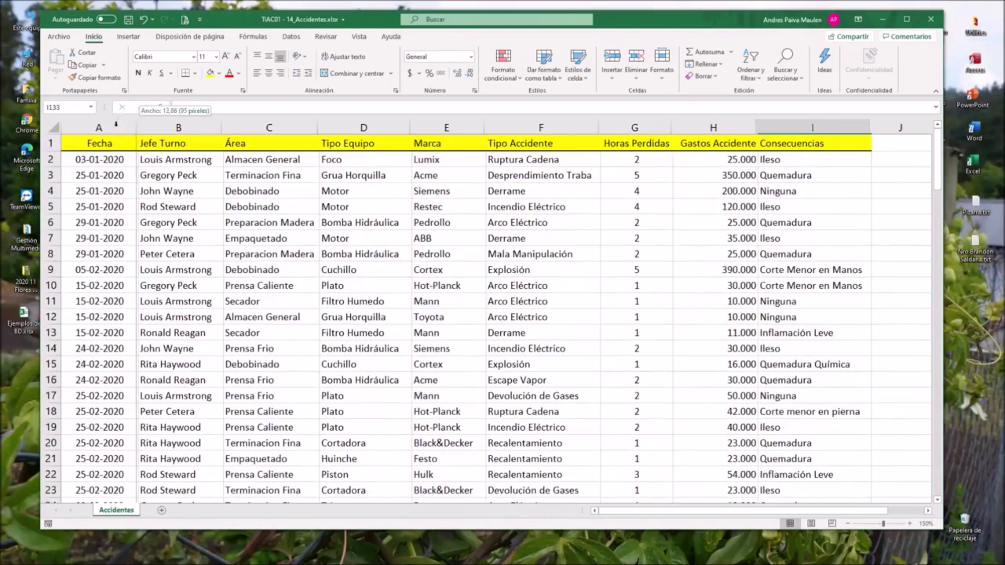
{"action": "double_click", "coordinate": [136, 126]}
{"action": "left_click", "coordinate": [91, 127]}
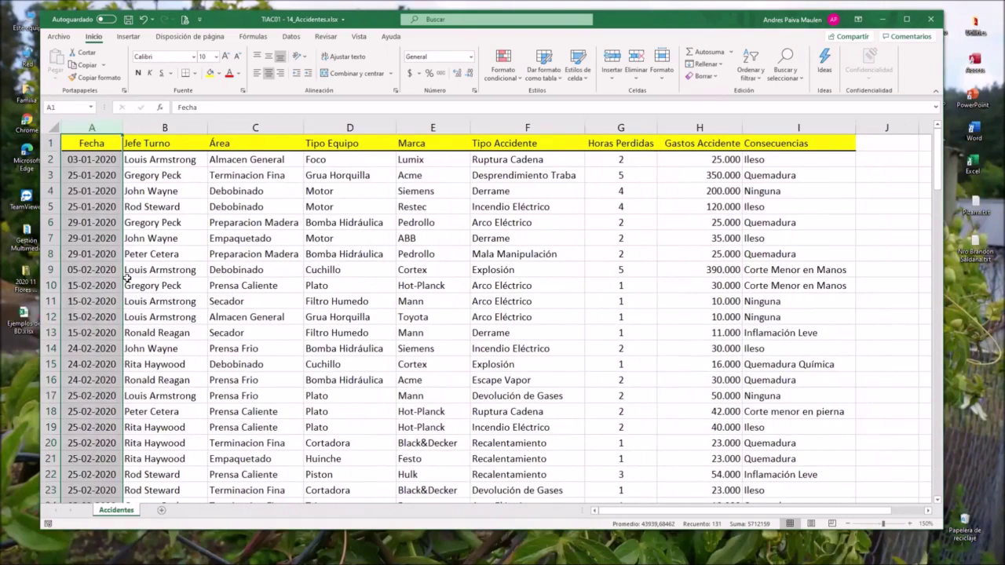
- Scroll down and back up through the Fecha column's dates
{"action": "scroll", "coordinate": [125, 276], "scroll_direction": "down", "scroll_amount": 1}
{"action": "scroll", "coordinate": [126, 276], "scroll_direction": "down", "scroll_amount": 3}
{"action": "scroll", "coordinate": [126, 276], "scroll_direction": "down", "scroll_amount": 1}
{"action": "scroll", "coordinate": [126, 277], "scroll_direction": "down", "scroll_amount": 10}
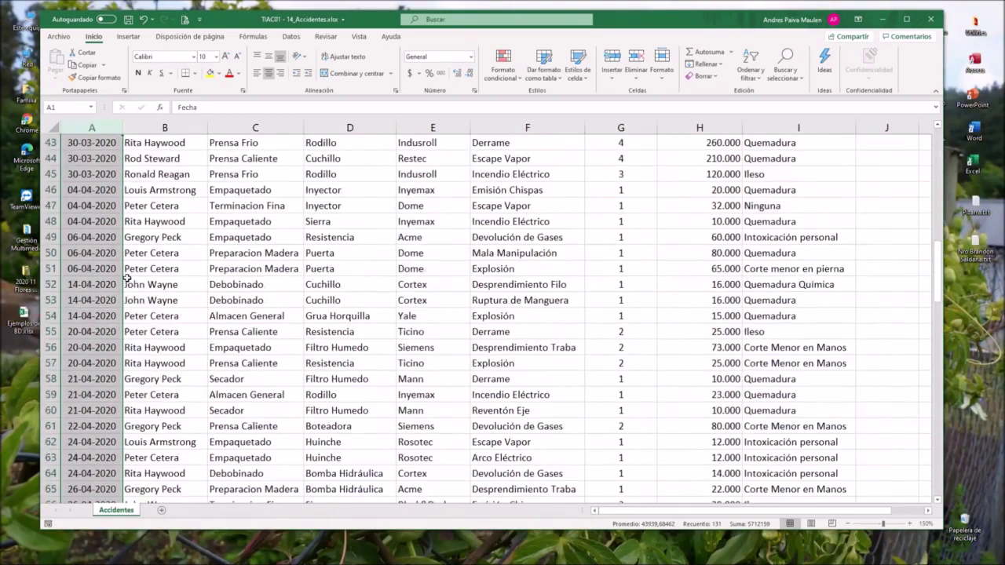
{"action": "scroll", "coordinate": [126, 276], "scroll_direction": "down", "scroll_amount": 4}
{"action": "scroll", "coordinate": [126, 277], "scroll_direction": "down", "scroll_amount": 3}
{"action": "scroll", "coordinate": [125, 276], "scroll_direction": "down", "scroll_amount": 10}
{"action": "scroll", "coordinate": [125, 276], "scroll_direction": "down", "scroll_amount": 8}
{"action": "scroll", "coordinate": [126, 278], "scroll_direction": "down", "scroll_amount": 3}
{"action": "scroll", "coordinate": [126, 278], "scroll_direction": "up", "scroll_amount": 5}
{"action": "scroll", "coordinate": [127, 278], "scroll_direction": "up", "scroll_amount": 11}
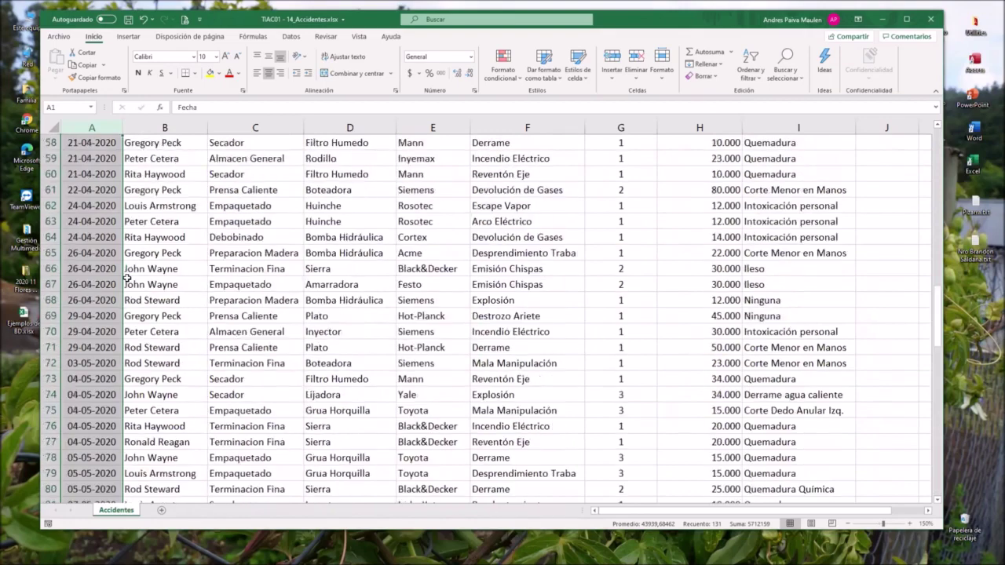
{"action": "scroll", "coordinate": [126, 277], "scroll_direction": "up", "scroll_amount": 10}
{"action": "scroll", "coordinate": [157, 196], "scroll_direction": "up", "scroll_amount": 12}
{"action": "scroll", "coordinate": [165, 179], "scroll_direction": "up", "scroll_amount": 5}
- Select the Jefe Turno supervisor names in B2:B20
{"action": "left_click", "coordinate": [165, 179]}
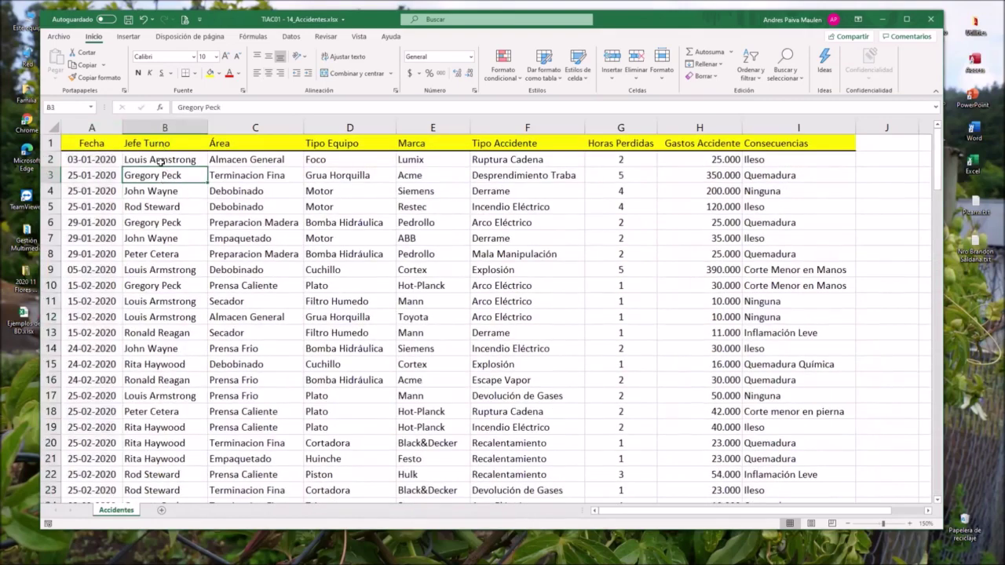
{"action": "left_click_drag", "start_coordinate": [159, 160], "coordinate": [155, 443]}
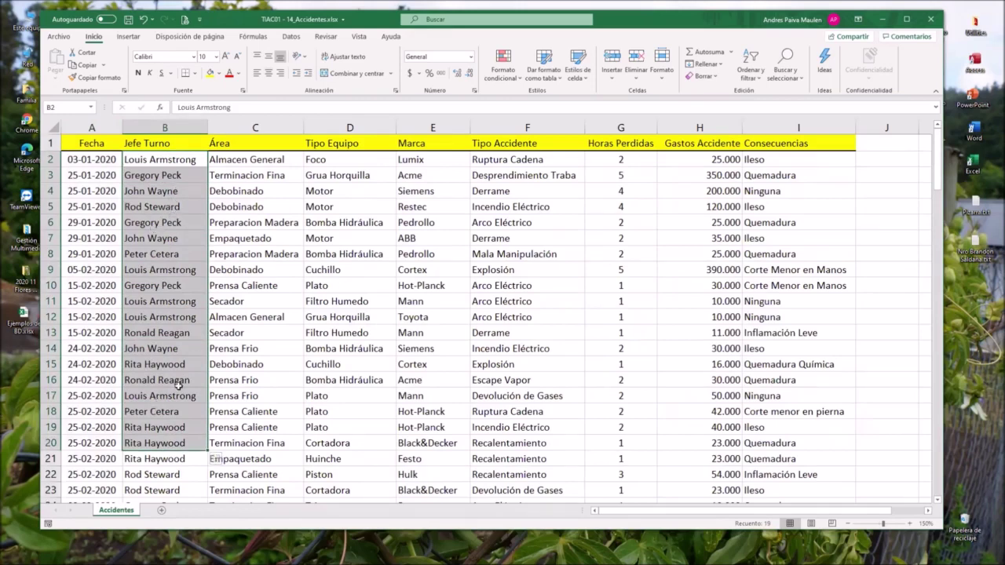
{"action": "scroll", "coordinate": [125, 431], "scroll_direction": "down", "scroll_amount": 1}
{"action": "scroll", "coordinate": [179, 306], "scroll_direction": "up", "scroll_amount": 1}
{"action": "left_click", "coordinate": [77, 161]}
{"action": "left_click", "coordinate": [159, 160]}
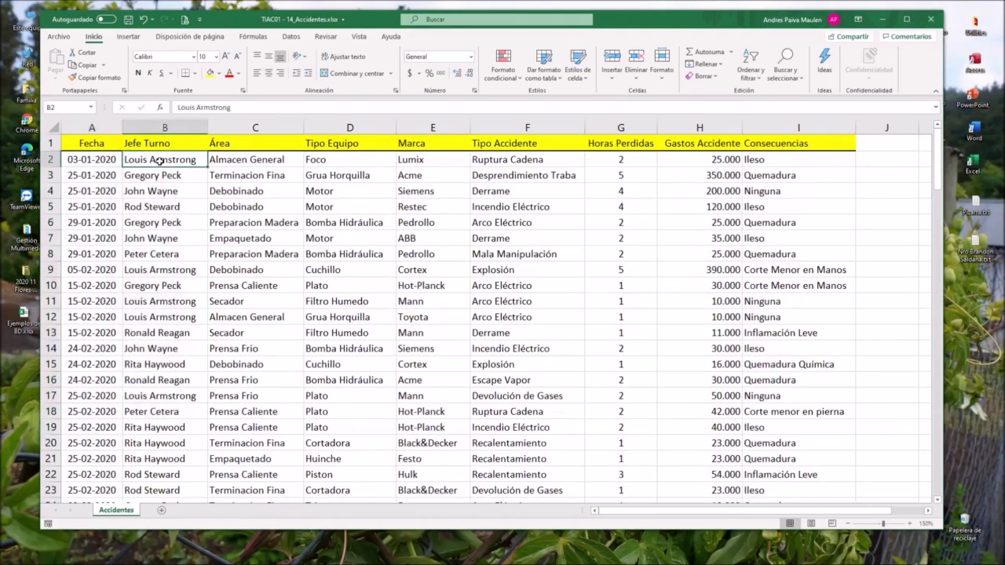
{"action": "left_click", "coordinate": [224, 161]}
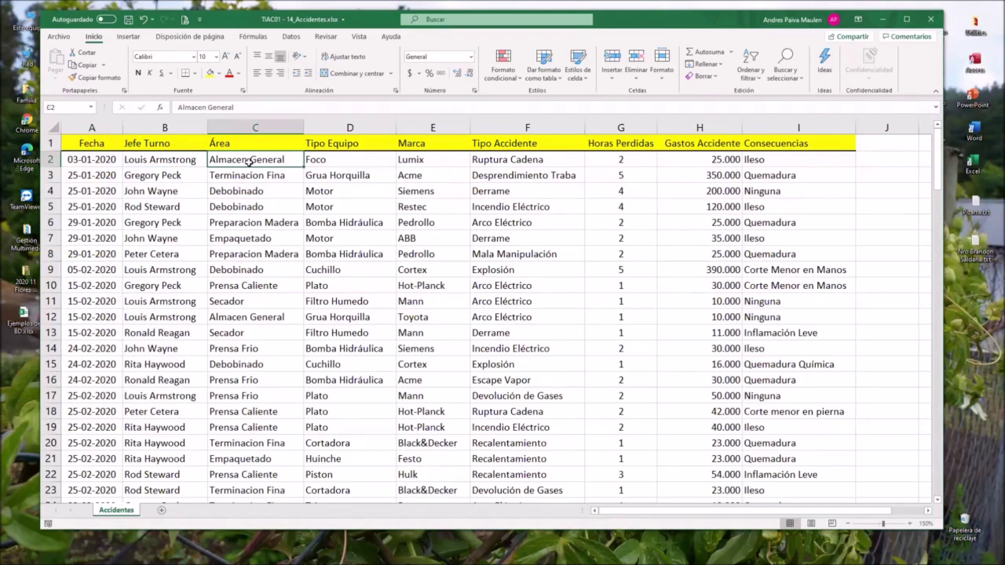
{"action": "key", "text": "Up"}
{"action": "key", "text": "ctrl+shift+Down"}
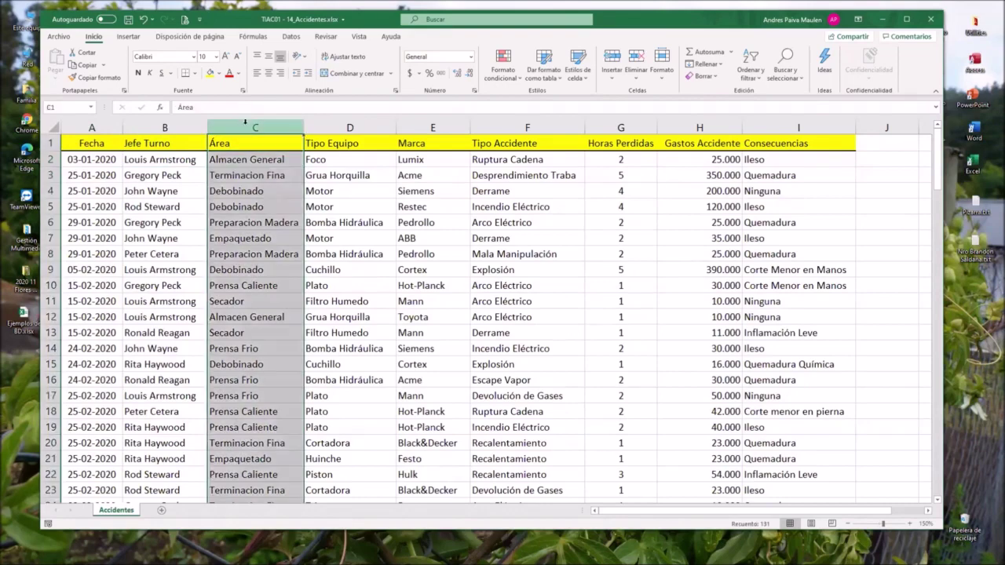
{"action": "scroll", "coordinate": [259, 231], "scroll_direction": "down", "scroll_amount": 2}
{"action": "scroll", "coordinate": [259, 231], "scroll_direction": "down", "scroll_amount": 4}
{"action": "scroll", "coordinate": [259, 231], "scroll_direction": "down", "scroll_amount": 10}
{"action": "scroll", "coordinate": [259, 233], "scroll_direction": "down", "scroll_amount": 5}
{"action": "scroll", "coordinate": [259, 233], "scroll_direction": "down", "scroll_amount": 2}
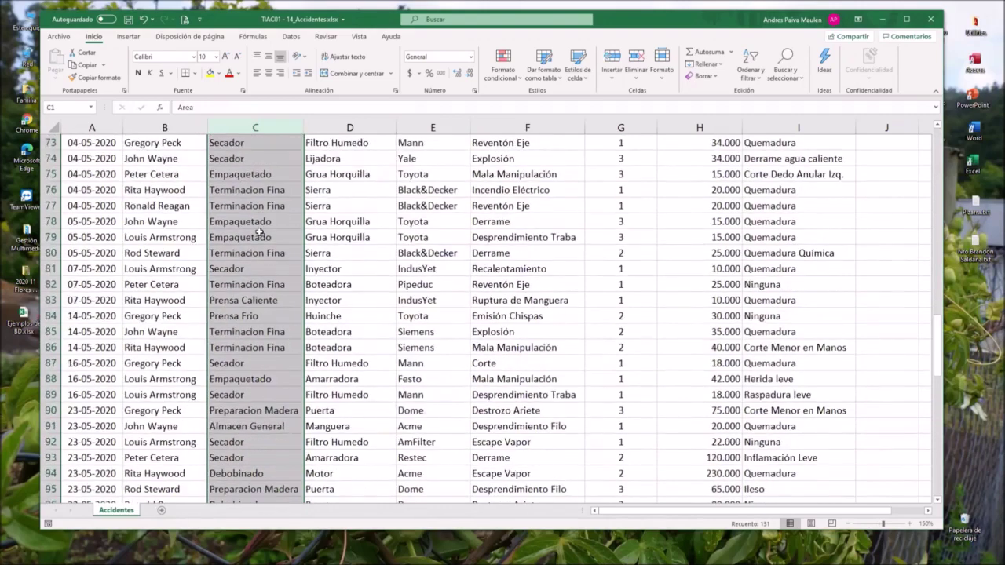
{"action": "scroll", "coordinate": [259, 232], "scroll_direction": "down", "scroll_amount": 6}
{"action": "scroll", "coordinate": [259, 232], "scroll_direction": "down", "scroll_amount": 4}
{"action": "scroll", "coordinate": [259, 233], "scroll_direction": "down", "scroll_amount": 4}
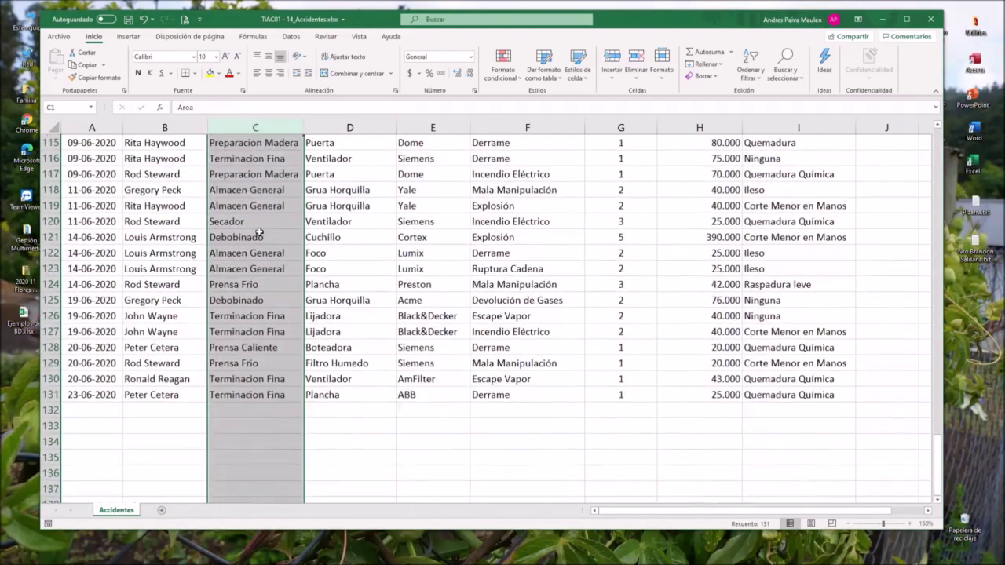
{"action": "scroll", "coordinate": [259, 232], "scroll_direction": "up", "scroll_amount": 8}
{"action": "scroll", "coordinate": [259, 232], "scroll_direction": "up", "scroll_amount": 9}
{"action": "scroll", "coordinate": [259, 232], "scroll_direction": "up", "scroll_amount": 11}
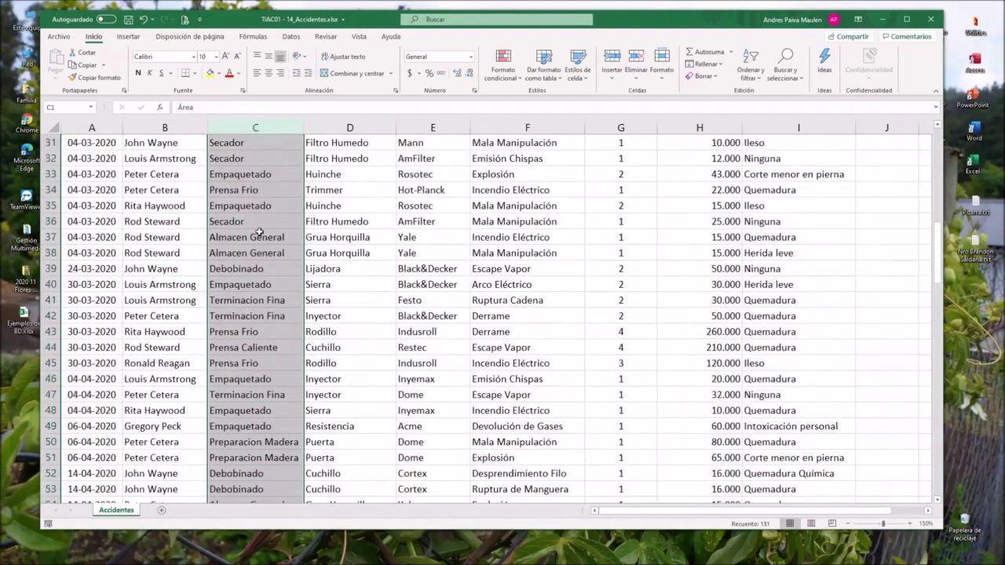
{"action": "scroll", "coordinate": [259, 232], "scroll_direction": "up", "scroll_amount": 10}
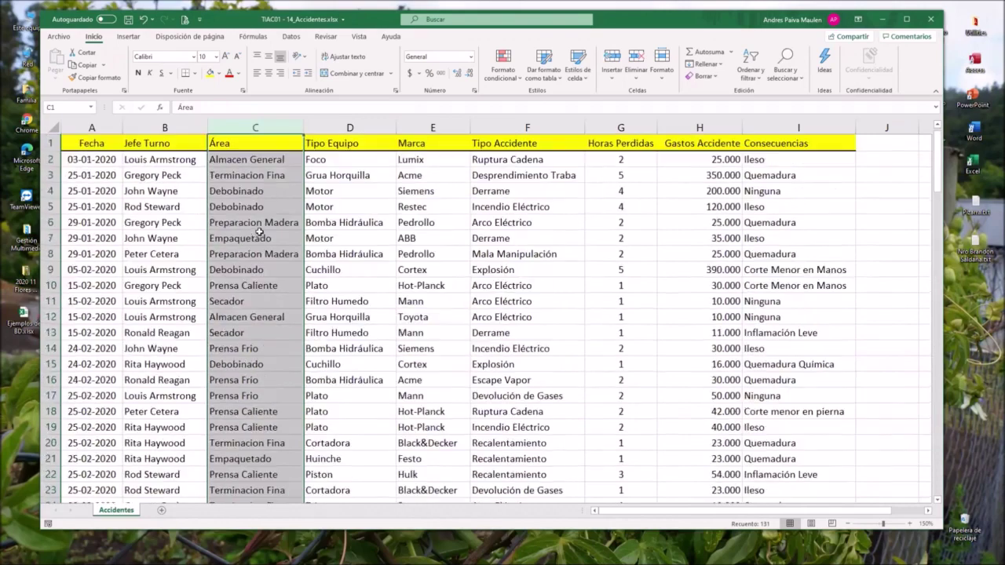
{"action": "left_click", "coordinate": [271, 159]}
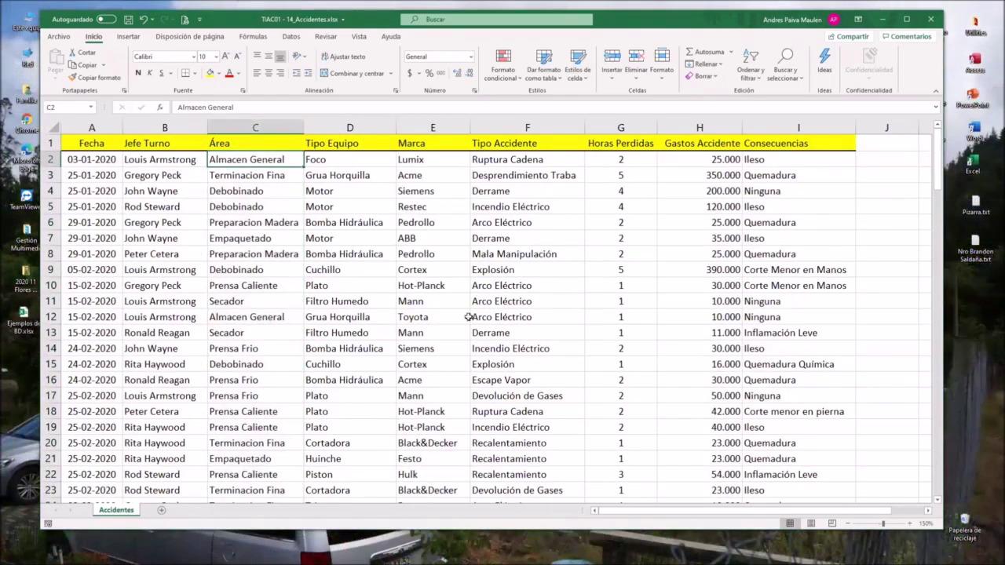
{"action": "left_click", "coordinate": [261, 127]}
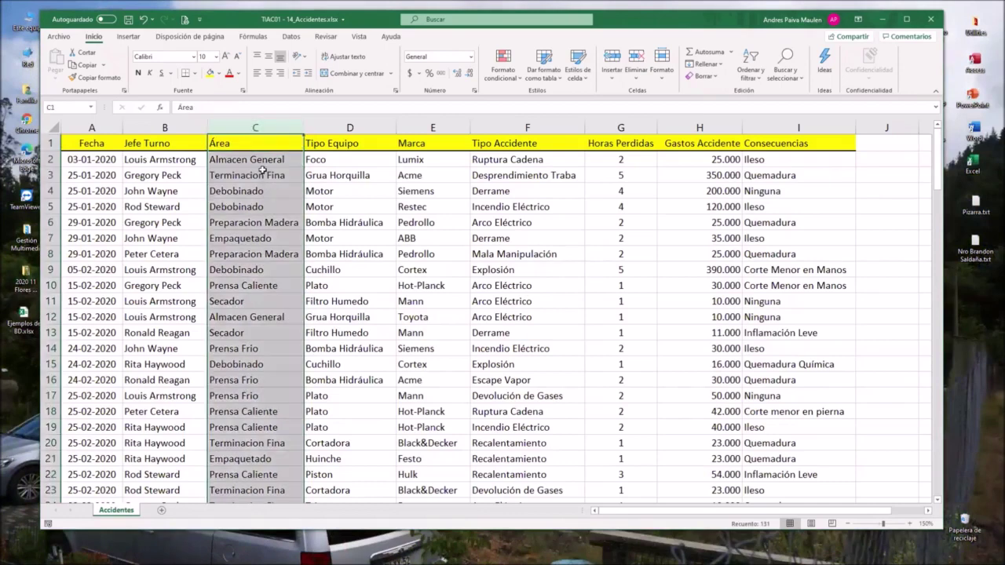
{"action": "left_click", "coordinate": [322, 194]}
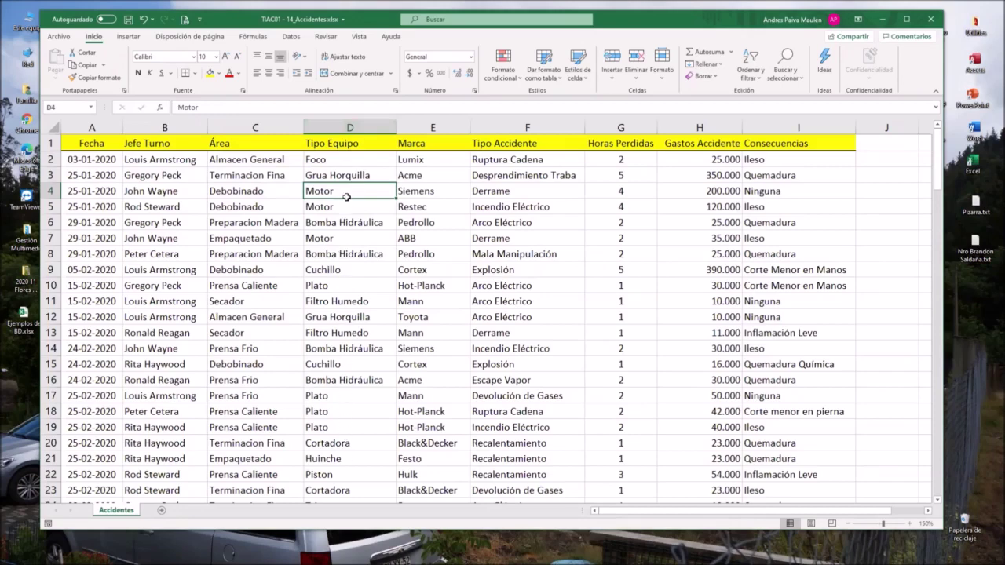
{"action": "left_click", "coordinate": [439, 129]}
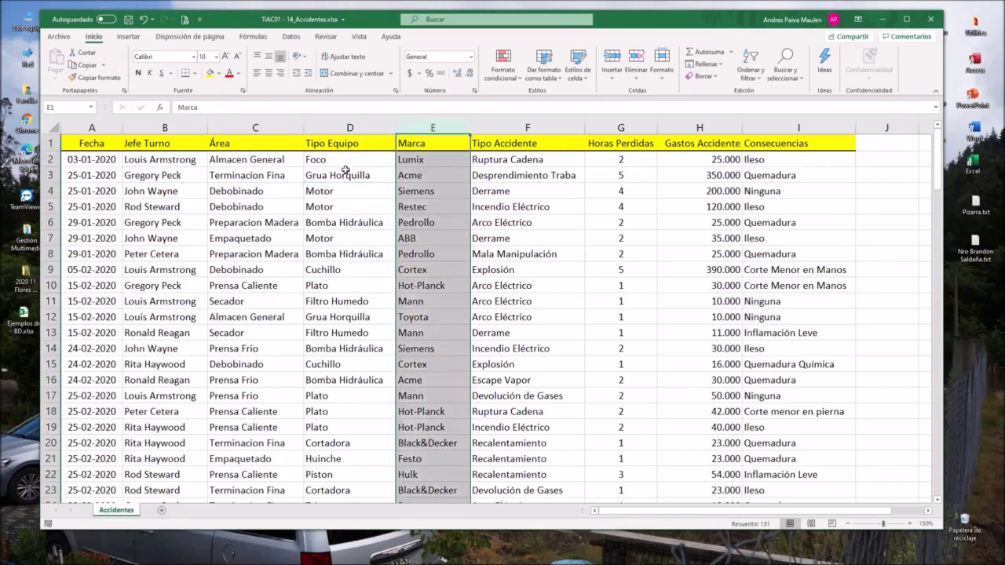
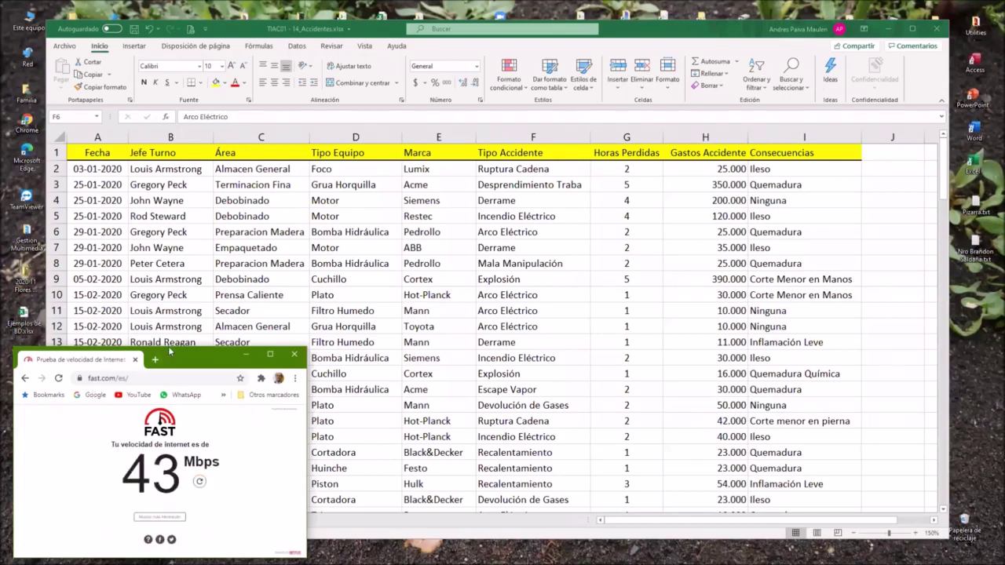
- Rerun the Fast.com speed test four times, then return to the Accidentes workbook
{"action": "left_click", "coordinate": [201, 478]}
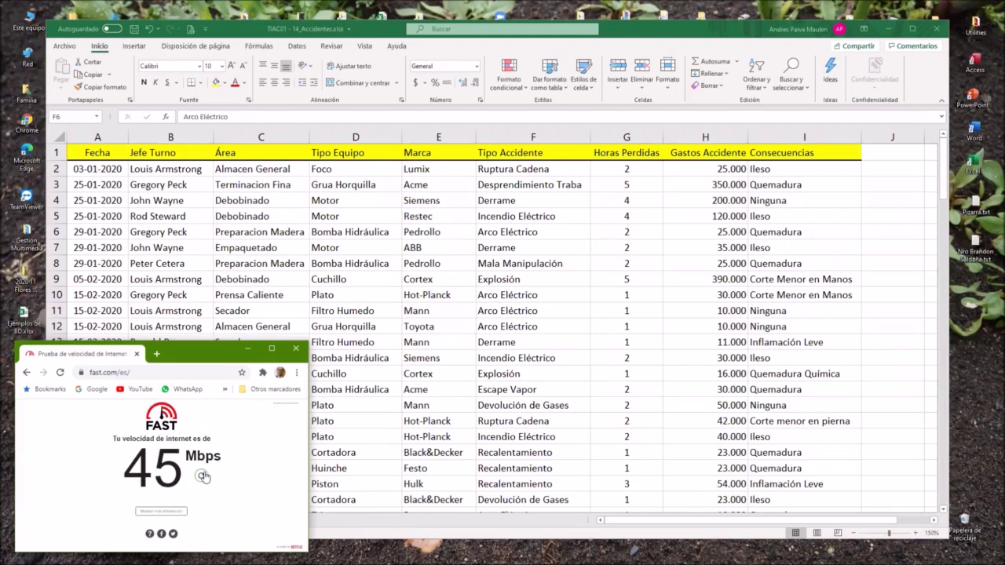
{"action": "left_click", "coordinate": [202, 476]}
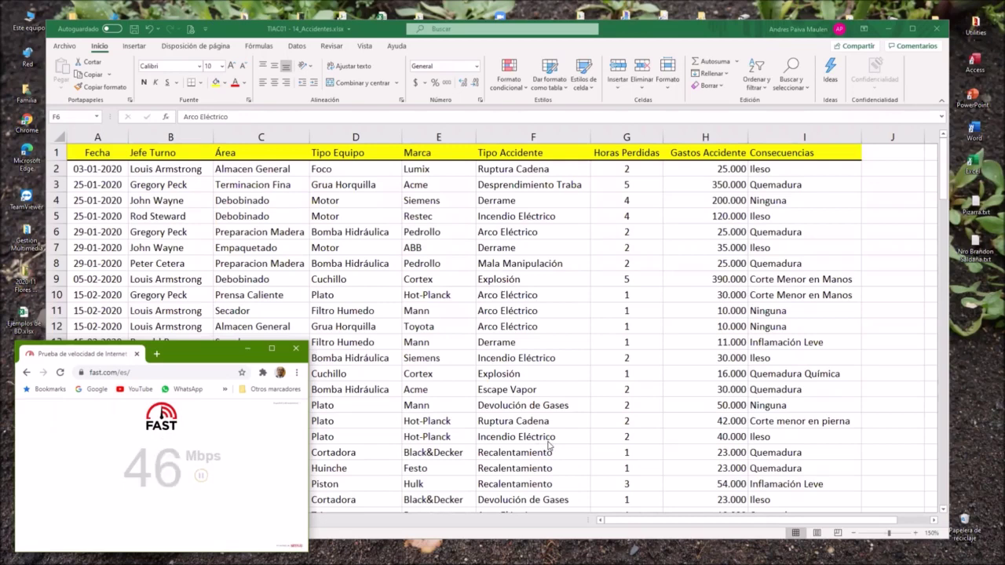
{"action": "left_click", "coordinate": [201, 476]}
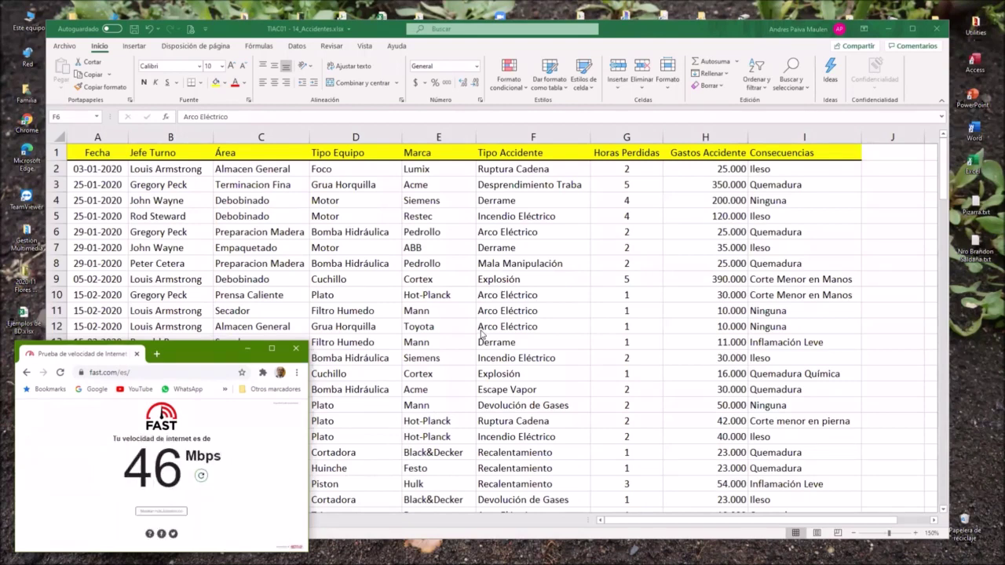
{"action": "left_click", "coordinate": [201, 475]}
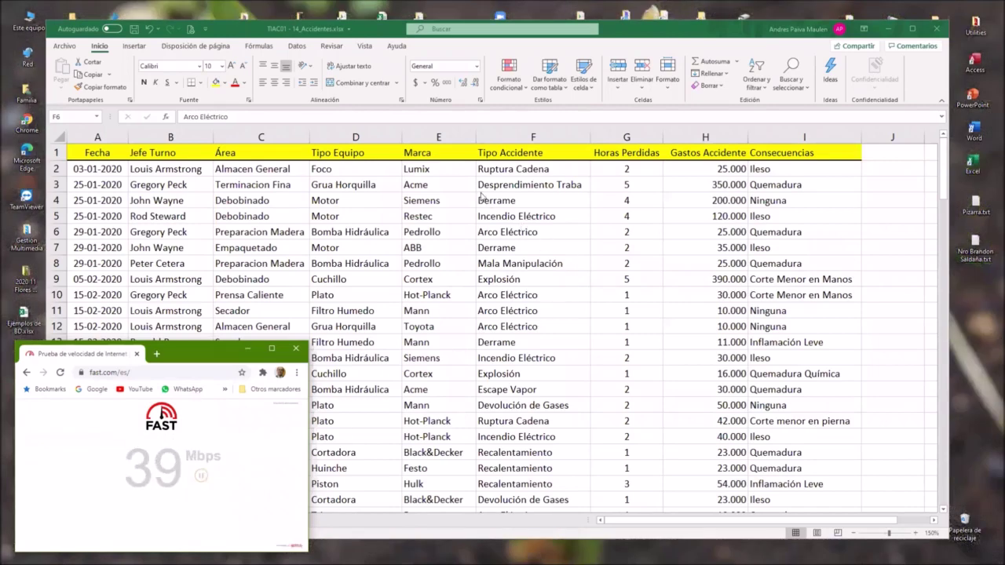
{"action": "left_click", "coordinate": [522, 147]}
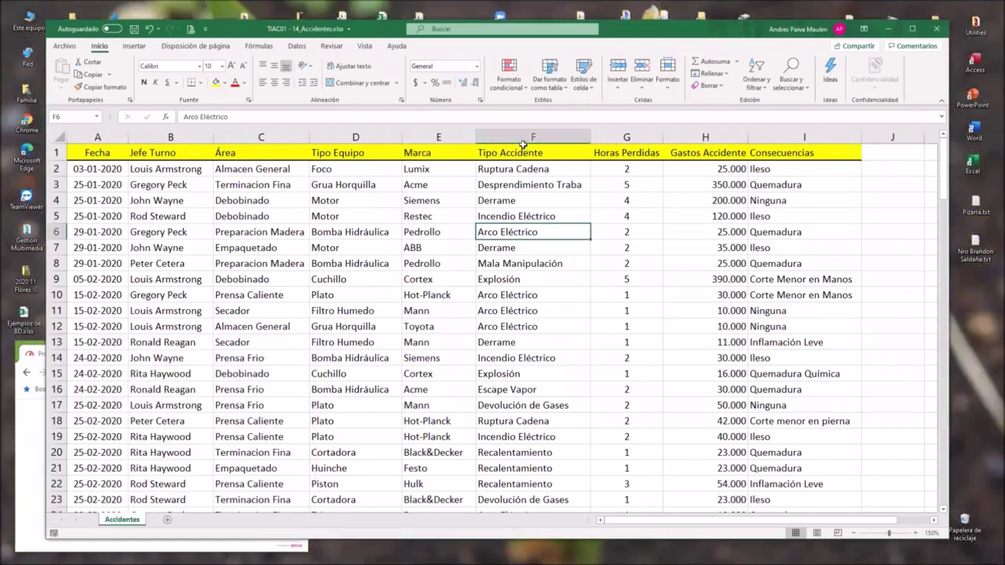
- Select the Tipo Accidente column F and scroll down through its rows
{"action": "left_click", "coordinate": [522, 138]}
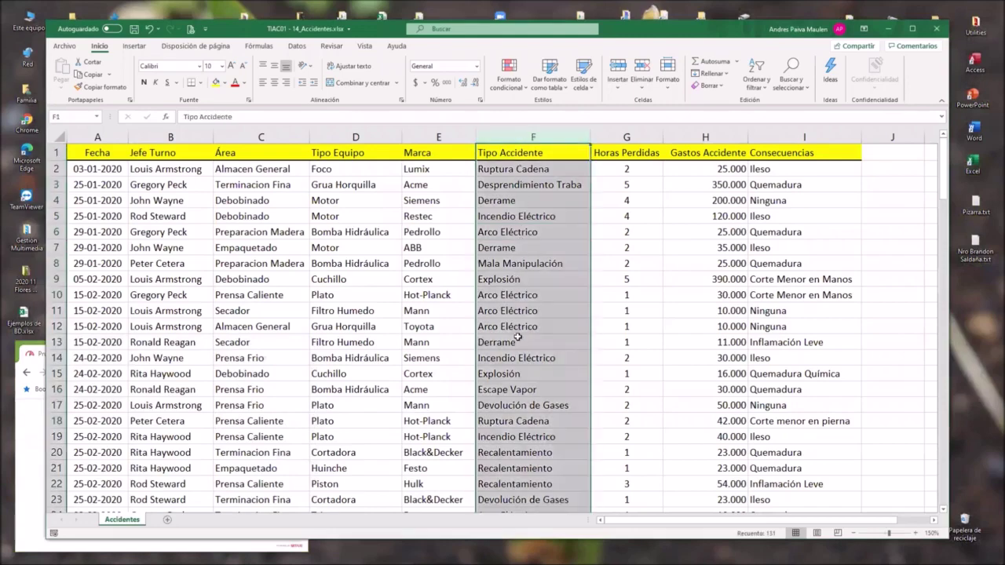
{"action": "scroll", "coordinate": [517, 337], "scroll_direction": "down", "scroll_amount": 1}
{"action": "scroll", "coordinate": [517, 338], "scroll_direction": "down", "scroll_amount": 2}
{"action": "scroll", "coordinate": [517, 338], "scroll_direction": "down", "scroll_amount": 8}
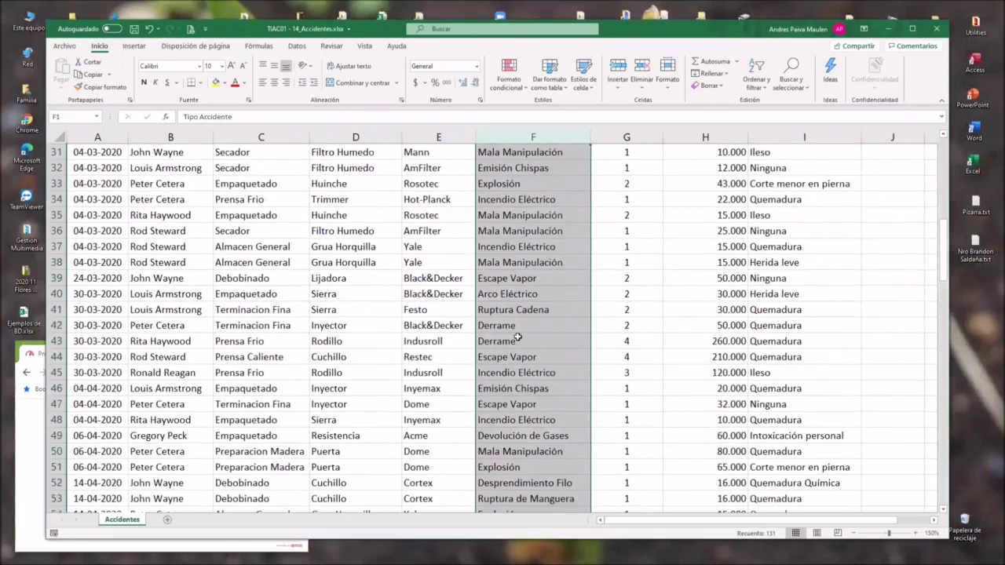
{"action": "scroll", "coordinate": [517, 338], "scroll_direction": "down", "scroll_amount": 14}
{"action": "scroll", "coordinate": [517, 337], "scroll_direction": "down", "scroll_amount": 1}
{"action": "scroll", "coordinate": [517, 337], "scroll_direction": "down", "scroll_amount": 8}
{"action": "scroll", "coordinate": [517, 337], "scroll_direction": "down", "scroll_amount": 4}
{"action": "scroll", "coordinate": [517, 338], "scroll_direction": "down", "scroll_amount": 3}
{"action": "scroll", "coordinate": [517, 337], "scroll_direction": "up", "scroll_amount": 3}
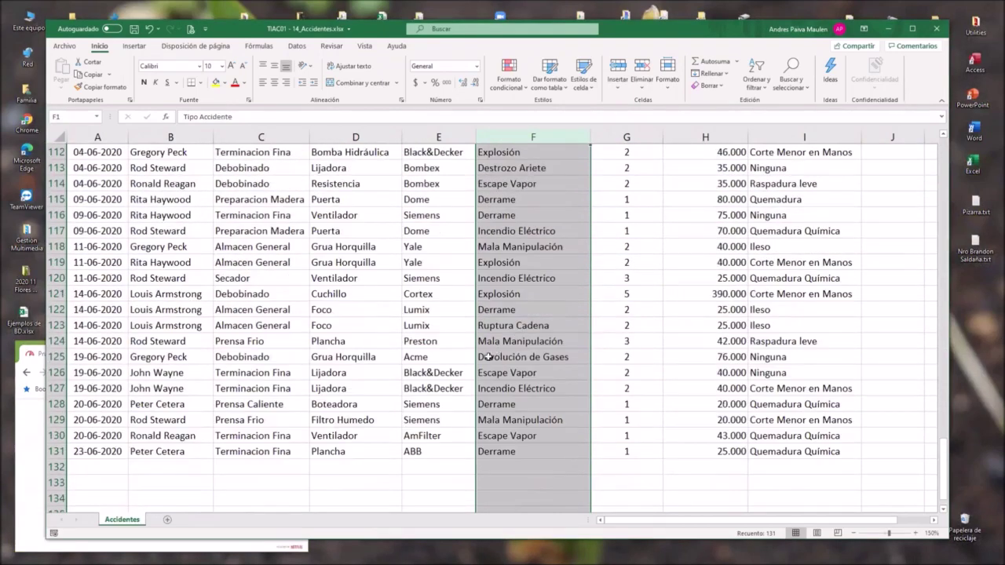
- Rerun the speed test, then go back to the top of the Accidentes sheet
{"action": "left_click", "coordinate": [39, 491]}
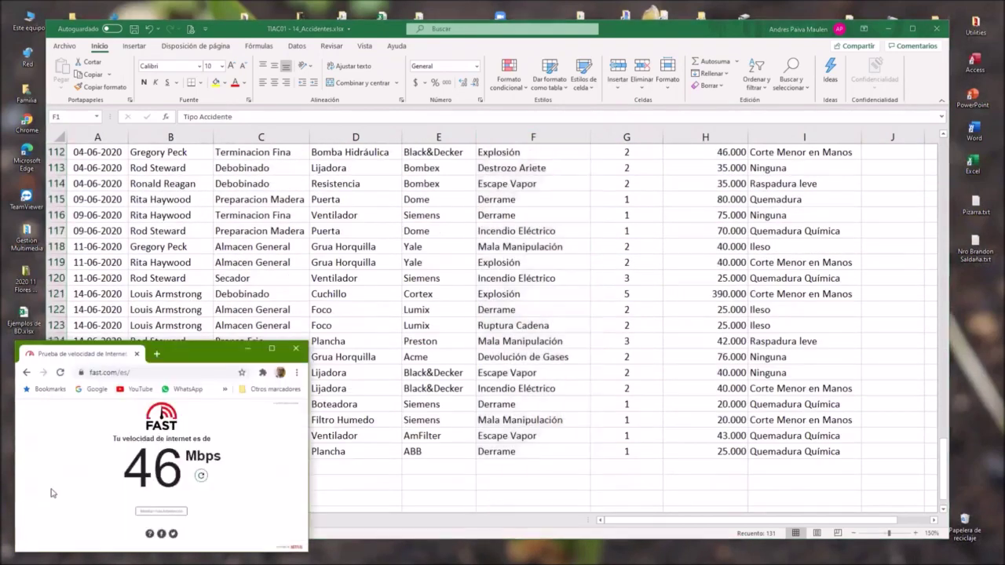
{"action": "left_click", "coordinate": [203, 480]}
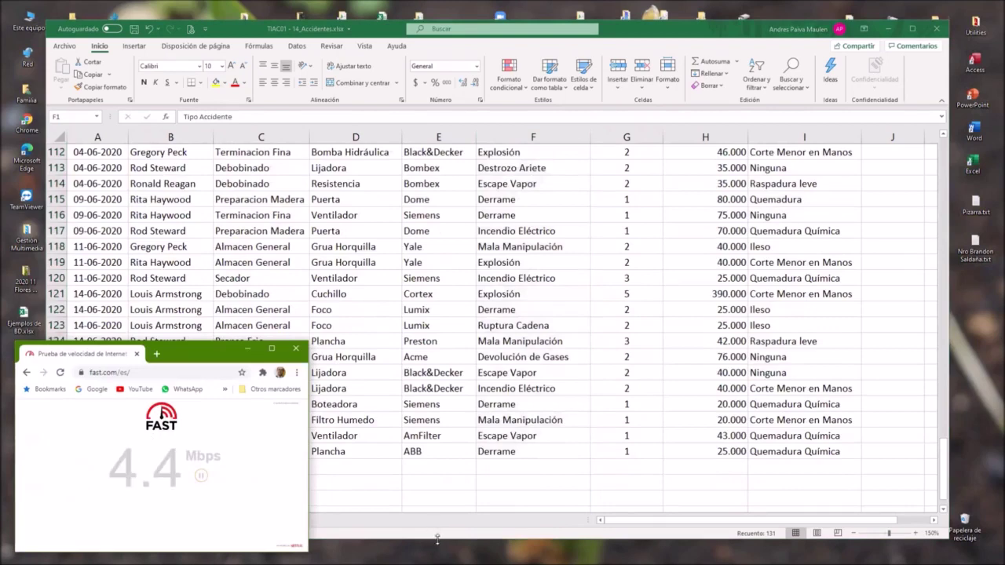
{"action": "left_click", "coordinate": [520, 355]}
{"action": "scroll", "coordinate": [520, 356], "scroll_direction": "up", "scroll_amount": 3}
{"action": "scroll", "coordinate": [520, 356], "scroll_direction": "up", "scroll_amount": 7}
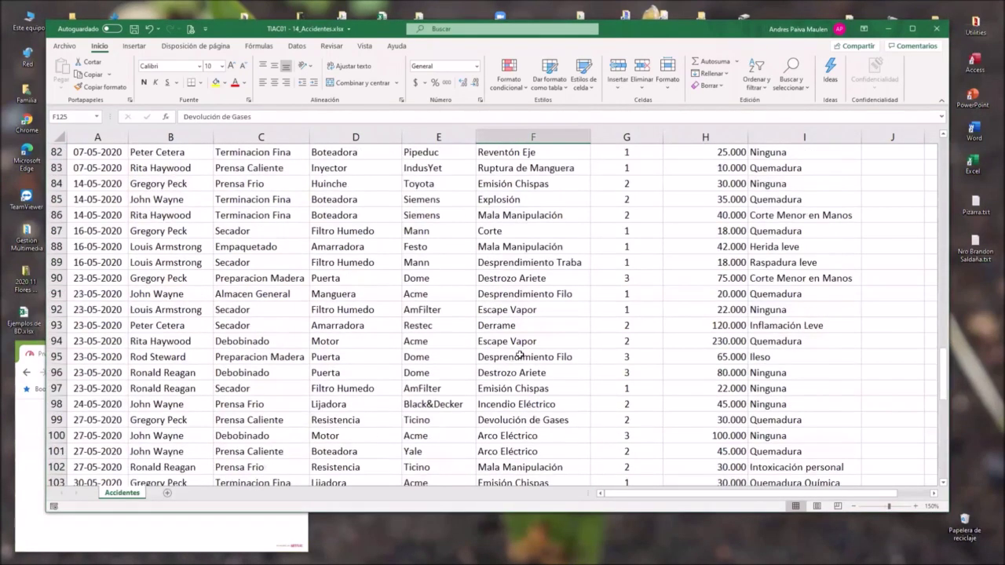
{"action": "scroll", "coordinate": [520, 355], "scroll_direction": "up", "scroll_amount": 15}
{"action": "scroll", "coordinate": [639, 170], "scroll_direction": "up", "scroll_amount": 3}
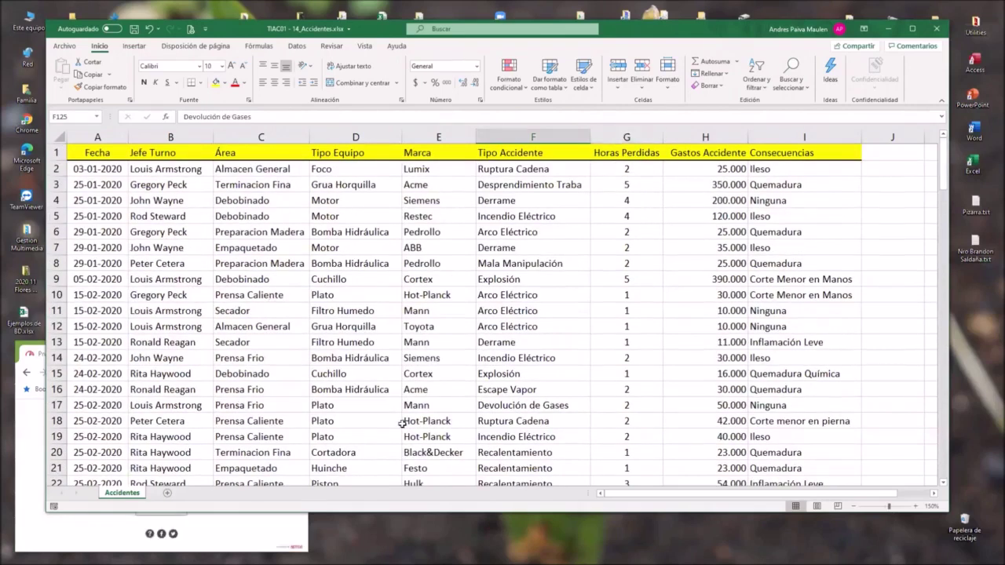
- Select the first Horas Perdidas values from G2 downward, then cell G9
{"action": "left_click", "coordinate": [645, 171]}
{"action": "left_click_drag", "start_coordinate": [646, 171], "coordinate": [628, 263]}
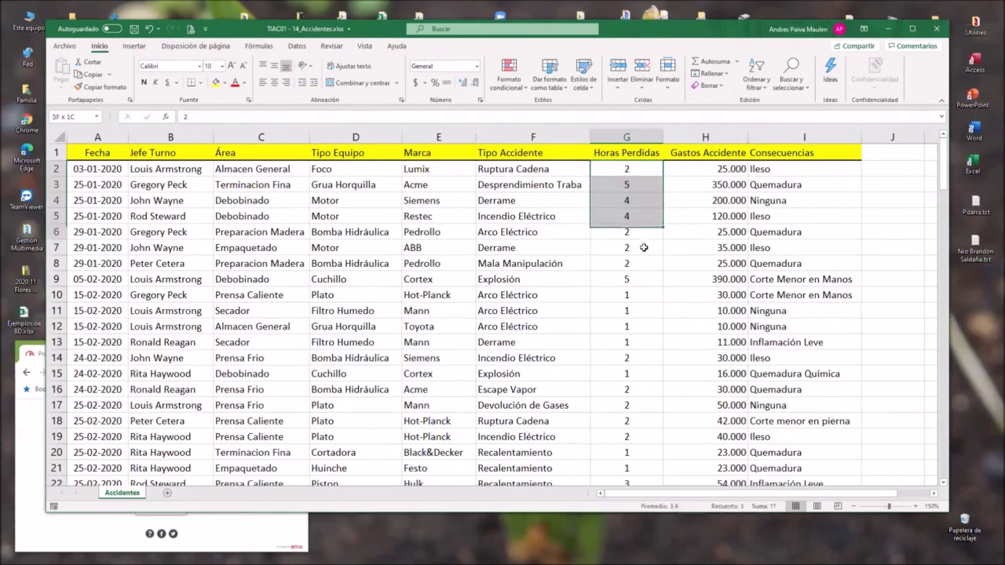
{"action": "left_click", "coordinate": [628, 276]}
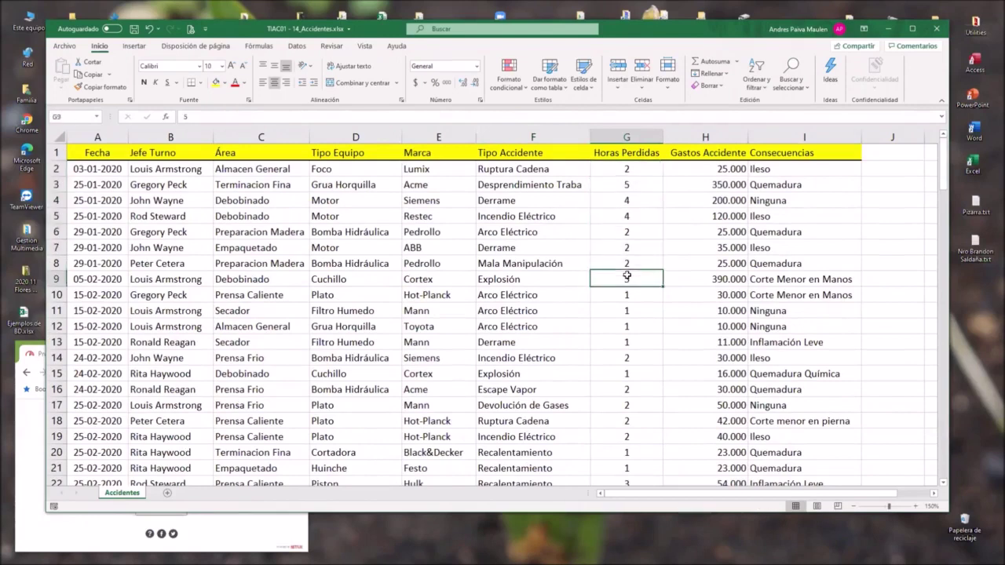
- Rerun the Fast.com speed test twice, leaving it showing 46 Mbps over the workbook
{"action": "left_click", "coordinate": [217, 529]}
{"action": "left_click", "coordinate": [201, 476]}
{"action": "key", "text": "alt+Tab"}
{"action": "left_click", "coordinate": [226, 530]}
{"action": "left_click", "coordinate": [201, 477]}
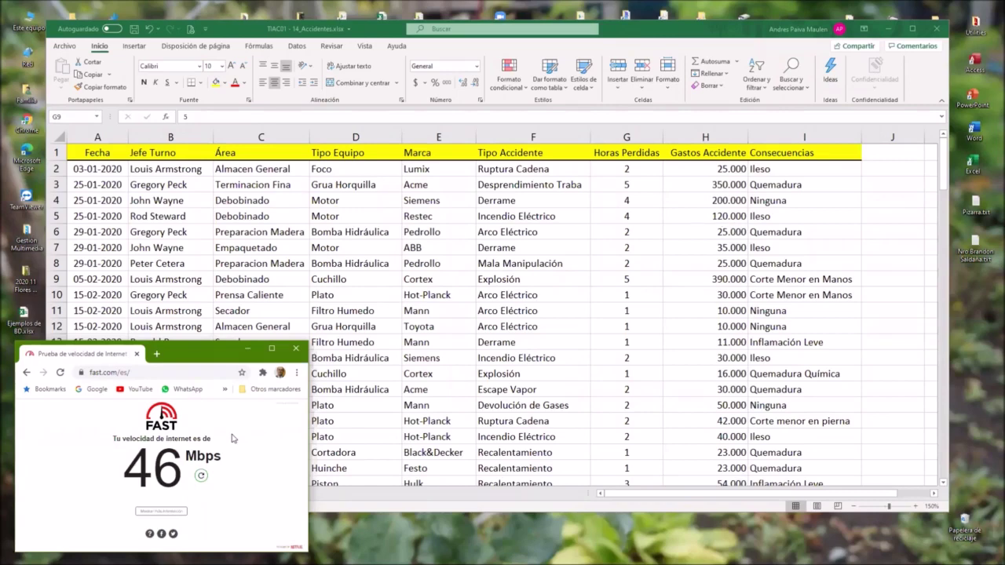
{"action": "left_click", "coordinate": [199, 476]}
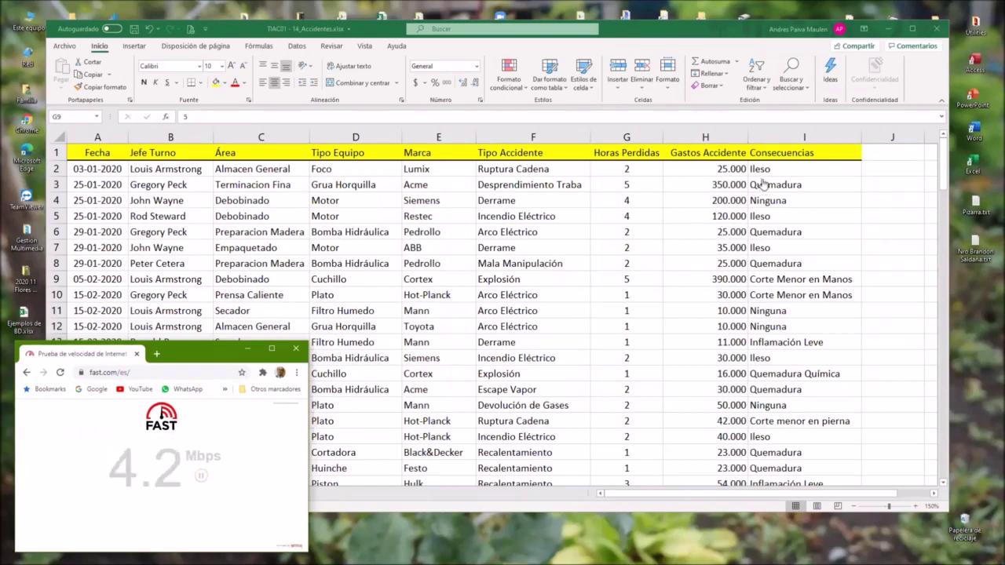
{"action": "key", "text": "alt+Tab"}
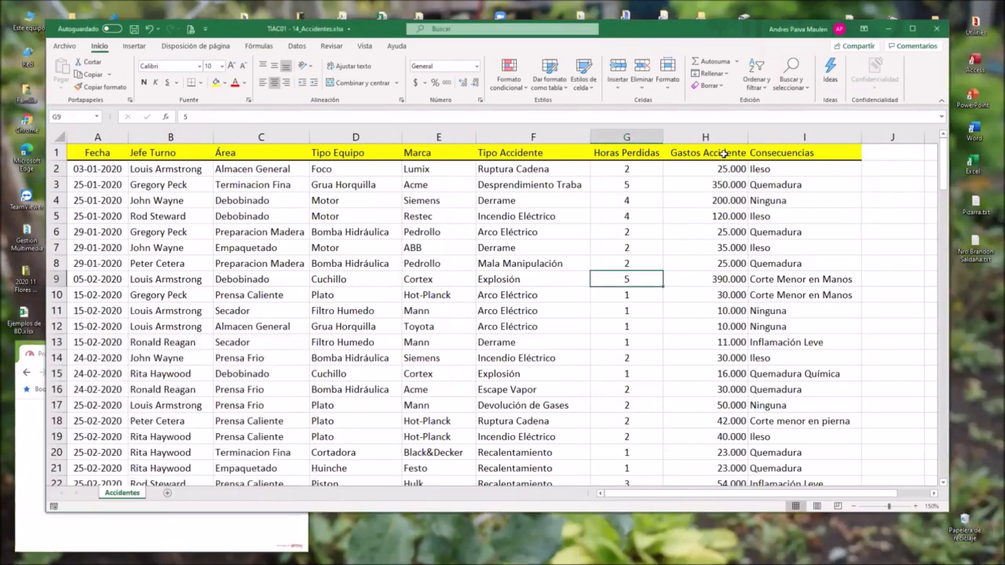
{"action": "left_click", "coordinate": [723, 153]}
{"action": "key", "text": "ctrl+shift+Down"}
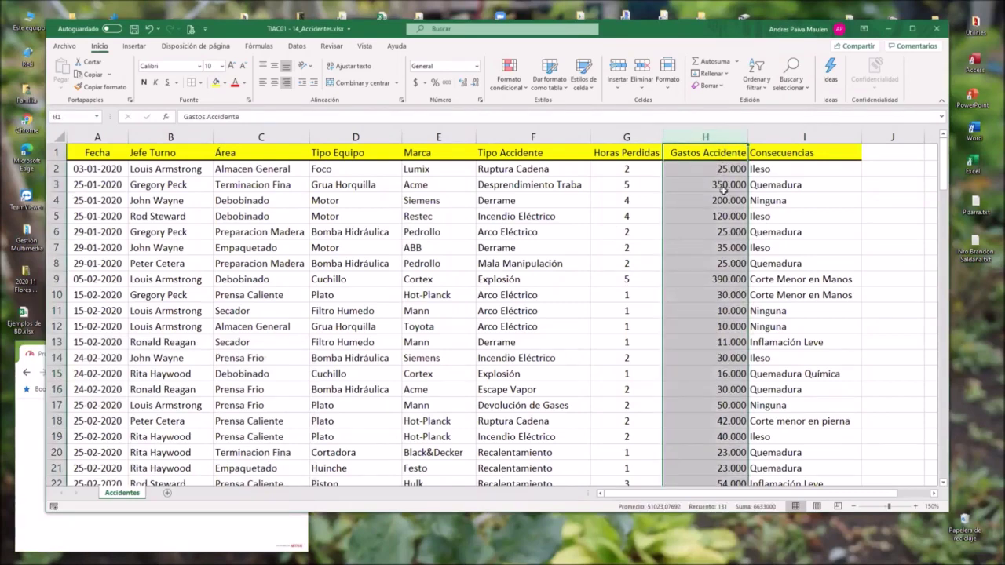
{"action": "left_click", "coordinate": [723, 278]}
{"action": "left_click", "coordinate": [241, 532]}
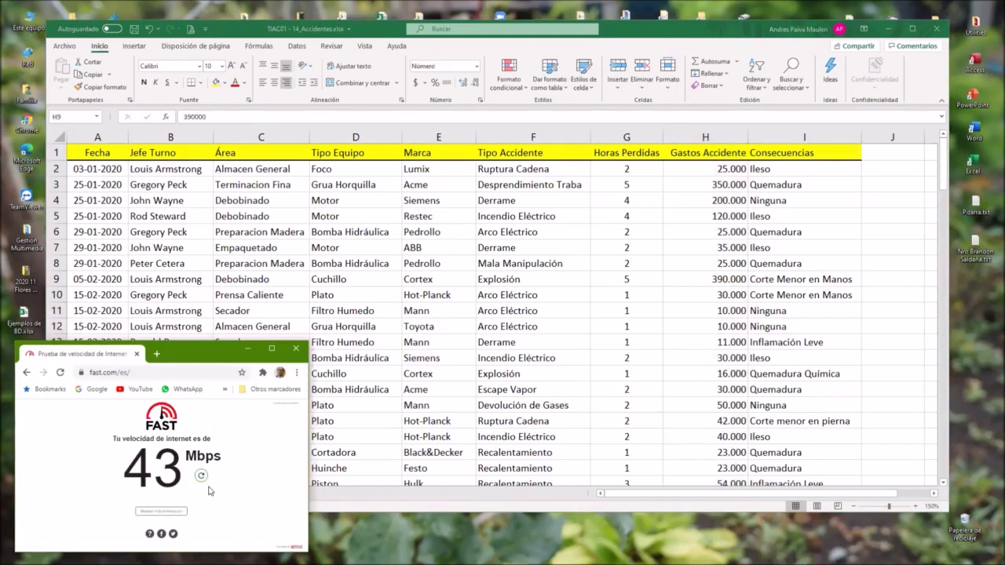
{"action": "left_click", "coordinate": [201, 474]}
{"action": "left_click", "coordinate": [686, 341]}
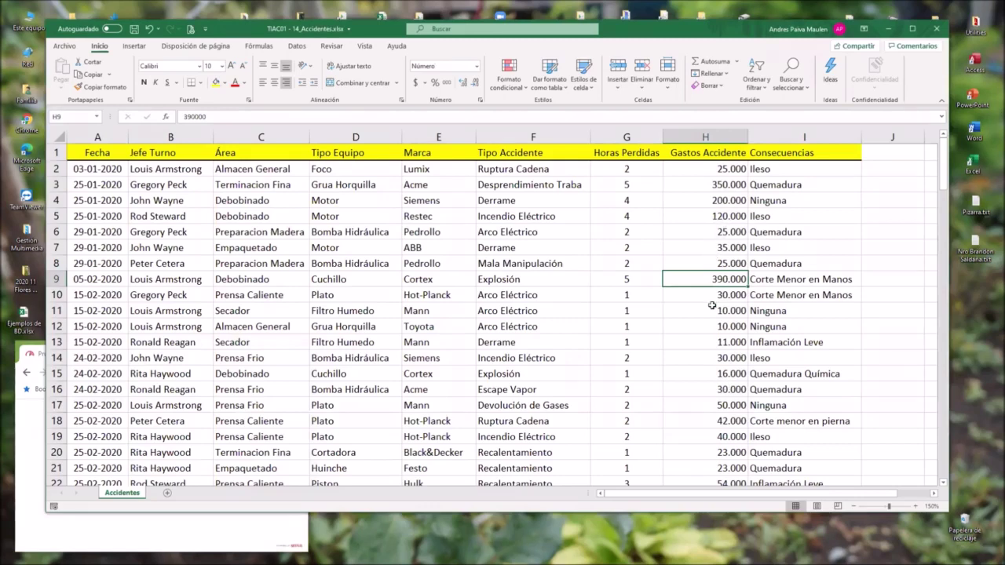
{"action": "left_click_drag", "start_coordinate": [705, 201], "coordinate": [725, 384]}
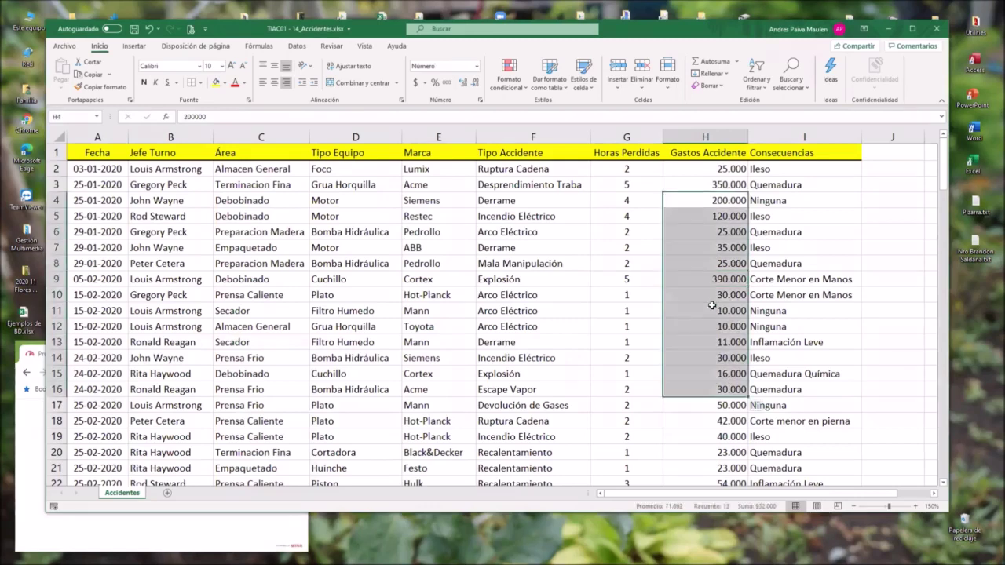
{"action": "left_click", "coordinate": [805, 136]}
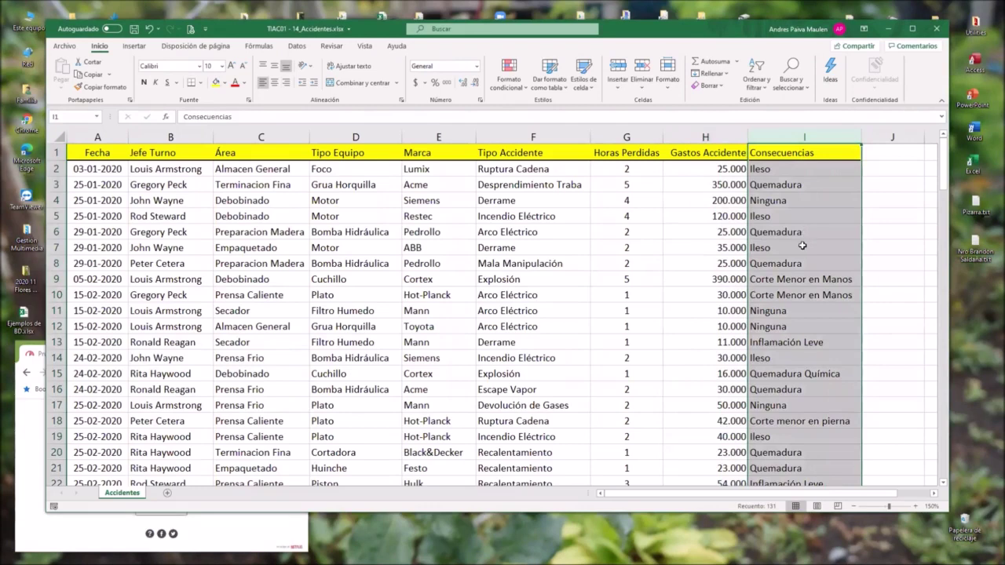
{"action": "scroll", "coordinate": [802, 246], "scroll_direction": "down", "scroll_amount": 1}
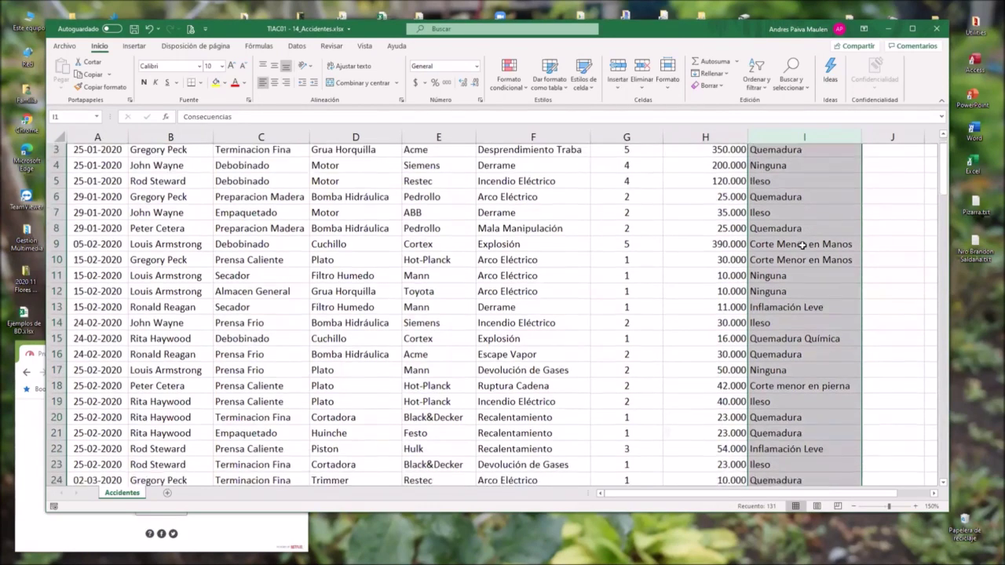
{"action": "scroll", "coordinate": [802, 246], "scroll_direction": "down", "scroll_amount": 7}
{"action": "scroll", "coordinate": [802, 246], "scroll_direction": "down", "scroll_amount": 1}
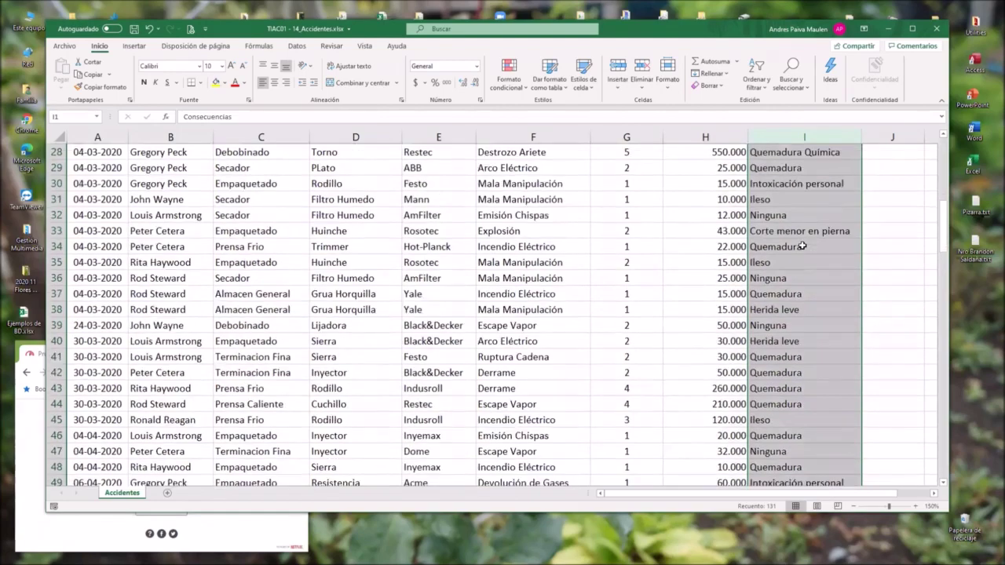
{"action": "scroll", "coordinate": [802, 246], "scroll_direction": "down", "scroll_amount": 1}
{"action": "scroll", "coordinate": [802, 246], "scroll_direction": "down", "scroll_amount": 12}
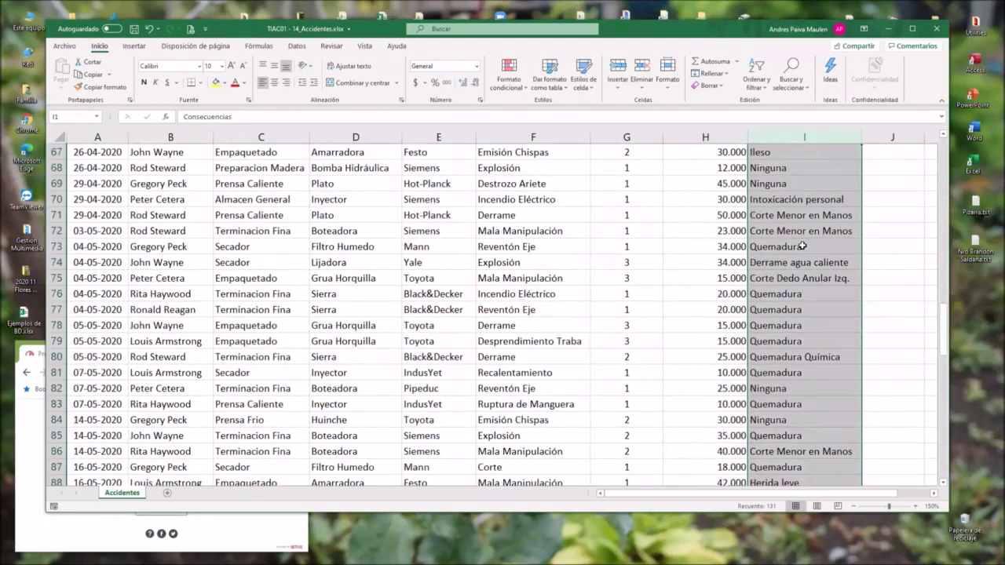
{"action": "scroll", "coordinate": [799, 248], "scroll_direction": "down", "scroll_amount": 7}
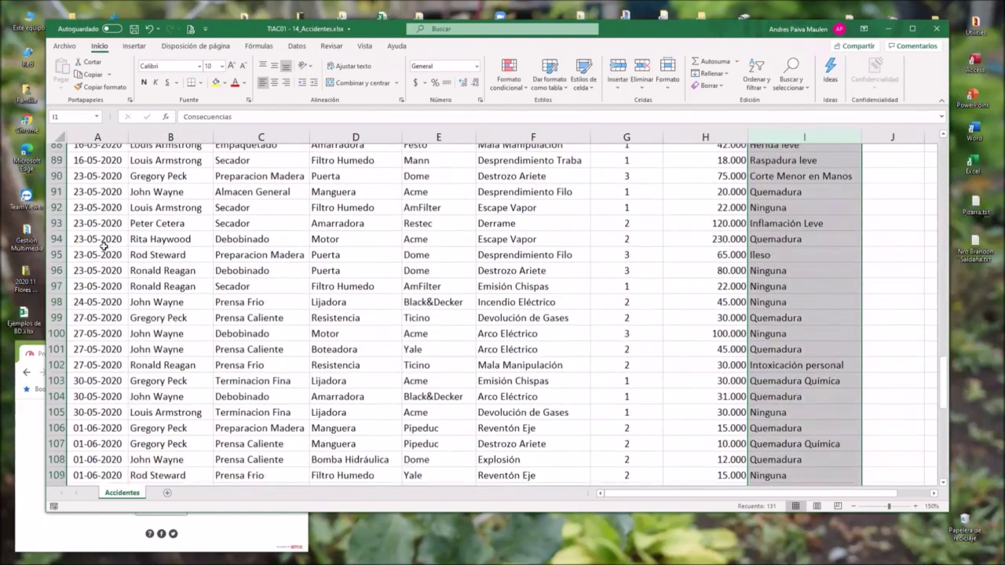
{"action": "scroll", "coordinate": [798, 250], "scroll_direction": "down", "scroll_amount": 10}
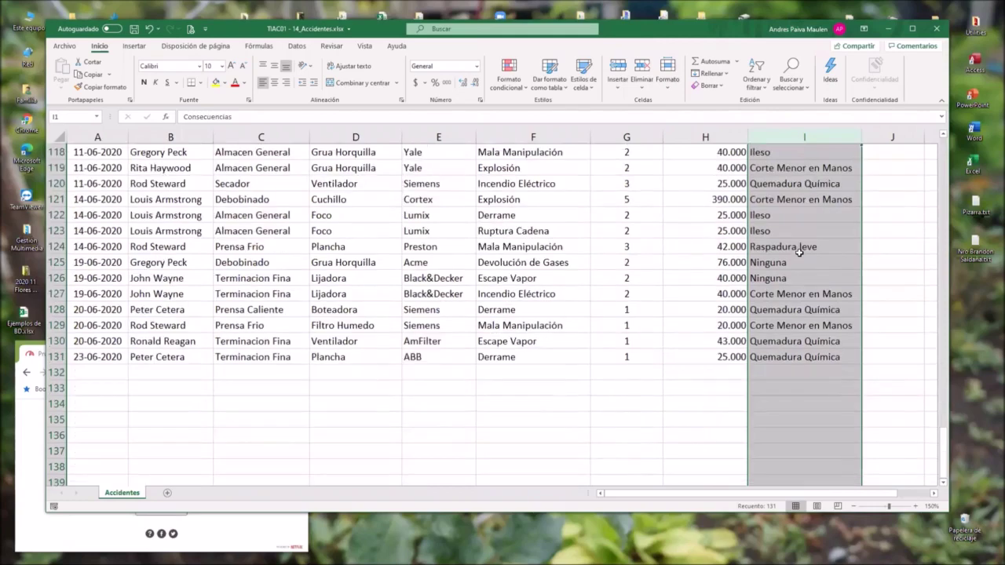
{"action": "scroll", "coordinate": [796, 245], "scroll_direction": "up", "scroll_amount": 5}
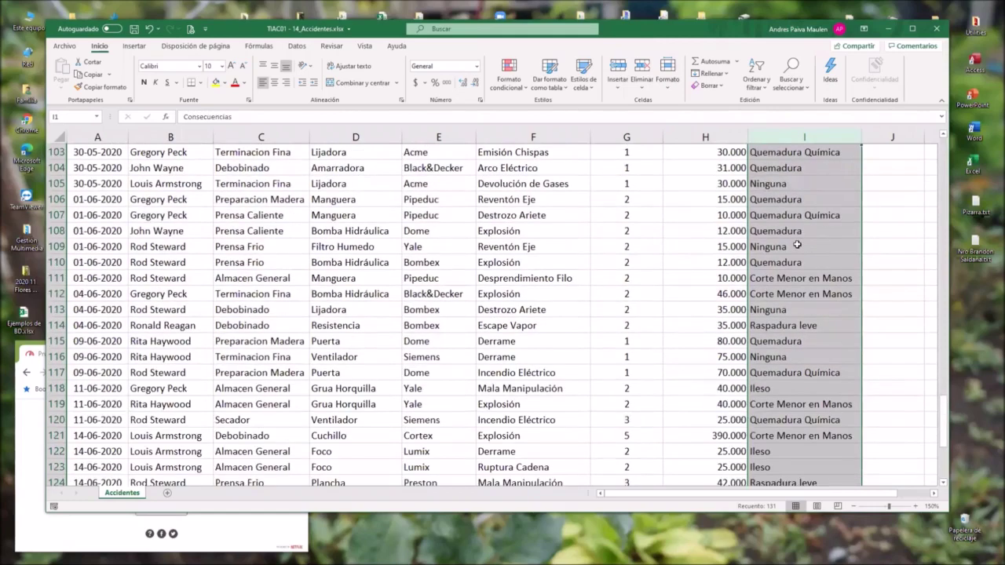
{"action": "scroll", "coordinate": [796, 245], "scroll_direction": "up", "scroll_amount": 20}
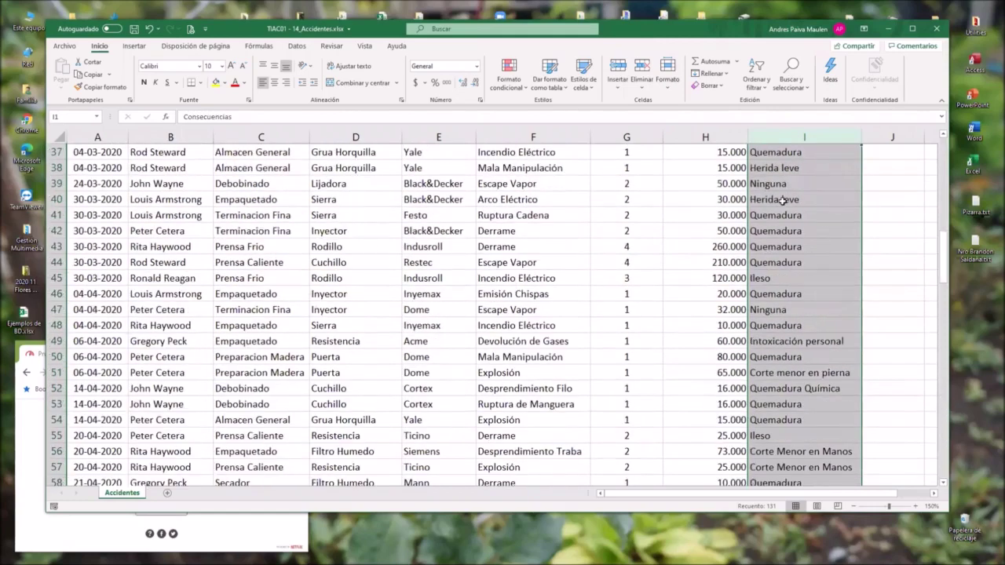
{"action": "scroll", "coordinate": [781, 196], "scroll_direction": "up", "scroll_amount": 12}
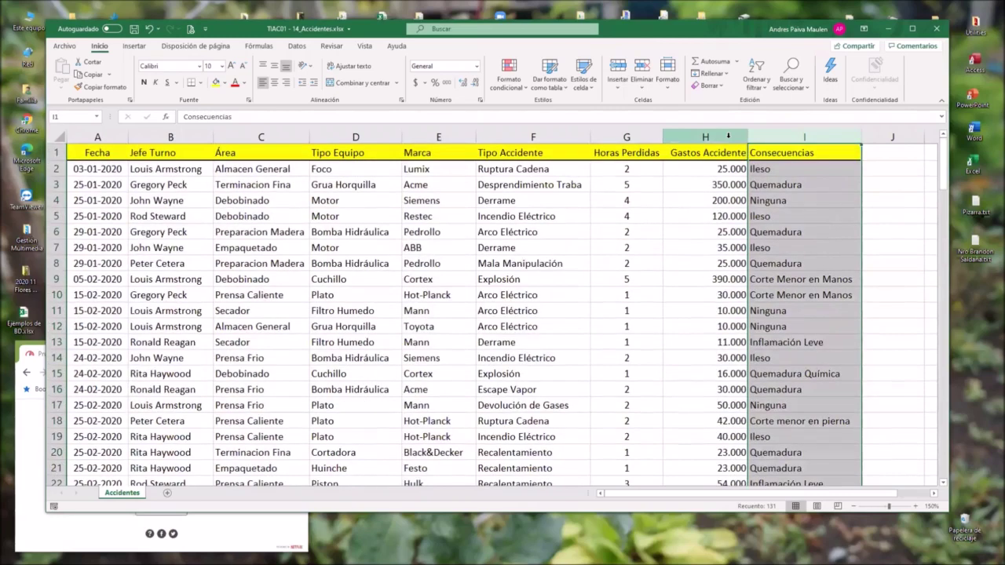
{"action": "left_click", "coordinate": [667, 136]}
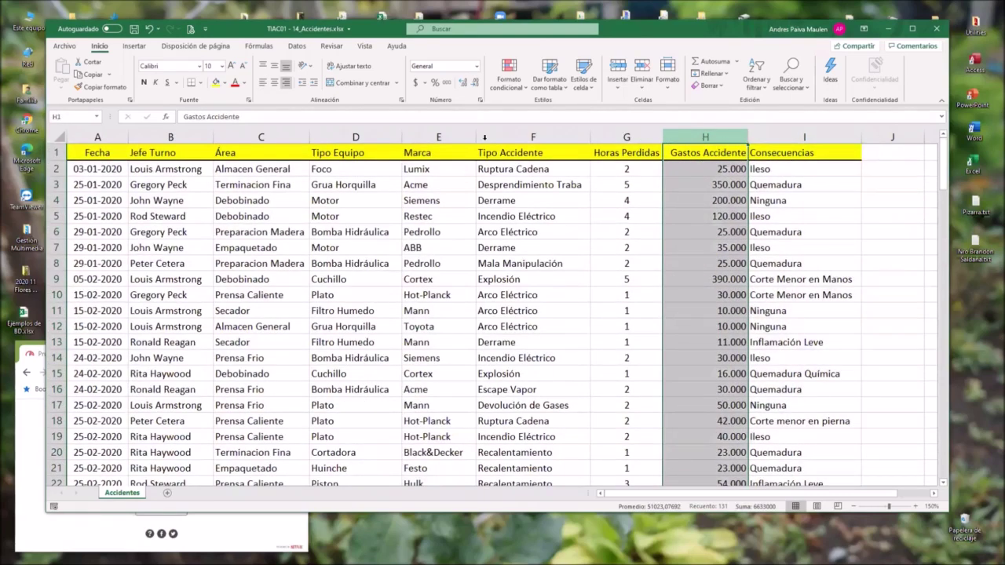
{"action": "left_click", "coordinate": [627, 136]}
{"action": "left_click", "coordinate": [438, 137]}
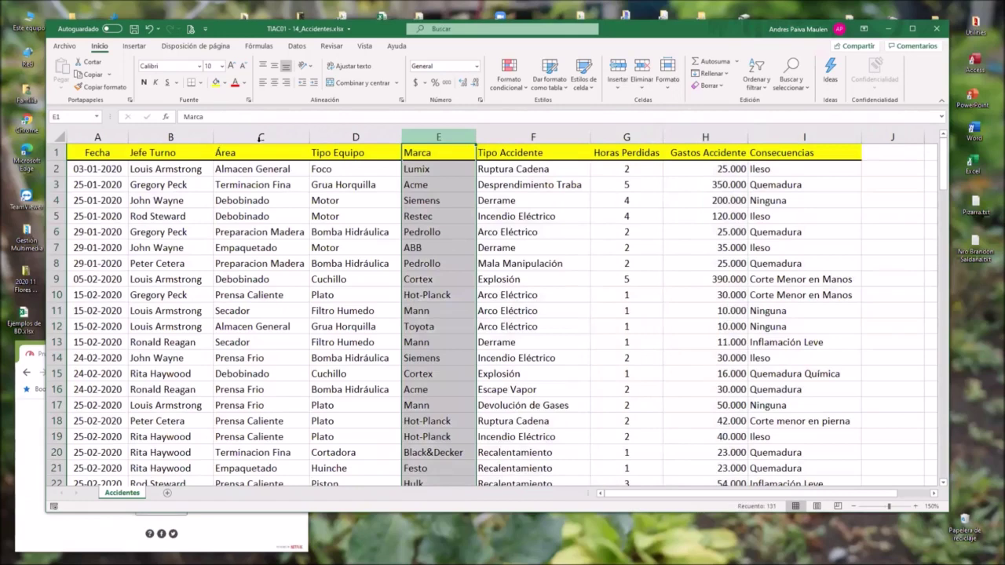
{"action": "key", "text": "Left"}
{"action": "key", "text": "ctrl+space"}
{"action": "key", "text": "Left"}
{"action": "key", "text": "ctrl+space"}
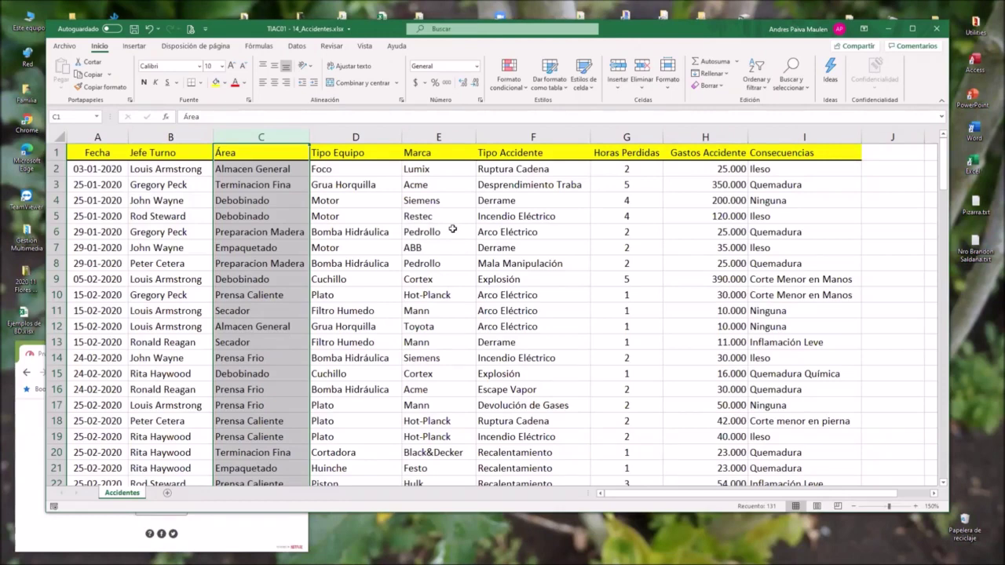
{"action": "left_click", "coordinate": [452, 228]}
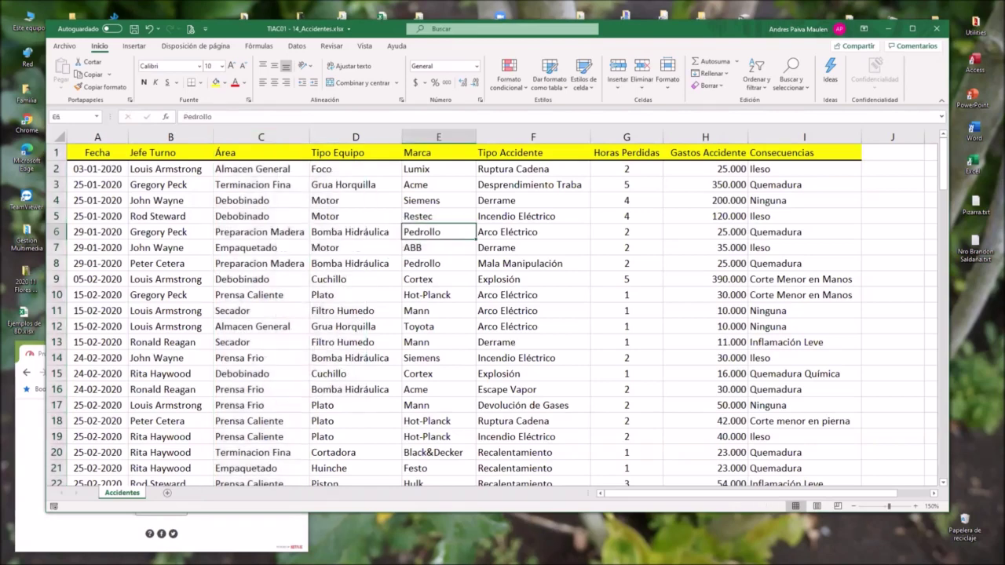
{"action": "mouse_move", "coordinate": [235, 561]}
{"action": "scroll", "coordinate": [441, 294], "scroll_direction": "down", "scroll_amount": 1}
{"action": "scroll", "coordinate": [441, 294], "scroll_direction": "down", "scroll_amount": 4}
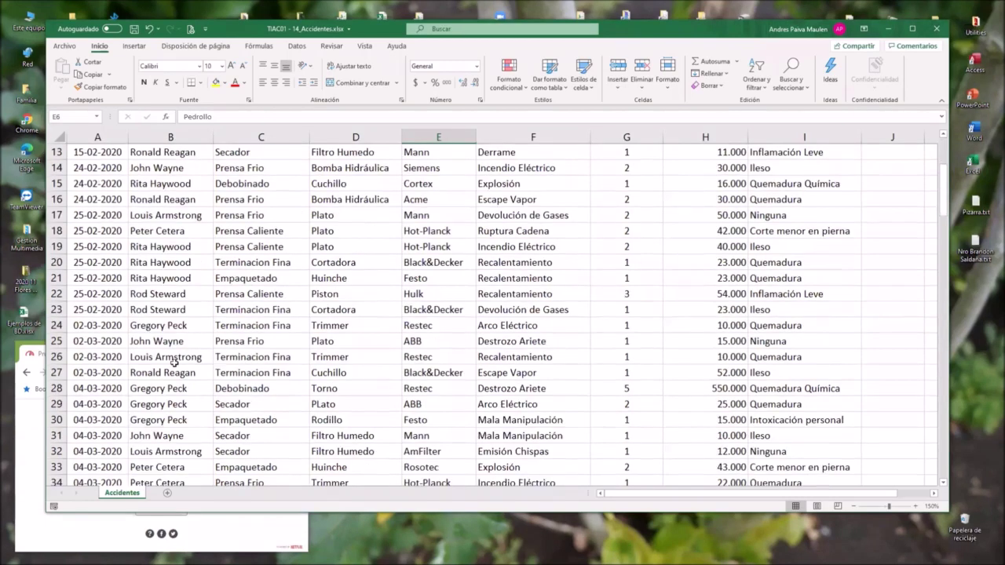
{"action": "scroll", "coordinate": [175, 361], "scroll_direction": "down", "scroll_amount": 20}
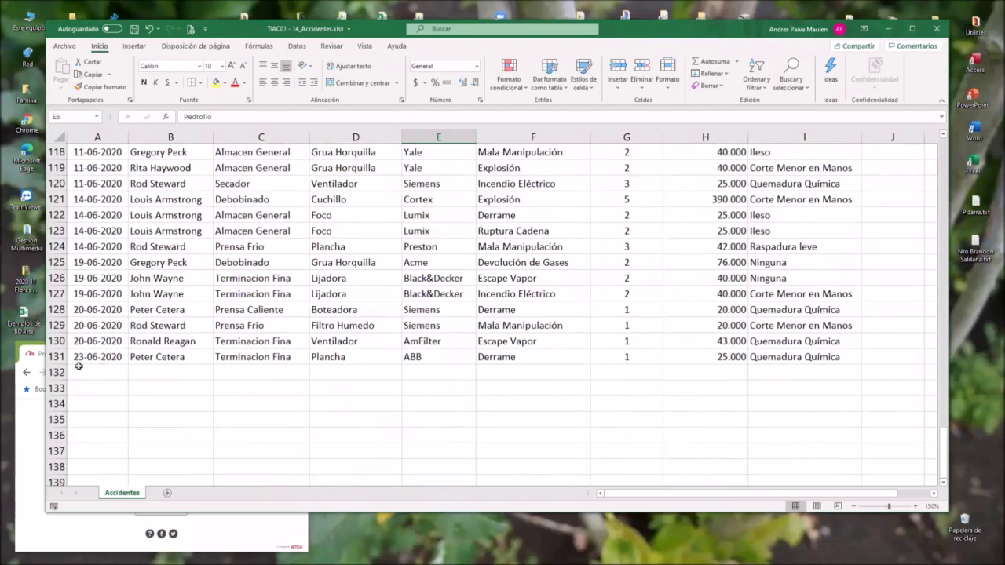
{"action": "left_click", "coordinate": [55, 356]}
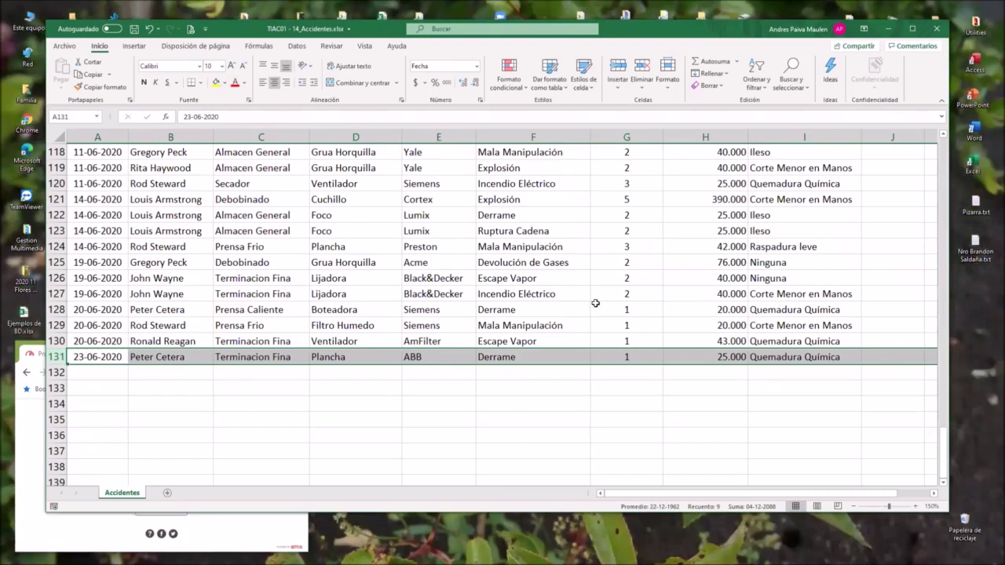
{"action": "scroll", "coordinate": [595, 303], "scroll_direction": "up", "scroll_amount": 5}
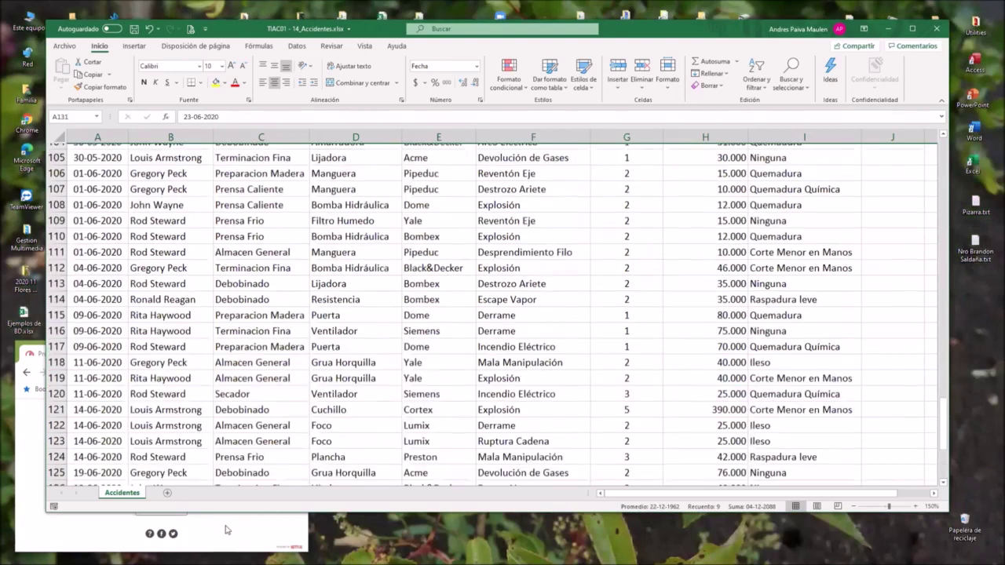
{"action": "scroll", "coordinate": [540, 327], "scroll_direction": "up", "scroll_amount": 2}
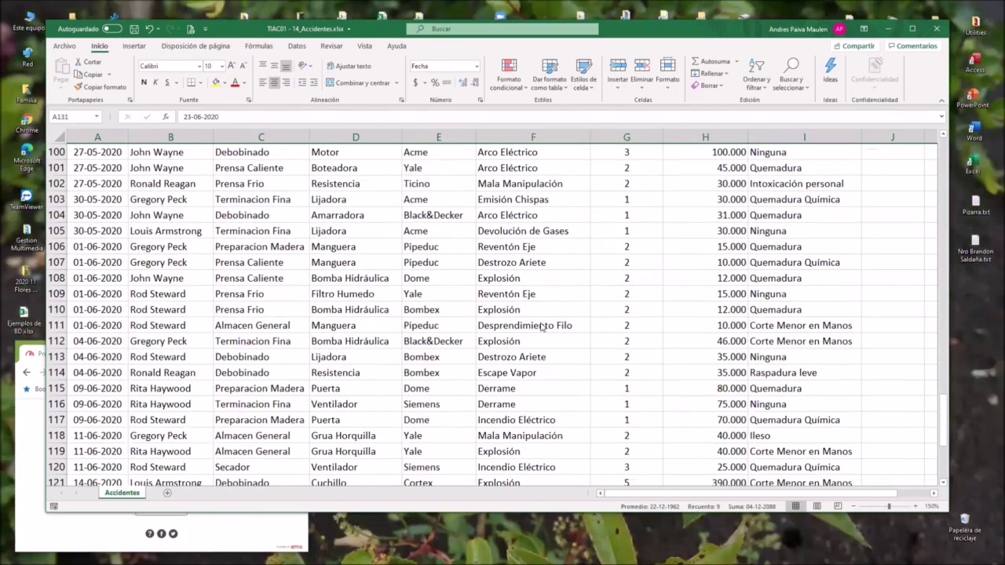
{"action": "scroll", "coordinate": [540, 327], "scroll_direction": "up", "scroll_amount": 20}
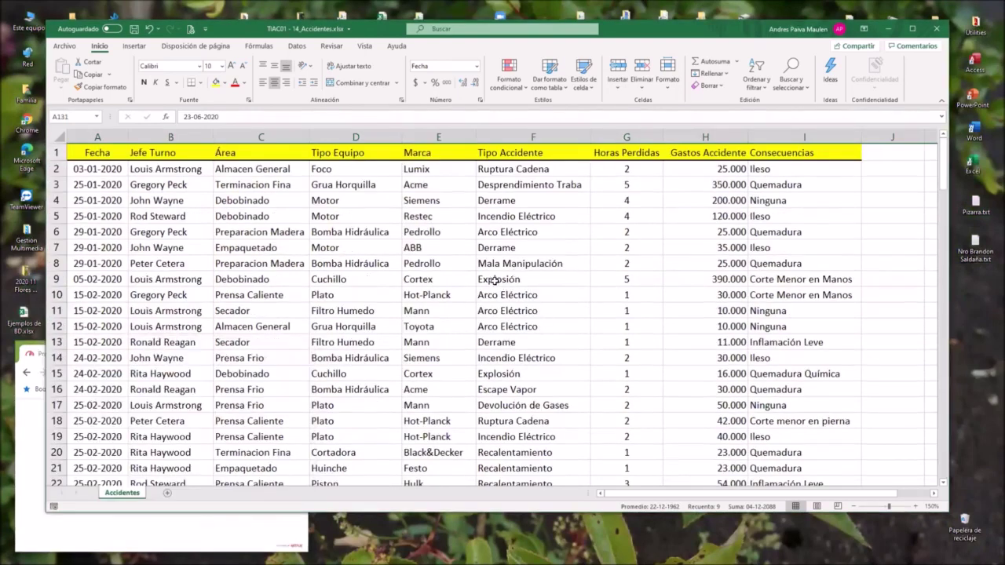
{"action": "left_click", "coordinate": [437, 247]}
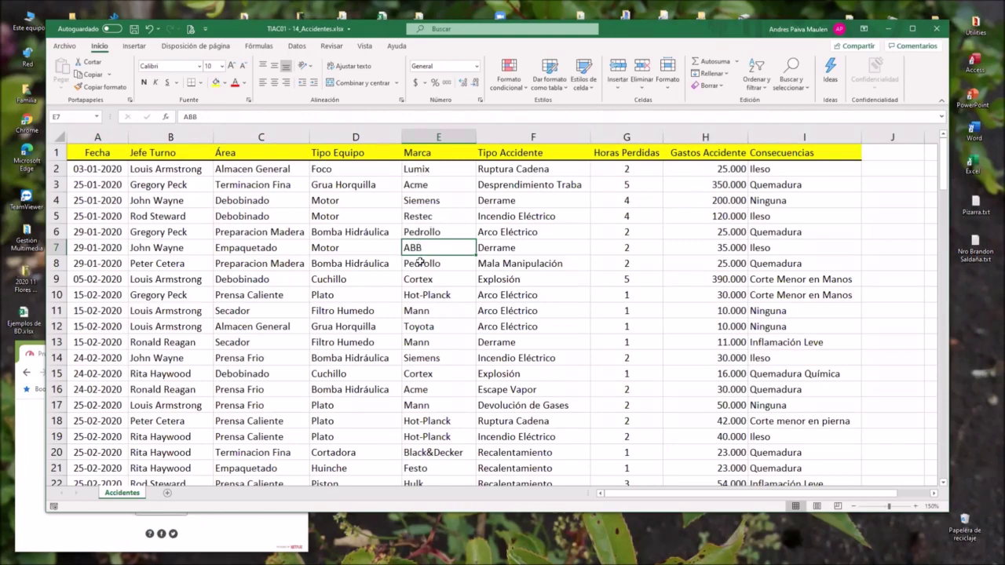
{"action": "scroll", "coordinate": [419, 271], "scroll_direction": "down", "scroll_amount": 1}
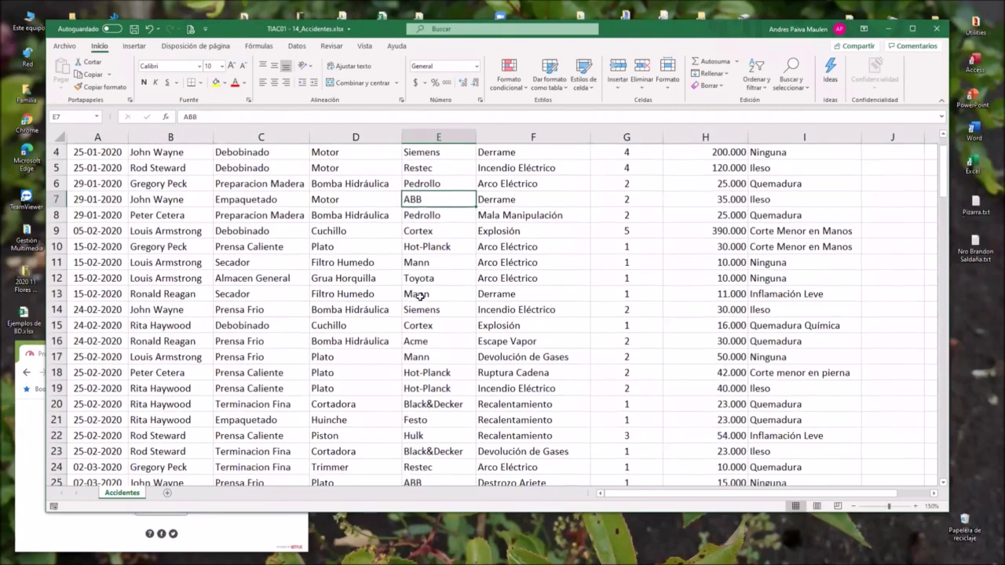
{"action": "key", "text": "Down"}
{"action": "key", "text": "Down"}
{"action": "key", "text": "Down"}
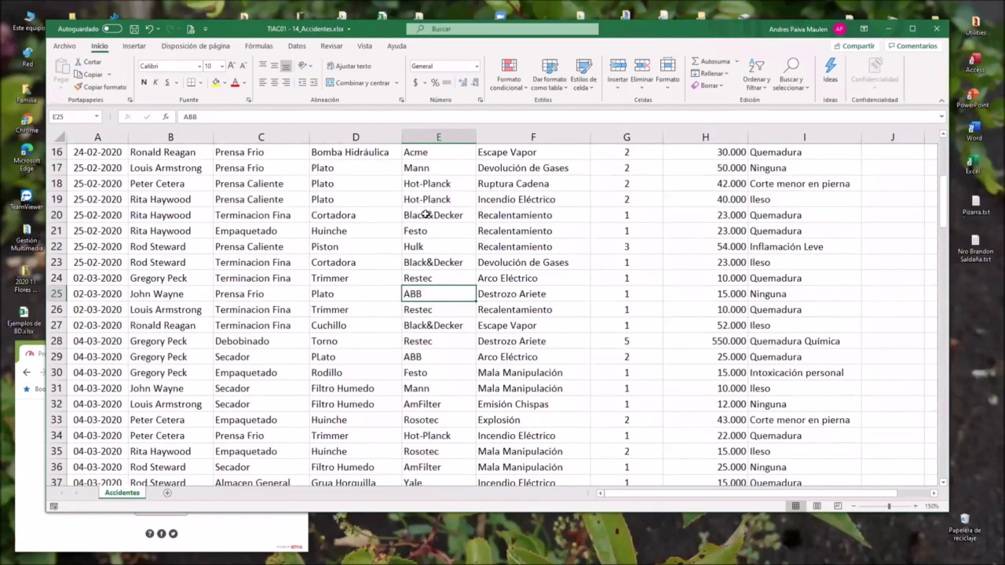
{"action": "scroll", "coordinate": [424, 247], "scroll_direction": "down", "scroll_amount": 1}
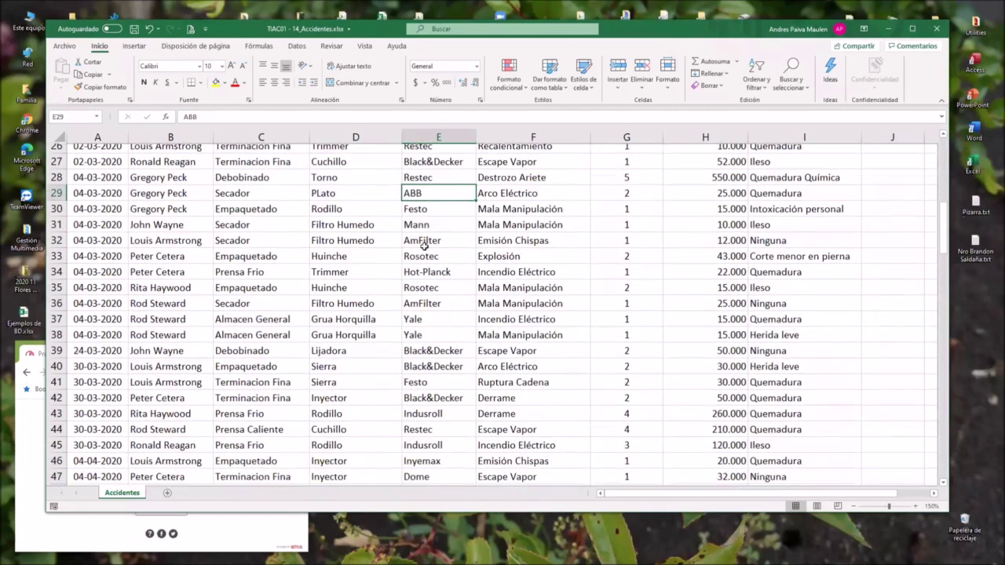
{"action": "scroll", "coordinate": [424, 247], "scroll_direction": "down", "scroll_amount": 1}
{"action": "scroll", "coordinate": [424, 247], "scroll_direction": "down", "scroll_amount": 5}
{"action": "scroll", "coordinate": [423, 246], "scroll_direction": "down", "scroll_amount": 1}
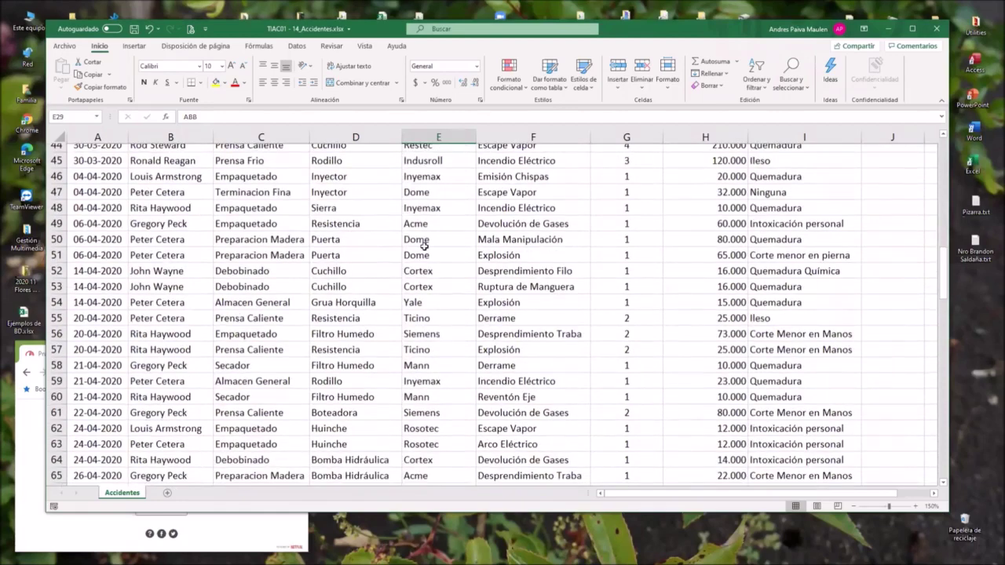
{"action": "scroll", "coordinate": [424, 246], "scroll_direction": "down", "scroll_amount": 6}
{"action": "scroll", "coordinate": [424, 246], "scroll_direction": "down", "scroll_amount": 1}
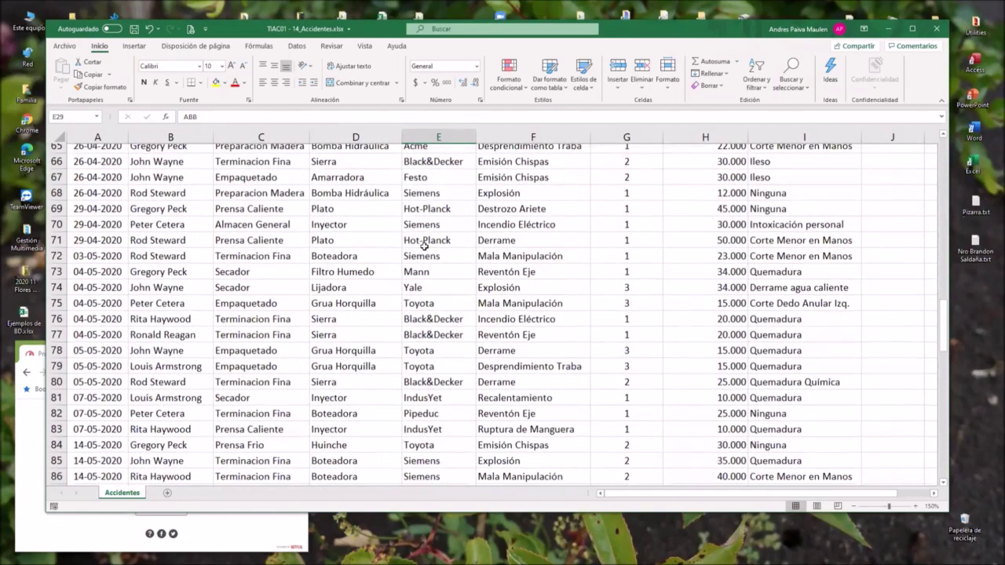
{"action": "scroll", "coordinate": [424, 247], "scroll_direction": "down", "scroll_amount": 7}
{"action": "scroll", "coordinate": [424, 246], "scroll_direction": "down", "scroll_amount": 5}
{"action": "scroll", "coordinate": [424, 252], "scroll_direction": "down", "scroll_amount": 4}
{"action": "scroll", "coordinate": [419, 312], "scroll_direction": "down", "scroll_amount": 3}
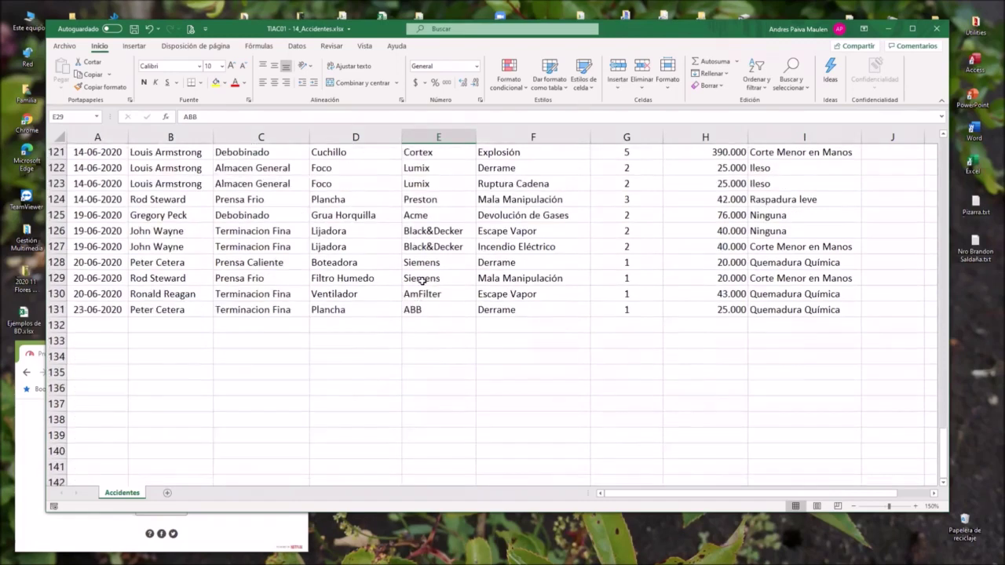
{"action": "scroll", "coordinate": [423, 280], "scroll_direction": "up", "scroll_amount": 1}
{"action": "scroll", "coordinate": [423, 281], "scroll_direction": "up", "scroll_amount": 1}
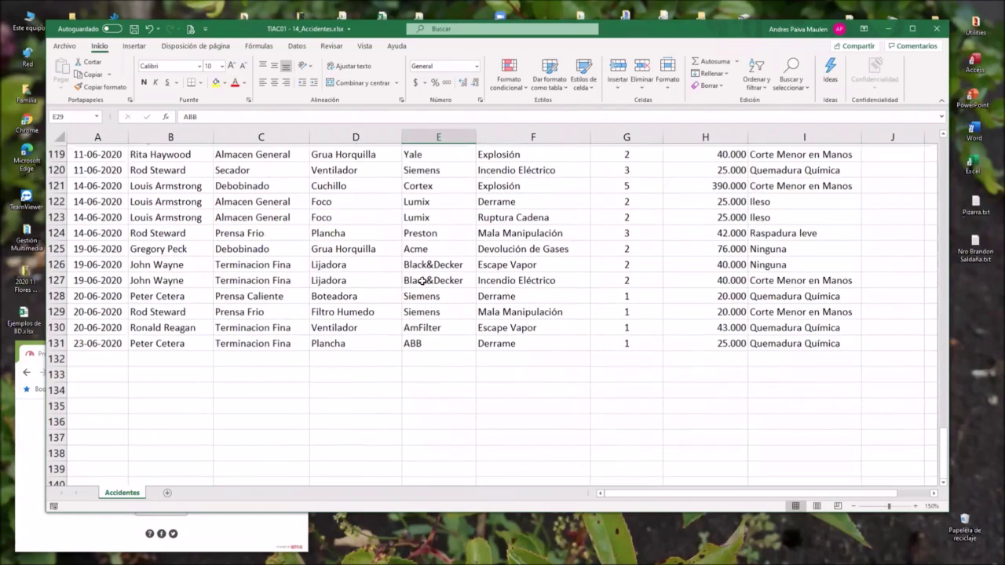
{"action": "scroll", "coordinate": [422, 280], "scroll_direction": "up", "scroll_amount": 5}
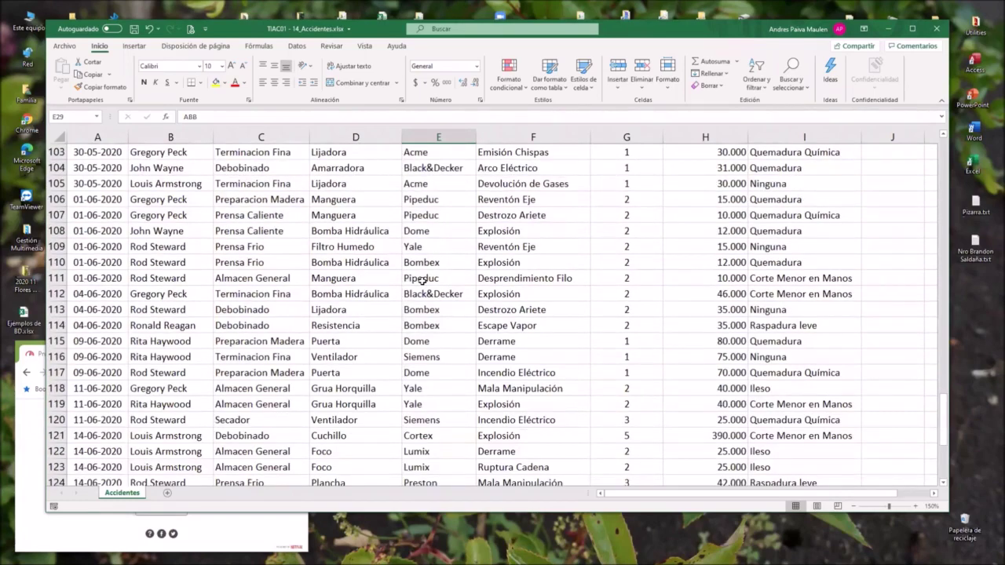
{"action": "scroll", "coordinate": [422, 280], "scroll_direction": "up", "scroll_amount": 4}
{"action": "scroll", "coordinate": [422, 281], "scroll_direction": "up", "scroll_amount": 5}
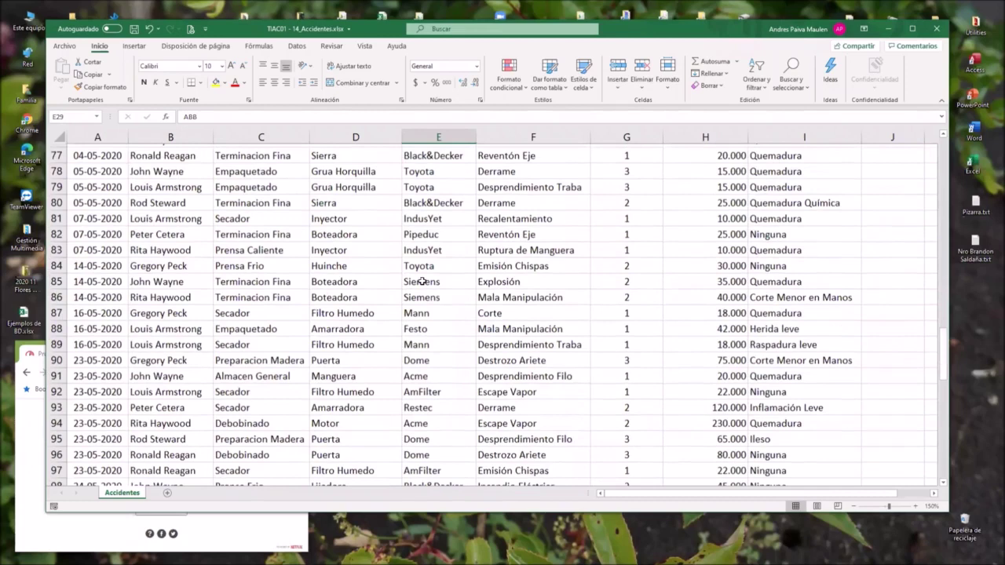
{"action": "scroll", "coordinate": [422, 281], "scroll_direction": "up", "scroll_amount": 20}
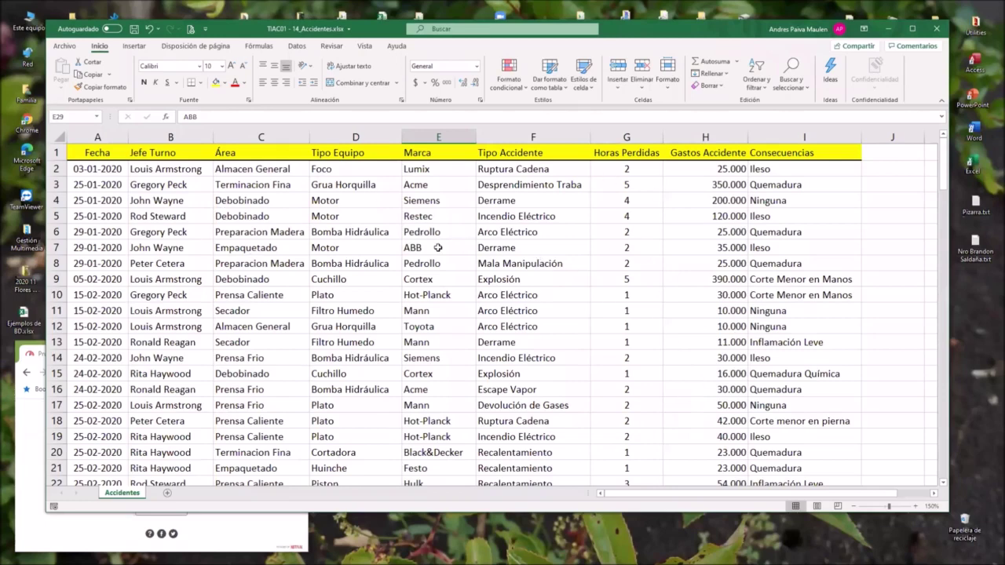
{"action": "left_click", "coordinate": [416, 203]}
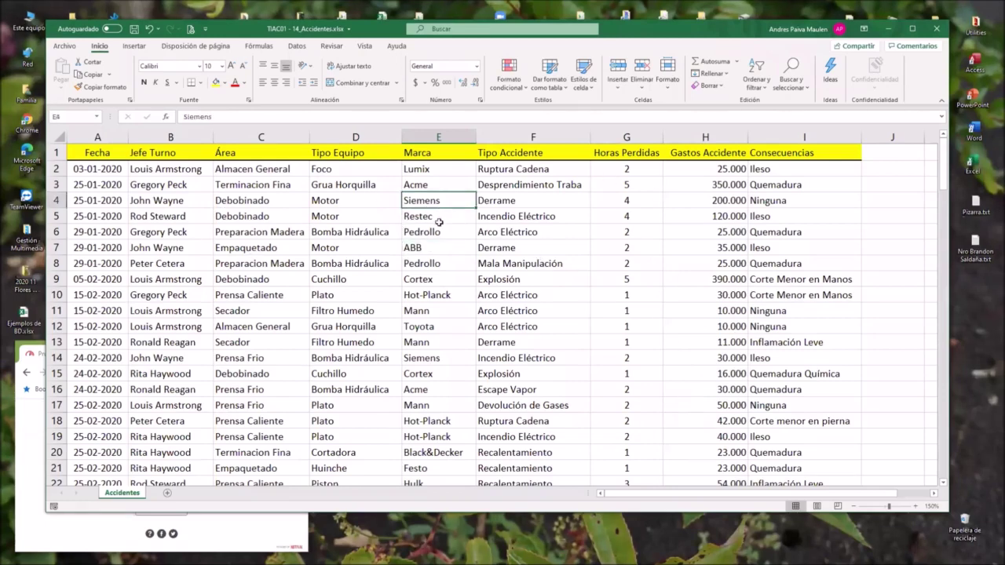
{"action": "key", "text": "Down"}
{"action": "key", "text": "Down"}
{"action": "key", "text": "Down"}
{"action": "key", "text": "Down"}
{"action": "key", "text": "Down"}
{"action": "key", "text": "Down"}
{"action": "key", "text": "Down"}
{"action": "key", "text": "Down"}
{"action": "key", "text": "Down"}
{"action": "key", "text": "Down"}
{"action": "key", "text": "Down"}
{"action": "key", "text": "Down"}
{"action": "key", "text": "Down"}
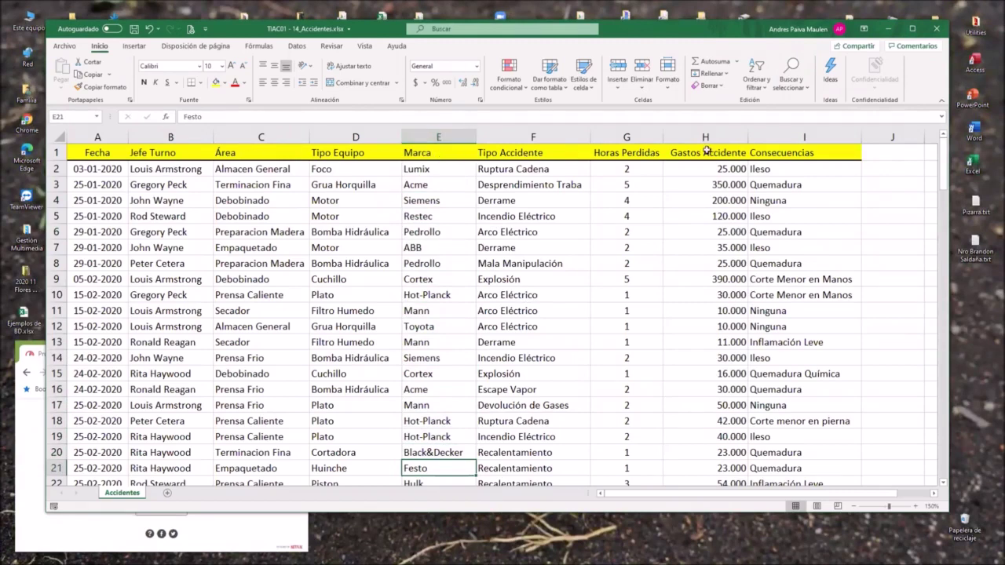
{"action": "key", "text": "Down"}
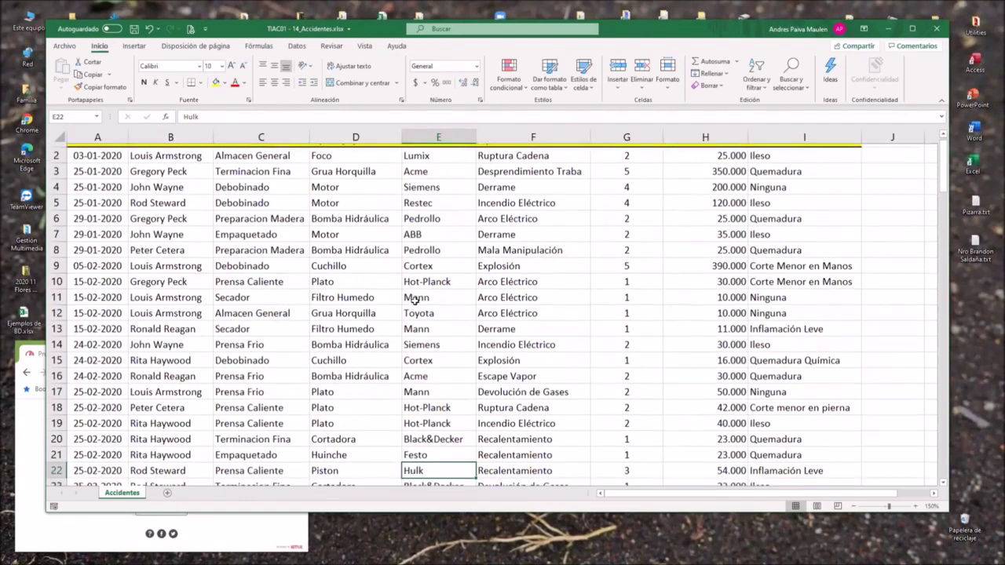
{"action": "key", "text": "Down"}
{"action": "key", "text": "Down"}
{"action": "key", "text": "Down"}
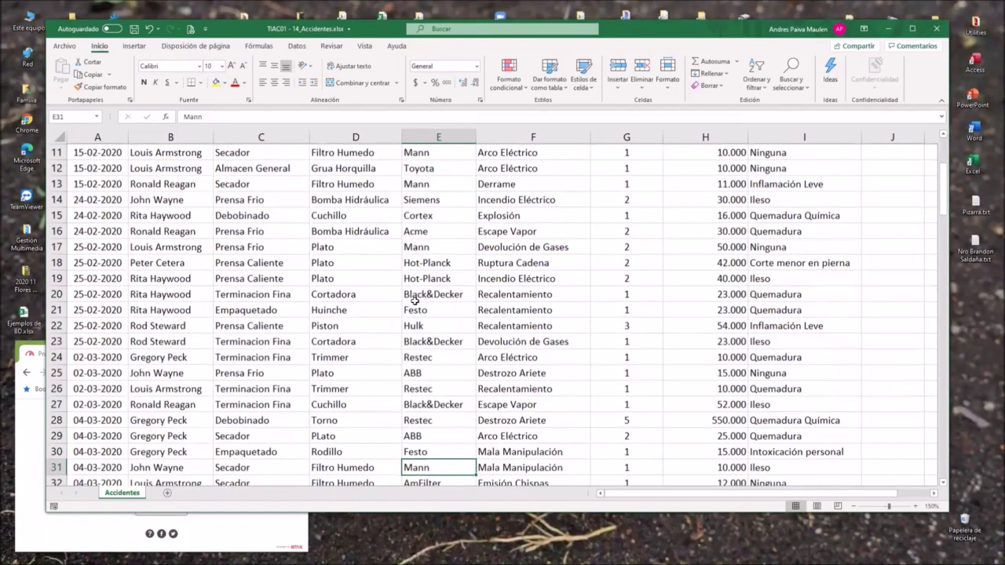
{"action": "key", "text": "Down"}
{"action": "key", "text": "Down"}
{"action": "key", "text": "Down"}
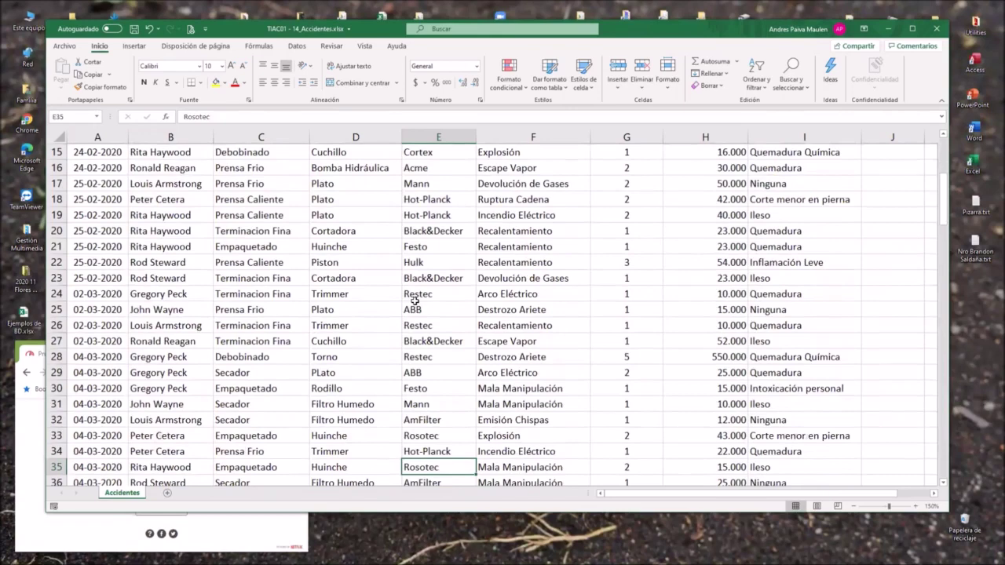
{"action": "scroll", "coordinate": [414, 300], "scroll_direction": "up", "scroll_amount": 1}
{"action": "scroll", "coordinate": [414, 301], "scroll_direction": "up", "scroll_amount": 2}
{"action": "scroll", "coordinate": [415, 301], "scroll_direction": "up", "scroll_amount": 2}
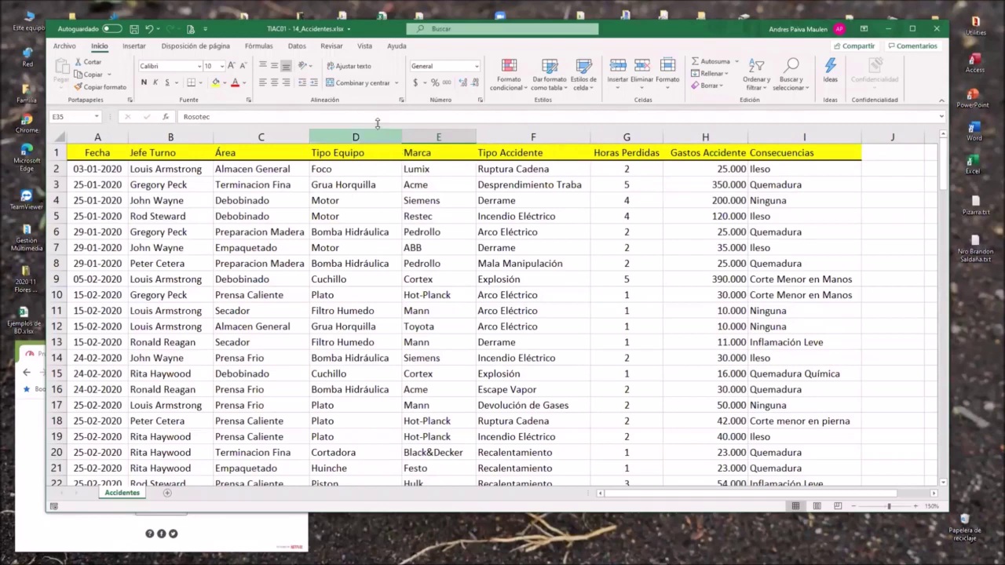
{"action": "left_click", "coordinate": [364, 47]}
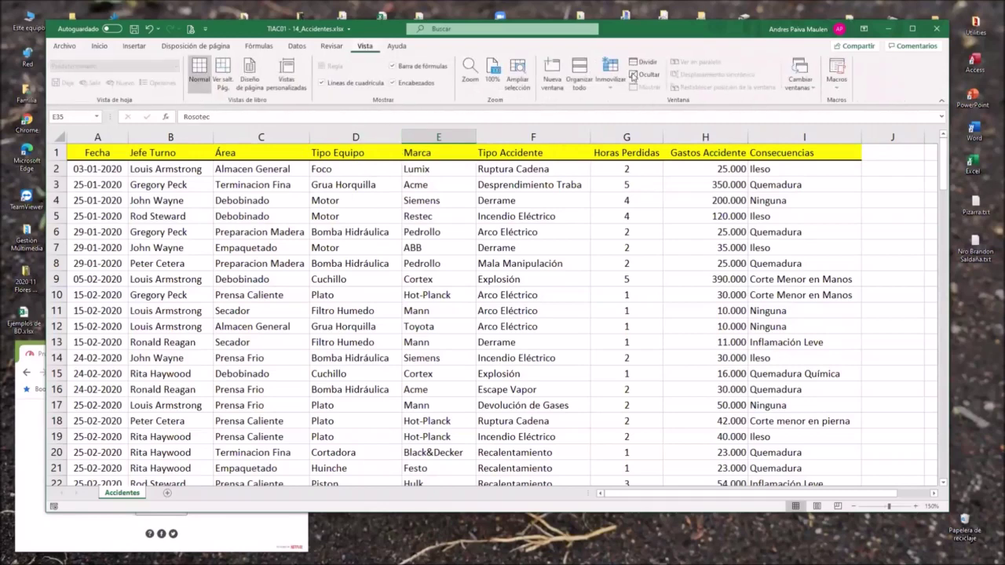
{"action": "left_click", "coordinate": [610, 77]}
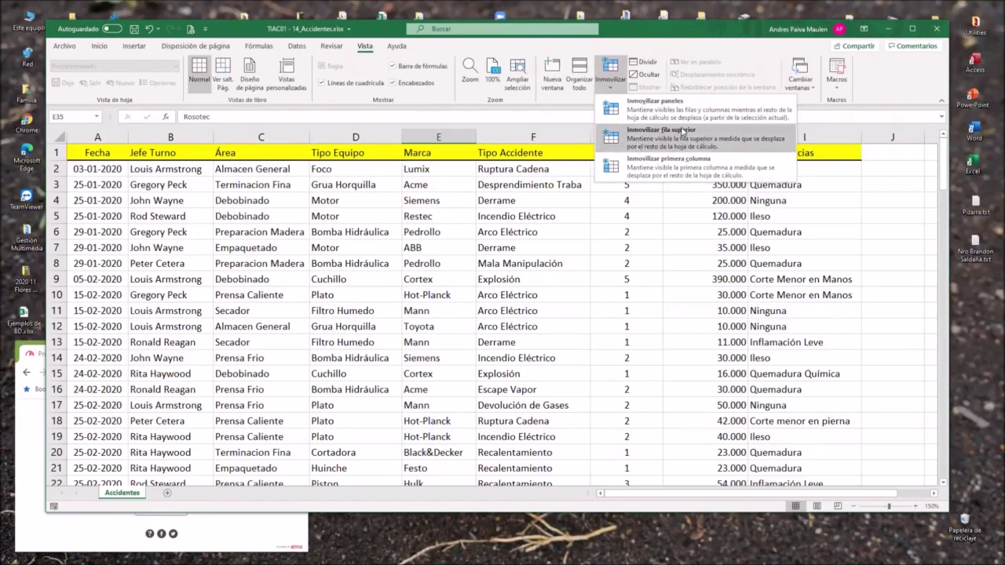
{"action": "left_click", "coordinate": [682, 131]}
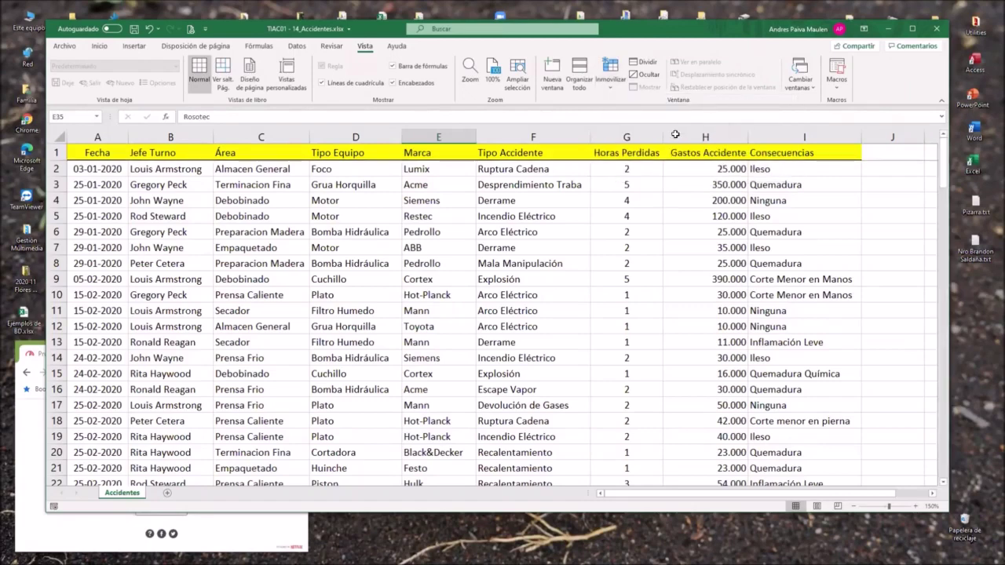
{"action": "left_click", "coordinate": [451, 236]}
{"action": "key", "text": "Down"}
{"action": "key", "text": "Down"}
{"action": "key", "text": "Down"}
{"action": "key", "text": "Down"}
{"action": "key", "text": "Down"}
{"action": "key", "text": "Down"}
{"action": "key", "text": "Down"}
{"action": "key", "text": "Down"}
{"action": "key", "text": "Down"}
{"action": "key", "text": "Down"}
{"action": "key", "text": "Down"}
{"action": "key", "text": "Down"}
{"action": "key", "text": "Down"}
{"action": "key", "text": "Down"}
{"action": "key", "text": "Down"}
{"action": "key", "text": "Down"}
{"action": "key", "text": "Down"}
{"action": "key", "text": "Down"}
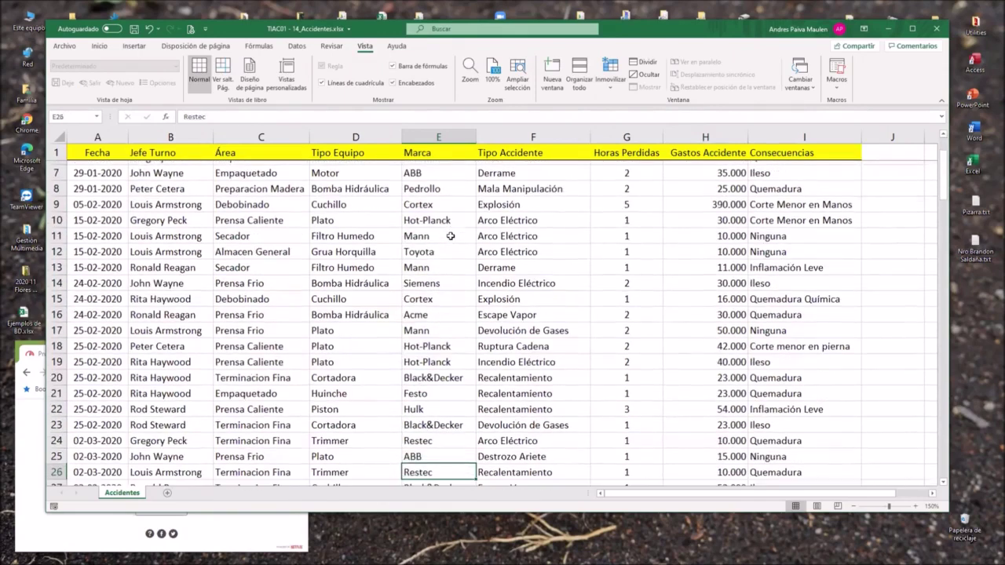
{"action": "key", "text": "Down"}
{"action": "key", "text": "Down"}
{"action": "key", "text": "Down"}
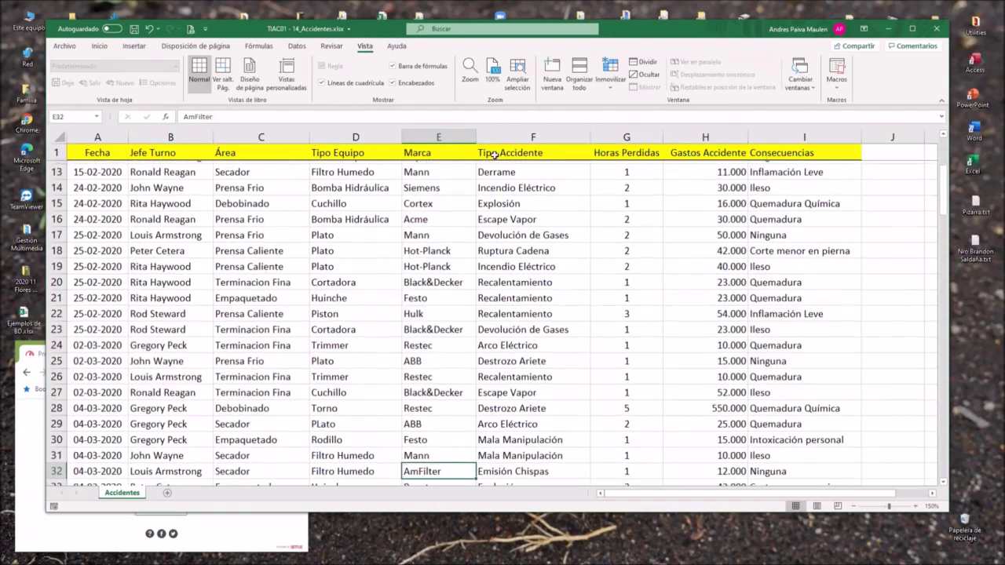
{"action": "key", "text": "Down"}
{"action": "key", "text": "Down"}
{"action": "key", "text": "Down"}
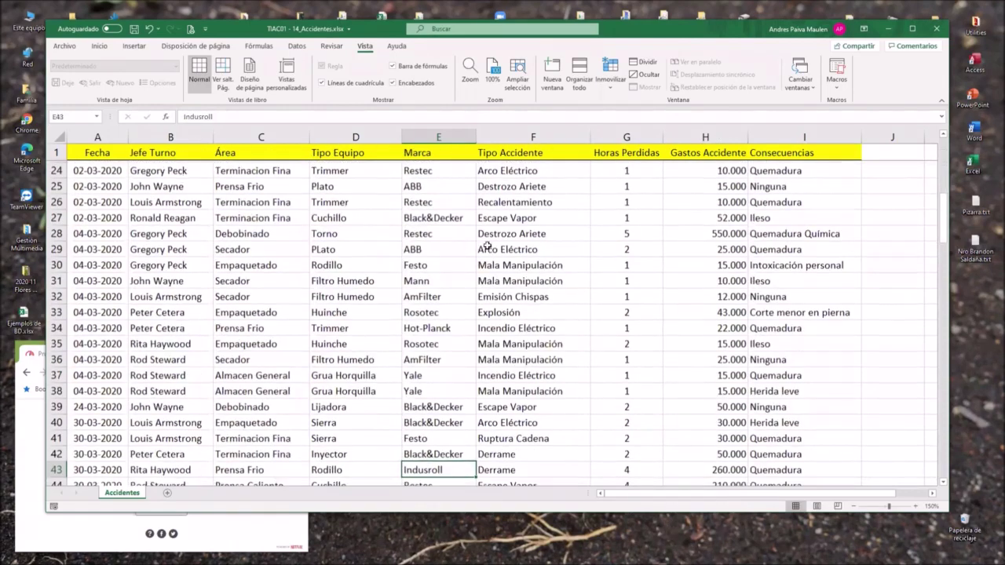
{"action": "key", "text": "Down"}
{"action": "key", "text": "Down"}
{"action": "key", "text": "Down"}
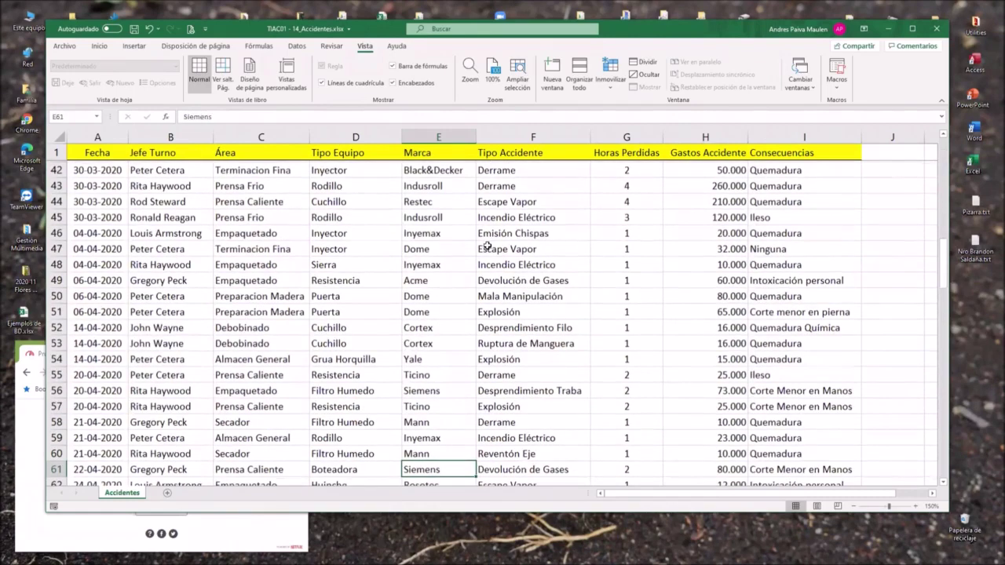
{"action": "key", "text": "Down"}
{"action": "key", "text": "Down"}
{"action": "key", "text": "Down"}
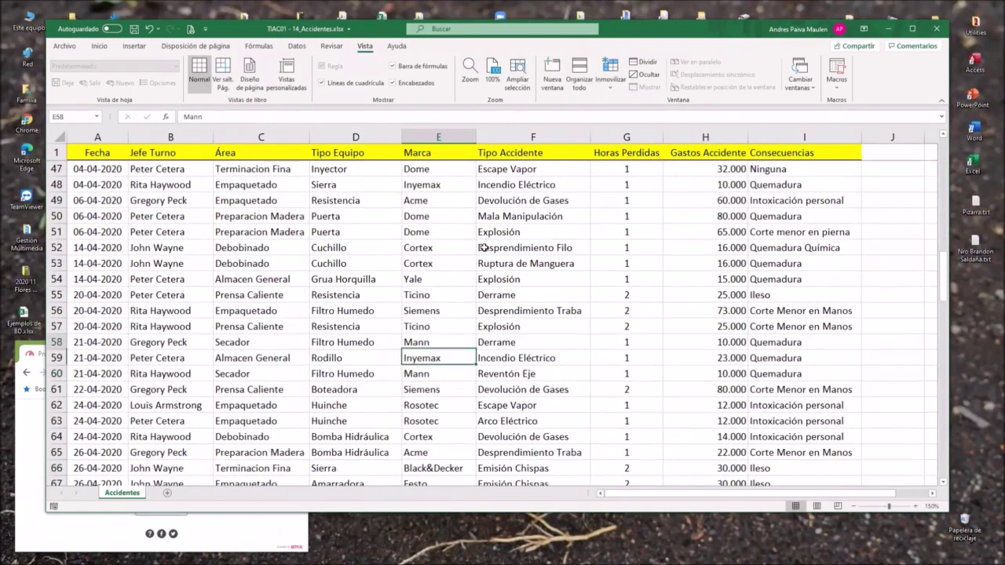
{"action": "key", "text": "ctrl+Up"}
{"action": "left_click", "coordinate": [449, 266]}
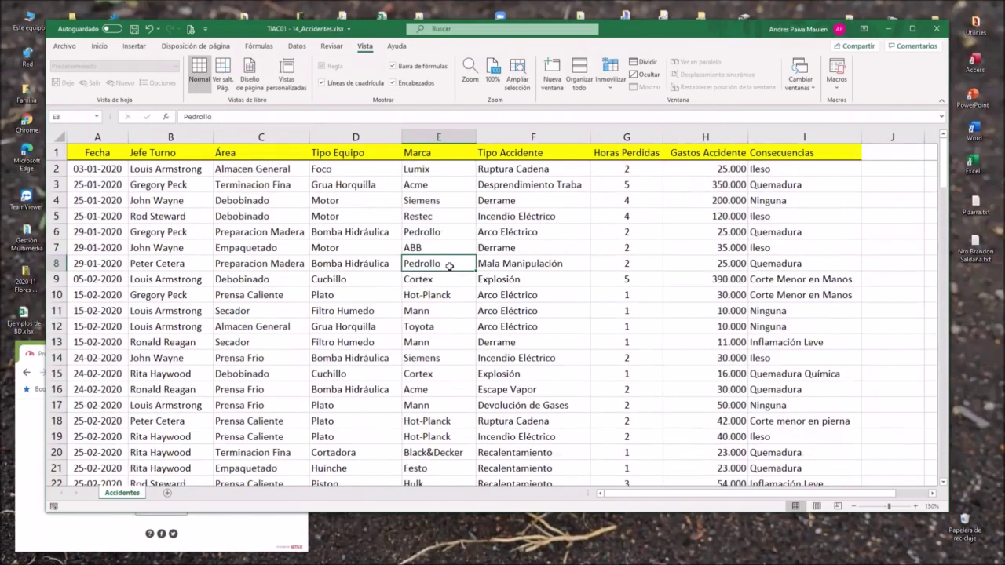
{"action": "left_click", "coordinate": [191, 245]}
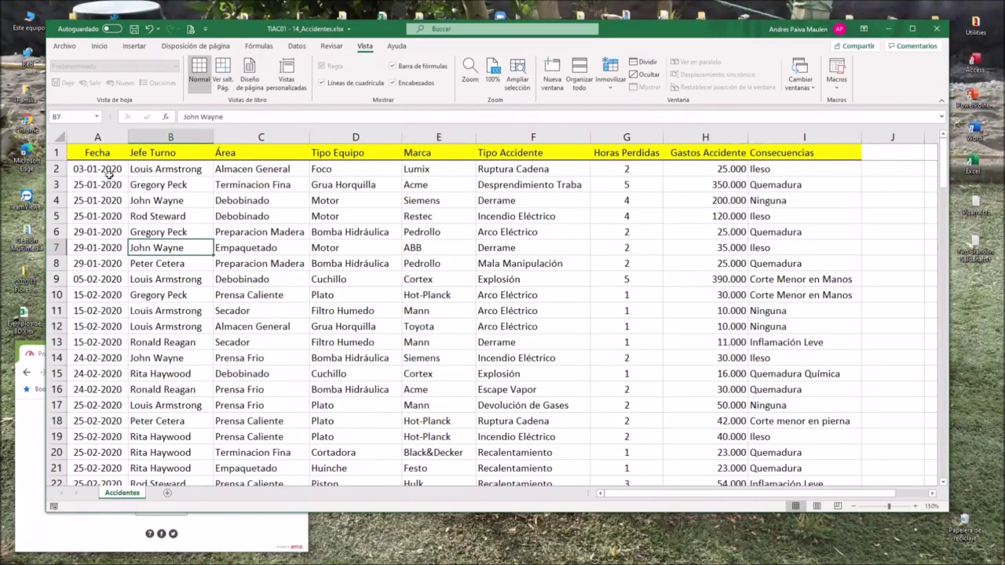
- Trial-select blocks of rows 2–17 and Jefe Turno through Consecuencias, then clear them
{"action": "left_click_drag", "start_coordinate": [105, 168], "coordinate": [302, 396]}
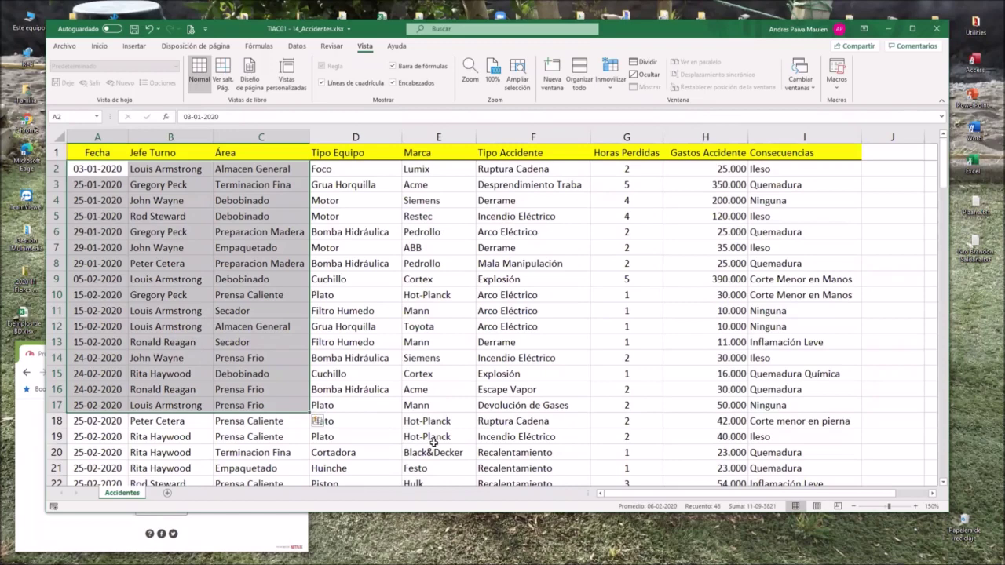
{"action": "left_click", "coordinate": [112, 174]}
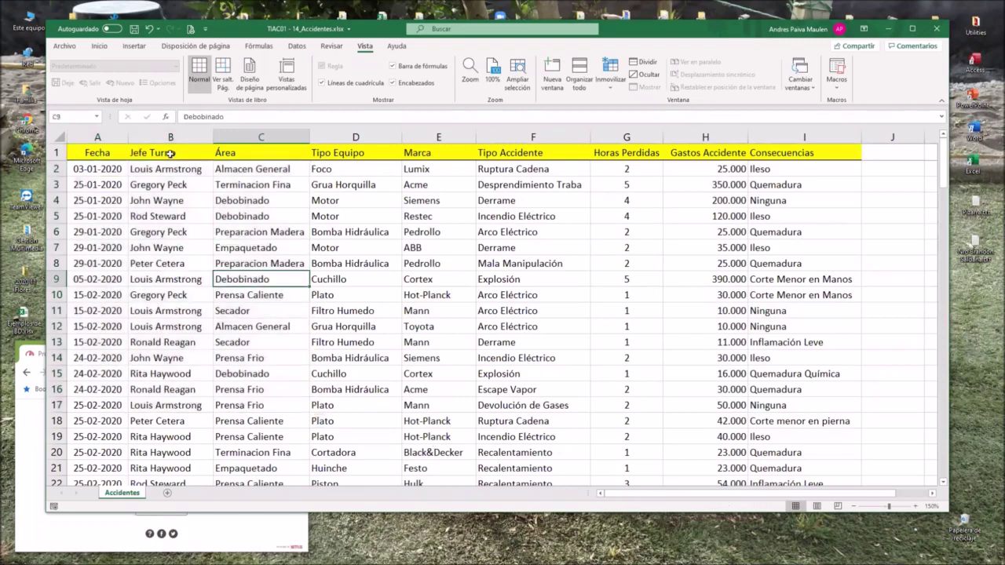
{"action": "mouse_move", "coordinate": [149, 152]}
{"action": "left_mouse_down"}
{"action": "mouse_move", "coordinate": [691, 239]}
{"action": "mouse_move", "coordinate": [751, 317]}
{"action": "left_mouse_up"}
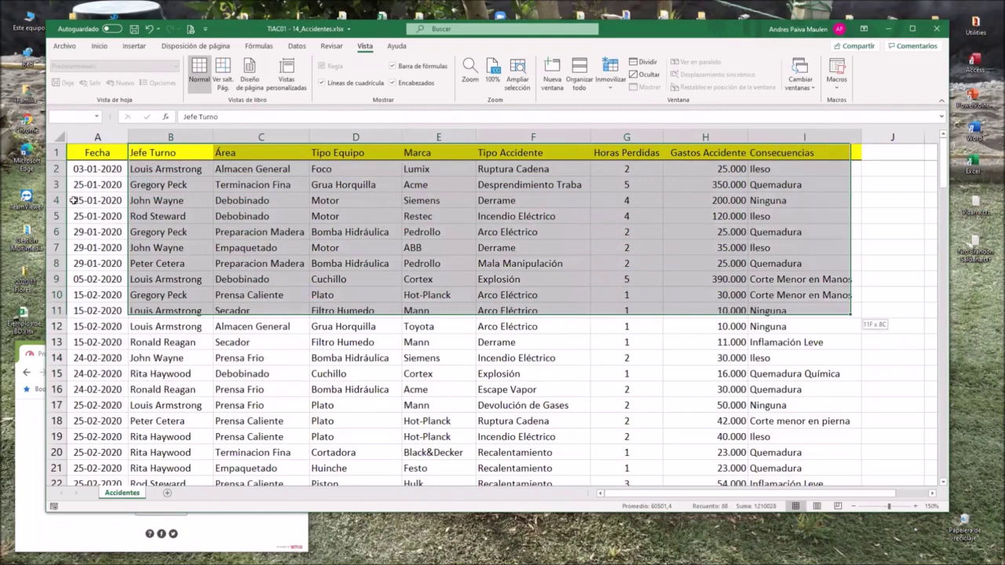
{"action": "key", "text": "shift+Down"}
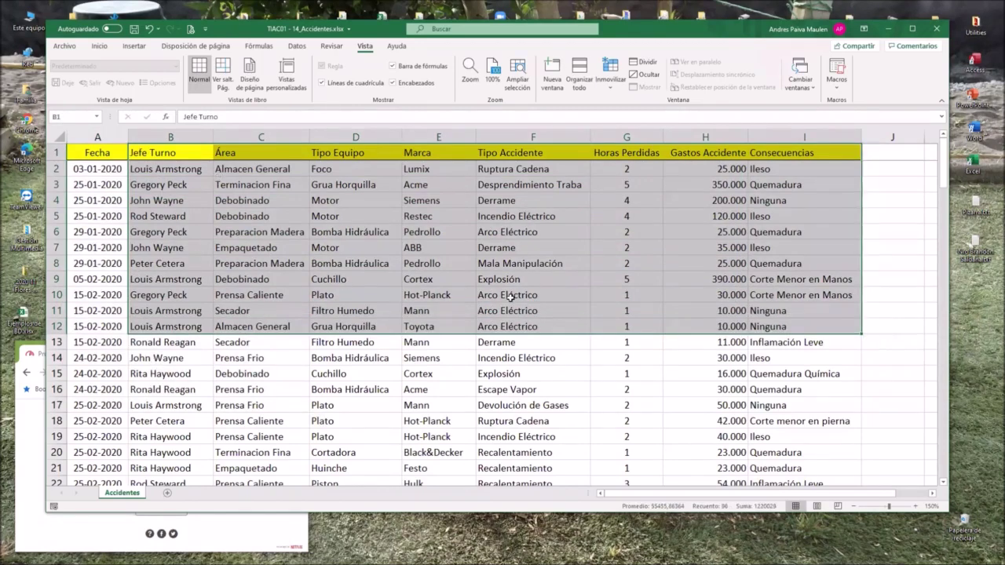
{"action": "left_click", "coordinate": [386, 251]}
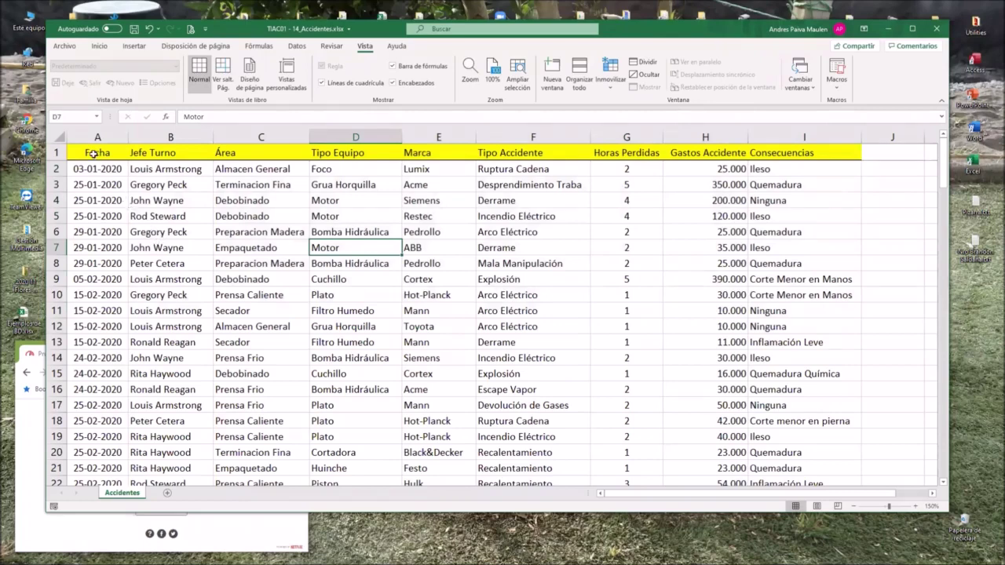
- Select from the Fecha header row down to the last data row 131, then deselect
{"action": "mouse_move", "coordinate": [94, 153]}
{"action": "left_mouse_down"}
{"action": "mouse_move", "coordinate": [741, 153]}
{"action": "mouse_move", "coordinate": [861, 239]}
{"action": "left_mouse_up"}
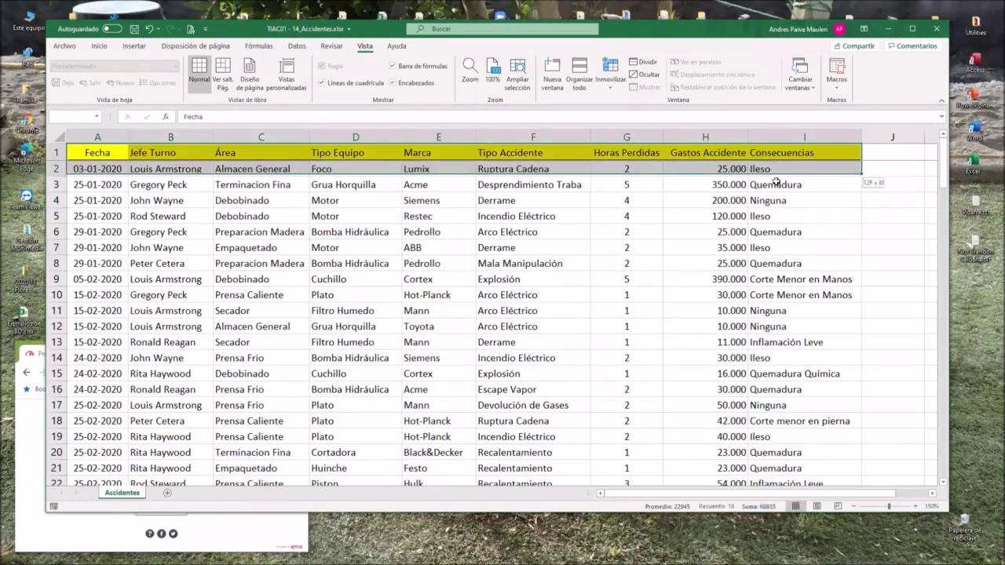
{"action": "left_click_drag", "start_coordinate": [861, 238], "coordinate": [784, 545]}
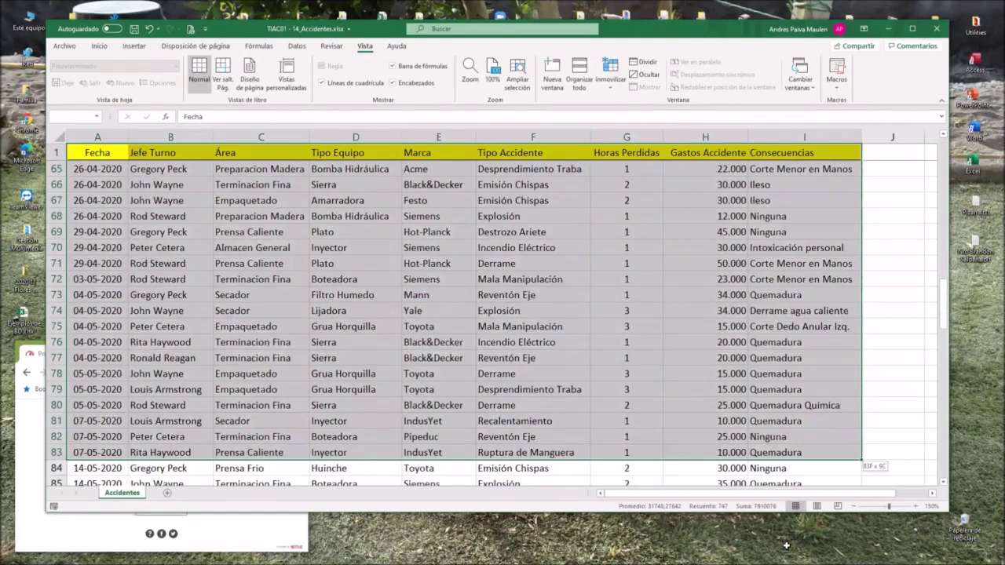
{"action": "key", "text": "ctrl+shift+Down"}
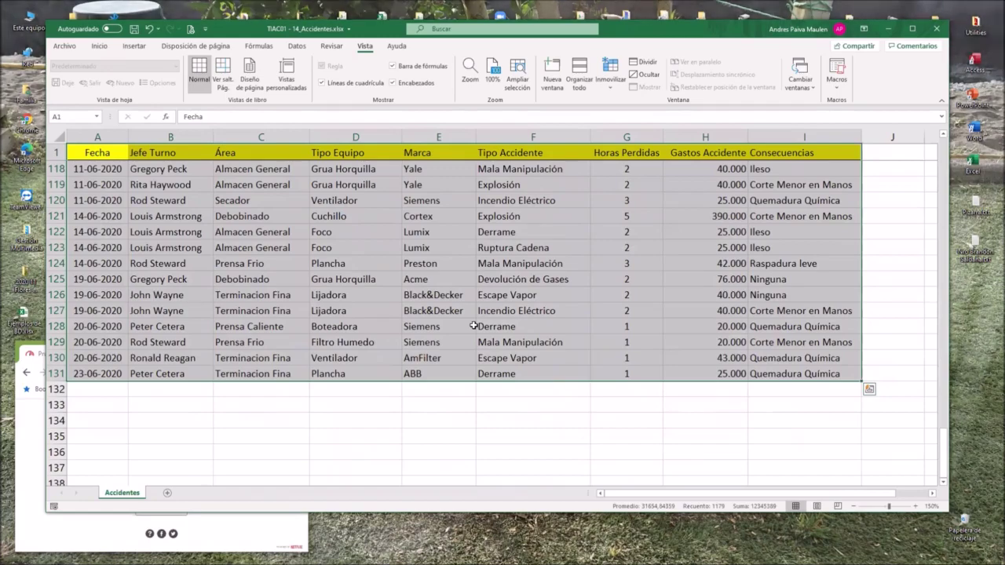
{"action": "scroll", "coordinate": [474, 326], "scroll_direction": "up", "scroll_amount": 5}
{"action": "scroll", "coordinate": [474, 326], "scroll_direction": "up", "scroll_amount": 4}
{"action": "scroll", "coordinate": [474, 325], "scroll_direction": "up", "scroll_amount": 17}
{"action": "scroll", "coordinate": [474, 326], "scroll_direction": "up", "scroll_amount": 6}
{"action": "scroll", "coordinate": [474, 326], "scroll_direction": "up", "scroll_amount": 7}
{"action": "left_click_drag", "start_coordinate": [345, 247], "coordinate": [431, 263]}
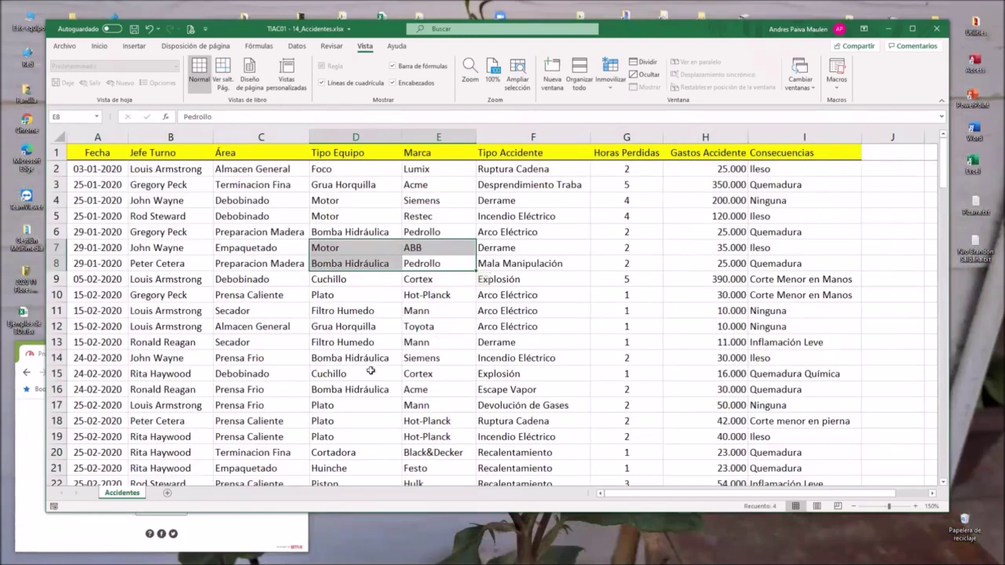
{"action": "left_click", "coordinate": [541, 325]}
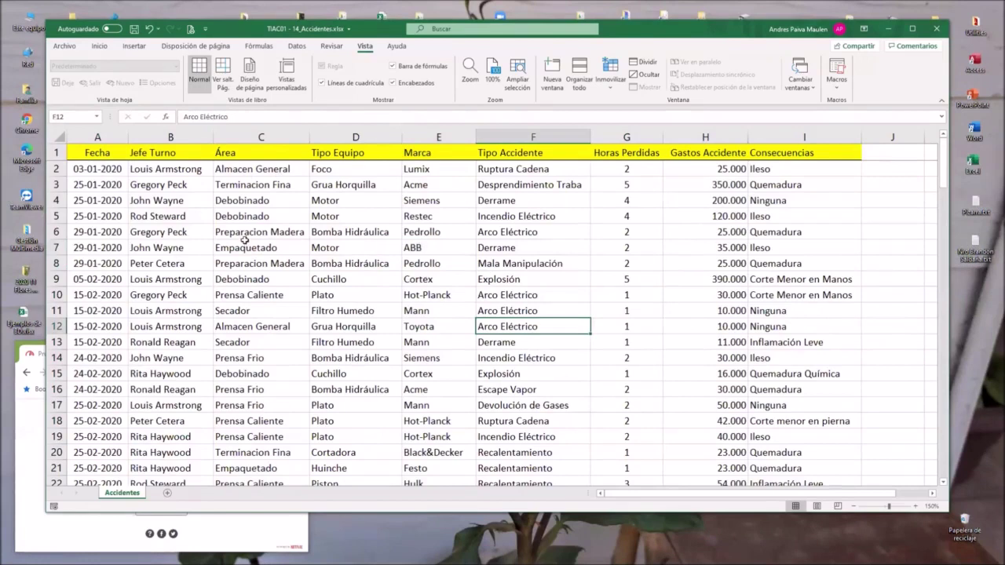
- Pick the Black&Decker cell in row 20 and Área entries up to row 6, then a table cell
{"action": "left_click", "coordinate": [455, 451]}
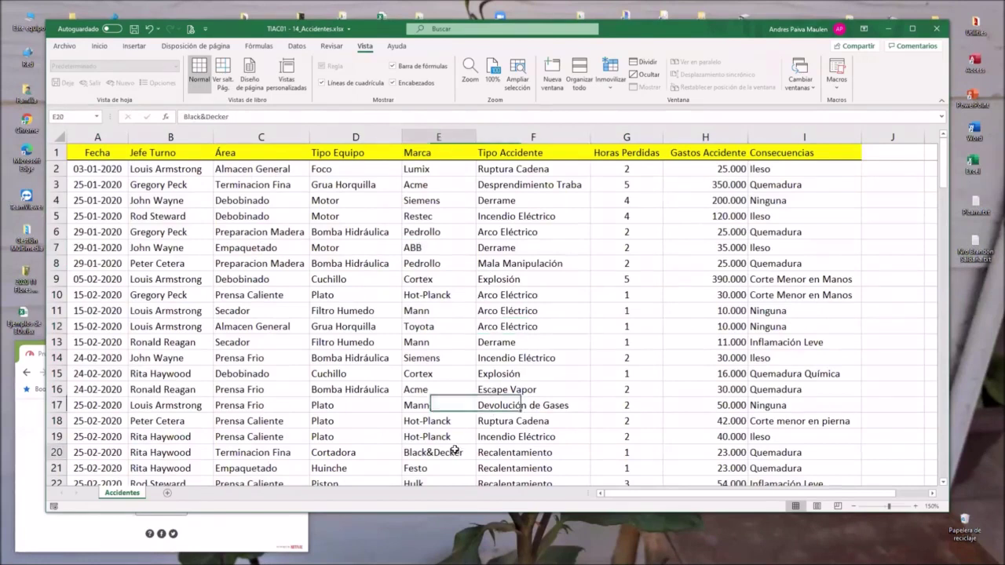
{"action": "left_click", "coordinate": [234, 405]}
{"action": "left_click", "coordinate": [234, 264]}
{"action": "left_click", "coordinate": [233, 233]}
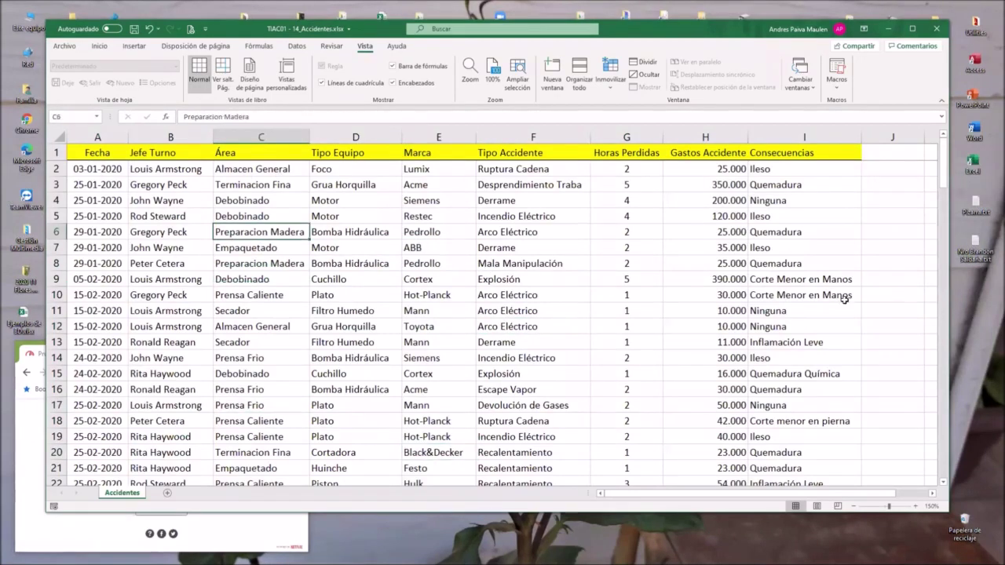
{"action": "left_click", "coordinate": [902, 295]}
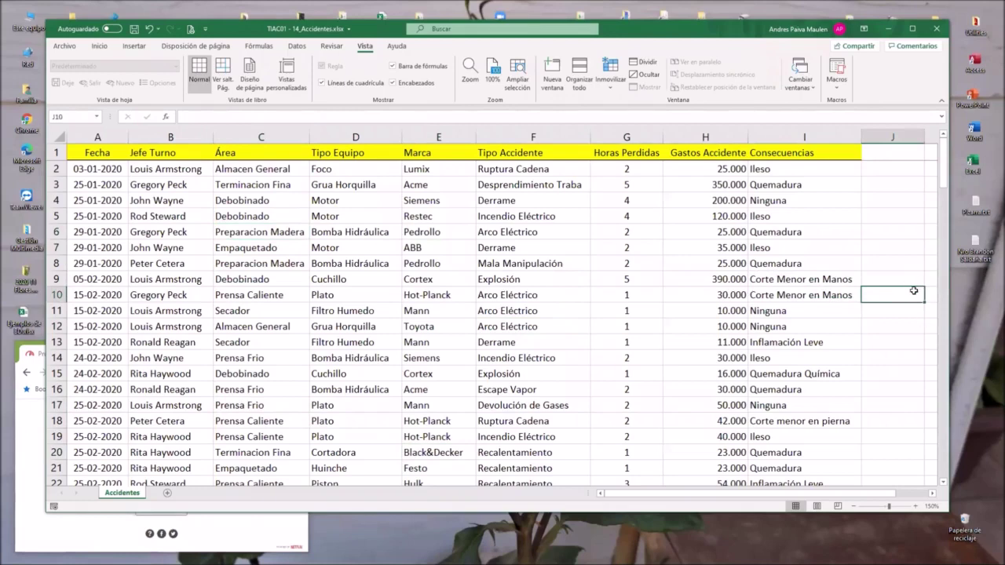
{"action": "left_click", "coordinate": [423, 368]}
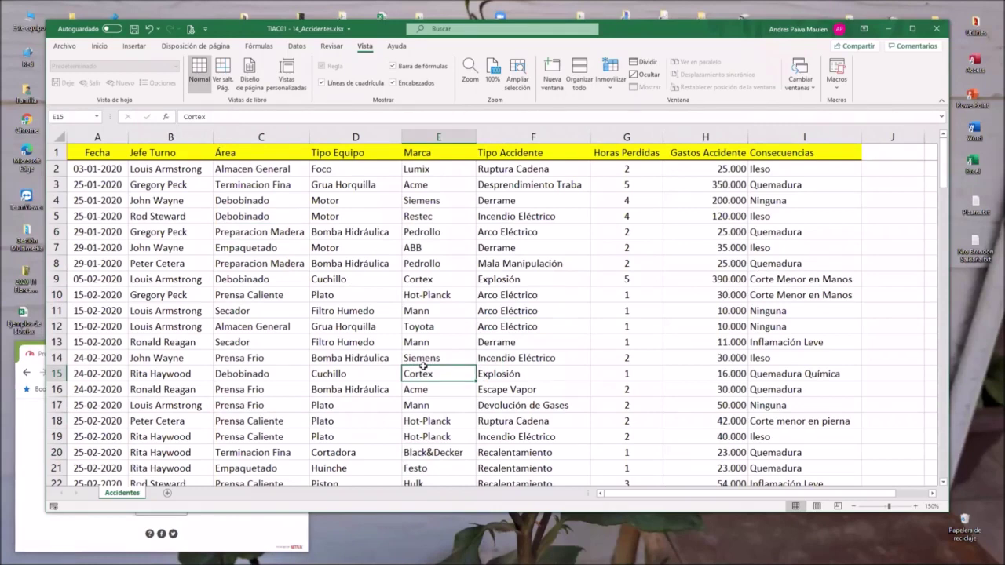
- Select the entire Accidentes table with Ctrl+A and scroll through it
{"action": "key", "text": "ctrl+a"}
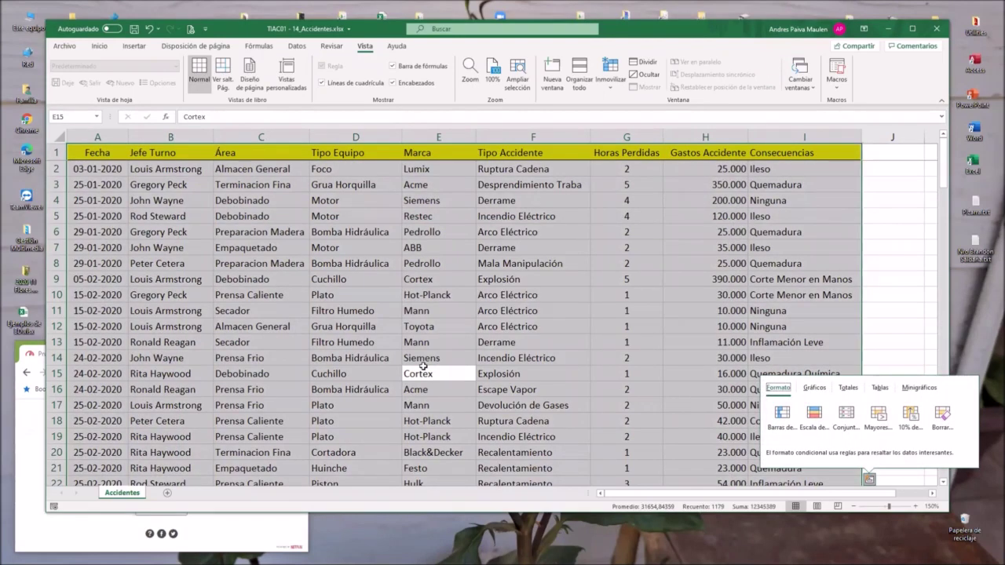
{"action": "scroll", "coordinate": [530, 314], "scroll_direction": "down", "scroll_amount": 3}
{"action": "scroll", "coordinate": [542, 328], "scroll_direction": "down", "scroll_amount": 7}
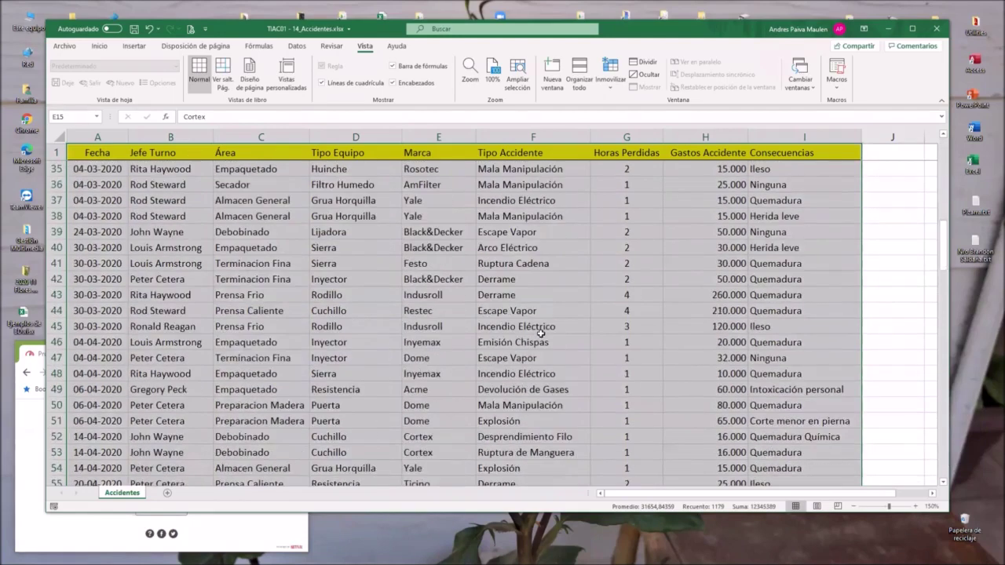
{"action": "scroll", "coordinate": [540, 333], "scroll_direction": "down", "scroll_amount": 6}
{"action": "scroll", "coordinate": [540, 333], "scroll_direction": "down", "scroll_amount": 5}
{"action": "scroll", "coordinate": [540, 334], "scroll_direction": "down", "scroll_amount": 4}
{"action": "scroll", "coordinate": [540, 334], "scroll_direction": "down", "scroll_amount": 7}
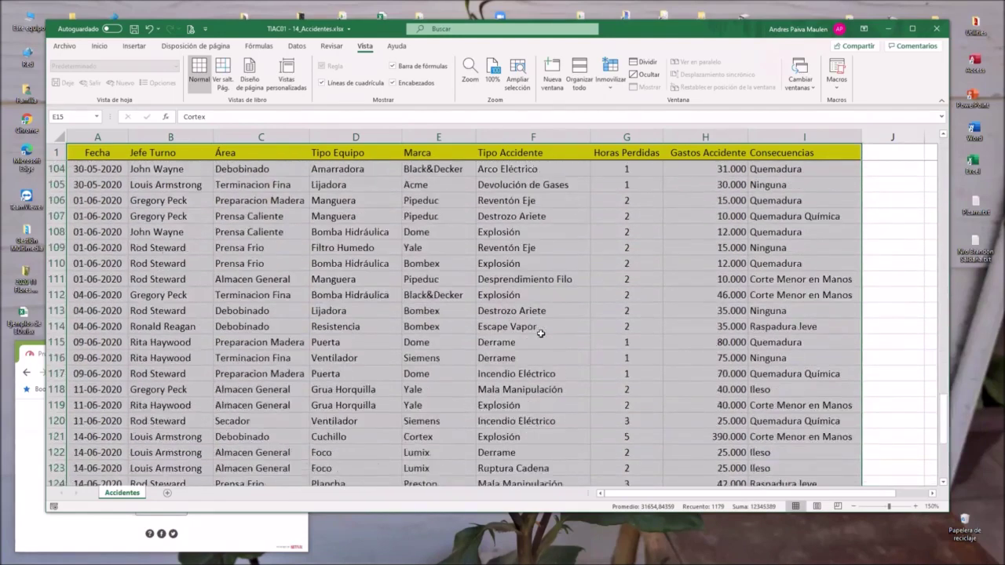
{"action": "scroll", "coordinate": [540, 334], "scroll_direction": "down", "scroll_amount": 8}
{"action": "scroll", "coordinate": [540, 334], "scroll_direction": "up", "scroll_amount": 6}
{"action": "scroll", "coordinate": [540, 334], "scroll_direction": "up", "scroll_amount": 1}
{"action": "scroll", "coordinate": [540, 333], "scroll_direction": "up", "scroll_amount": 17}
{"action": "scroll", "coordinate": [539, 333], "scroll_direction": "up", "scroll_amount": 9}
{"action": "scroll", "coordinate": [539, 334], "scroll_direction": "up", "scroll_amount": 7}
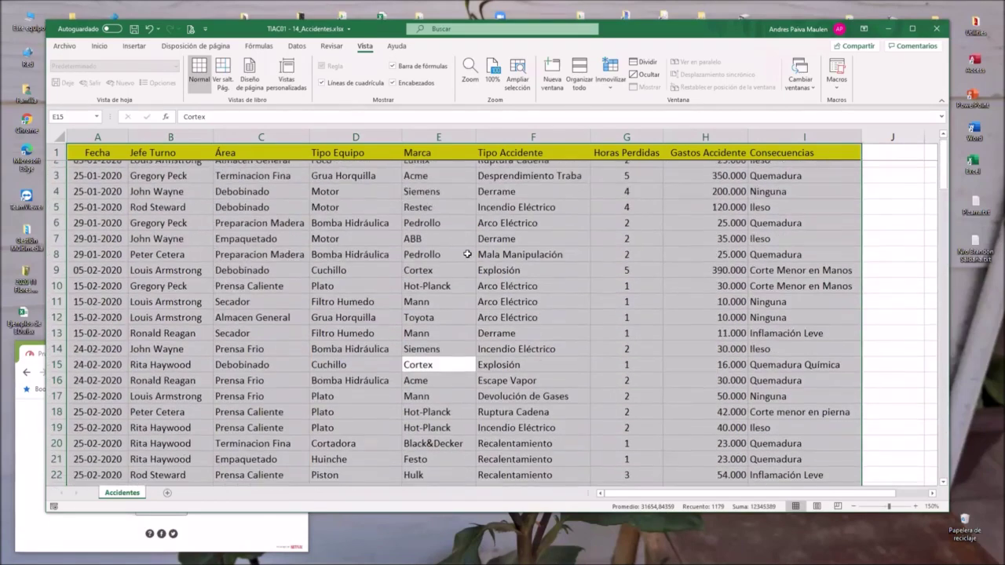
- Clear the table selection and pick empty cells beside and below the data
{"action": "left_click", "coordinate": [455, 248]}
{"action": "left_click", "coordinate": [914, 241]}
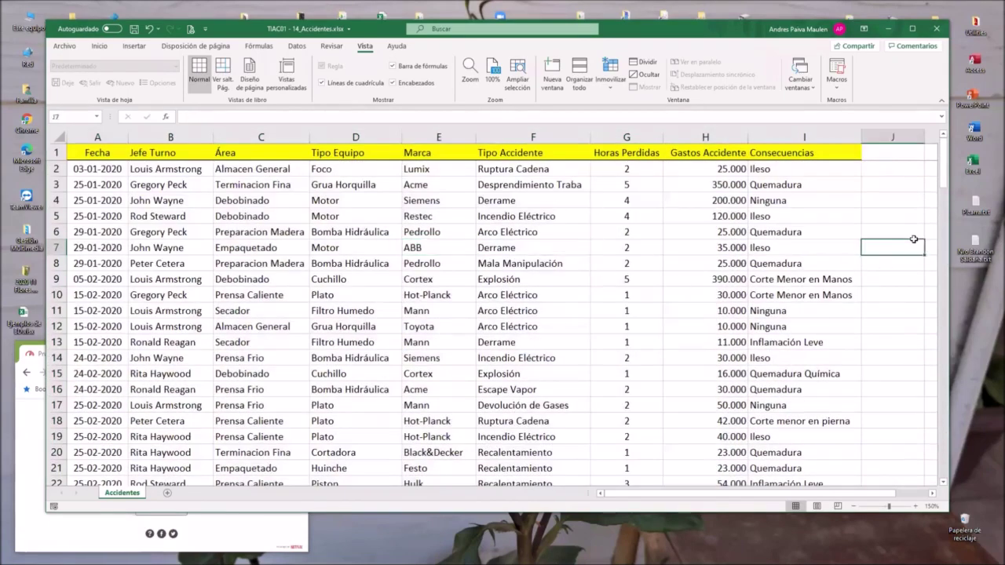
{"action": "scroll", "coordinate": [695, 332], "scroll_direction": "down", "scroll_amount": 12}
{"action": "scroll", "coordinate": [422, 443], "scroll_direction": "down", "scroll_amount": 4}
{"action": "scroll", "coordinate": [419, 445], "scroll_direction": "down", "scroll_amount": 16}
{"action": "scroll", "coordinate": [419, 445], "scroll_direction": "down", "scroll_amount": 9}
{"action": "left_click", "coordinate": [402, 375]}
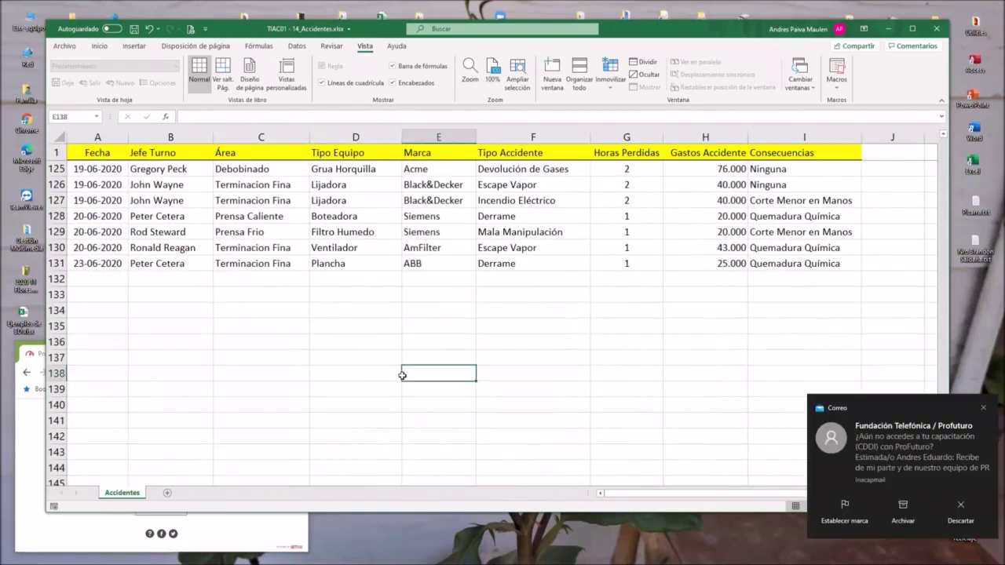
{"action": "scroll", "coordinate": [401, 375], "scroll_direction": "up", "scroll_amount": 5}
{"action": "scroll", "coordinate": [402, 375], "scroll_direction": "up", "scroll_amount": 11}
{"action": "scroll", "coordinate": [402, 375], "scroll_direction": "up", "scroll_amount": 7}
{"action": "scroll", "coordinate": [402, 375], "scroll_direction": "up", "scroll_amount": 18}
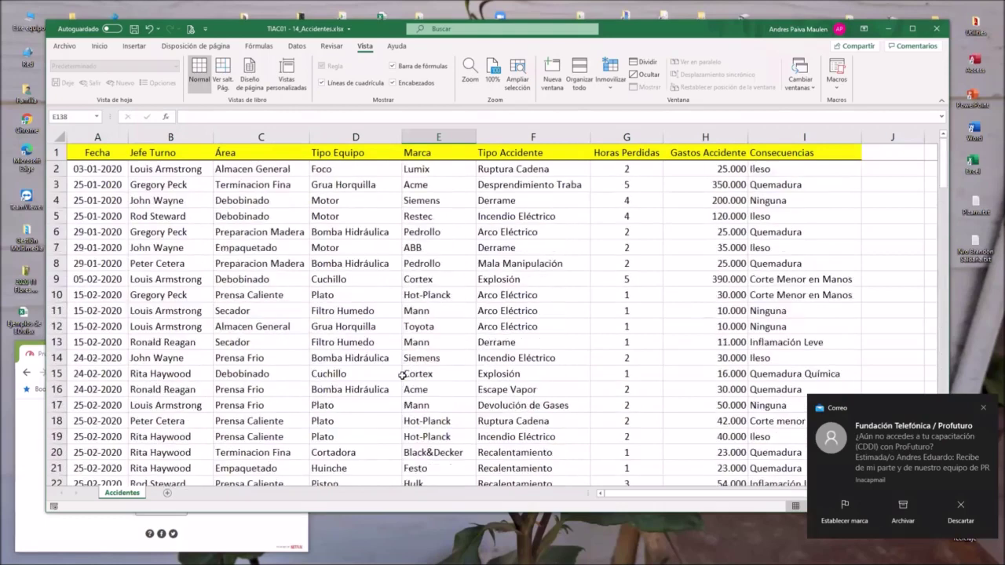
- Select the whole table, header row included, again with Ctrl+A
{"action": "left_click", "coordinate": [264, 267]}
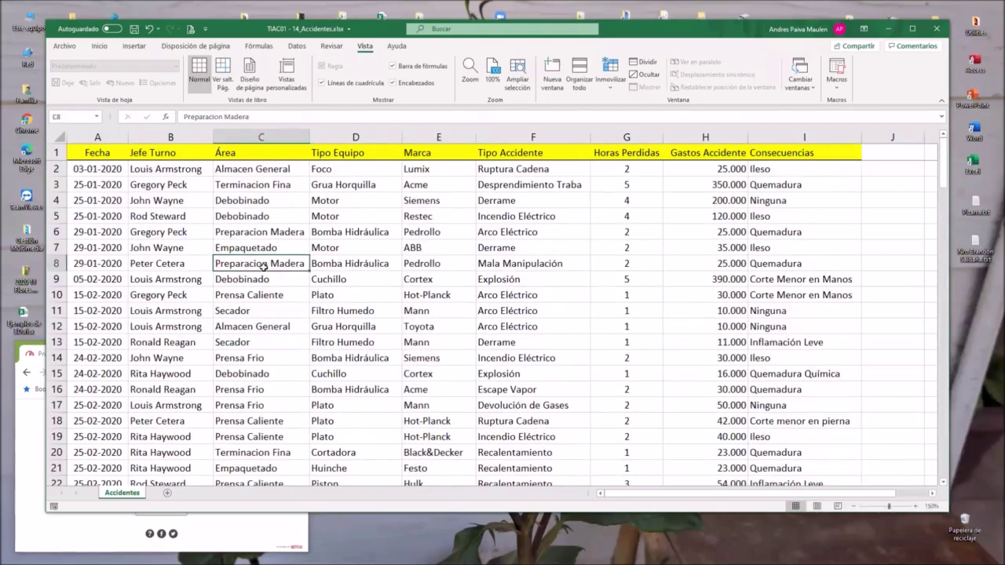
{"action": "key", "text": "ctrl+a"}
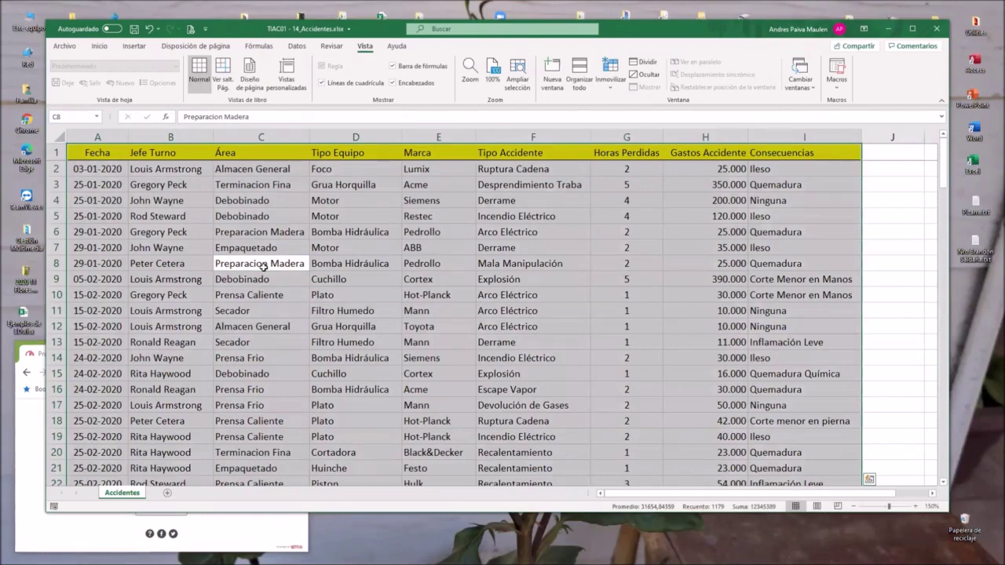
{"action": "left_click", "coordinate": [297, 48]}
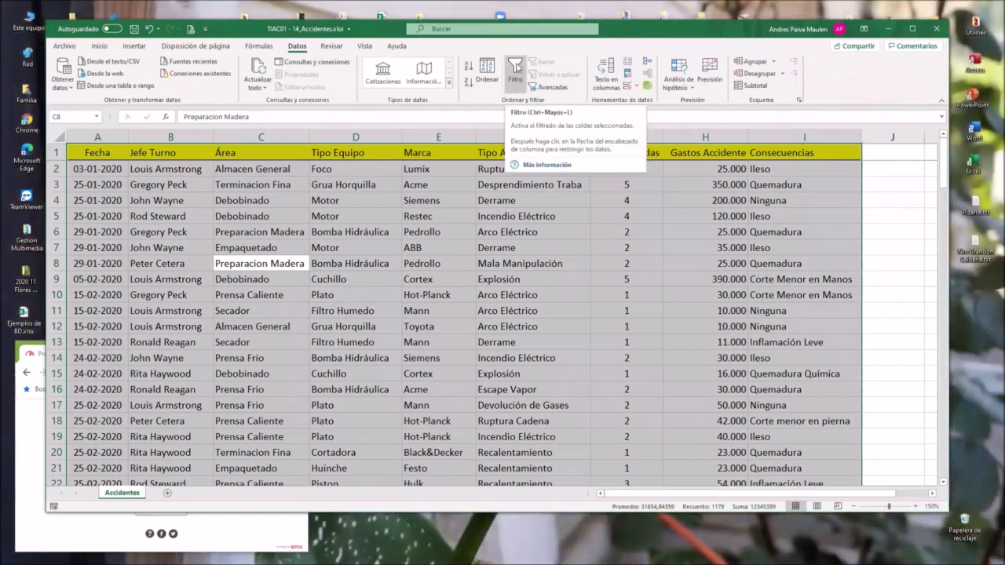
- Turn on Filtro for all table headers, keep cell D8 selected, and restart the speed test
{"action": "left_click", "coordinate": [517, 75]}
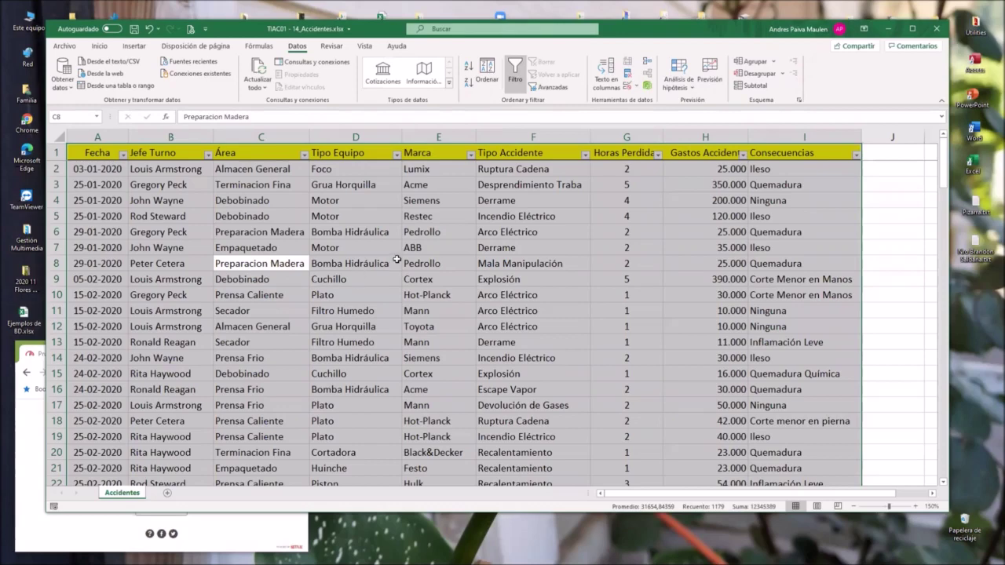
{"action": "left_click_drag", "start_coordinate": [397, 261], "coordinate": [480, 273]}
{"action": "key", "text": "Escape"}
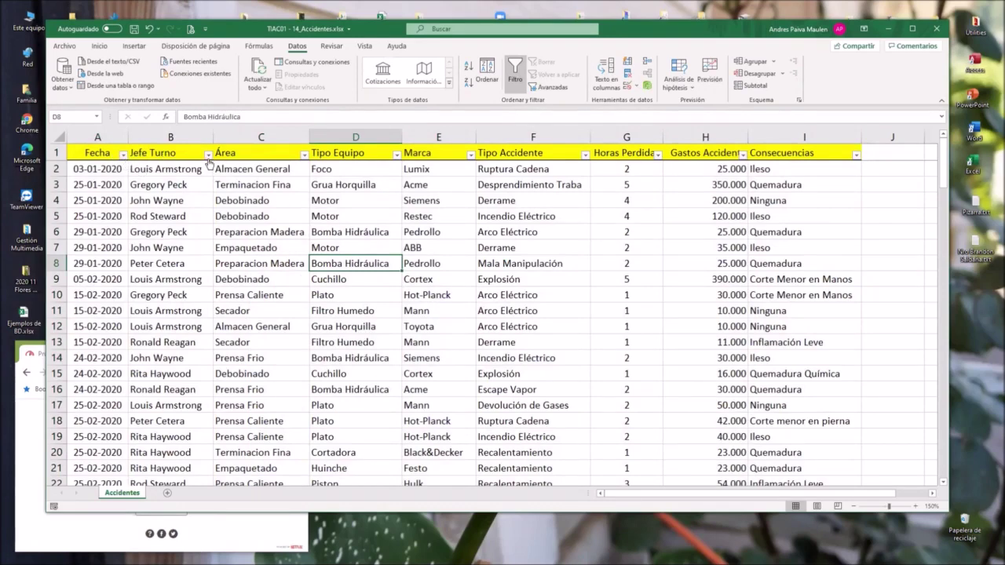
{"action": "left_click", "coordinate": [218, 529]}
{"action": "left_click", "coordinate": [202, 474]}
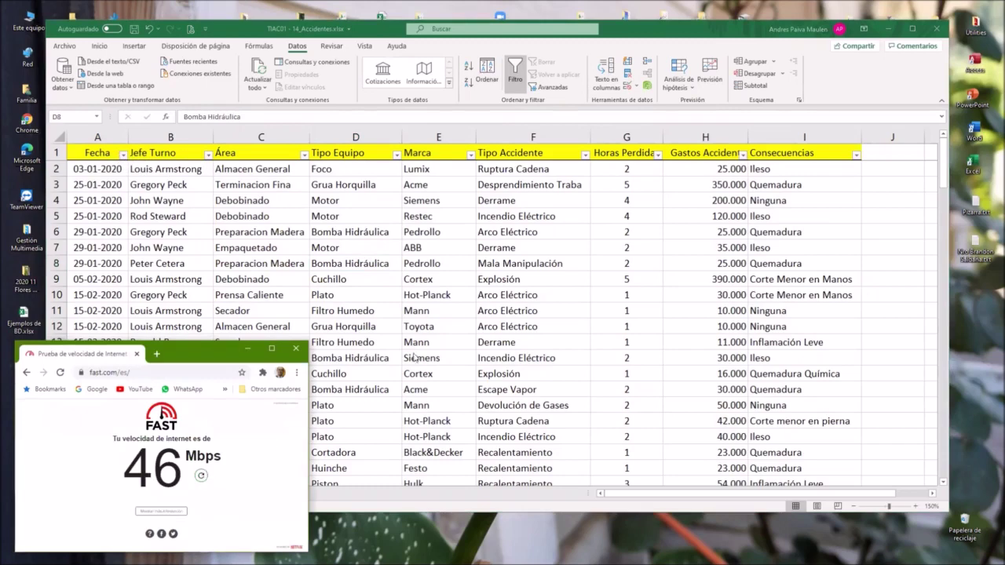
- Return to the Accidentes workbook and open the Marca column's filter list
{"action": "left_click", "coordinate": [469, 281]}
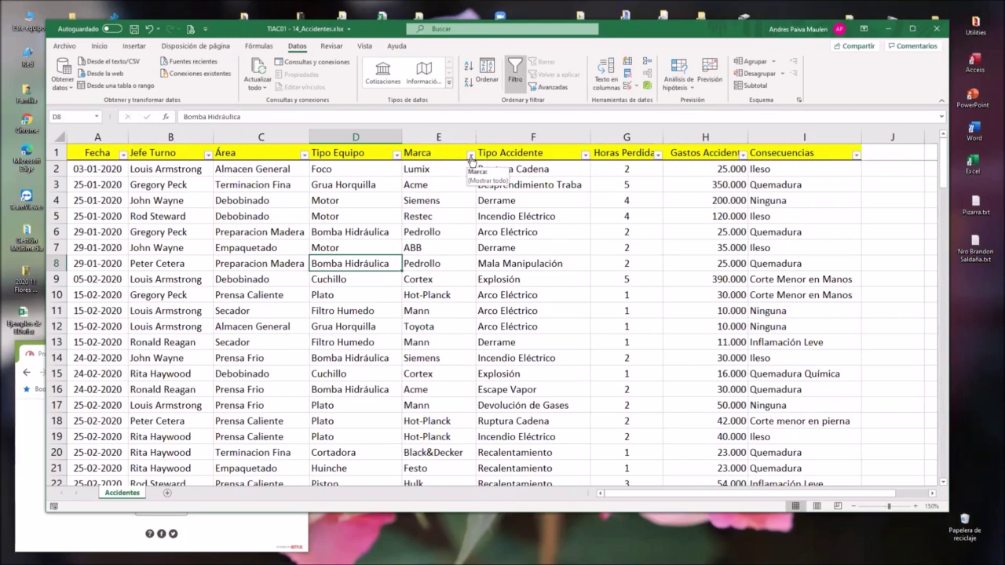
{"action": "left_click", "coordinate": [469, 156]}
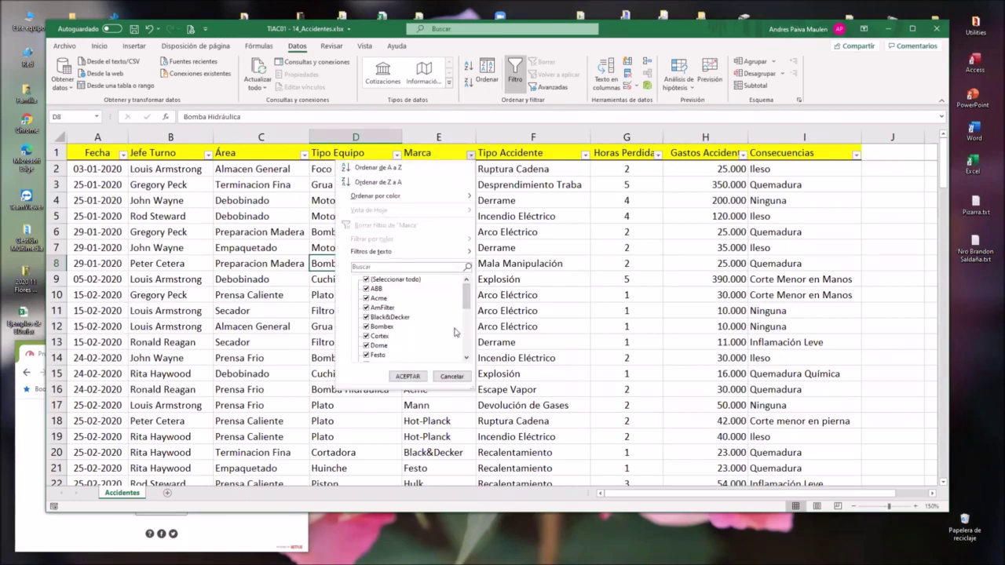
- Filter Marca to ABB only by clearing all brands and ticking just ABB
{"action": "left_click_drag", "start_coordinate": [469, 299], "coordinate": [470, 349]}
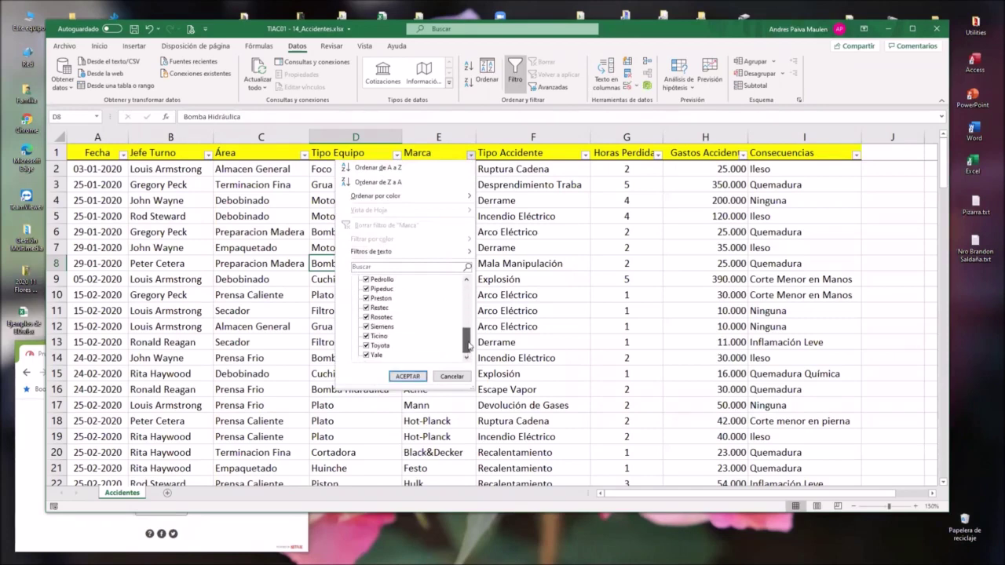
{"action": "left_click_drag", "start_coordinate": [470, 335], "coordinate": [469, 296]}
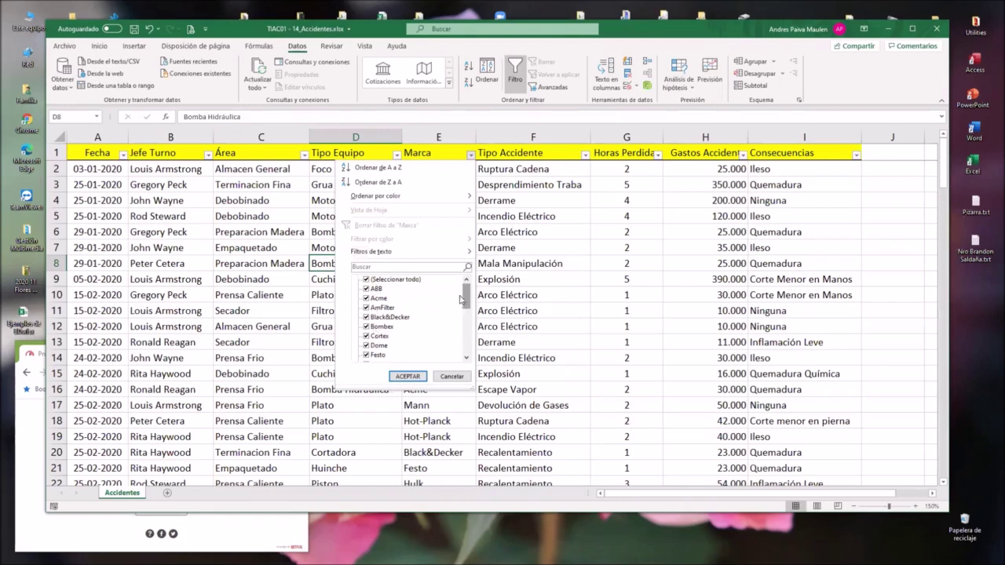
{"action": "mouse_move", "coordinate": [466, 299]}
{"action": "left_mouse_down"}
{"action": "mouse_move", "coordinate": [468, 328]}
{"action": "mouse_move", "coordinate": [467, 289]}
{"action": "left_mouse_up"}
{"action": "left_click", "coordinate": [366, 281]}
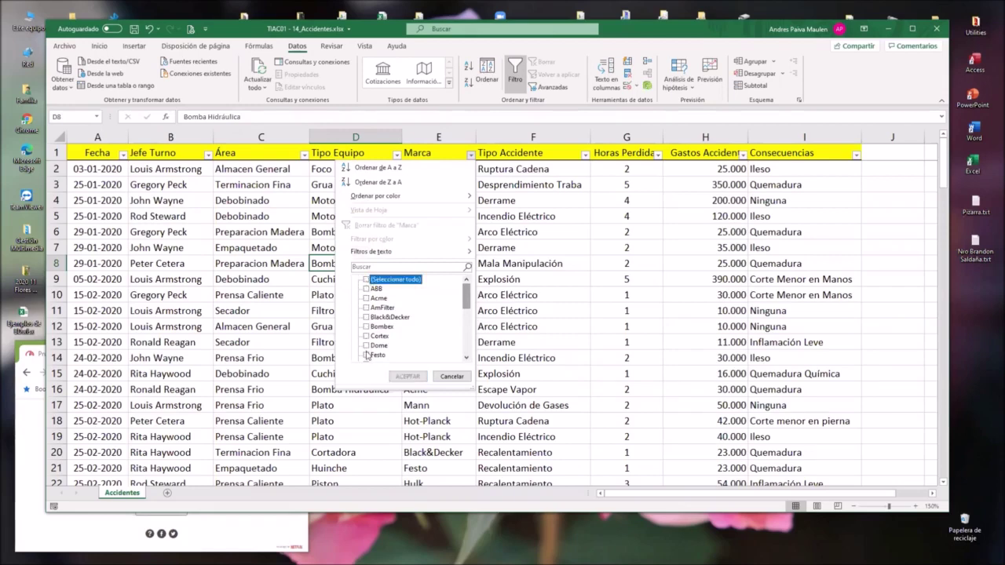
{"action": "left_click_drag", "start_coordinate": [467, 302], "coordinate": [462, 355]}
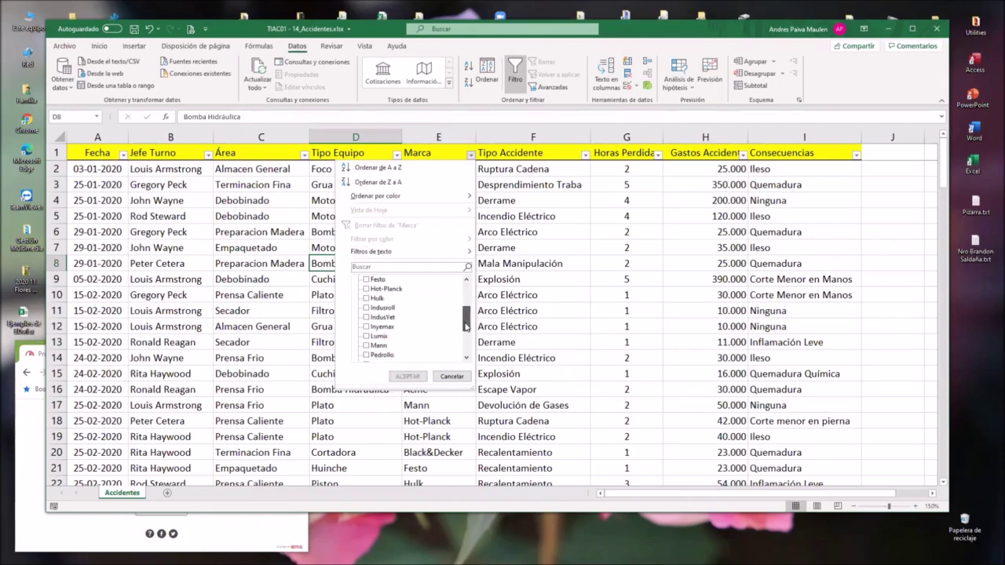
{"action": "scroll", "coordinate": [464, 298], "scroll_direction": "up", "scroll_amount": 4}
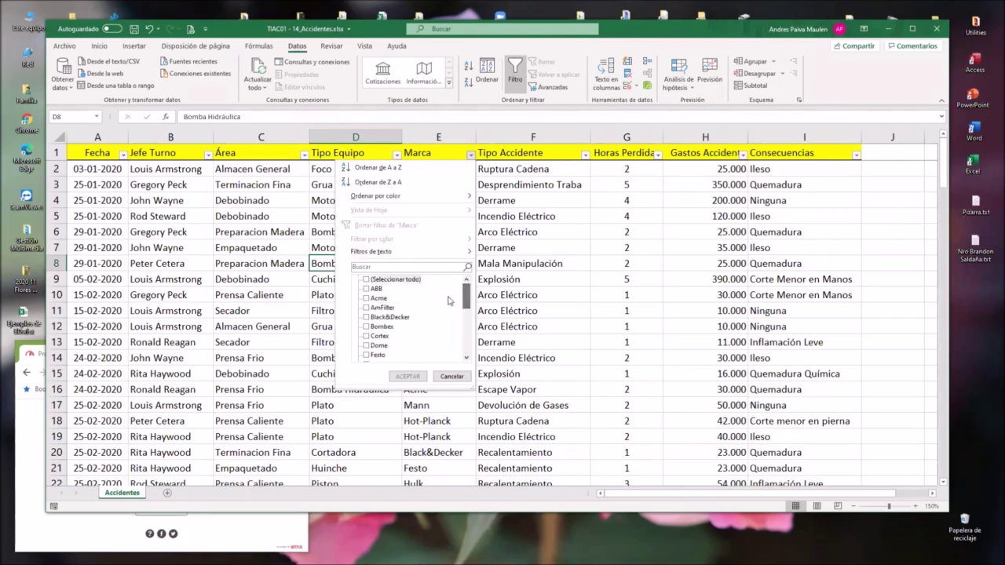
{"action": "left_click", "coordinate": [366, 290]}
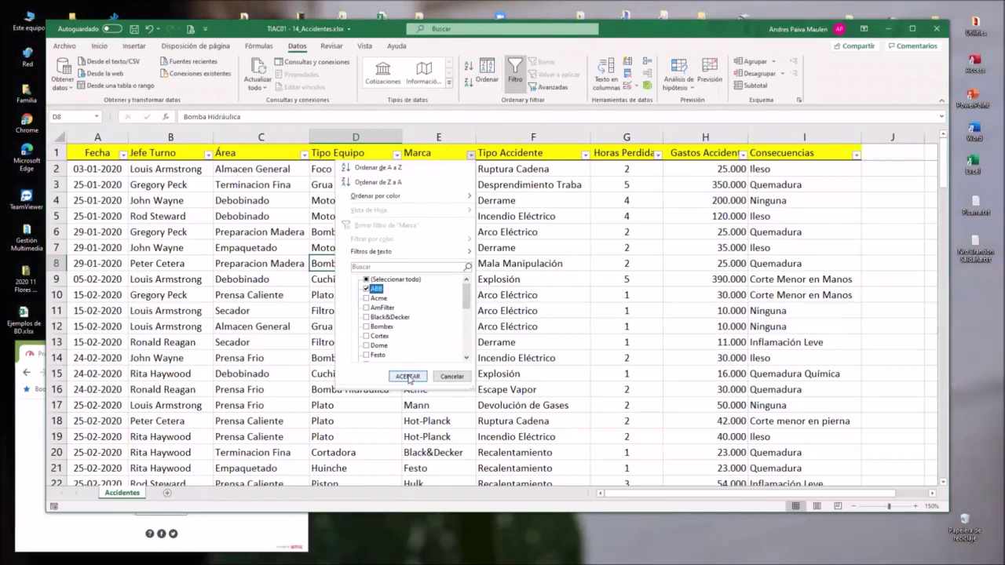
{"action": "left_click", "coordinate": [407, 376]}
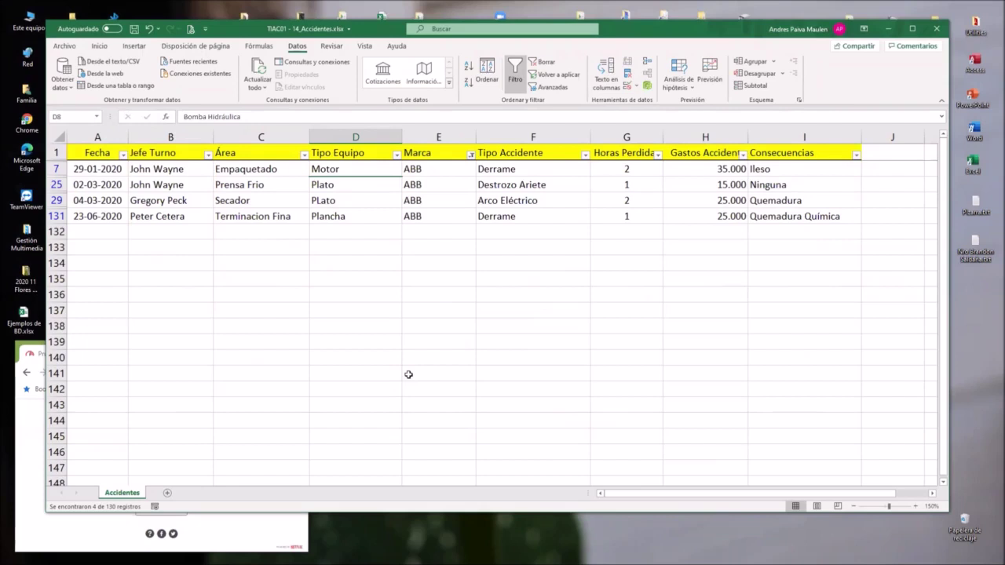
{"action": "left_click", "coordinate": [386, 276]}
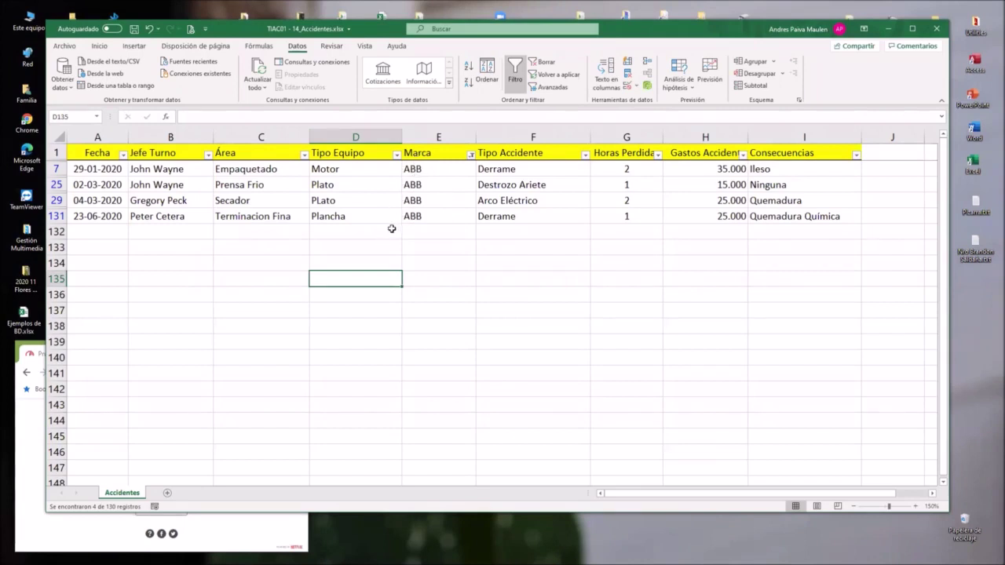
{"action": "scroll", "coordinate": [650, 253], "scroll_direction": "down", "scroll_amount": 1}
{"action": "scroll", "coordinate": [600, 250], "scroll_direction": "down", "scroll_amount": 1}
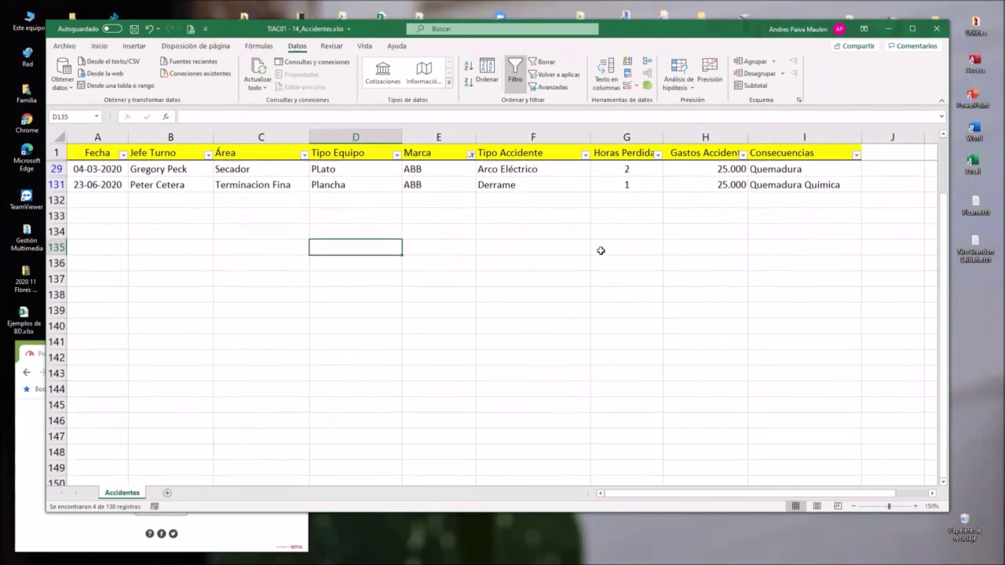
{"action": "scroll", "coordinate": [601, 250], "scroll_direction": "down", "scroll_amount": 1}
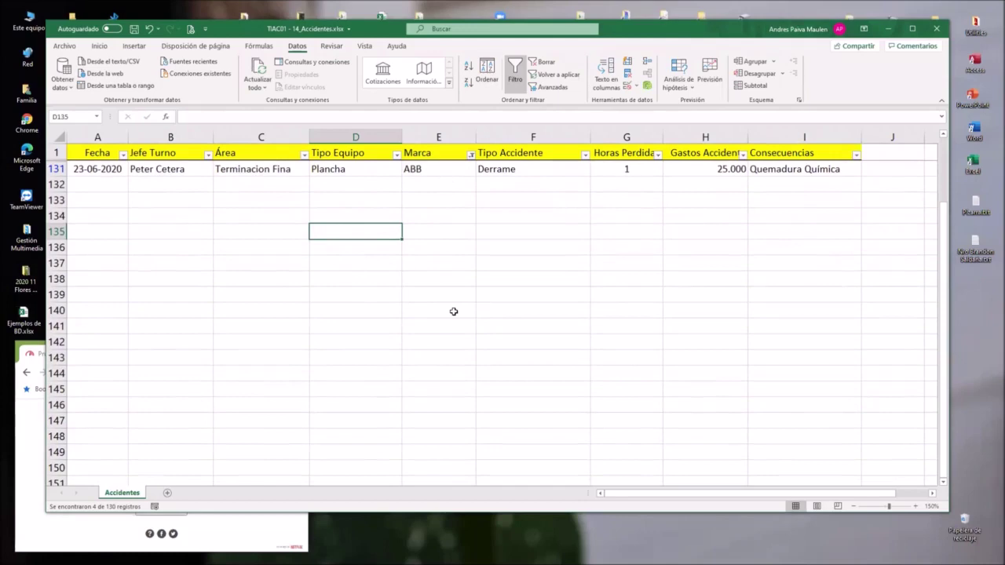
{"action": "scroll", "coordinate": [453, 311], "scroll_direction": "up", "scroll_amount": 3}
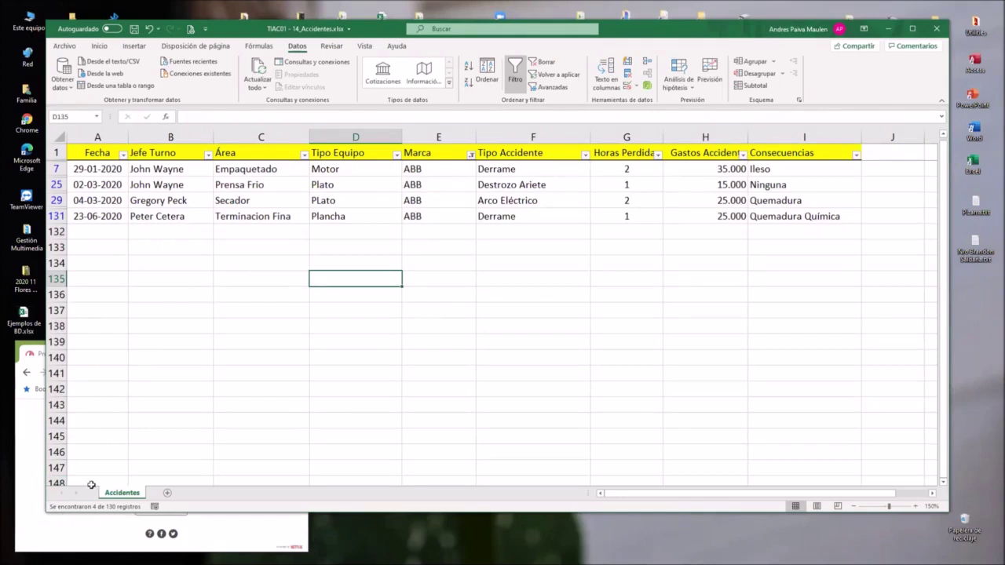
{"action": "mouse_move", "coordinate": [66, 513]}
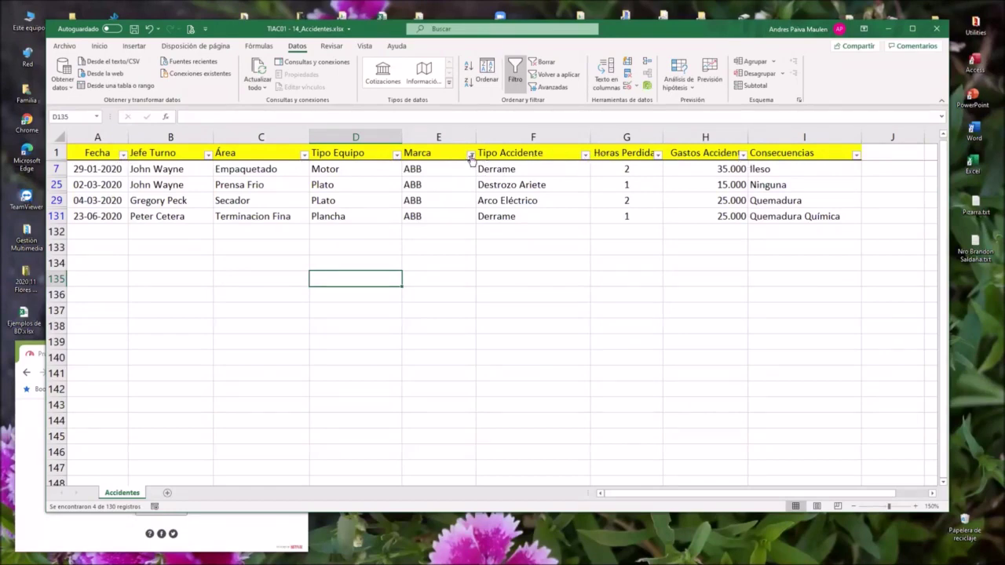
- Clear the ABB filter from Marca and scroll through all the accident records
{"action": "mouse_move", "coordinate": [471, 160]}
{"action": "left_click", "coordinate": [470, 156]}
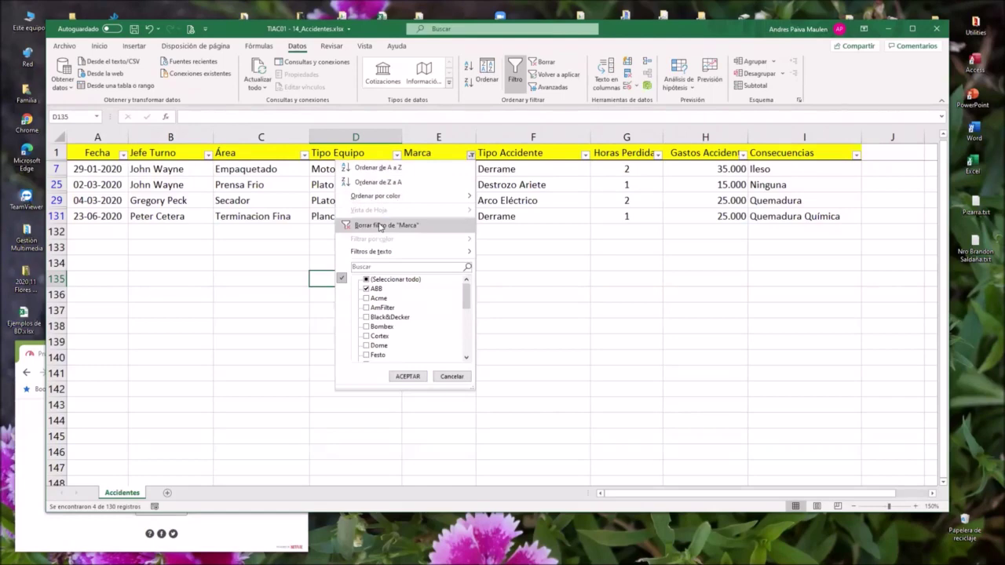
{"action": "left_click", "coordinate": [380, 226]}
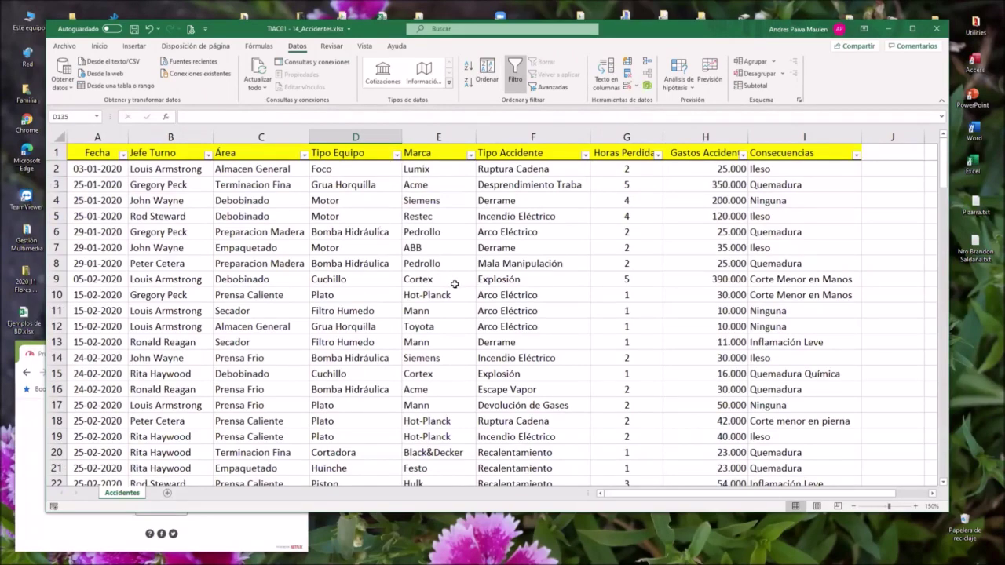
{"action": "scroll", "coordinate": [455, 284], "scroll_direction": "down", "scroll_amount": 1}
{"action": "scroll", "coordinate": [454, 284], "scroll_direction": "down", "scroll_amount": 10}
{"action": "scroll", "coordinate": [454, 284], "scroll_direction": "down", "scroll_amount": 6}
{"action": "scroll", "coordinate": [455, 284], "scroll_direction": "down", "scroll_amount": 6}
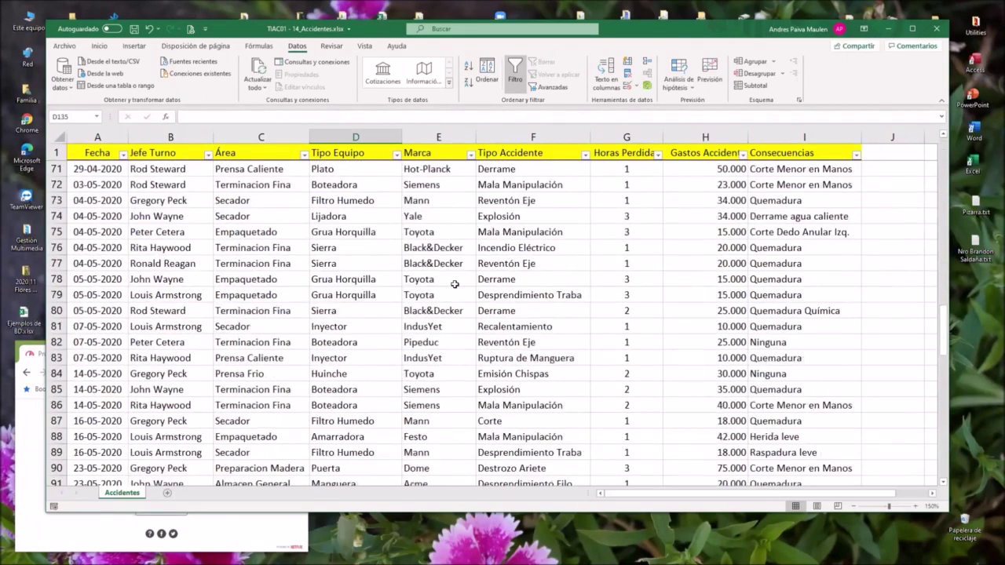
{"action": "scroll", "coordinate": [455, 284], "scroll_direction": "down", "scroll_amount": 8}
{"action": "scroll", "coordinate": [455, 284], "scroll_direction": "down", "scroll_amount": 10}
{"action": "scroll", "coordinate": [454, 284], "scroll_direction": "up", "scroll_amount": 6}
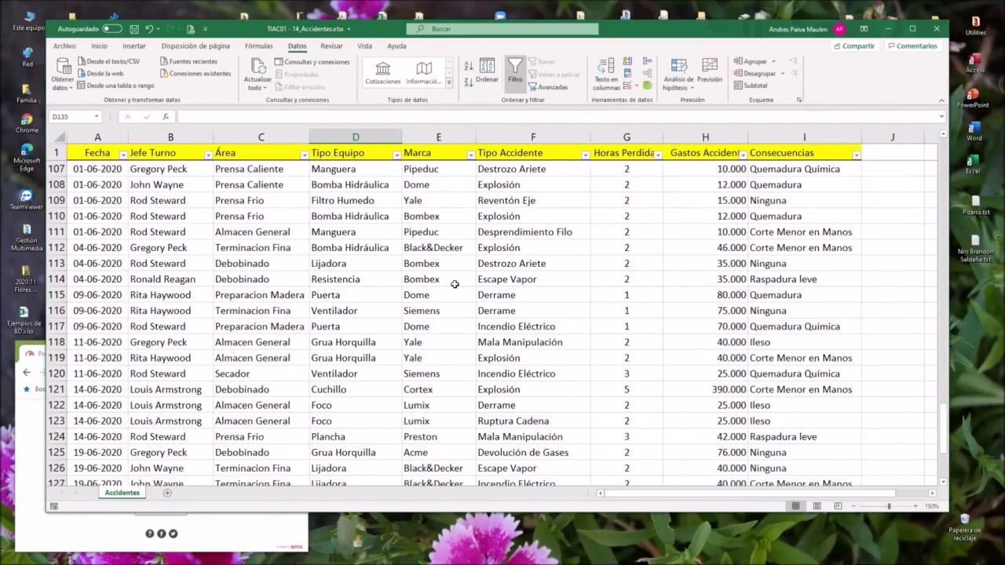
{"action": "scroll", "coordinate": [454, 284], "scroll_direction": "up", "scroll_amount": 12}
{"action": "scroll", "coordinate": [454, 284], "scroll_direction": "up", "scroll_amount": 11}
{"action": "scroll", "coordinate": [454, 285], "scroll_direction": "up", "scroll_amount": 10}
{"action": "scroll", "coordinate": [454, 284], "scroll_direction": "up", "scroll_amount": 2}
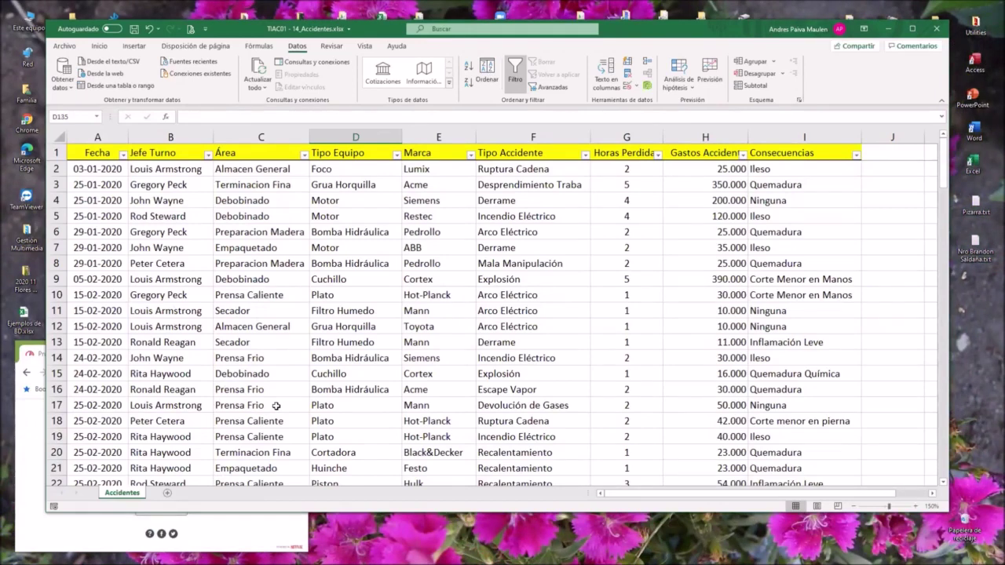
{"action": "left_click", "coordinate": [249, 545]}
- Restart the speed test, then filter Jefe Turno to only the last supervisor listed
{"action": "left_click", "coordinate": [202, 477]}
{"action": "left_click", "coordinate": [354, 324]}
{"action": "left_click", "coordinate": [208, 155]}
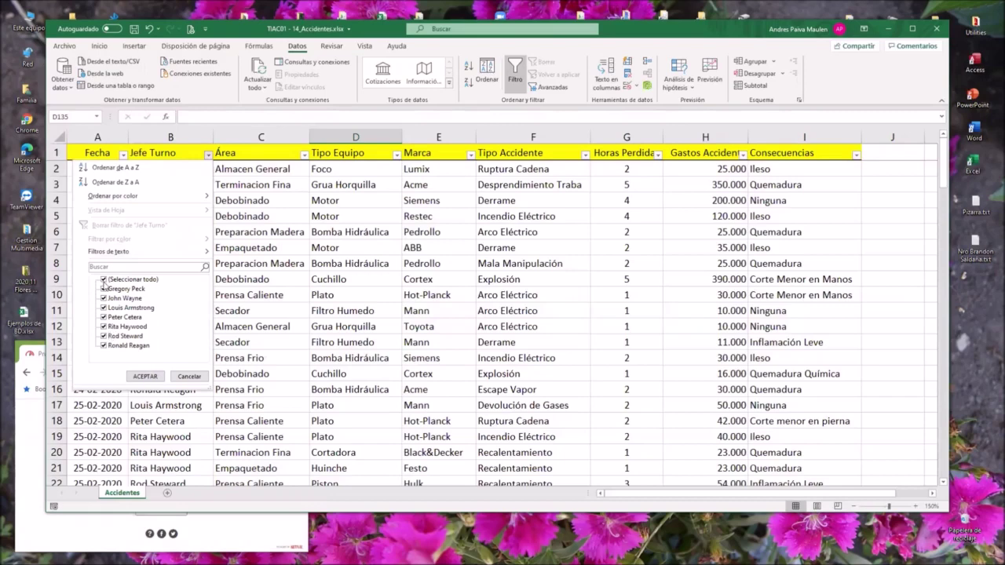
{"action": "left_click", "coordinate": [103, 280]}
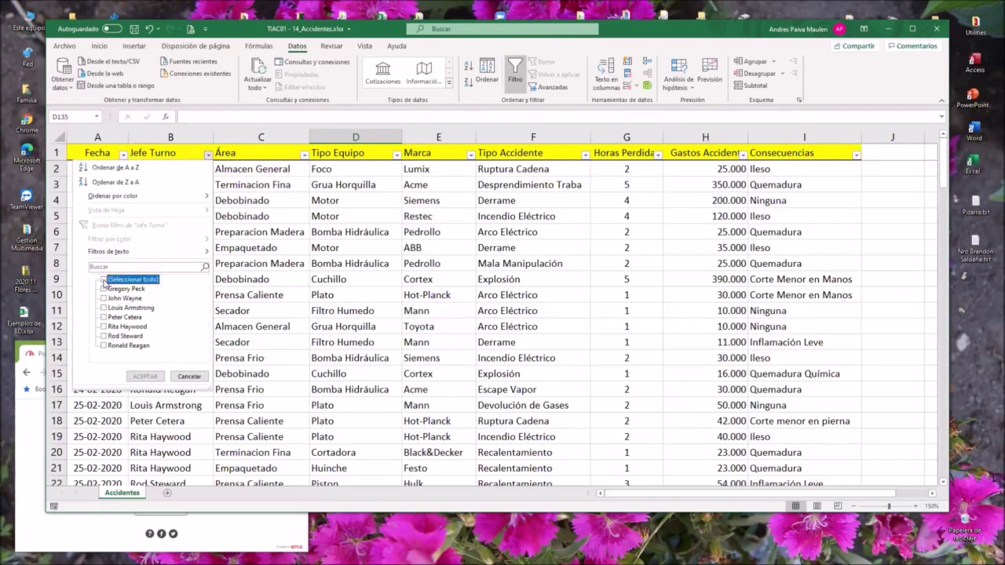
{"action": "left_click", "coordinate": [104, 346]}
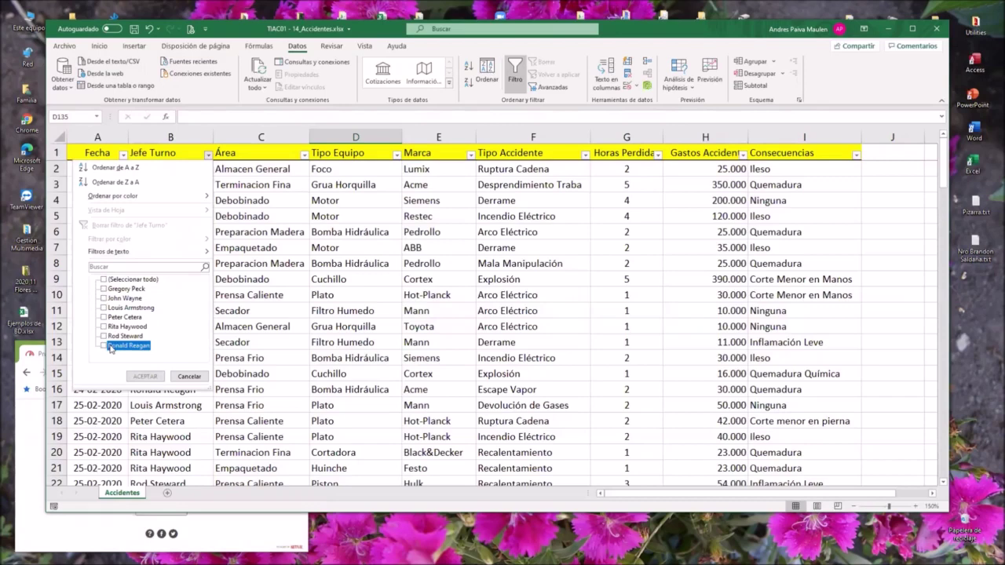
{"action": "left_click", "coordinate": [110, 347]}
{"action": "left_click", "coordinate": [146, 377]}
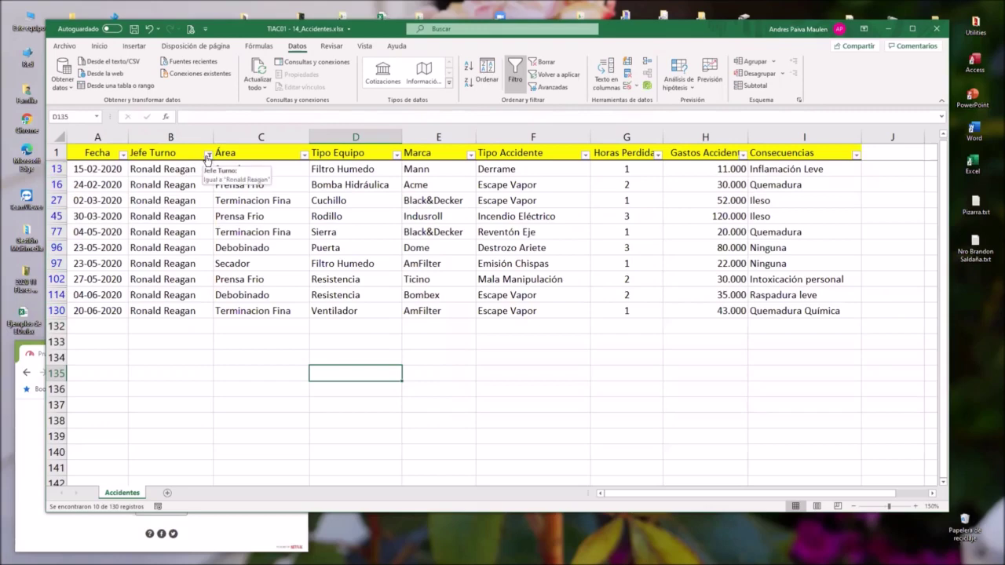
- Clear the Jefe Turno filter using the Alt+A, C shortcut
{"action": "left_click", "coordinate": [208, 154]}
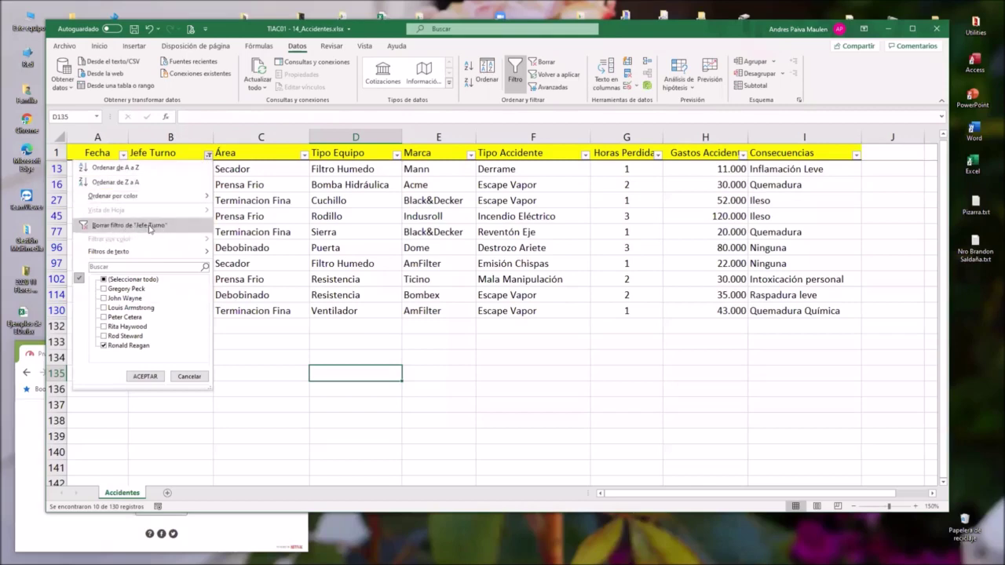
{"action": "key", "text": "Escape"}
{"action": "key", "text": "alt+a"}
{"action": "key", "text": "c"}
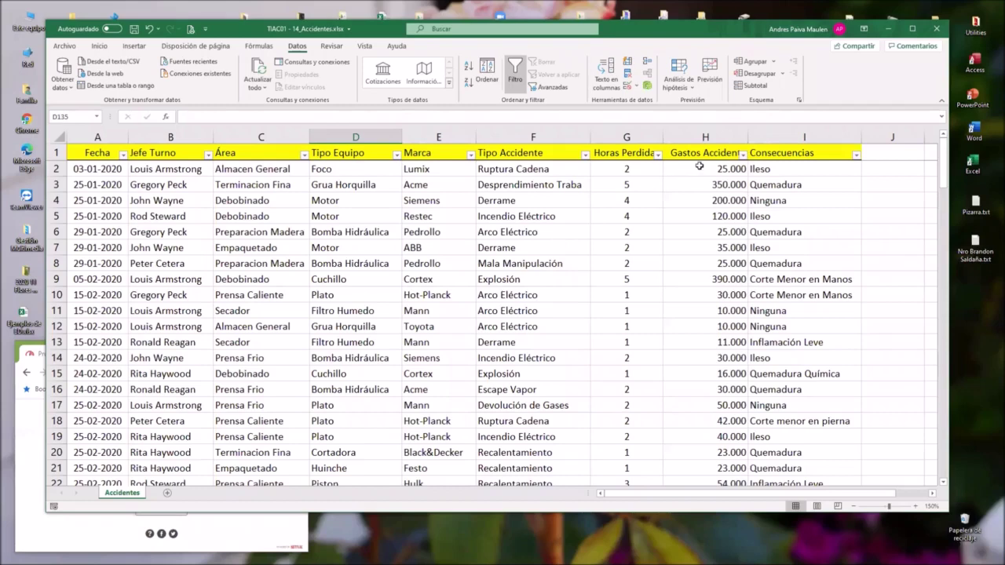
{"action": "left_click", "coordinate": [741, 155]}
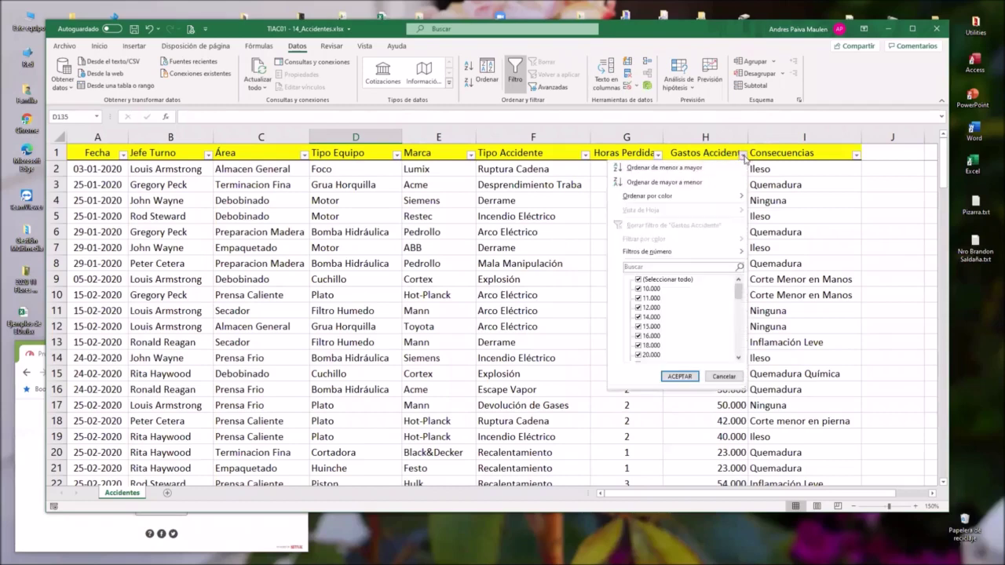
- Untick all Gastos Accidente amounts, then tick 100.000 through 550.000
{"action": "left_click", "coordinate": [638, 282]}
{"action": "left_click_drag", "start_coordinate": [738, 290], "coordinate": [738, 340]}
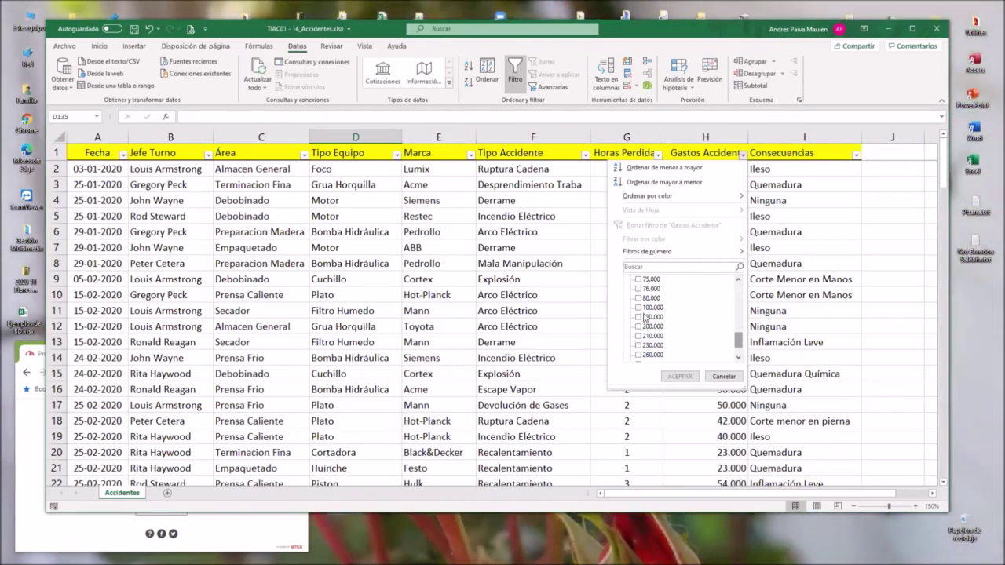
{"action": "left_click", "coordinate": [638, 308]}
{"action": "left_click", "coordinate": [638, 317]}
{"action": "left_click", "coordinate": [638, 326]}
{"action": "left_click", "coordinate": [638, 338]}
{"action": "left_click", "coordinate": [638, 346]}
{"action": "left_click", "coordinate": [639, 355]}
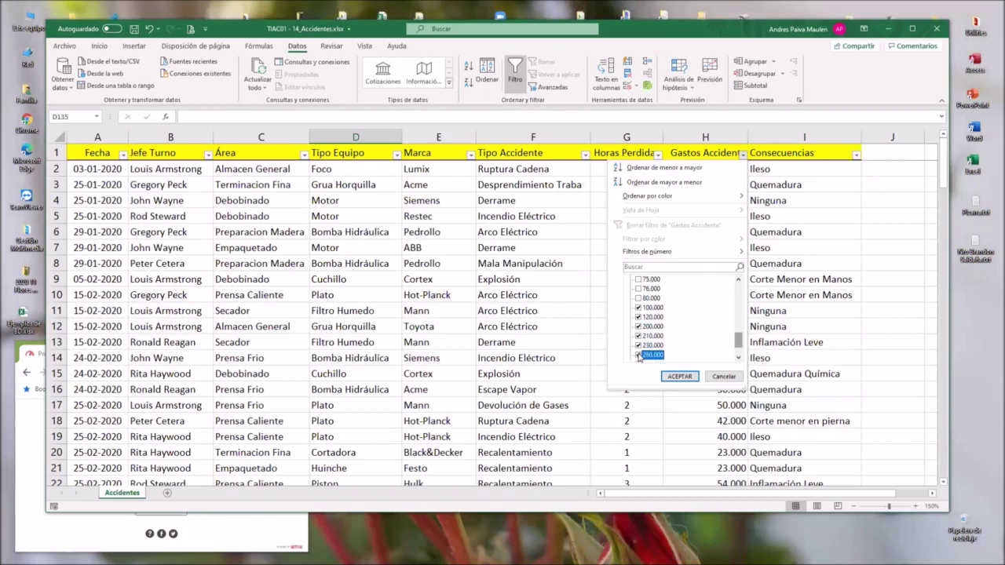
{"action": "left_click", "coordinate": [638, 336]}
{"action": "left_click", "coordinate": [638, 345]}
{"action": "left_click", "coordinate": [638, 354]}
- Enlarge the filter list, untick 210.000, then re-tick every amount
{"action": "scroll", "coordinate": [691, 339], "scroll_direction": "up", "scroll_amount": 1}
{"action": "scroll", "coordinate": [691, 339], "scroll_direction": "down", "scroll_amount": 1}
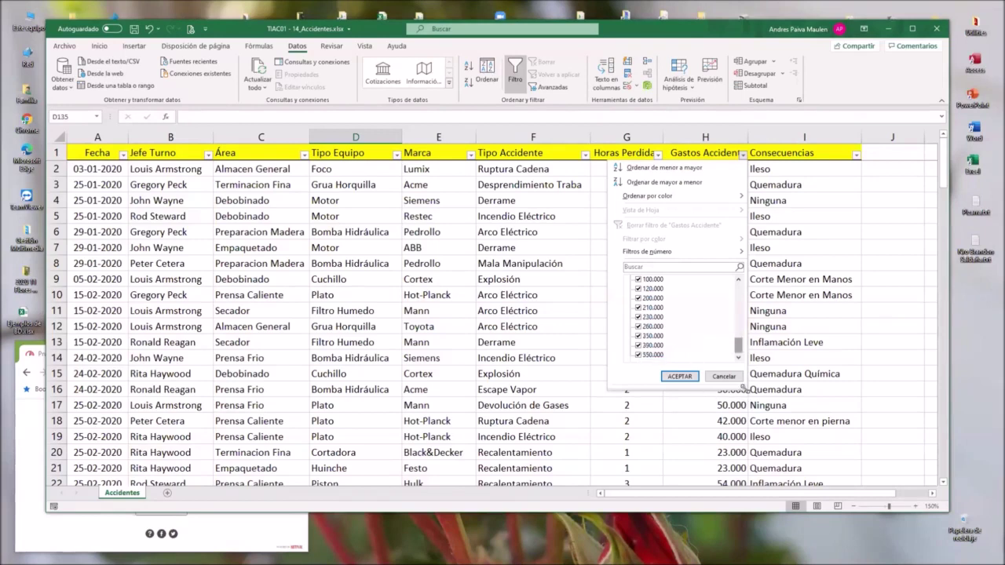
{"action": "left_click_drag", "start_coordinate": [743, 387], "coordinate": [764, 476]}
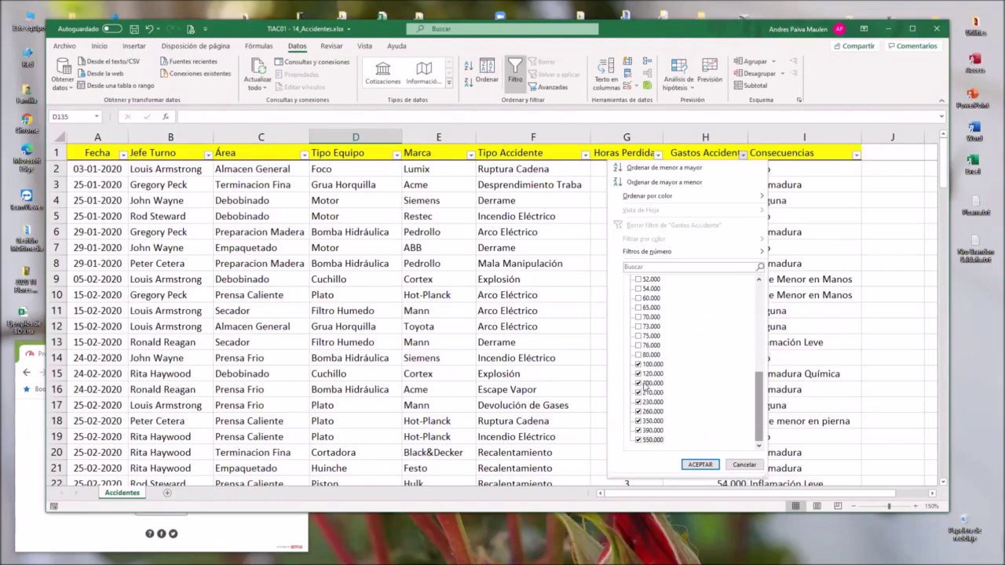
{"action": "left_click", "coordinate": [638, 394]}
{"action": "scroll", "coordinate": [738, 382], "scroll_direction": "up", "scroll_amount": 6}
{"action": "scroll", "coordinate": [738, 383], "scroll_direction": "up", "scroll_amount": 3}
{"action": "left_click", "coordinate": [648, 280]}
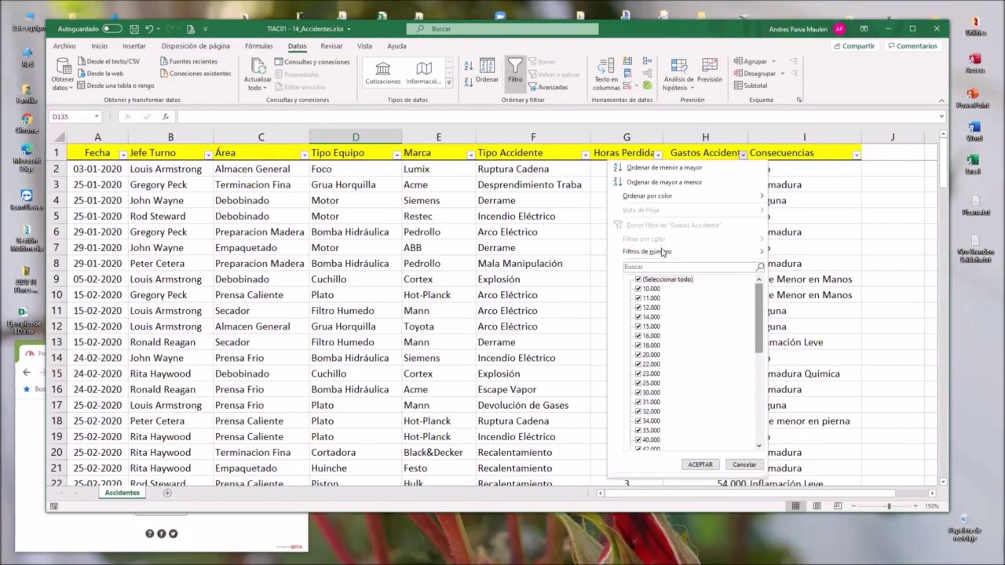
- Apply a 'Mayor o igual que' 100000 number filter to Gastos Accidente, leaving 12 of 130 records
{"action": "mouse_move", "coordinate": [664, 253]}
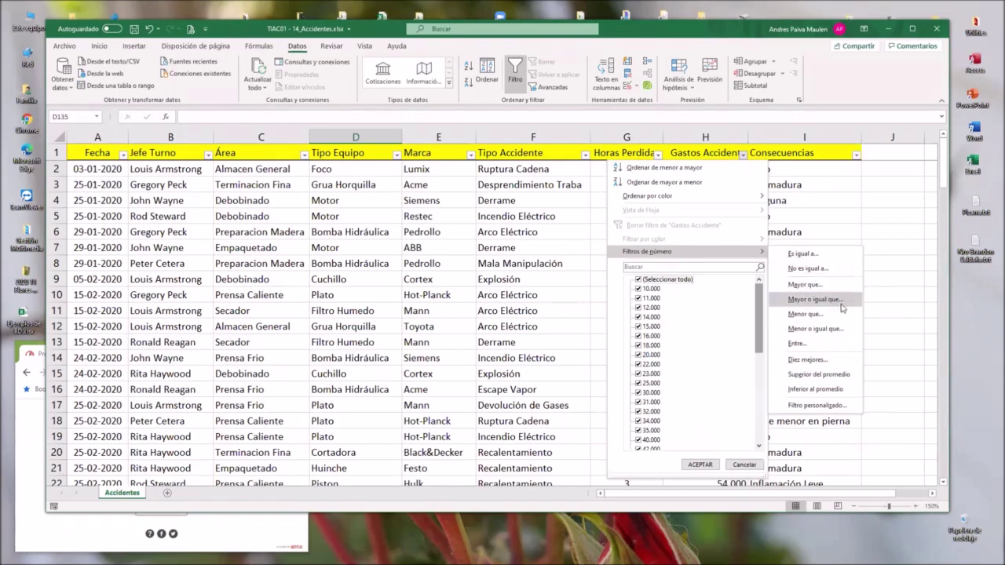
{"action": "left_click", "coordinate": [830, 301]}
{"action": "type", "text": "100"}
{"action": "type", "text": "000"}
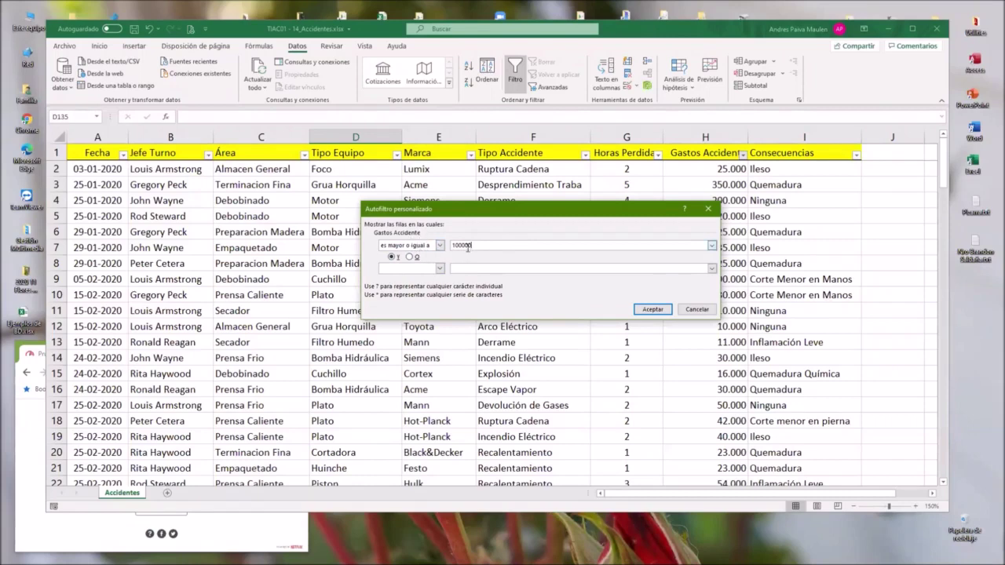
{"action": "left_click", "coordinate": [649, 310]}
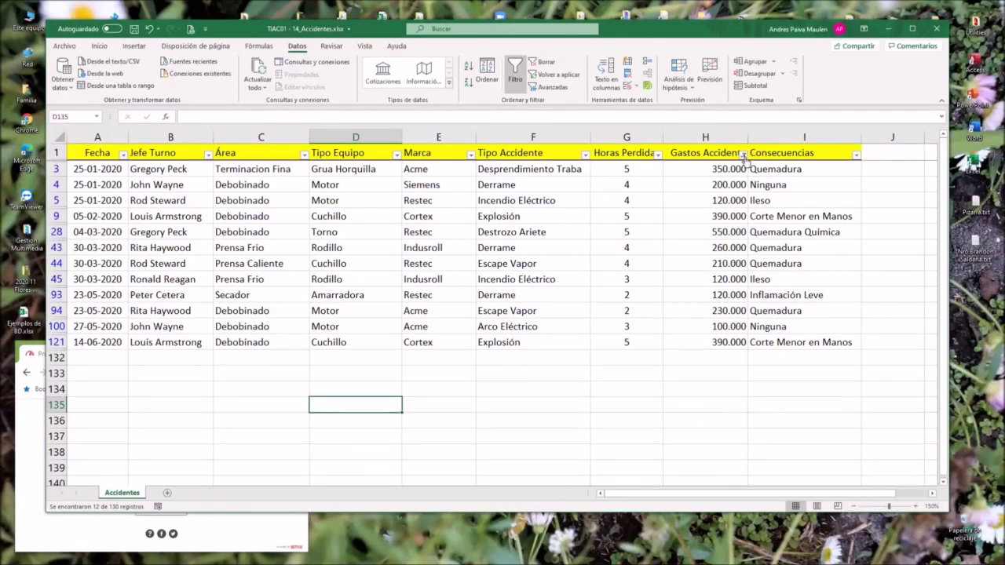
- Remove the at-least-100000 filter from the Gastos Accidente column
{"action": "mouse_move", "coordinate": [744, 157]}
{"action": "left_click", "coordinate": [742, 155]}
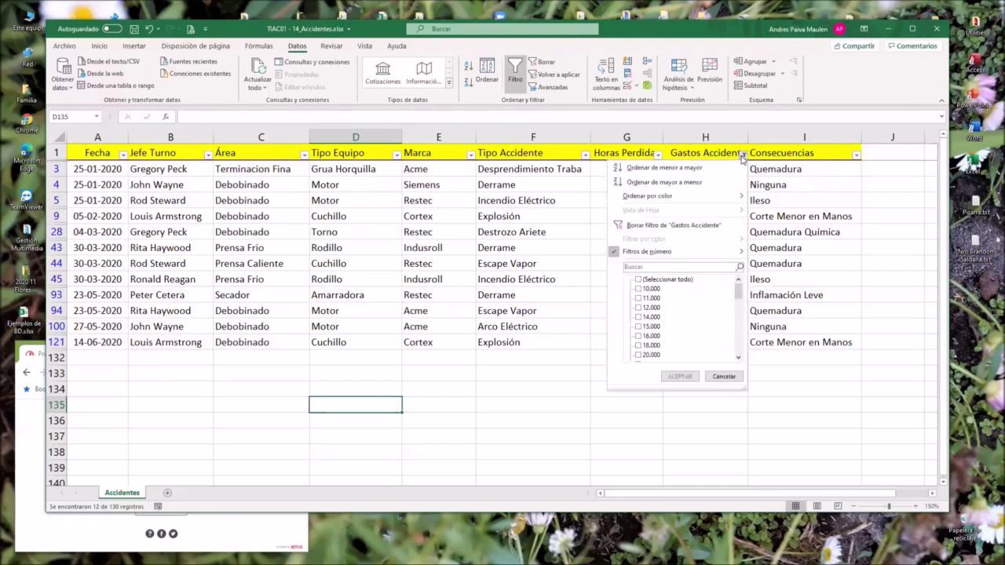
{"action": "left_click", "coordinate": [681, 225]}
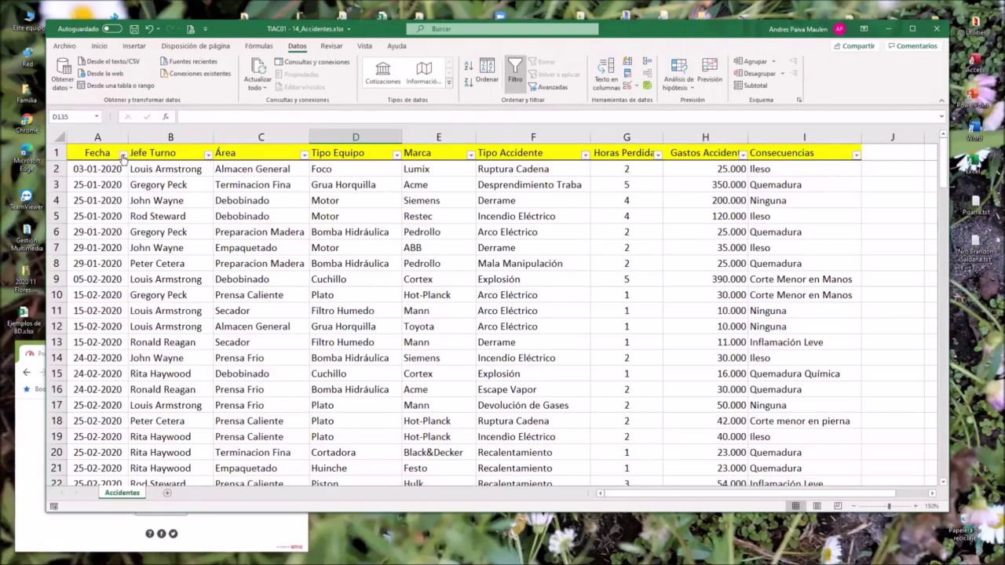
- Filter Fecha to only marzo, showing 22 of 130 records
{"action": "left_click", "coordinate": [123, 155]}
{"action": "mouse_move", "coordinate": [86, 197]}
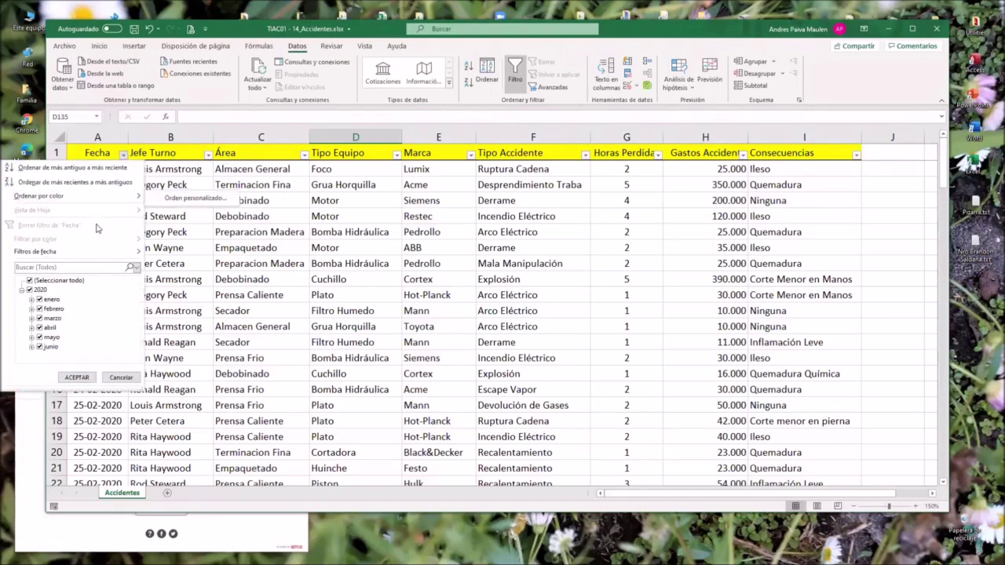
{"action": "left_click", "coordinate": [30, 280]}
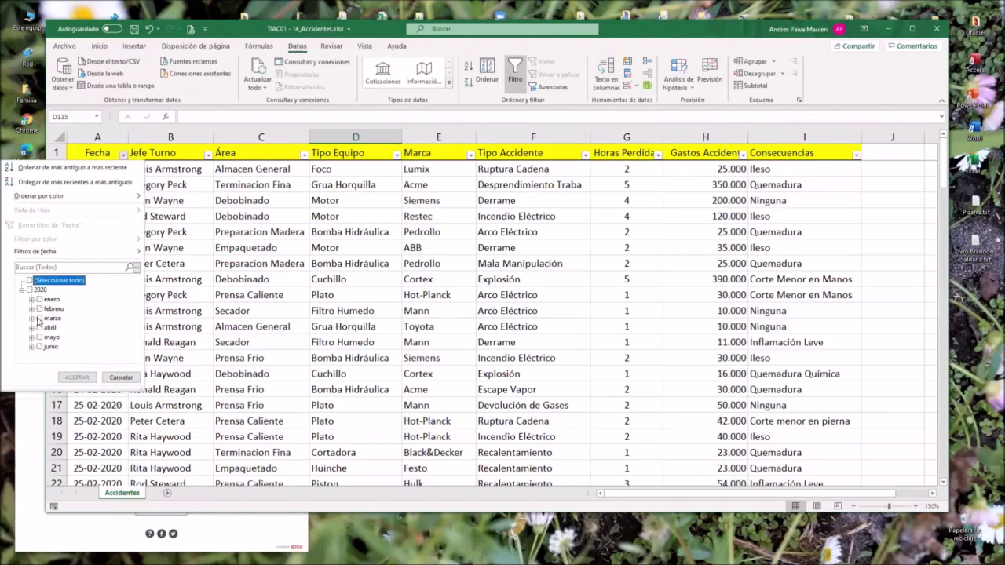
{"action": "left_click", "coordinate": [39, 318]}
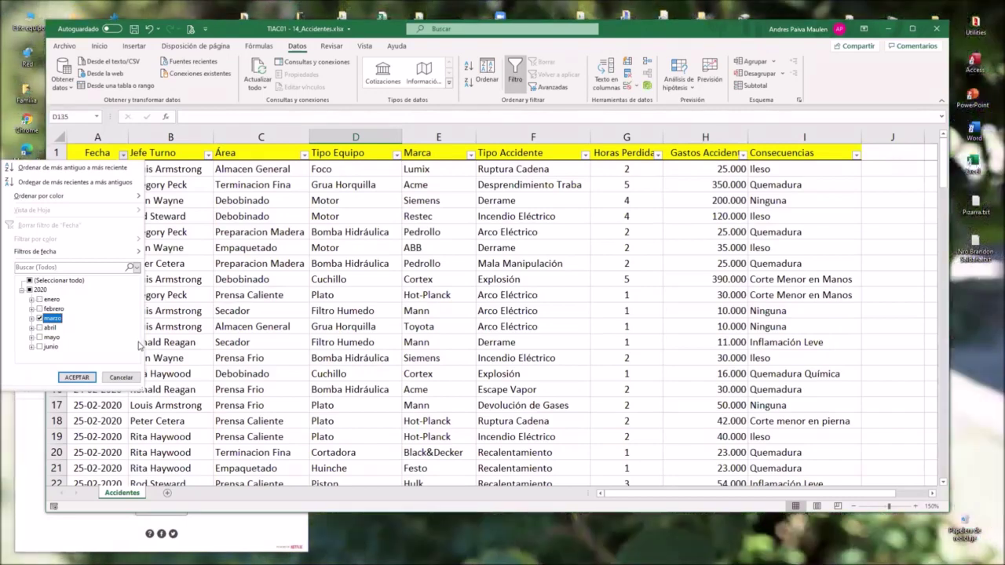
{"action": "left_click", "coordinate": [79, 377]}
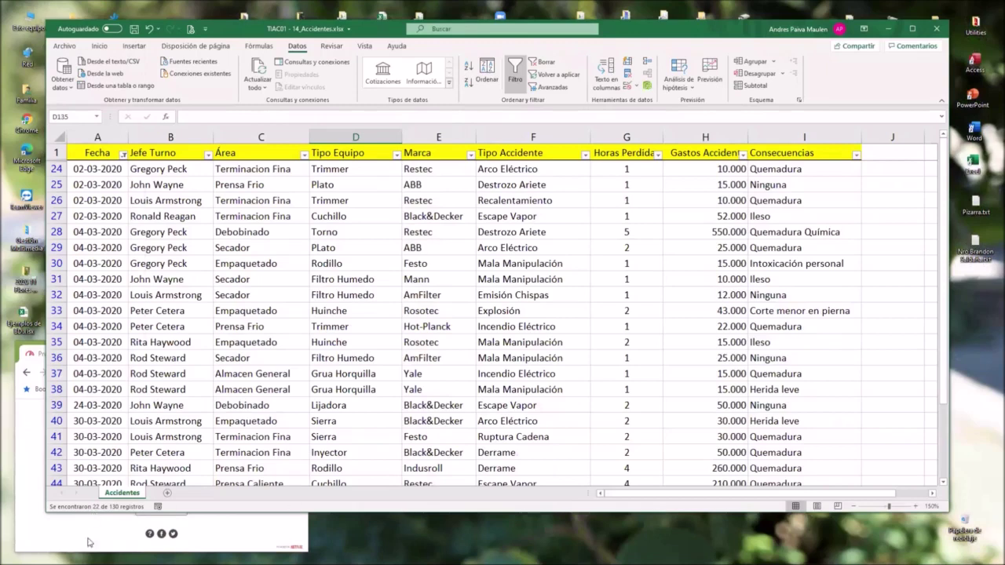
- Make the workbook window taller to see more of the filtered rows
{"action": "left_click_drag", "start_coordinate": [407, 515], "coordinate": [91, 544]}
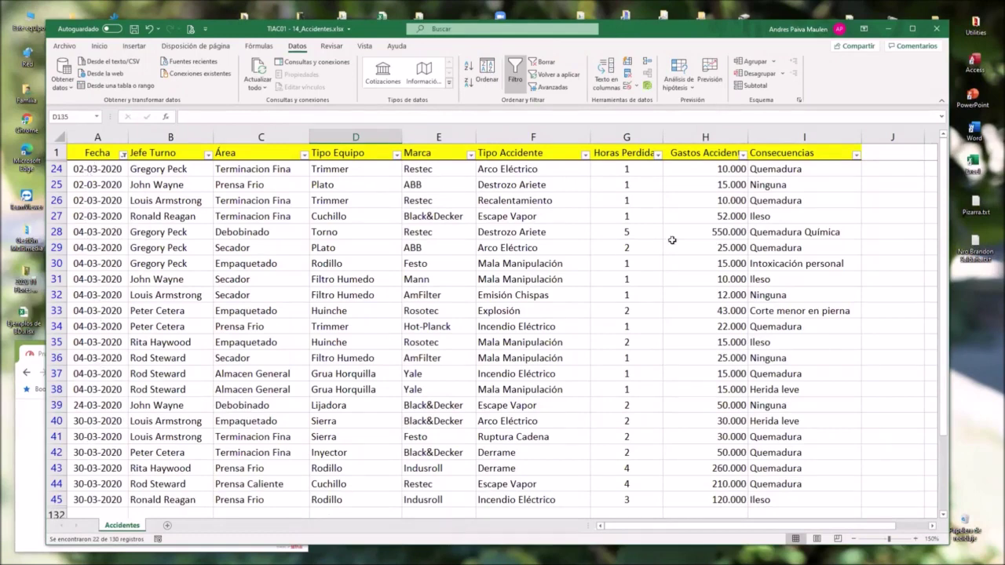
{"action": "scroll", "coordinate": [590, 233], "scroll_direction": "down", "scroll_amount": 3}
{"action": "scroll", "coordinate": [591, 232], "scroll_direction": "down", "scroll_amount": 1}
{"action": "scroll", "coordinate": [590, 232], "scroll_direction": "up", "scroll_amount": 4}
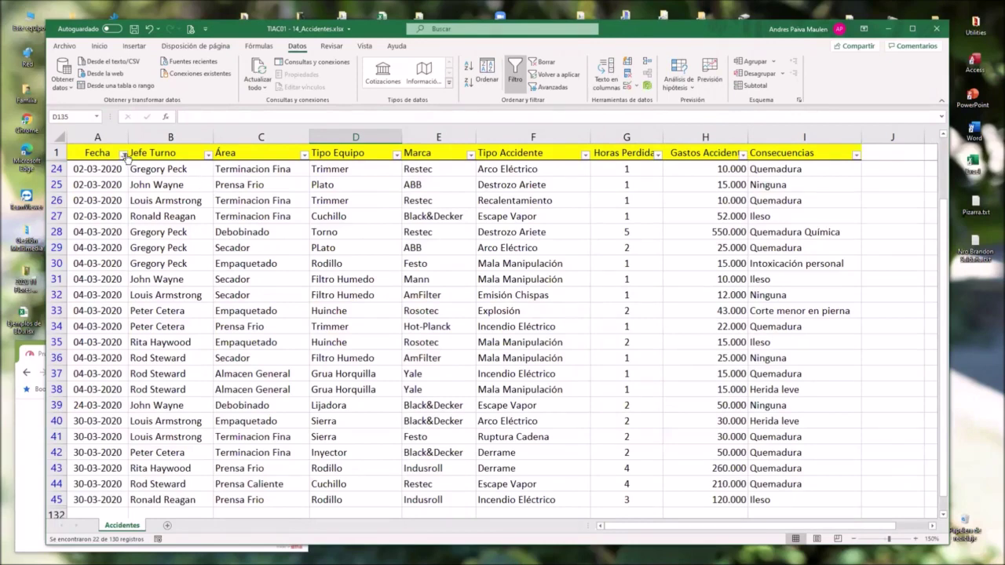
- Remove the marzo filter from Fecha so January and February records return
{"action": "left_click", "coordinate": [124, 154]}
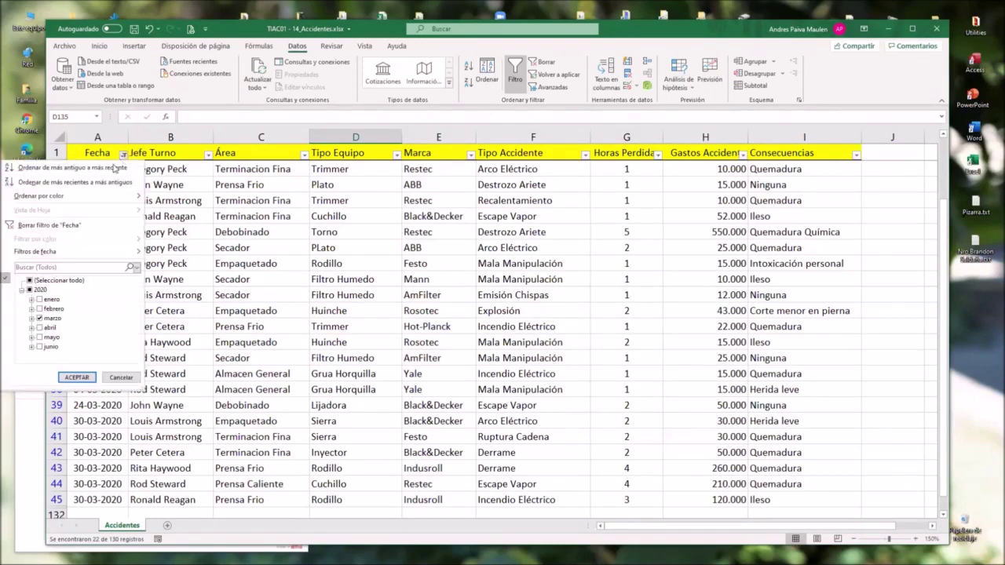
{"action": "left_click", "coordinate": [82, 226]}
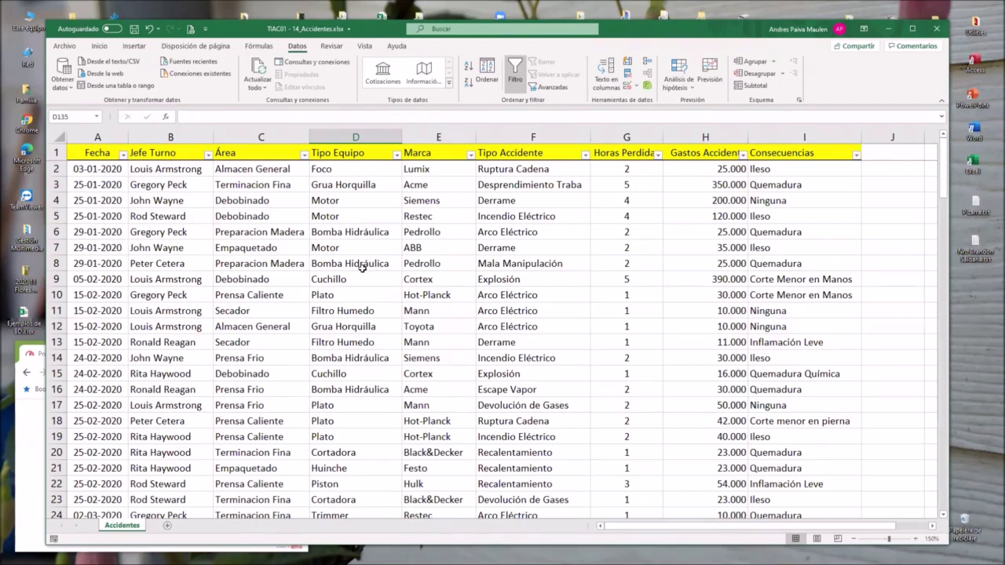
- Filter Jefe Turno to only the first supervisor in the list
{"action": "left_click", "coordinate": [208, 157]}
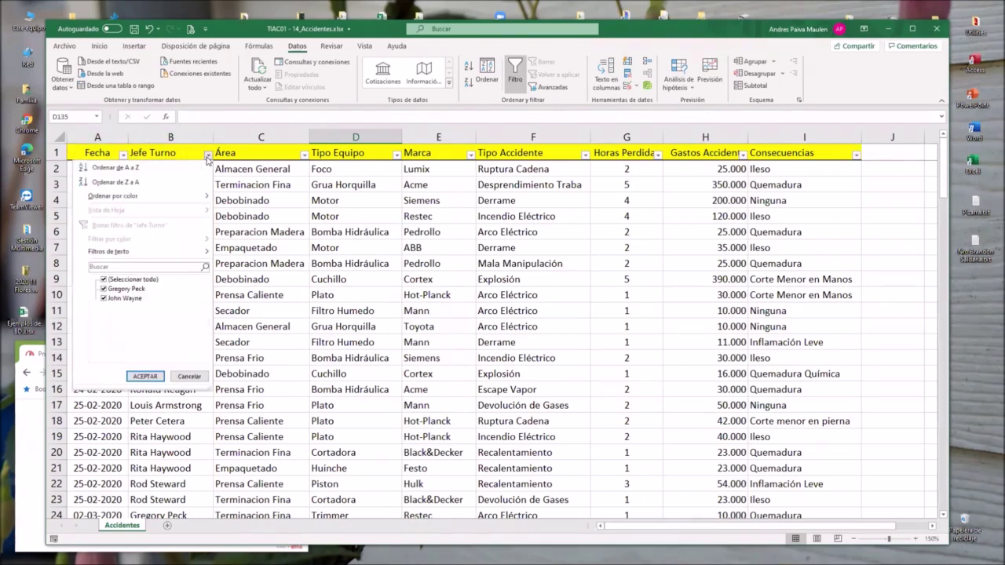
{"action": "left_click", "coordinate": [104, 279]}
{"action": "left_click", "coordinate": [104, 288]}
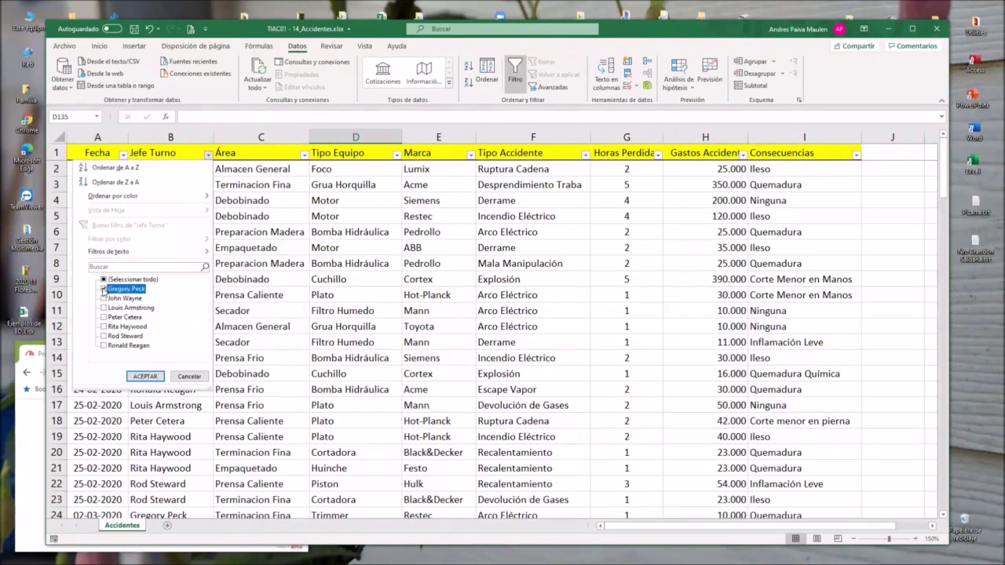
{"action": "left_click", "coordinate": [145, 377]}
{"action": "scroll", "coordinate": [255, 390], "scroll_direction": "down", "scroll_amount": 2}
{"action": "scroll", "coordinate": [255, 390], "scroll_direction": "down", "scroll_amount": 1}
{"action": "scroll", "coordinate": [259, 377], "scroll_direction": "up", "scroll_amount": 2}
{"action": "scroll", "coordinate": [233, 321], "scroll_direction": "up", "scroll_amount": 1}
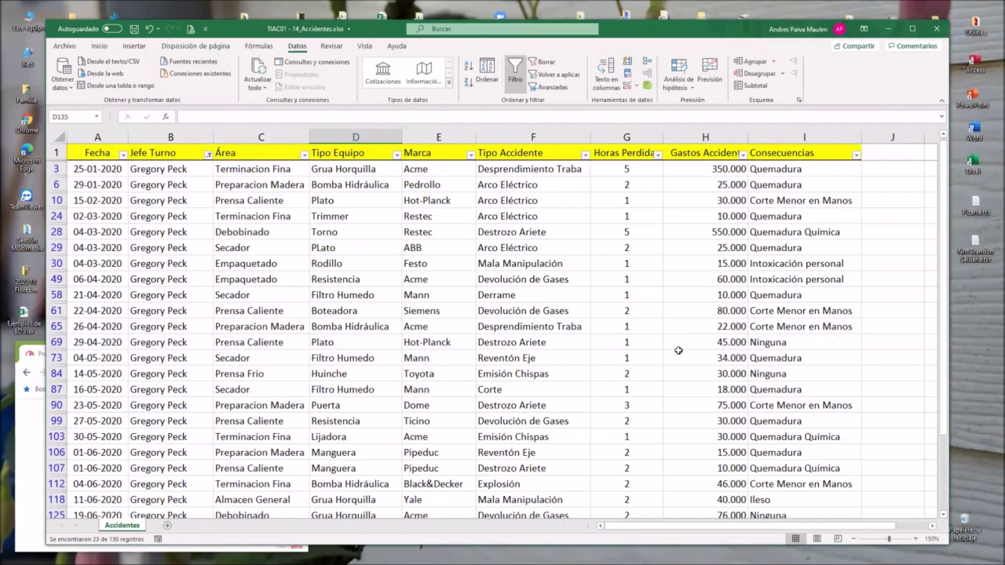
- Filter Área to Debobinado, leaving 2 of 130 records
{"action": "left_click", "coordinate": [305, 157]}
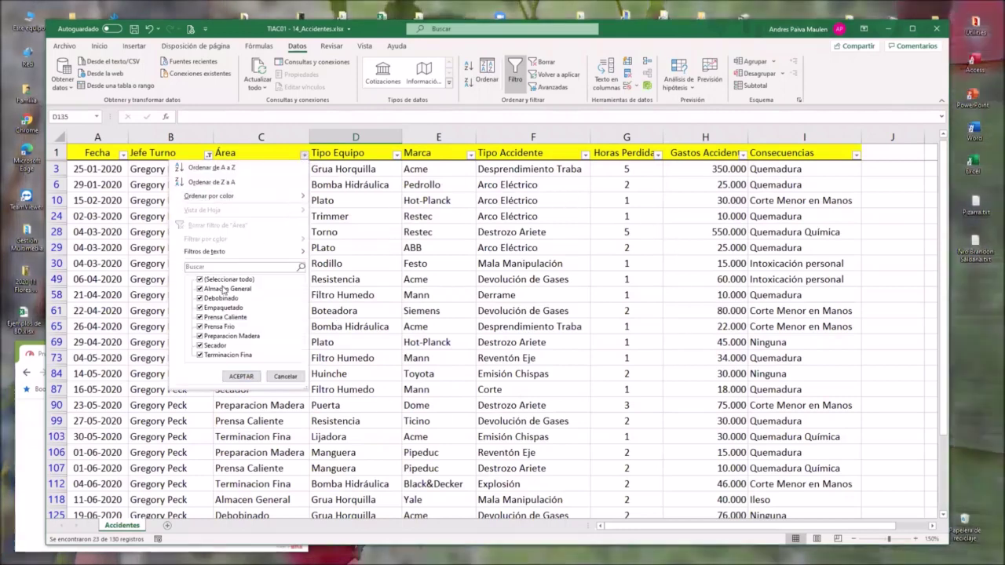
{"action": "left_click", "coordinate": [226, 280]}
{"action": "left_click", "coordinate": [220, 298]}
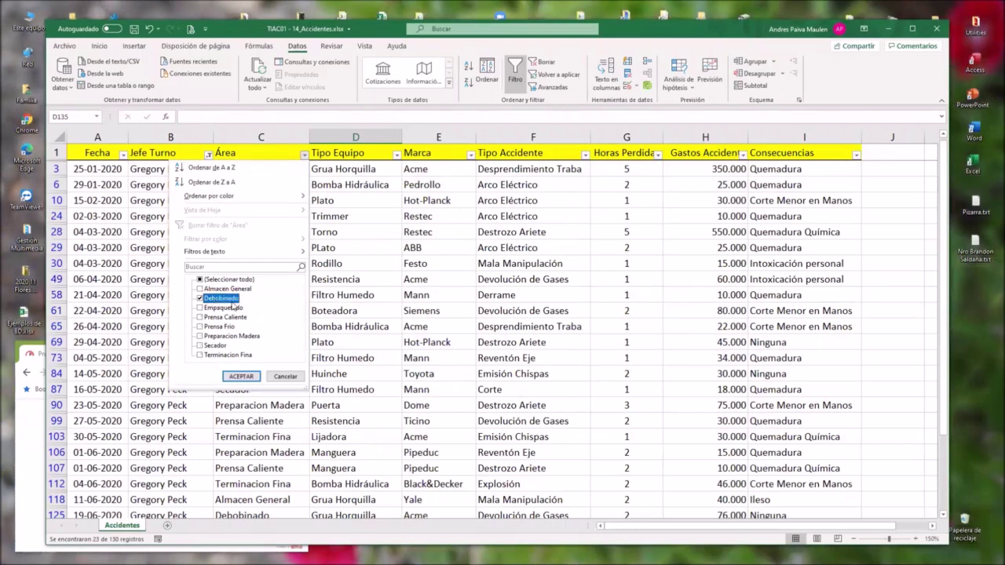
{"action": "left_click", "coordinate": [241, 376]}
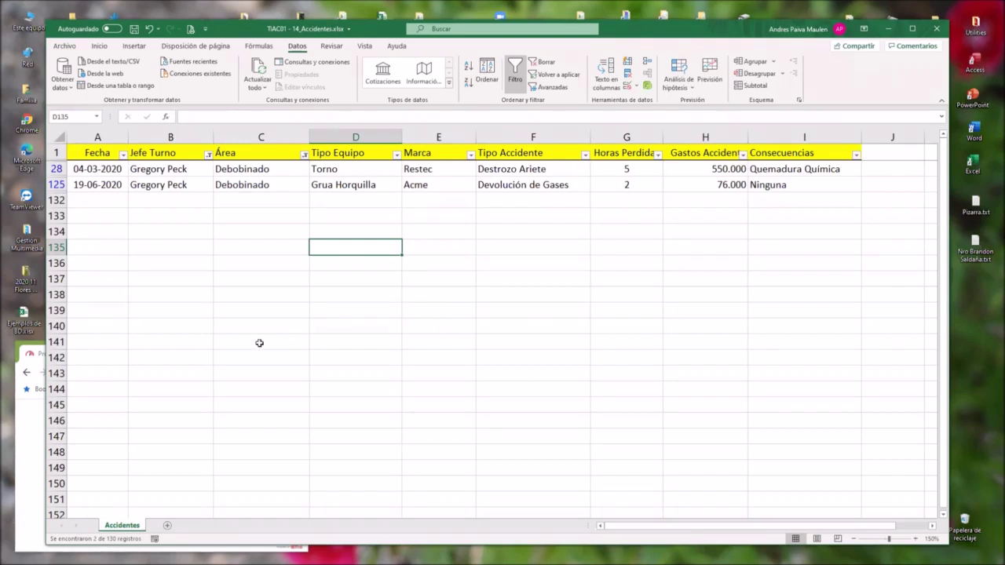
{"action": "left_click", "coordinate": [312, 157]}
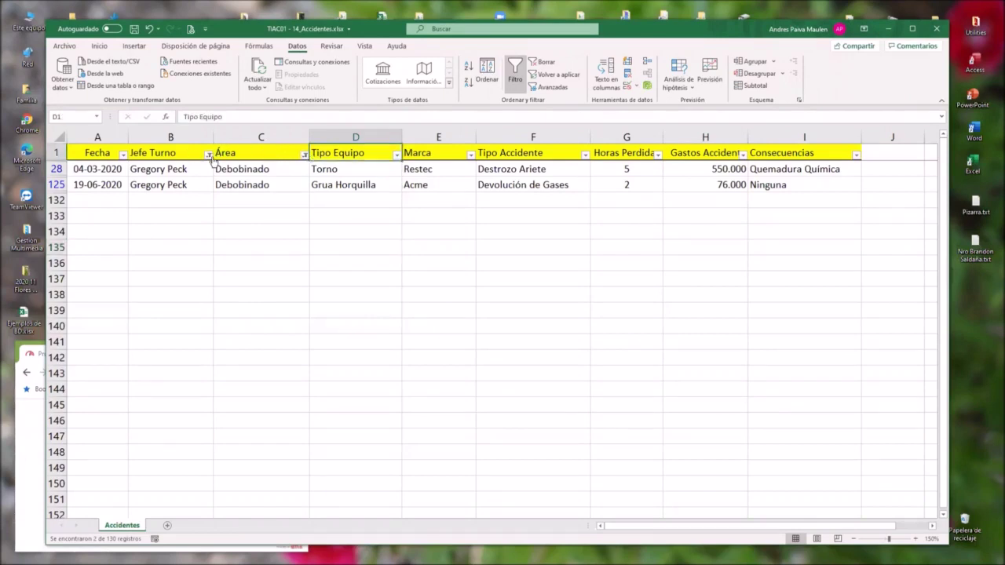
- Try Área filters of Prensa Frio, then Prensa Caliente, in place of Debobinado
{"action": "left_click", "coordinate": [305, 155]}
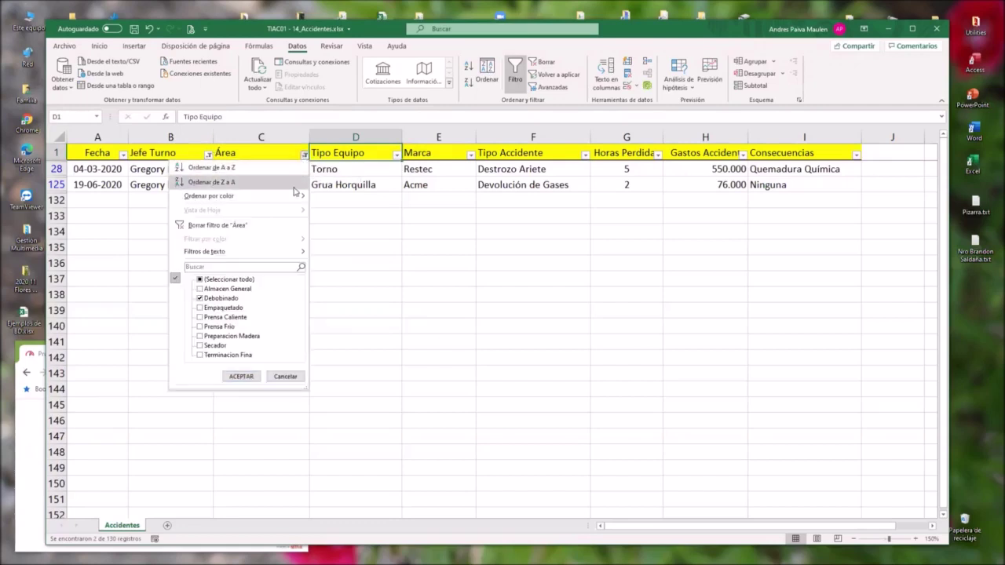
{"action": "left_click", "coordinate": [230, 299]}
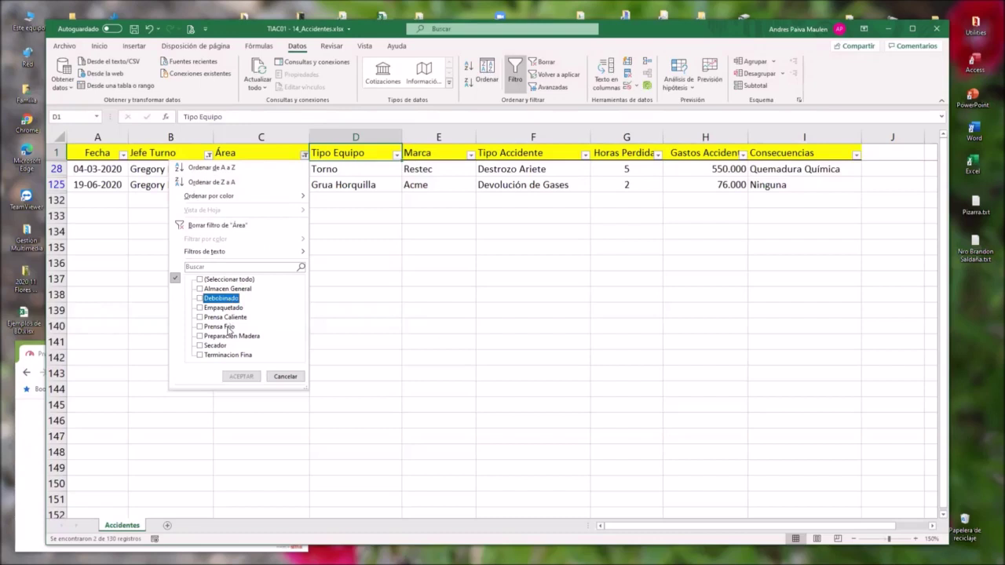
{"action": "left_click", "coordinate": [229, 328]}
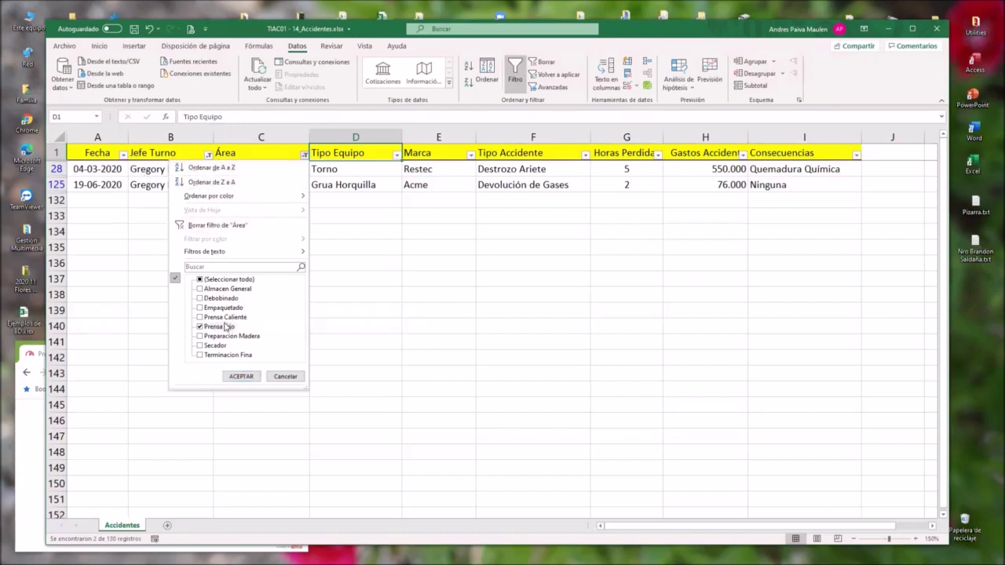
{"action": "left_click", "coordinate": [240, 376]}
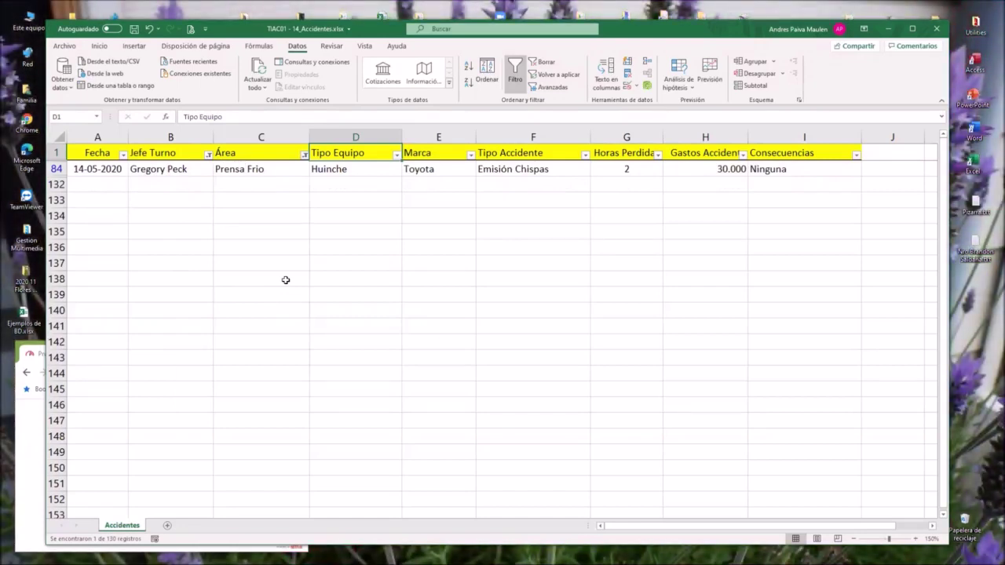
{"action": "left_click", "coordinate": [305, 155]}
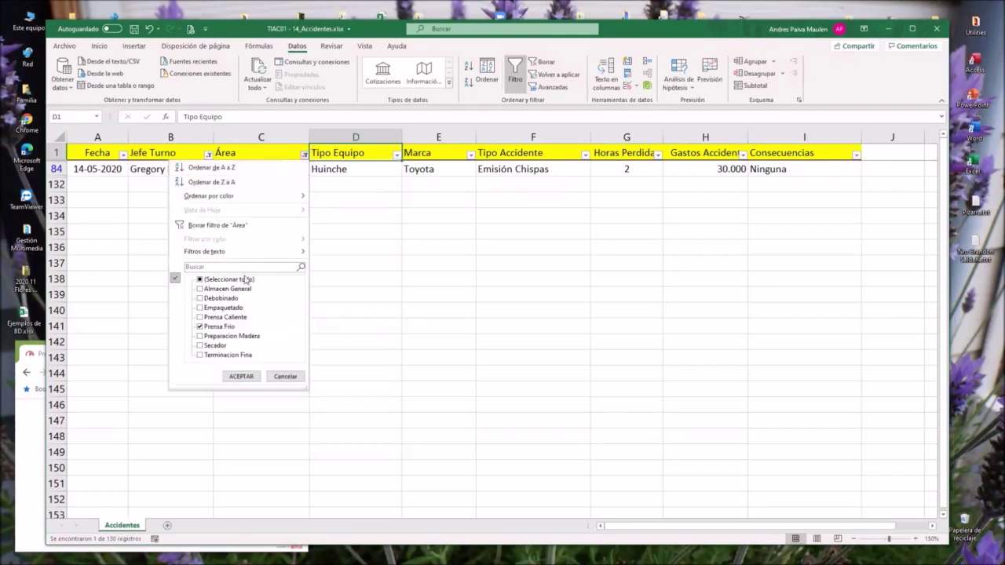
{"action": "left_click", "coordinate": [224, 326]}
{"action": "left_click", "coordinate": [226, 317]}
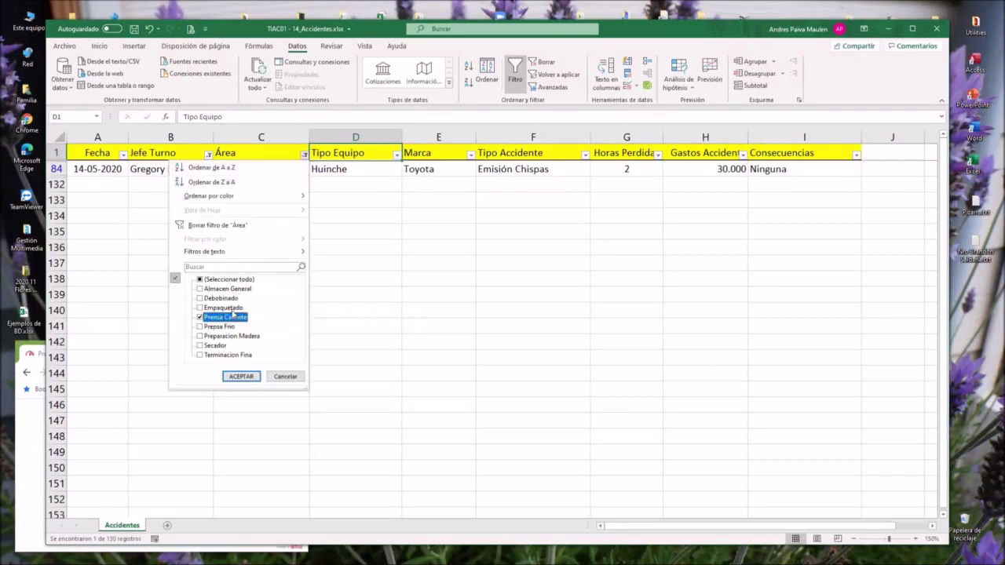
{"action": "left_click", "coordinate": [241, 376]}
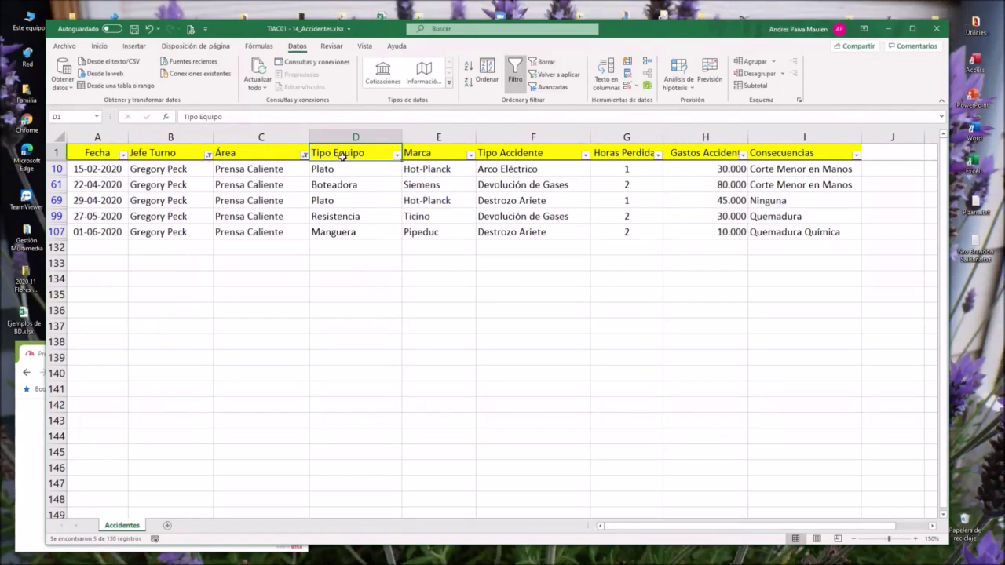
- Filter Área to Almacen General and Secador, showing 5 of 130 records
{"action": "left_click", "coordinate": [303, 156]}
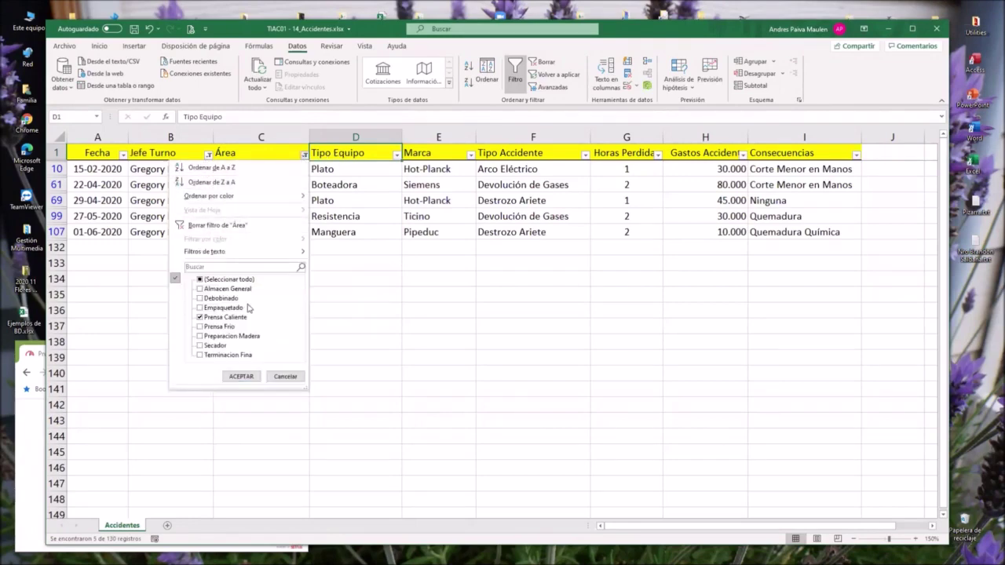
{"action": "left_click", "coordinate": [208, 319]}
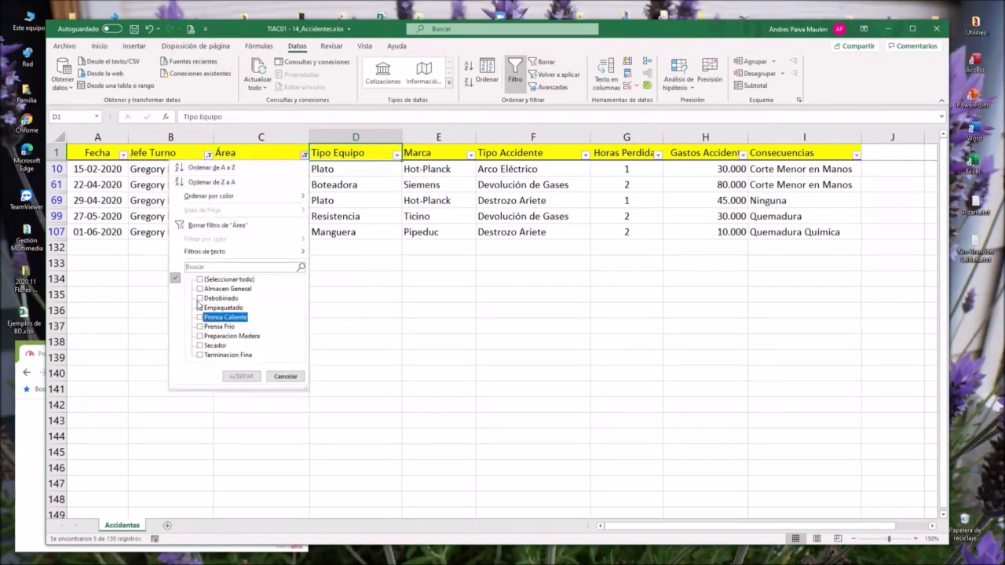
{"action": "left_click", "coordinate": [199, 288]}
{"action": "left_click", "coordinate": [199, 346]}
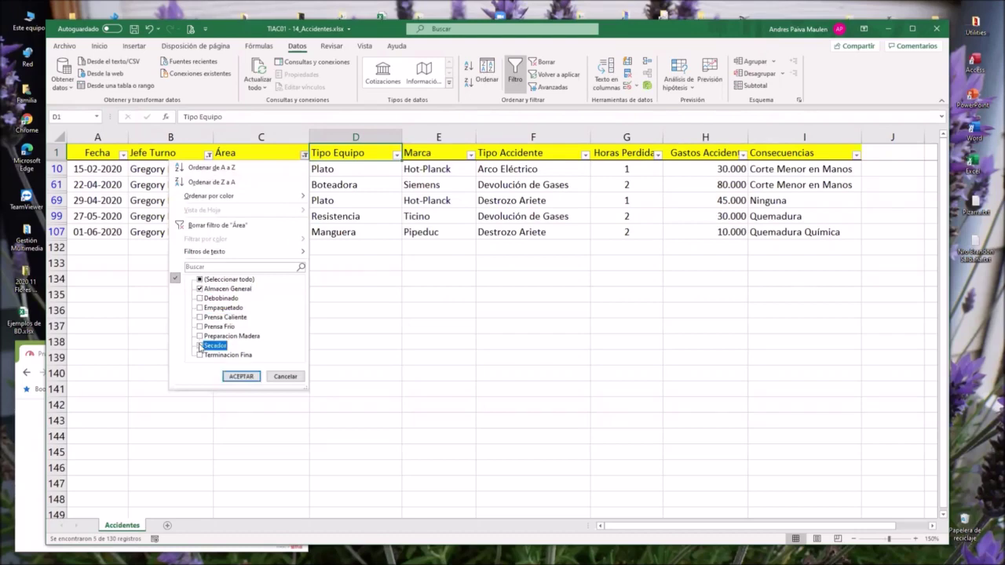
{"action": "left_click", "coordinate": [241, 376]}
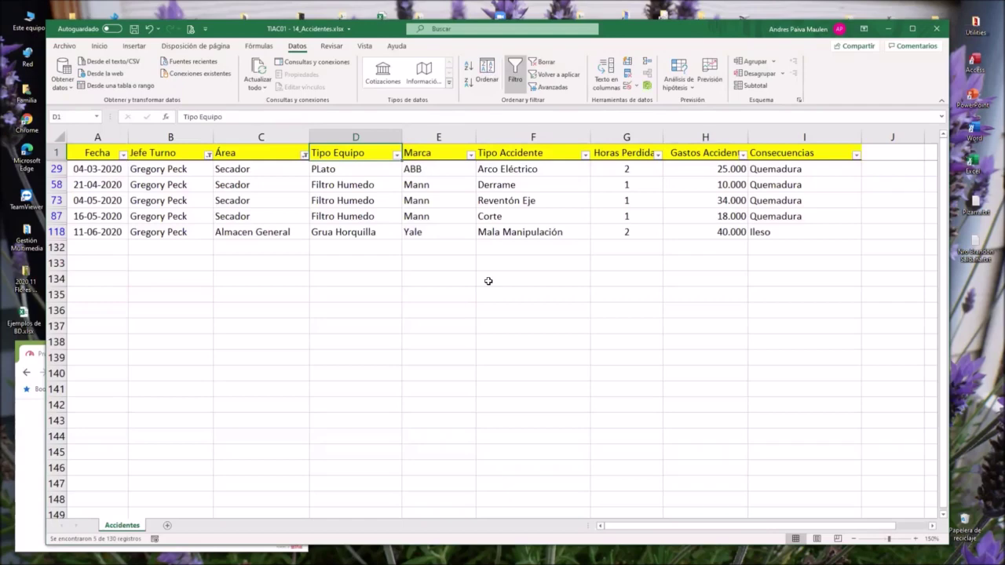
{"action": "left_click", "coordinate": [305, 155]}
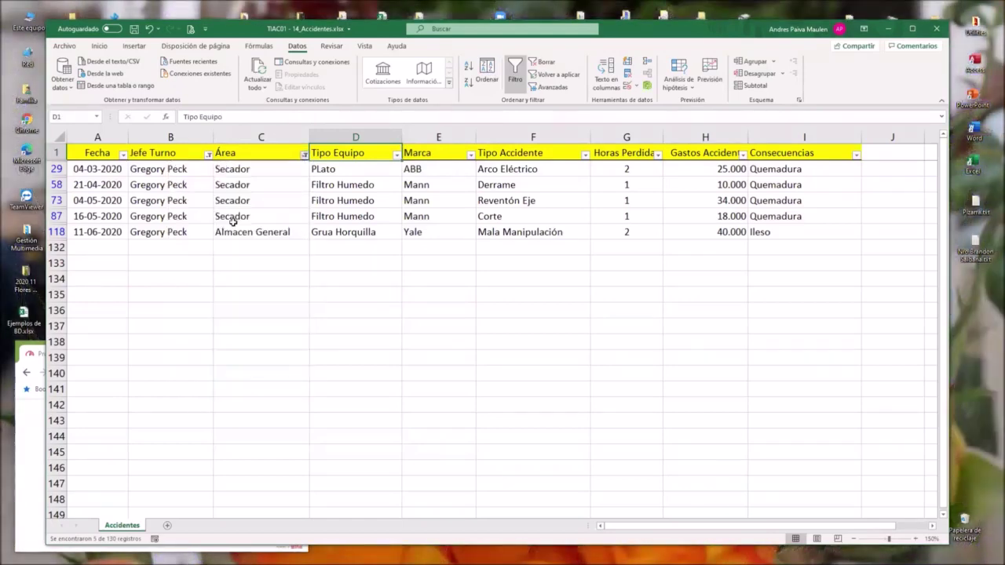
- Clear the Área and Jefe Turno filters so every accident record shows
{"action": "left_click", "coordinate": [233, 226]}
{"action": "left_click", "coordinate": [208, 155]}
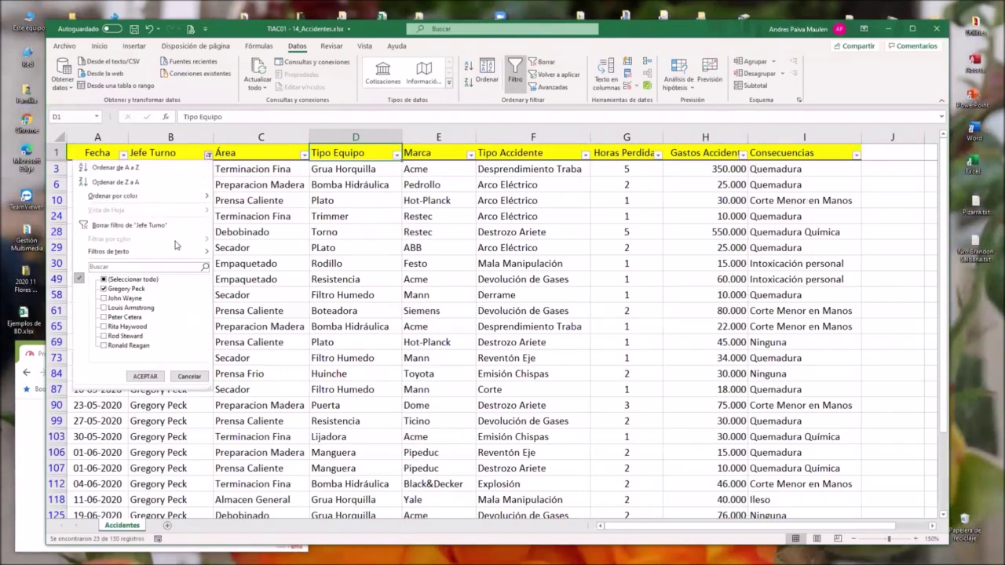
{"action": "left_click", "coordinate": [140, 226]}
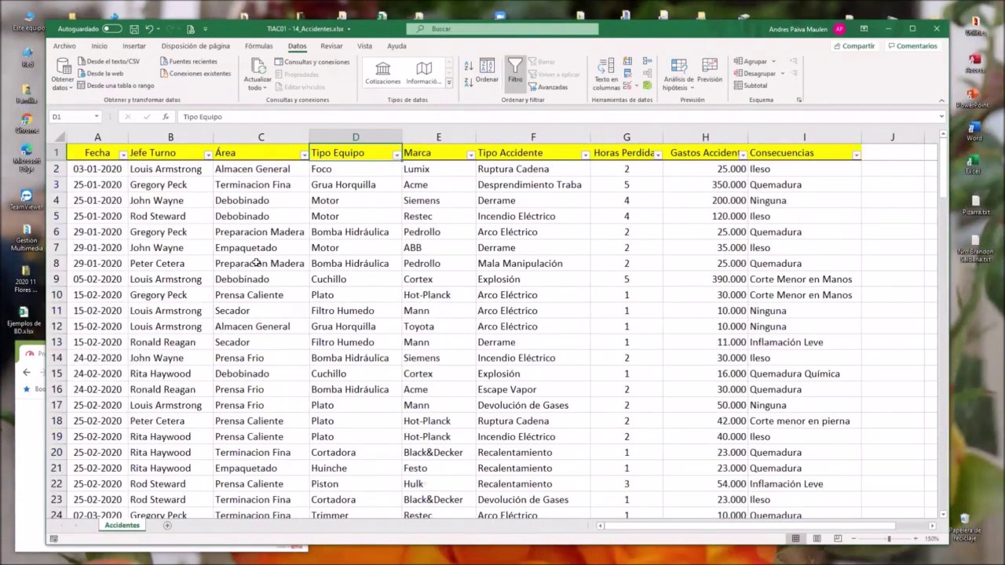
{"action": "left_click", "coordinate": [256, 264]}
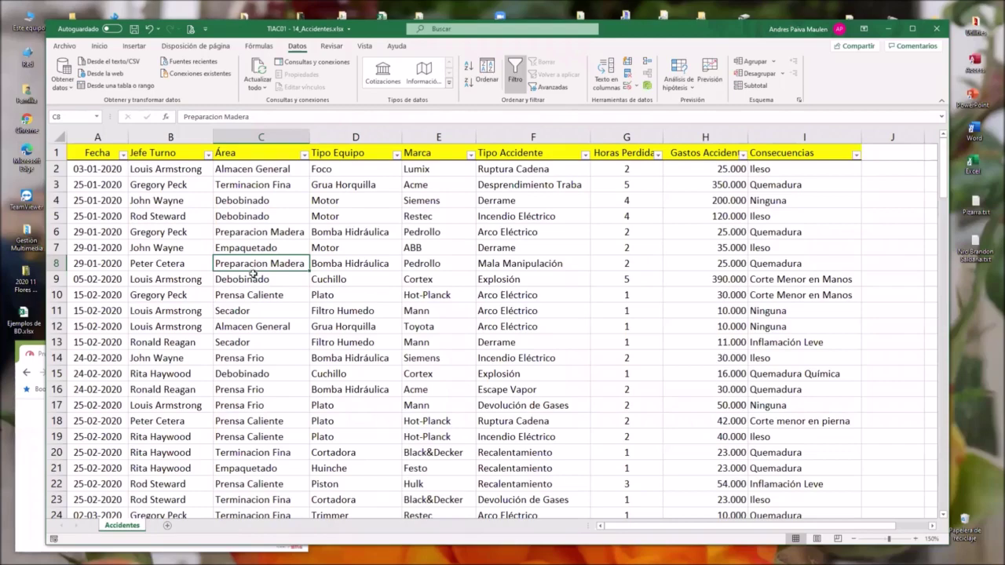
- Scroll through the full table and point out the Corte Menor en Manos entry in I9
{"action": "scroll", "coordinate": [257, 267], "scroll_direction": "down", "scroll_amount": 8}
{"action": "scroll", "coordinate": [263, 279], "scroll_direction": "down", "scroll_amount": 2}
{"action": "scroll", "coordinate": [267, 281], "scroll_direction": "down", "scroll_amount": 5}
{"action": "scroll", "coordinate": [303, 291], "scroll_direction": "down", "scroll_amount": 8}
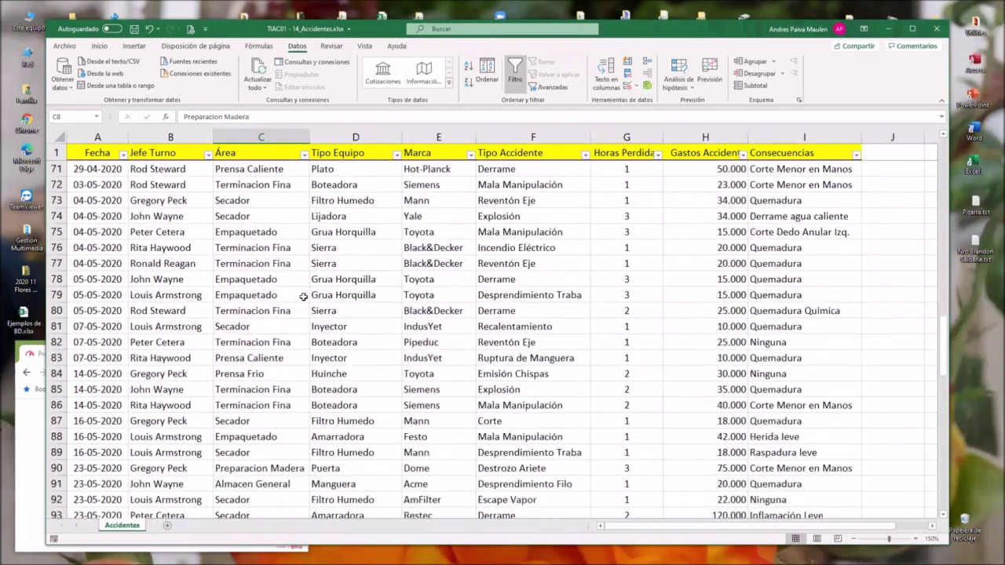
{"action": "scroll", "coordinate": [340, 307], "scroll_direction": "down", "scroll_amount": 5}
{"action": "scroll", "coordinate": [440, 318], "scroll_direction": "down", "scroll_amount": 3}
{"action": "scroll", "coordinate": [439, 318], "scroll_direction": "up", "scroll_amount": 3}
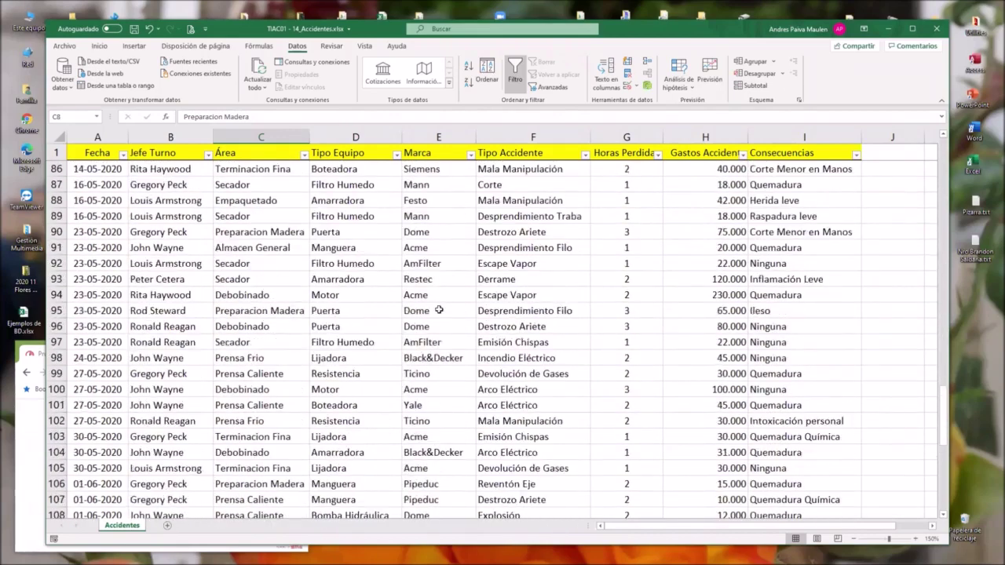
{"action": "scroll", "coordinate": [439, 315], "scroll_direction": "up", "scroll_amount": 3}
{"action": "scroll", "coordinate": [440, 312], "scroll_direction": "up", "scroll_amount": 5}
{"action": "scroll", "coordinate": [439, 310], "scroll_direction": "up", "scroll_amount": 20}
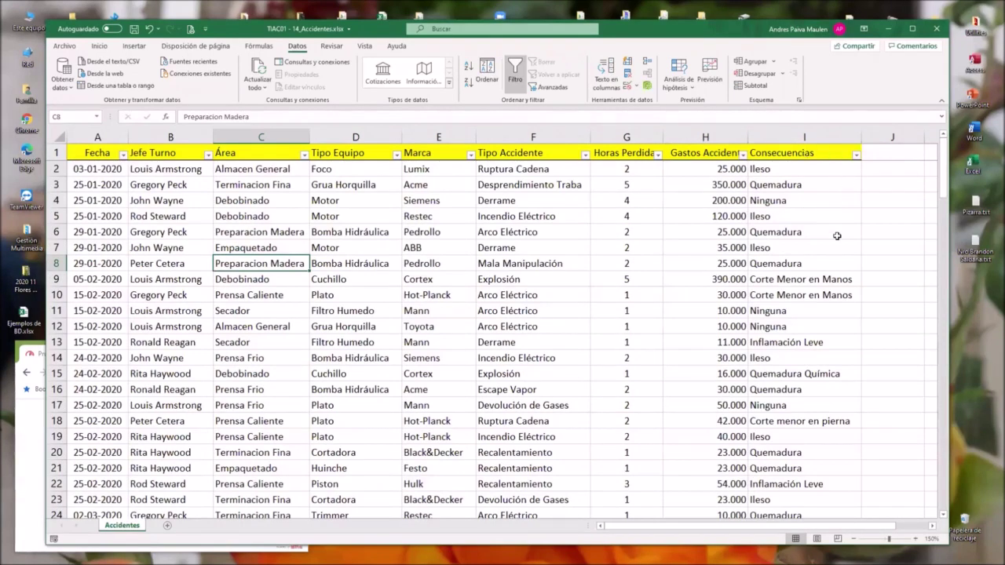
{"action": "scroll", "coordinate": [837, 236], "scroll_direction": "down", "scroll_amount": 1}
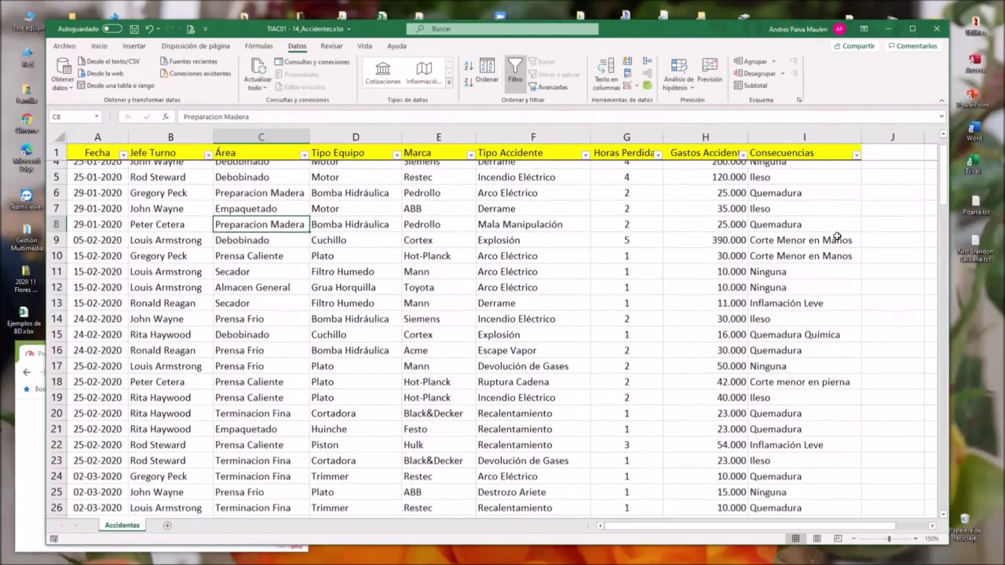
{"action": "scroll", "coordinate": [837, 236], "scroll_direction": "down", "scroll_amount": 2}
{"action": "scroll", "coordinate": [836, 236], "scroll_direction": "down", "scroll_amount": 1}
{"action": "scroll", "coordinate": [836, 235], "scroll_direction": "down", "scroll_amount": 2}
{"action": "scroll", "coordinate": [837, 236], "scroll_direction": "down", "scroll_amount": 2}
{"action": "scroll", "coordinate": [836, 235], "scroll_direction": "down", "scroll_amount": 1}
{"action": "scroll", "coordinate": [837, 236], "scroll_direction": "down", "scroll_amount": 1}
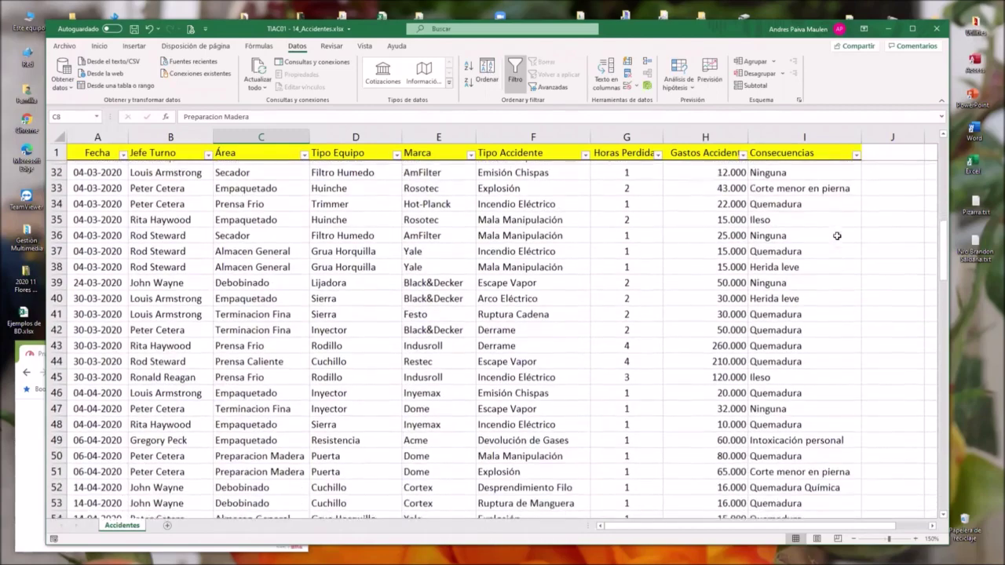
{"action": "scroll", "coordinate": [837, 236], "scroll_direction": "down", "scroll_amount": 1}
{"action": "scroll", "coordinate": [836, 236], "scroll_direction": "down", "scroll_amount": 1}
{"action": "scroll", "coordinate": [836, 236], "scroll_direction": "down", "scroll_amount": 2}
{"action": "scroll", "coordinate": [836, 236], "scroll_direction": "down", "scroll_amount": 1}
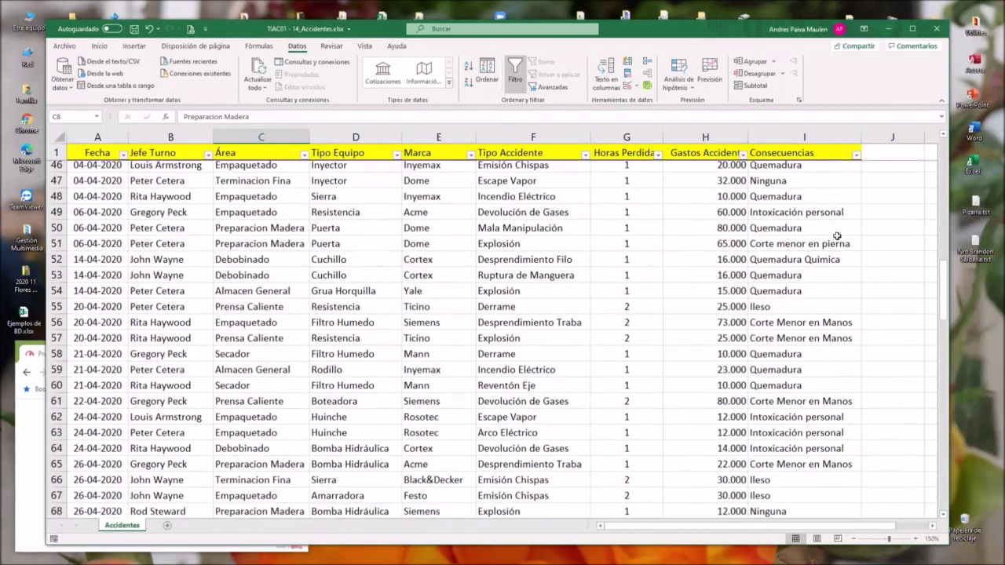
{"action": "scroll", "coordinate": [837, 235], "scroll_direction": "down", "scroll_amount": 3}
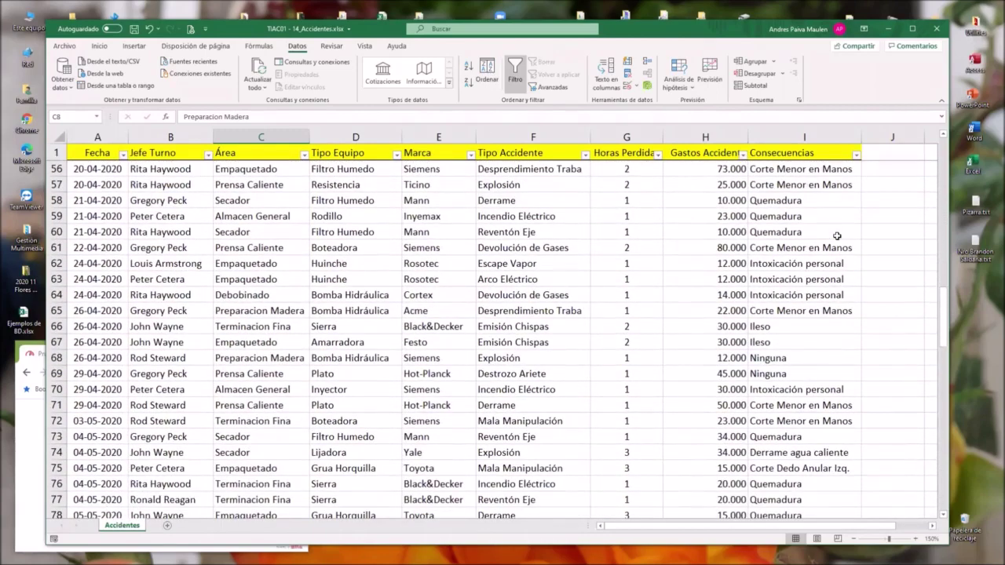
{"action": "scroll", "coordinate": [836, 235], "scroll_direction": "down", "scroll_amount": 1}
{"action": "scroll", "coordinate": [837, 235], "scroll_direction": "down", "scroll_amount": 1}
{"action": "scroll", "coordinate": [836, 236], "scroll_direction": "down", "scroll_amount": 4}
{"action": "scroll", "coordinate": [836, 235], "scroll_direction": "down", "scroll_amount": 2}
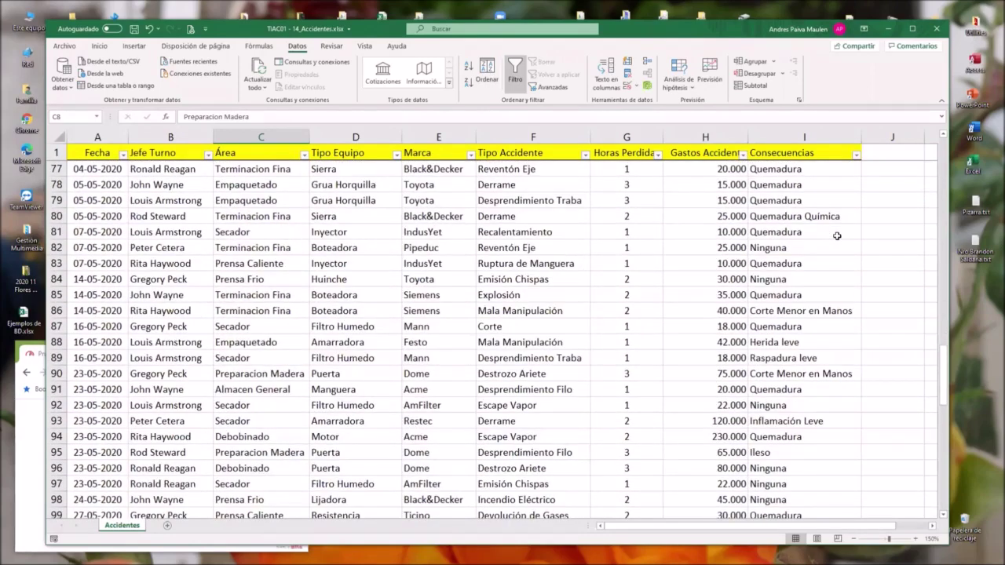
{"action": "scroll", "coordinate": [836, 236], "scroll_direction": "down", "scroll_amount": 1}
{"action": "scroll", "coordinate": [837, 235], "scroll_direction": "down", "scroll_amount": 1}
{"action": "scroll", "coordinate": [837, 235], "scroll_direction": "down", "scroll_amount": 1}
{"action": "scroll", "coordinate": [837, 235], "scroll_direction": "down", "scroll_amount": 1}
{"action": "scroll", "coordinate": [837, 235], "scroll_direction": "down", "scroll_amount": 1}
{"action": "scroll", "coordinate": [836, 235], "scroll_direction": "down", "scroll_amount": 1}
{"action": "scroll", "coordinate": [836, 235], "scroll_direction": "down", "scroll_amount": 1}
{"action": "scroll", "coordinate": [836, 236], "scroll_direction": "down", "scroll_amount": 1}
{"action": "scroll", "coordinate": [836, 236], "scroll_direction": "down", "scroll_amount": 1}
{"action": "scroll", "coordinate": [836, 235], "scroll_direction": "down", "scroll_amount": 1}
{"action": "scroll", "coordinate": [836, 236], "scroll_direction": "down", "scroll_amount": 3}
{"action": "scroll", "coordinate": [836, 235], "scroll_direction": "up", "scroll_amount": 1}
{"action": "scroll", "coordinate": [836, 235], "scroll_direction": "up", "scroll_amount": 8}
{"action": "scroll", "coordinate": [836, 236], "scroll_direction": "up", "scroll_amount": 7}
{"action": "scroll", "coordinate": [836, 236], "scroll_direction": "up", "scroll_amount": 12}
{"action": "scroll", "coordinate": [836, 236], "scroll_direction": "up", "scroll_amount": 7}
{"action": "scroll", "coordinate": [837, 235], "scroll_direction": "up", "scroll_amount": 2}
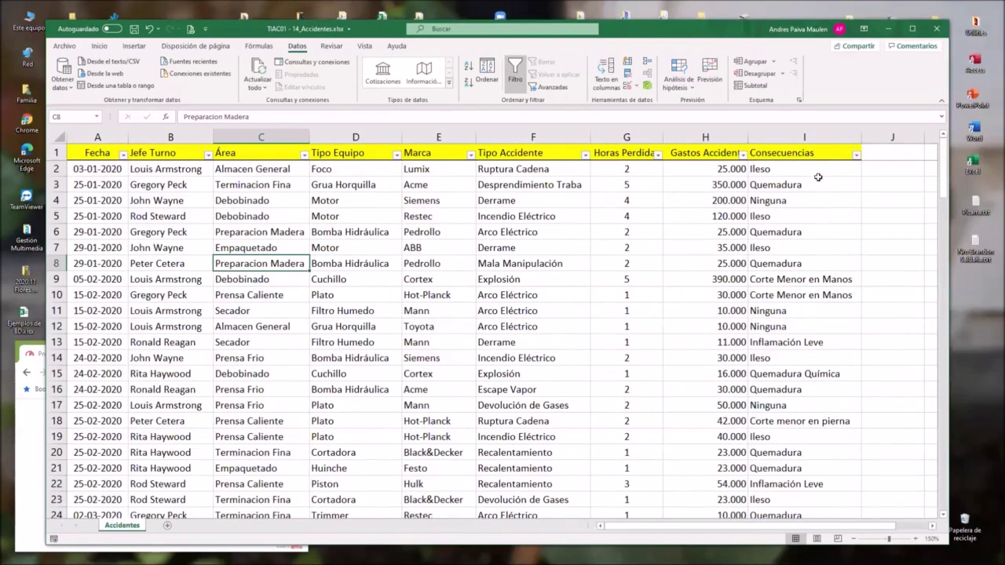
{"action": "left_click", "coordinate": [825, 277]}
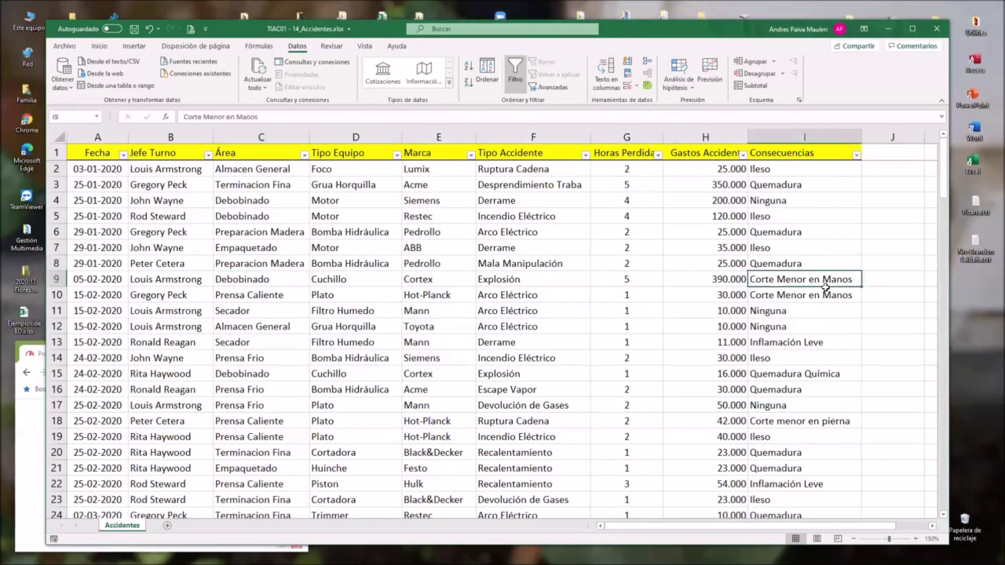
{"action": "left_click", "coordinate": [811, 295]}
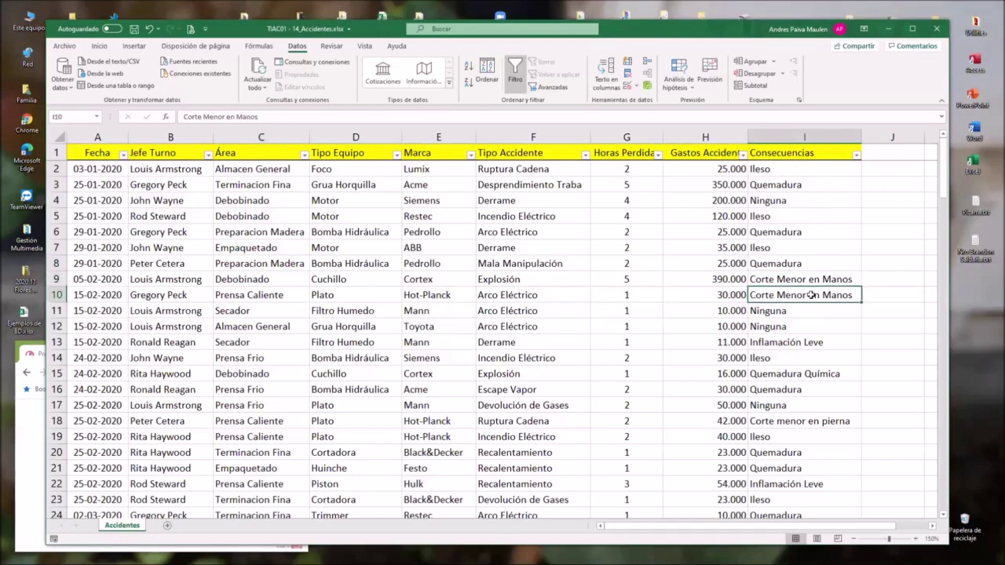
{"action": "scroll", "coordinate": [801, 323], "scroll_direction": "down", "scroll_amount": 1}
{"action": "scroll", "coordinate": [801, 323], "scroll_direction": "down", "scroll_amount": 2}
{"action": "left_click", "coordinate": [806, 279]}
{"action": "scroll", "coordinate": [802, 308], "scroll_direction": "down", "scroll_amount": 1}
{"action": "scroll", "coordinate": [802, 306], "scroll_direction": "down", "scroll_amount": 1}
{"action": "scroll", "coordinate": [803, 302], "scroll_direction": "down", "scroll_amount": 2}
{"action": "scroll", "coordinate": [802, 298], "scroll_direction": "down", "scroll_amount": 1}
{"action": "scroll", "coordinate": [802, 298], "scroll_direction": "down", "scroll_amount": 1}
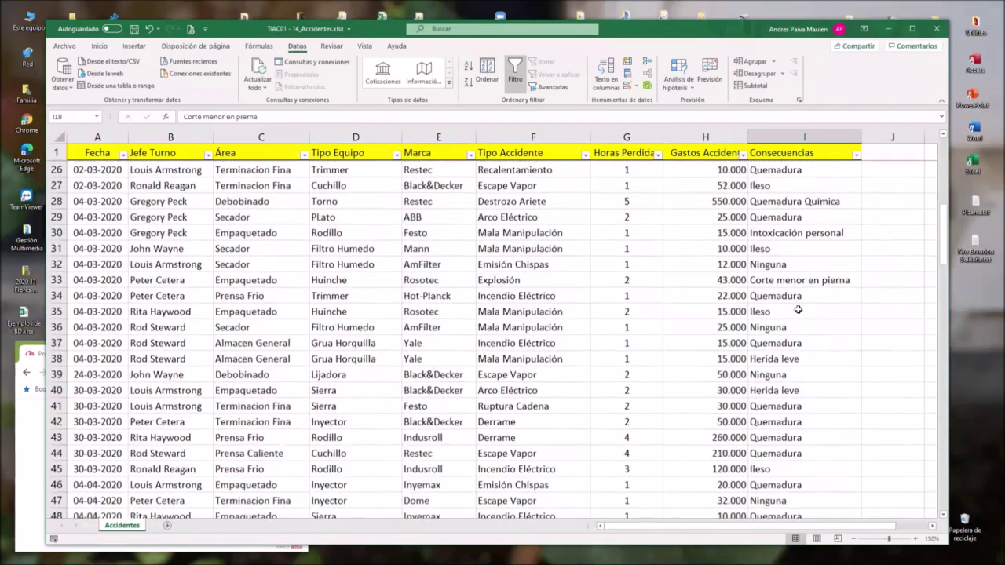
{"action": "scroll", "coordinate": [800, 321], "scroll_direction": "down", "scroll_amount": 2}
{"action": "scroll", "coordinate": [799, 345], "scroll_direction": "down", "scroll_amount": 1}
{"action": "scroll", "coordinate": [799, 353], "scroll_direction": "down", "scroll_amount": 1}
{"action": "scroll", "coordinate": [798, 361], "scroll_direction": "down", "scroll_amount": 1}
{"action": "scroll", "coordinate": [798, 370], "scroll_direction": "down", "scroll_amount": 1}
{"action": "scroll", "coordinate": [797, 376], "scroll_direction": "down", "scroll_amount": 1}
{"action": "scroll", "coordinate": [796, 375], "scroll_direction": "down", "scroll_amount": 3}
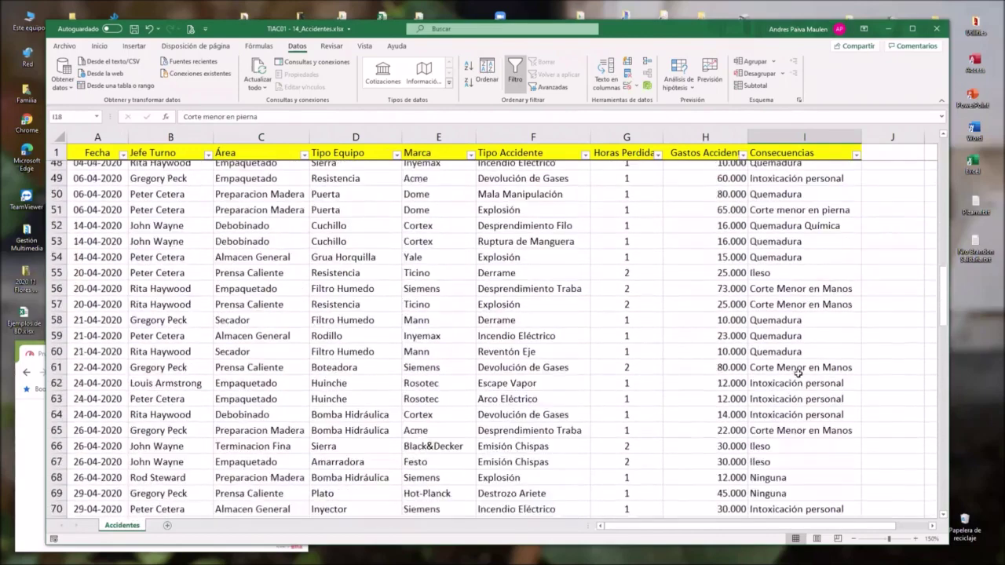
{"action": "scroll", "coordinate": [794, 369], "scroll_direction": "down", "scroll_amount": 1}
{"action": "scroll", "coordinate": [784, 346], "scroll_direction": "up", "scroll_amount": 12}
{"action": "scroll", "coordinate": [775, 324], "scroll_direction": "up", "scroll_amount": 5}
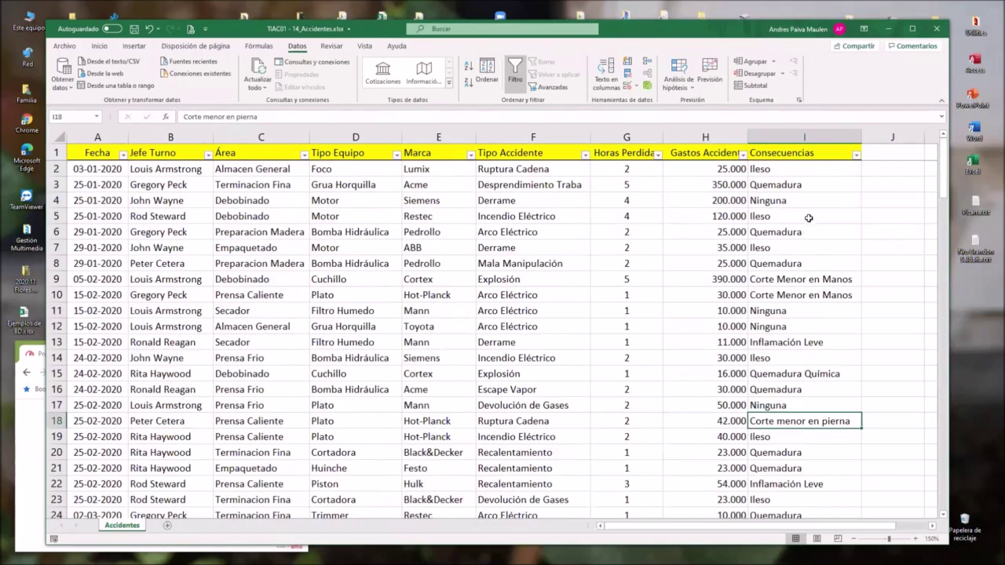
{"action": "left_click", "coordinate": [787, 153]}
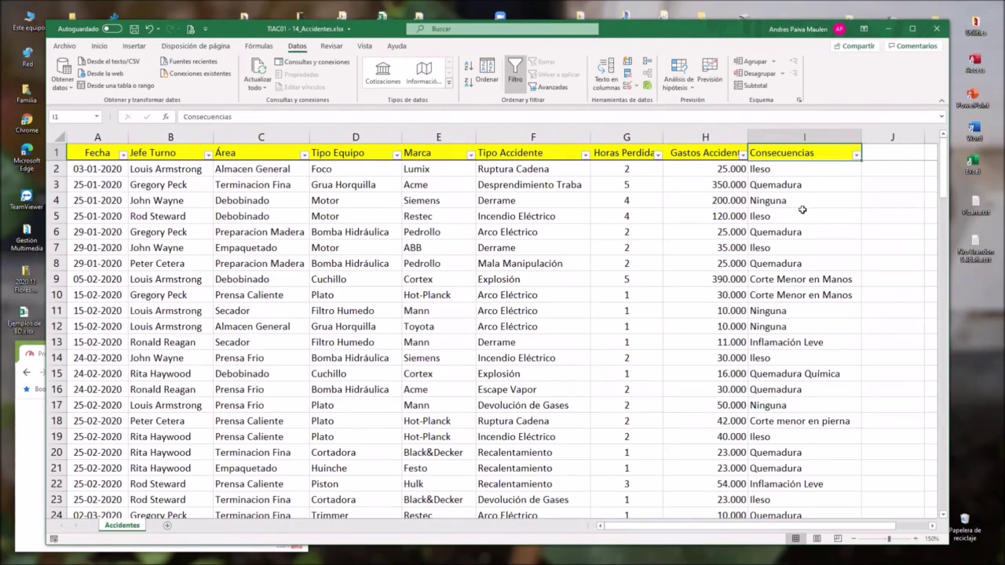
{"action": "left_click", "coordinate": [856, 156]}
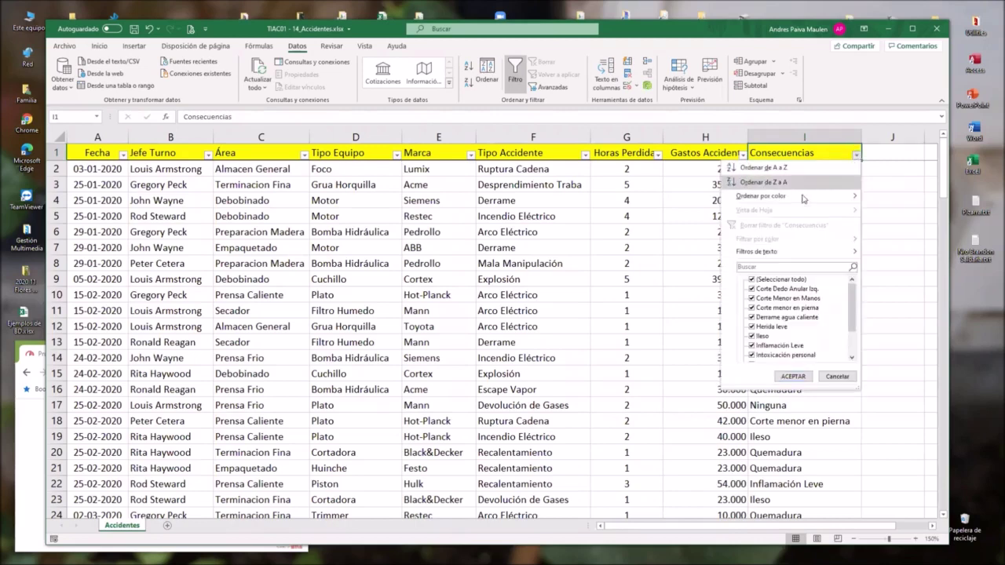
- Filter Consecuencias to values containing 'corte', showing 20 of 130 records
{"action": "mouse_move", "coordinate": [742, 255]}
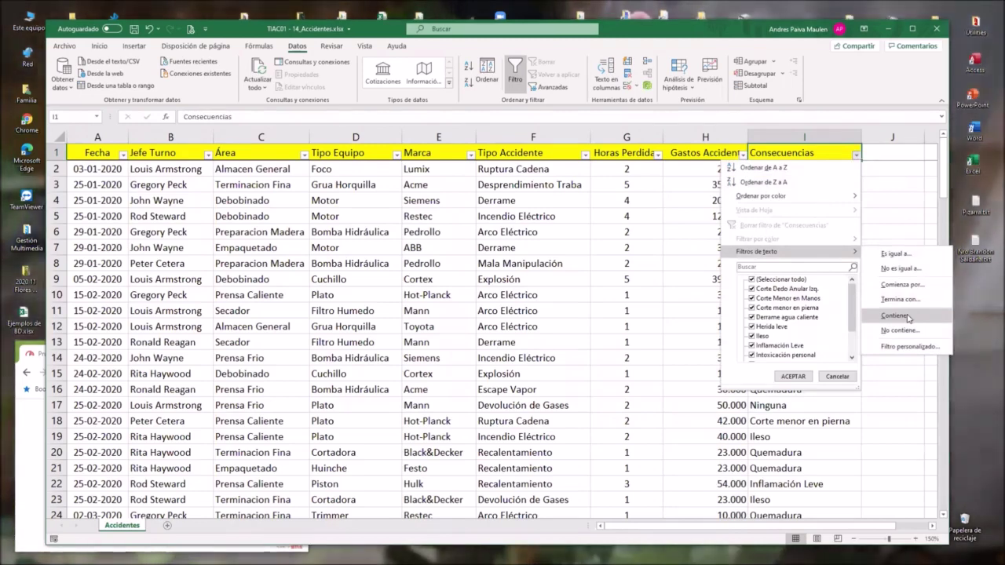
{"action": "left_click", "coordinate": [895, 316]}
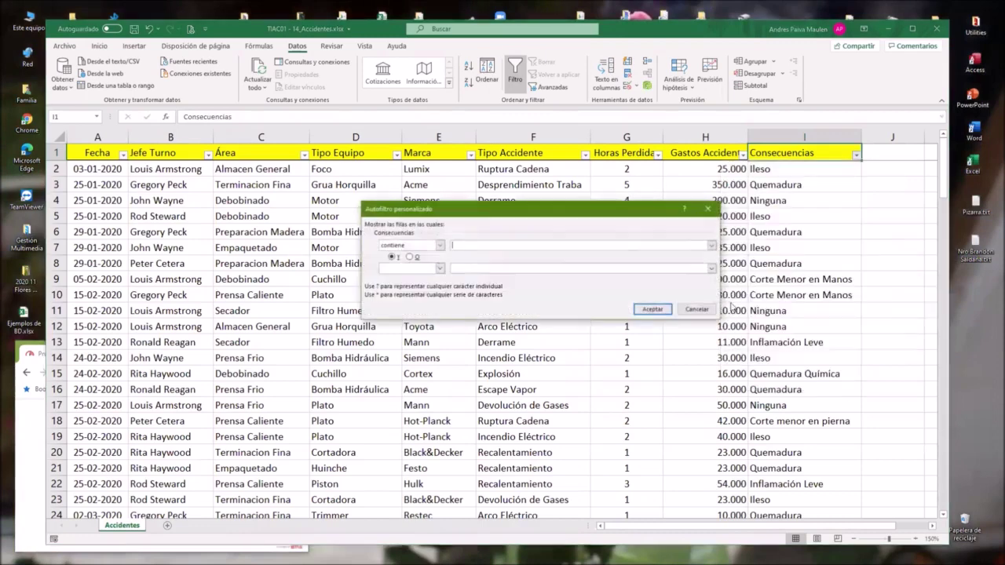
{"action": "type", "text": "corte"}
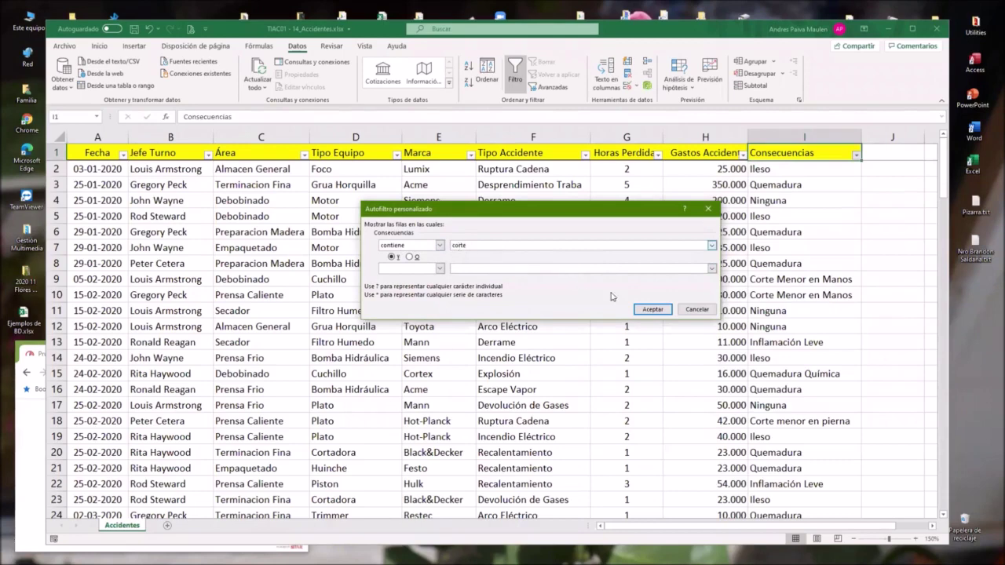
{"action": "left_click", "coordinate": [655, 312]}
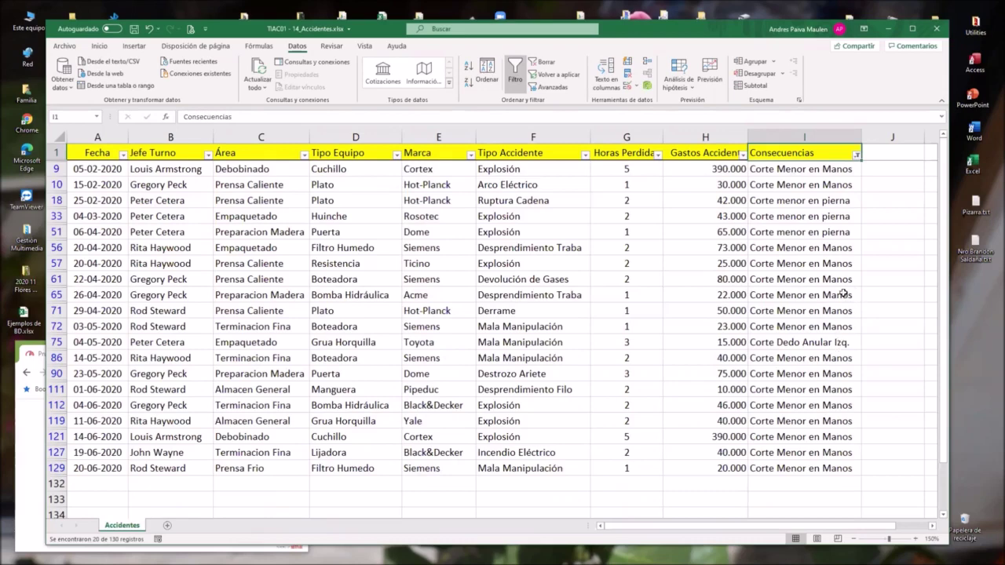
{"action": "left_click", "coordinate": [854, 155]}
- Clear the Consecuencias filter so every accident is listed again
{"action": "left_click", "coordinate": [765, 225]}
{"action": "left_click", "coordinate": [488, 231]}
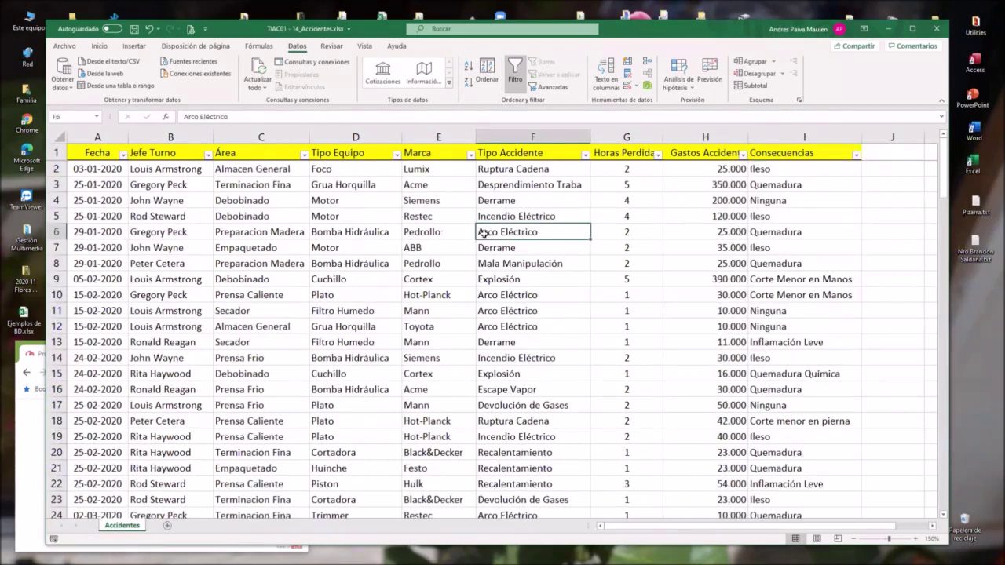
{"action": "left_click", "coordinate": [443, 248]}
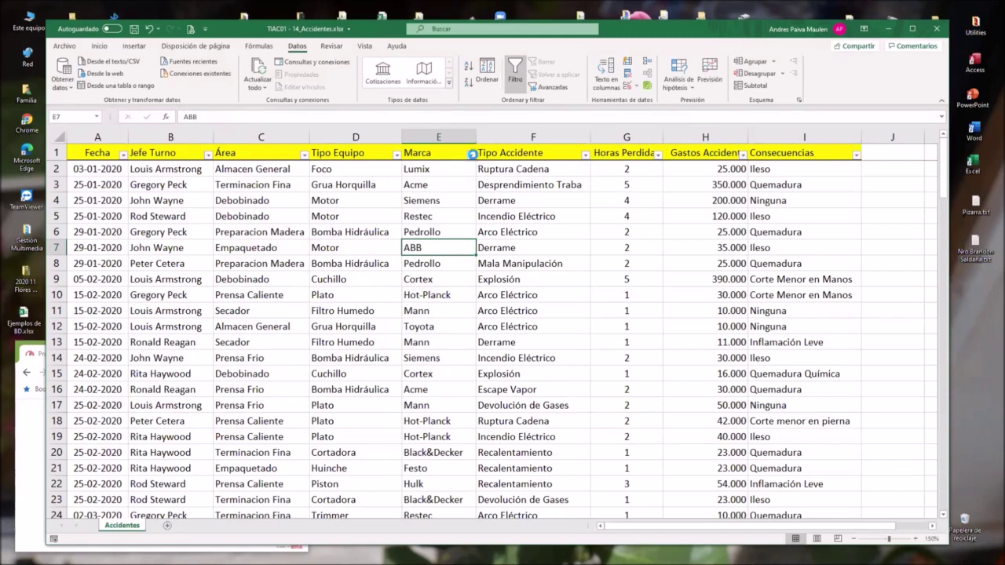
- Filter Marca to Toyota only, showing 5 of 130 records
{"action": "left_click", "coordinate": [471, 155]}
{"action": "left_click", "coordinate": [378, 280]}
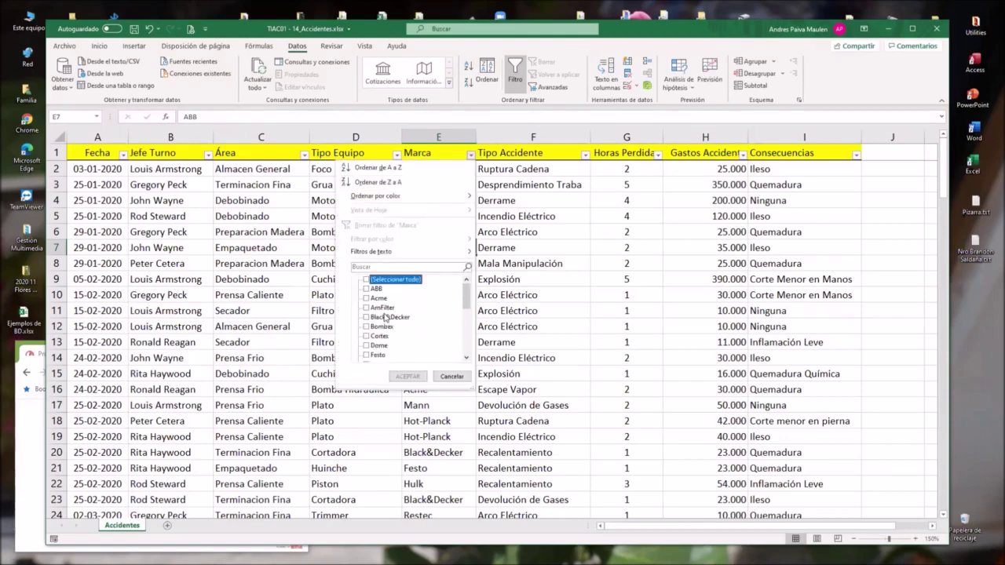
{"action": "scroll", "coordinate": [387, 323], "scroll_direction": "down", "scroll_amount": 1}
{"action": "scroll", "coordinate": [387, 323], "scroll_direction": "down", "scroll_amount": 2}
{"action": "scroll", "coordinate": [385, 338], "scroll_direction": "down", "scroll_amount": 2}
{"action": "scroll", "coordinate": [382, 348], "scroll_direction": "down", "scroll_amount": 1}
{"action": "left_click", "coordinate": [381, 345]}
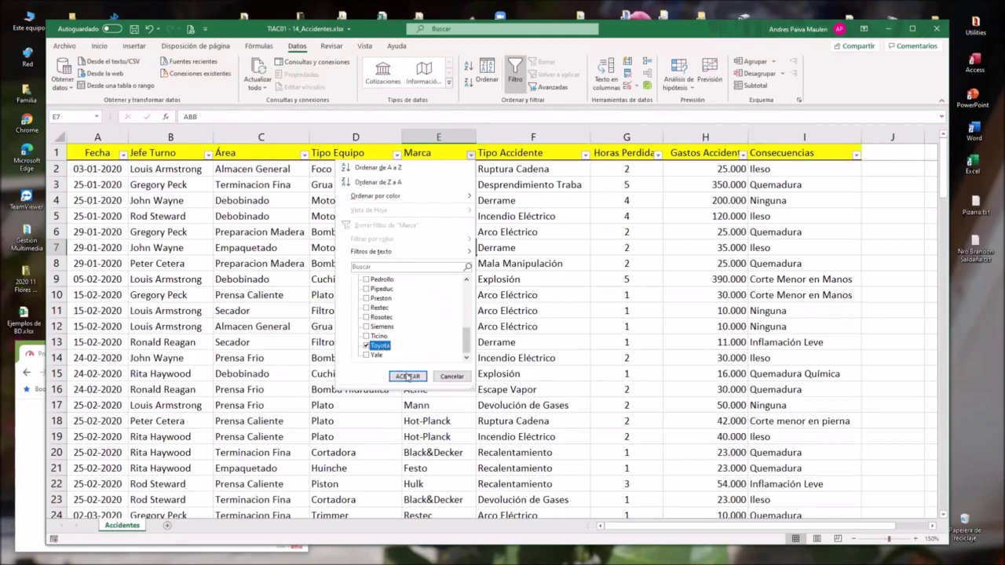
{"action": "left_click", "coordinate": [408, 376]}
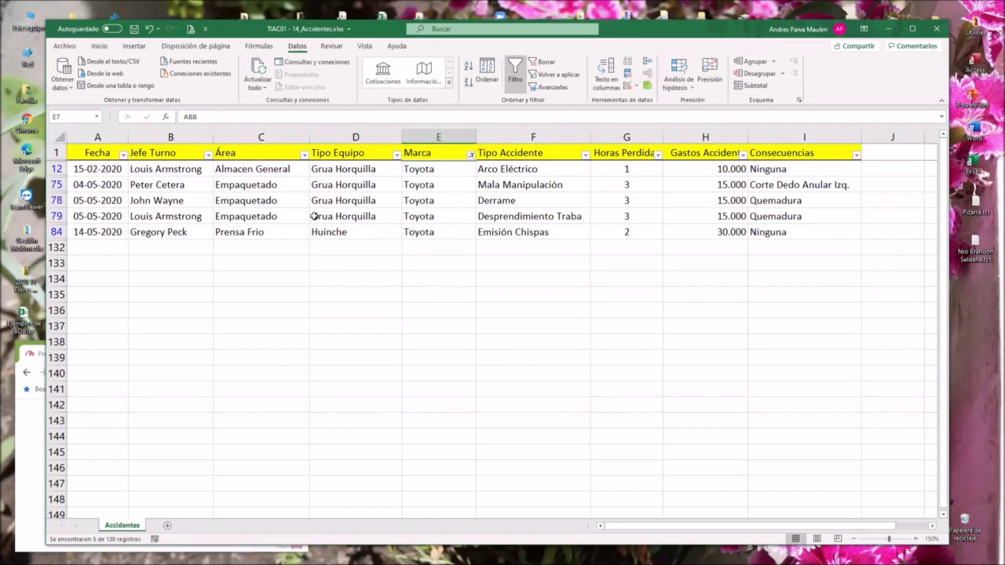
{"action": "left_click", "coordinate": [470, 156]}
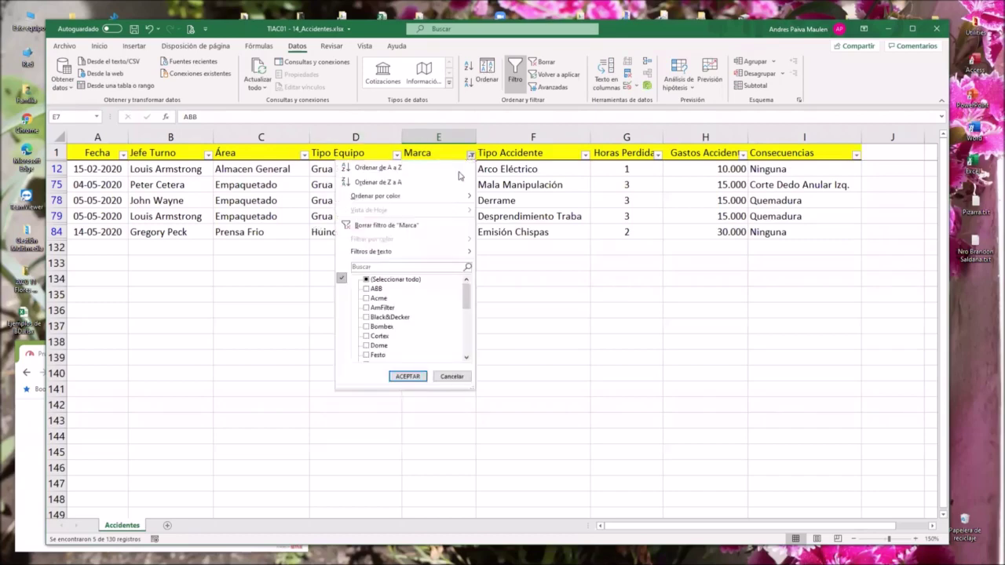
- Clear the Marca filter and filter Tipo Equipo to Motor only, still 5 records
{"action": "left_click", "coordinate": [399, 228]}
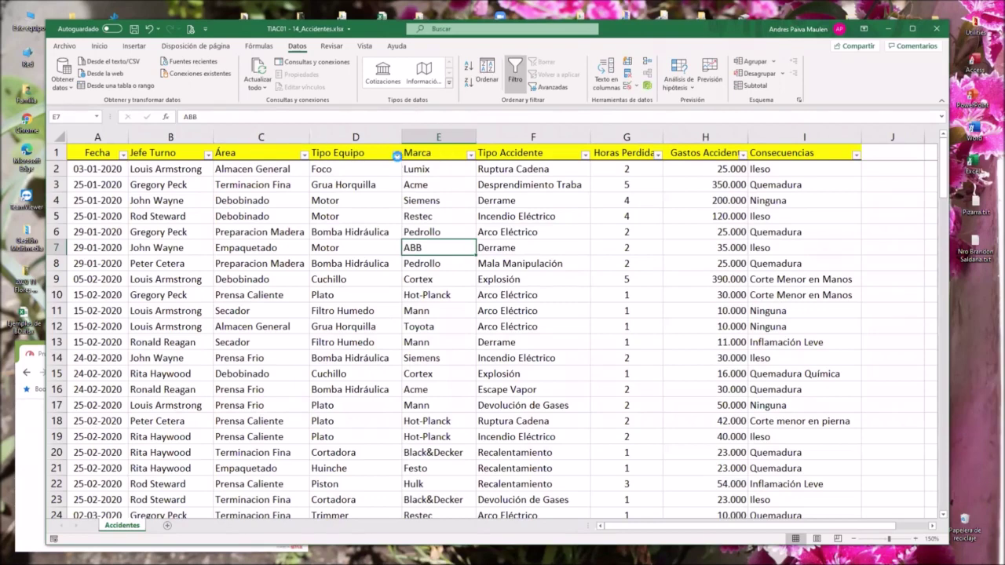
{"action": "left_click", "coordinate": [398, 156]}
{"action": "left_click", "coordinate": [322, 280]}
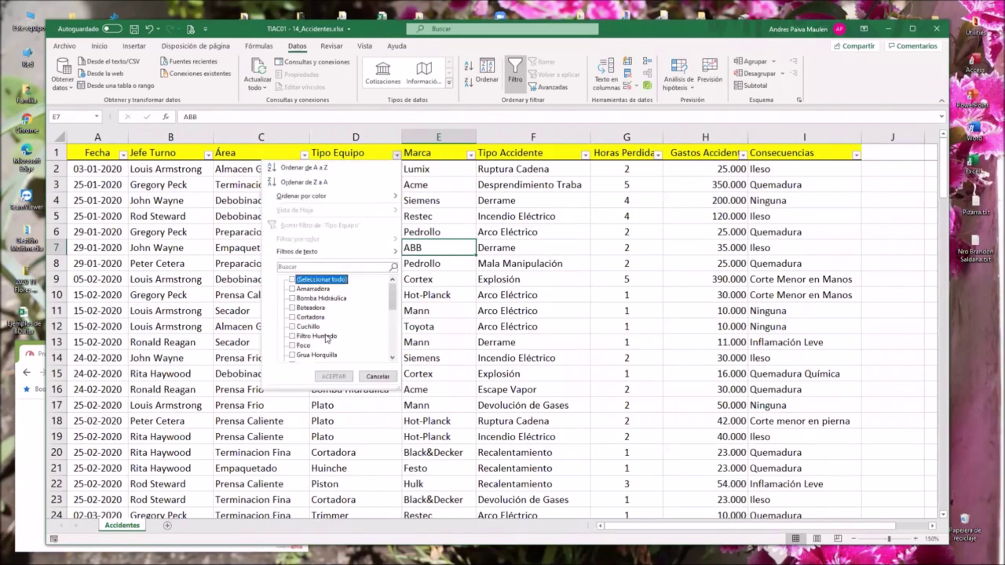
{"action": "scroll", "coordinate": [326, 337], "scroll_direction": "down", "scroll_amount": 4}
{"action": "left_click", "coordinate": [306, 289]}
{"action": "left_click", "coordinate": [333, 376]}
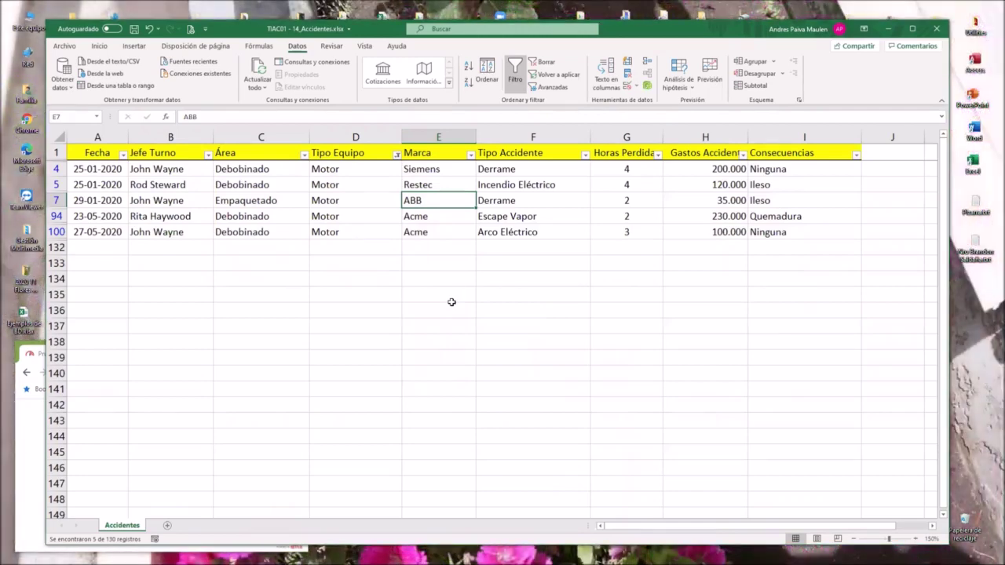
{"action": "left_click_drag", "start_coordinate": [648, 168], "coordinate": [646, 183]}
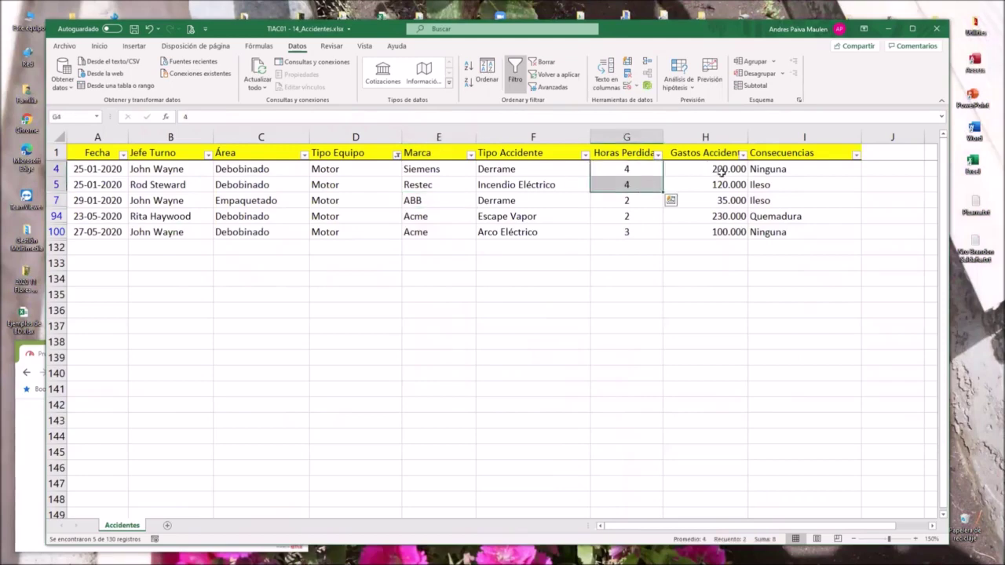
{"action": "left_click_drag", "start_coordinate": [721, 170], "coordinate": [721, 184]}
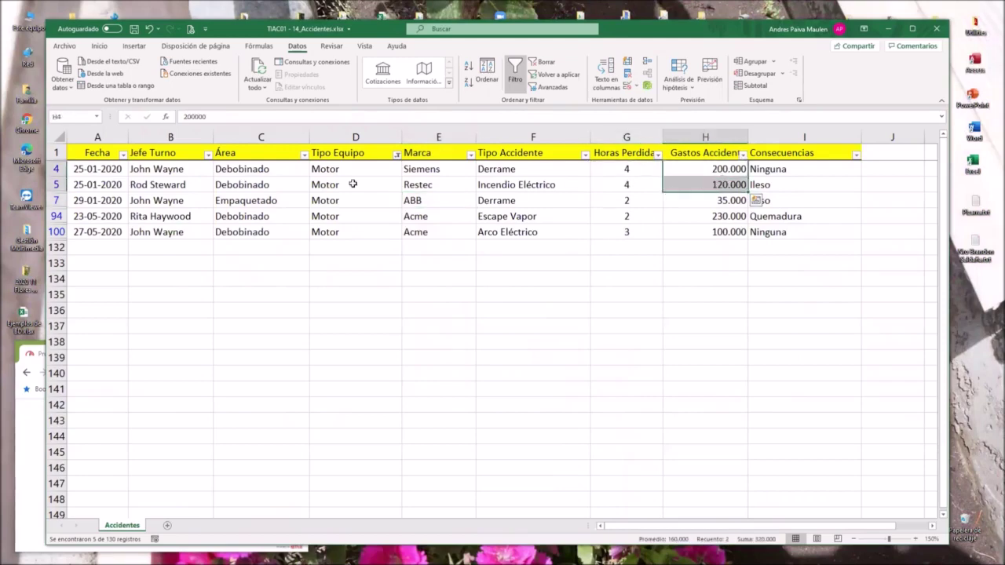
{"action": "left_click_drag", "start_coordinate": [262, 172], "coordinate": [326, 188]}
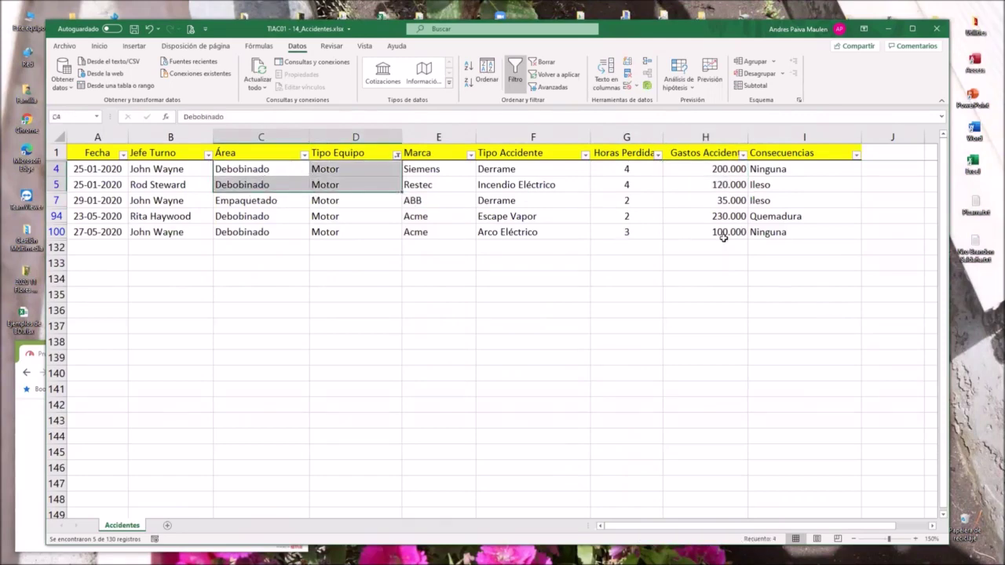
{"action": "mouse_move", "coordinate": [726, 218]}
{"action": "left_mouse_down"}
{"action": "mouse_move", "coordinate": [271, 230]}
{"action": "mouse_move", "coordinate": [332, 233]}
{"action": "left_mouse_up"}
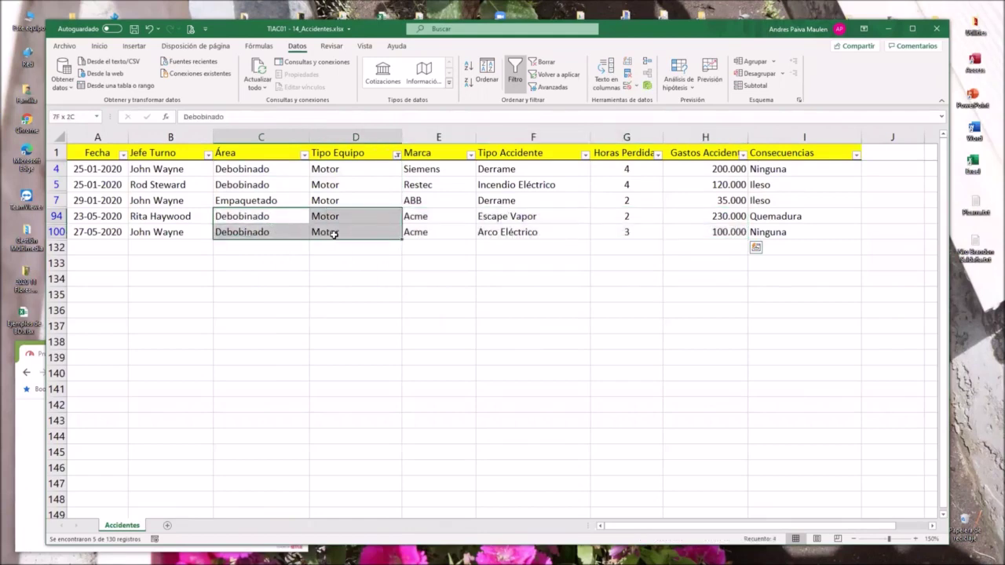
{"action": "left_click_drag", "start_coordinate": [301, 168], "coordinate": [328, 187]}
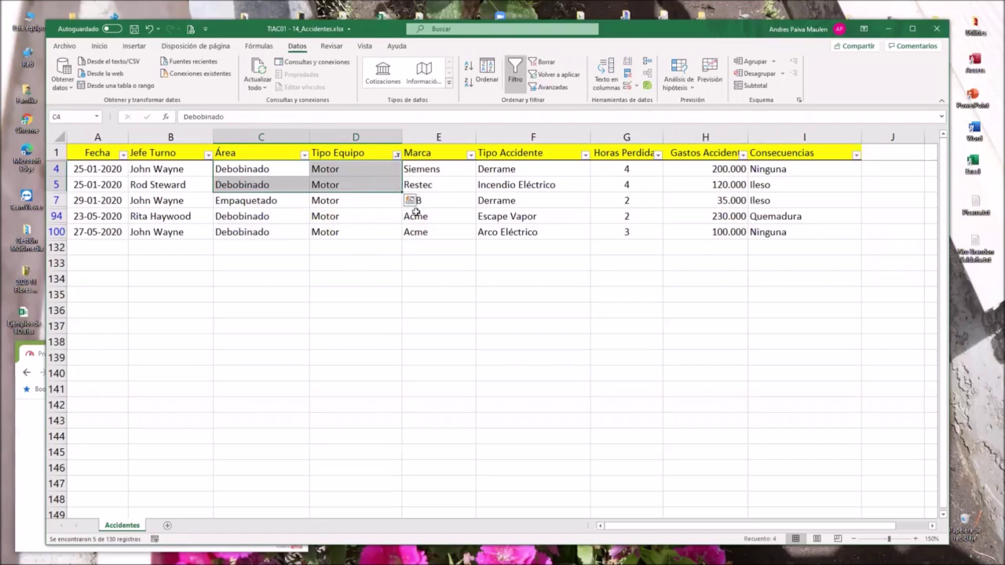
{"action": "left_click_drag", "start_coordinate": [770, 167], "coordinate": [765, 249]}
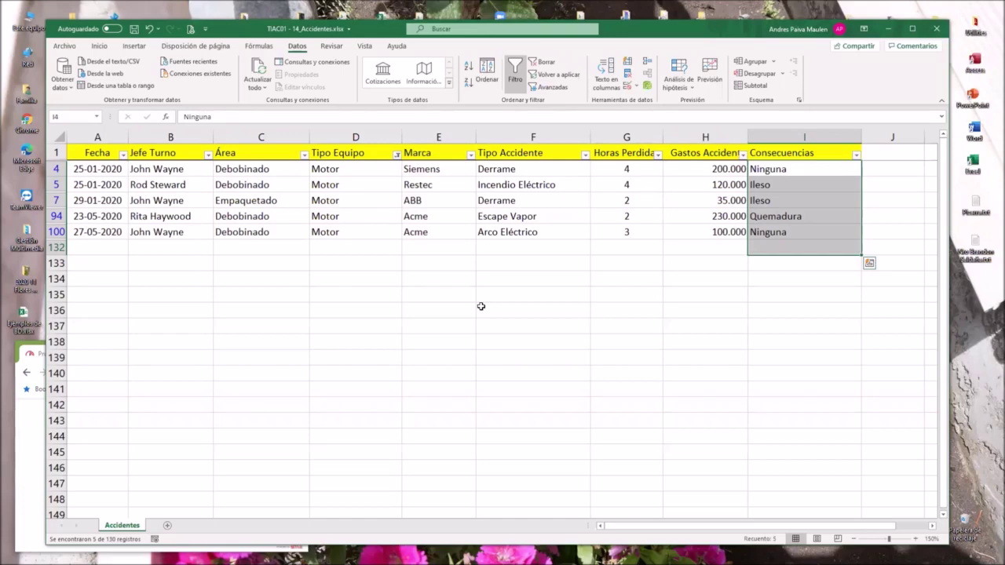
{"action": "left_click", "coordinate": [396, 155]}
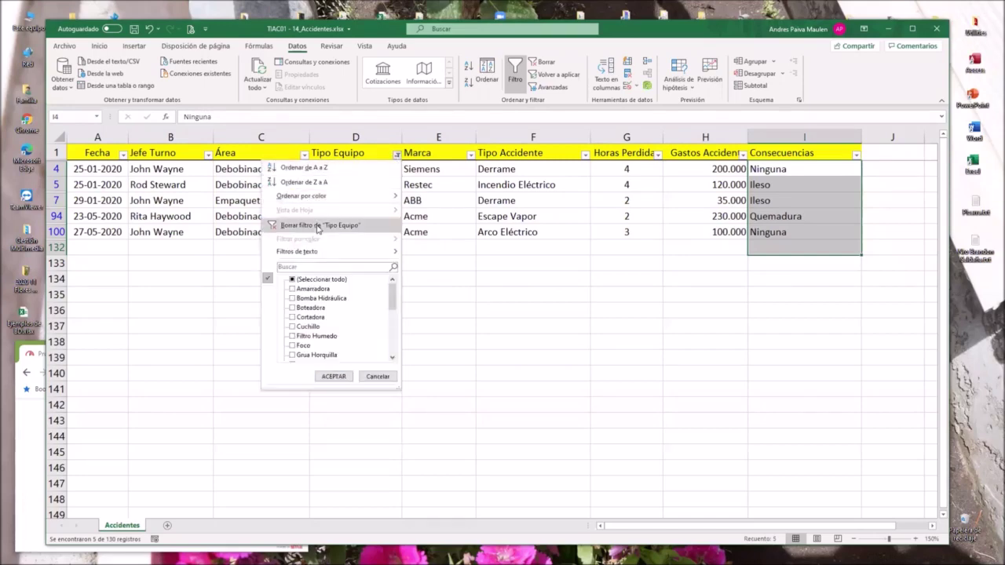
- Clear the Motor filter on Tipo Equipo and select cell H132 below the last record
{"action": "left_click", "coordinate": [318, 225]}
{"action": "left_click", "coordinate": [642, 293]}
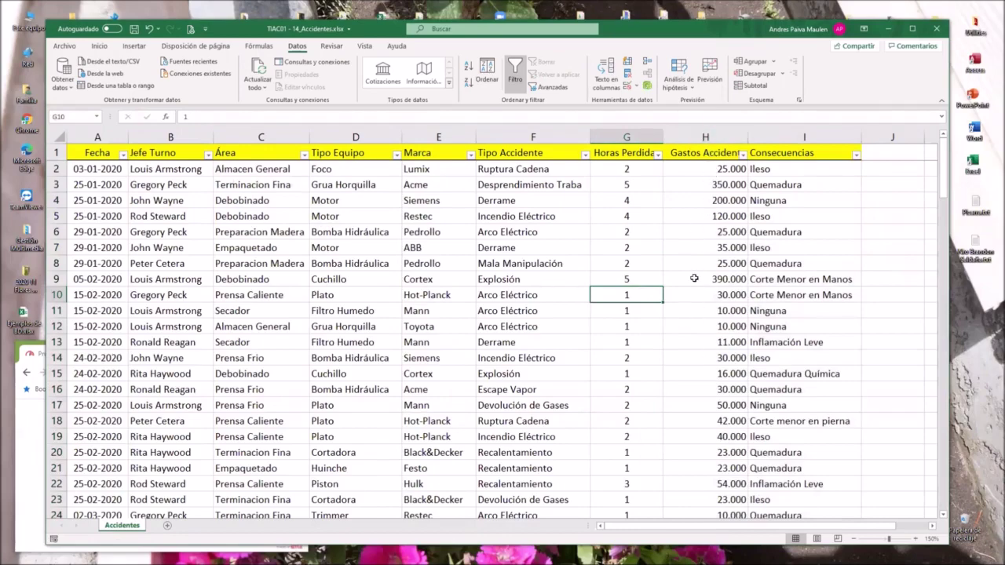
{"action": "scroll", "coordinate": [693, 278], "scroll_direction": "down", "scroll_amount": 5}
{"action": "scroll", "coordinate": [693, 278], "scroll_direction": "down", "scroll_amount": 6}
{"action": "scroll", "coordinate": [694, 278], "scroll_direction": "down", "scroll_amount": 16}
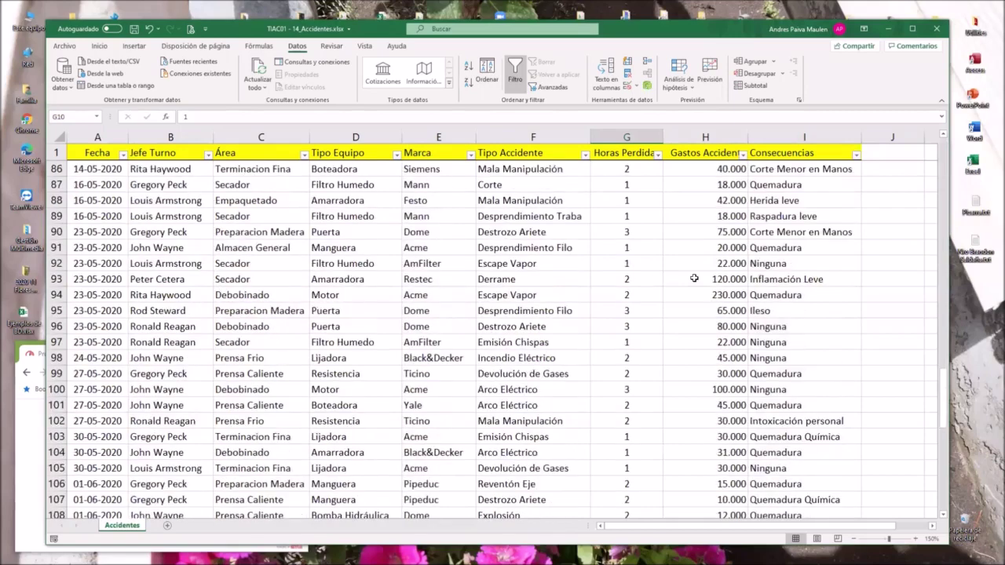
{"action": "scroll", "coordinate": [697, 273], "scroll_direction": "down", "scroll_amount": 6}
{"action": "scroll", "coordinate": [702, 310], "scroll_direction": "down", "scroll_amount": 5}
{"action": "left_click", "coordinate": [728, 385]}
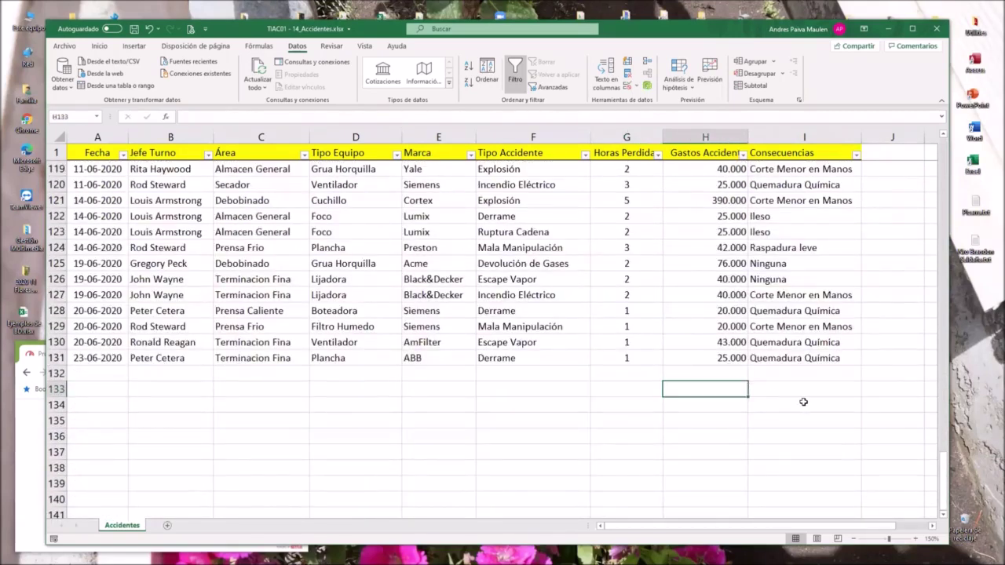
{"action": "left_click", "coordinate": [707, 374]}
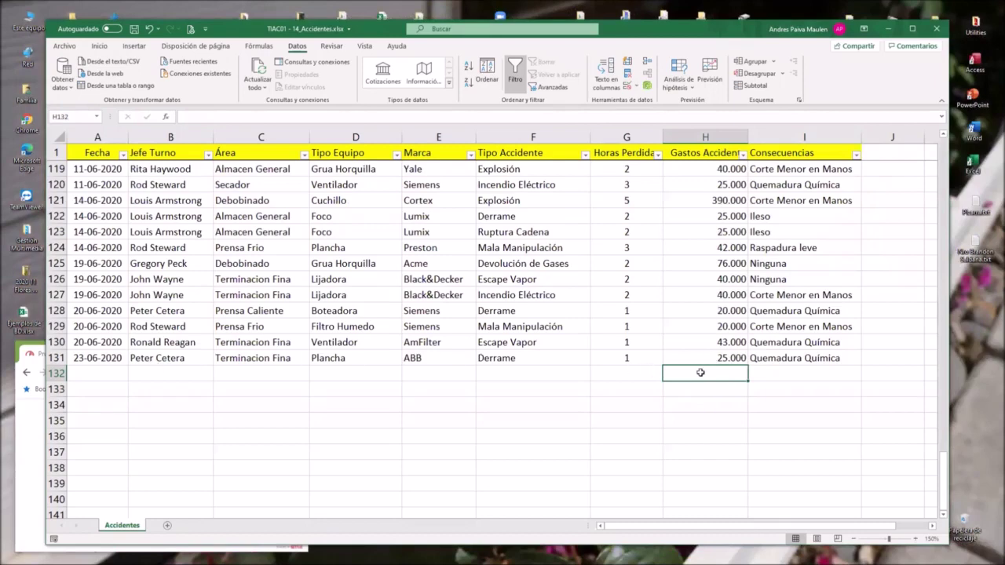
- Enter =SUMA(H2:H131) in H132 to total Gastos Accidente as 6.633.000
{"action": "type", "text": "=suma("}
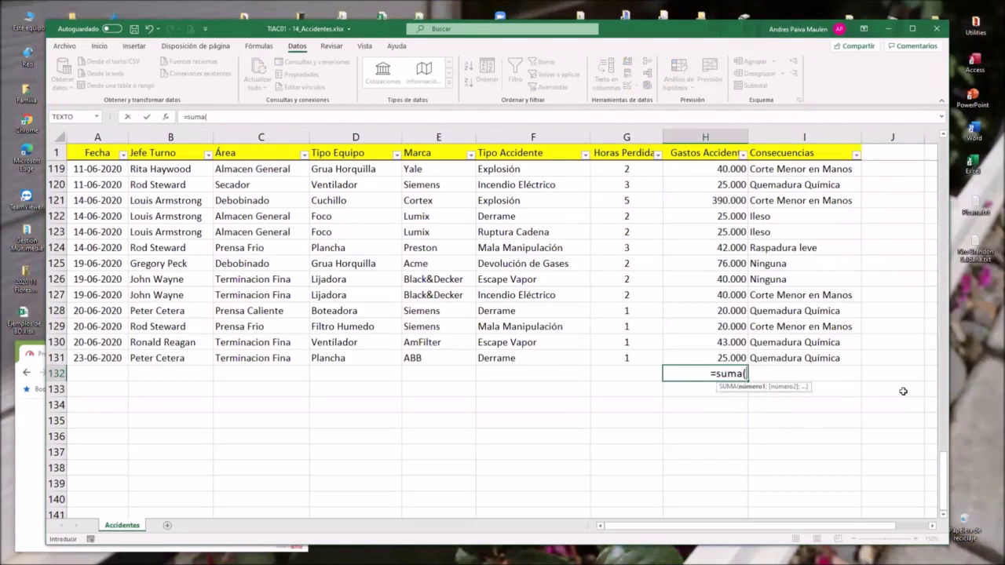
{"action": "mouse_move", "coordinate": [726, 358]}
{"action": "left_mouse_down"}
{"action": "mouse_move", "coordinate": [727, 83]}
{"action": "mouse_move", "coordinate": [727, 172]}
{"action": "left_mouse_up"}
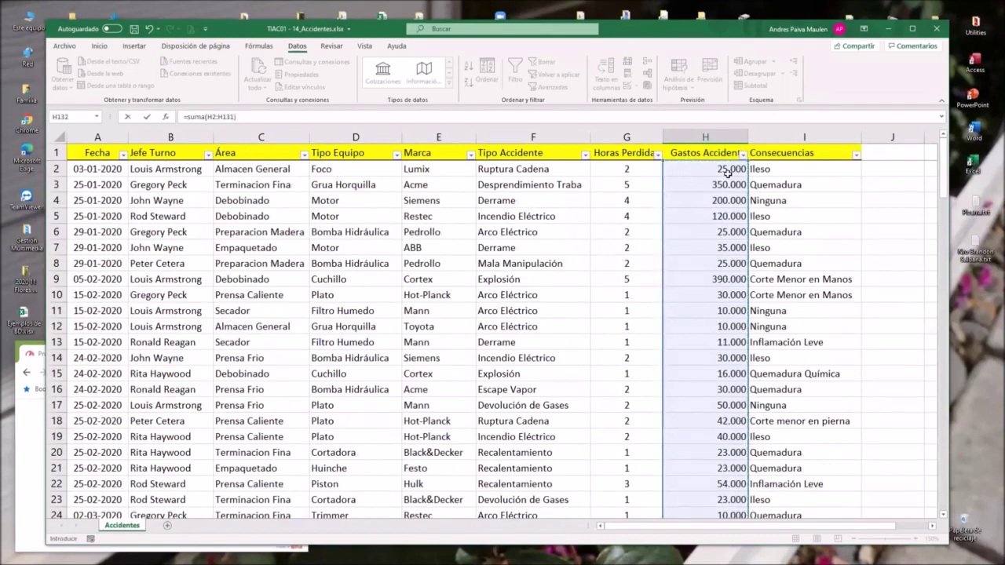
{"action": "key", "text": "Return"}
{"action": "scroll", "coordinate": [789, 360], "scroll_direction": "down", "scroll_amount": 8}
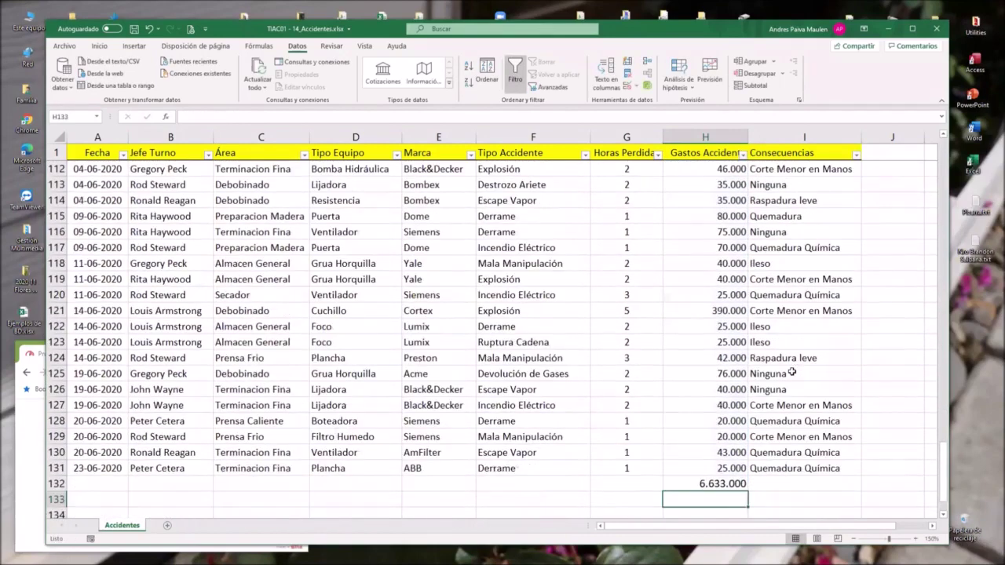
{"action": "scroll", "coordinate": [784, 365], "scroll_direction": "up", "scroll_amount": 1}
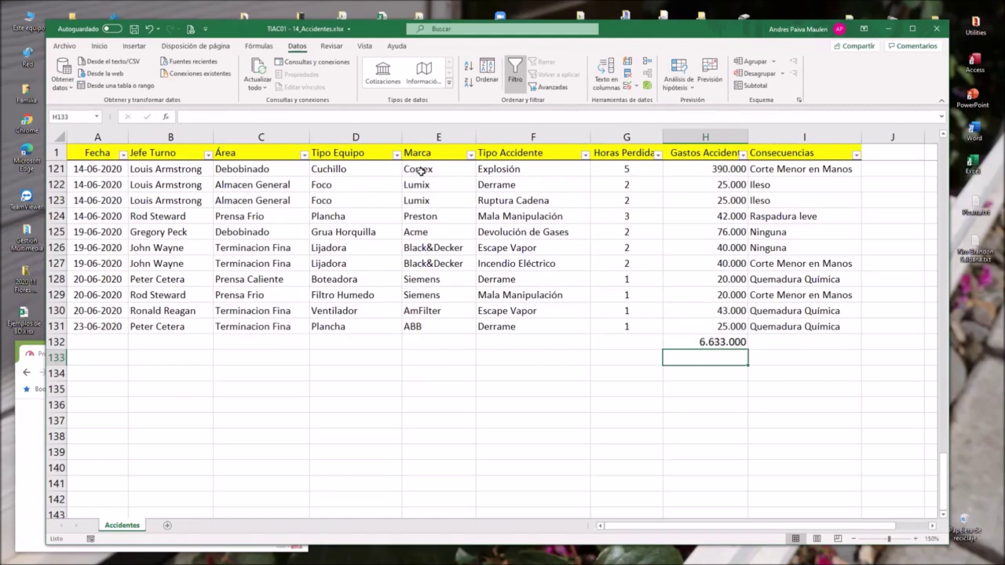
- Filter the Marca column to show only ABB records
{"action": "left_click", "coordinate": [470, 154]}
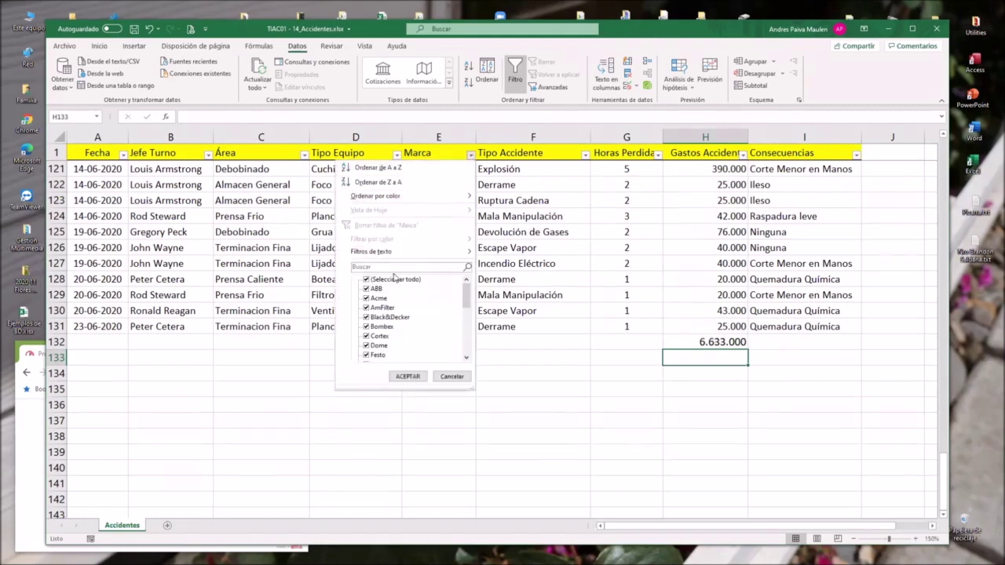
{"action": "left_click", "coordinate": [368, 279]}
{"action": "left_click", "coordinate": [376, 288]}
{"action": "left_click", "coordinate": [408, 376]}
{"action": "left_click", "coordinate": [736, 279]}
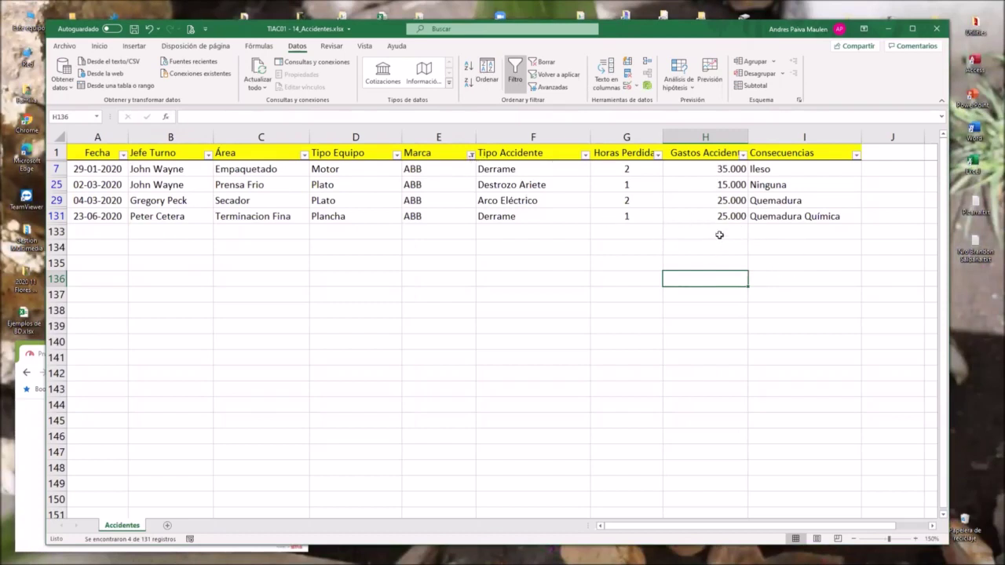
- Clear the Marca filter, reselect the Gastos Accidente total cell, and undo the last change
{"action": "left_click", "coordinate": [470, 154]}
{"action": "left_click", "coordinate": [384, 224]}
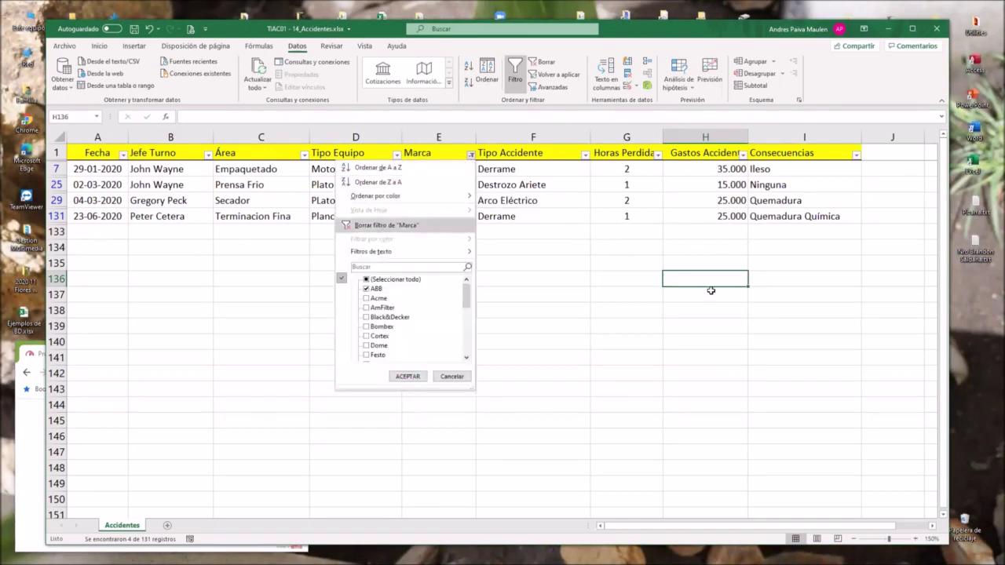
{"action": "scroll", "coordinate": [710, 291], "scroll_direction": "down", "scroll_amount": 17}
{"action": "scroll", "coordinate": [710, 291], "scroll_direction": "down", "scroll_amount": 17}
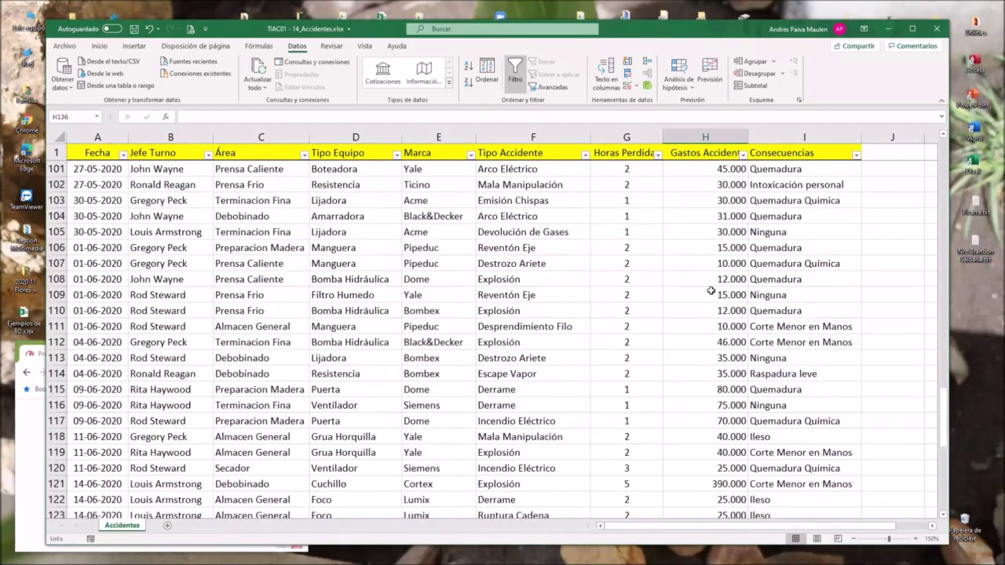
{"action": "scroll", "coordinate": [710, 291], "scroll_direction": "down", "scroll_amount": 8}
{"action": "scroll", "coordinate": [711, 291], "scroll_direction": "up", "scroll_amount": 4}
{"action": "scroll", "coordinate": [749, 384], "scroll_direction": "down", "scroll_amount": 3}
{"action": "left_click", "coordinate": [774, 312]}
{"action": "left_click", "coordinate": [717, 278]}
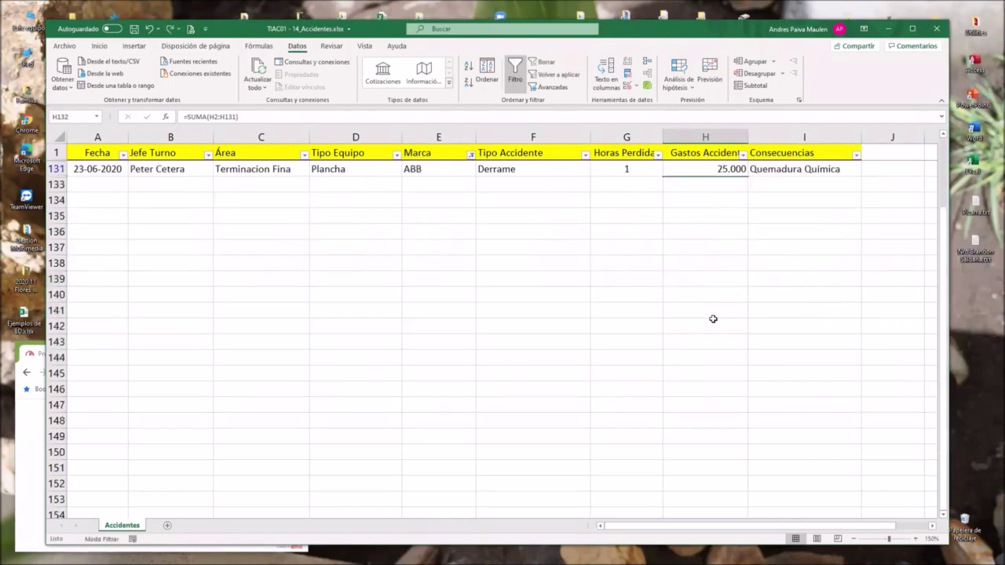
{"action": "key", "text": "ctrl+z"}
{"action": "key", "text": "ctrl+z"}
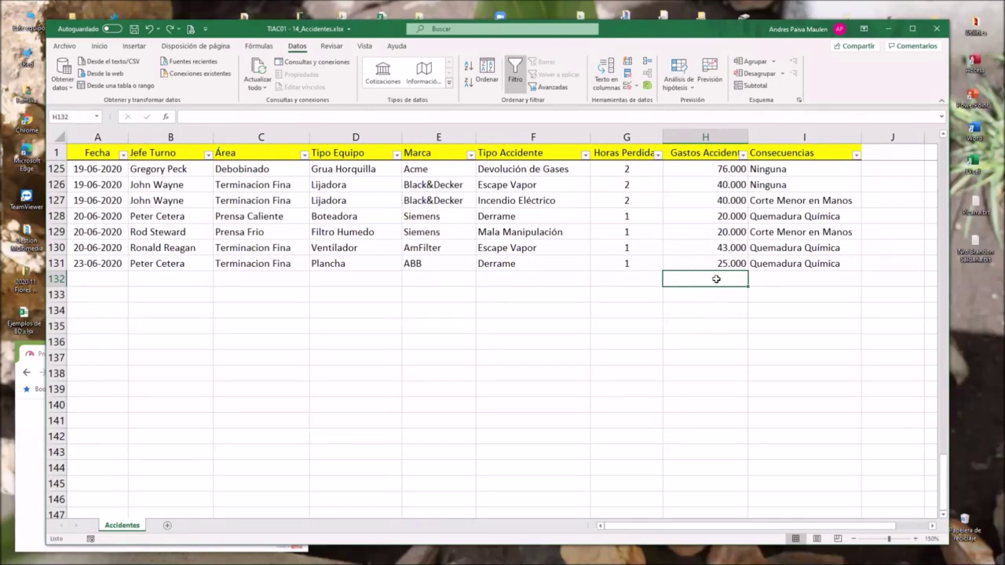
- Scroll to the end of the table and select cell H133 under the costs column
{"action": "scroll", "coordinate": [453, 228], "scroll_direction": "up", "scroll_amount": 1}
{"action": "scroll", "coordinate": [453, 228], "scroll_direction": "up", "scroll_amount": 3}
{"action": "scroll", "coordinate": [407, 229], "scroll_direction": "up", "scroll_amount": 3}
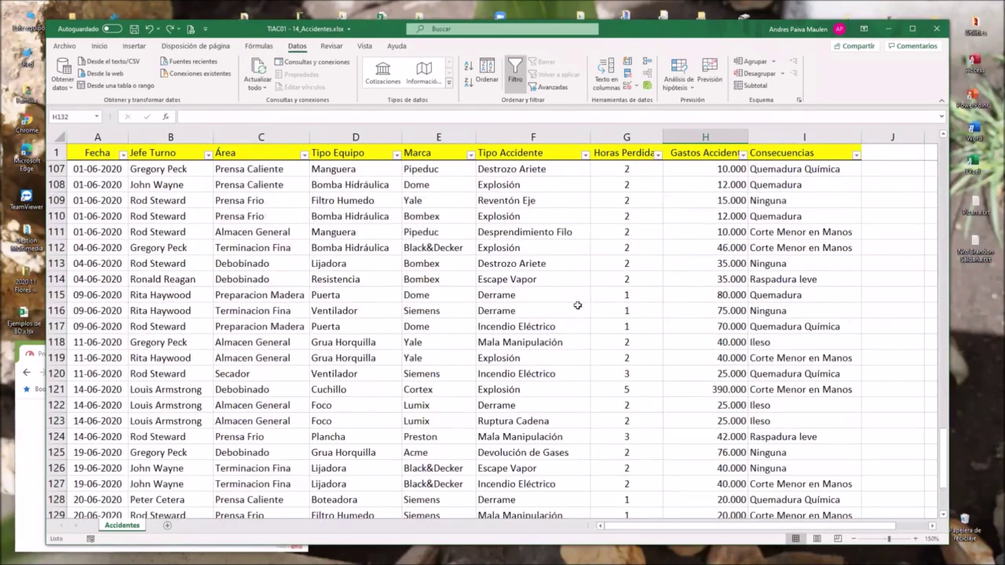
{"action": "scroll", "coordinate": [702, 206], "scroll_direction": "down", "scroll_amount": 5}
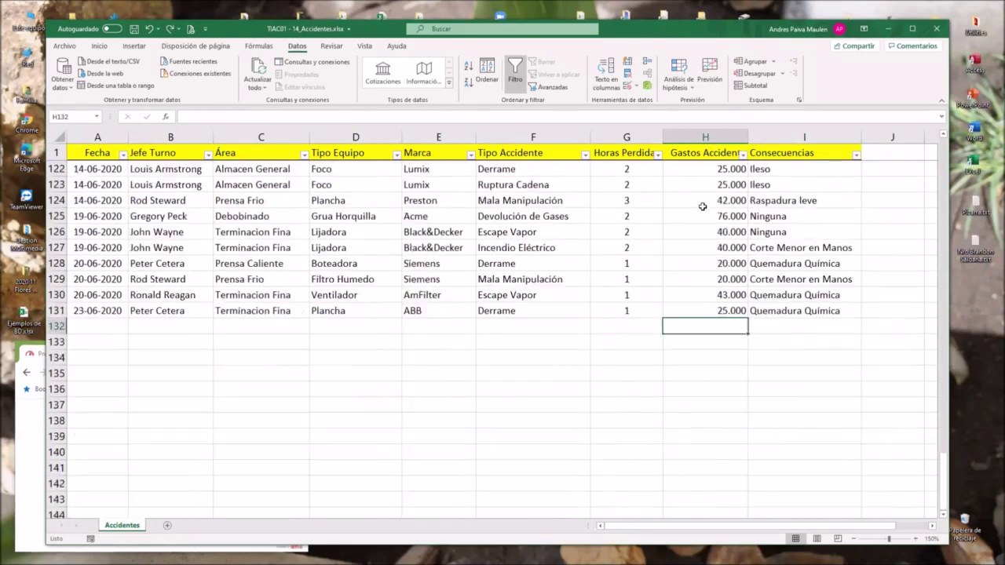
{"action": "scroll", "coordinate": [702, 206], "scroll_direction": "down", "scroll_amount": 3}
{"action": "scroll", "coordinate": [702, 205], "scroll_direction": "up", "scroll_amount": 2}
{"action": "left_click", "coordinate": [728, 296]}
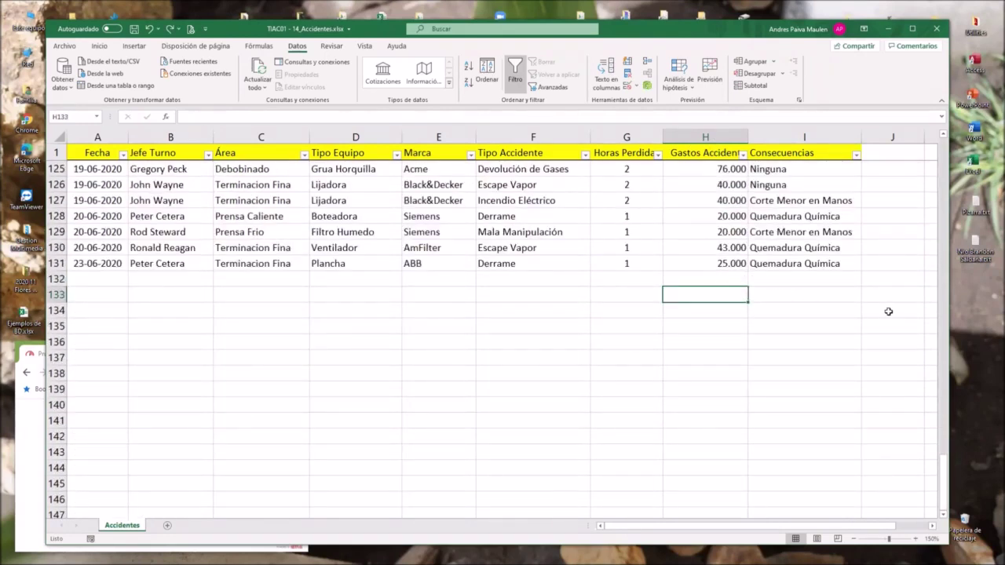
- Enter =SUMA(h2:h131) in H133, giving a cost total of 6.633.000
{"action": "type", "text": "=suyma"}
{"action": "key", "text": "BackSpace"}
{"action": "key", "text": "BackSpace"}
{"action": "key", "text": "BackSpace"}
{"action": "type", "text": "m"}
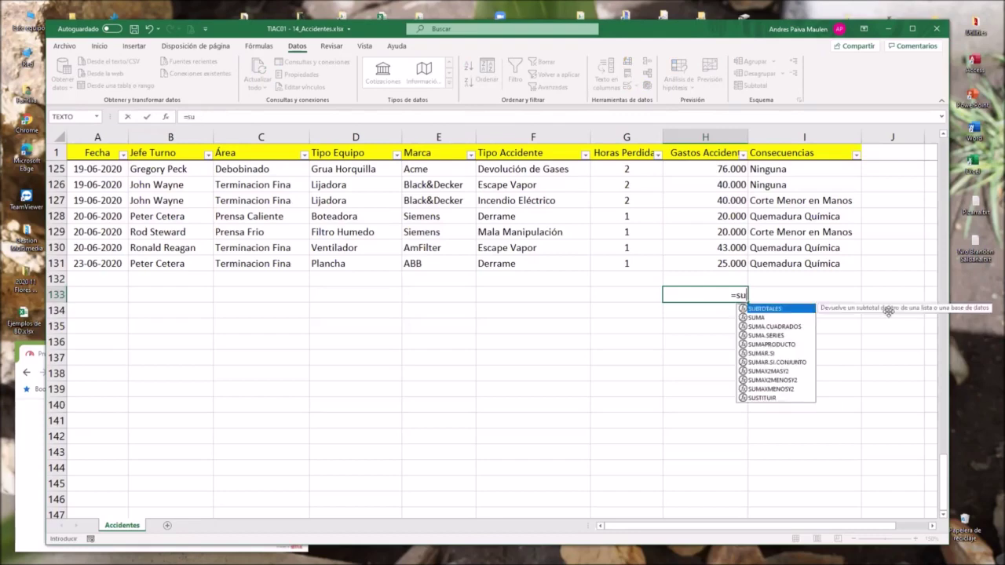
{"action": "type", "text": "a("}
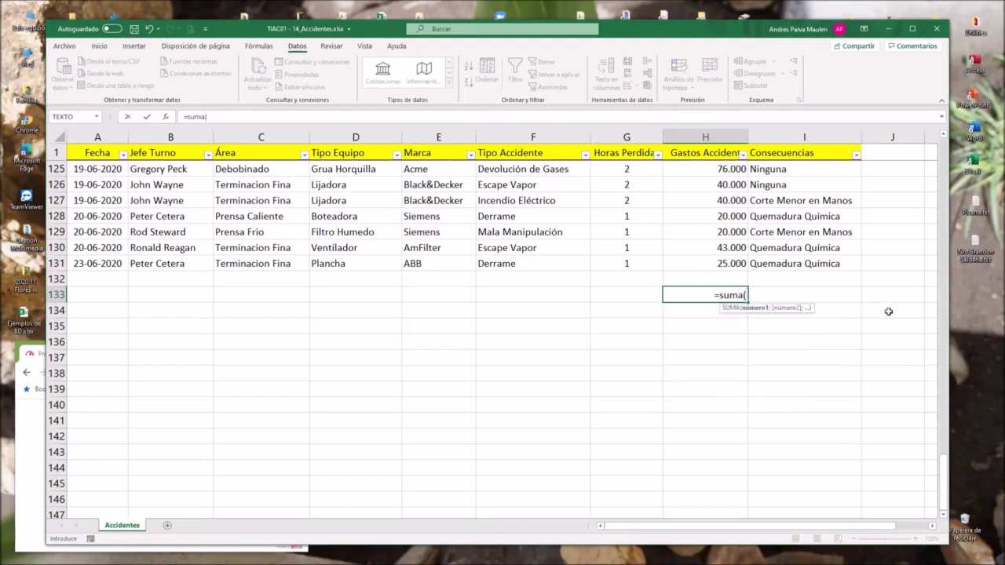
{"action": "type", "text": "h2"}
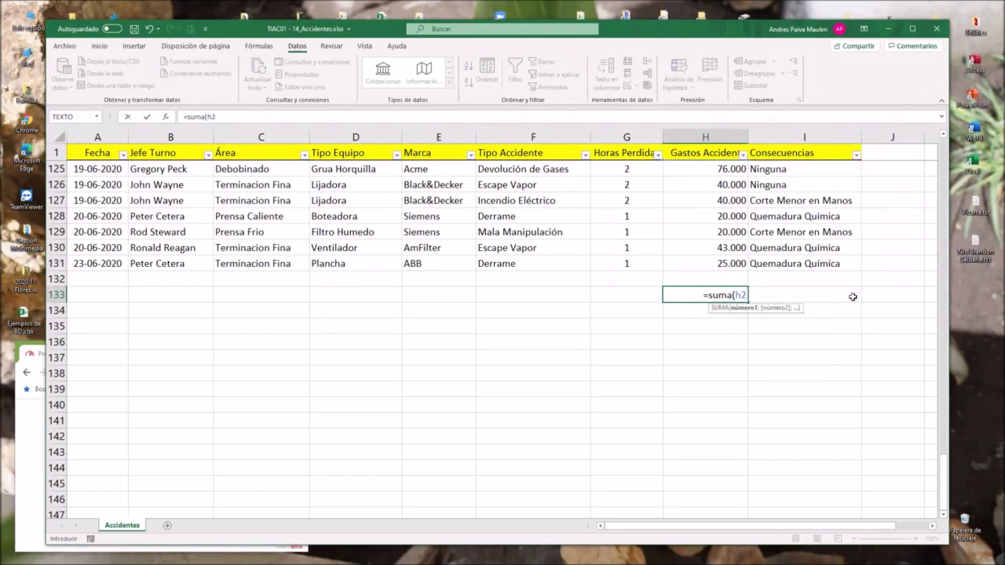
{"action": "type", "text": ":h131"}
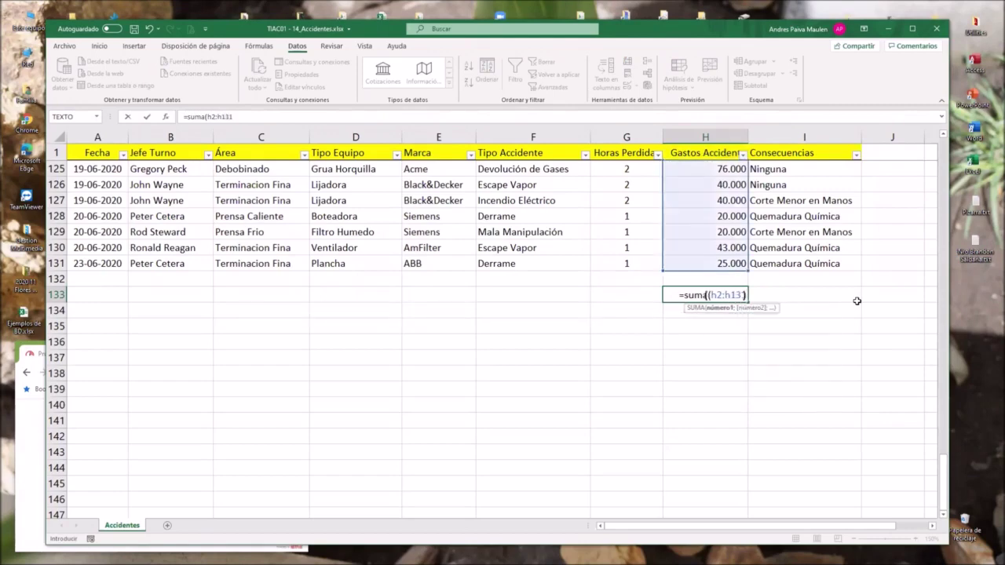
{"action": "type", "text": ")"}
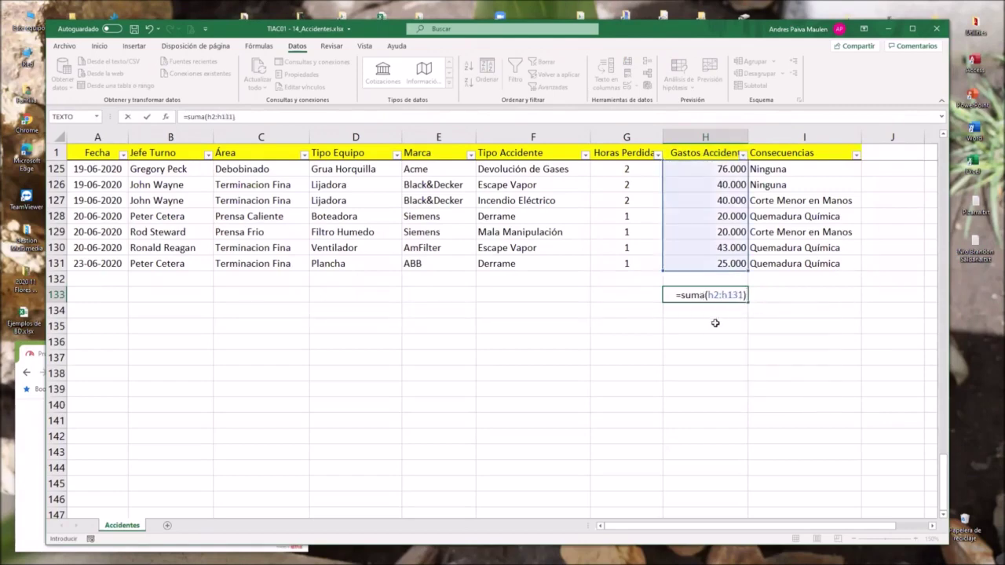
{"action": "left_click_drag", "start_coordinate": [946, 487], "coordinate": [945, 169]}
{"action": "scroll", "coordinate": [706, 192], "scroll_direction": "up", "scroll_amount": 8}
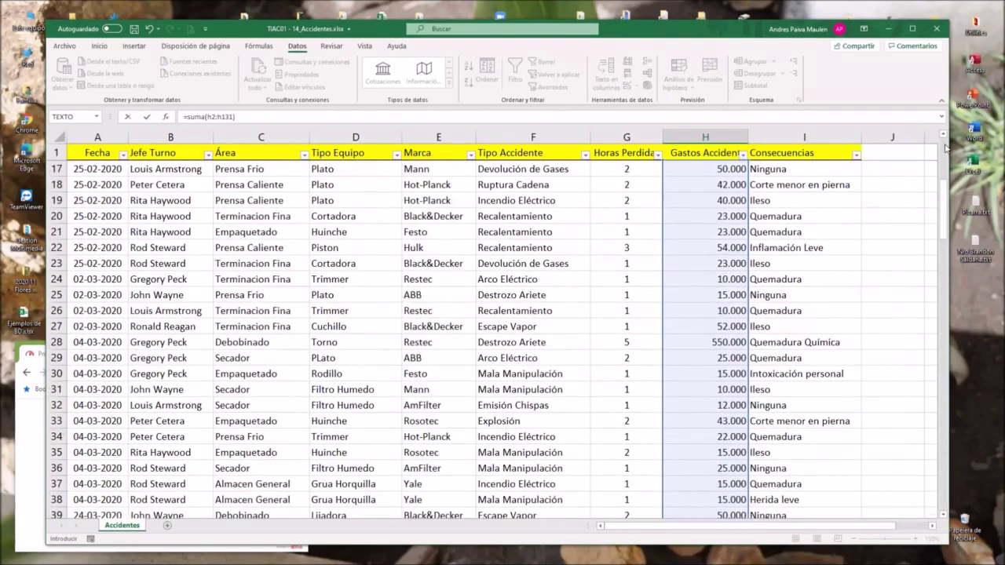
{"action": "scroll", "coordinate": [706, 192], "scroll_direction": "up", "scroll_amount": 1}
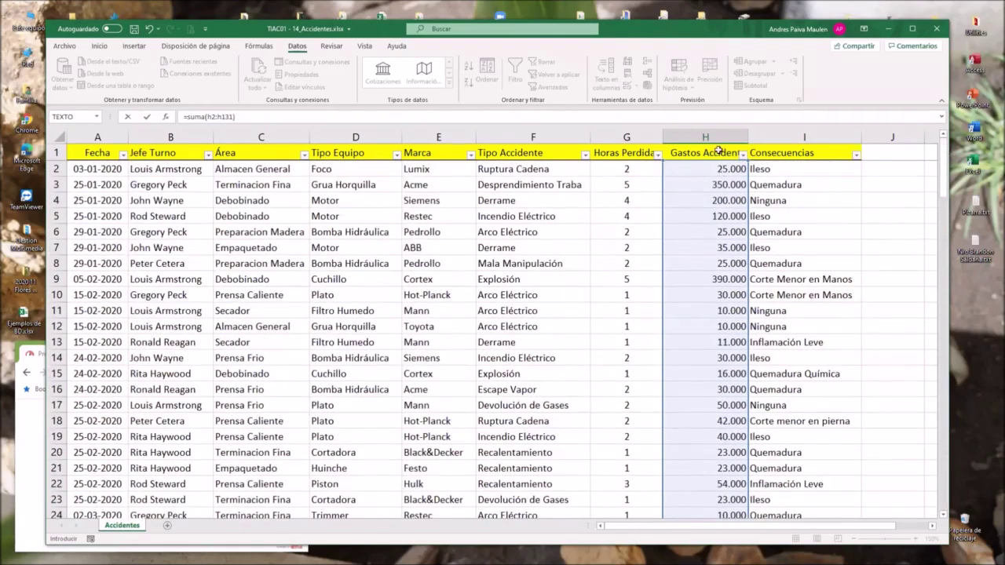
{"action": "left_click_drag", "start_coordinate": [946, 157], "coordinate": [944, 506]}
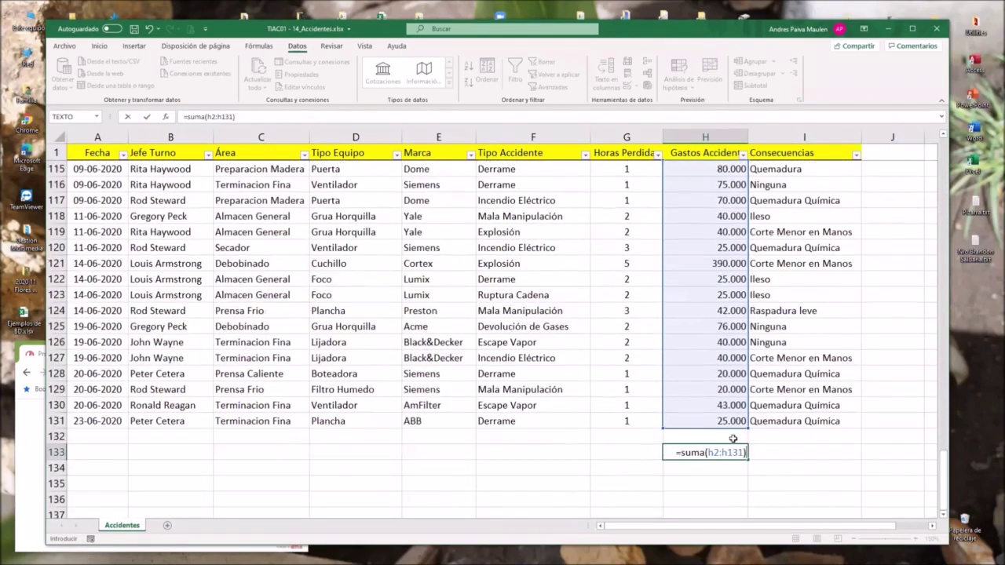
{"action": "scroll", "coordinate": [733, 428], "scroll_direction": "down", "scroll_amount": 2}
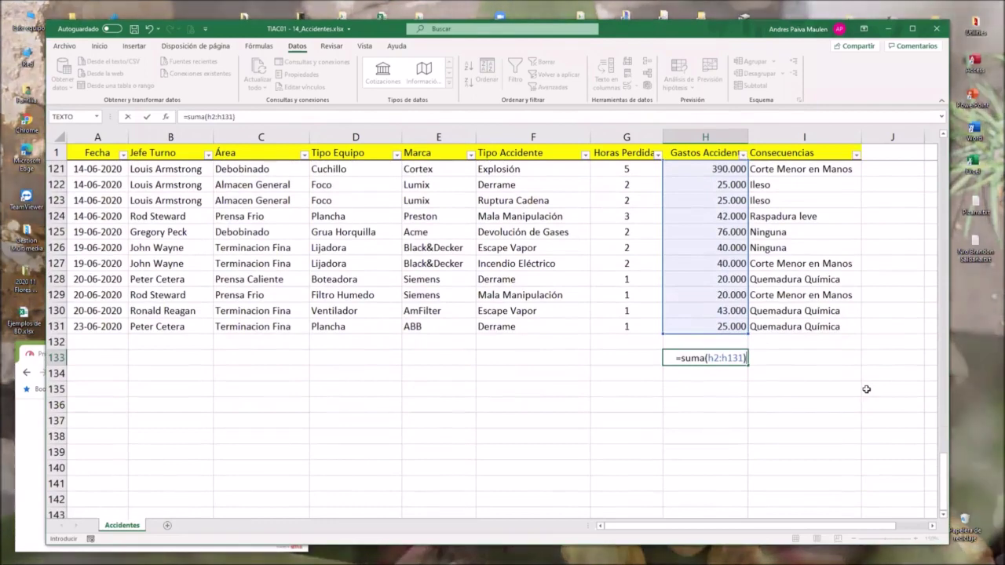
{"action": "key", "text": "Return"}
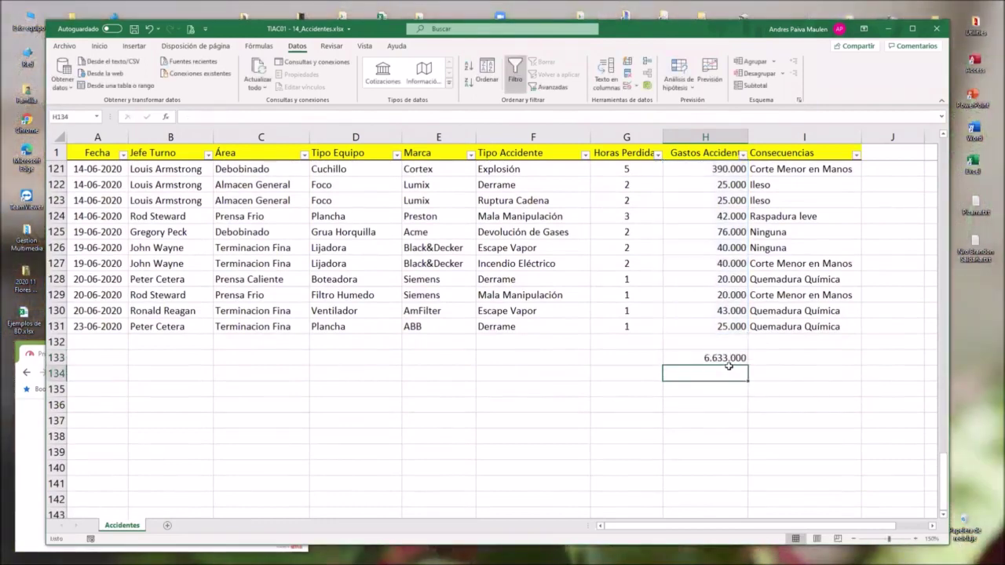
{"action": "left_click", "coordinate": [469, 155]}
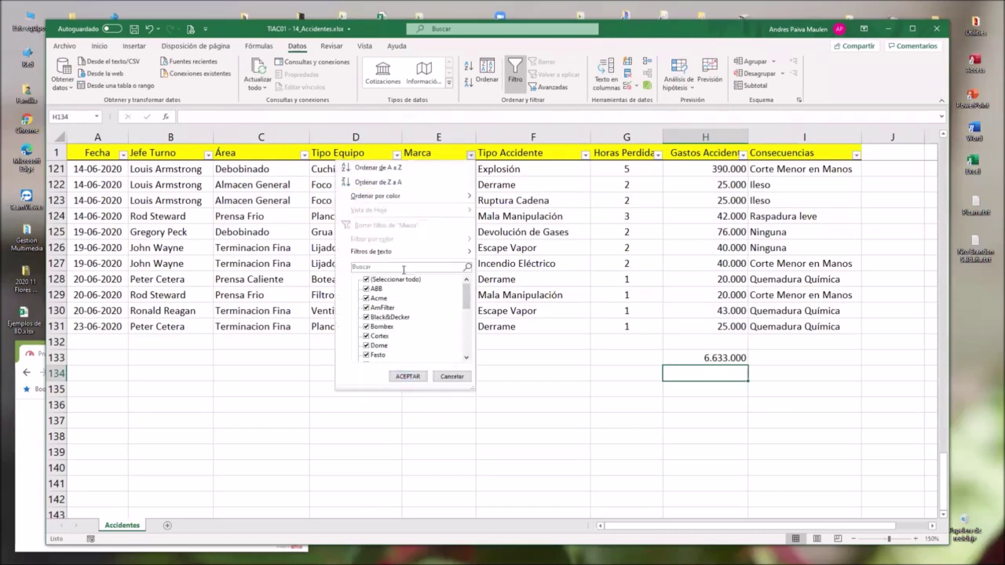
{"action": "left_click", "coordinate": [366, 279]}
{"action": "left_click", "coordinate": [366, 288]}
{"action": "left_click", "coordinate": [408, 377]}
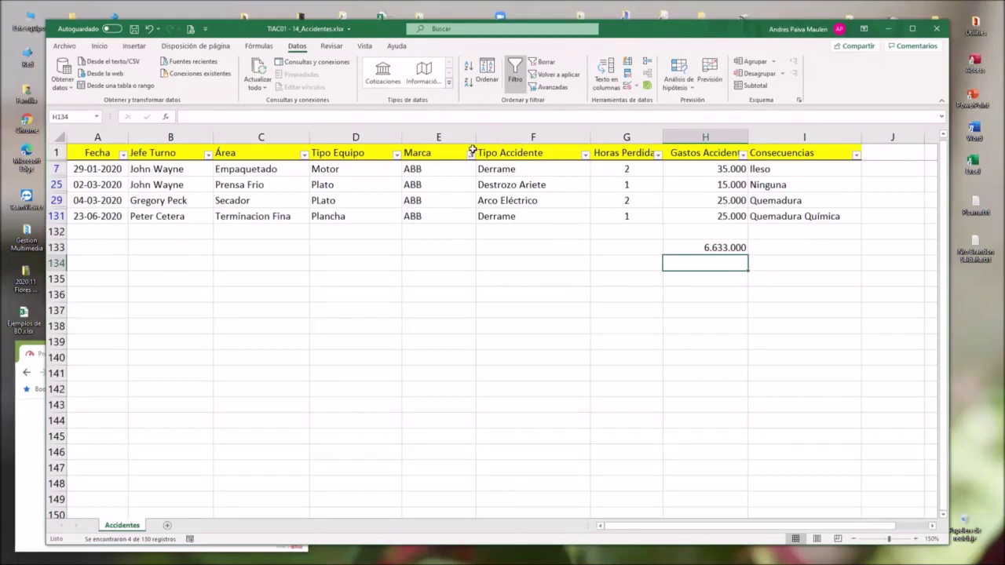
{"action": "left_click", "coordinate": [470, 154]}
{"action": "left_click", "coordinate": [408, 225]}
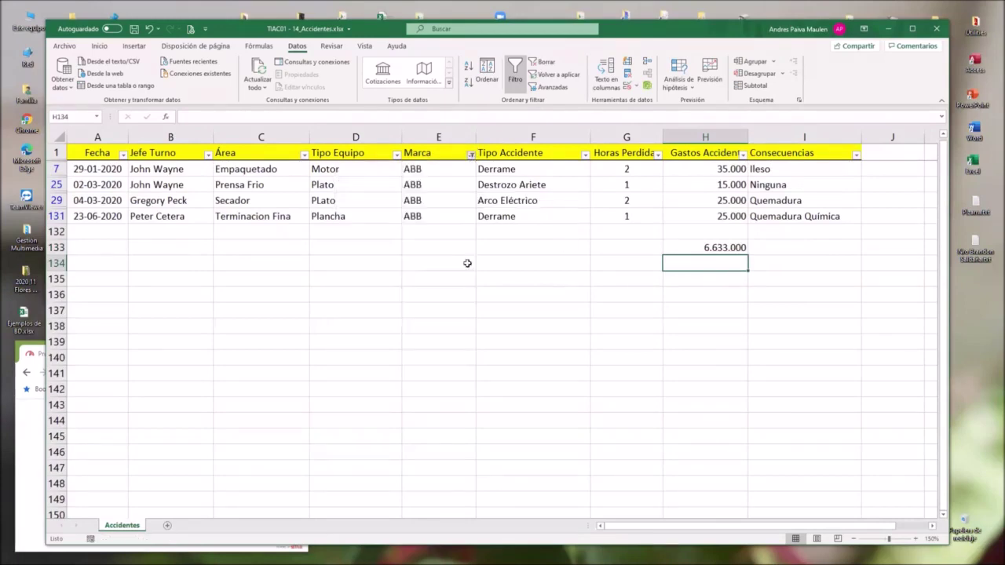
{"action": "left_click", "coordinate": [583, 326]}
{"action": "scroll", "coordinate": [583, 325], "scroll_direction": "down", "scroll_amount": 7}
{"action": "scroll", "coordinate": [589, 327], "scroll_direction": "down", "scroll_amount": 4}
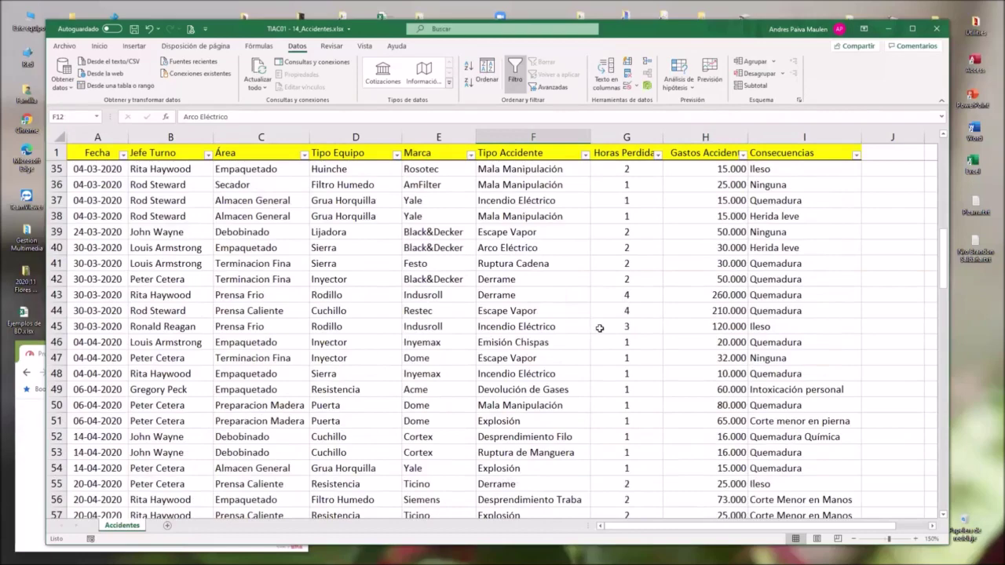
{"action": "scroll", "coordinate": [592, 326], "scroll_direction": "down", "scroll_amount": 4}
{"action": "scroll", "coordinate": [599, 328], "scroll_direction": "down", "scroll_amount": 13}
{"action": "scroll", "coordinate": [598, 328], "scroll_direction": "down", "scroll_amount": 7}
{"action": "scroll", "coordinate": [599, 327], "scroll_direction": "down", "scroll_amount": 7}
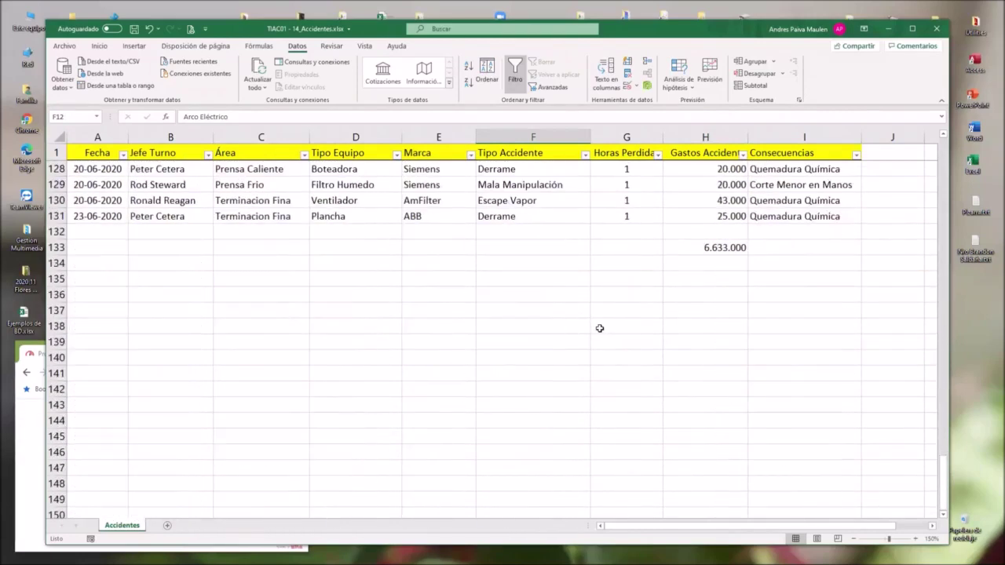
{"action": "scroll", "coordinate": [599, 328], "scroll_direction": "up", "scroll_amount": 3}
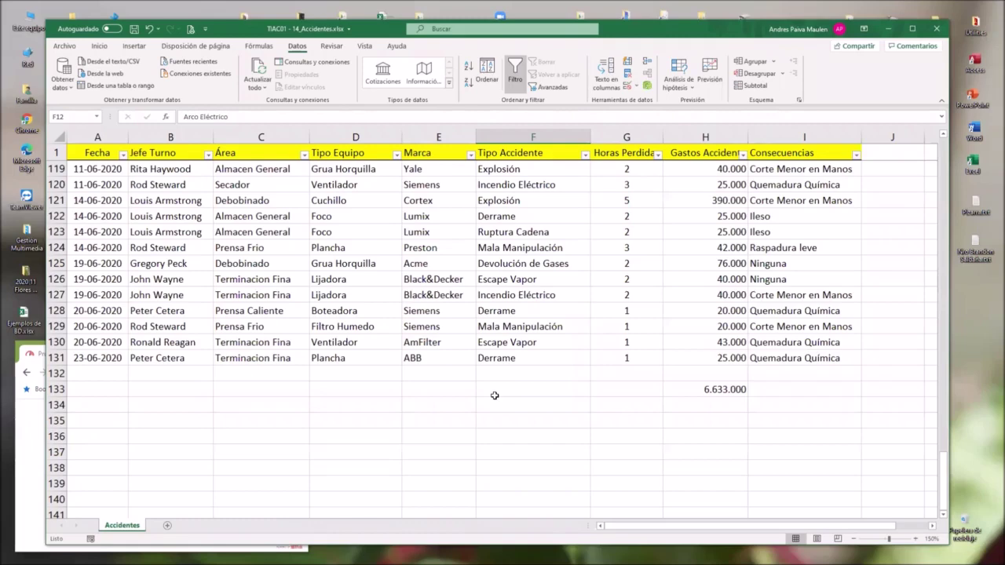
- Enter =SUMA(g2:g131) in G133 to total Horas Perdidas as 230
{"action": "left_click", "coordinate": [632, 386]}
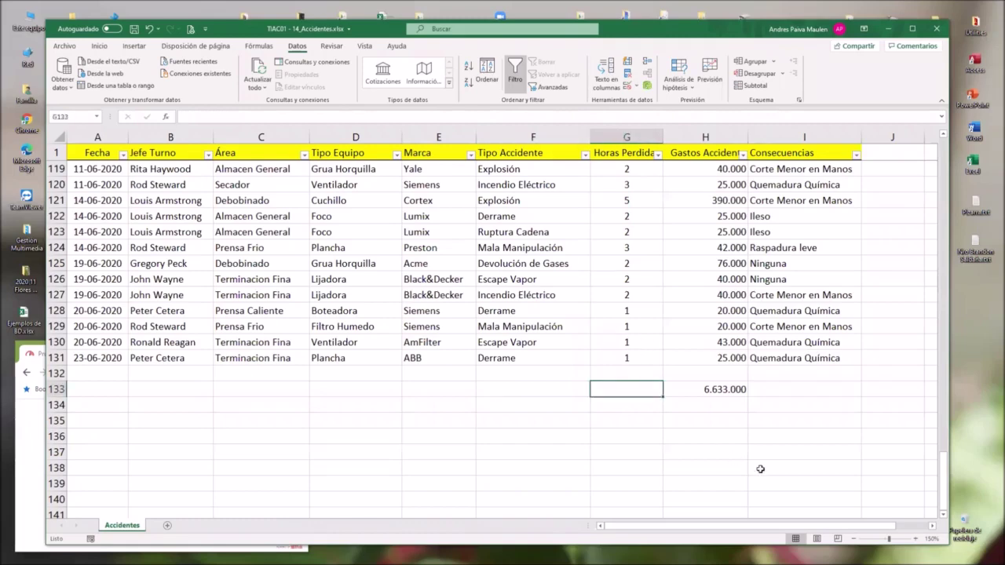
{"action": "type", "text": "=s"}
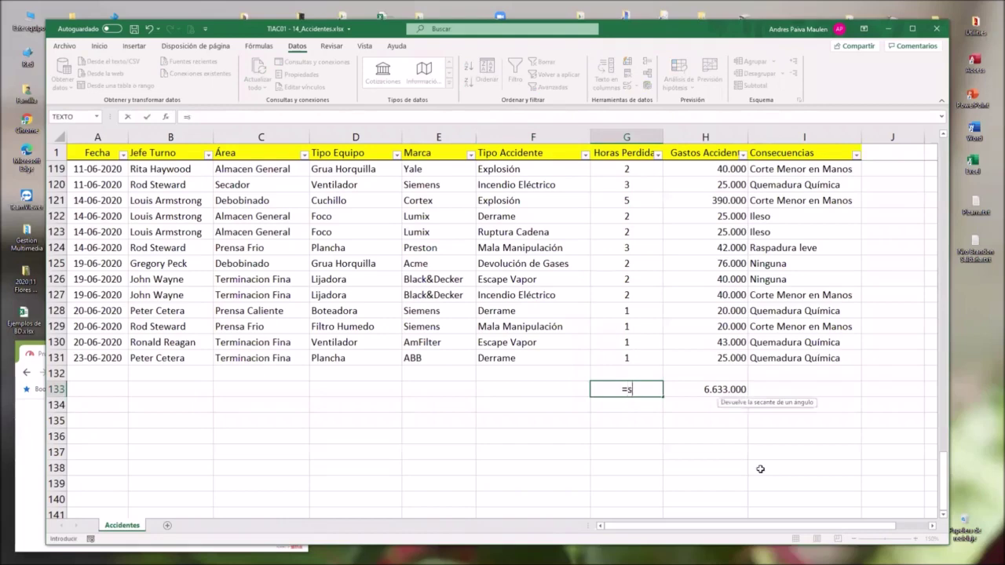
{"action": "type", "text": "uma(g2:g131"}
{"action": "key", "text": "Return"}
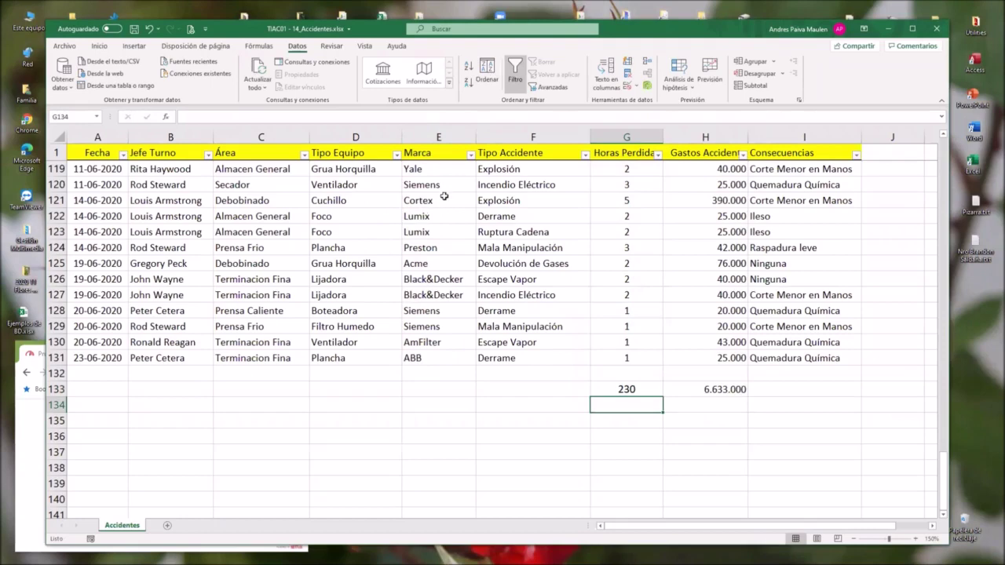
{"action": "left_click", "coordinate": [470, 155]}
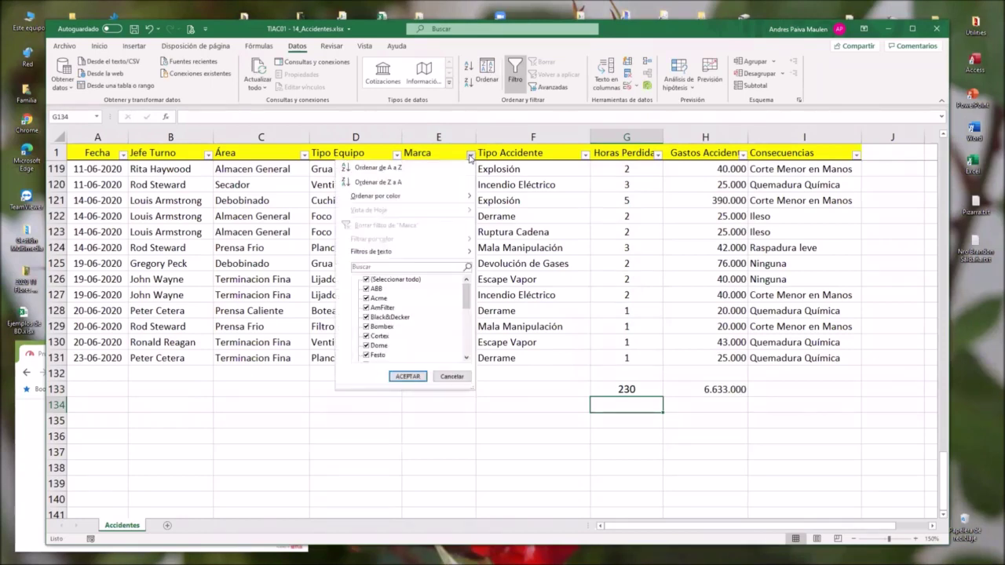
- Filter Marca to Siemens only, leaving 13 of 130 records visible
{"action": "left_click", "coordinate": [396, 280]}
{"action": "scroll", "coordinate": [395, 306], "scroll_direction": "down", "scroll_amount": 2}
{"action": "scroll", "coordinate": [395, 310], "scroll_direction": "down", "scroll_amount": 3}
{"action": "scroll", "coordinate": [393, 318], "scroll_direction": "down", "scroll_amount": 2}
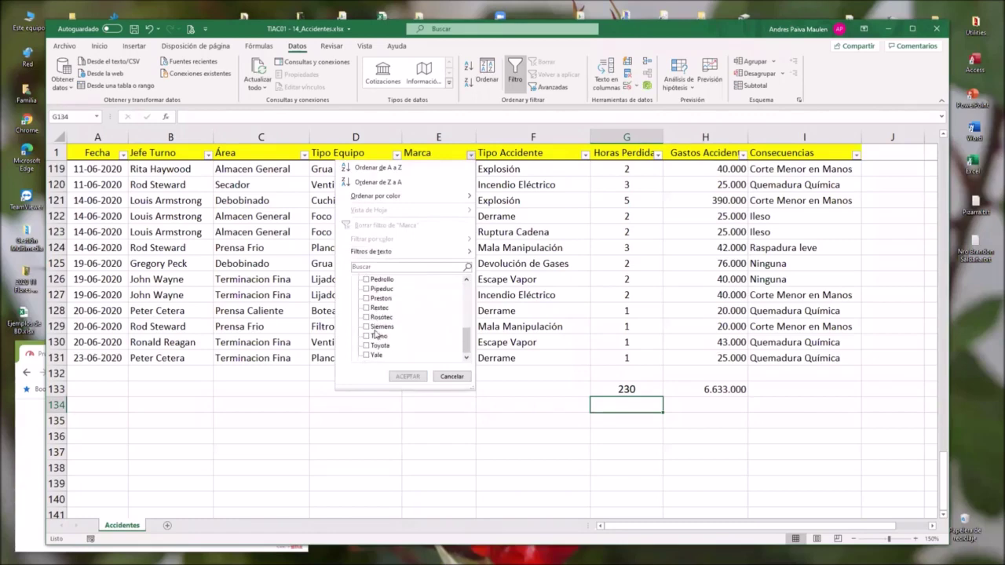
{"action": "left_click", "coordinate": [375, 327]}
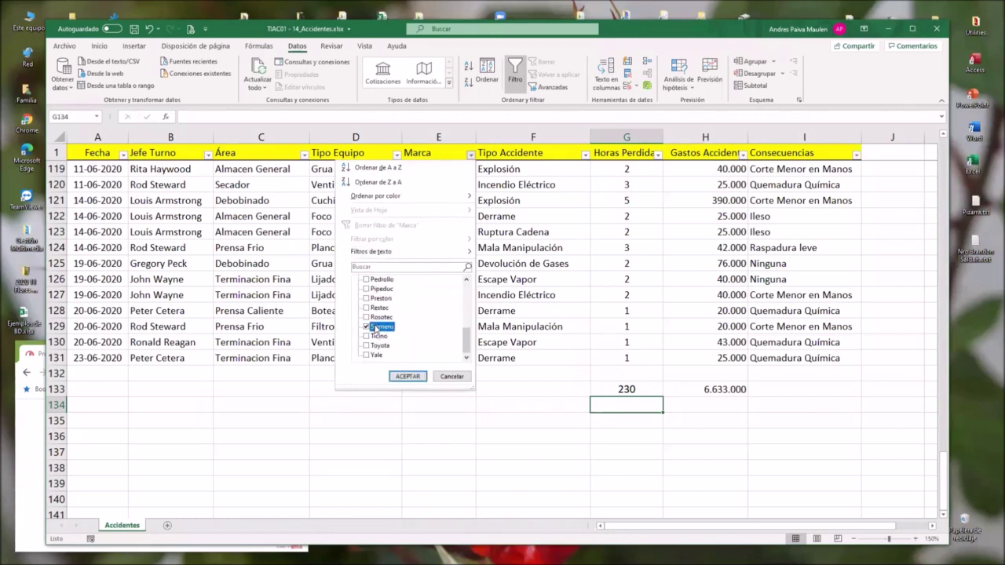
{"action": "left_click", "coordinate": [407, 377]}
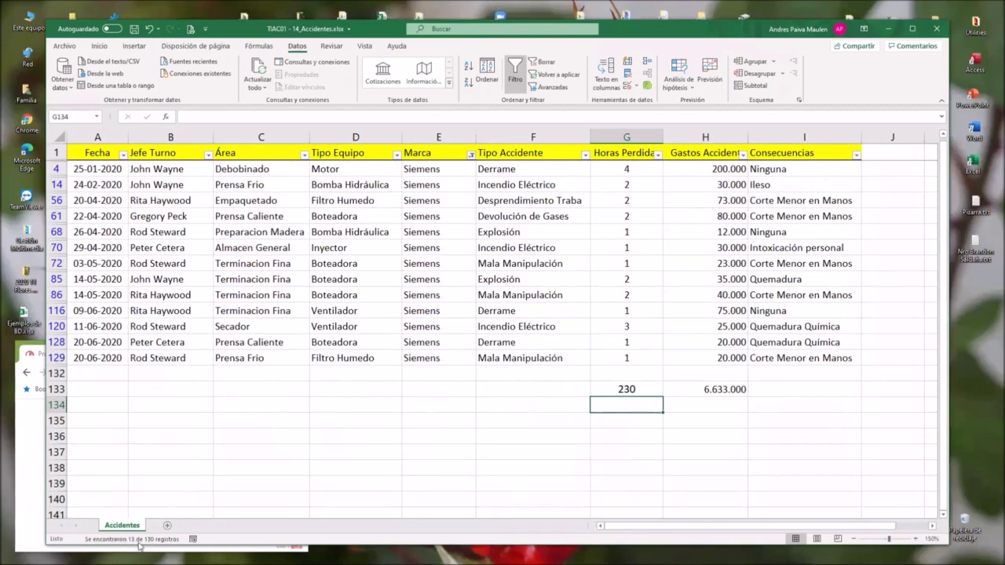
- Rerun the fast.com internet speed test, then return to the Accidentes workbook
{"action": "mouse_move", "coordinate": [134, 543]}
{"action": "left_click", "coordinate": [29, 482]}
{"action": "left_click", "coordinate": [202, 476]}
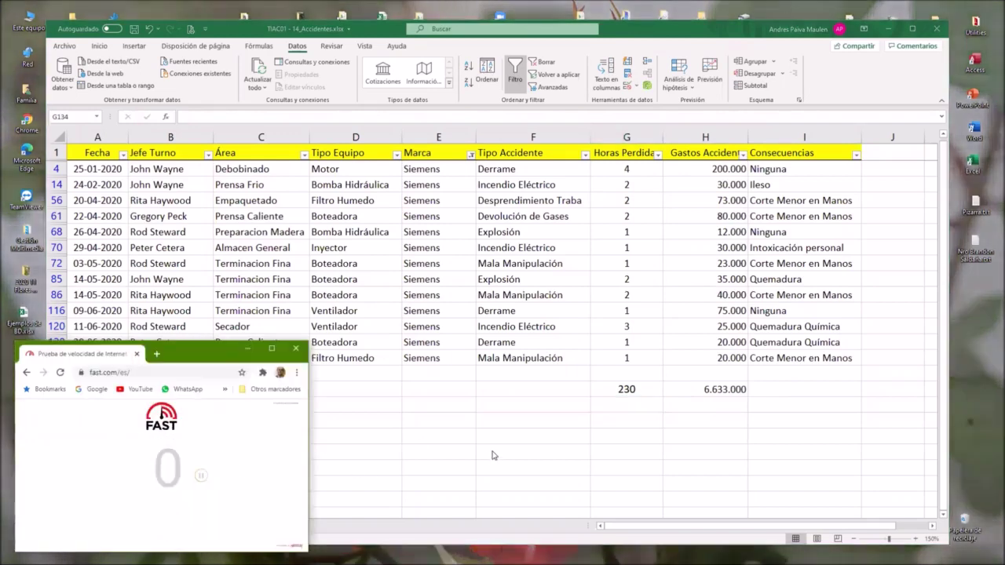
{"action": "left_click", "coordinate": [540, 443]}
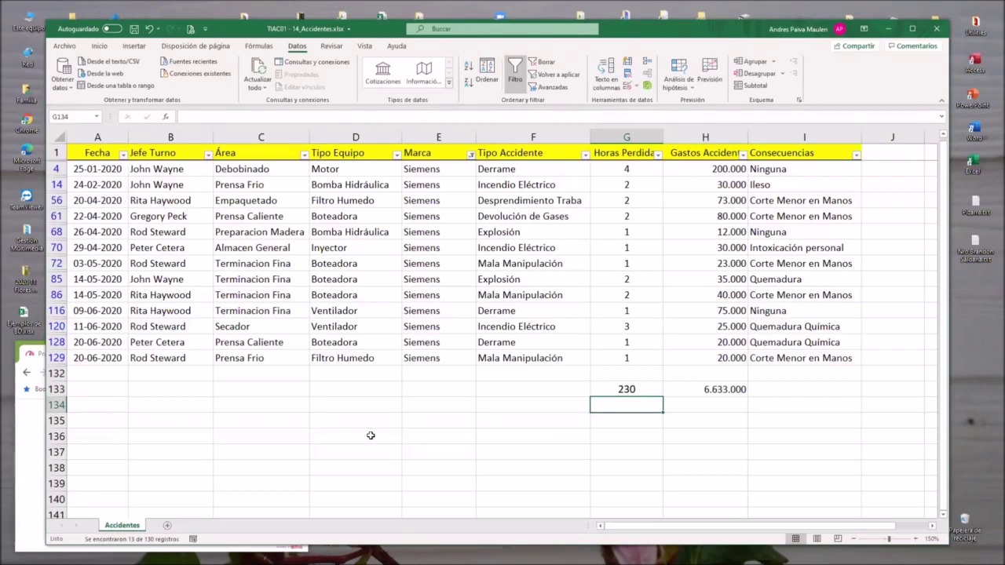
- Restart the internet speed test, then return to the accident spreadsheet
{"action": "left_click", "coordinate": [22, 514]}
{"action": "left_click", "coordinate": [200, 478]}
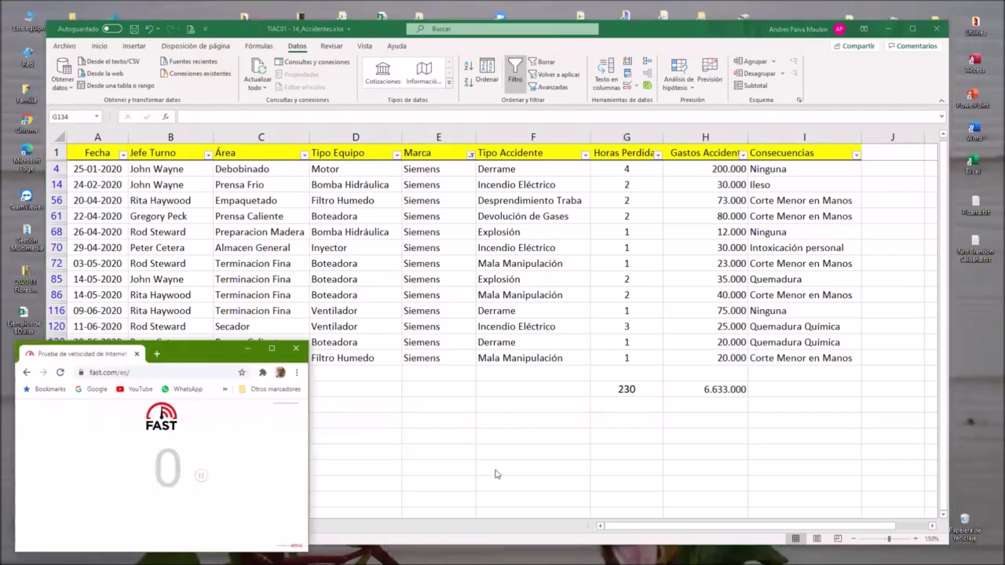
{"action": "key", "text": "alt+Tab"}
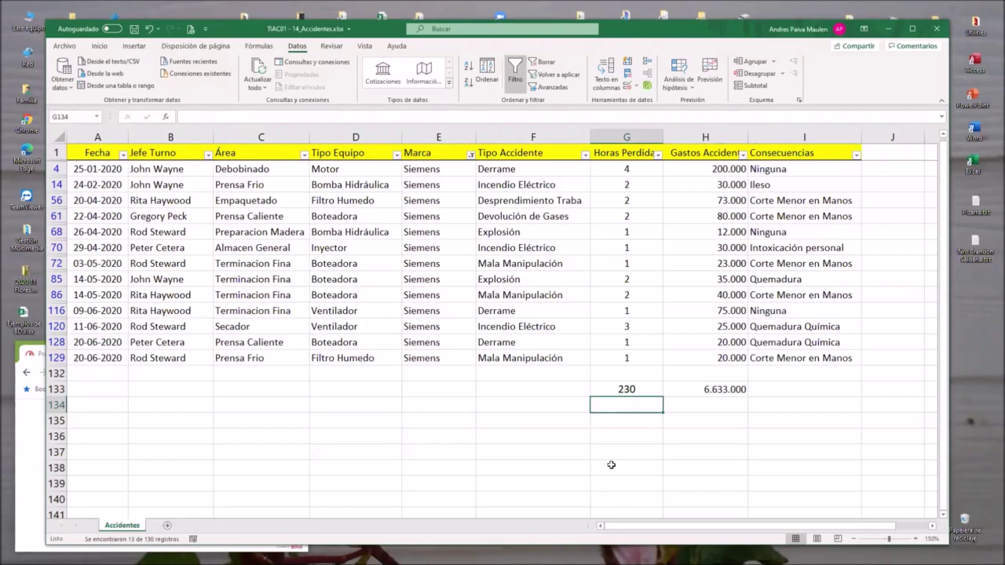
- Compare the visible lost-hours and cost values with the 230 and 6.633.000 totals, inspecting H133's formula
{"action": "left_click", "coordinate": [635, 387]}
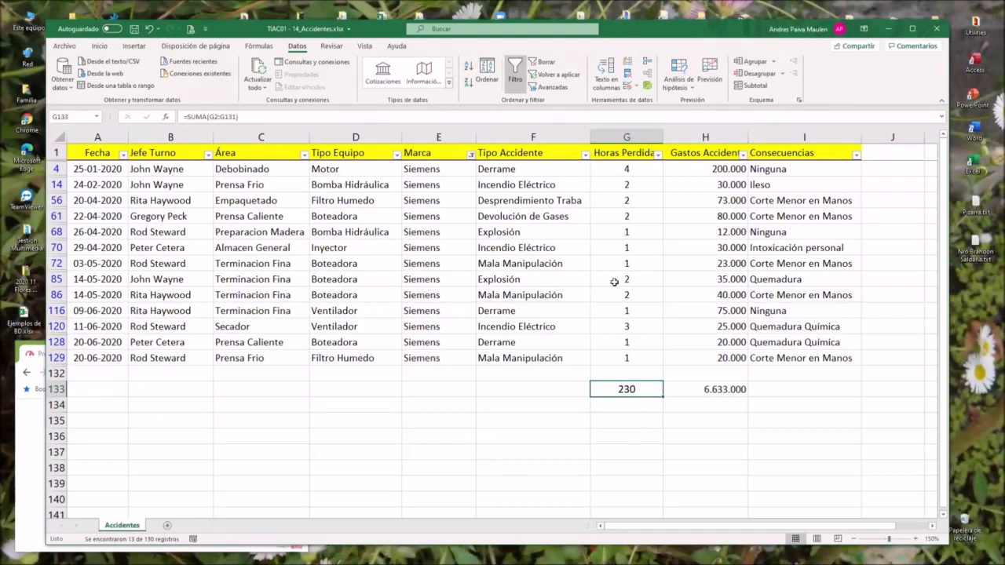
{"action": "left_click_drag", "start_coordinate": [626, 167], "coordinate": [625, 357]}
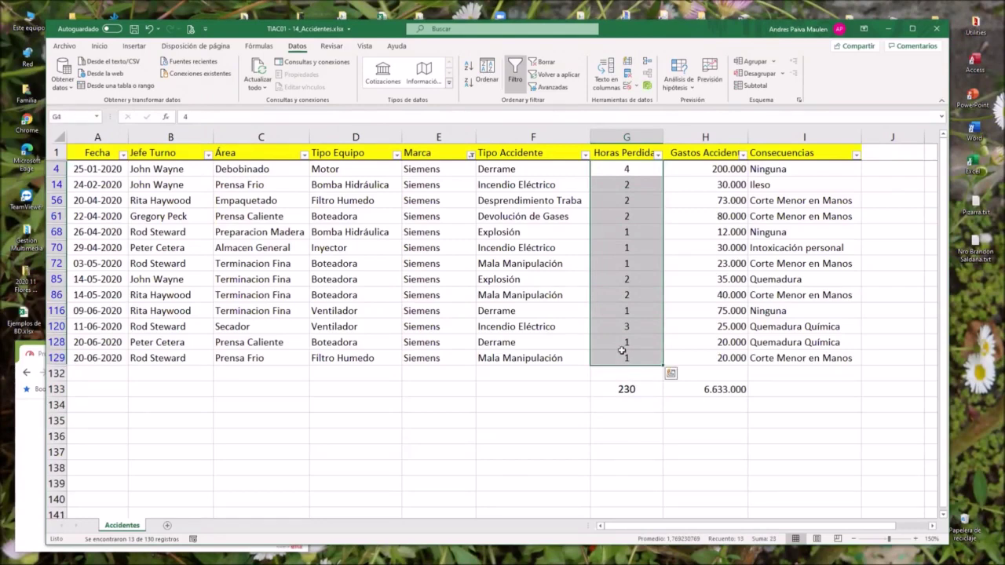
{"action": "left_click", "coordinate": [626, 294]}
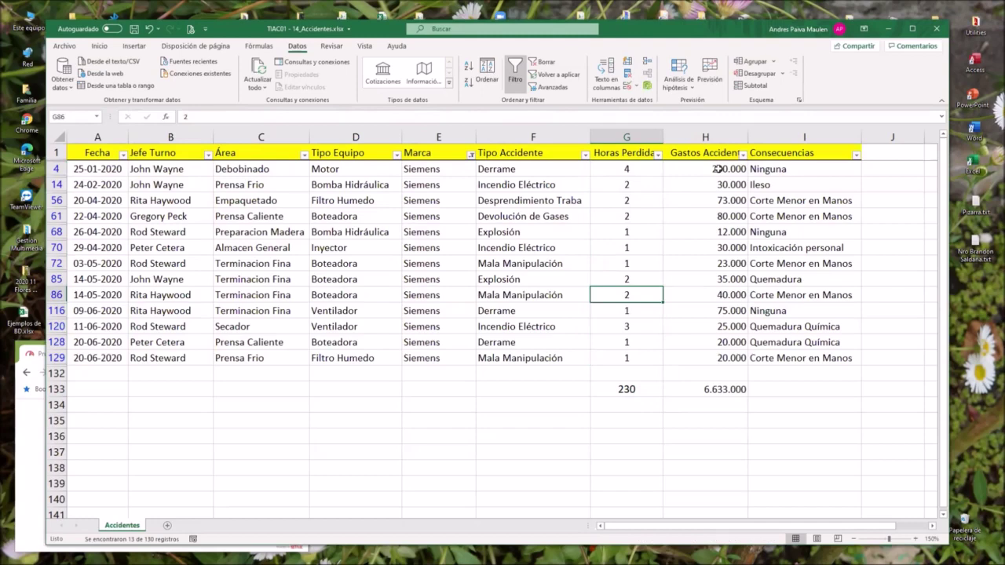
{"action": "left_click_drag", "start_coordinate": [718, 169], "coordinate": [718, 357]}
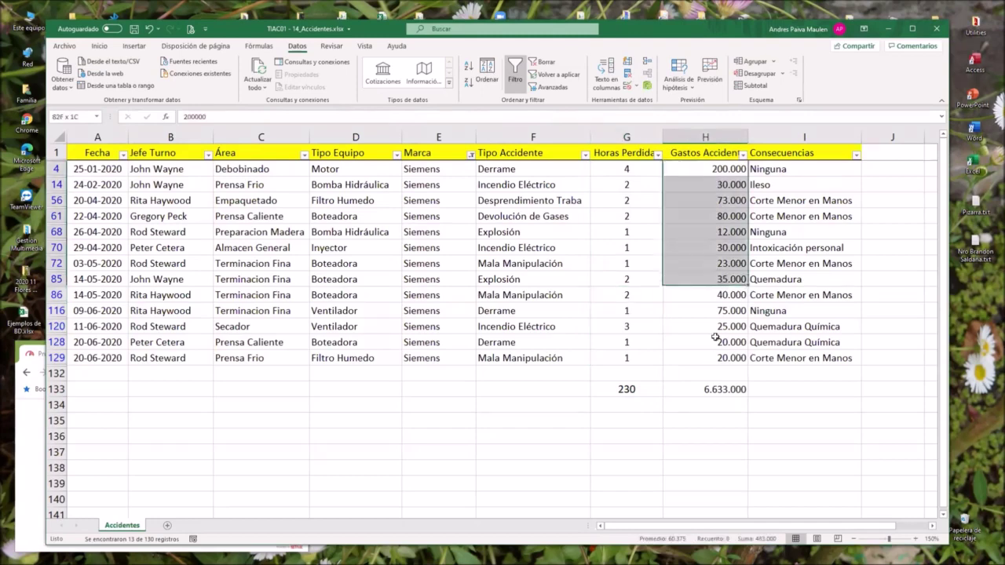
{"action": "left_click", "coordinate": [720, 170]}
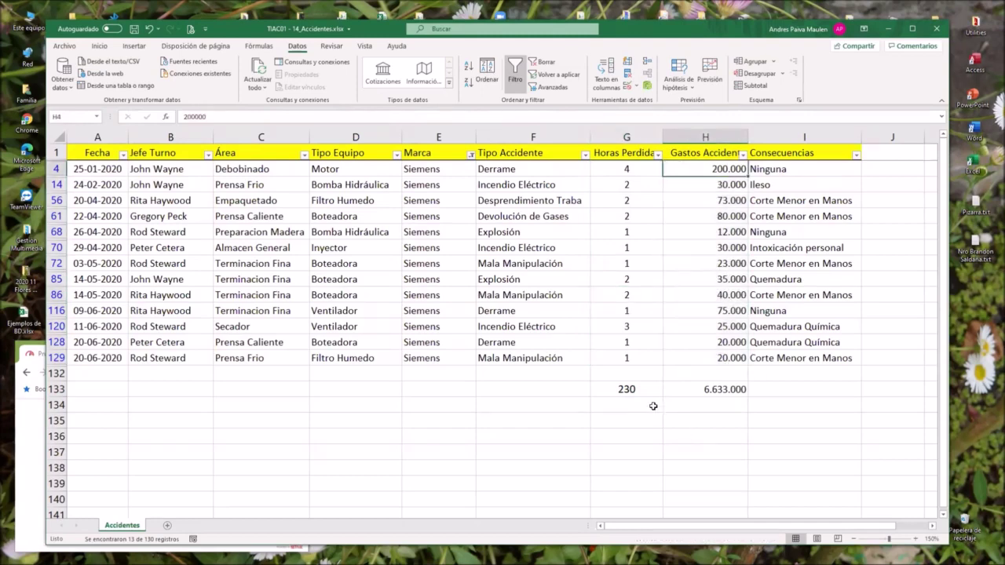
{"action": "left_click_drag", "start_coordinate": [640, 389], "coordinate": [702, 389]}
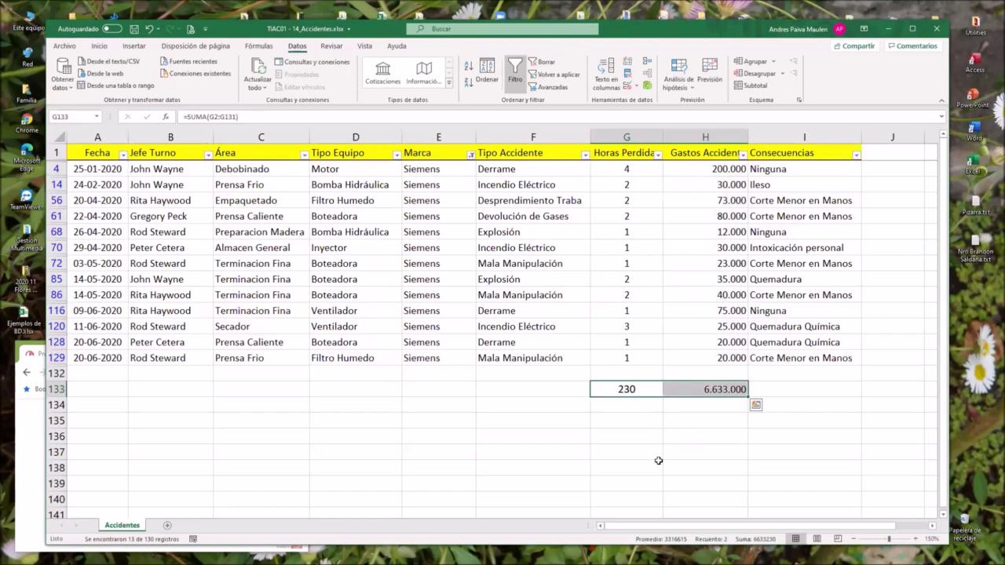
{"action": "left_click", "coordinate": [628, 389]}
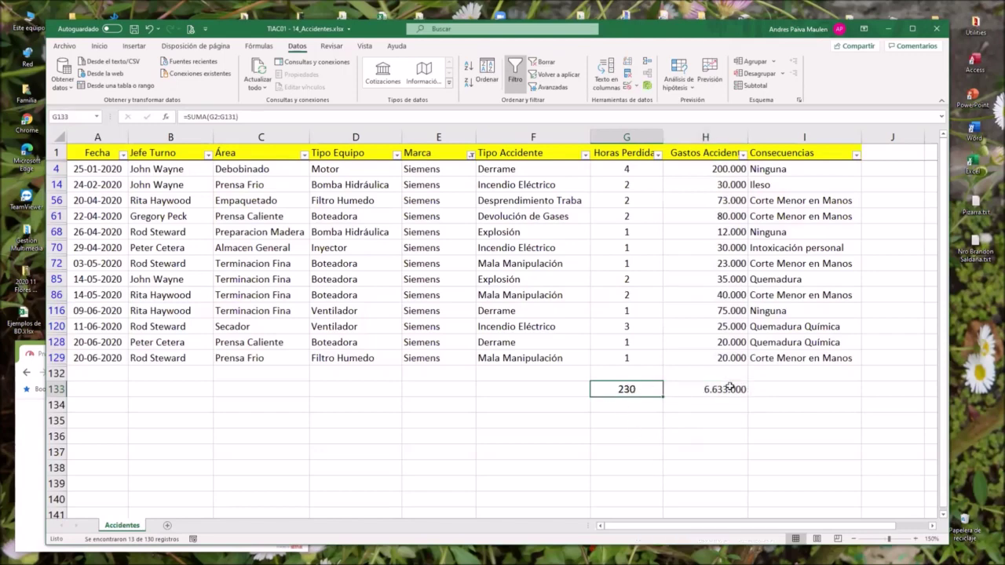
{"action": "left_click", "coordinate": [730, 388]}
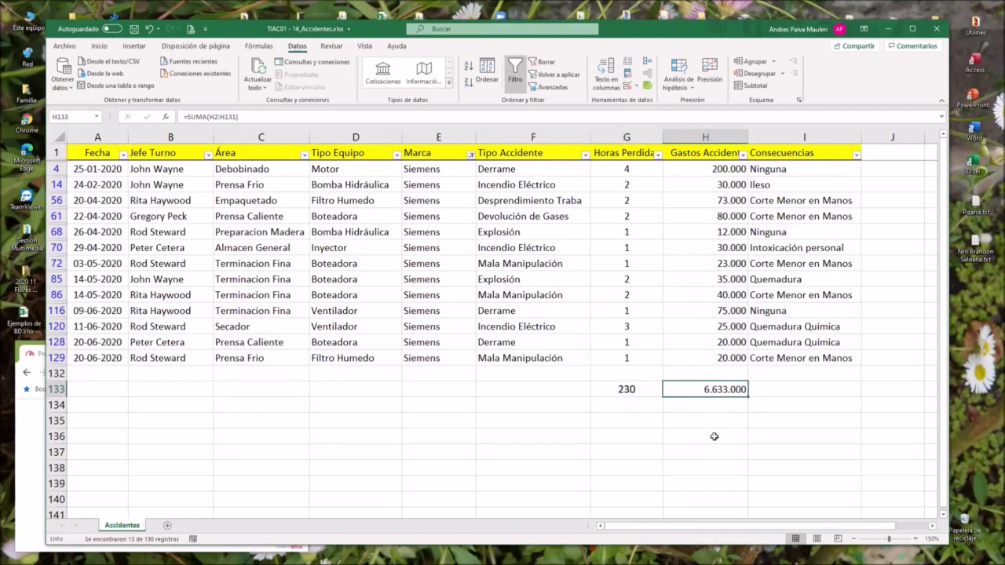
{"action": "double_click", "coordinate": [717, 388]}
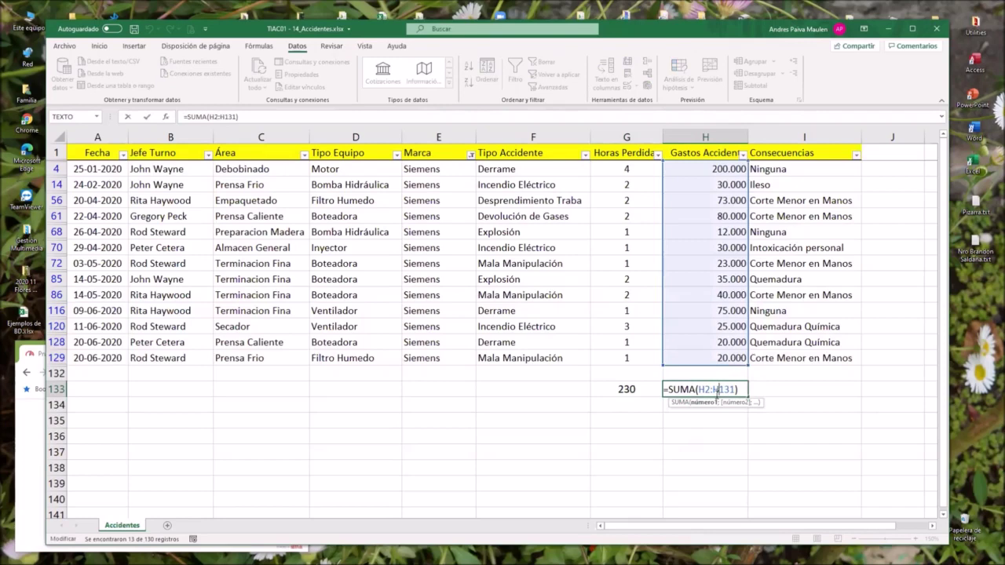
{"action": "key", "text": "Escape"}
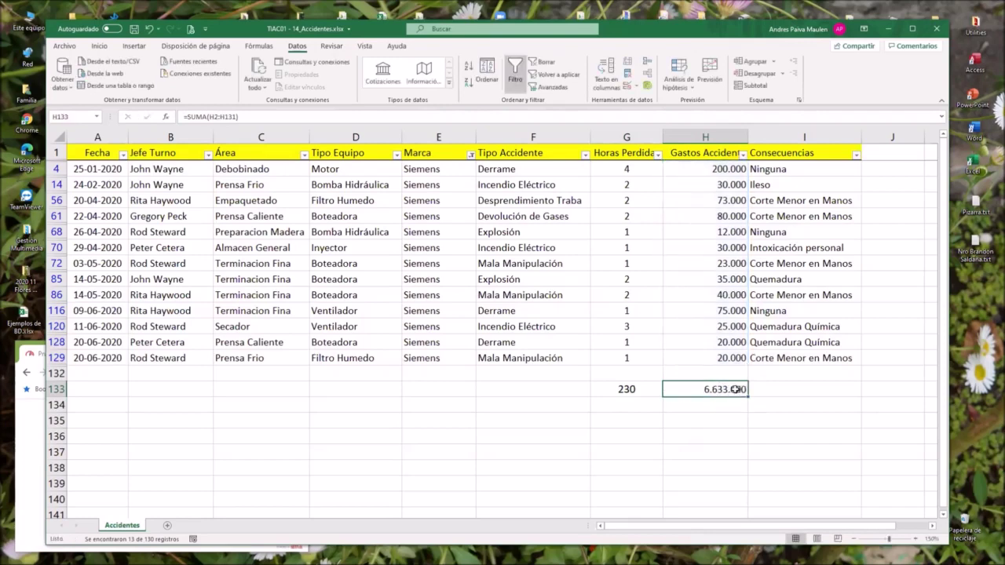
- Re-check partial selections of columns G and H against row 133, leaving H133's formula unchanged
{"action": "left_click", "coordinate": [620, 388]}
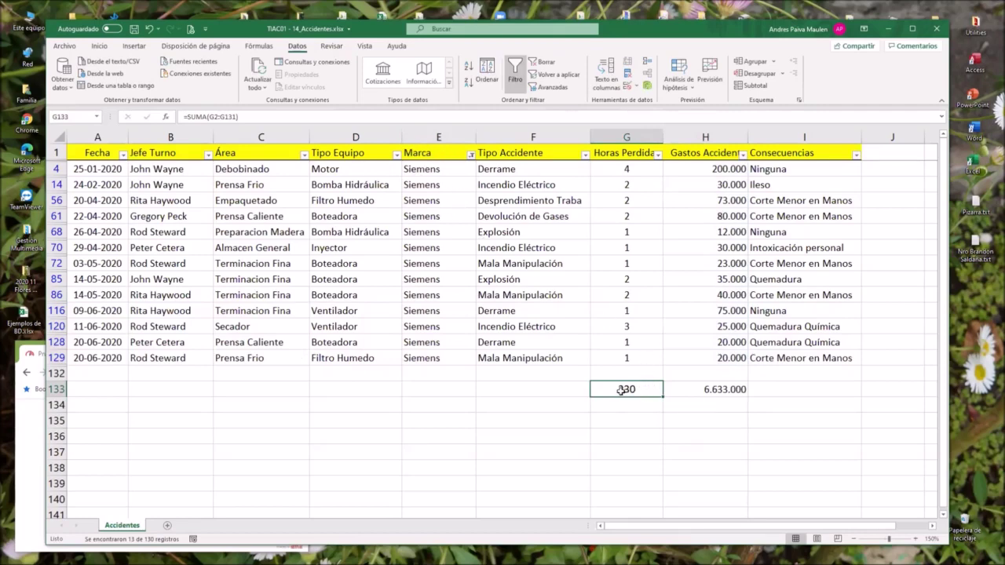
{"action": "left_click_drag", "start_coordinate": [627, 354], "coordinate": [626, 201]}
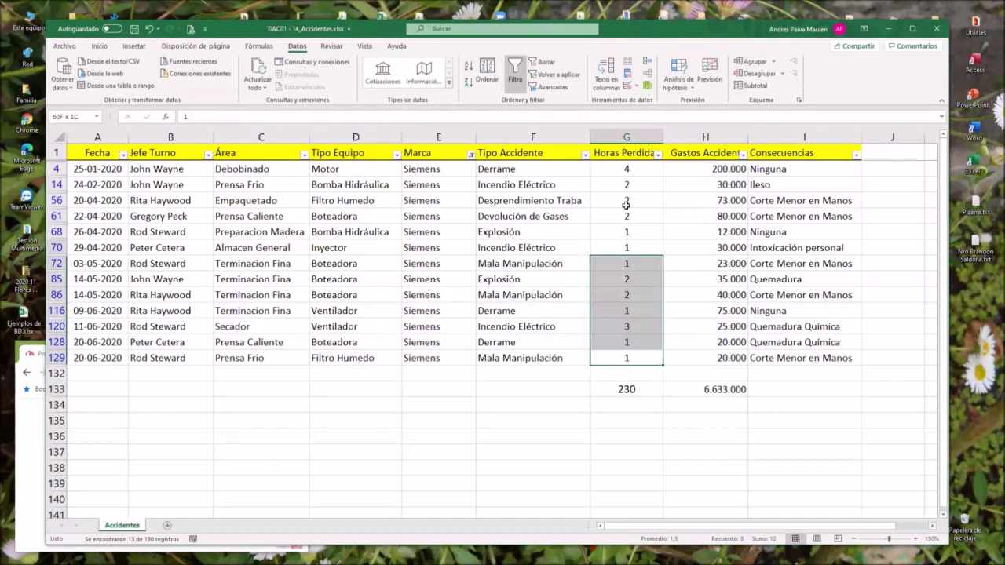
{"action": "left_click", "coordinate": [738, 390]}
{"action": "mouse_move", "coordinate": [726, 358]}
{"action": "left_mouse_down"}
{"action": "mouse_move", "coordinate": [723, 186]}
{"action": "mouse_move", "coordinate": [700, 360]}
{"action": "left_mouse_up"}
{"action": "left_click", "coordinate": [738, 220]}
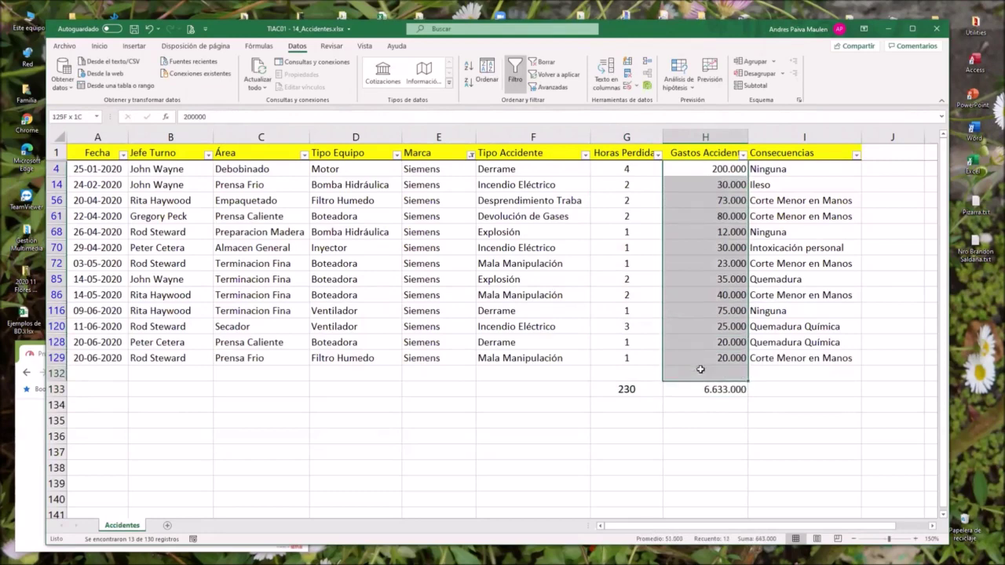
{"action": "left_click_drag", "start_coordinate": [617, 171], "coordinate": [617, 358]}
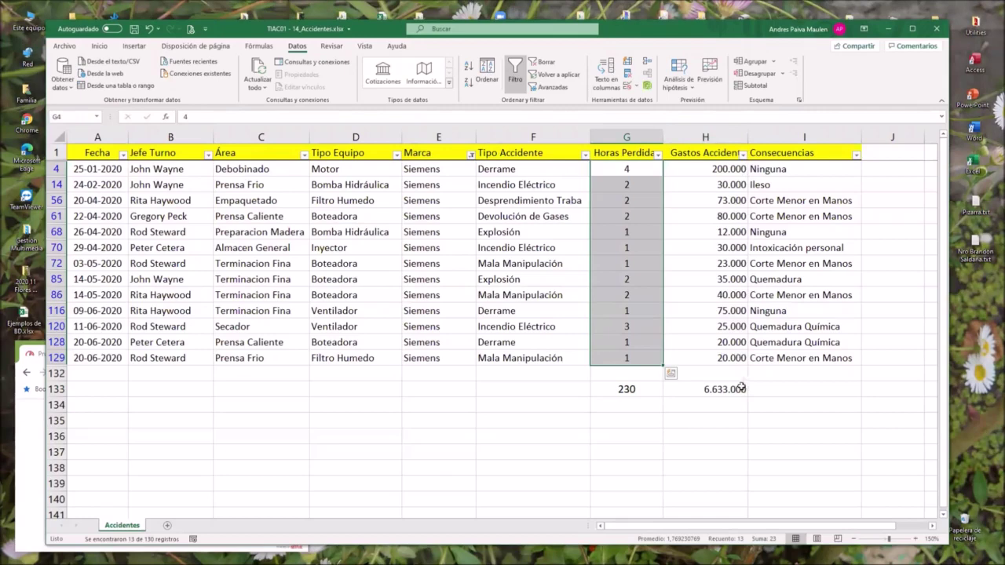
{"action": "double_click", "coordinate": [712, 389]}
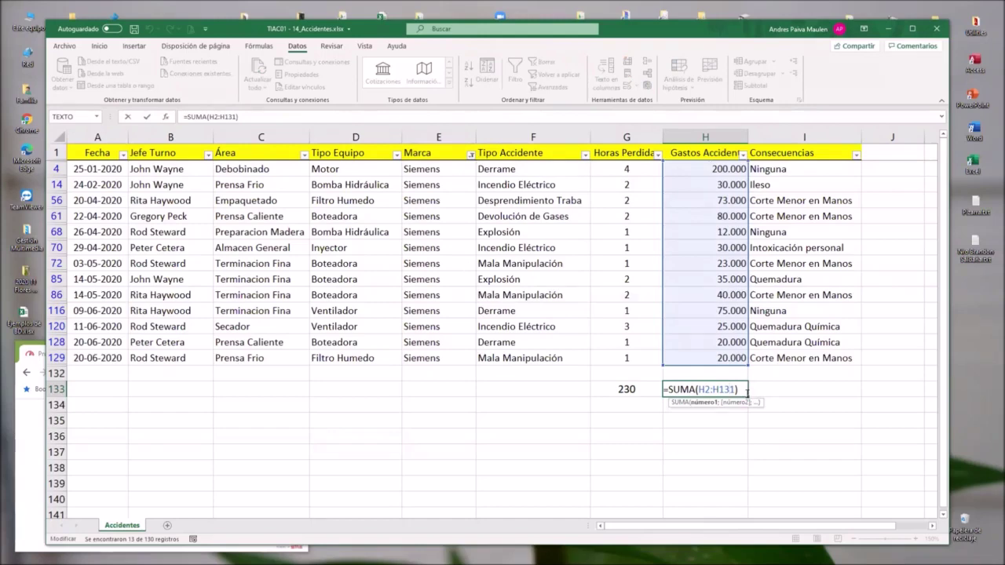
{"action": "key", "text": "ctrl+Return"}
{"action": "left_click", "coordinate": [732, 418]}
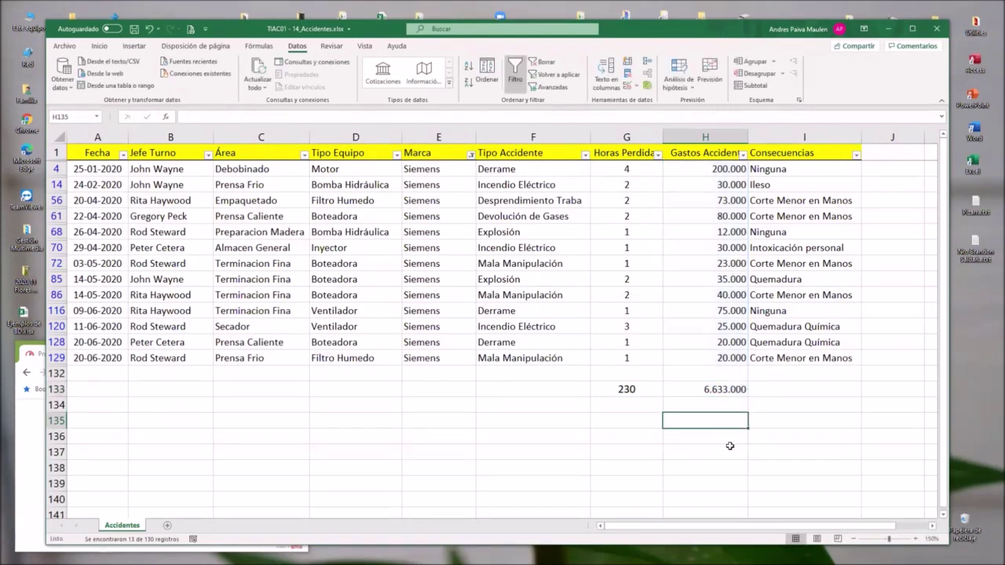
- Clear the Marca filter so all brands' accident records appear, scrolling down to the totals
{"action": "left_click", "coordinate": [471, 155]}
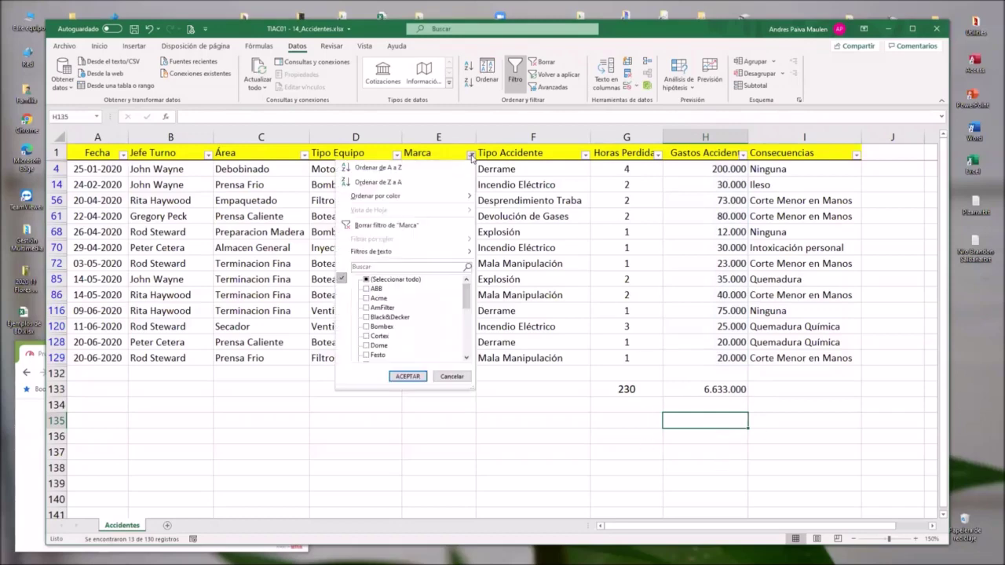
{"action": "left_click", "coordinate": [386, 225]}
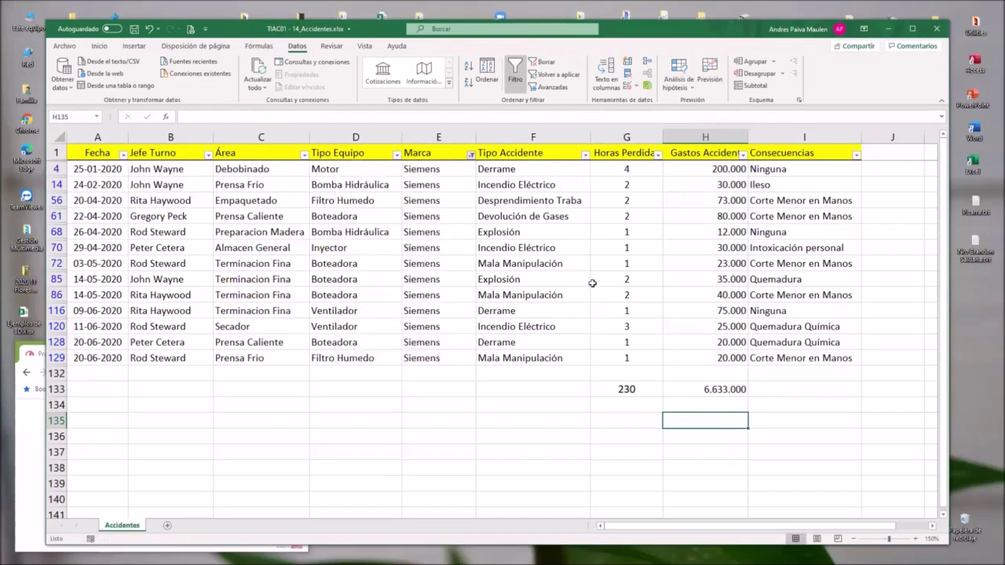
{"action": "scroll", "coordinate": [595, 282], "scroll_direction": "down", "scroll_amount": 20}
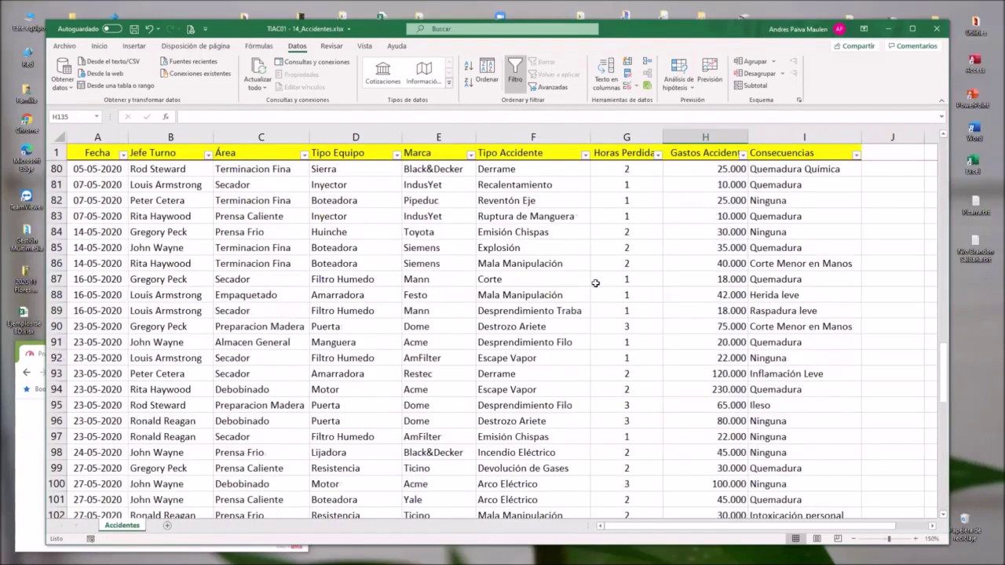
{"action": "scroll", "coordinate": [595, 282], "scroll_direction": "down", "scroll_amount": 7}
{"action": "scroll", "coordinate": [595, 282], "scroll_direction": "down", "scroll_amount": 8}
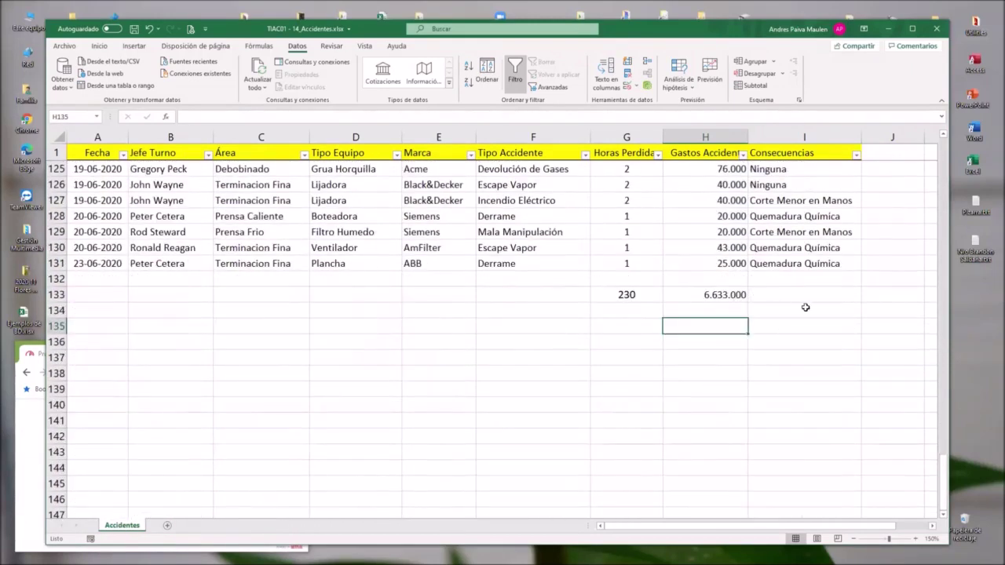
- Review the H133 SUMA formula without changes and settle on empty cell H134
{"action": "left_click", "coordinate": [712, 311]}
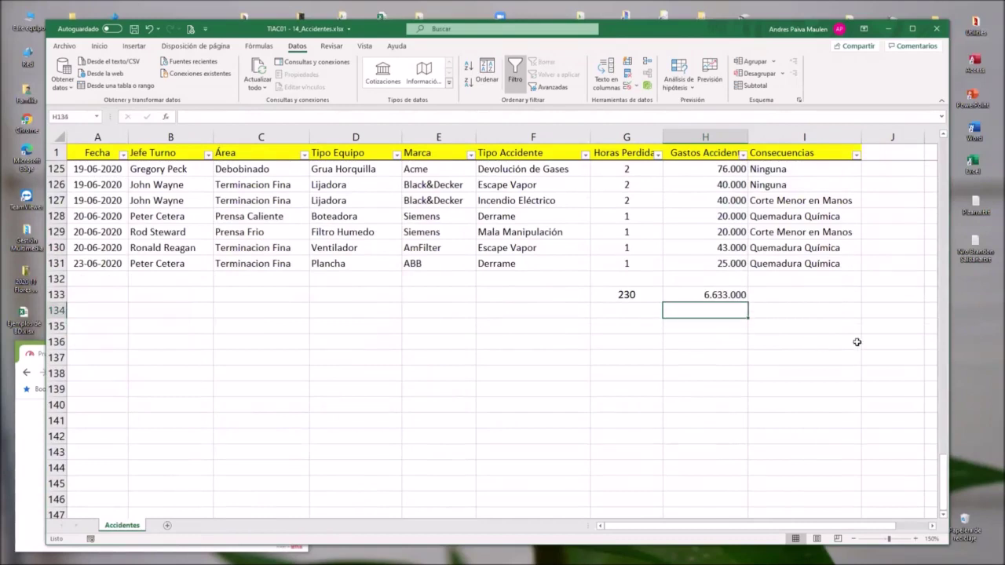
{"action": "key", "text": "Up"}
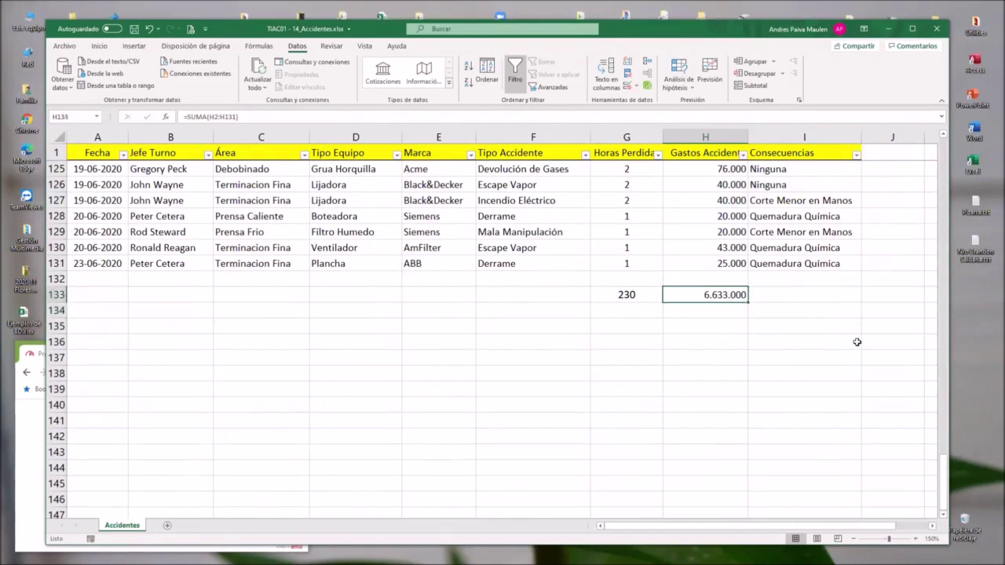
{"action": "key", "text": "F2"}
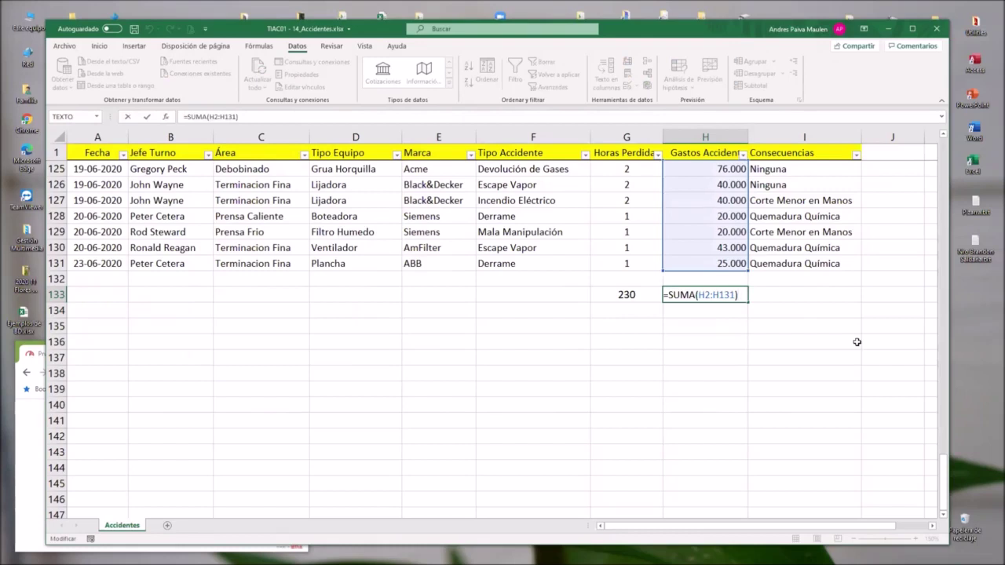
{"action": "key", "text": "ctrl+Return"}
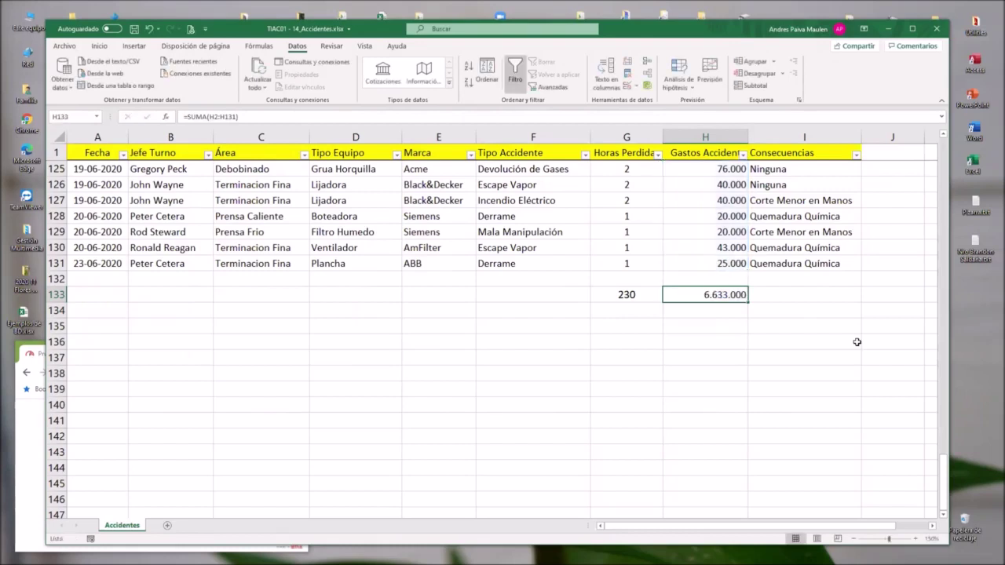
{"action": "key", "text": "Down"}
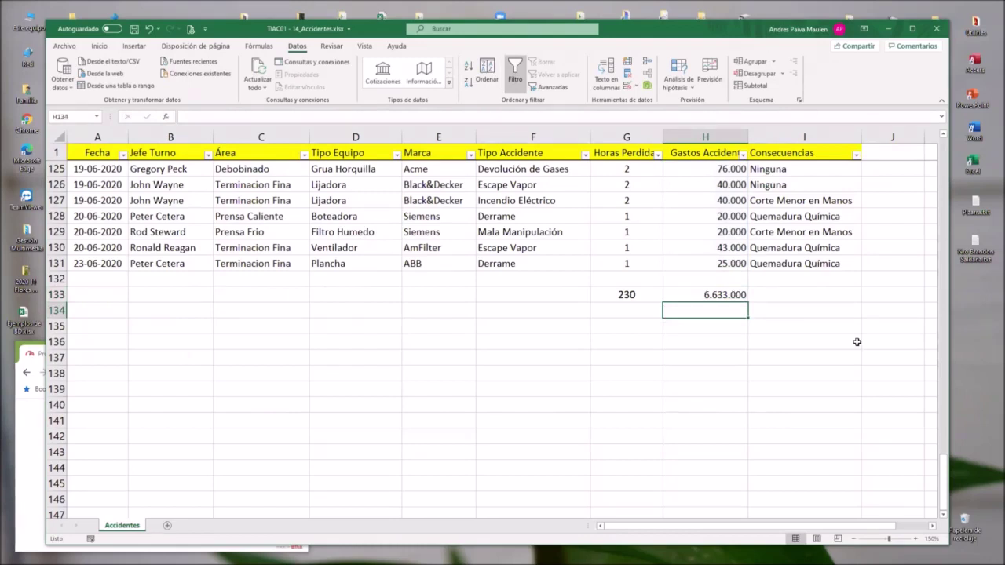
- Enter =SUBTOTALES(9;H2:H131) in H134 and reselect it to confirm the 6.633.000 result
{"action": "type", "text": "="}
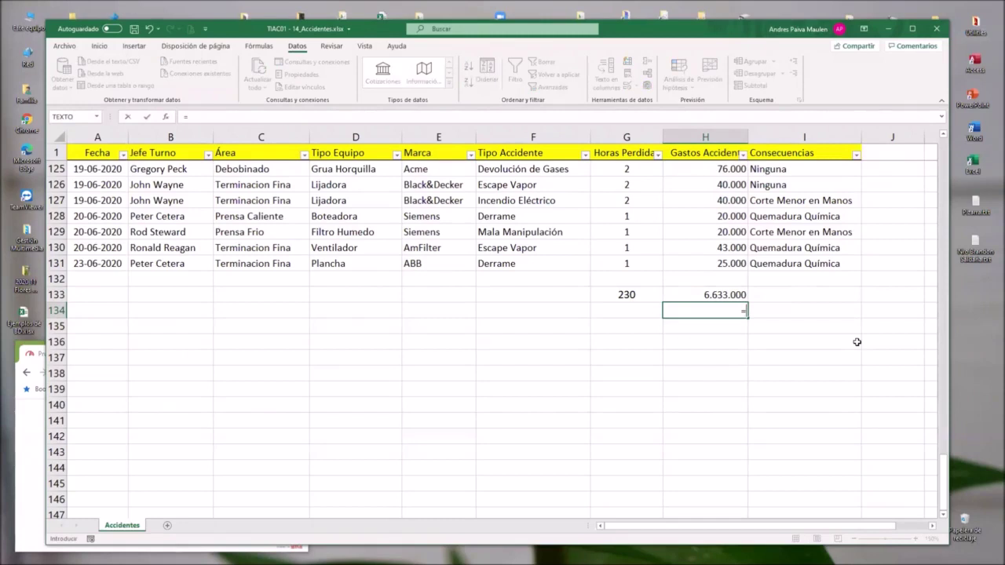
{"action": "type", "text": "subtotales"}
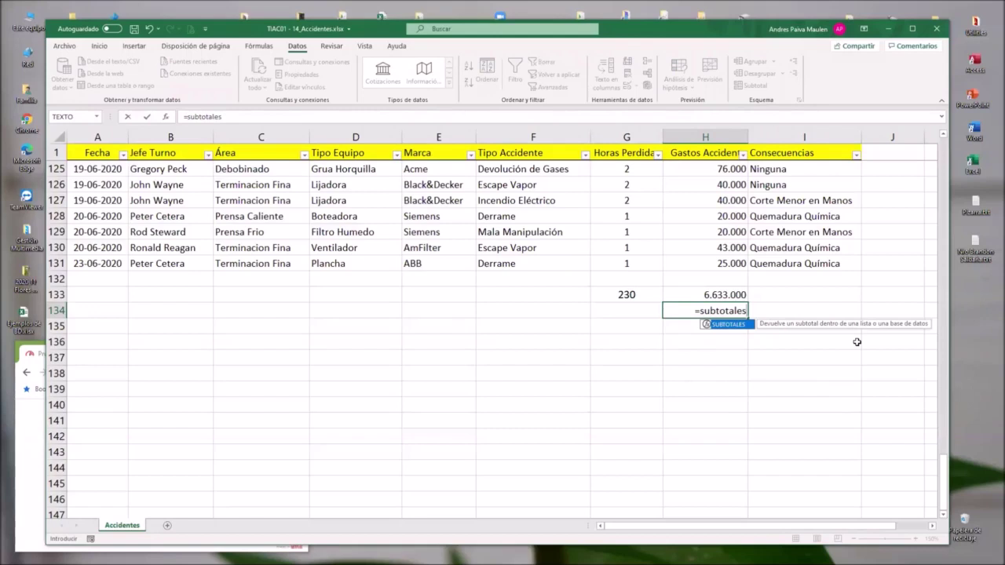
{"action": "type", "text": "("}
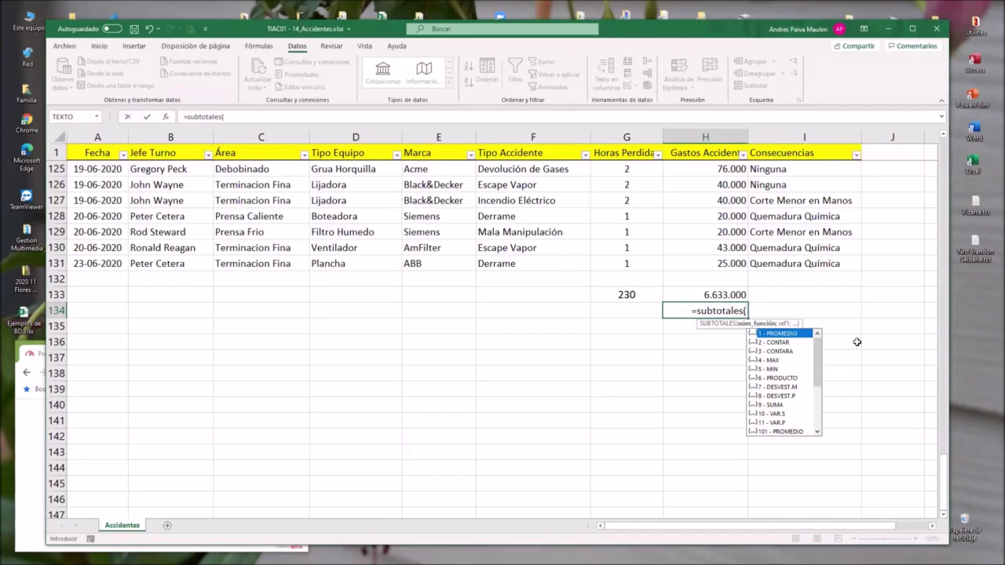
{"action": "type", "text": "9"}
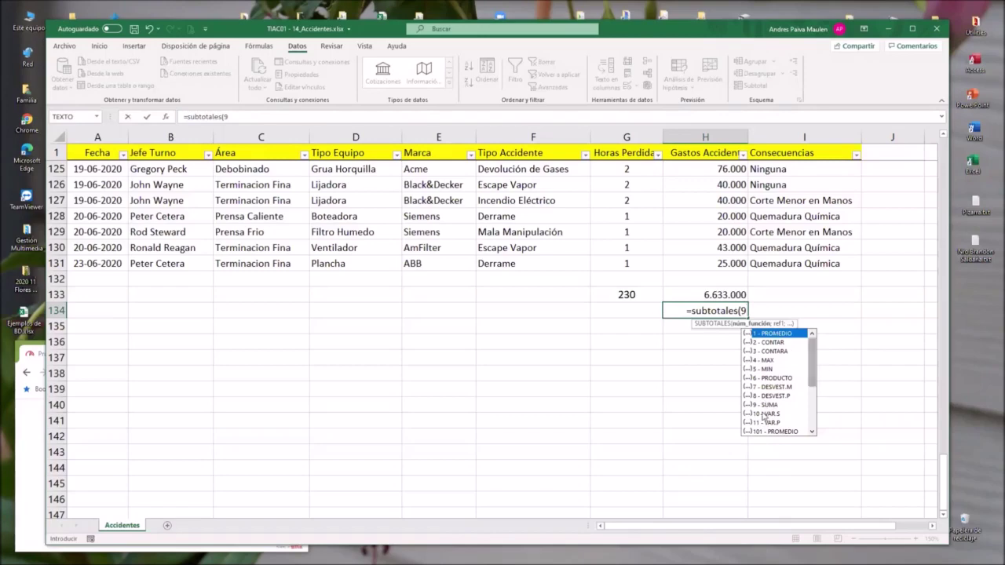
{"action": "type", "text": ";"}
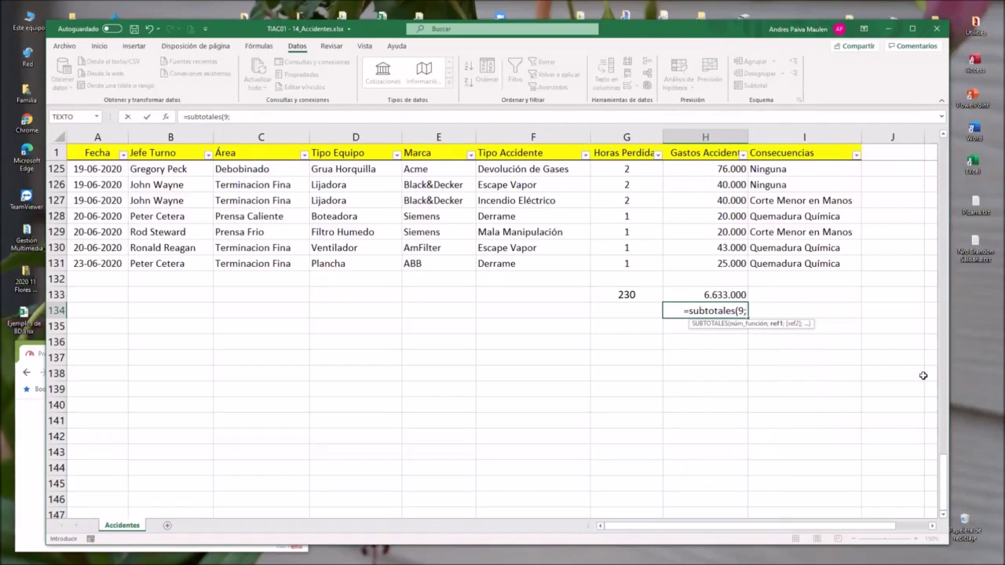
{"action": "type", "text": "h2:h131)"}
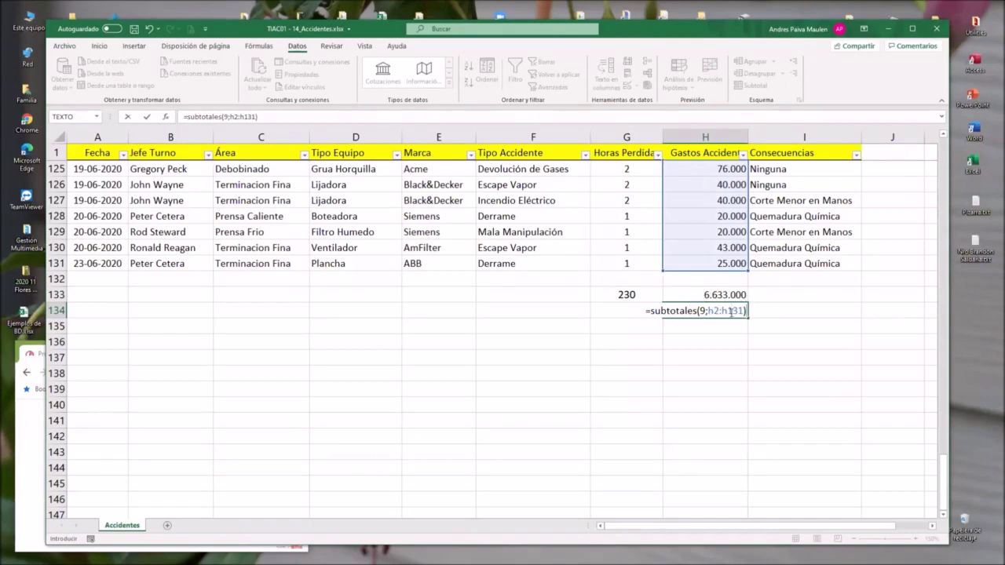
{"action": "key", "text": "Return"}
{"action": "left_click", "coordinate": [727, 310]}
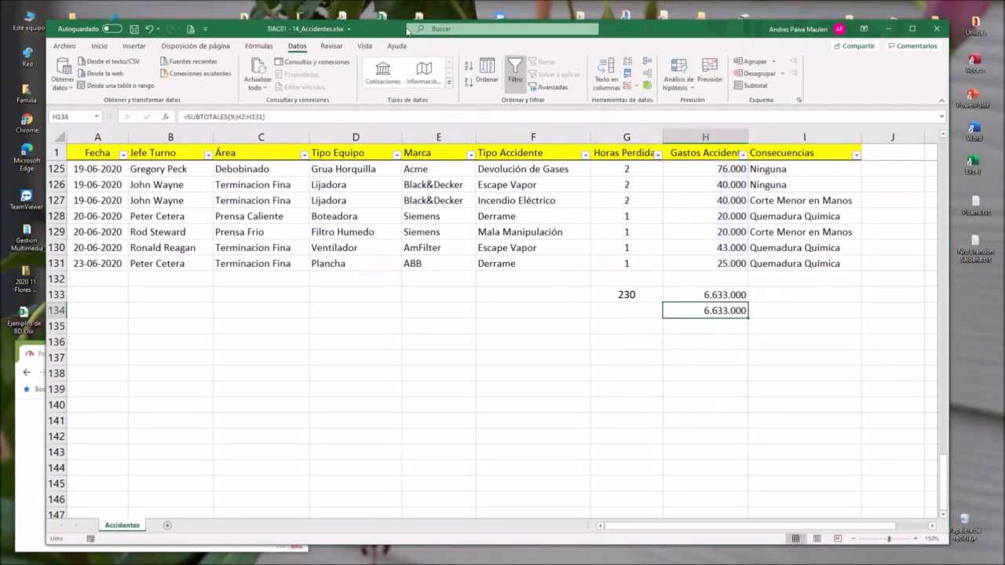
- Filter Marca to Siemens only and compare H133's 6.633.000 with H134's 663.000 subtotal
{"action": "left_click", "coordinate": [471, 156]}
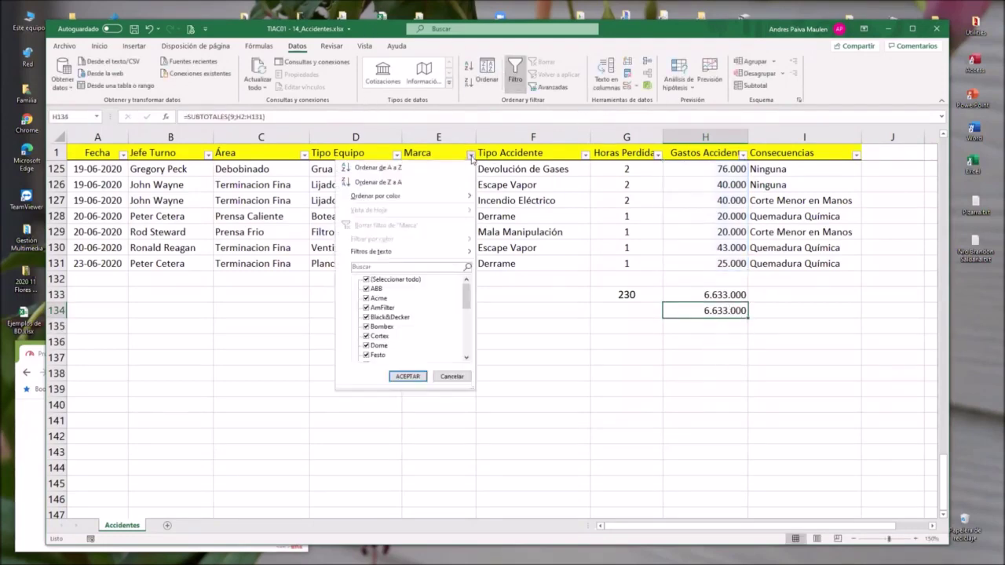
{"action": "left_click", "coordinate": [392, 279]}
{"action": "scroll", "coordinate": [389, 326], "scroll_direction": "down", "scroll_amount": 5}
{"action": "left_click", "coordinate": [387, 335]}
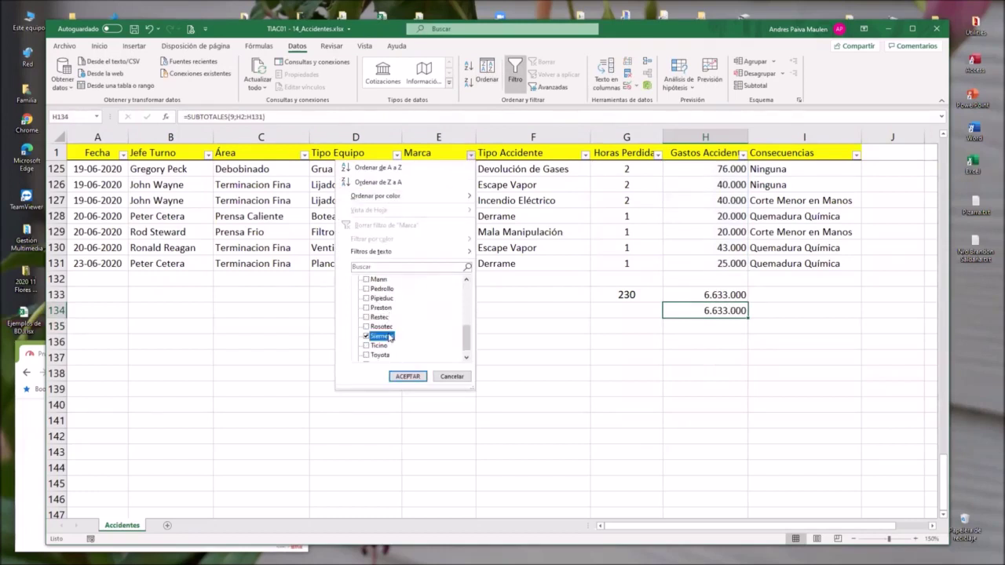
{"action": "left_click", "coordinate": [401, 376]}
{"action": "scroll", "coordinate": [618, 368], "scroll_direction": "up", "scroll_amount": 4}
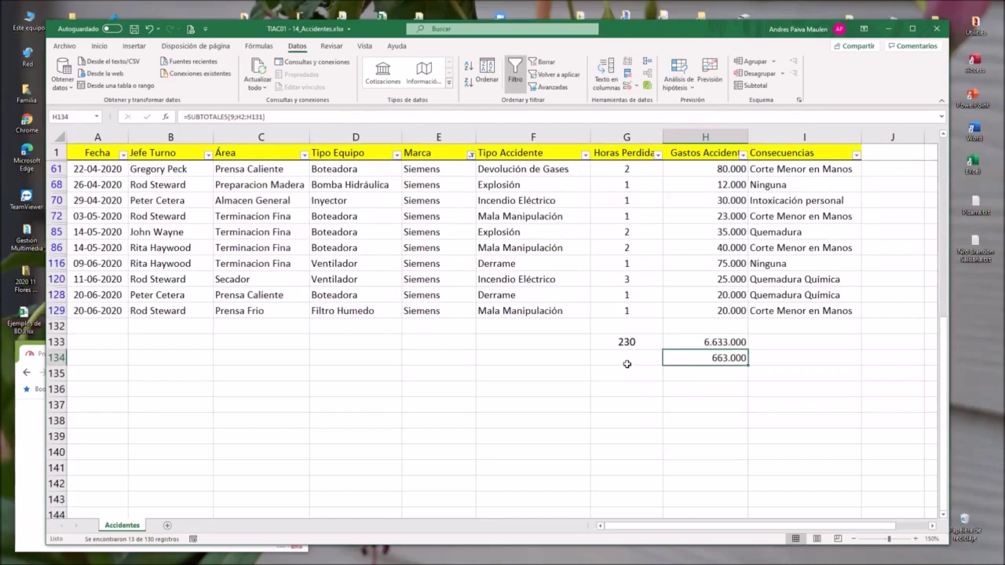
{"action": "left_click", "coordinate": [710, 388]}
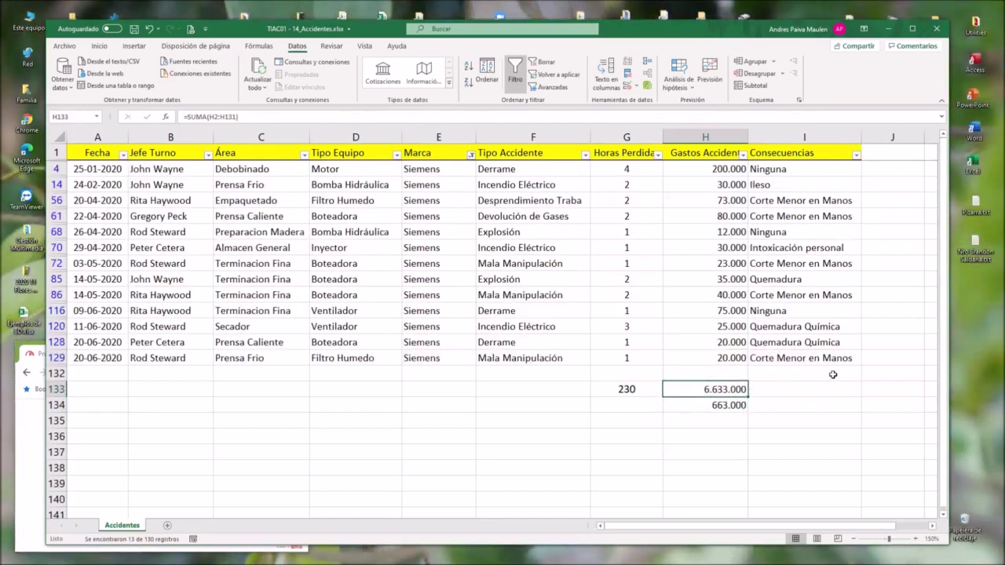
{"action": "key", "text": "Down"}
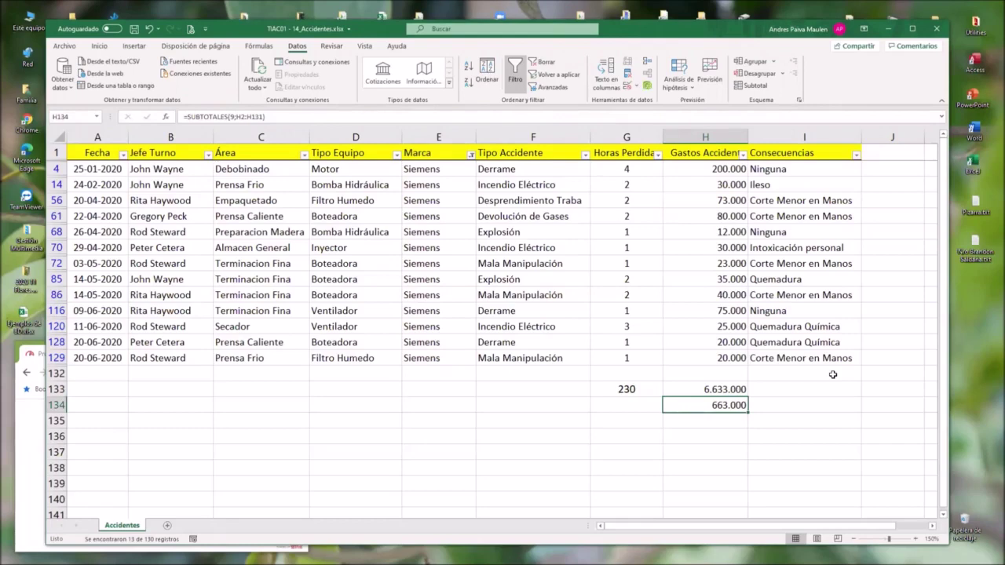
- Fill the subtotal left into G134 as =SUBTOTALES(9;G2:G131), showing 23, and center it
{"action": "left_click_drag", "start_coordinate": [748, 412], "coordinate": [607, 411]}
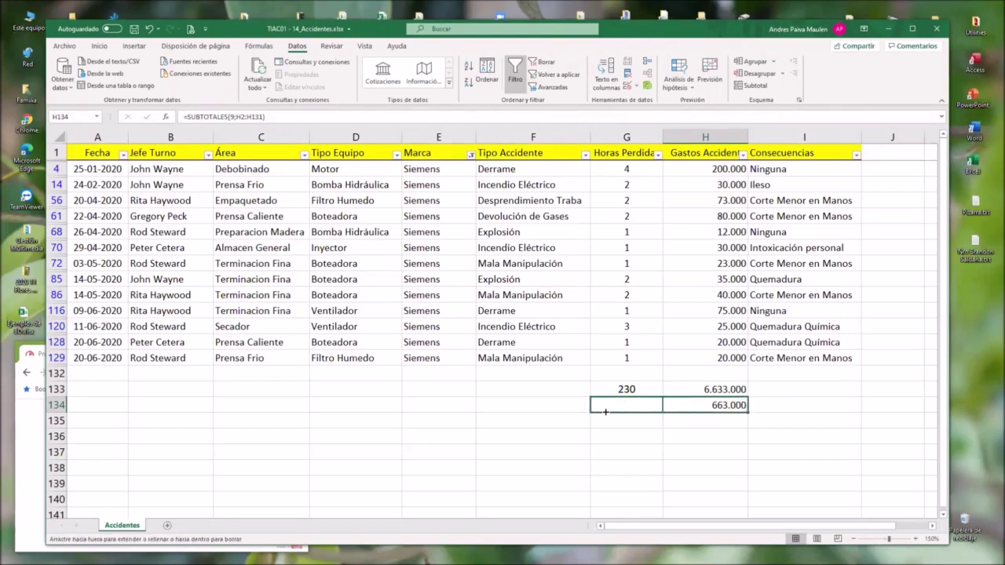
{"action": "left_click", "coordinate": [635, 407]}
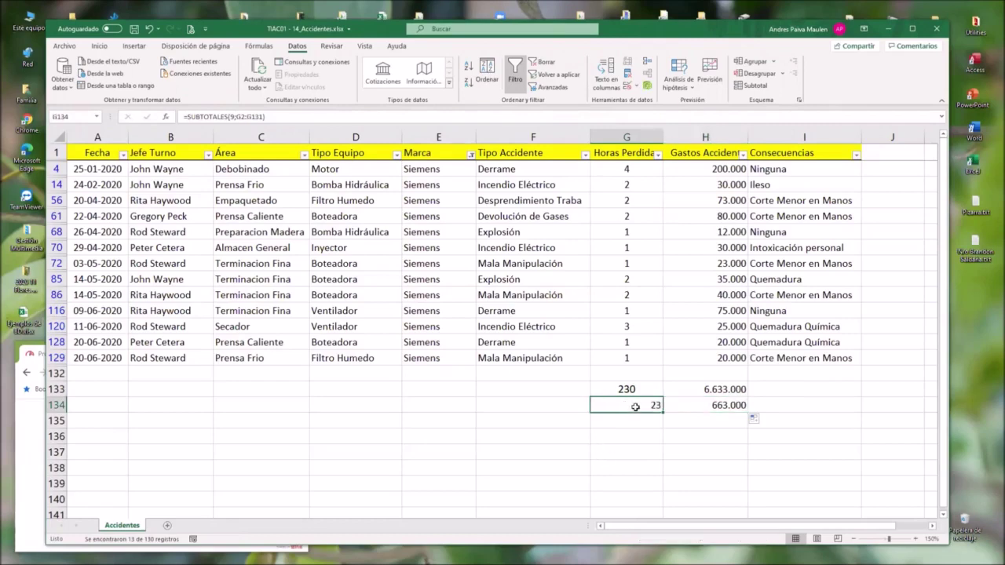
{"action": "left_click", "coordinate": [98, 46]}
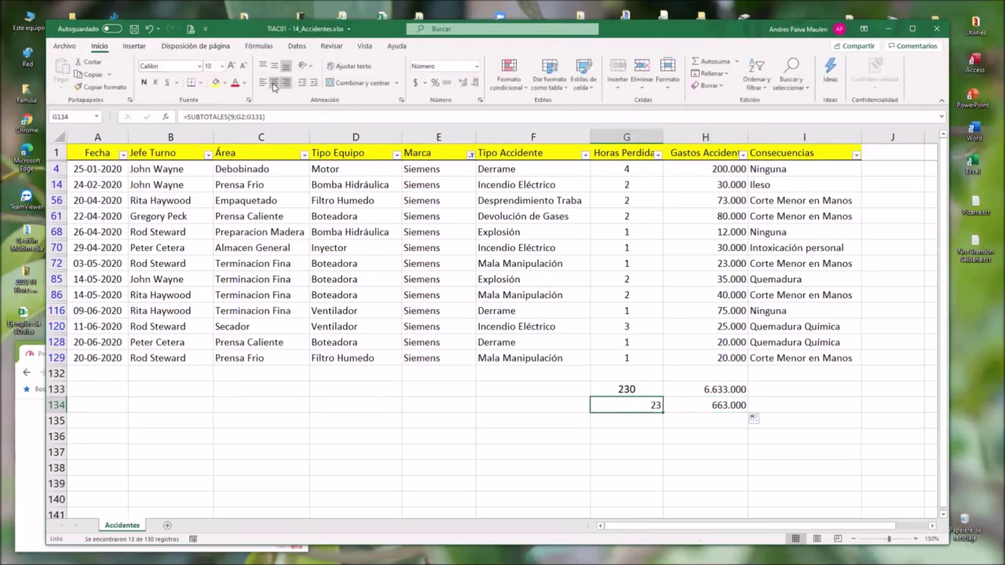
{"action": "left_click", "coordinate": [273, 84]}
{"action": "left_click", "coordinate": [769, 421]}
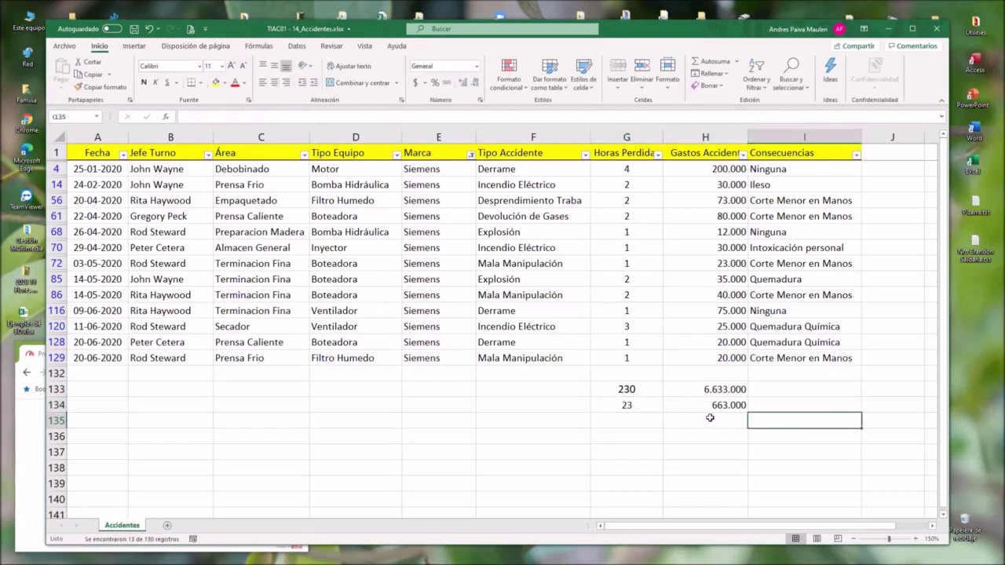
- Step through the visible Siemens Horas Perdidas values in column G, rows 4 to 116
{"action": "left_click", "coordinate": [635, 171]}
{"action": "left_click", "coordinate": [633, 183]}
{"action": "left_click", "coordinate": [633, 201]}
{"action": "left_click", "coordinate": [633, 219]}
{"action": "left_click", "coordinate": [633, 232]}
{"action": "left_click", "coordinate": [634, 248]}
{"action": "left_click", "coordinate": [634, 264]}
{"action": "left_click", "coordinate": [633, 281]}
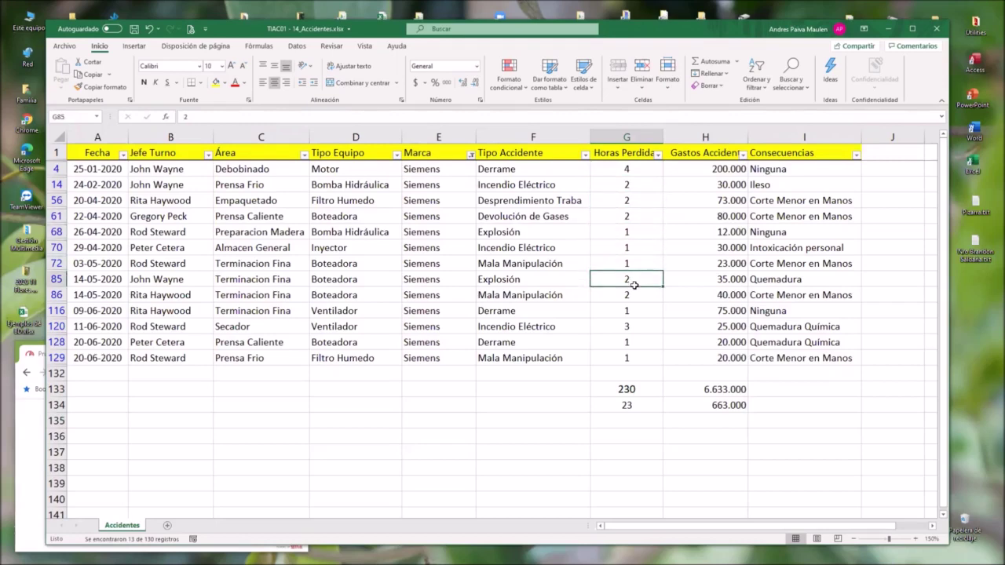
{"action": "left_click", "coordinate": [636, 296]}
{"action": "left_click", "coordinate": [633, 315]}
{"action": "left_click", "coordinate": [852, 402]}
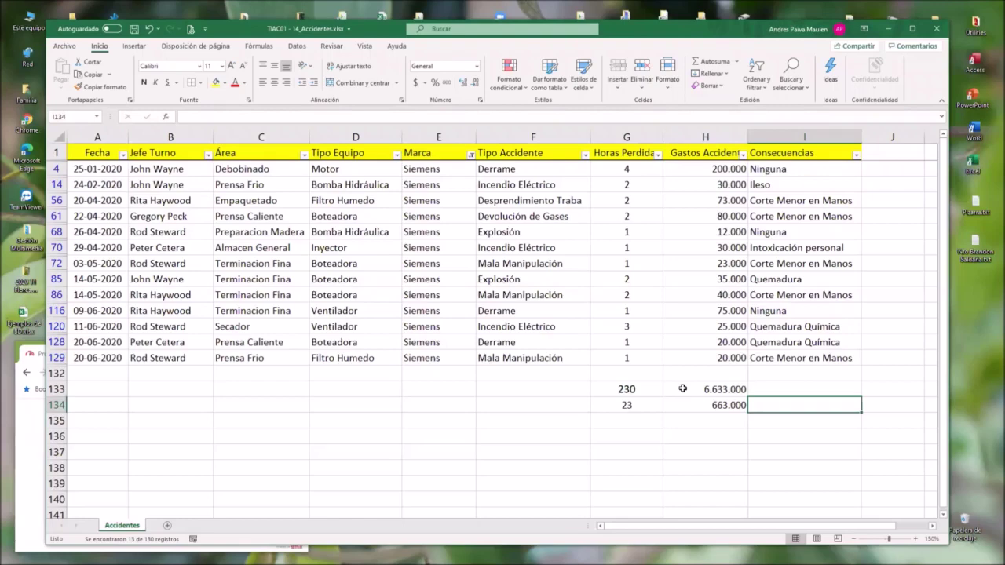
- Increase the font of the G134:H134 subtotals from 10 to 11
{"action": "left_click", "coordinate": [632, 388]}
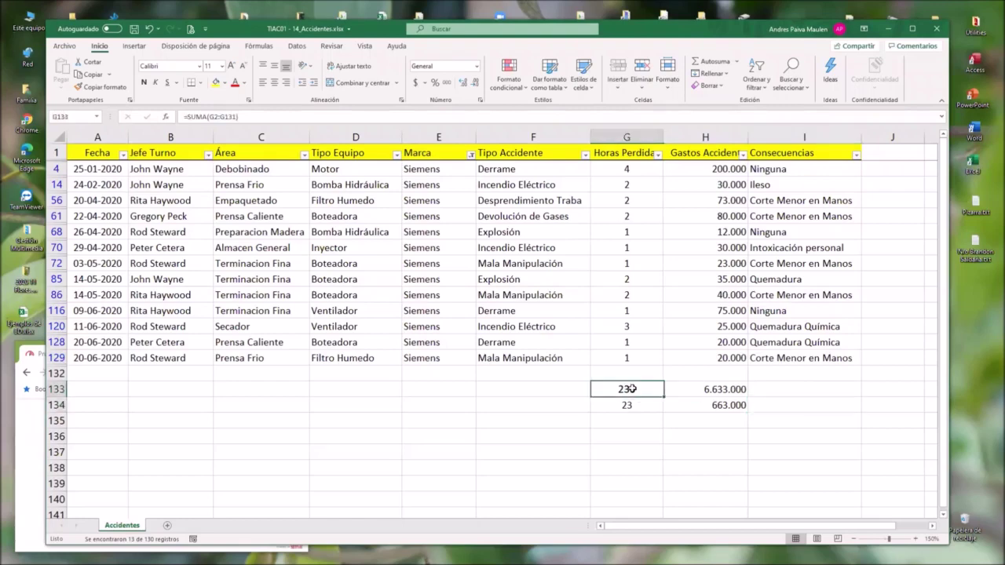
{"action": "left_click", "coordinate": [723, 389]}
{"action": "left_click", "coordinate": [655, 390]}
{"action": "left_click", "coordinate": [655, 404]}
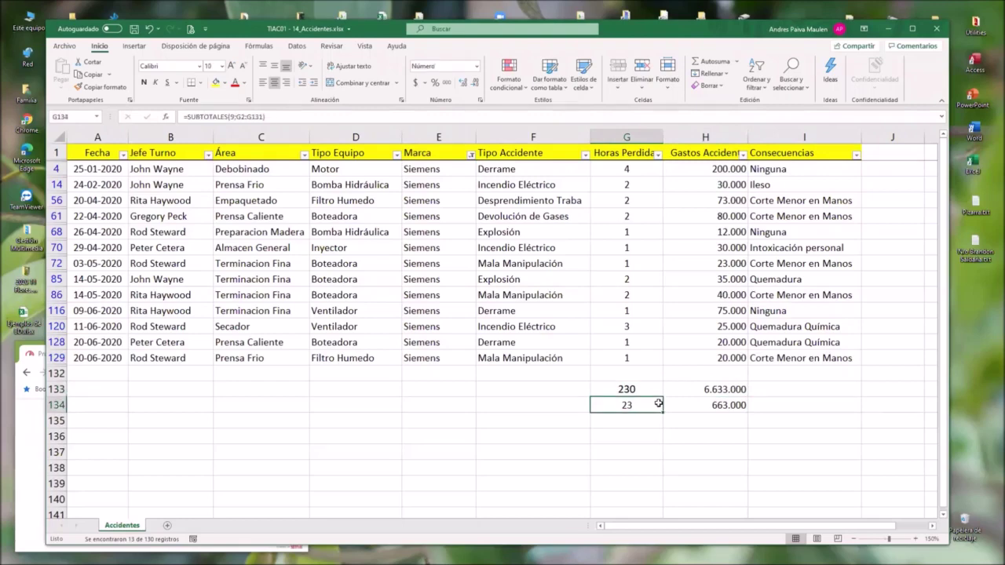
{"action": "left_click_drag", "start_coordinate": [634, 405], "coordinate": [679, 406]}
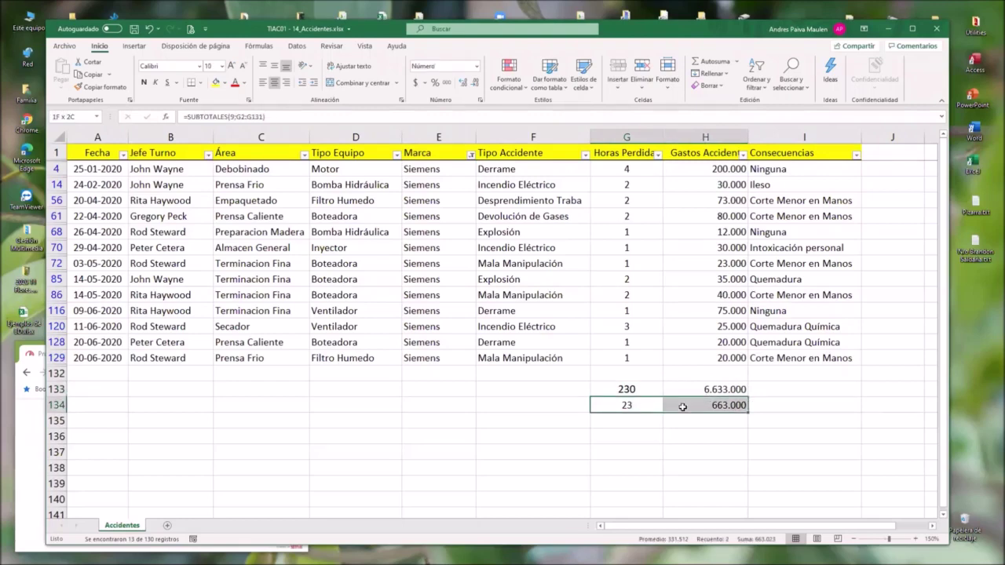
{"action": "left_click", "coordinate": [232, 66]}
{"action": "left_click", "coordinate": [686, 423]}
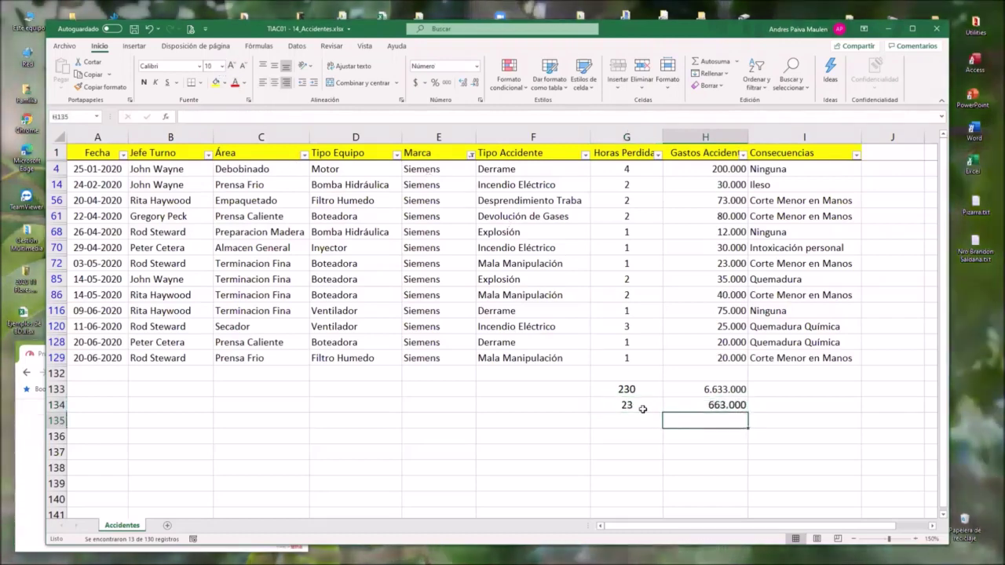
- Recheck the G133 and H133 sum formulas, then select F133 for a label
{"action": "left_click", "coordinate": [630, 390]}
{"action": "left_click", "coordinate": [708, 392]}
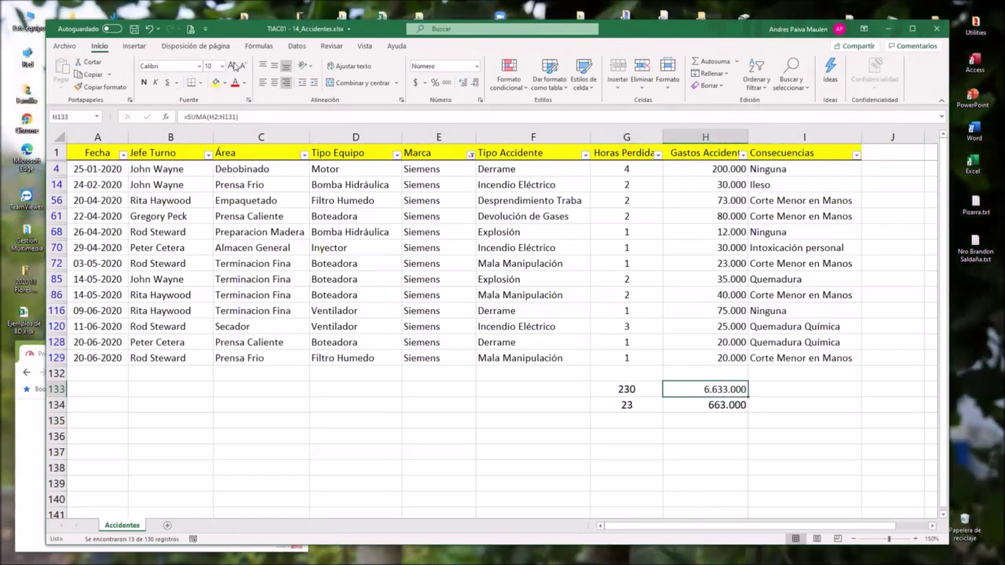
{"action": "left_click", "coordinate": [708, 425]}
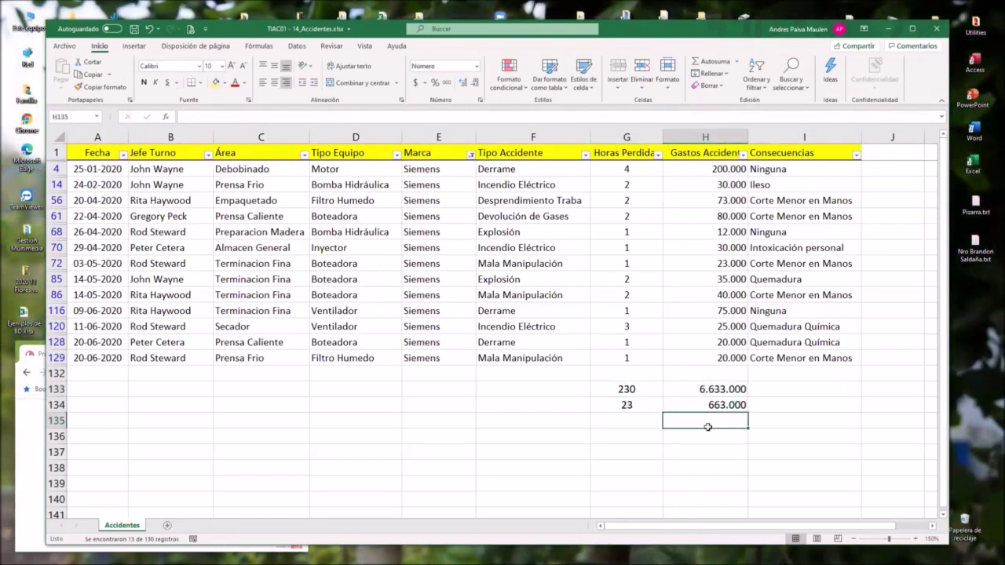
{"action": "left_click", "coordinate": [576, 390]}
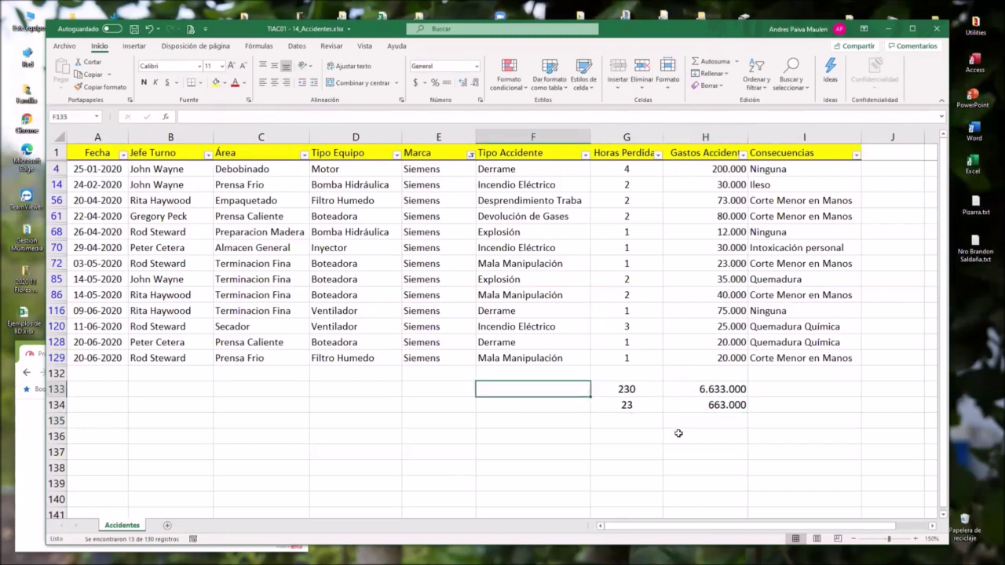
- Label F133 'Suma:' and F134 'Subtotales:'
{"action": "type", "text": "Suma"}
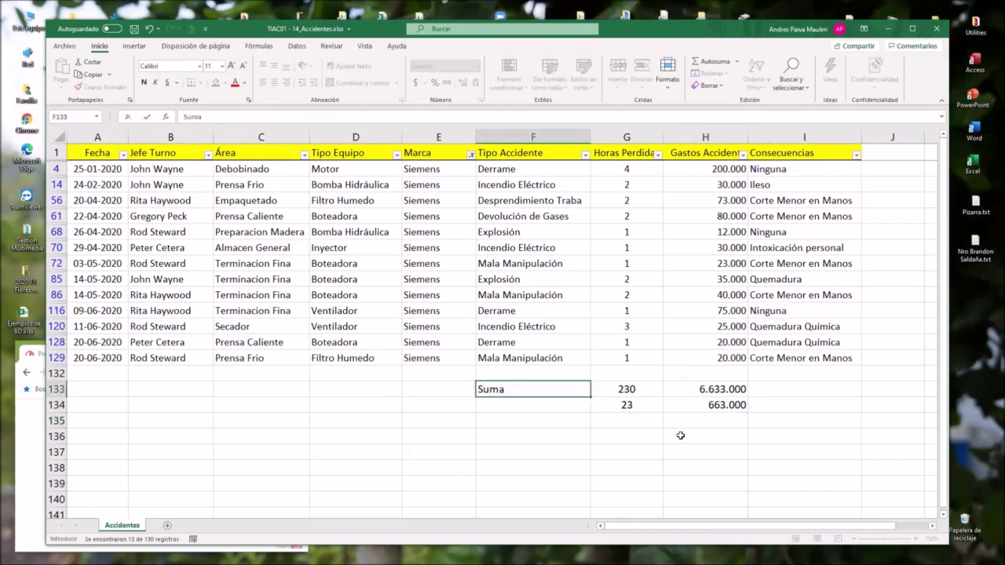
{"action": "type", "text": ":"}
{"action": "key", "text": "Return"}
{"action": "type", "text": "Subtotales:"}
{"action": "key", "text": "Return"}
{"action": "key", "text": "Up"}
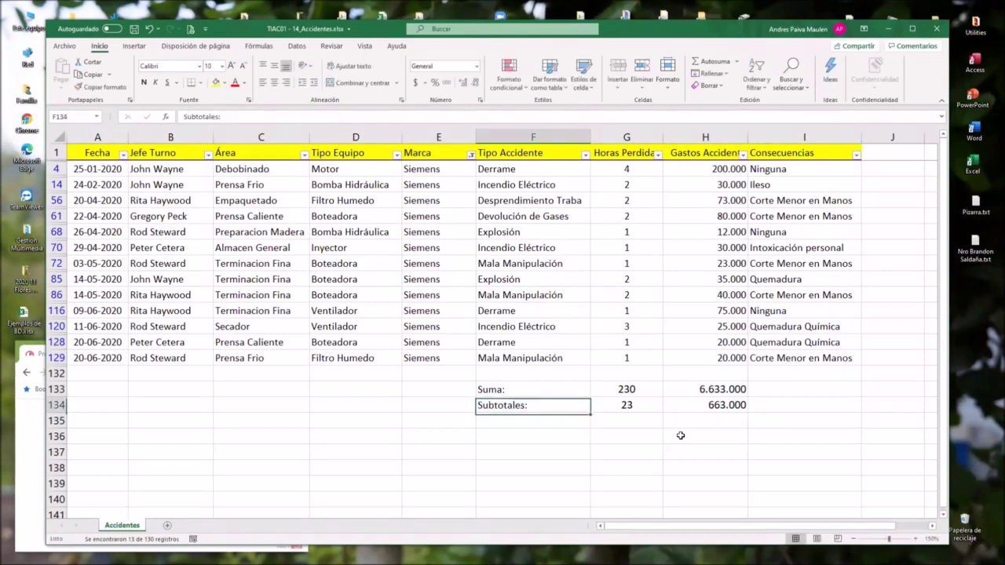
- Confirm G133's sum (230) and G134's subtotal (23) formulas unchanged
{"action": "double_click", "coordinate": [648, 389]}
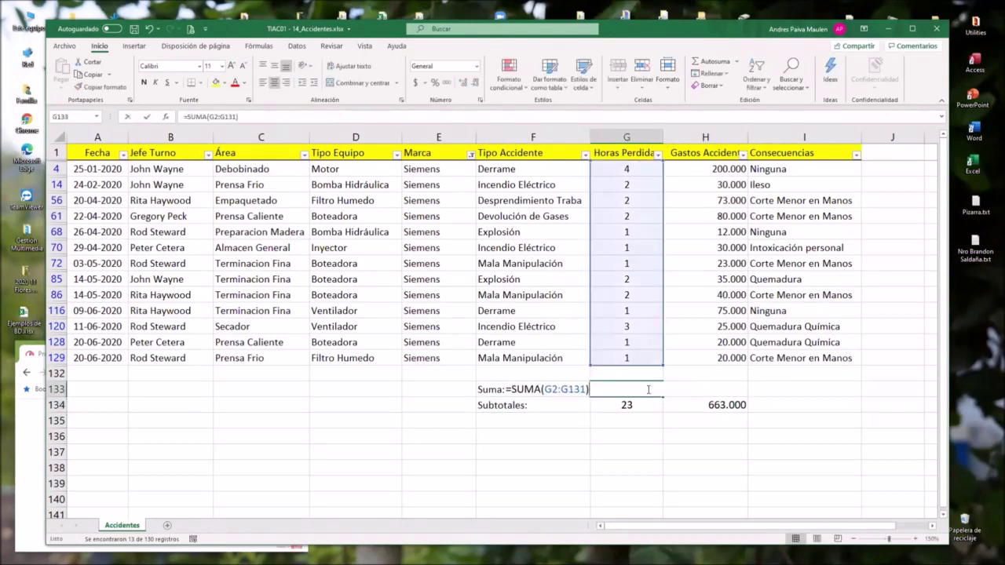
{"action": "key", "text": "Return"}
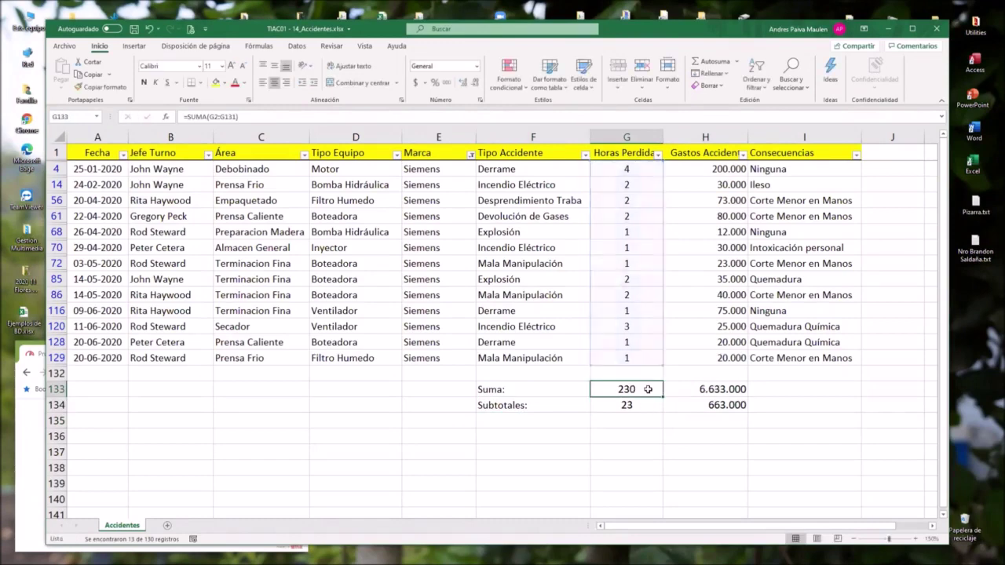
{"action": "double_click", "coordinate": [648, 405]}
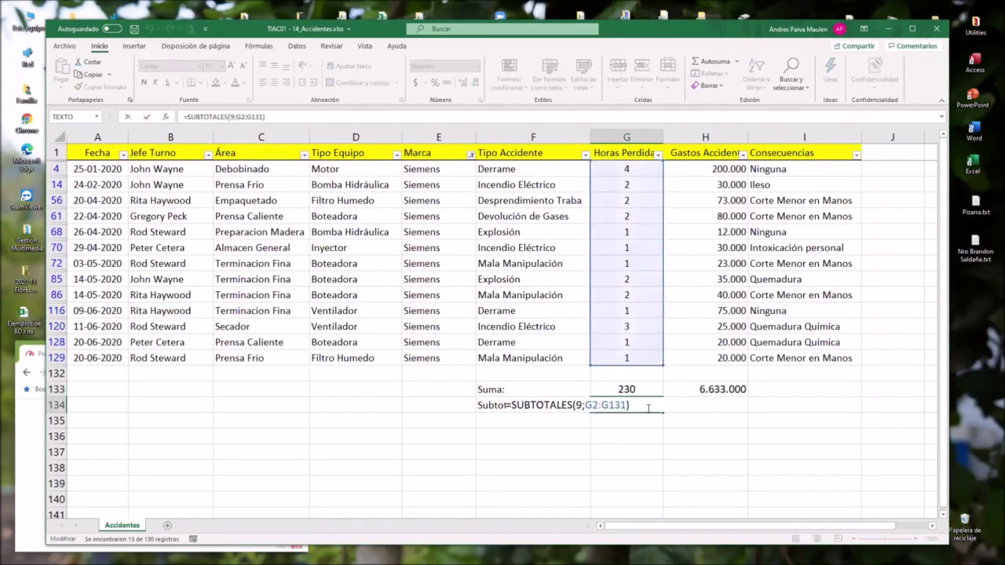
{"action": "key", "text": "ctrl+Return"}
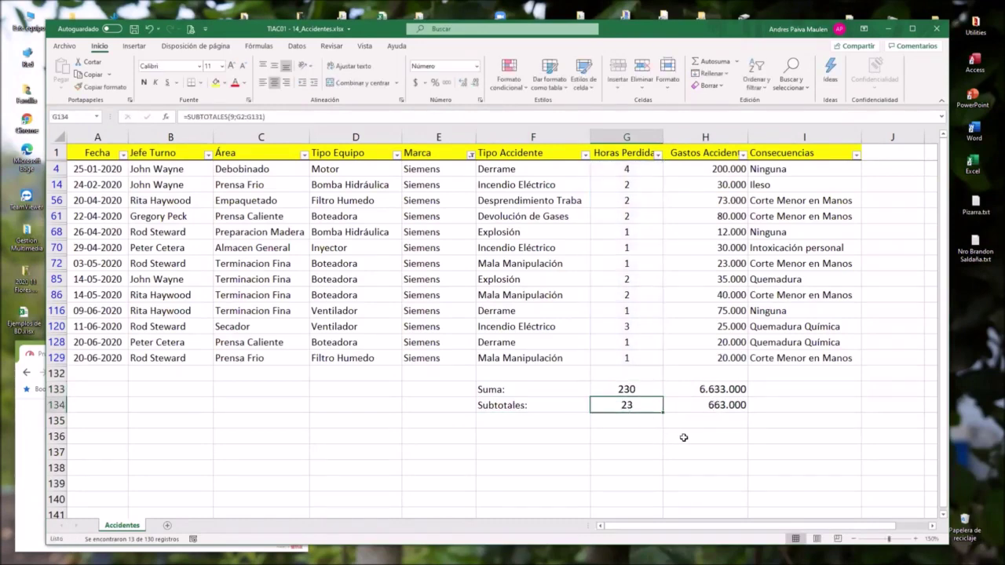
- Type 'Relación:' into F135 and move to G135 beside it
{"action": "left_click", "coordinate": [565, 423]}
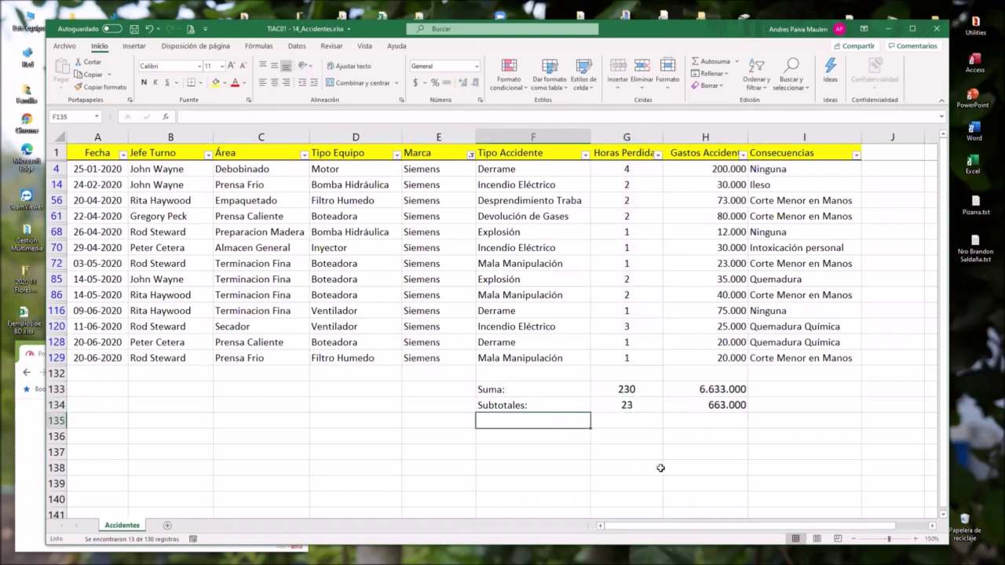
{"action": "type", "text": "Relación"}
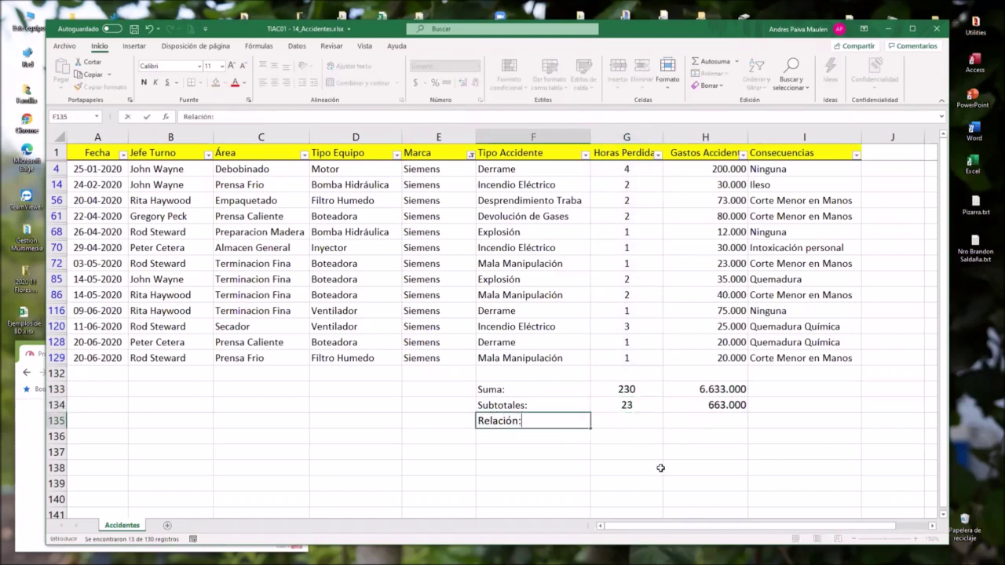
{"action": "type", "text": ":"}
{"action": "key", "text": "Return"}
{"action": "key", "text": "Up"}
{"action": "key", "text": "Right"}
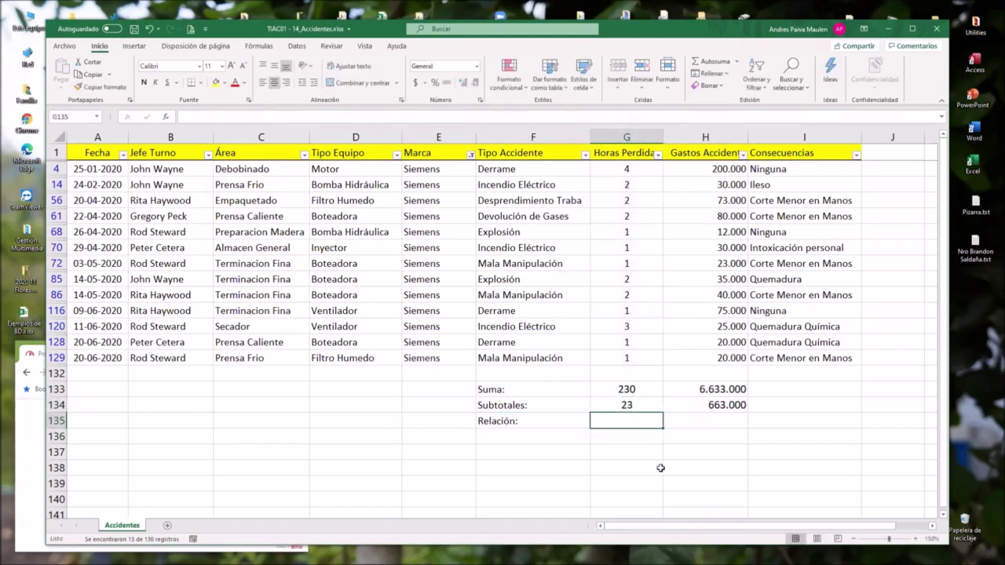
- Enter =G134/G133 in G135 and format it as a percentage (10%)
{"action": "type", "text": "="}
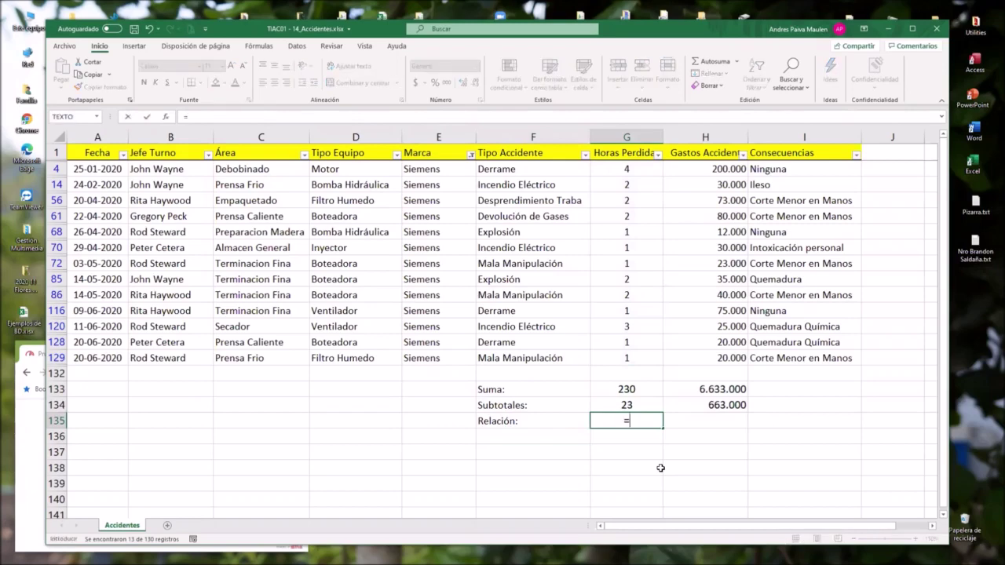
{"action": "left_click", "coordinate": [632, 405]}
{"action": "type", "text": "/"}
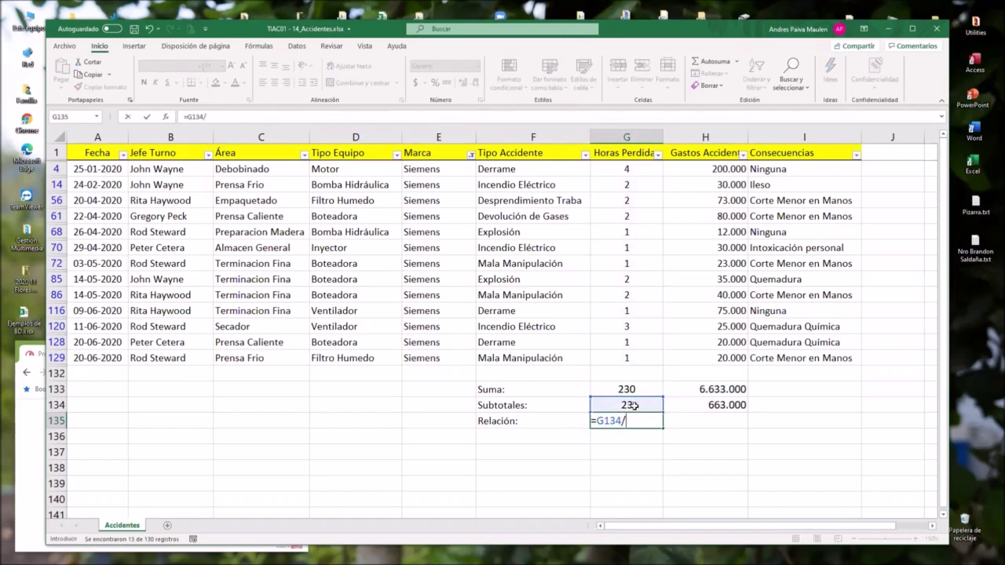
{"action": "left_click", "coordinate": [636, 388]}
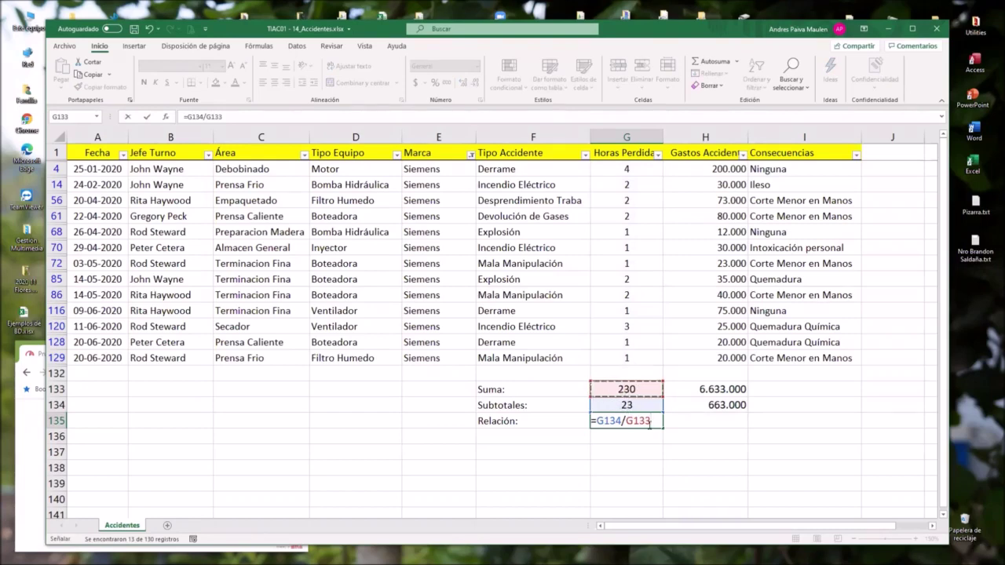
{"action": "key", "text": "Return"}
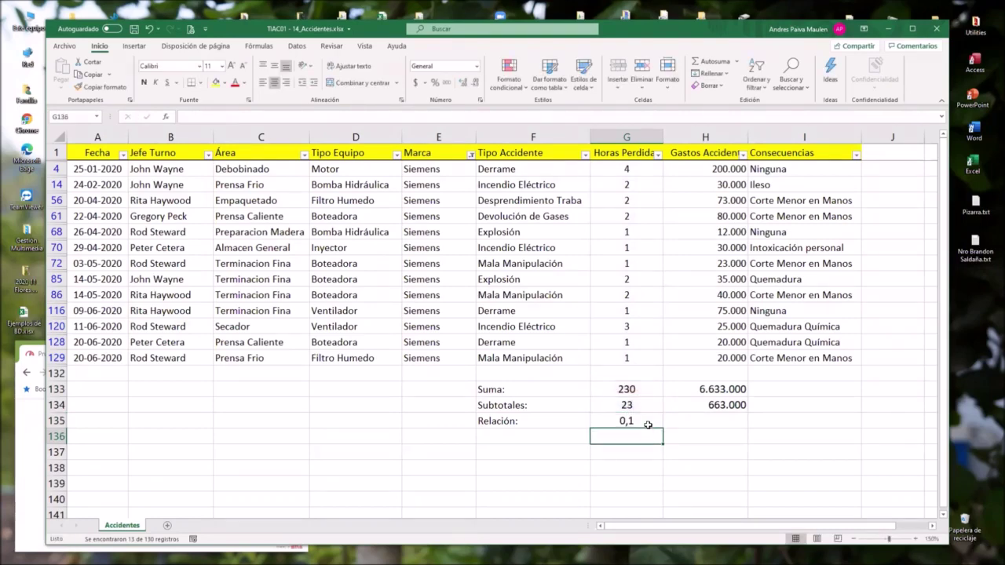
{"action": "left_click", "coordinate": [642, 420]}
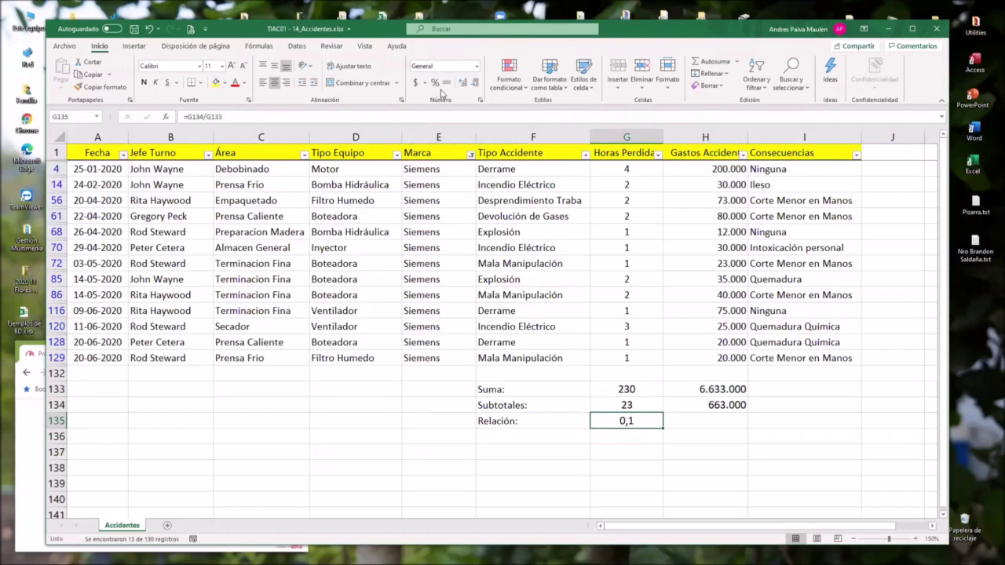
{"action": "left_click", "coordinate": [434, 83]}
- Enter =H134/H133 in H135, format it as a percentage, and enlarge its font
{"action": "left_click", "coordinate": [727, 419]}
{"action": "type", "text": "="}
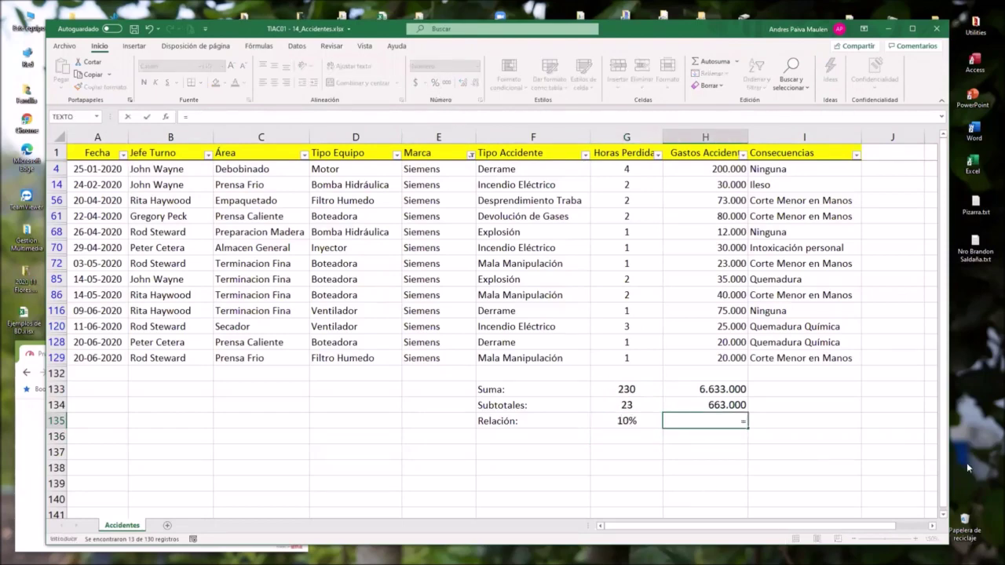
{"action": "left_click", "coordinate": [721, 404]}
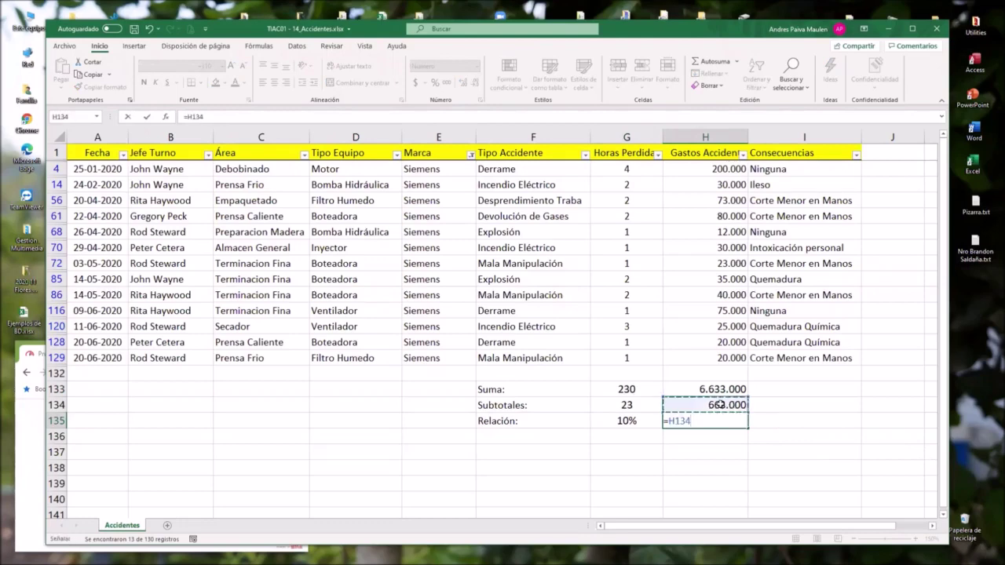
{"action": "type", "text": "/"}
{"action": "left_click", "coordinate": [721, 389]}
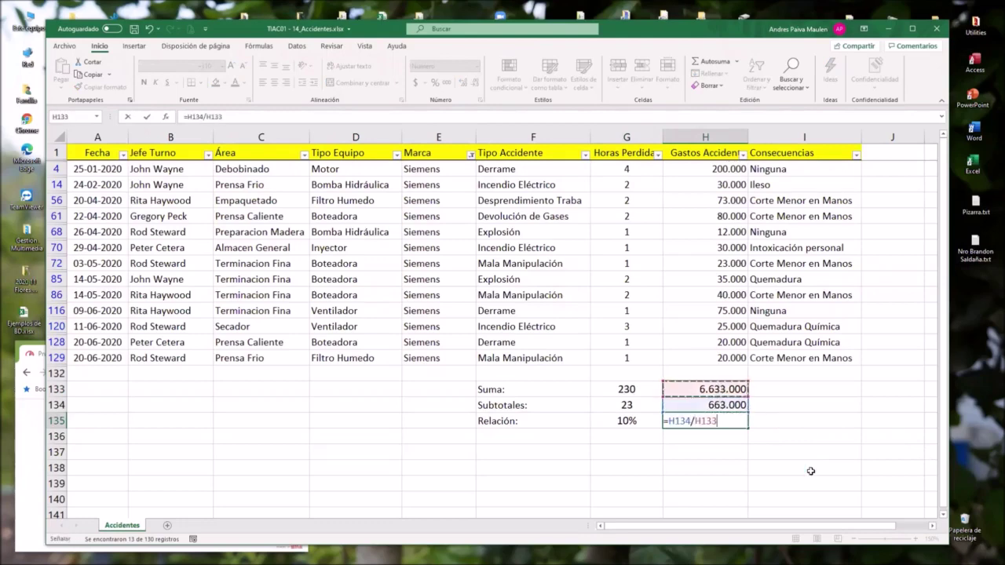
{"action": "key", "text": "Return"}
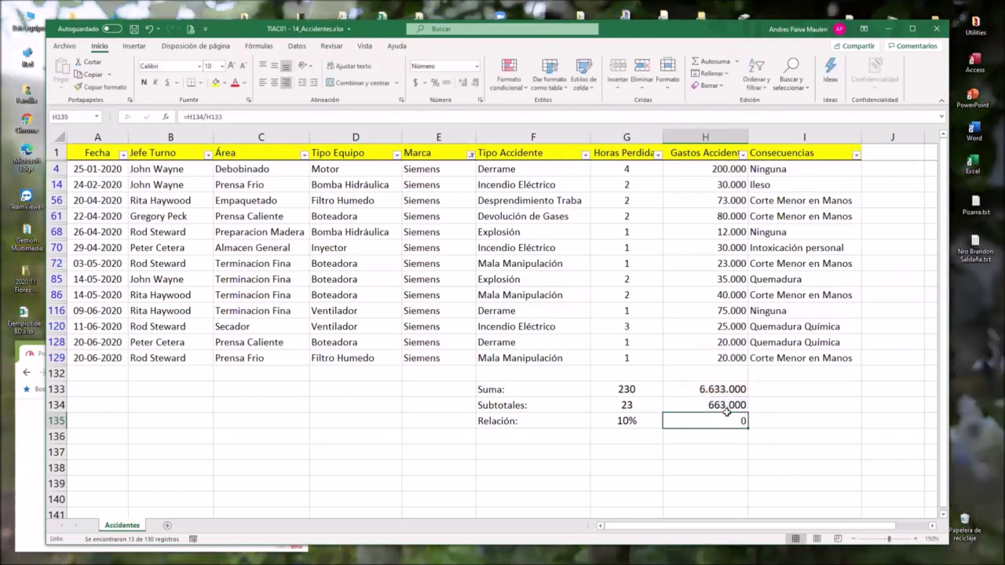
{"action": "left_click", "coordinate": [733, 424]}
{"action": "left_click", "coordinate": [434, 82]}
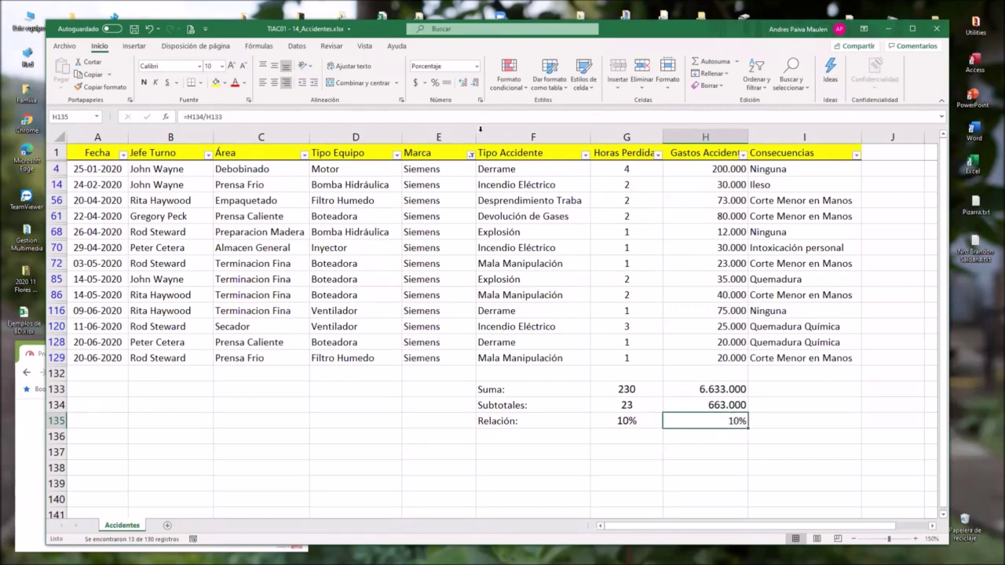
{"action": "left_click", "coordinate": [231, 65]}
- Right-align the Suma:, Subtotales: and Relación: labels in F133:F135
{"action": "left_click_drag", "start_coordinate": [421, 168], "coordinate": [428, 353]}
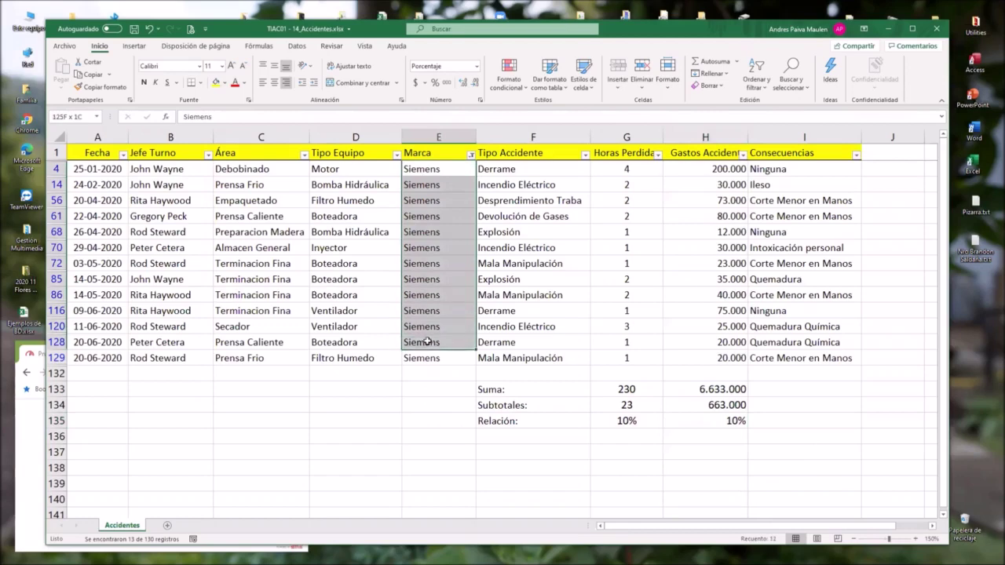
{"action": "left_click", "coordinate": [729, 484]}
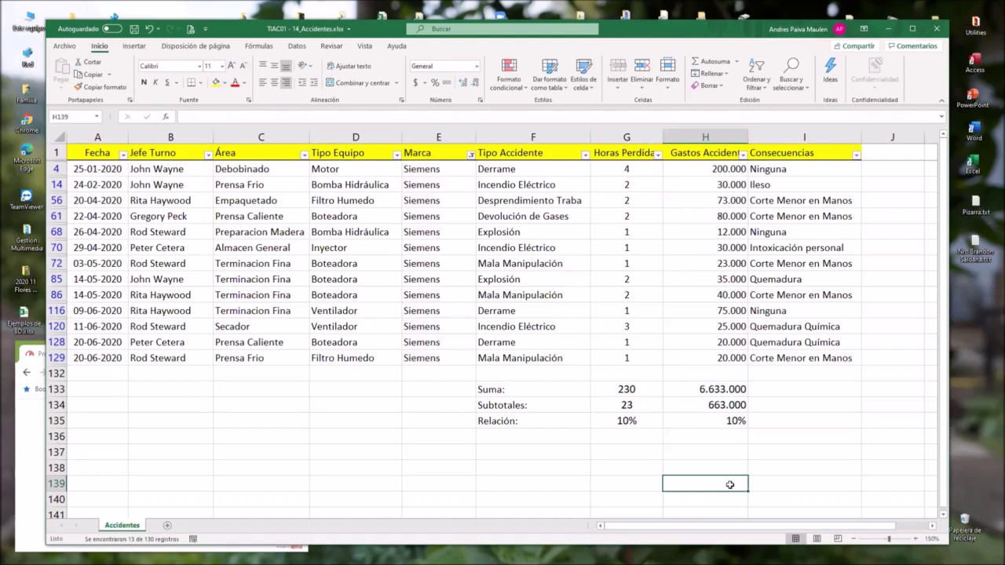
{"action": "left_click_drag", "start_coordinate": [569, 391], "coordinate": [570, 414]}
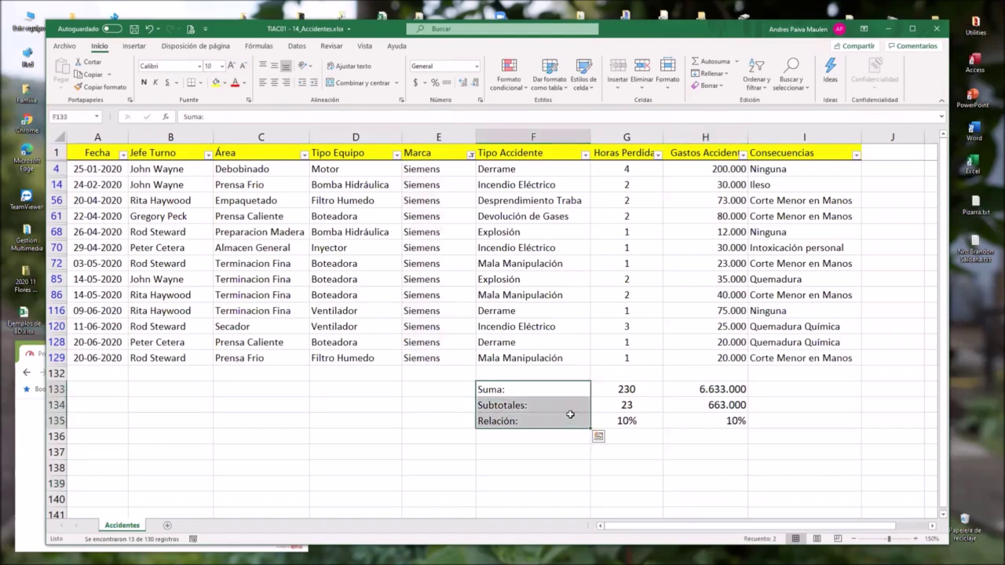
{"action": "left_click", "coordinate": [286, 82]}
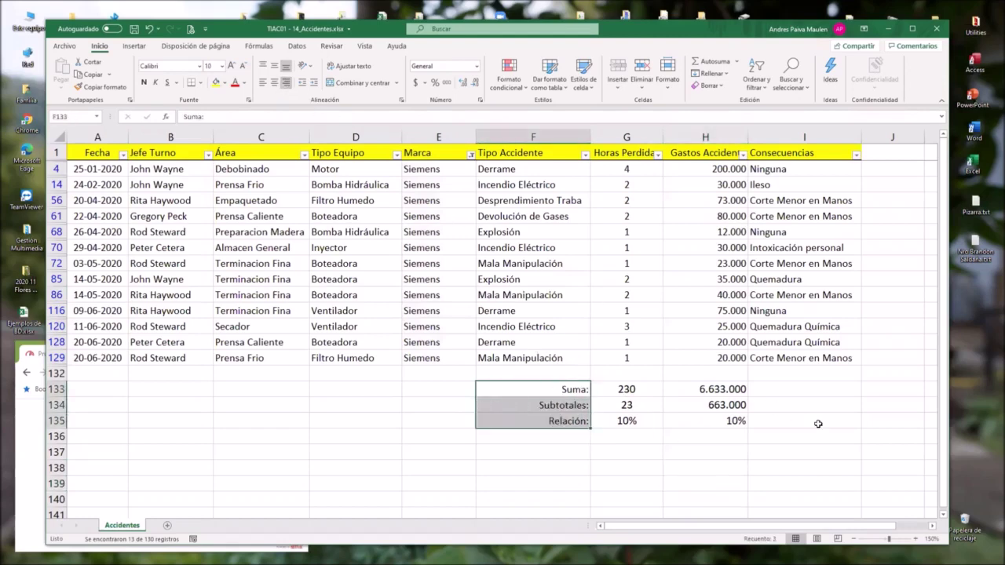
{"action": "left_click", "coordinate": [863, 440]}
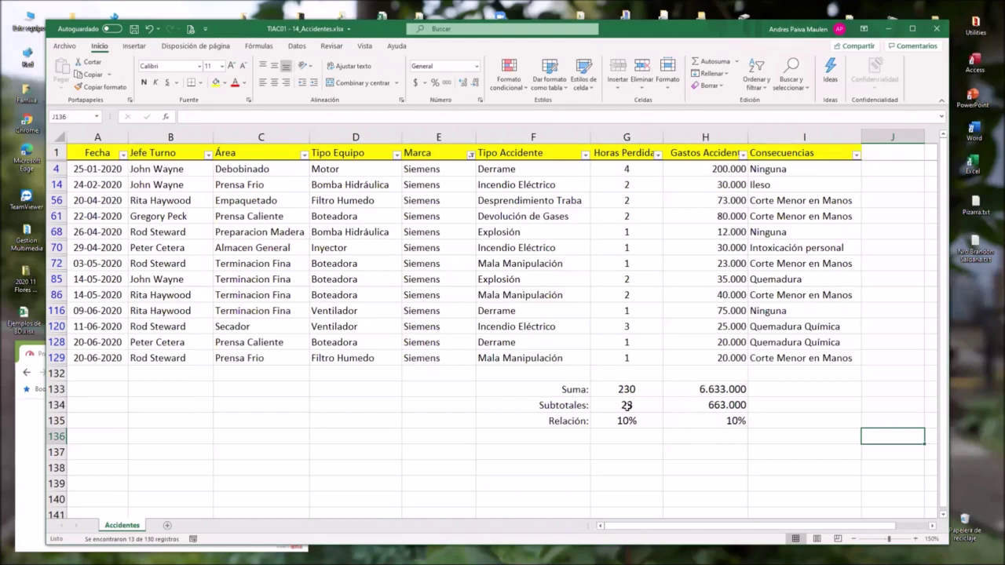
- Switch the Marca filter from Siemens to Black&Decker only
{"action": "left_click", "coordinate": [469, 155]}
{"action": "scroll", "coordinate": [392, 310], "scroll_direction": "down", "scroll_amount": 3}
{"action": "scroll", "coordinate": [391, 314], "scroll_direction": "down", "scroll_amount": 3}
{"action": "scroll", "coordinate": [390, 322], "scroll_direction": "down", "scroll_amount": 2}
{"action": "left_click", "coordinate": [388, 328]}
{"action": "scroll", "coordinate": [388, 328], "scroll_direction": "up", "scroll_amount": 3}
{"action": "scroll", "coordinate": [388, 328], "scroll_direction": "up", "scroll_amount": 2}
{"action": "scroll", "coordinate": [387, 328], "scroll_direction": "up", "scroll_amount": 2}
{"action": "scroll", "coordinate": [388, 330], "scroll_direction": "up", "scroll_amount": 1}
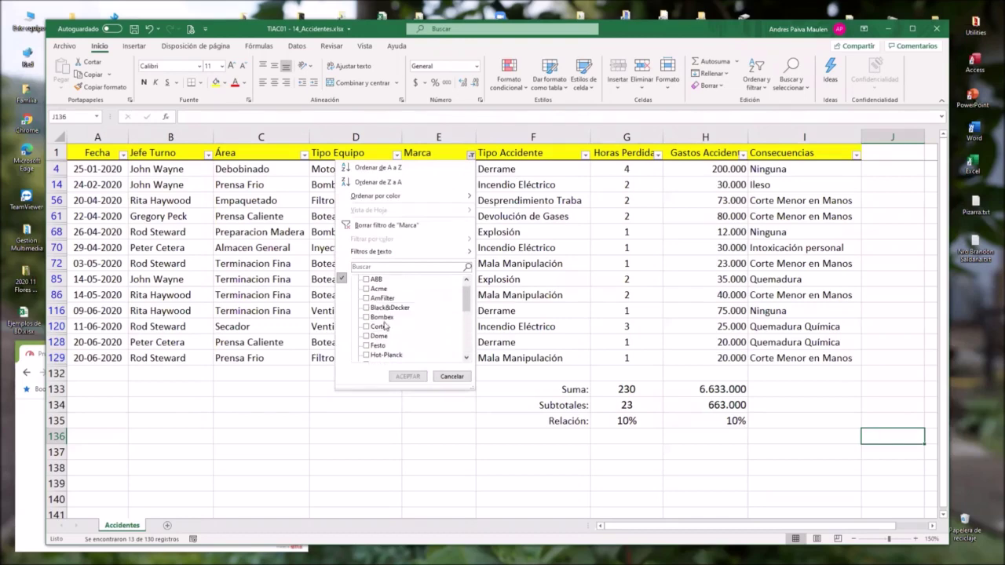
{"action": "left_click", "coordinate": [387, 308]}
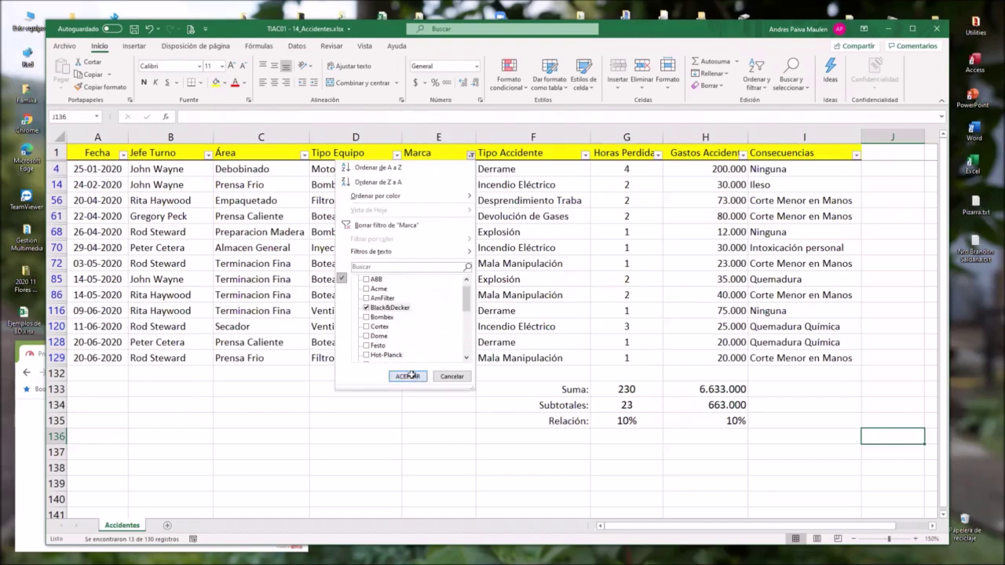
{"action": "left_click", "coordinate": [407, 375]}
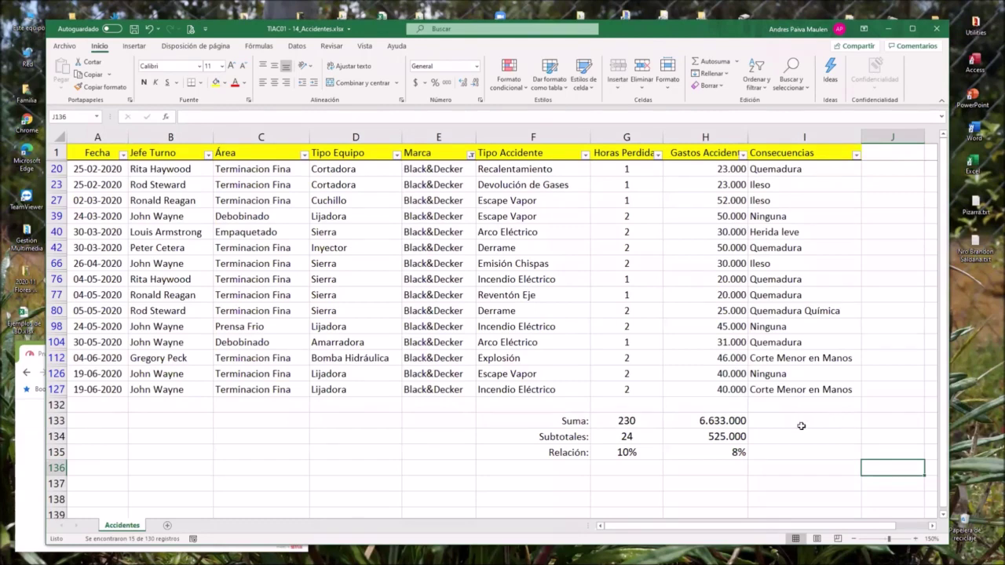
- Change the Marca filter to Dome only, then to Acme only
{"action": "left_click", "coordinate": [469, 155]}
{"action": "left_click", "coordinate": [386, 318]}
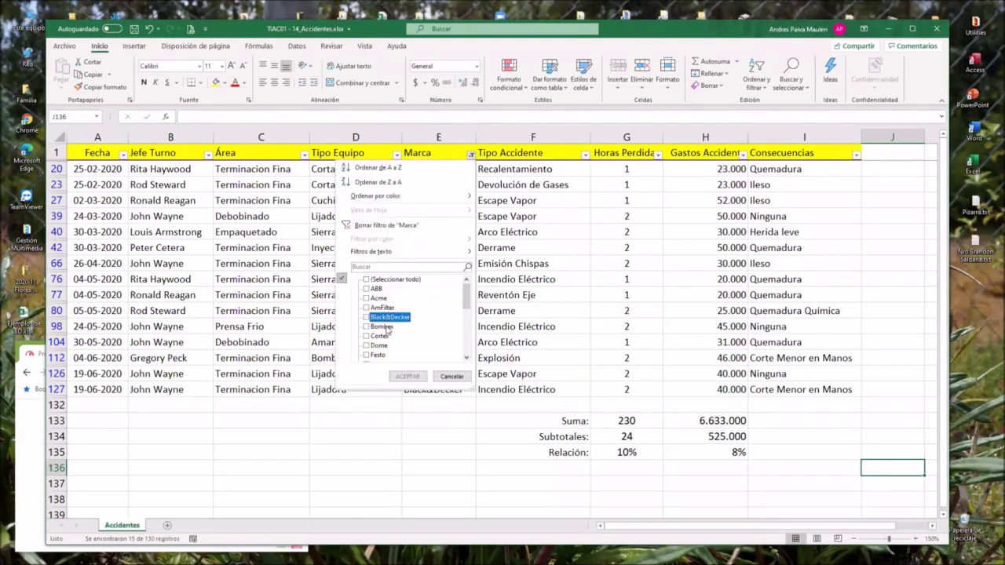
{"action": "left_click", "coordinate": [383, 346]}
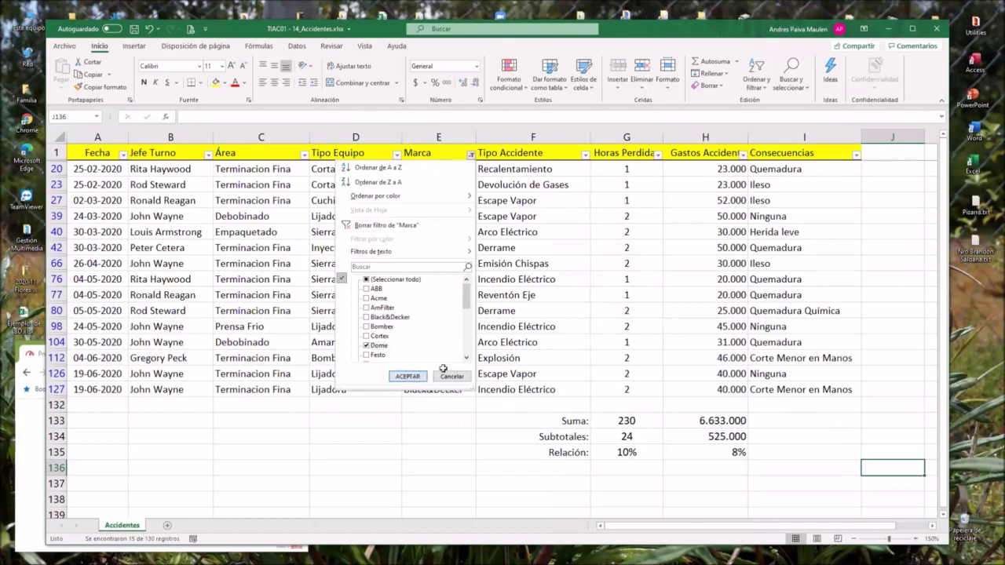
{"action": "left_click", "coordinate": [408, 377]}
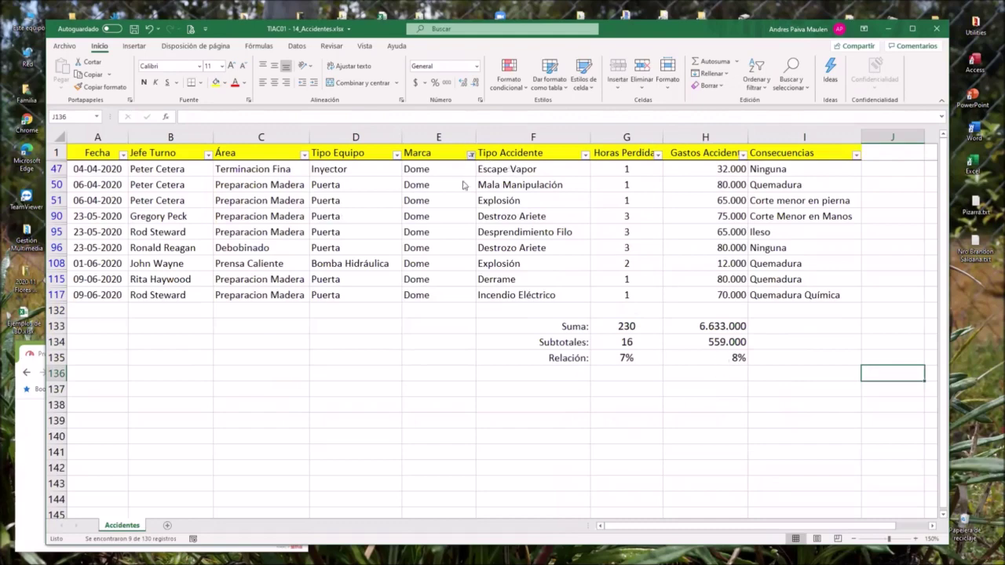
{"action": "left_click", "coordinate": [471, 156]}
{"action": "left_click", "coordinate": [378, 298]}
{"action": "left_click", "coordinate": [378, 346]}
{"action": "left_click", "coordinate": [406, 376]}
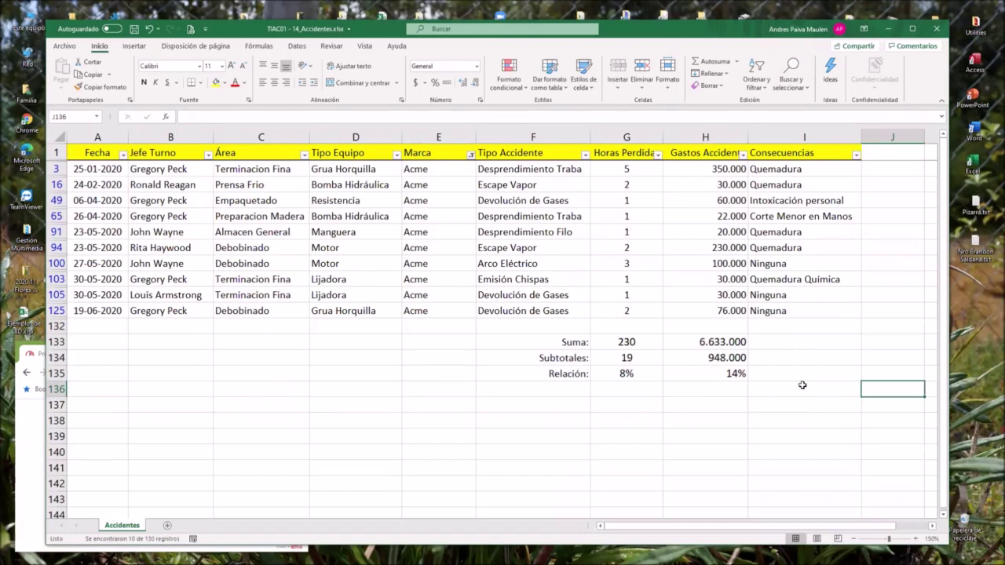
- Inspect the cost ratio, subtotal and Suma total formulas under the Acme filter
{"action": "left_click", "coordinate": [716, 375]}
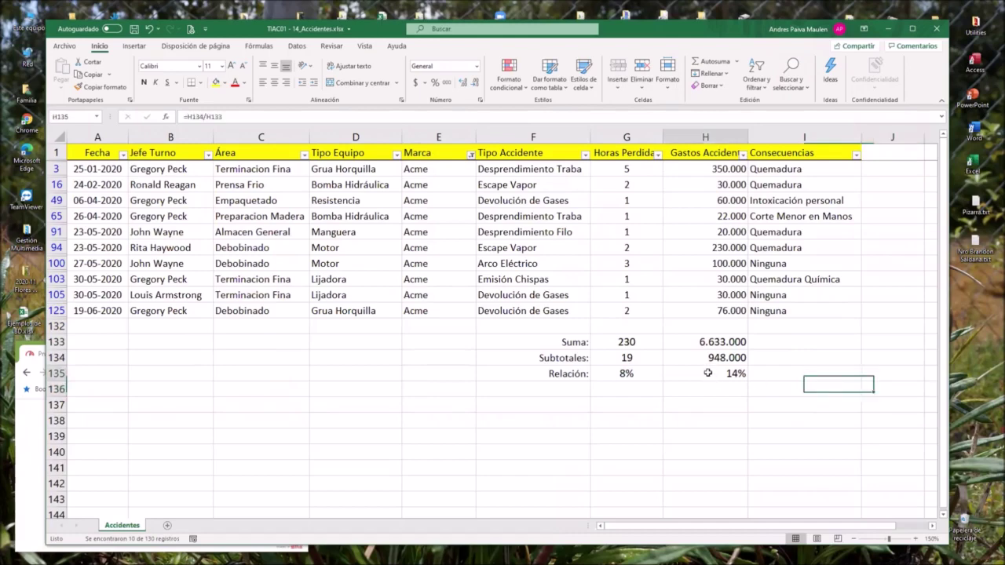
{"action": "left_click", "coordinate": [732, 357]}
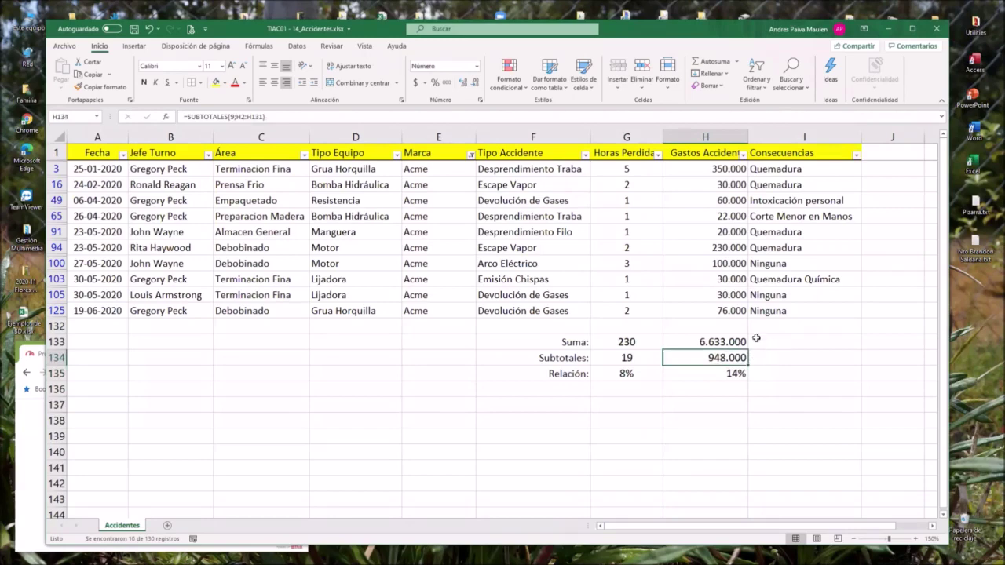
{"action": "left_click", "coordinate": [728, 342]}
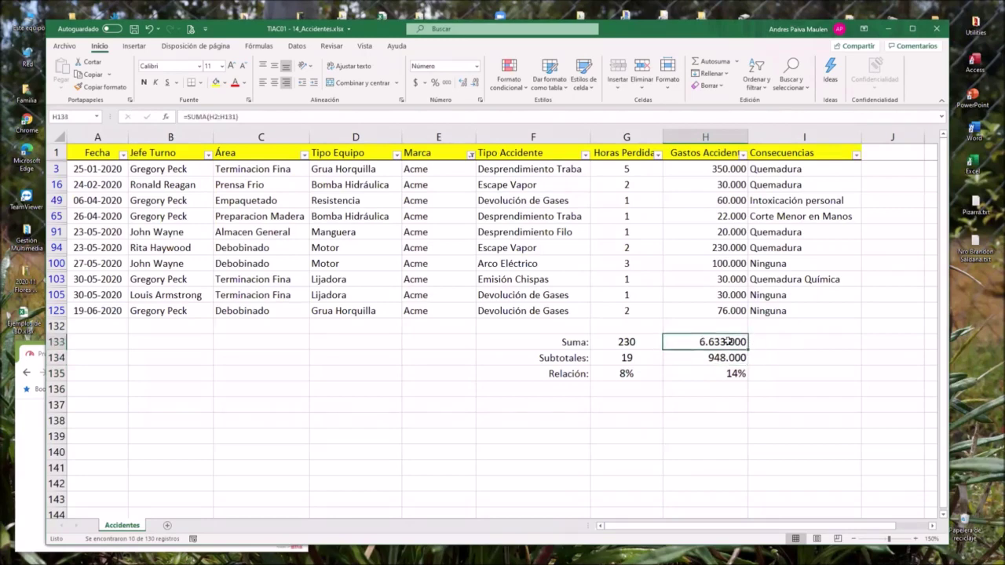
{"action": "left_click", "coordinate": [642, 342]}
{"action": "left_click_drag", "start_coordinate": [642, 341], "coordinate": [712, 349]}
{"action": "left_click", "coordinate": [722, 357]}
{"action": "left_click", "coordinate": [737, 393]}
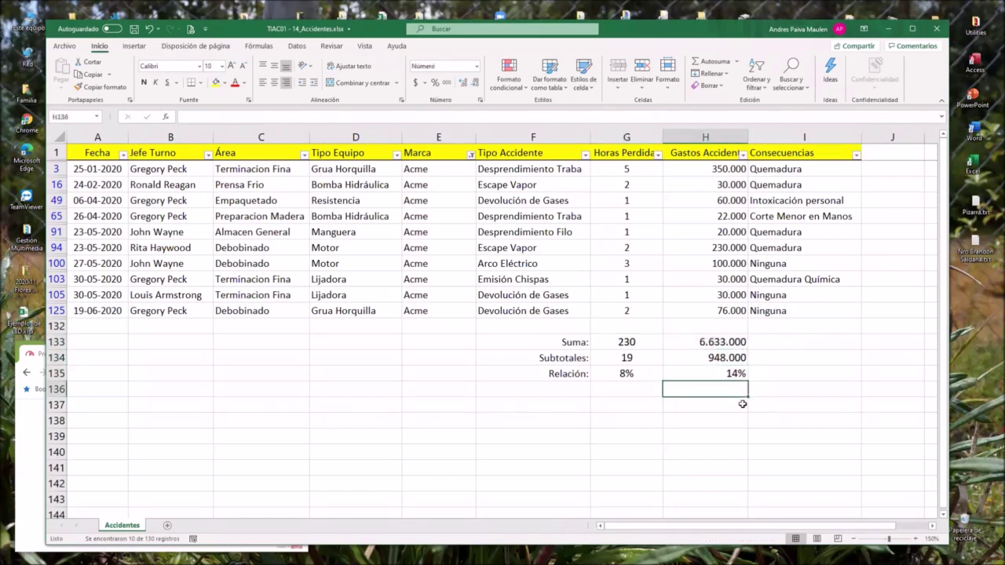
- Filter Marca to ABB only, showing 4 records with subtotals 6 and 100.000
{"action": "left_click", "coordinate": [470, 154]}
{"action": "left_click", "coordinate": [380, 299]}
{"action": "left_click", "coordinate": [376, 288]}
{"action": "left_click", "coordinate": [407, 376]}
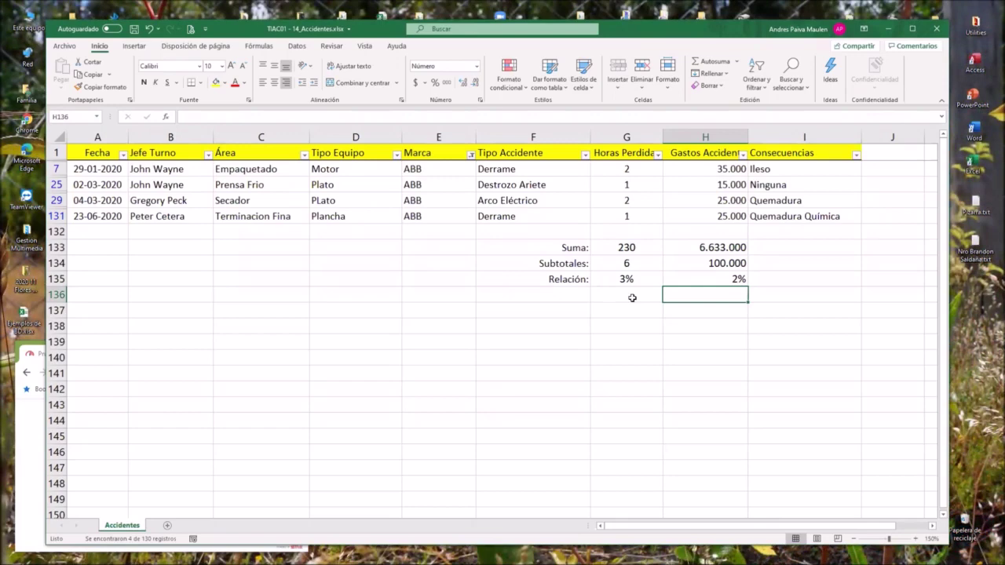
{"action": "left_click", "coordinate": [471, 155]}
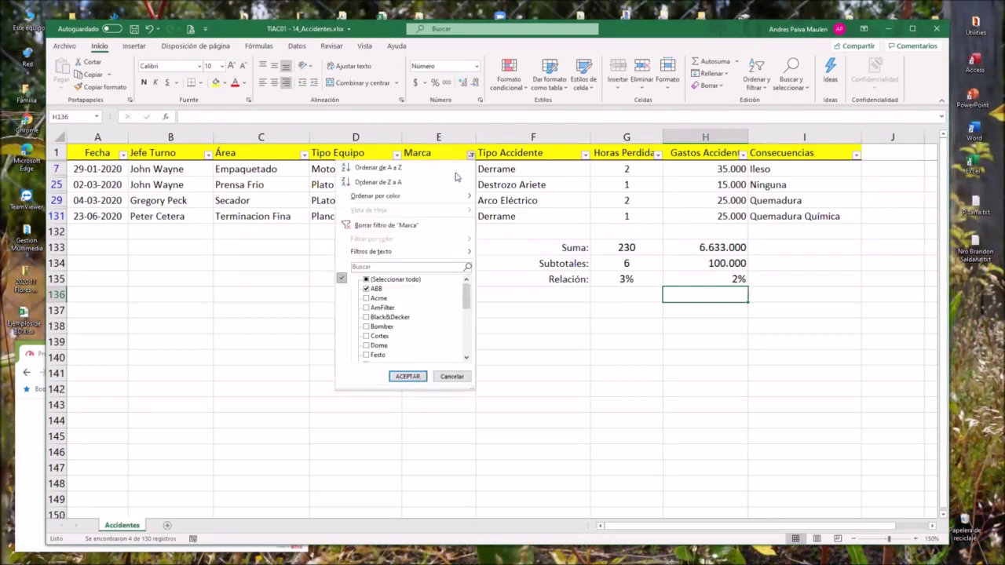
- Clear the Marca filter and filter Jefe Turno to only the first shift manager (23 of 130 records)
{"action": "left_click", "coordinate": [395, 227]}
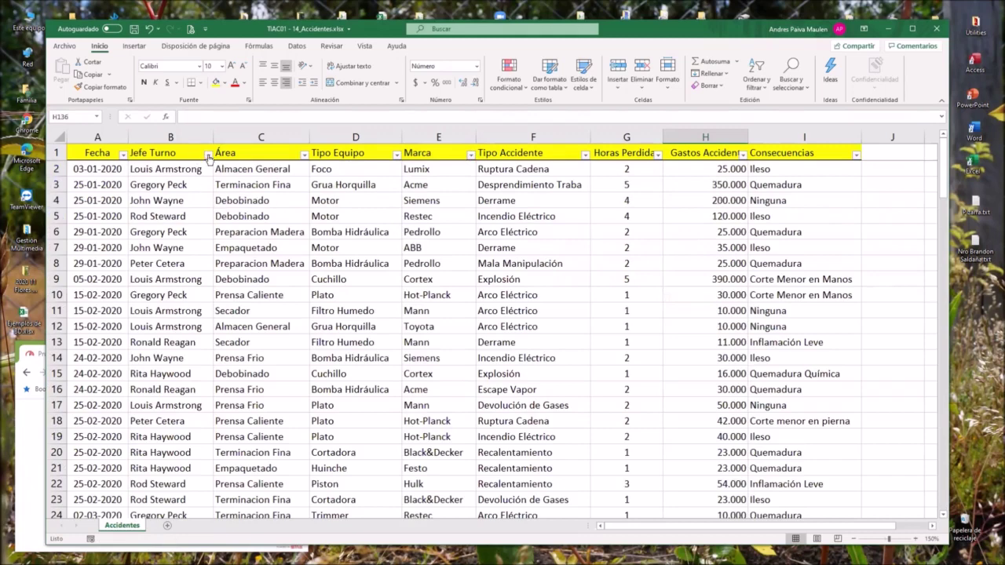
{"action": "left_click", "coordinate": [208, 155]}
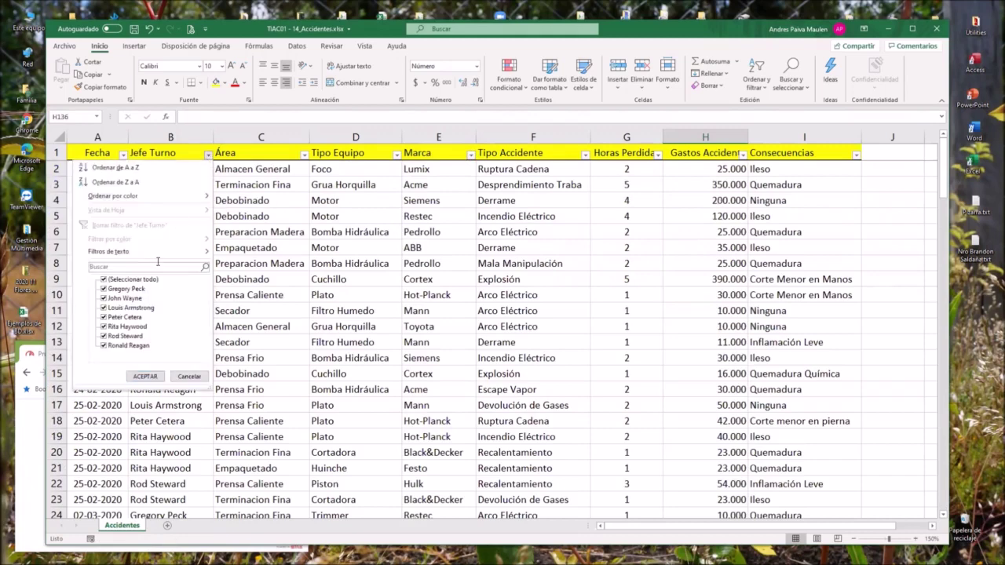
{"action": "left_click", "coordinate": [126, 289]}
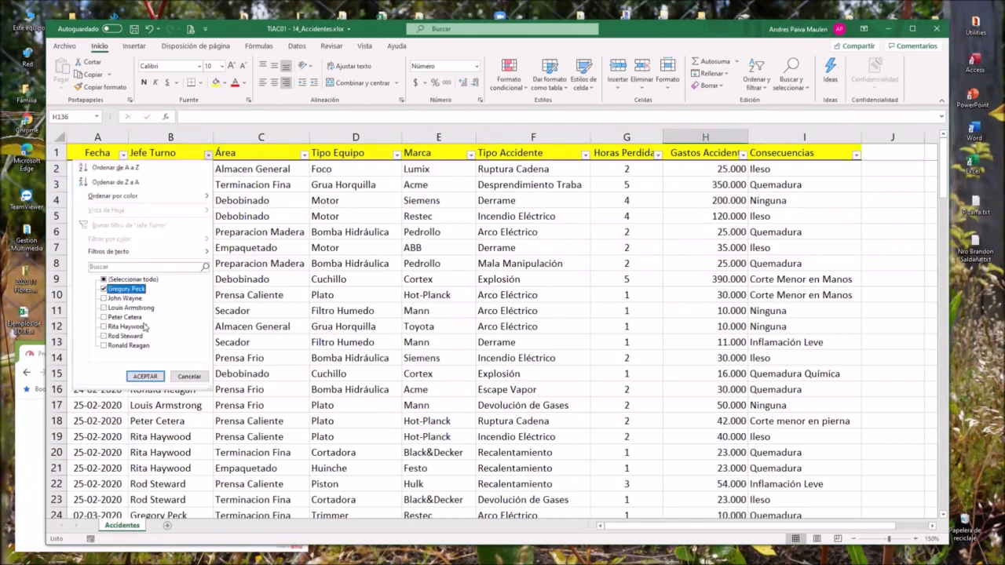
{"action": "left_click", "coordinate": [144, 376]}
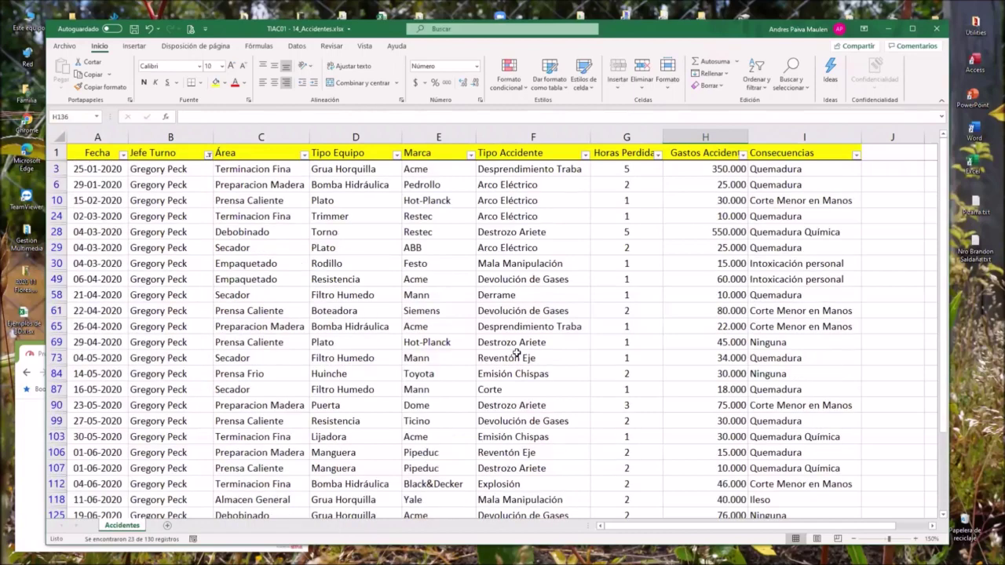
{"action": "scroll", "coordinate": [517, 352], "scroll_direction": "down", "scroll_amount": 3}
{"action": "scroll", "coordinate": [517, 353], "scroll_direction": "down", "scroll_amount": 3}
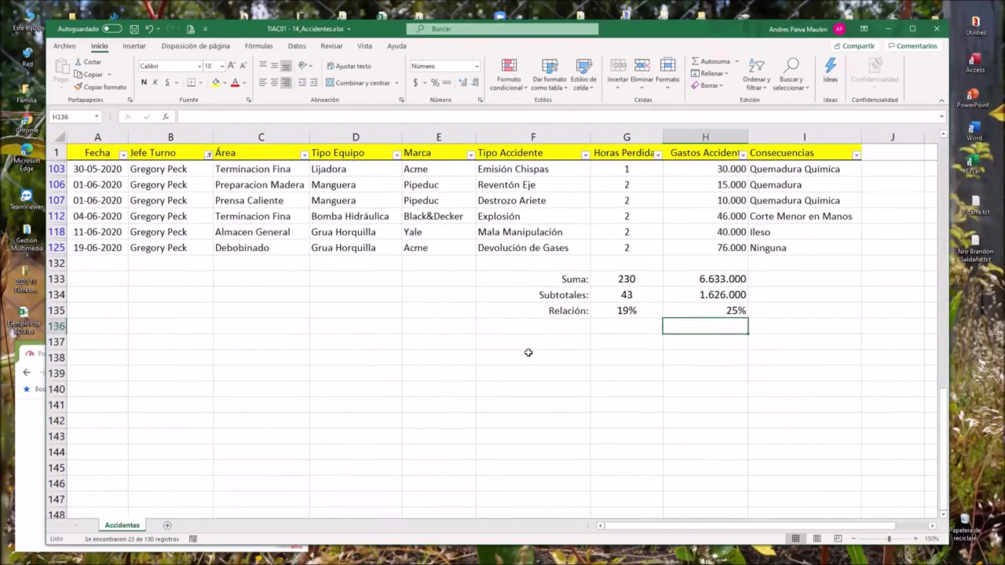
- Check the hours and cost ratio formulas in G135 and H135, showing 19% and 25%
{"action": "left_click", "coordinate": [648, 316]}
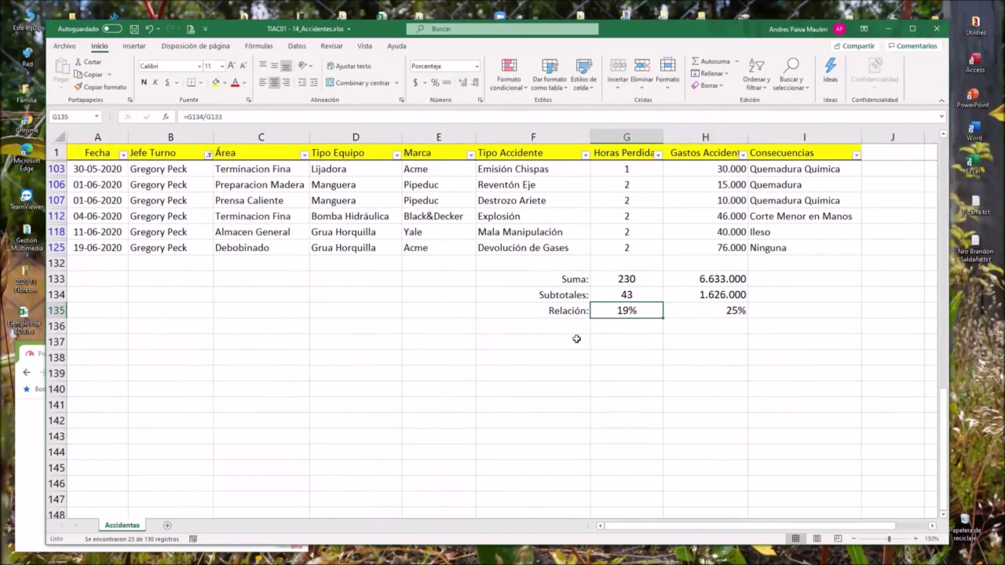
{"action": "left_click", "coordinate": [715, 312]}
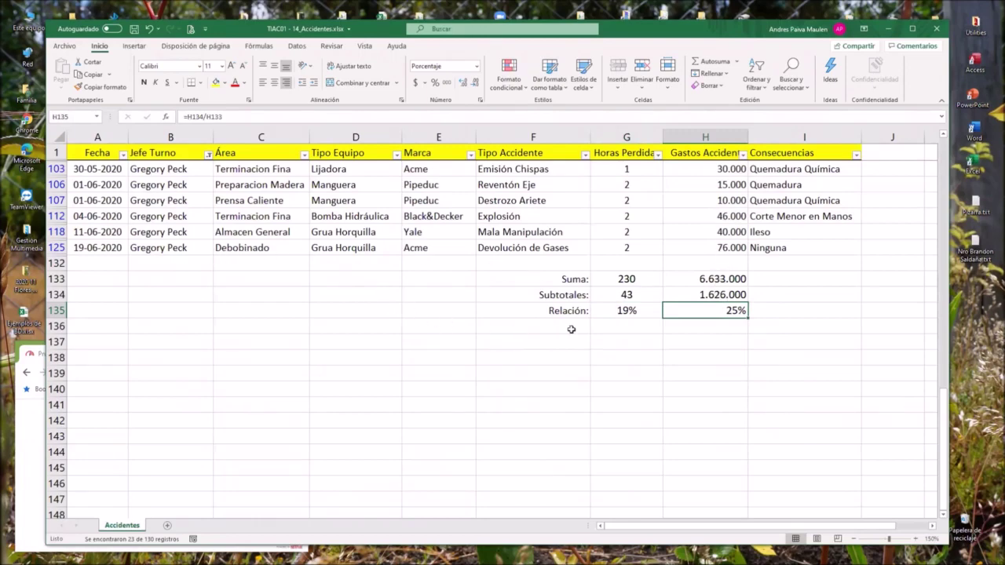
{"action": "scroll", "coordinate": [184, 223], "scroll_direction": "up", "scroll_amount": 2}
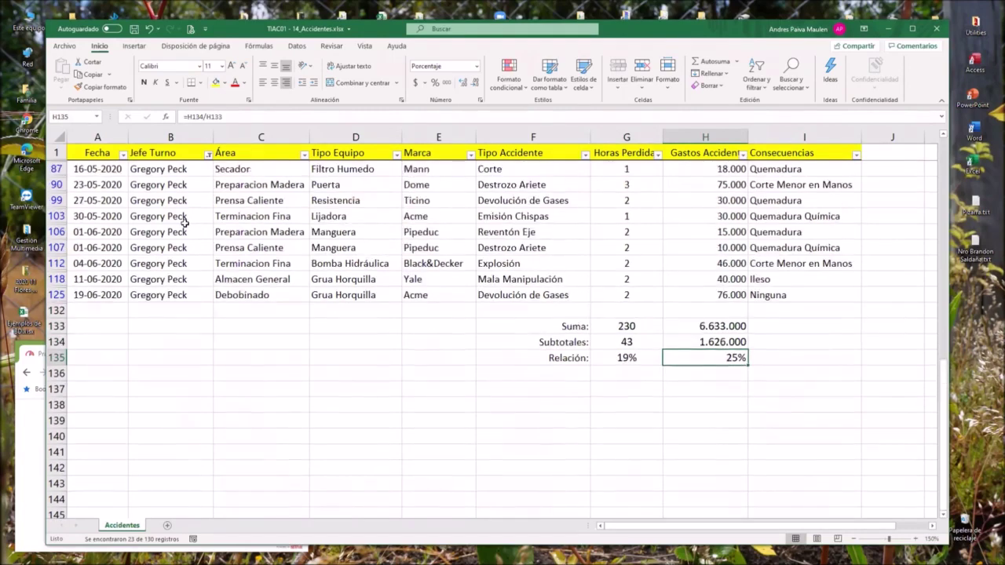
{"action": "scroll", "coordinate": [185, 223], "scroll_direction": "up", "scroll_amount": 2}
{"action": "scroll", "coordinate": [184, 223], "scroll_direction": "up", "scroll_amount": 2}
{"action": "scroll", "coordinate": [184, 223], "scroll_direction": "up", "scroll_amount": 1}
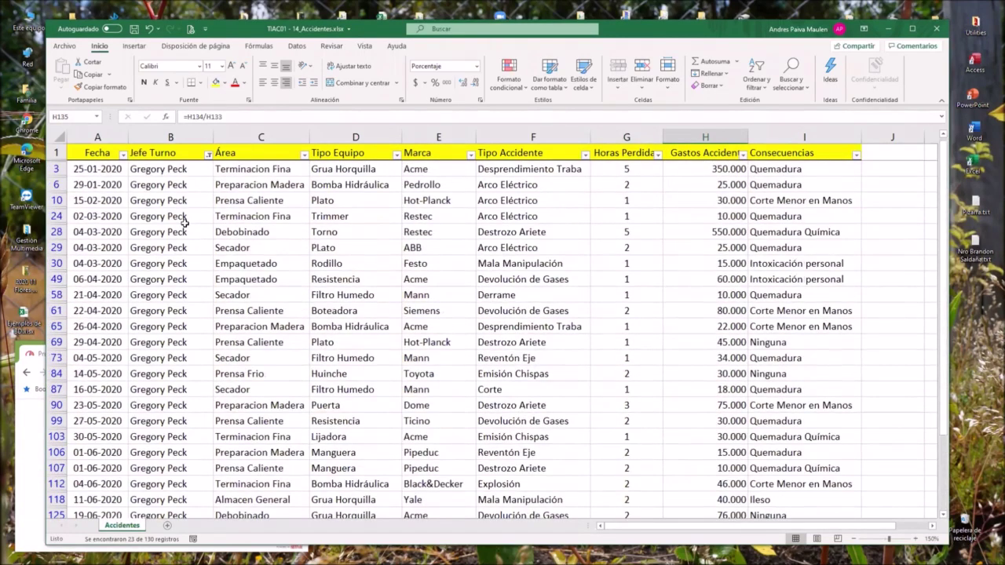
{"action": "scroll", "coordinate": [185, 222], "scroll_direction": "down", "scroll_amount": 2}
{"action": "scroll", "coordinate": [185, 223], "scroll_direction": "down", "scroll_amount": 1}
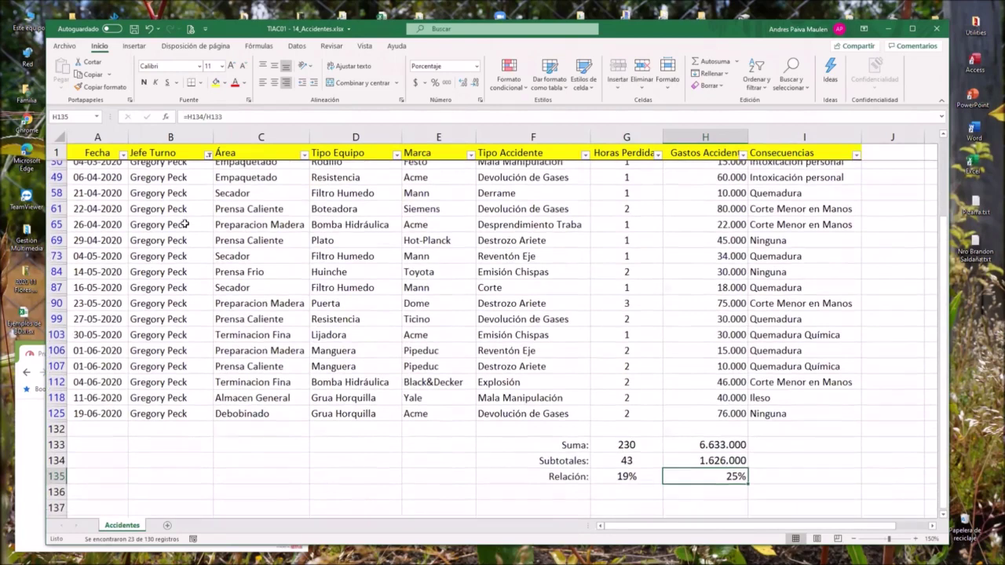
{"action": "scroll", "coordinate": [185, 222], "scroll_direction": "down", "scroll_amount": 1}
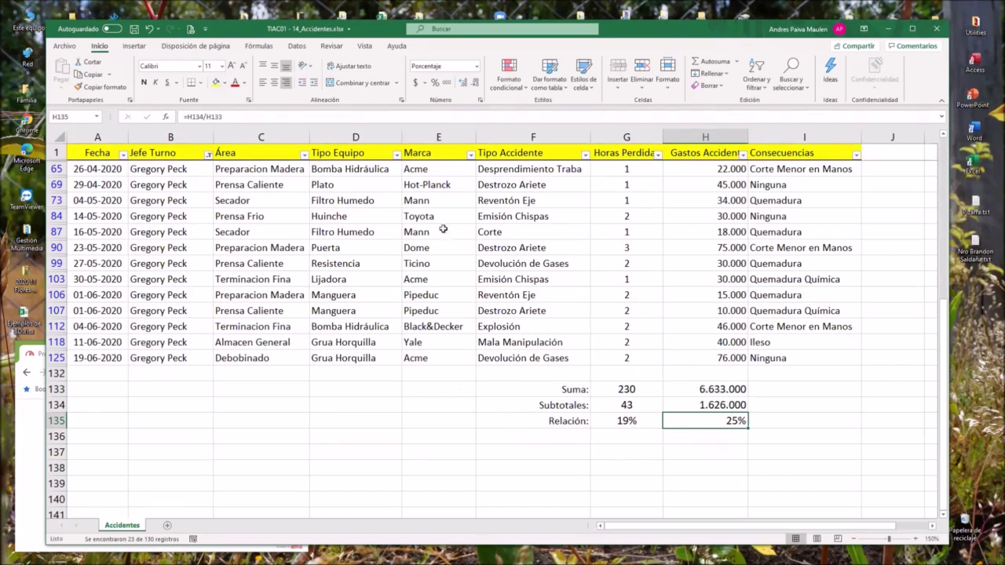
{"action": "left_click", "coordinate": [207, 153]}
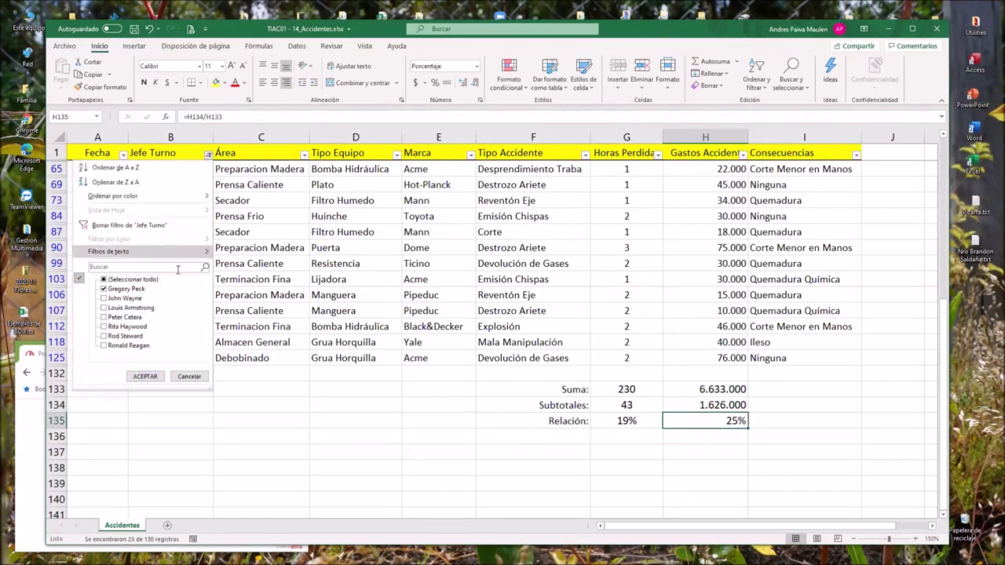
- Filter Jefe Turno to the second, then third, then fourth shift manager in turn
{"action": "left_click", "coordinate": [145, 289]}
{"action": "left_click", "coordinate": [139, 299]}
{"action": "left_click", "coordinate": [144, 376]}
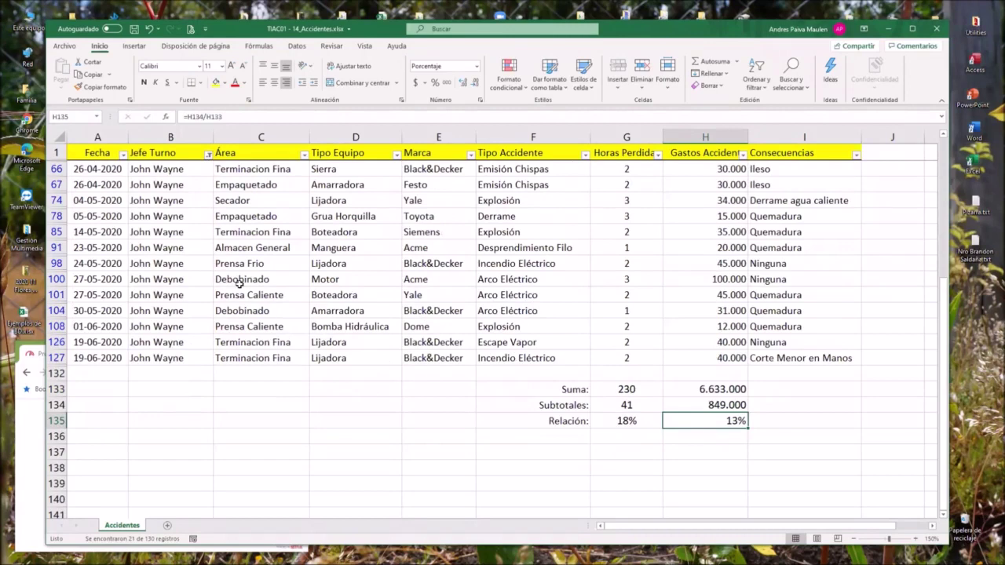
{"action": "left_click", "coordinate": [208, 155]}
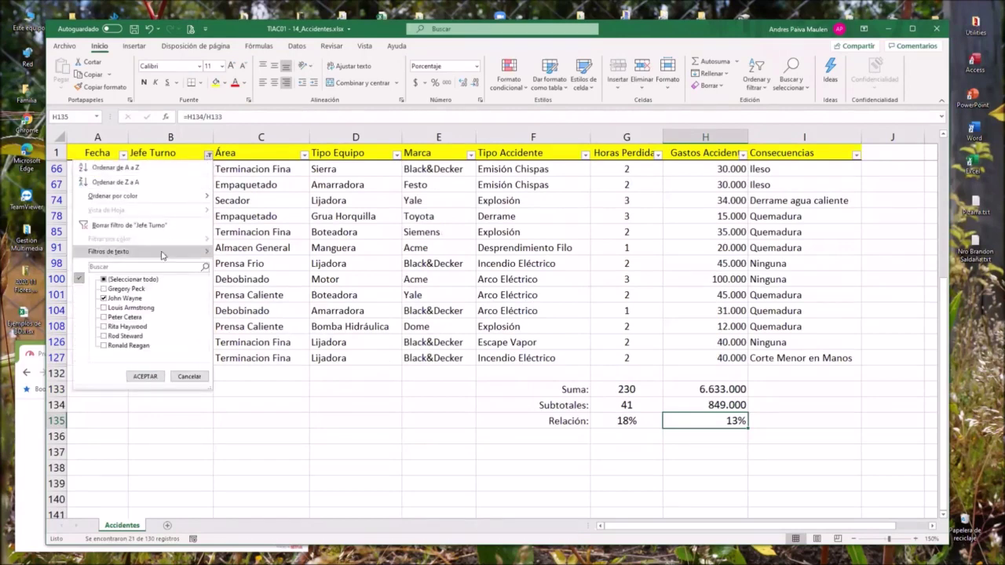
{"action": "left_click", "coordinate": [138, 298]}
{"action": "left_click", "coordinate": [138, 308]}
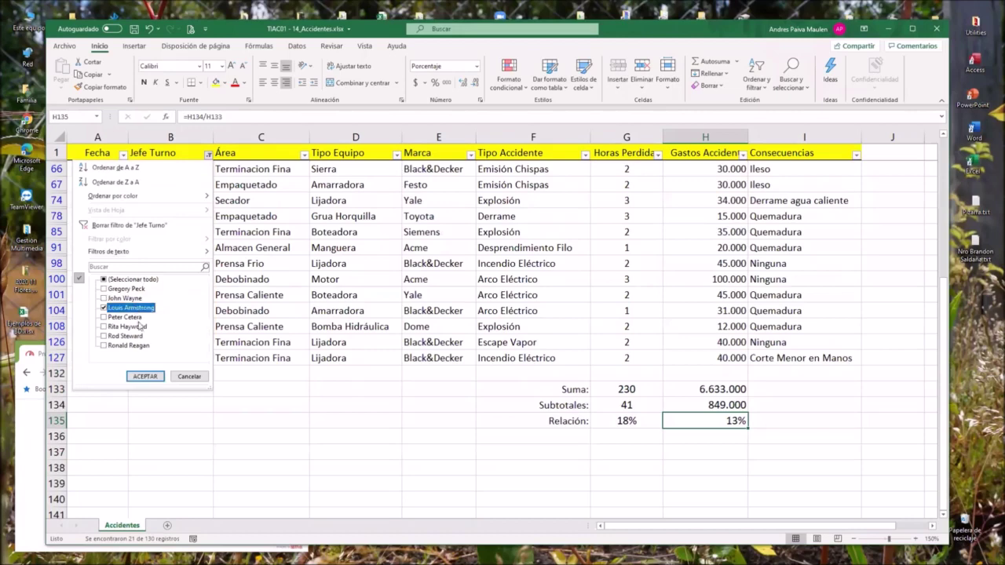
{"action": "left_click", "coordinate": [145, 375]}
{"action": "scroll", "coordinate": [160, 369], "scroll_direction": "up", "scroll_amount": 1}
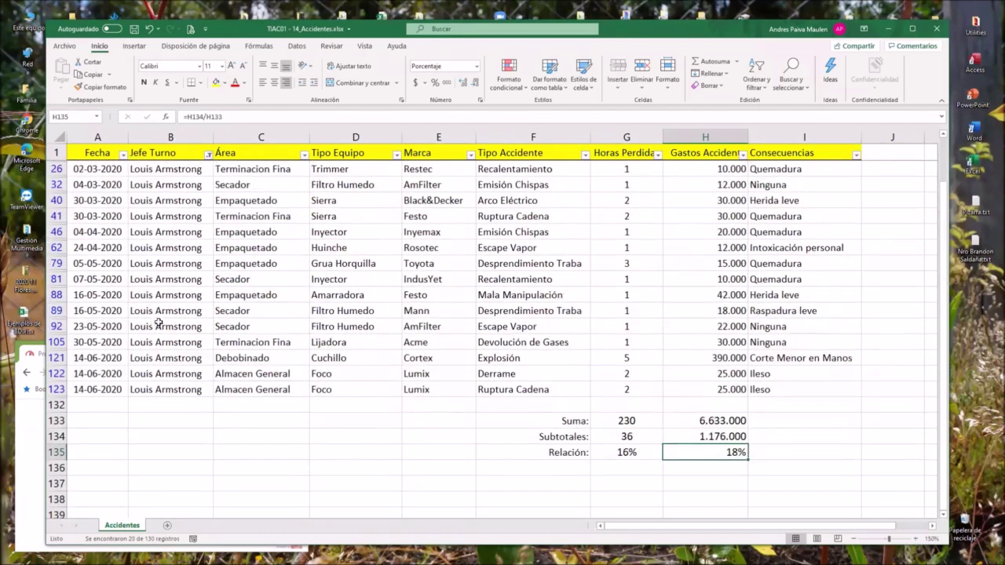
{"action": "left_click", "coordinate": [208, 156]}
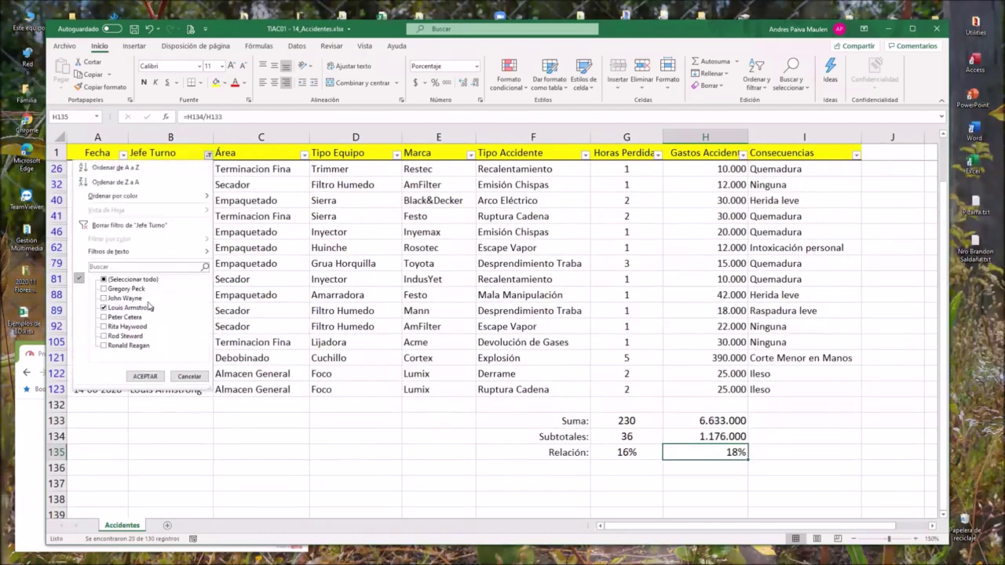
{"action": "left_click", "coordinate": [118, 307]}
{"action": "left_click", "coordinate": [119, 317]}
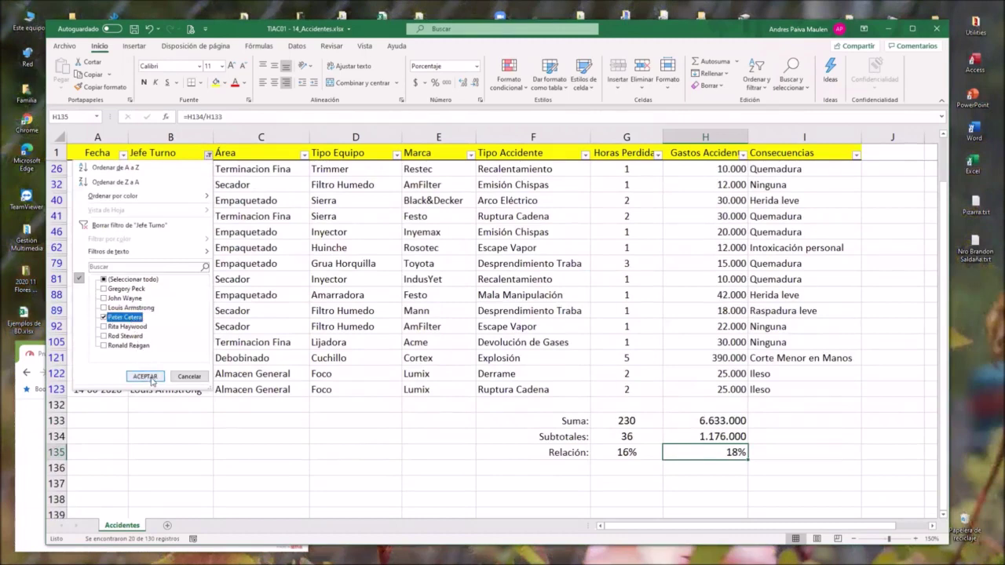
{"action": "left_click", "coordinate": [145, 377]}
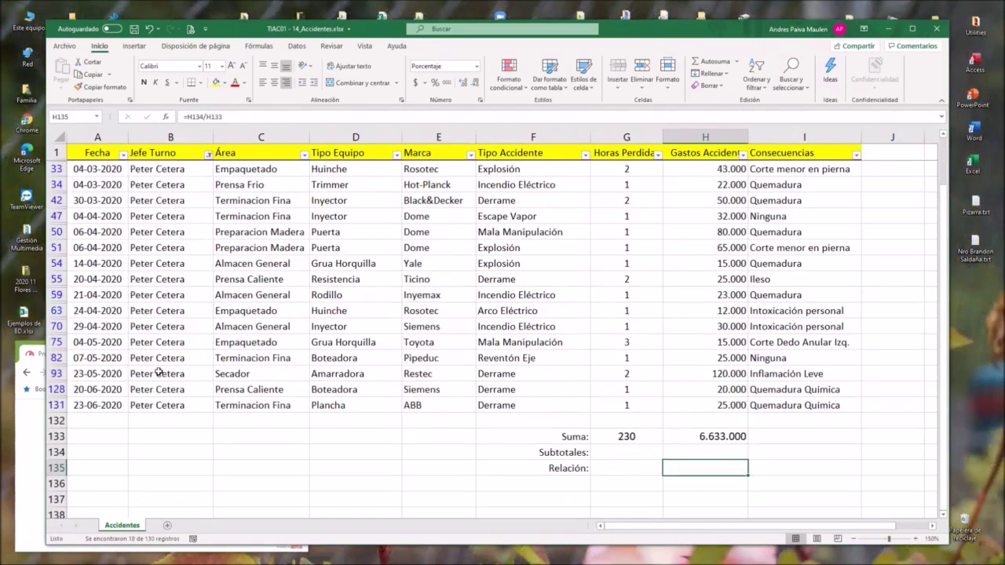
- Filter Jefe Turno to the fifth, sixth, then last manager: 10 records, 17 hours, 443.000, 7%
{"action": "left_click", "coordinate": [208, 154]}
{"action": "left_click", "coordinate": [136, 318]}
{"action": "left_click", "coordinate": [130, 326]}
{"action": "left_click", "coordinate": [145, 377]}
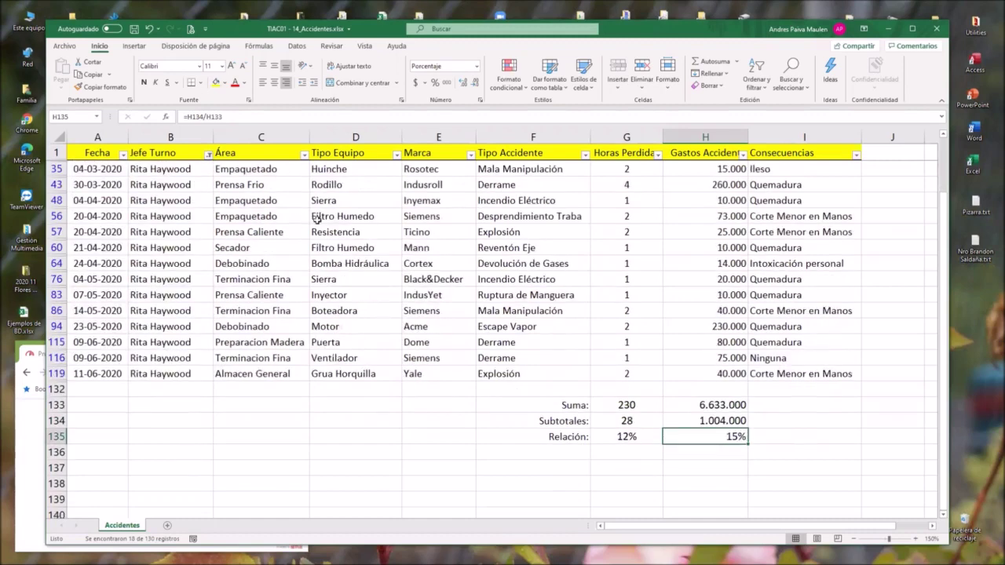
{"action": "left_click", "coordinate": [208, 154]}
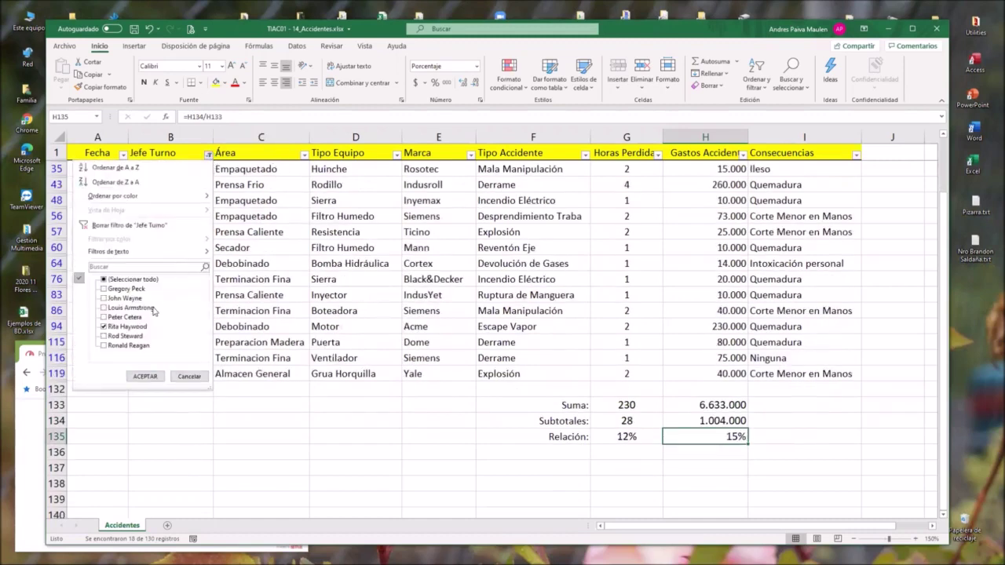
{"action": "left_click", "coordinate": [125, 326]}
{"action": "left_click", "coordinate": [126, 336]}
{"action": "left_click", "coordinate": [145, 376]}
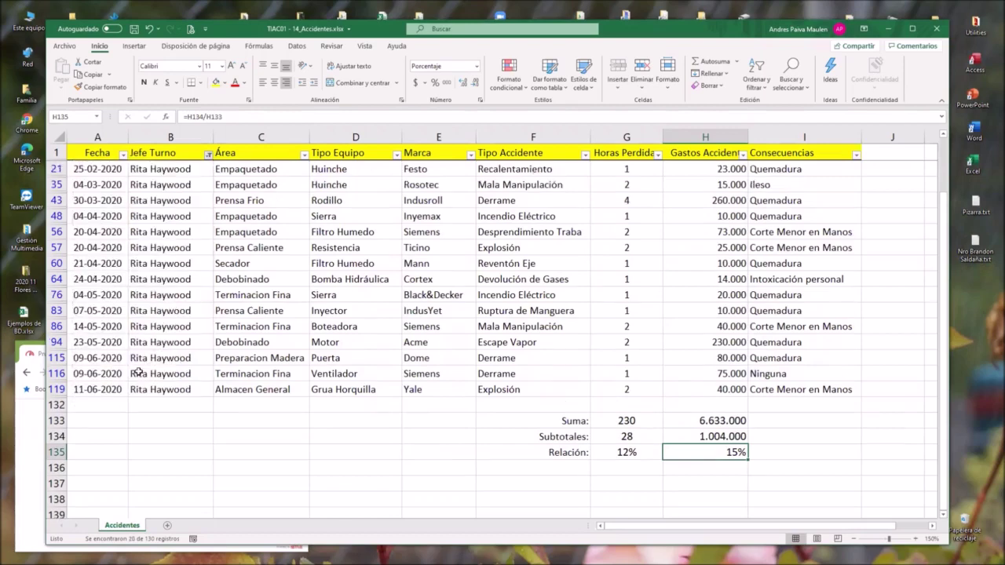
{"action": "left_click", "coordinate": [208, 154]}
{"action": "left_click", "coordinate": [129, 345]}
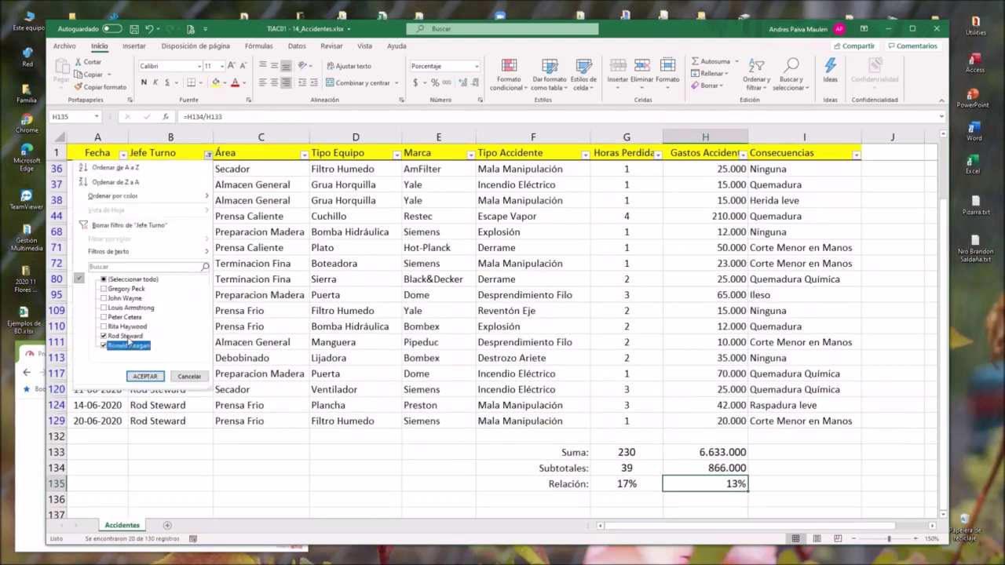
{"action": "left_click", "coordinate": [117, 345]}
{"action": "left_click", "coordinate": [145, 377]}
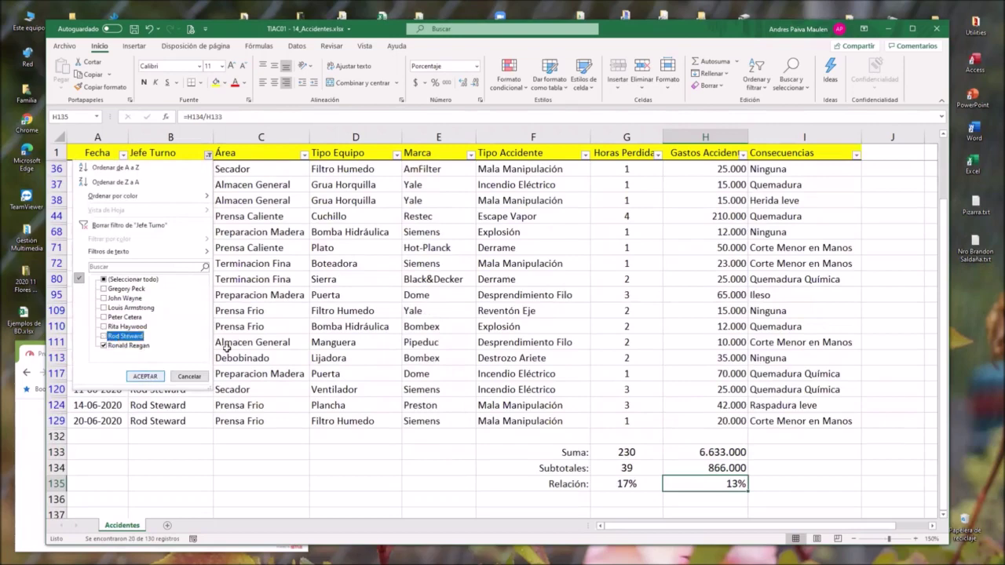
{"action": "scroll", "coordinate": [697, 306], "scroll_direction": "up", "scroll_amount": 1}
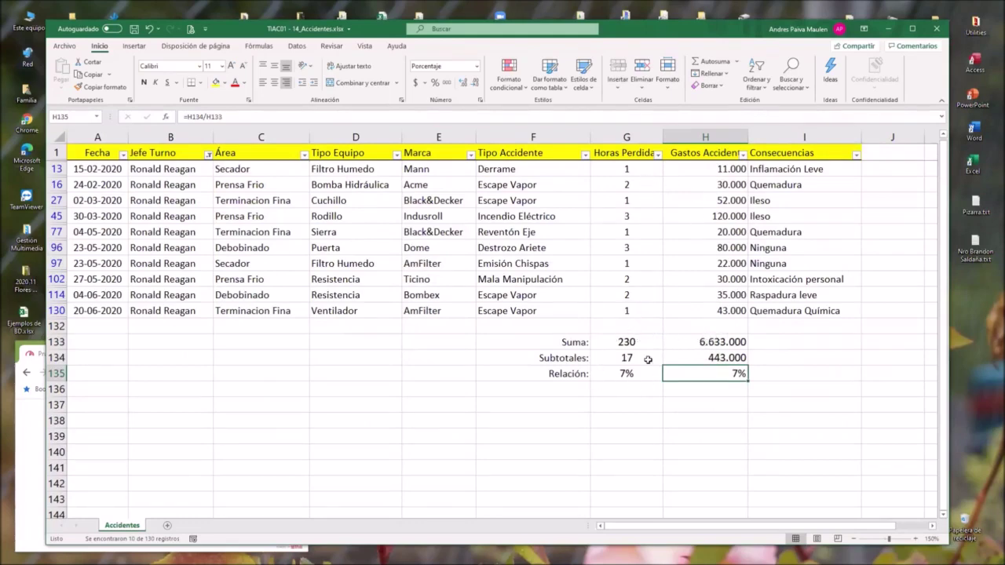
{"action": "left_click", "coordinate": [710, 357]}
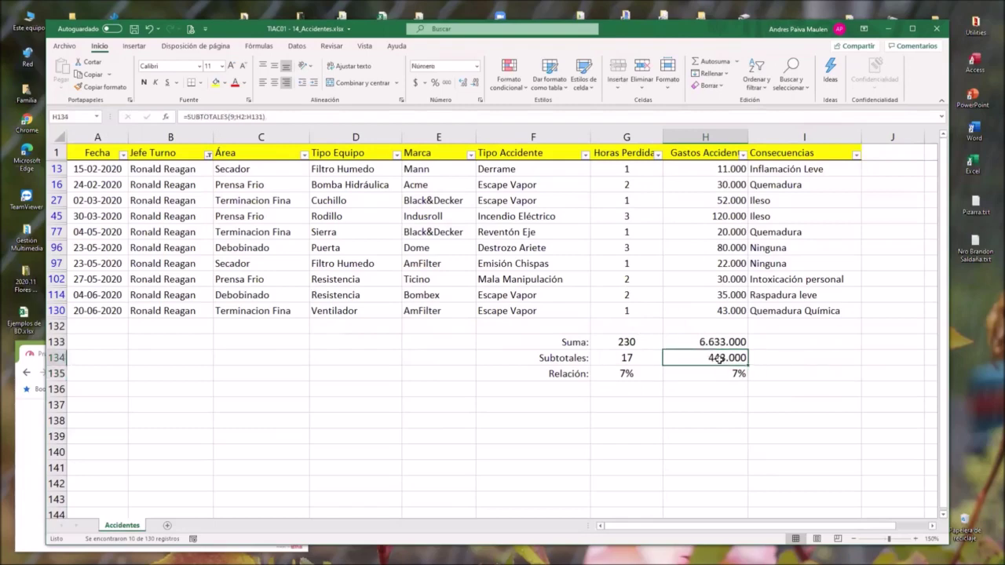
- Confirm the =SUBTOTALES(9;H2:H131) cost formula in H134, showing 443.000 for the filtered rows
{"action": "double_click", "coordinate": [720, 358]}
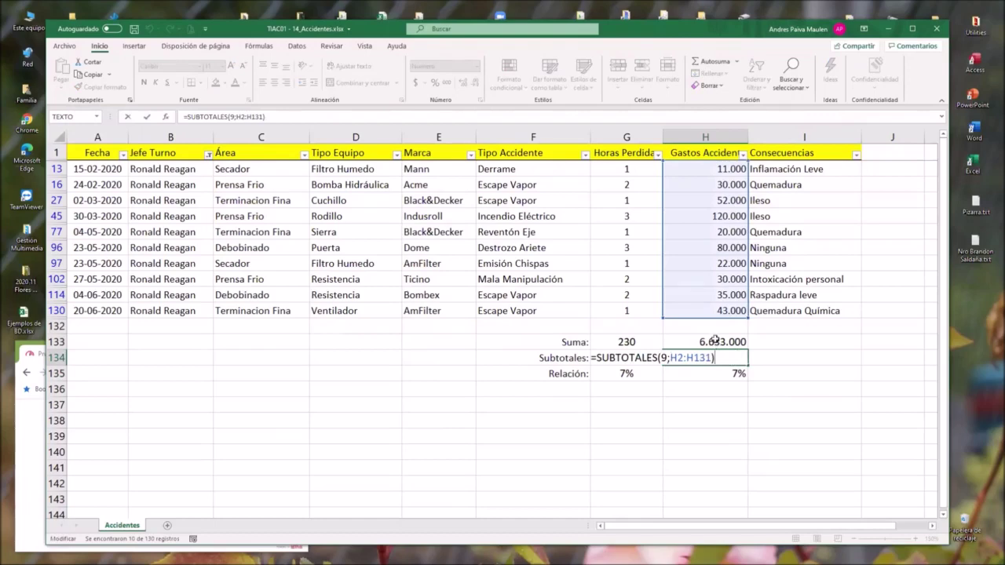
{"action": "key", "text": "Escape"}
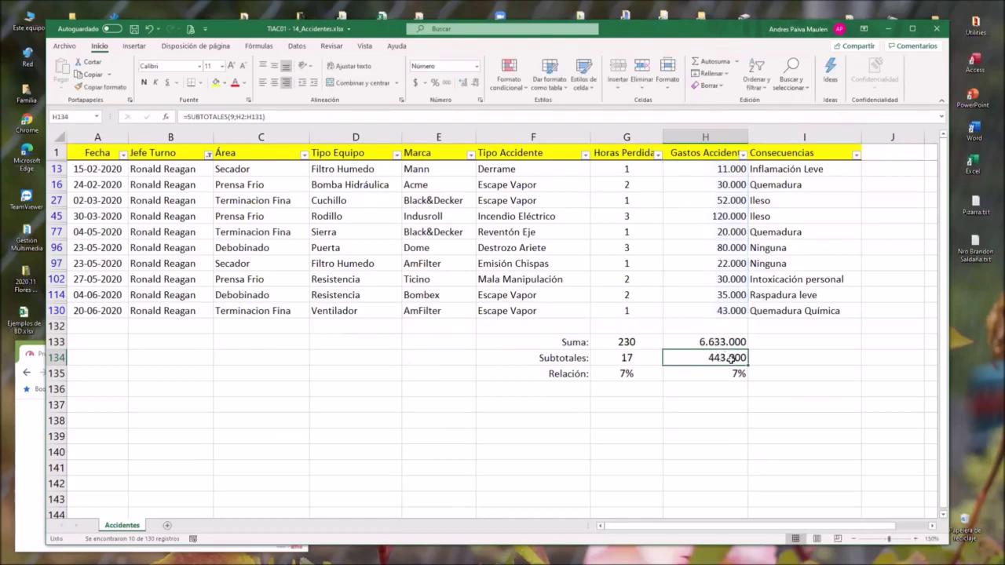
{"action": "left_click", "coordinate": [765, 400]}
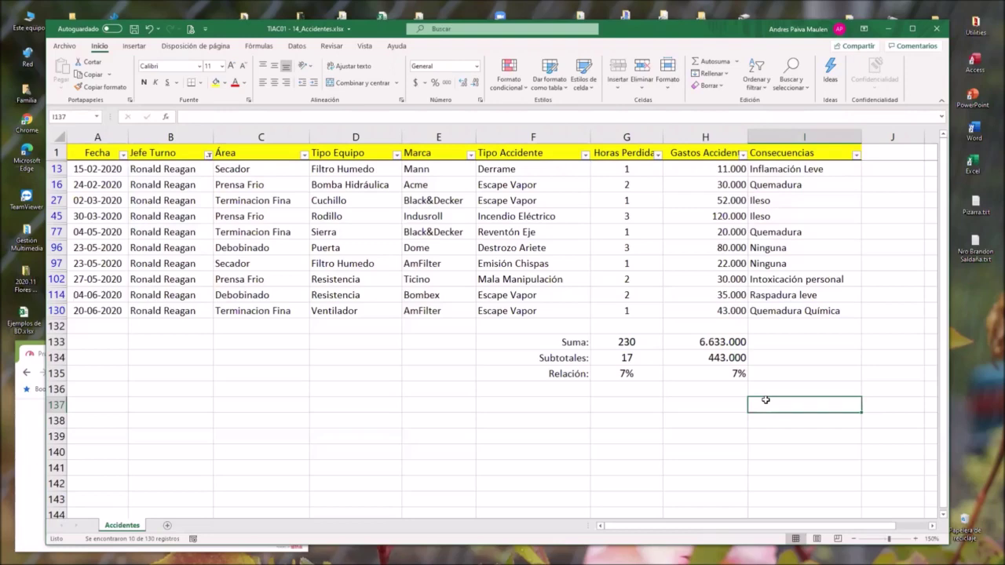
- Clear the Jefe Turno filter so all rows show, with subtotals back at 230 and 6.633.000
{"action": "left_click", "coordinate": [208, 155]}
{"action": "left_click", "coordinate": [127, 225]}
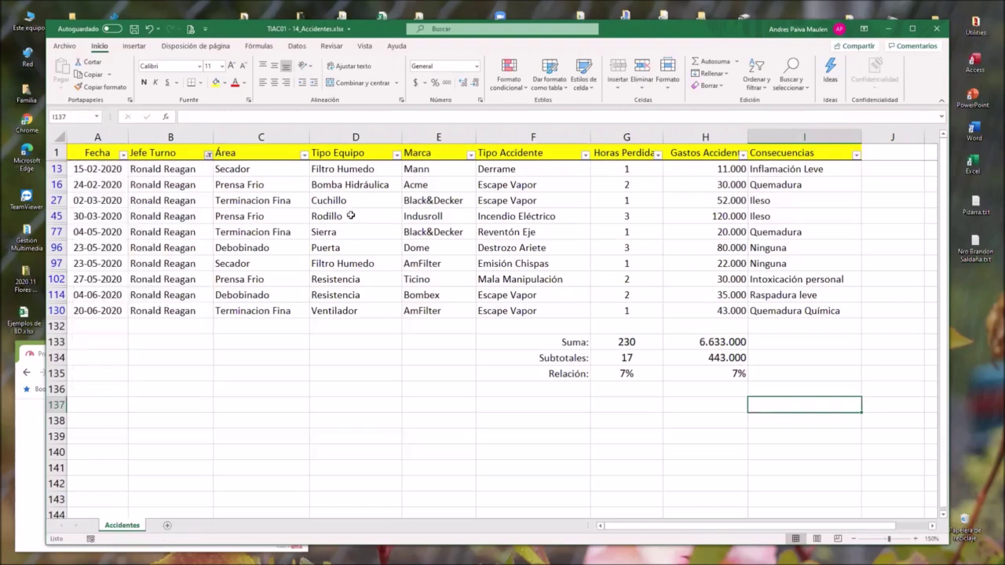
{"action": "scroll", "coordinate": [351, 215], "scroll_direction": "down", "scroll_amount": 7}
{"action": "scroll", "coordinate": [351, 215], "scroll_direction": "down", "scroll_amount": 12}
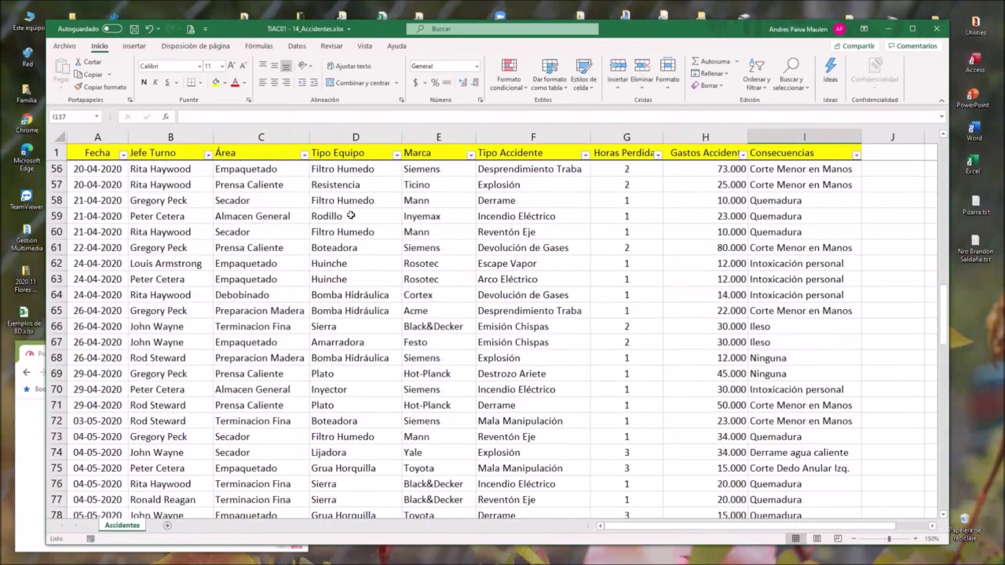
{"action": "scroll", "coordinate": [351, 215], "scroll_direction": "down", "scroll_amount": 12}
{"action": "scroll", "coordinate": [351, 215], "scroll_direction": "down", "scroll_amount": 14}
{"action": "scroll", "coordinate": [351, 215], "scroll_direction": "up", "scroll_amount": 5}
{"action": "scroll", "coordinate": [351, 215], "scroll_direction": "up", "scroll_amount": 9}
{"action": "scroll", "coordinate": [351, 215], "scroll_direction": "up", "scroll_amount": 13}
{"action": "scroll", "coordinate": [351, 215], "scroll_direction": "up", "scroll_amount": 9}
{"action": "scroll", "coordinate": [351, 215], "scroll_direction": "up", "scroll_amount": 8}
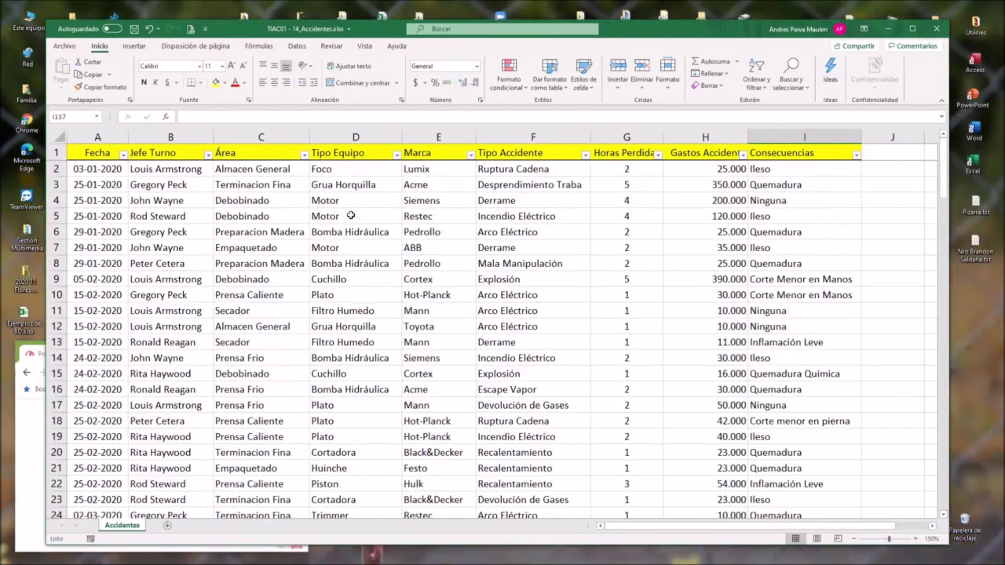
{"action": "scroll", "coordinate": [709, 219], "scroll_direction": "down", "scroll_amount": 8}
{"action": "scroll", "coordinate": [709, 218], "scroll_direction": "down", "scroll_amount": 9}
{"action": "scroll", "coordinate": [703, 315], "scroll_direction": "down", "scroll_amount": 12}
{"action": "scroll", "coordinate": [714, 314], "scroll_direction": "down", "scroll_amount": 16}
{"action": "scroll", "coordinate": [659, 307], "scroll_direction": "up", "scroll_amount": 3}
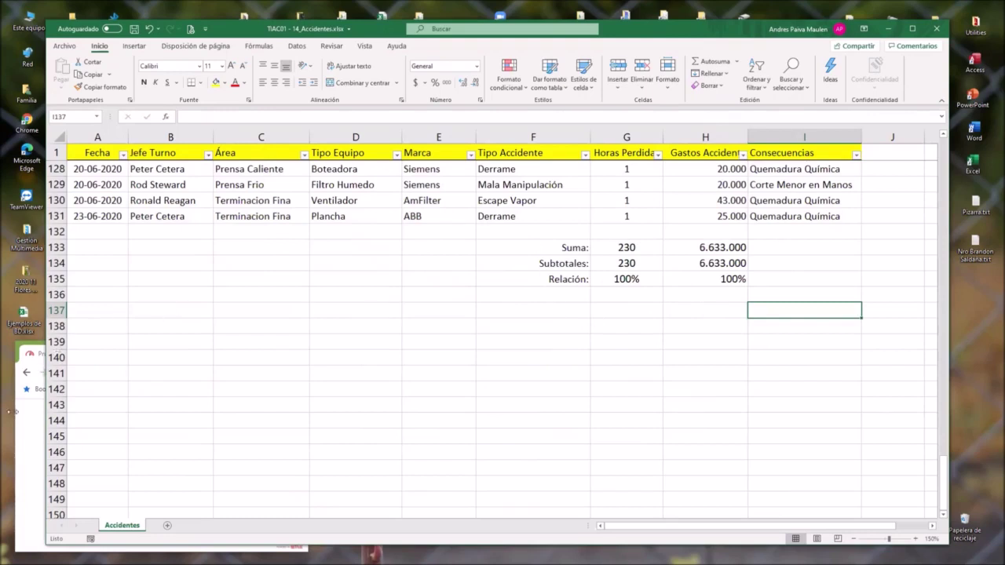
{"action": "left_click", "coordinate": [24, 447]}
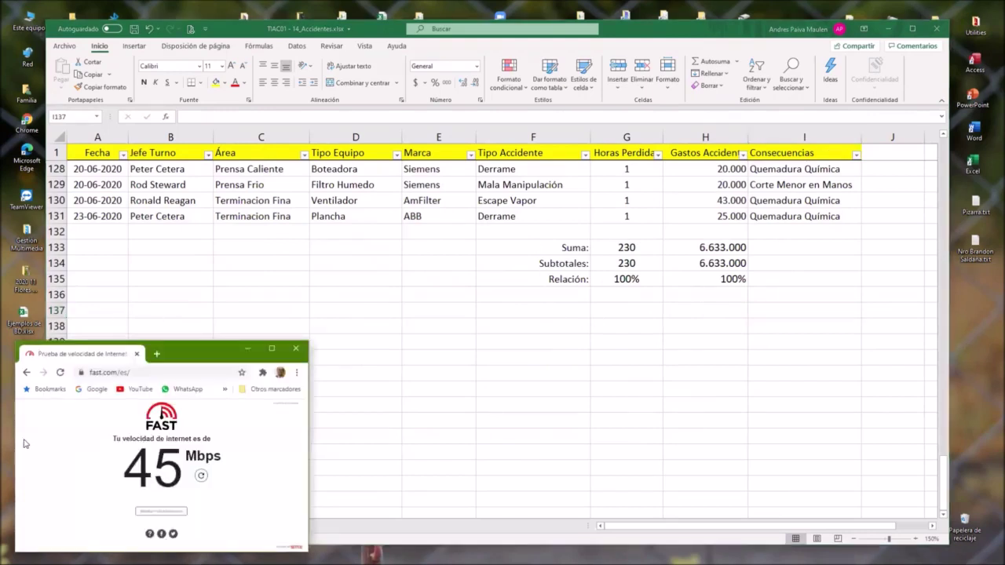
- Restart the fast.com speed test and bring the Excel Accidentes sheet back in front
{"action": "left_click", "coordinate": [201, 476]}
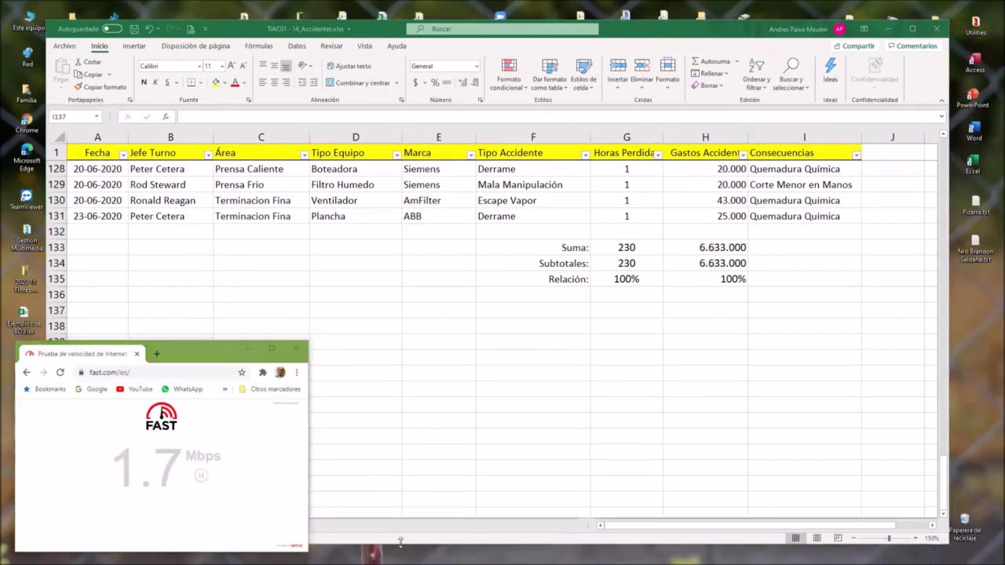
{"action": "left_click_drag", "start_coordinate": [400, 543], "coordinate": [400, 523]}
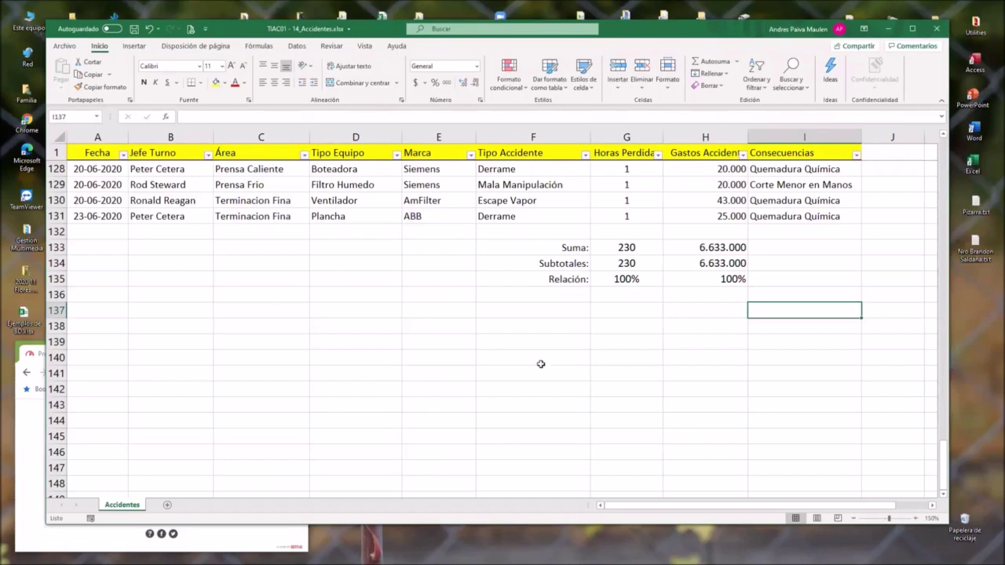
{"action": "scroll", "coordinate": [541, 364], "scroll_direction": "up", "scroll_amount": 6}
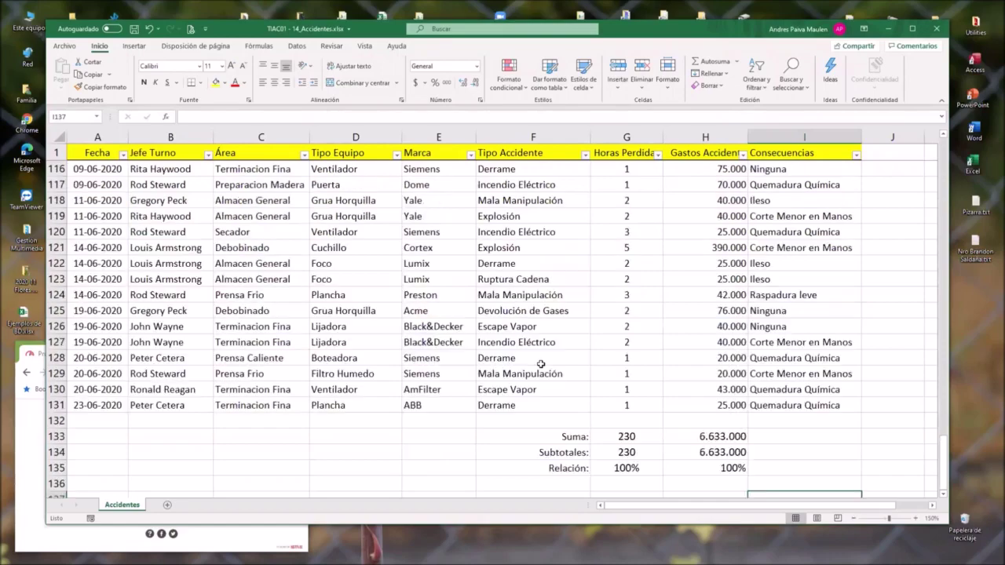
{"action": "scroll", "coordinate": [540, 364], "scroll_direction": "up", "scroll_amount": 3}
{"action": "scroll", "coordinate": [541, 364], "scroll_direction": "up", "scroll_amount": 6}
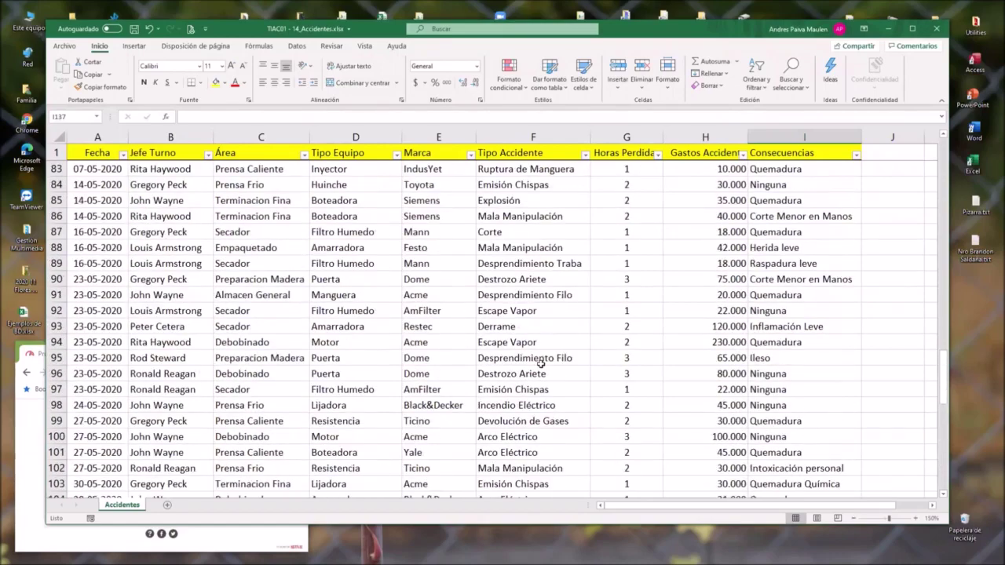
{"action": "scroll", "coordinate": [541, 364], "scroll_direction": "up", "scroll_amount": 1}
{"action": "scroll", "coordinate": [541, 364], "scroll_direction": "up", "scroll_amount": 20}
{"action": "scroll", "coordinate": [541, 365], "scroll_direction": "down", "scroll_amount": 16}
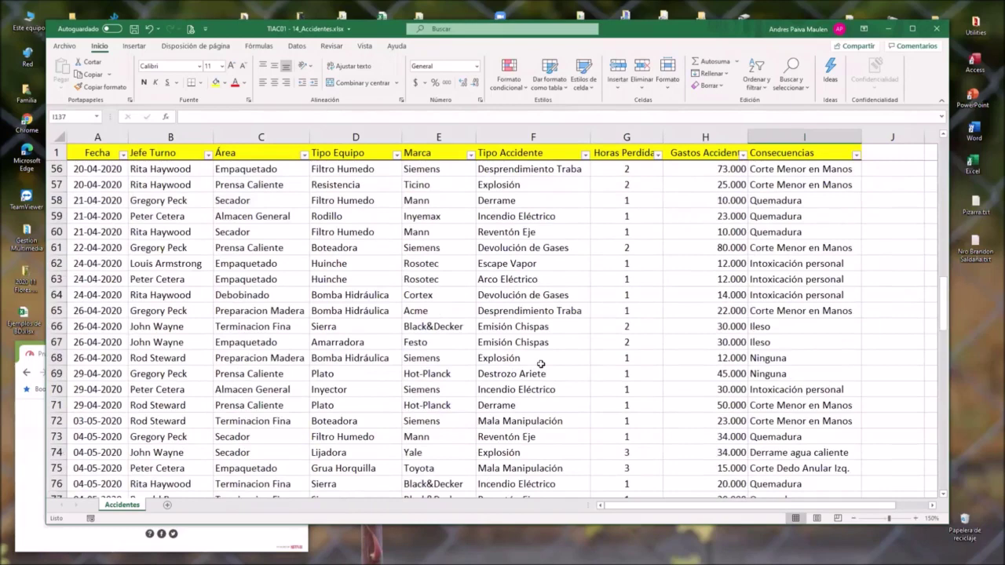
{"action": "scroll", "coordinate": [540, 364], "scroll_direction": "down", "scroll_amount": 10}
{"action": "scroll", "coordinate": [540, 365], "scroll_direction": "down", "scroll_amount": 8}
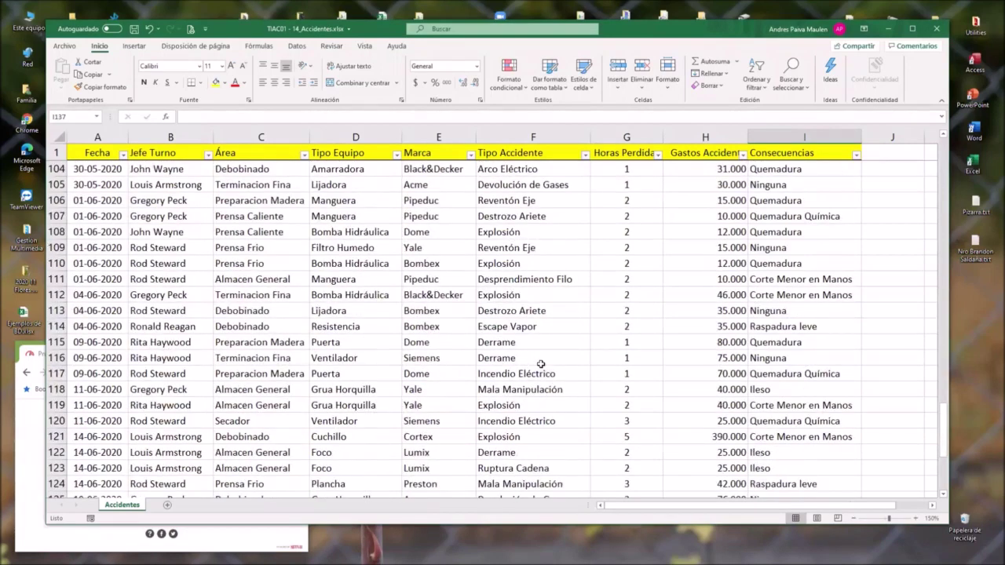
{"action": "scroll", "coordinate": [540, 364], "scroll_direction": "down", "scroll_amount": 7}
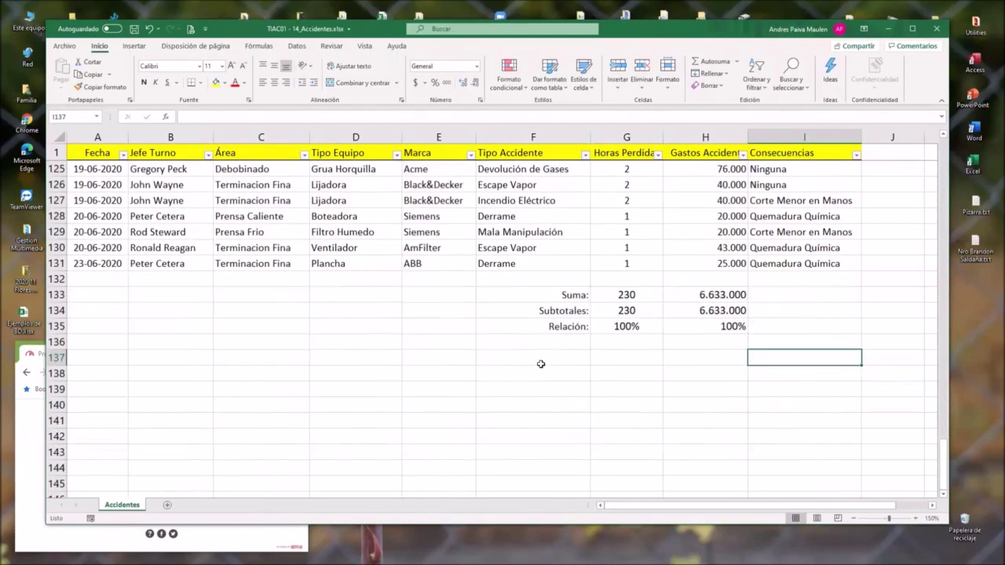
{"action": "scroll", "coordinate": [534, 309], "scroll_direction": "up", "scroll_amount": 1}
{"action": "left_click_drag", "start_coordinate": [804, 310], "coordinate": [218, 311]}
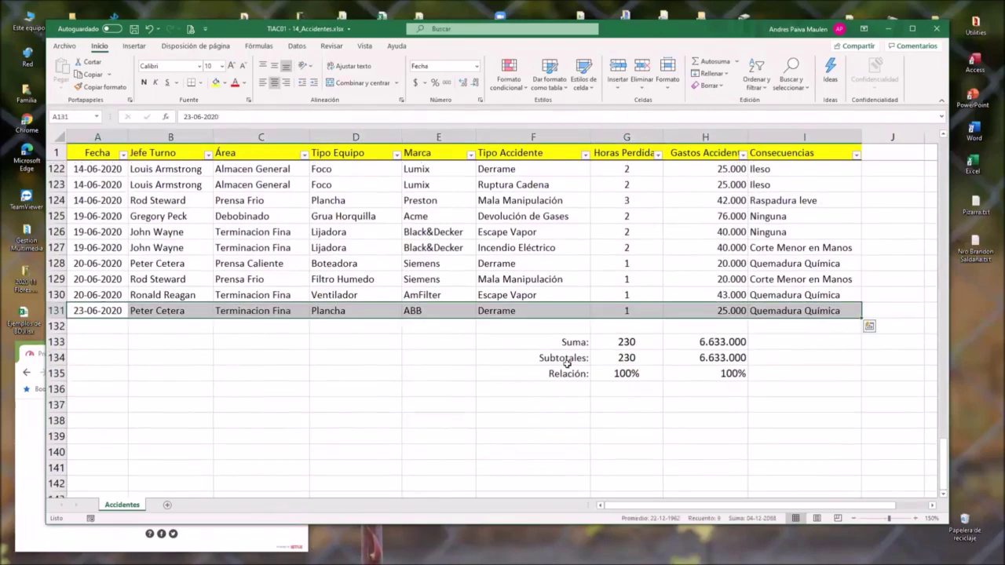
{"action": "left_click_drag", "start_coordinate": [98, 294], "coordinate": [796, 374]}
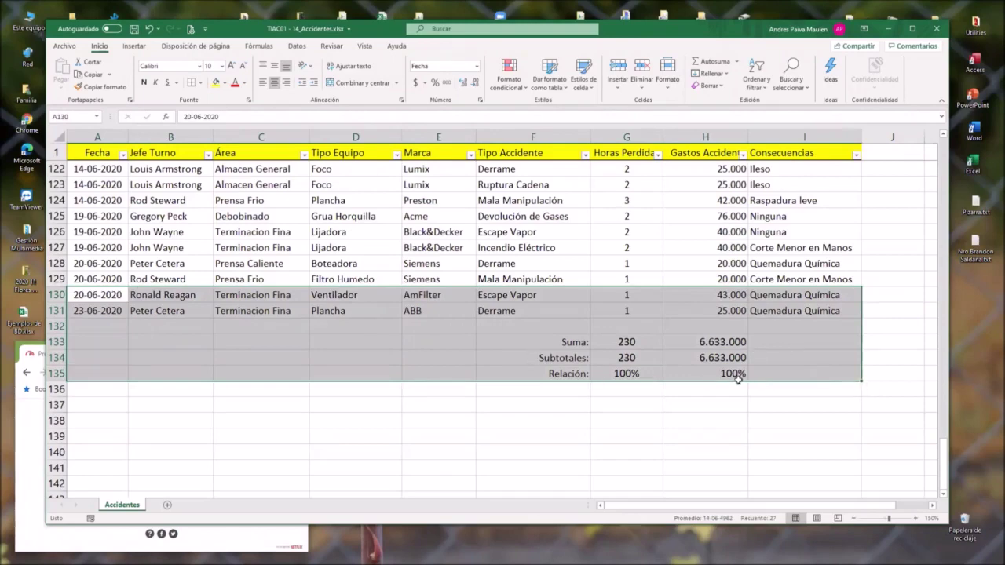
{"action": "left_click_drag", "start_coordinate": [98, 310], "coordinate": [854, 309]}
{"action": "scroll", "coordinate": [494, 187], "scroll_direction": "up", "scroll_amount": 3}
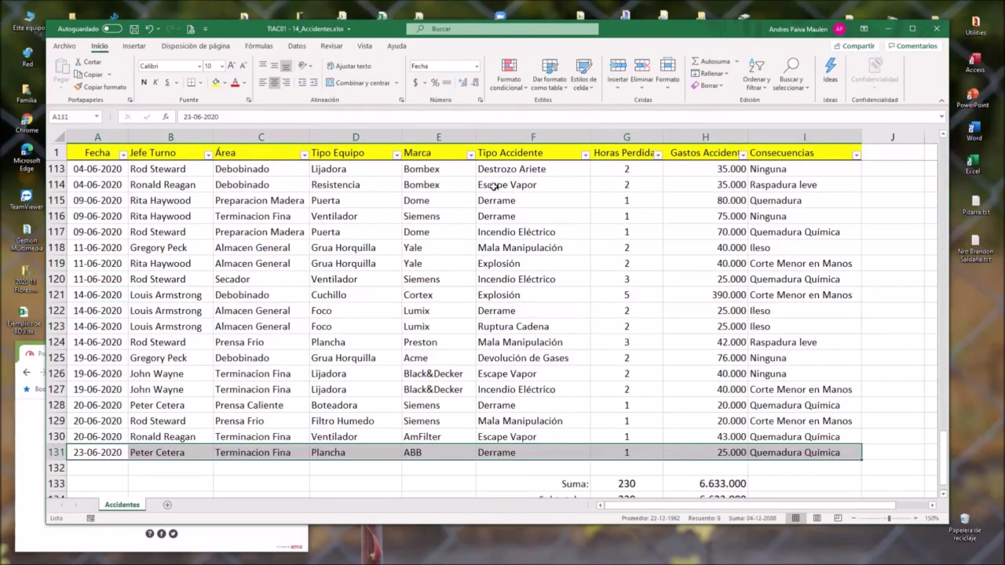
{"action": "scroll", "coordinate": [379, 200], "scroll_direction": "up", "scroll_amount": 9}
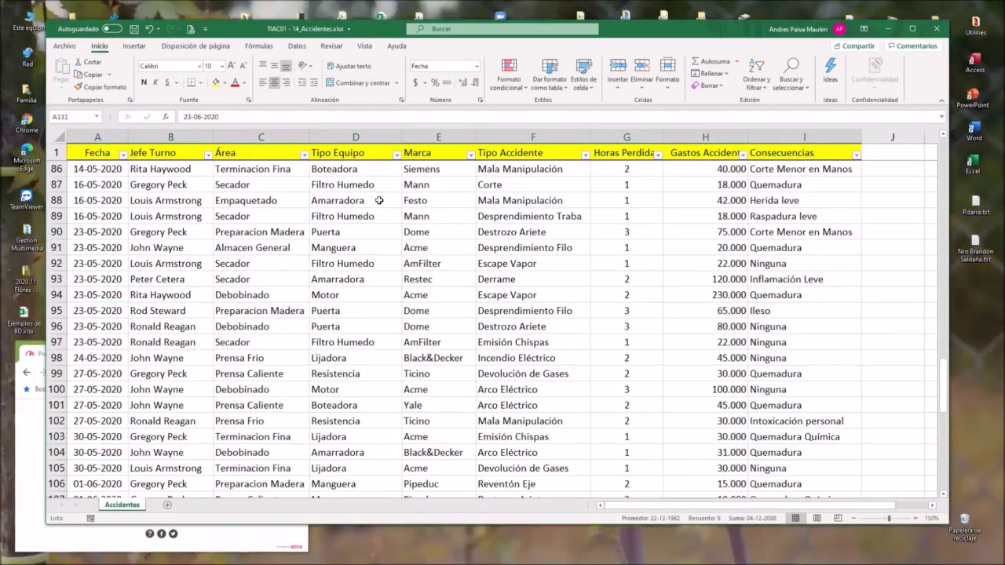
{"action": "left_click", "coordinate": [379, 200]}
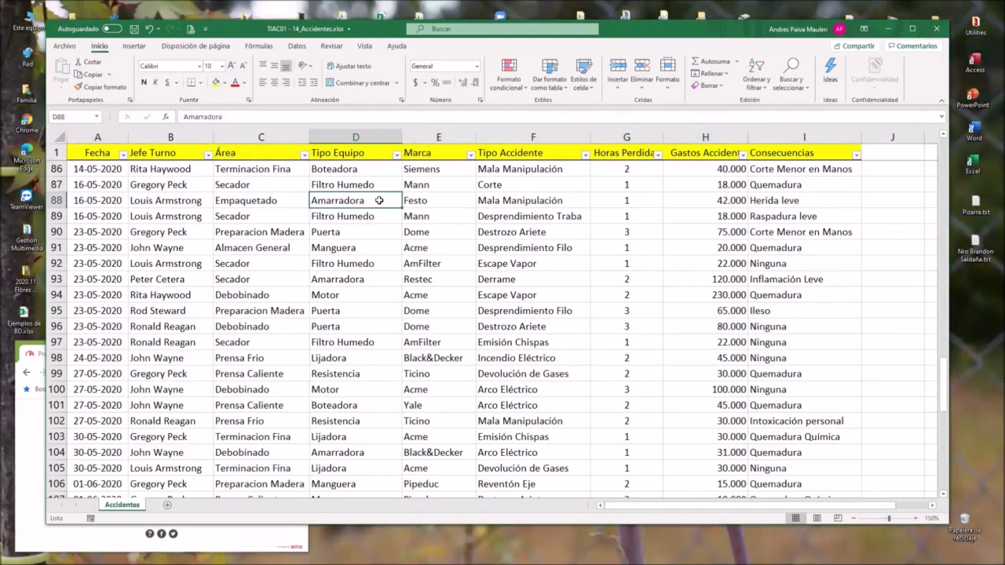
{"action": "key", "text": "ctrl+a"}
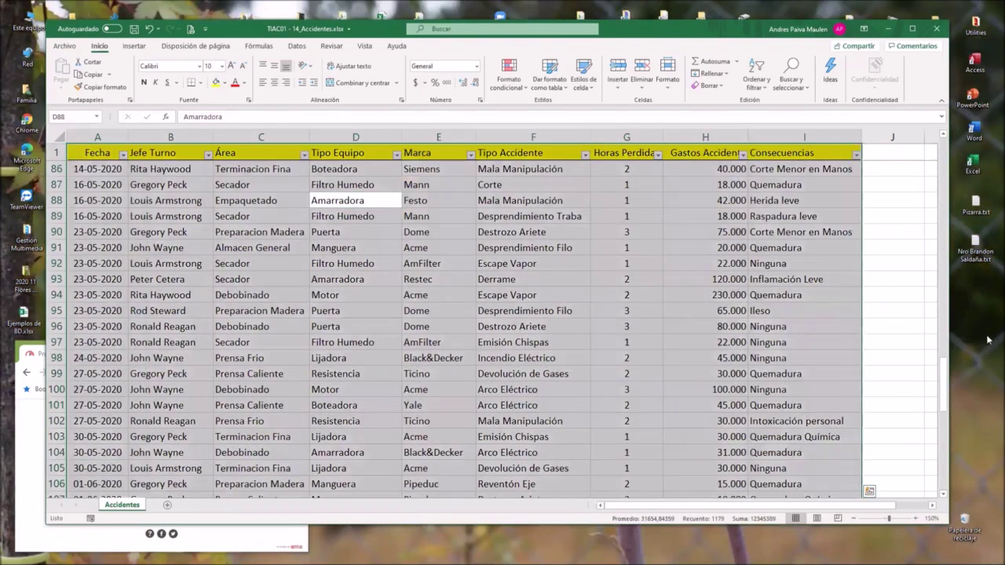
{"action": "left_click_drag", "start_coordinate": [944, 379], "coordinate": [945, 495]}
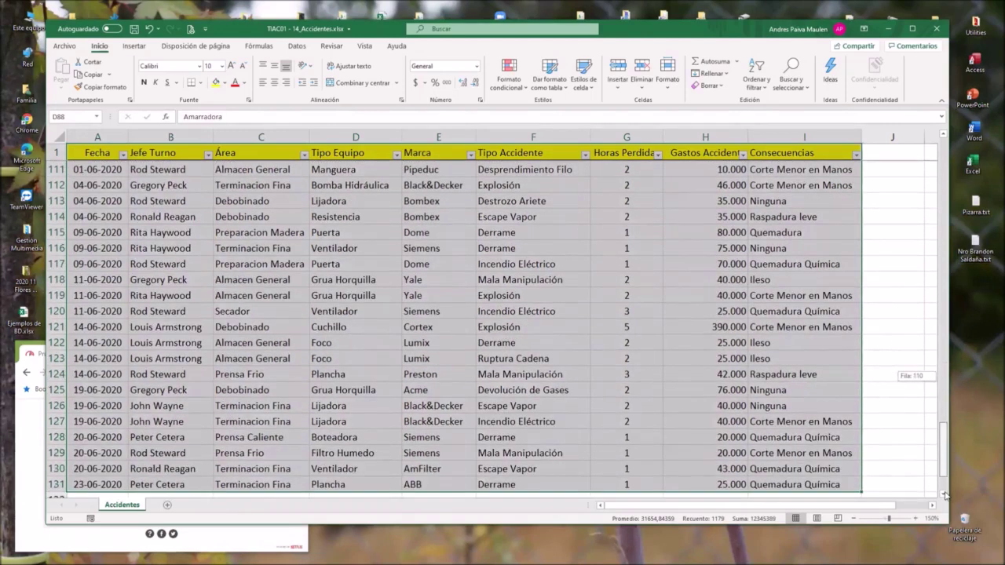
{"action": "scroll", "coordinate": [706, 419], "scroll_direction": "down", "scroll_amount": 3}
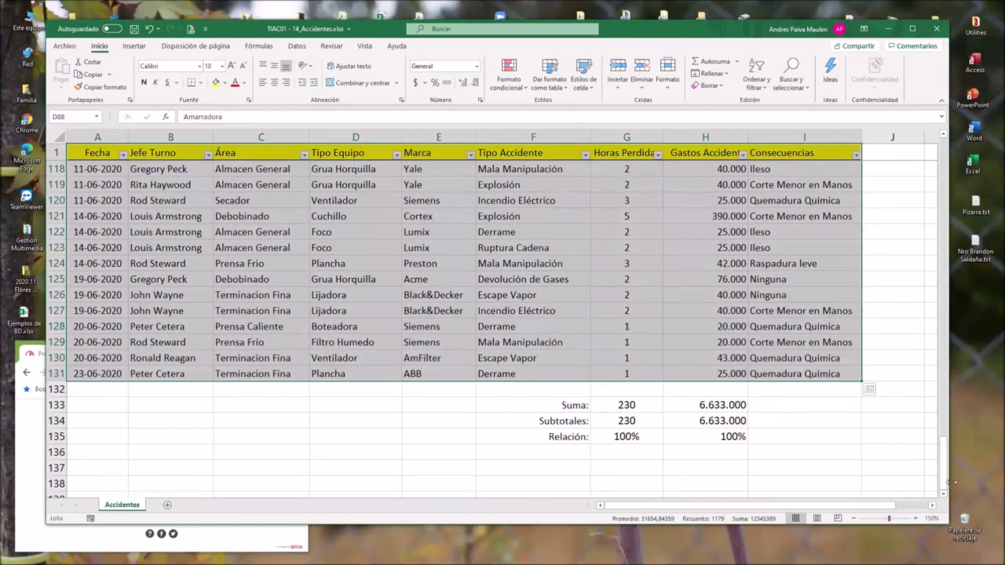
{"action": "left_click_drag", "start_coordinate": [945, 482], "coordinate": [946, 479]}
{"action": "left_click_drag", "start_coordinate": [946, 212], "coordinate": [943, 135]}
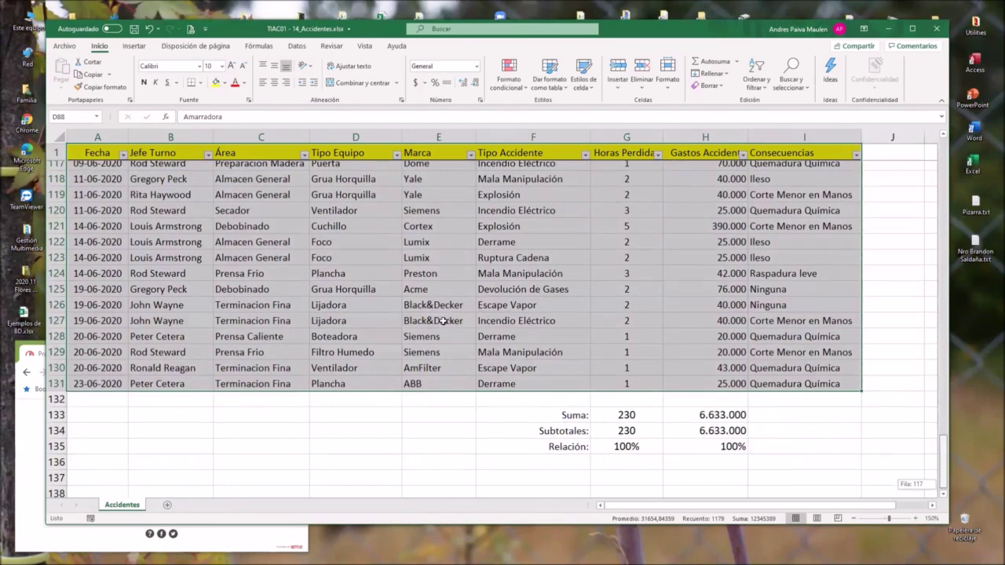
{"action": "scroll", "coordinate": [444, 321], "scroll_direction": "up", "scroll_amount": 20}
{"action": "left_click", "coordinate": [336, 320]}
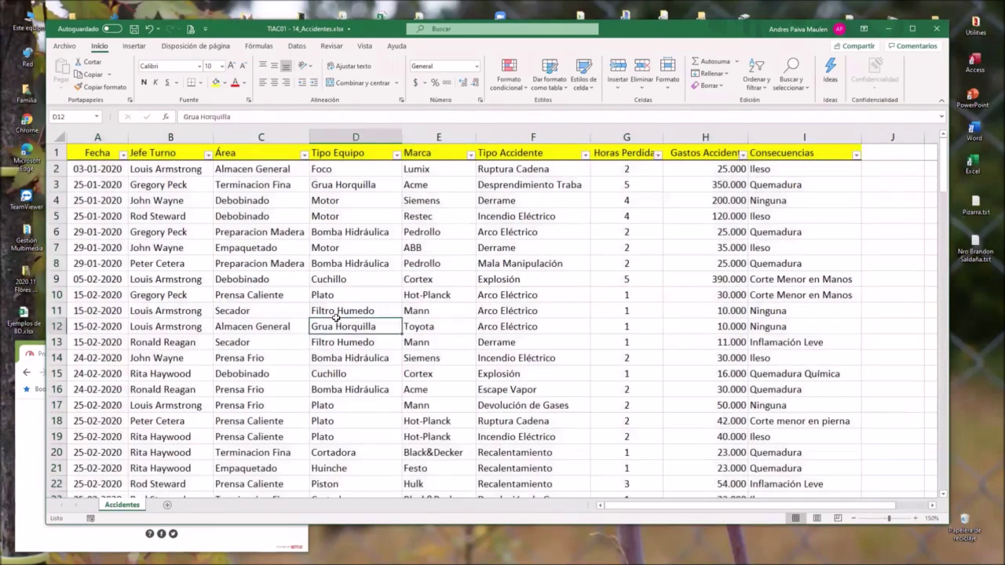
- Select the whole Accidentes table and start a PivotTable from Accidentes!$A$1:$I$131 on a new worksheet
{"action": "key", "text": "ctrl+a"}
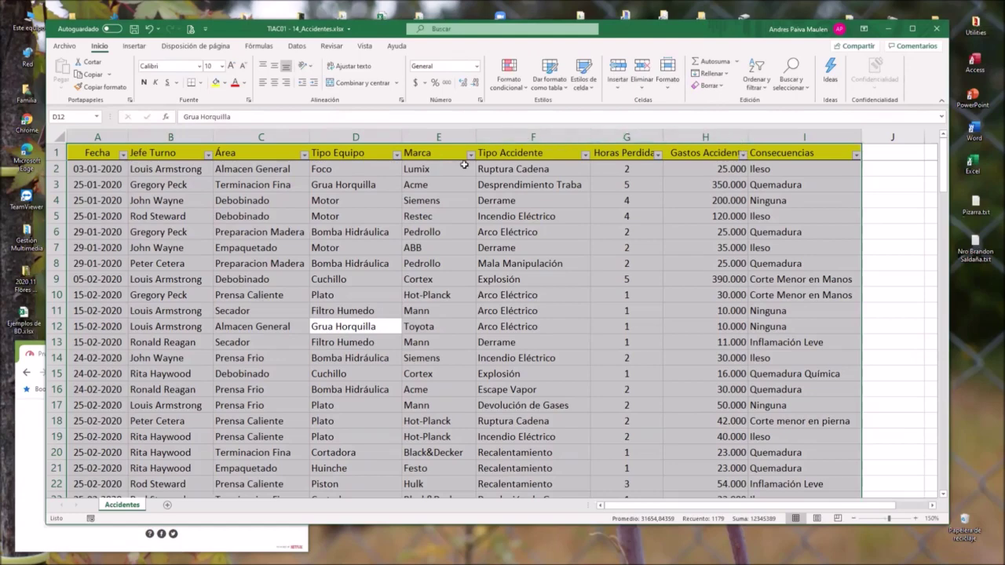
{"action": "left_click", "coordinate": [135, 47]}
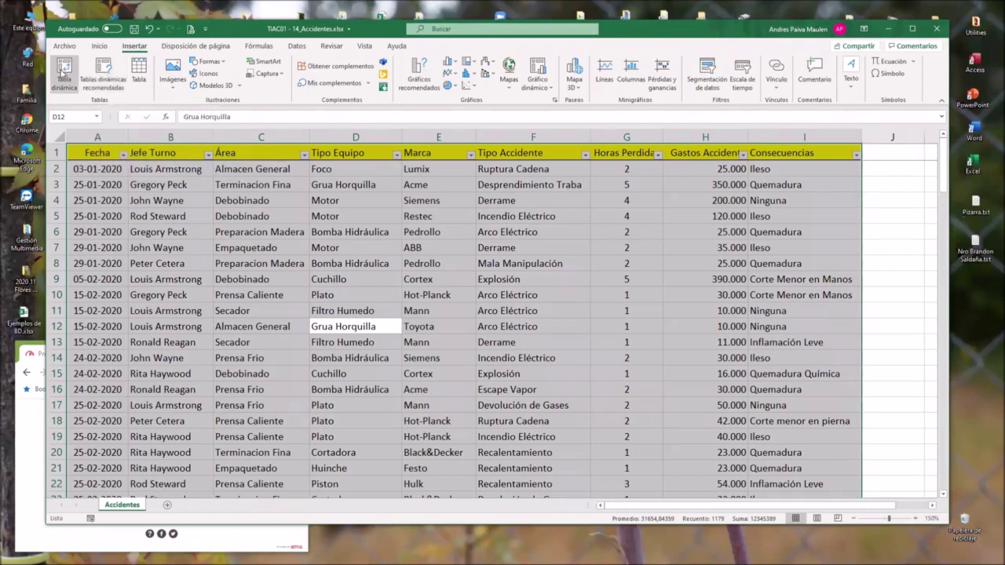
{"action": "left_click", "coordinate": [62, 72]}
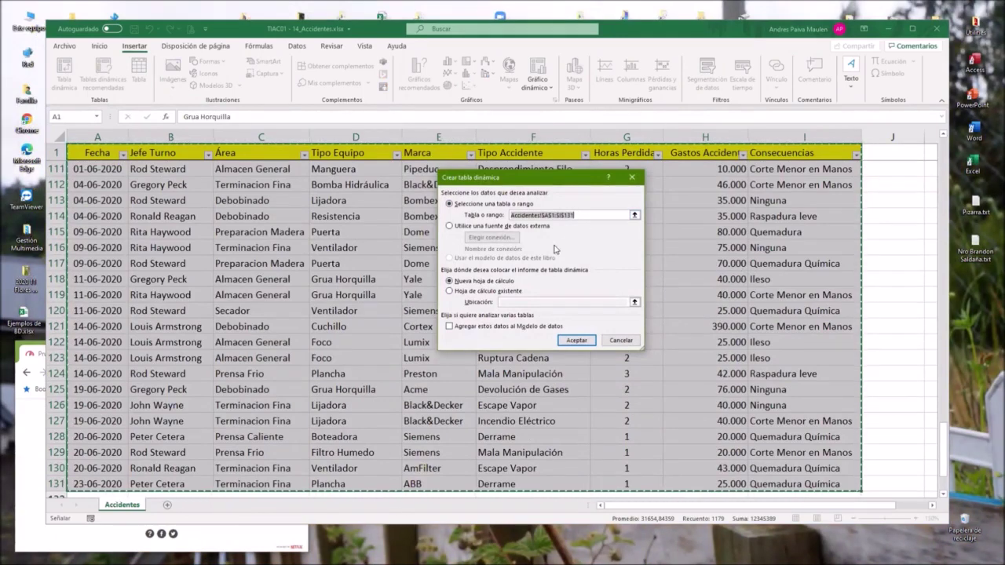
{"action": "left_click", "coordinate": [578, 339]}
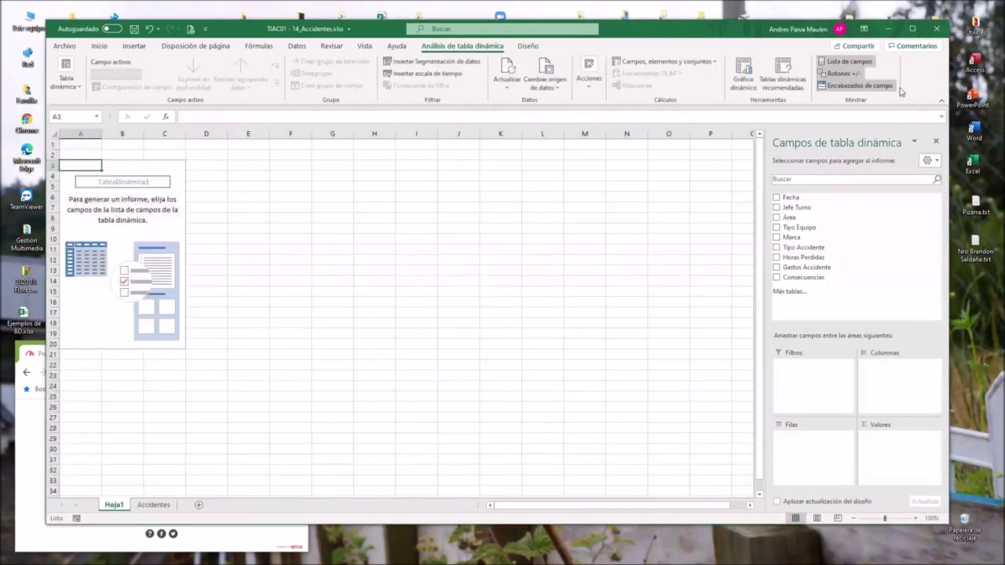
{"action": "left_click", "coordinate": [911, 30]}
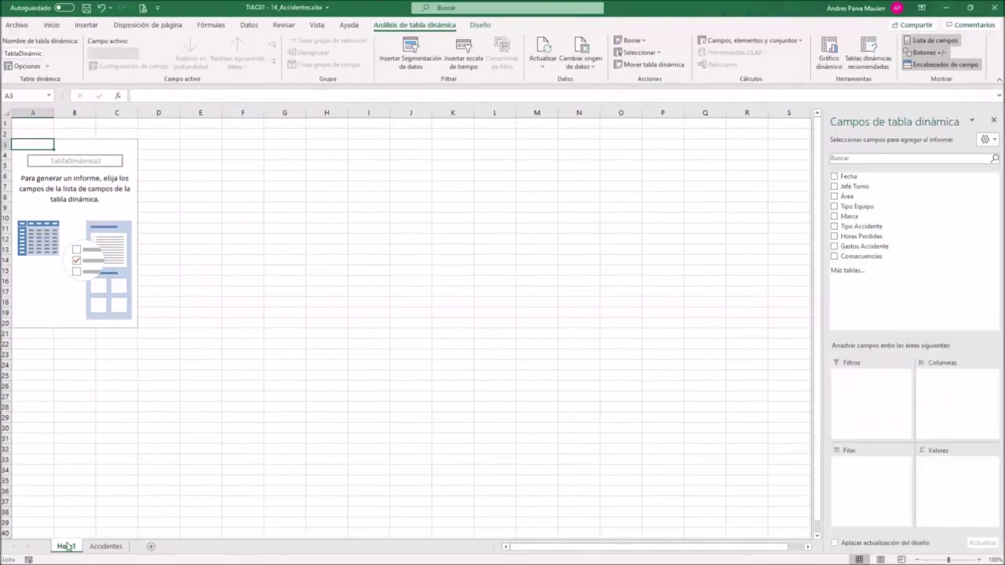
{"action": "left_click_drag", "start_coordinate": [66, 547], "coordinate": [124, 547]}
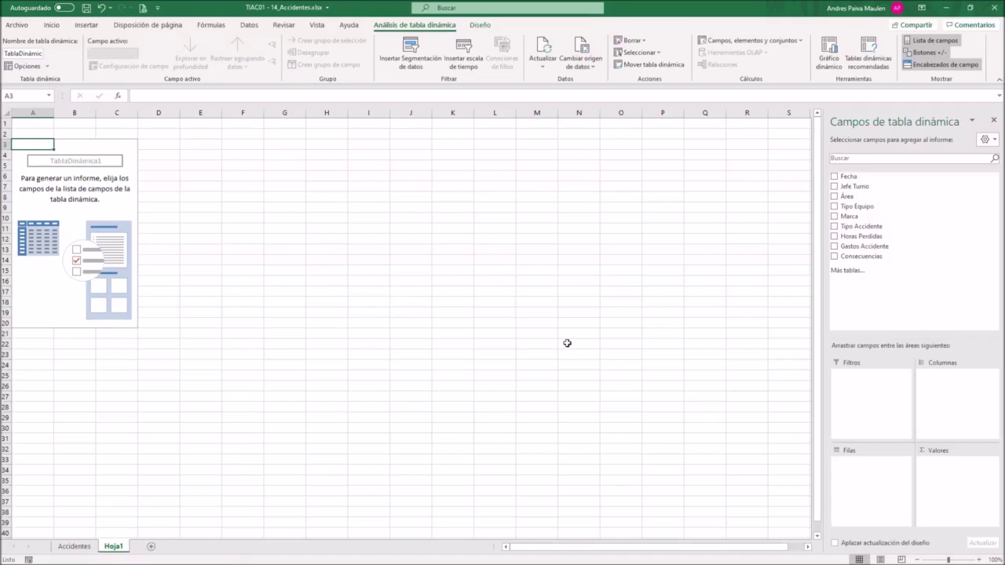
- Move the Hoja1 sheet tab to the right of the Accidentes tab
{"action": "left_click_drag", "start_coordinate": [863, 236], "coordinate": [871, 223]}
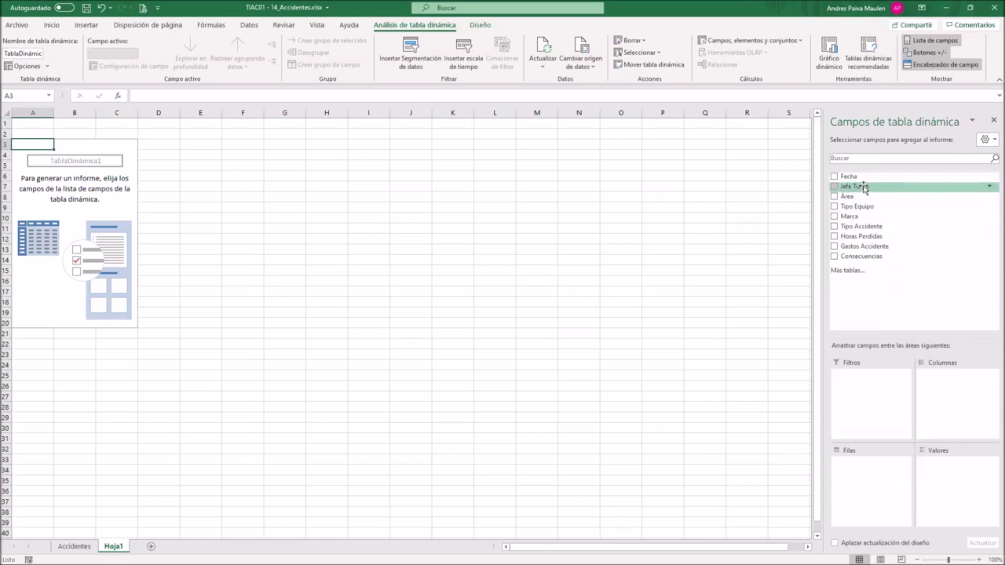
- Add Jefe Turno to the pivot's Filas to list the seven supervisors, then return to Accidentes
{"action": "left_click_drag", "start_coordinate": [864, 189], "coordinate": [878, 481]}
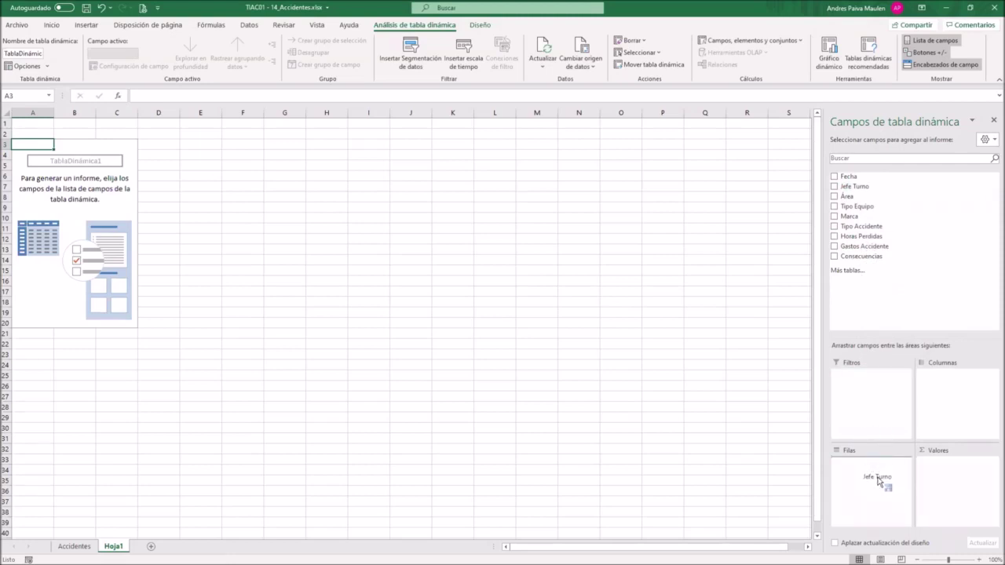
{"action": "left_click_drag", "start_coordinate": [877, 480], "coordinate": [878, 481]}
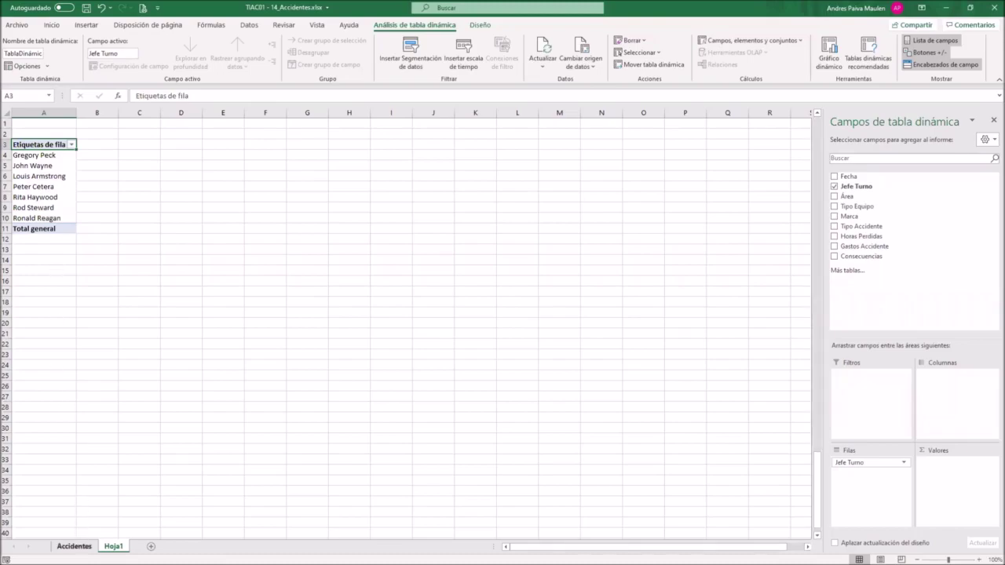
{"action": "key", "text": "ctrl+Page_Up"}
{"action": "left_click", "coordinate": [117, 225]}
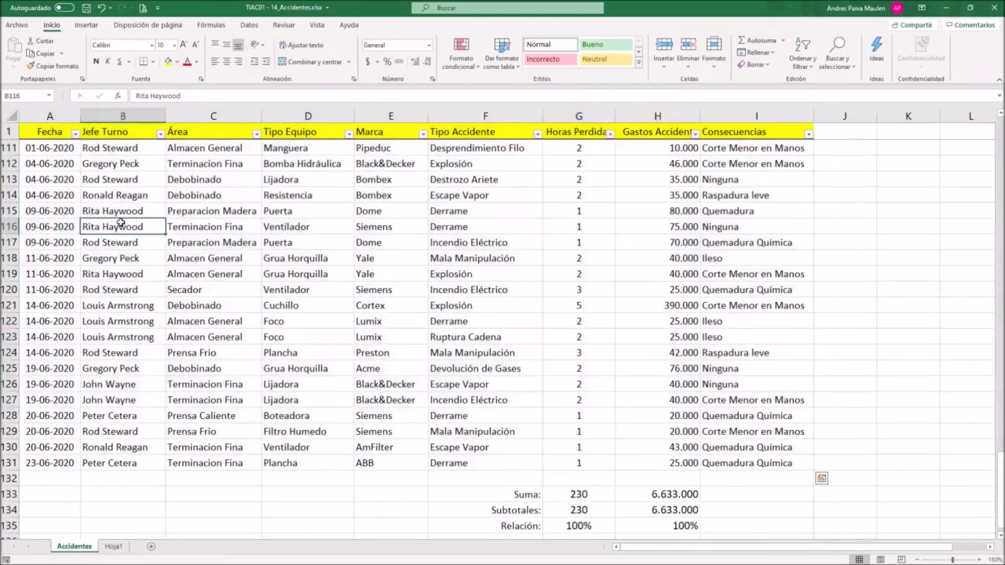
- Review several Jefe Turno records in column B of Accidentes, then return to Hoja1's pivot
{"action": "scroll", "coordinate": [120, 224], "scroll_direction": "up", "scroll_amount": 6}
{"action": "scroll", "coordinate": [120, 224], "scroll_direction": "up", "scroll_amount": 15}
{"action": "scroll", "coordinate": [120, 224], "scroll_direction": "up", "scroll_amount": 2}
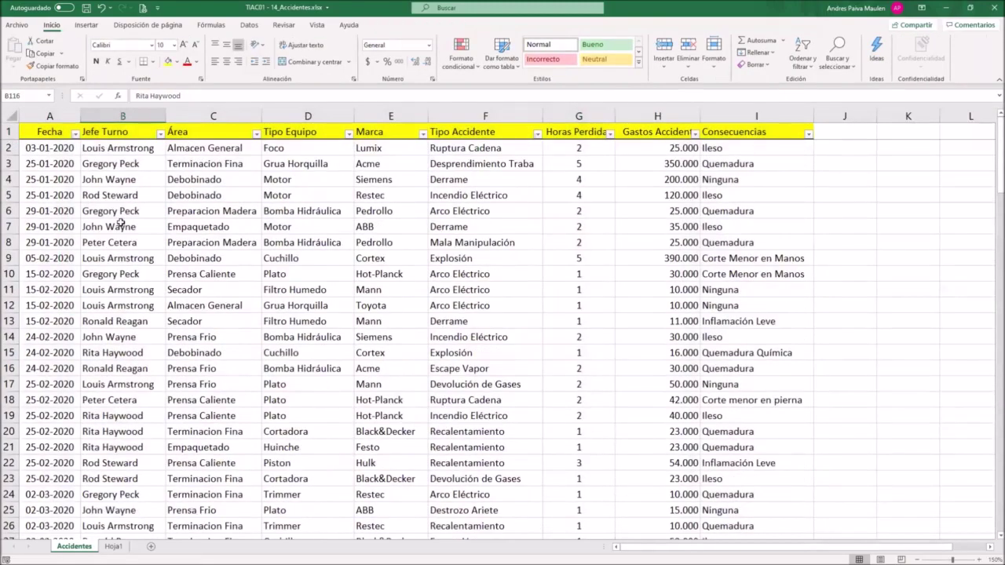
{"action": "left_click", "coordinate": [120, 162]}
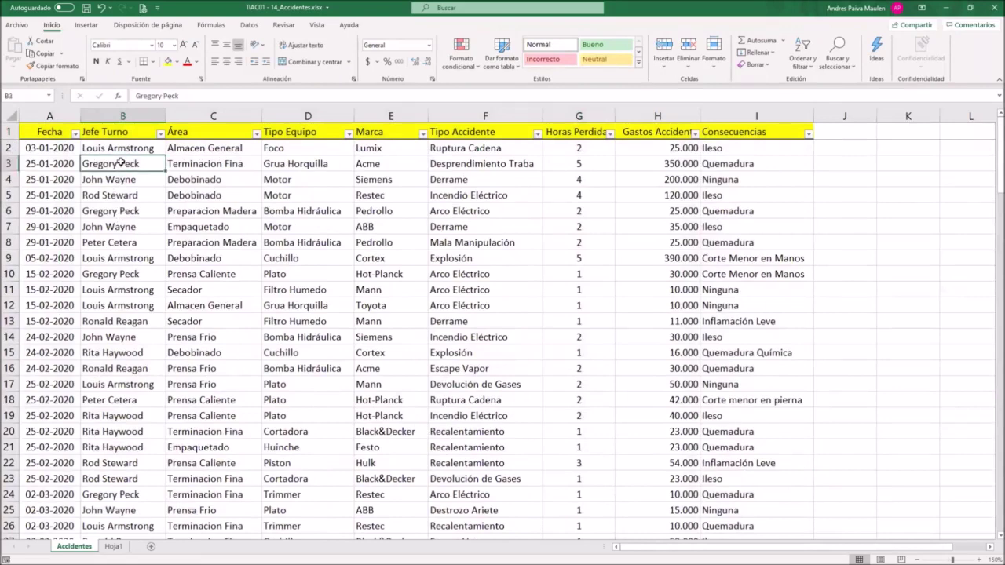
{"action": "left_click", "coordinate": [118, 208]}
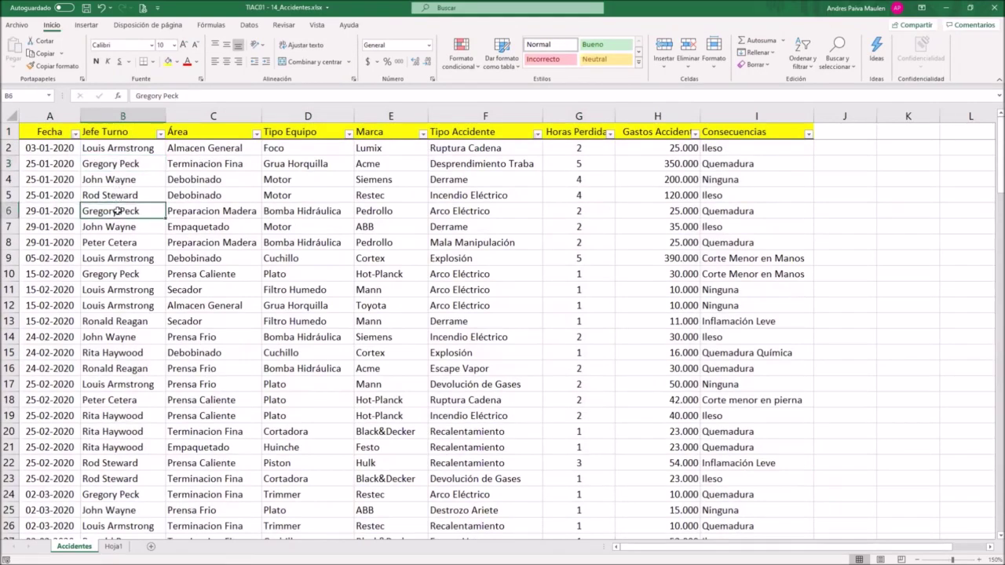
{"action": "left_click", "coordinate": [116, 274]}
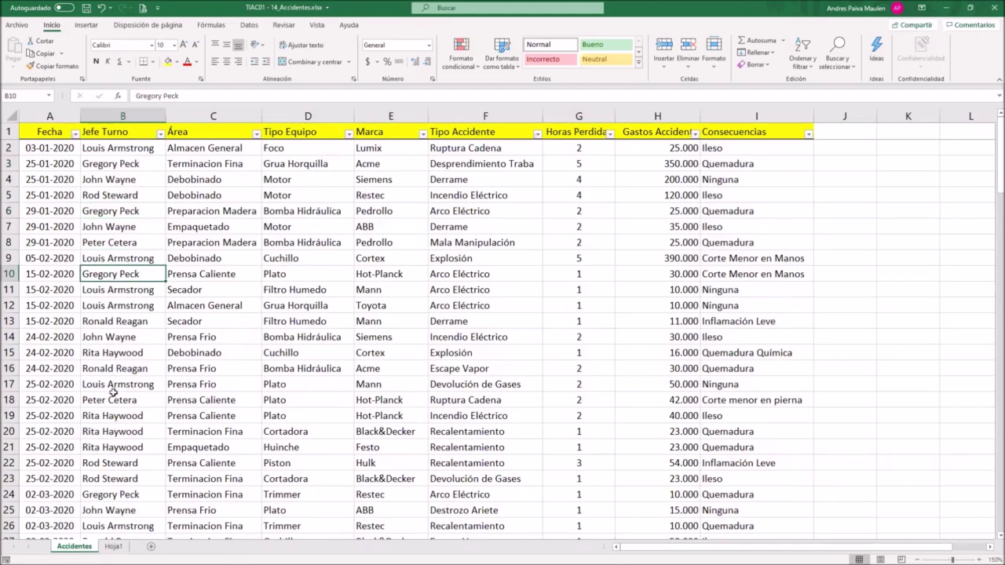
{"action": "left_click", "coordinate": [124, 490]}
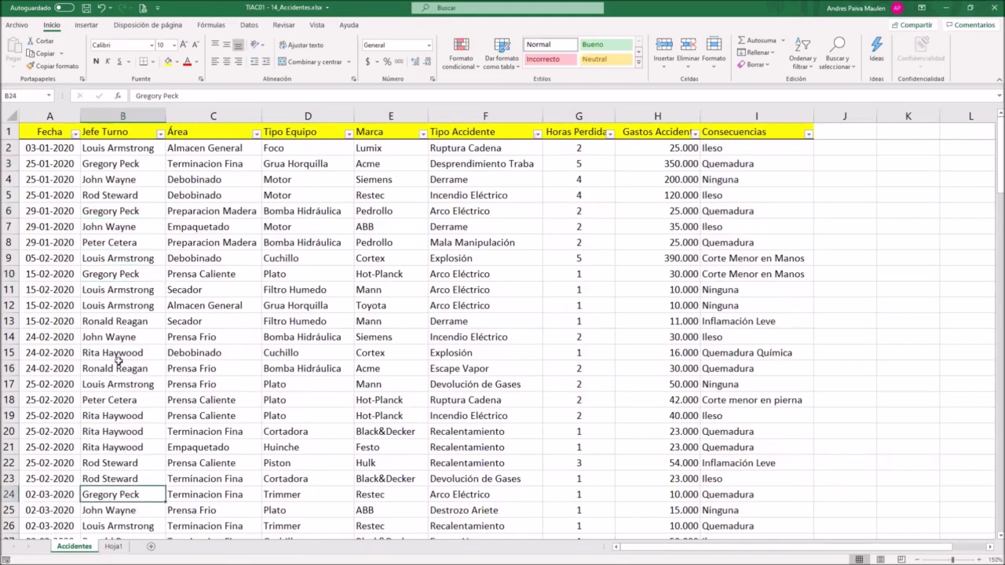
{"action": "left_click", "coordinate": [116, 149]}
{"action": "left_click", "coordinate": [112, 257]}
{"action": "left_click", "coordinate": [114, 290]}
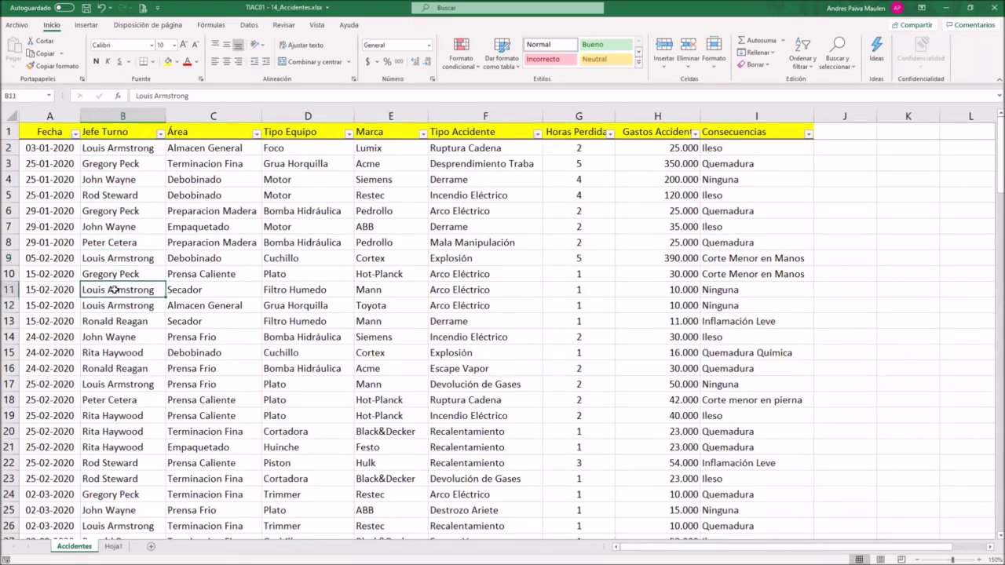
{"action": "left_click", "coordinate": [114, 545]}
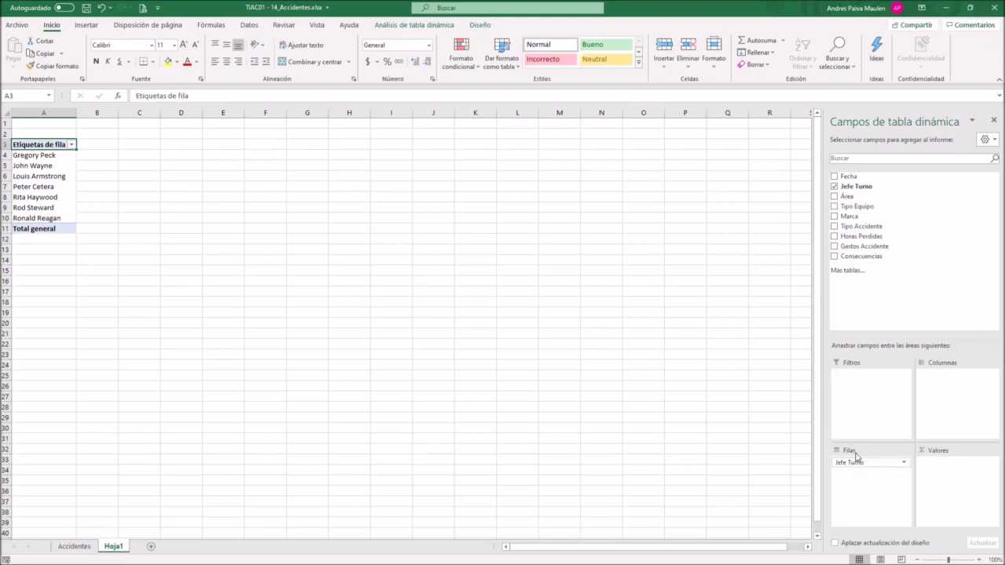
- Move Jefe Turno from Filas to Columnas, then remove it so TablaDinámica1 is empty
{"action": "left_click_drag", "start_coordinate": [857, 463], "coordinate": [954, 391]}
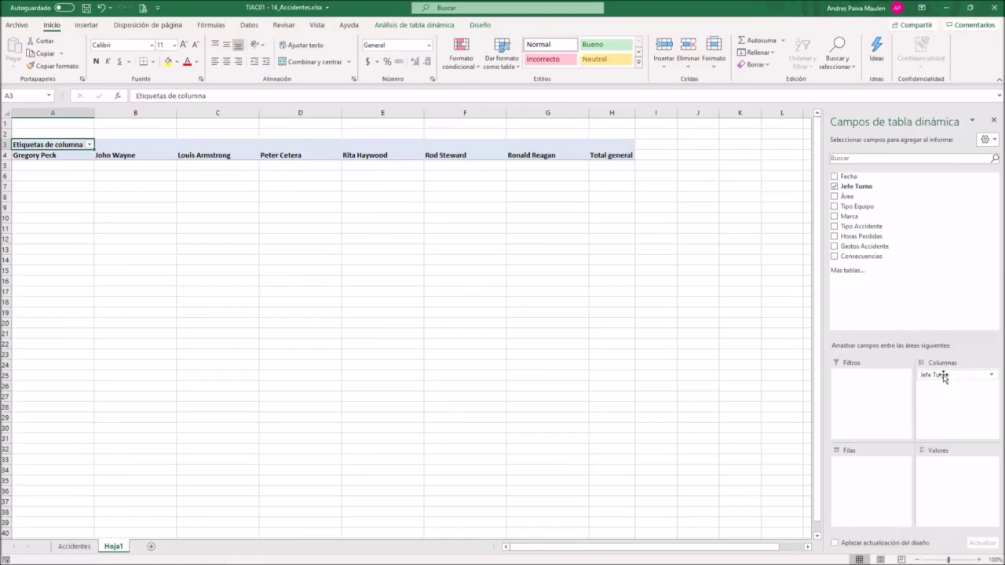
{"action": "left_click", "coordinate": [944, 376]}
{"action": "left_click_drag", "start_coordinate": [944, 376], "coordinate": [942, 216]}
{"action": "left_click_drag", "start_coordinate": [941, 215], "coordinate": [915, 208]}
{"action": "left_click_drag", "start_coordinate": [915, 207], "coordinate": [915, 204]}
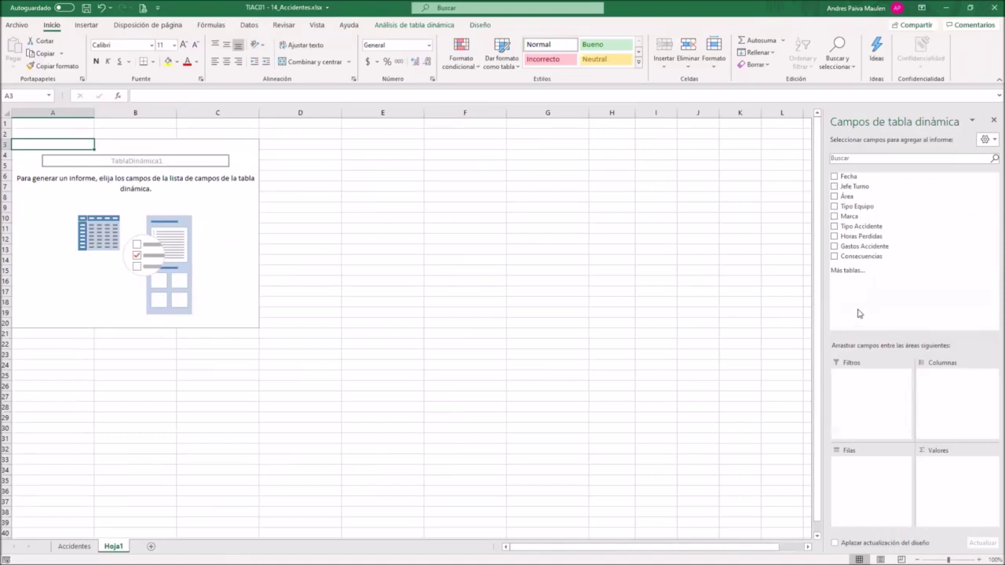
- Try Área in Filas, then Columnas, remove it, and put Marca in Filas instead
{"action": "left_click_drag", "start_coordinate": [846, 196], "coordinate": [855, 503]}
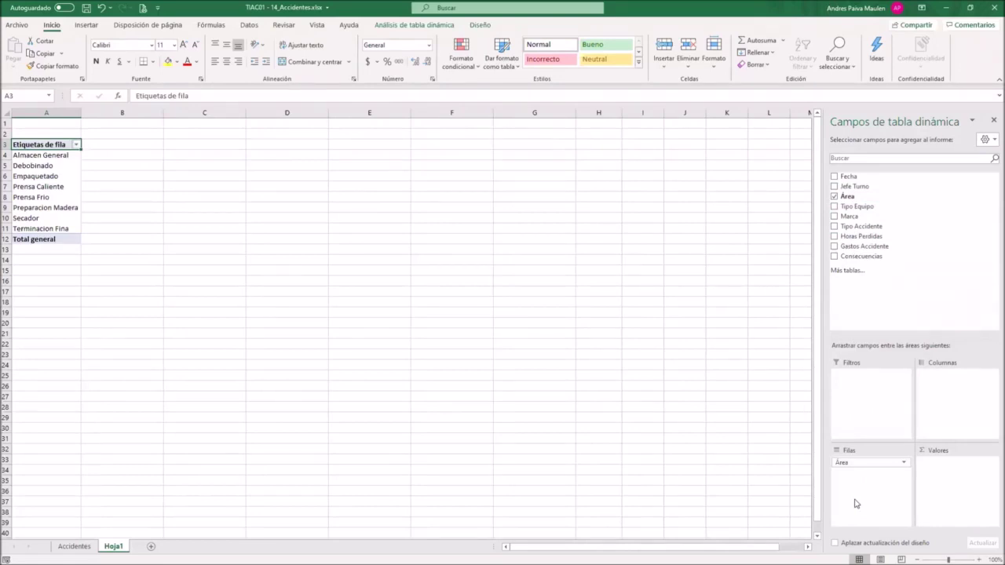
{"action": "left_click_drag", "start_coordinate": [852, 463], "coordinate": [944, 406]}
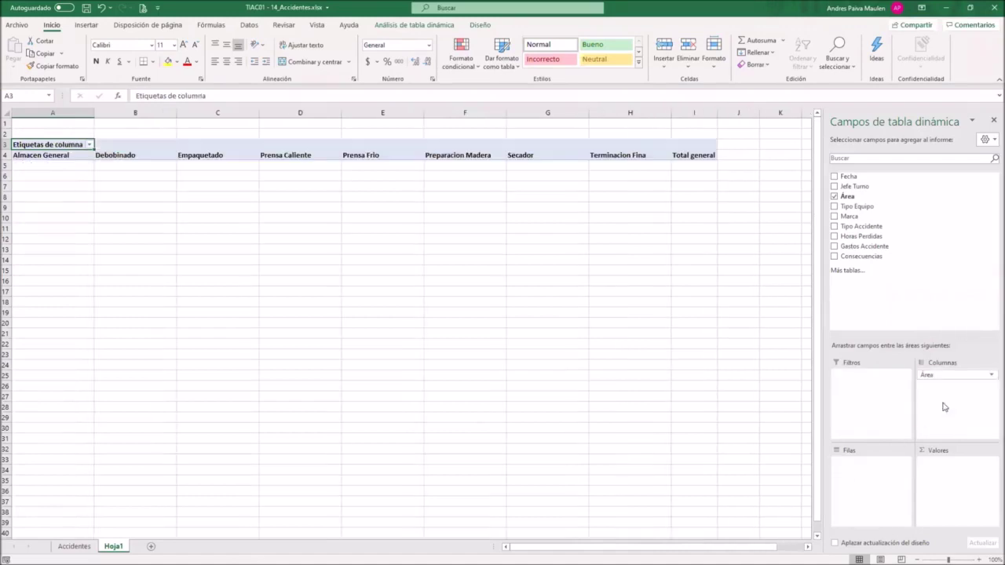
{"action": "left_click_drag", "start_coordinate": [944, 375], "coordinate": [938, 188]}
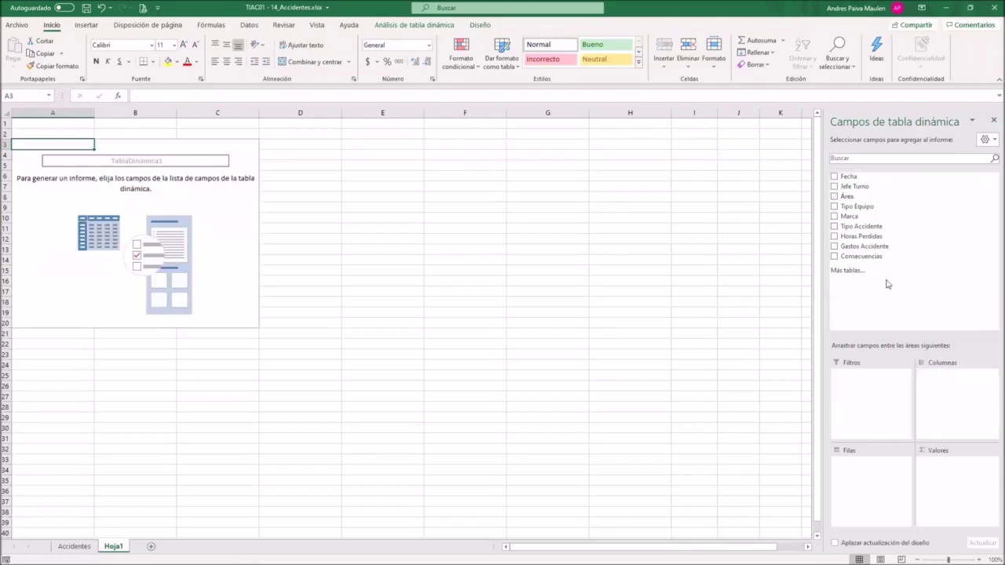
{"action": "left_click_drag", "start_coordinate": [852, 216], "coordinate": [854, 483]}
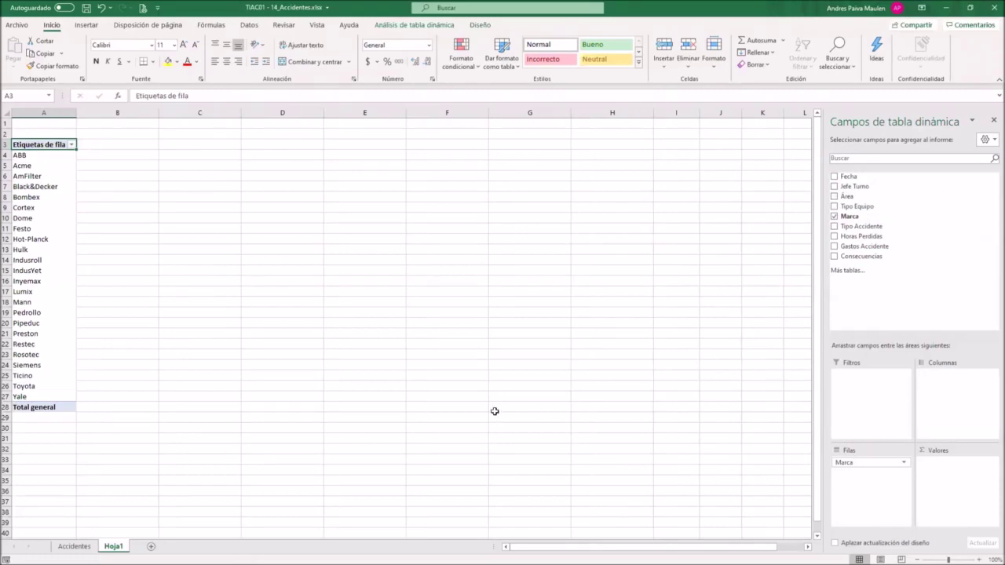
{"action": "left_click", "coordinate": [263, 332]}
{"action": "left_click_drag", "start_coordinate": [34, 156], "coordinate": [31, 396]}
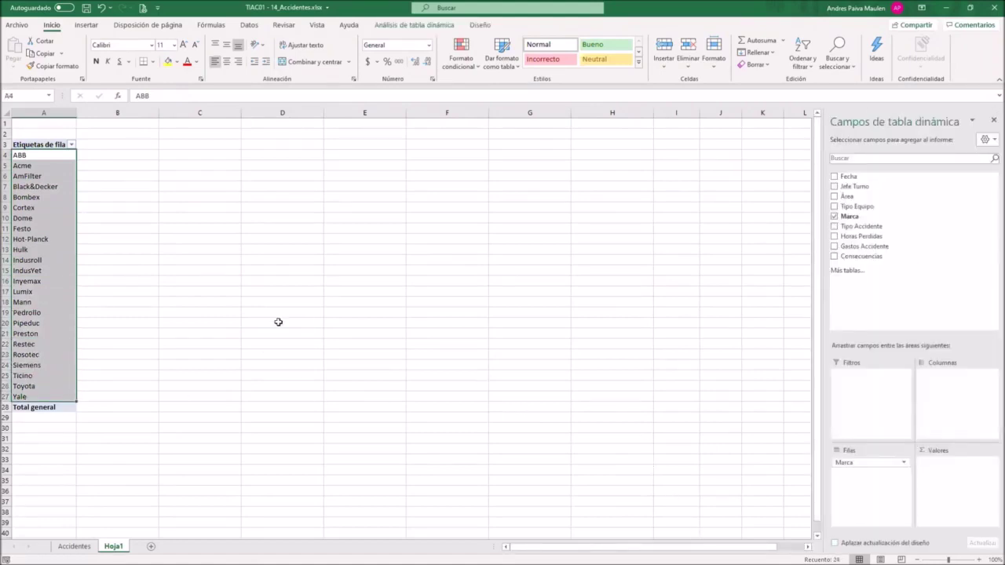
{"action": "left_click", "coordinate": [23, 240]}
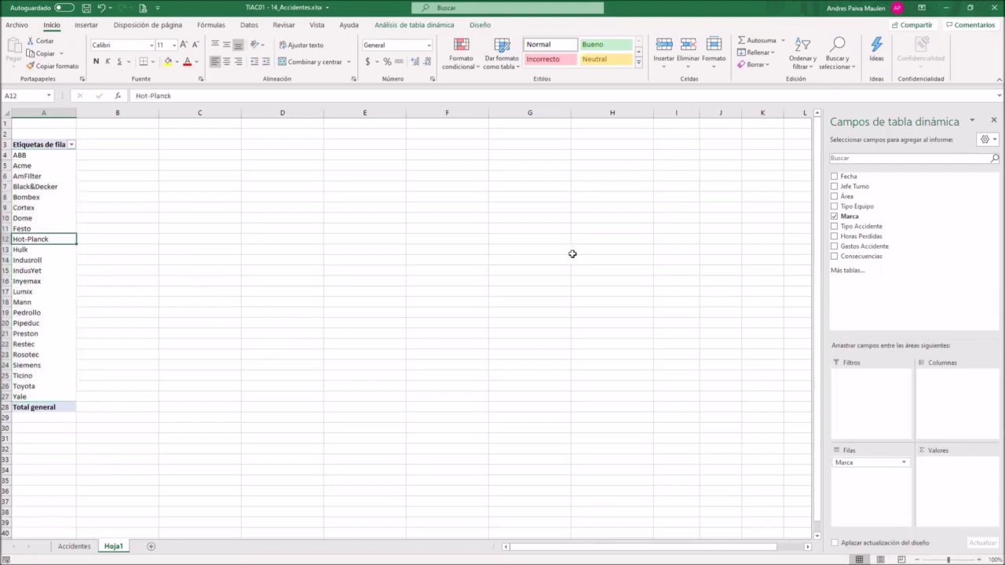
{"action": "left_click_drag", "start_coordinate": [858, 463], "coordinate": [957, 395]}
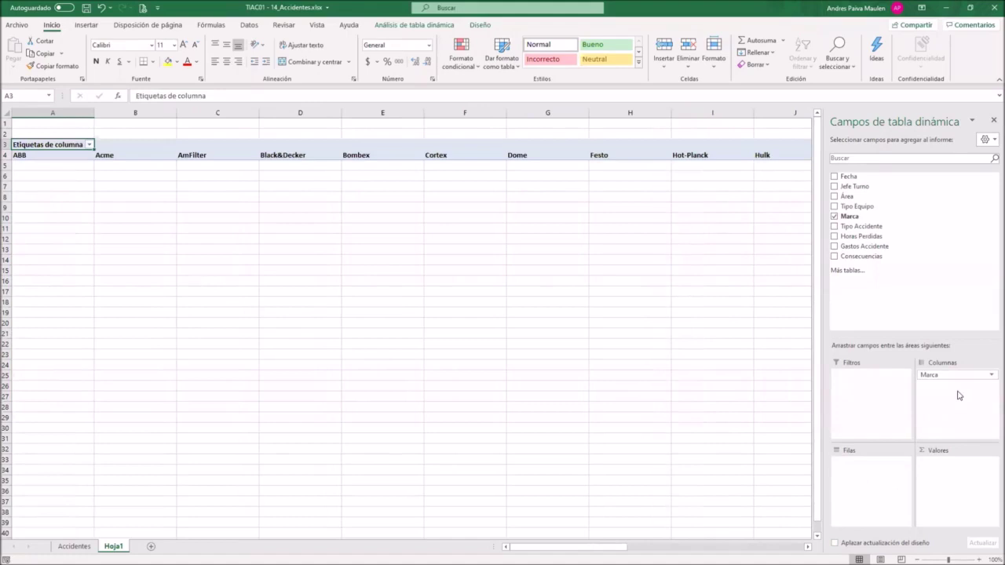
{"action": "left_click_drag", "start_coordinate": [623, 547], "coordinate": [809, 548]}
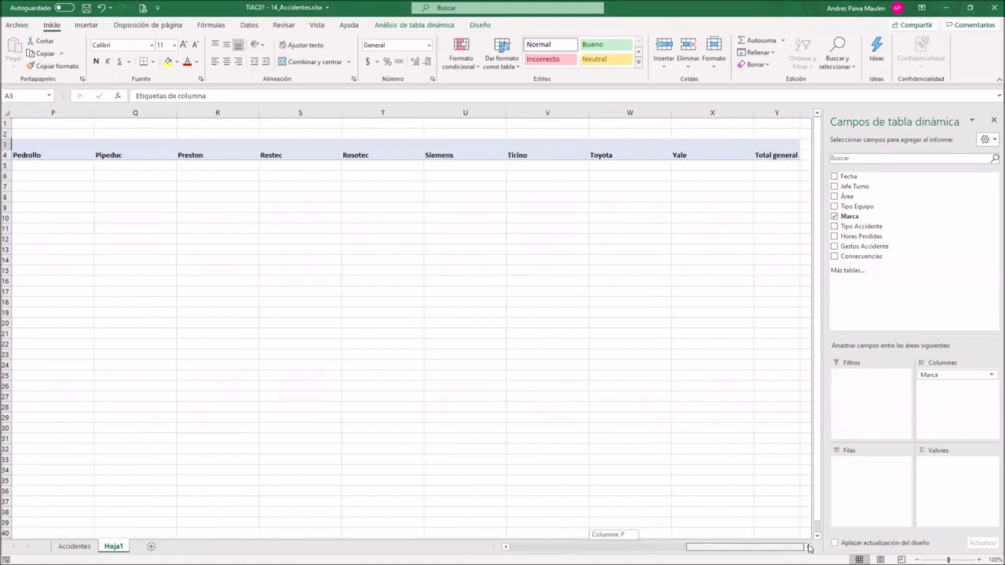
{"action": "left_click_drag", "start_coordinate": [808, 548], "coordinate": [627, 548]}
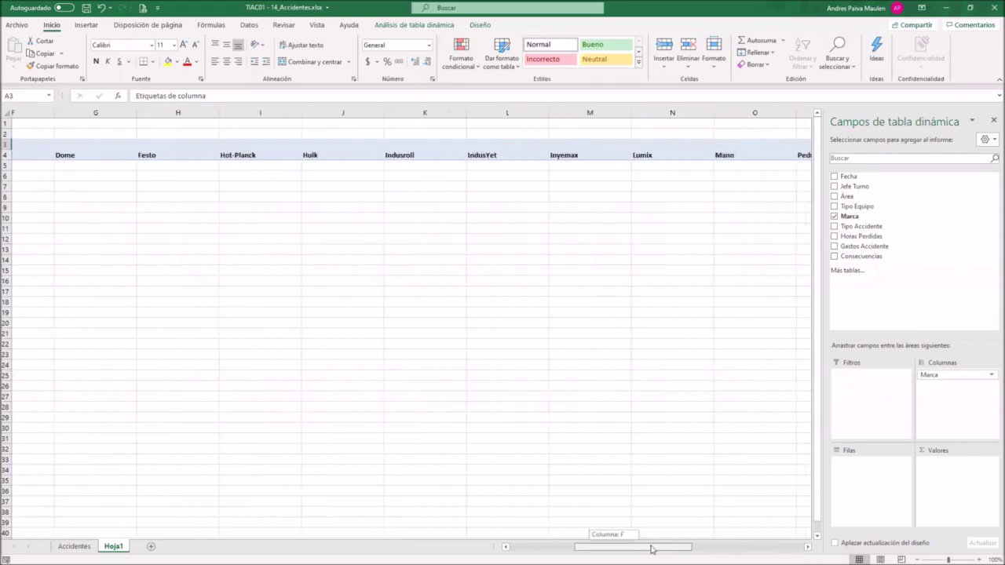
{"action": "left_click_drag", "start_coordinate": [956, 375], "coordinate": [853, 500]}
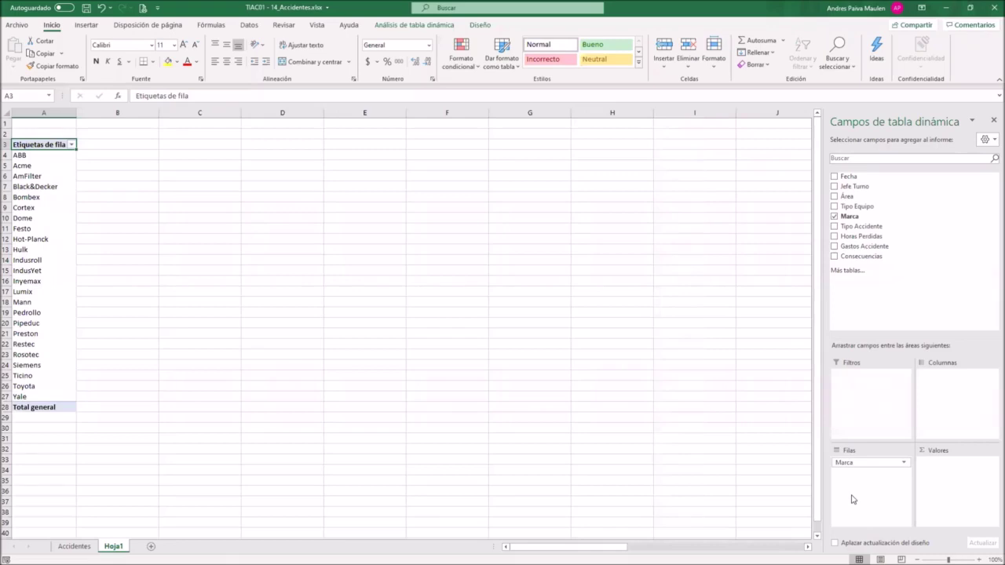
{"action": "left_click_drag", "start_coordinate": [861, 463], "coordinate": [919, 210]}
{"action": "left_click_drag", "start_coordinate": [919, 210], "coordinate": [848, 500]}
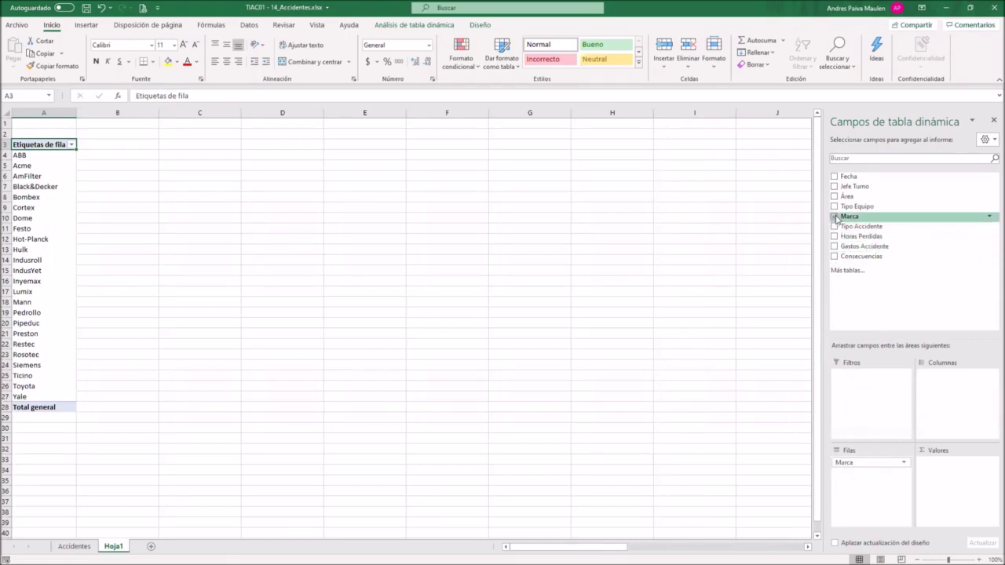
{"action": "left_click", "coordinate": [834, 217]}
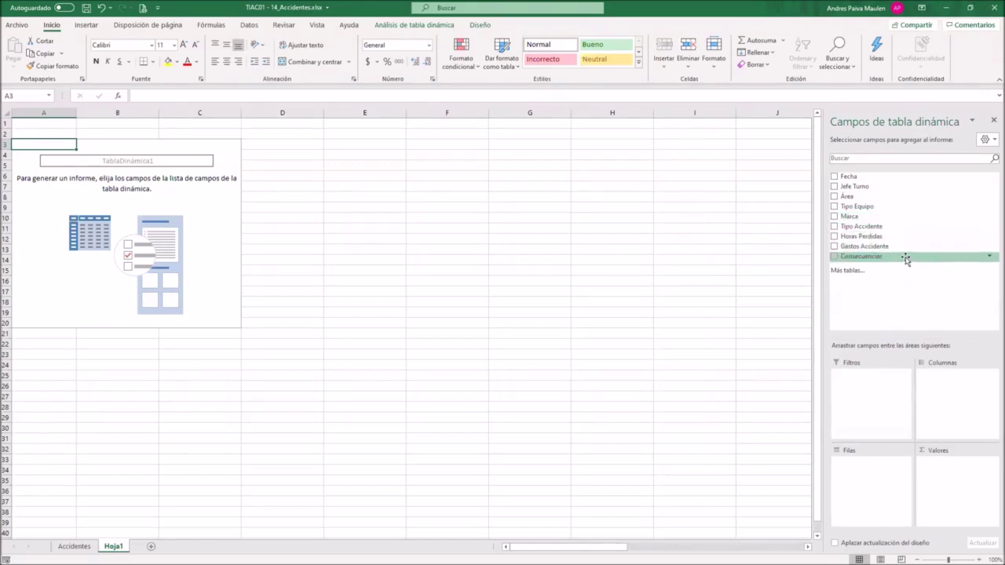
{"action": "left_click_drag", "start_coordinate": [907, 259], "coordinate": [871, 479]}
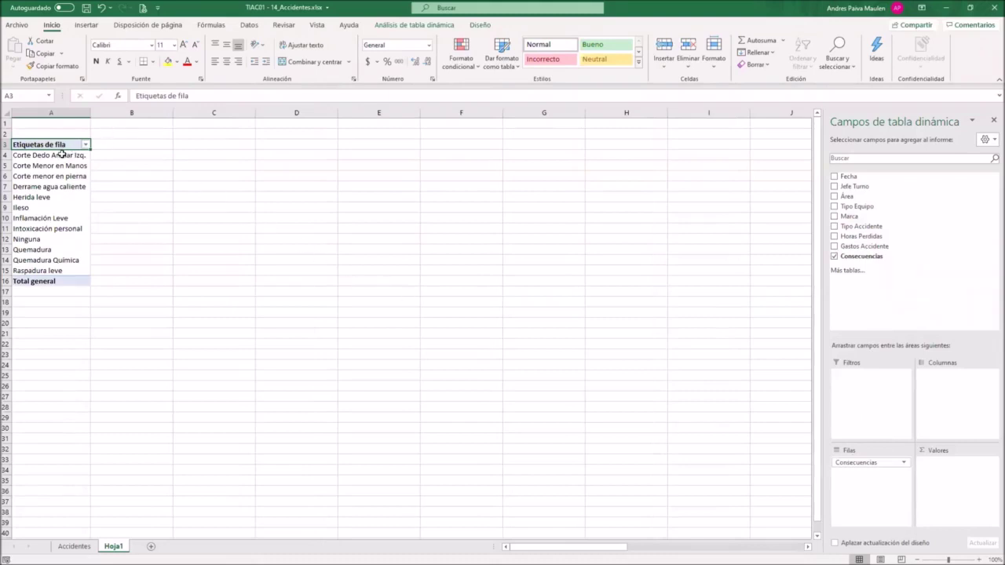
{"action": "left_click", "coordinate": [33, 198]}
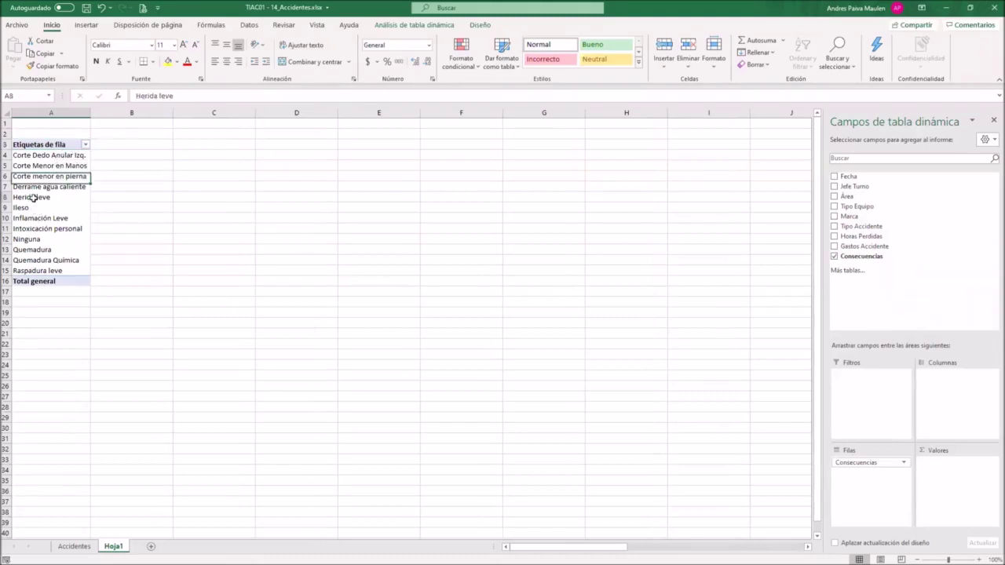
{"action": "left_click", "coordinate": [34, 208]}
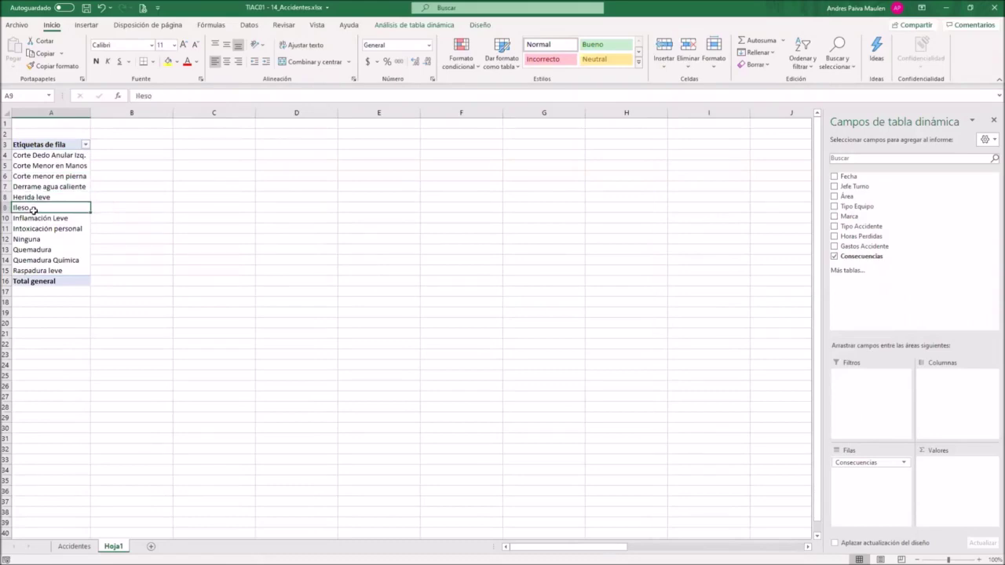
{"action": "left_click", "coordinate": [74, 545]}
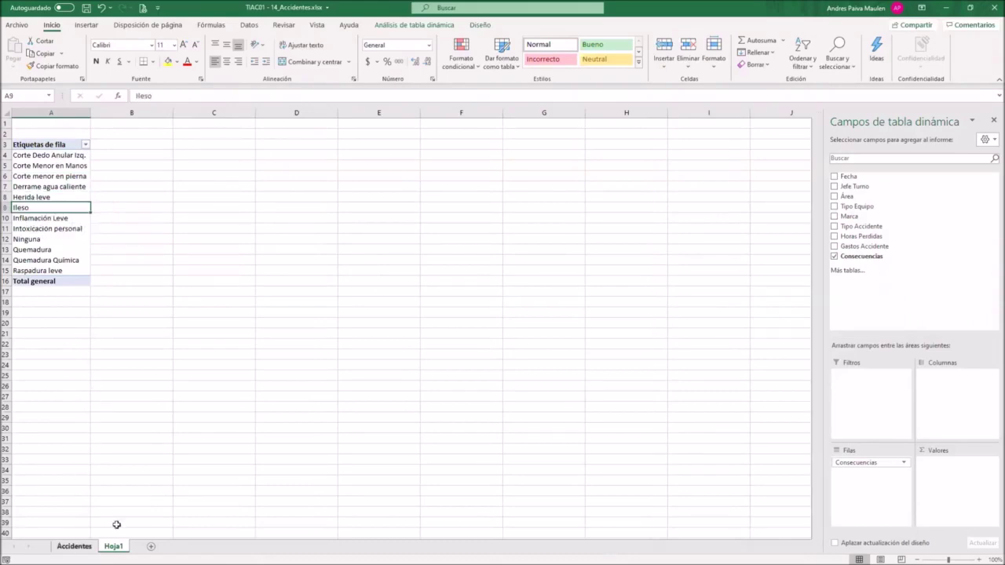
{"action": "left_click", "coordinate": [716, 150]}
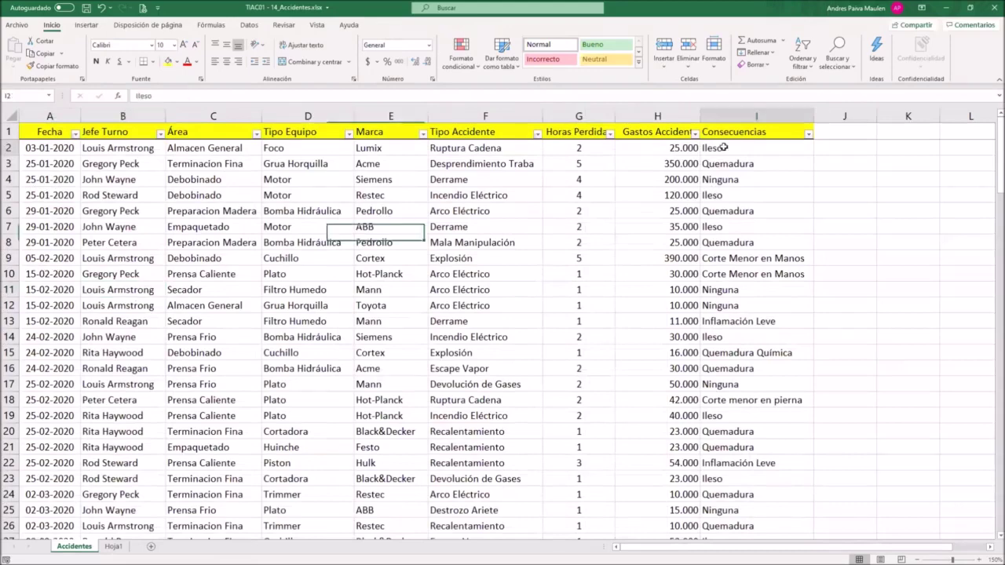
{"action": "left_click", "coordinate": [719, 191]}
{"action": "left_click", "coordinate": [719, 230]}
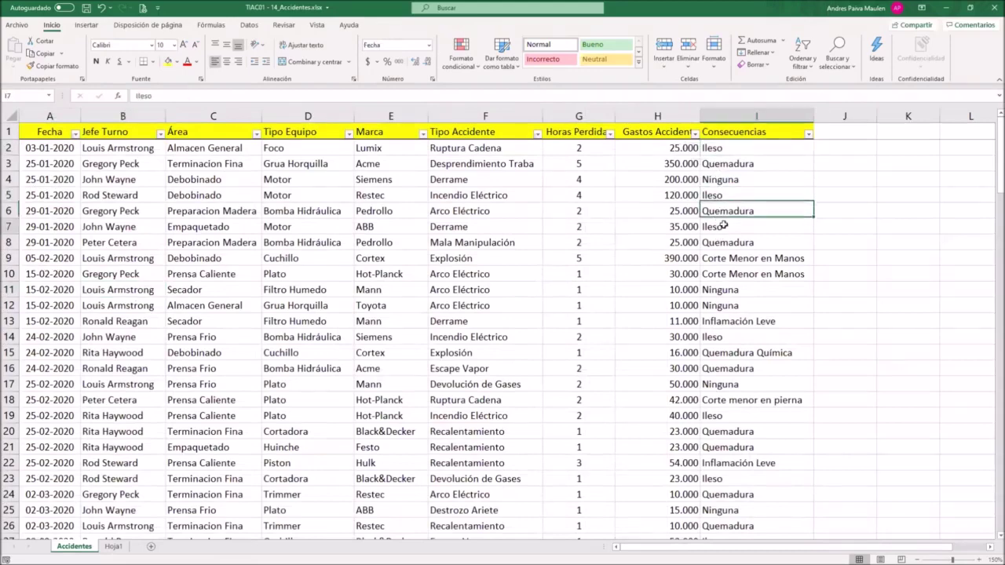
{"action": "left_click", "coordinate": [745, 337]}
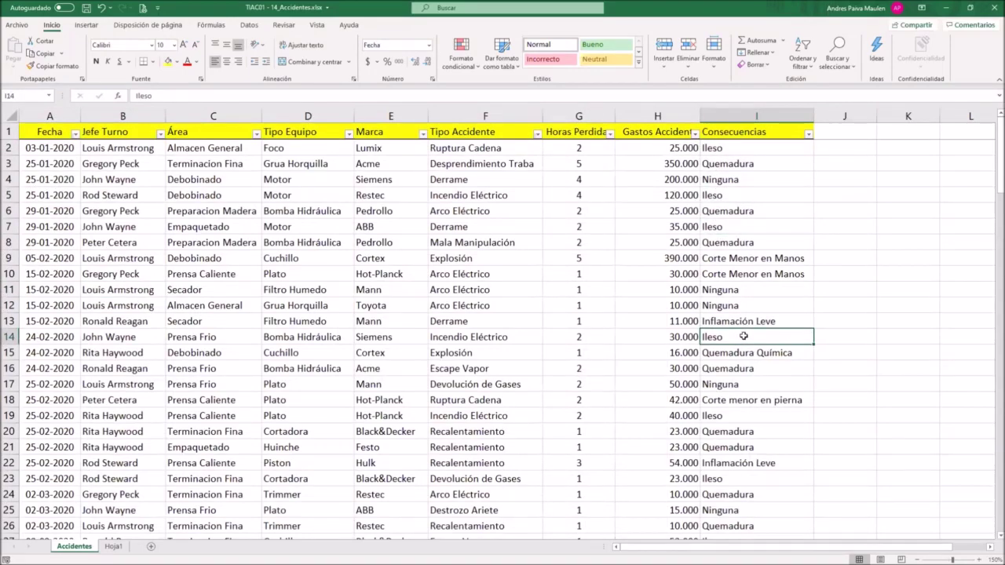
{"action": "left_click", "coordinate": [114, 545]}
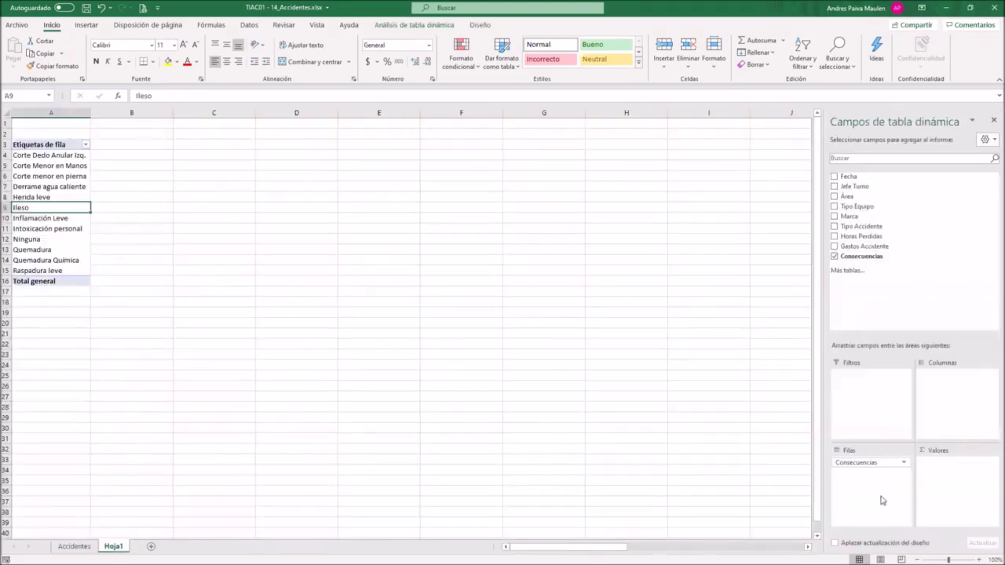
{"action": "left_click_drag", "start_coordinate": [864, 462], "coordinate": [952, 406]}
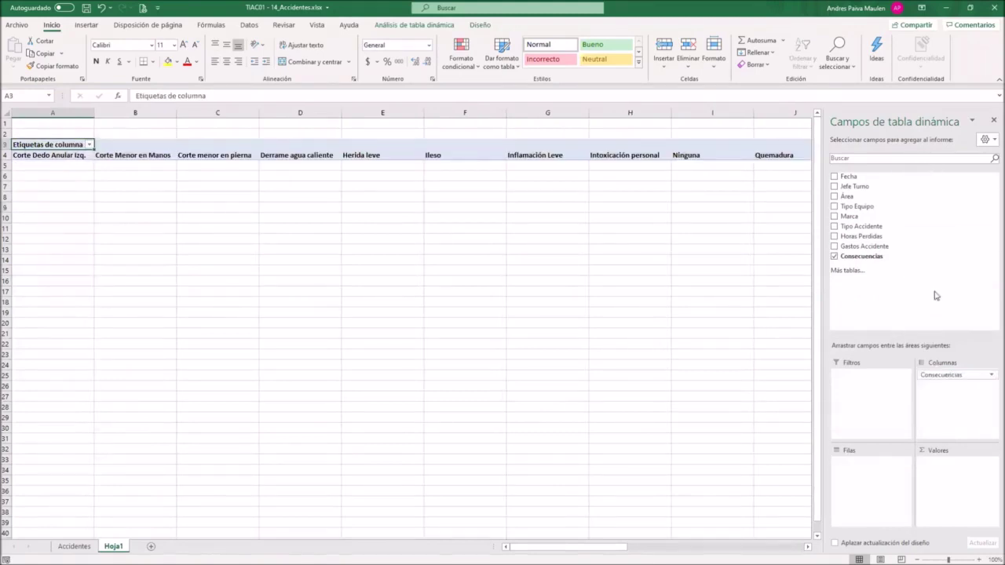
- Drag Consecuencias out of the pivot so TablaDinámica1 has no fields placed
{"action": "left_click_drag", "start_coordinate": [954, 375], "coordinate": [944, 231]}
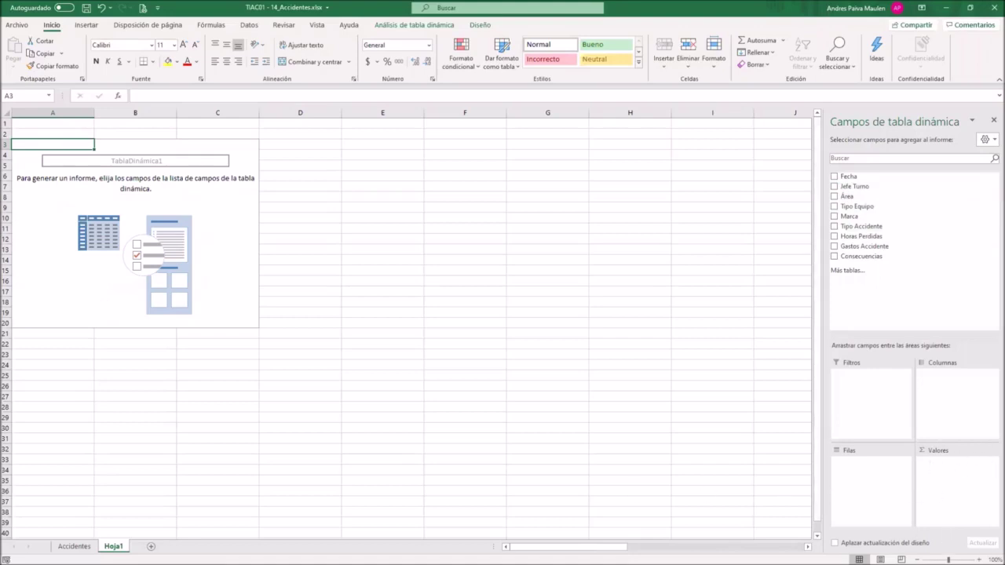
{"action": "mouse_move", "coordinate": [319, 562]}
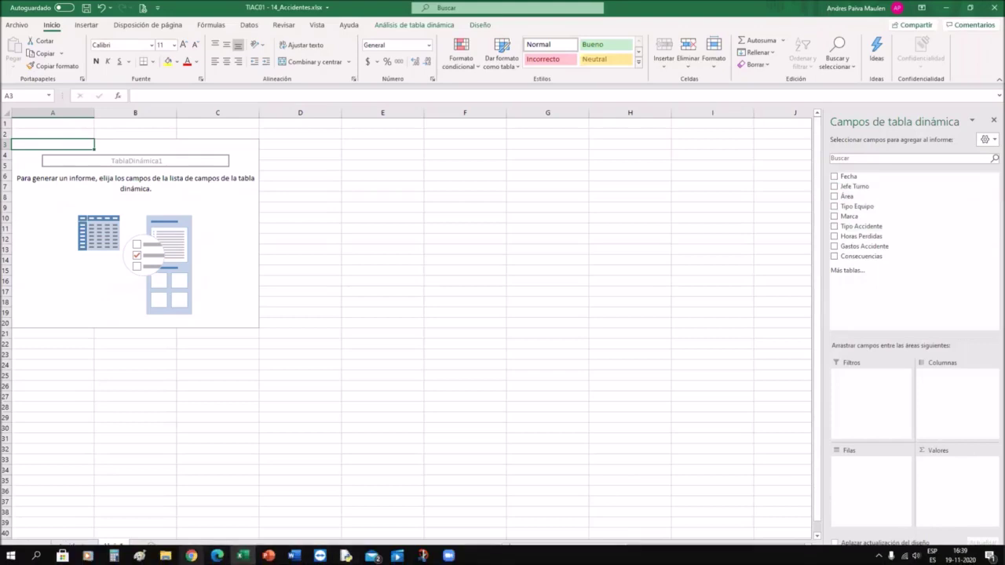
- Restart the internet speed test in the browser, then return to the Excel workbook
{"action": "left_click", "coordinate": [191, 556]}
{"action": "left_click", "coordinate": [200, 477]}
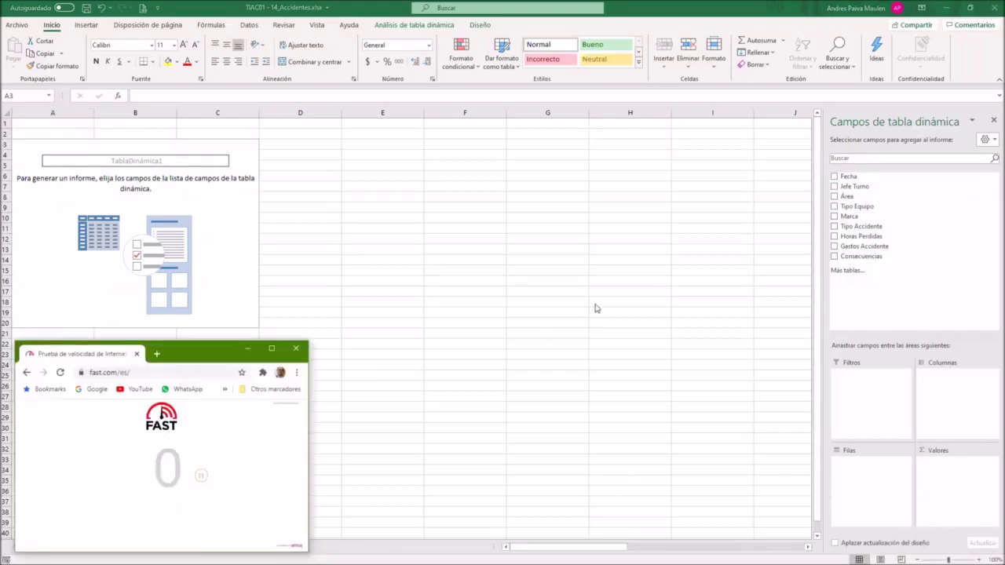
{"action": "key", "text": "alt+Tab"}
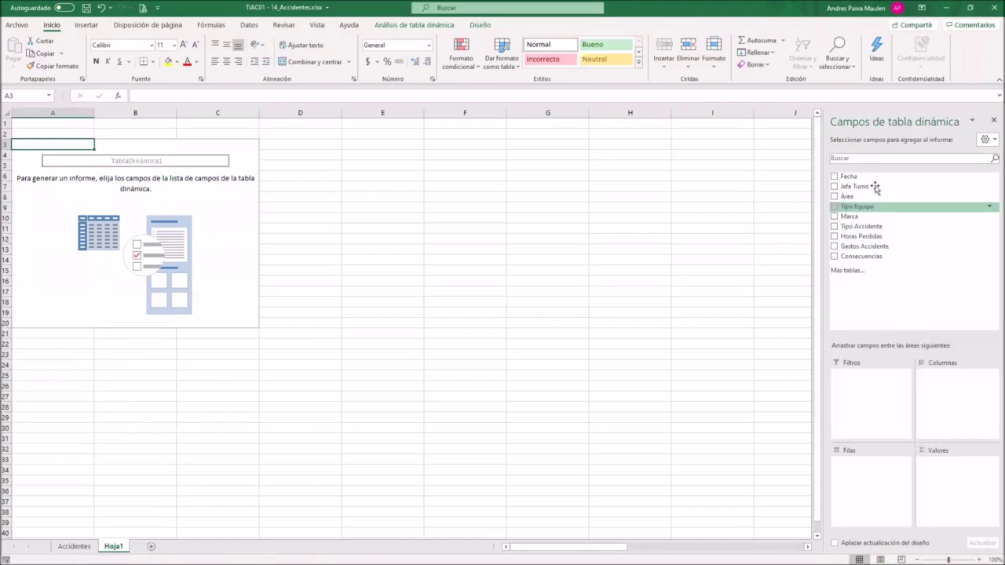
- Add Jefe Turno to Valores as a count totaling 130
{"action": "left_click_drag", "start_coordinate": [846, 187], "coordinate": [947, 498]}
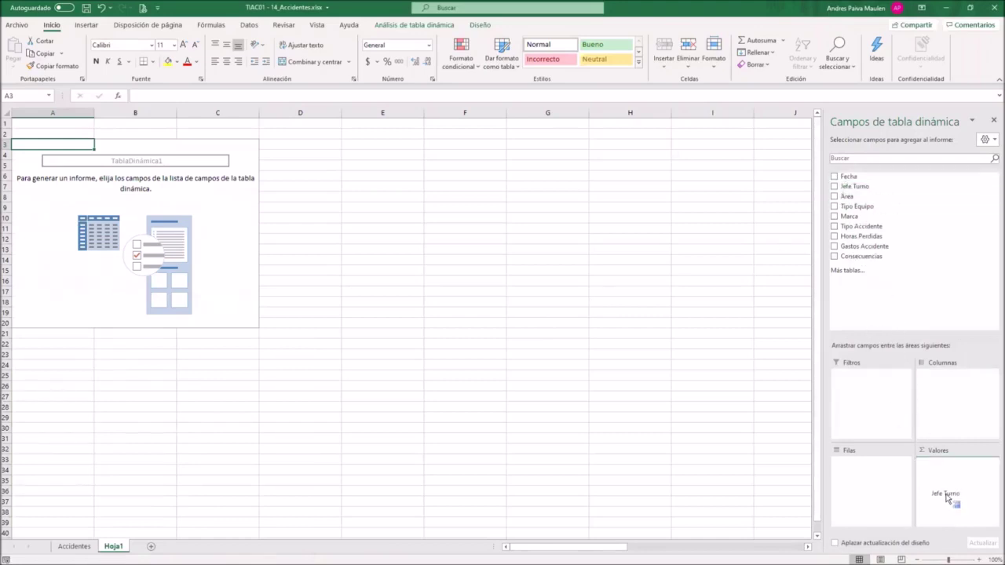
{"action": "left_click_drag", "start_coordinate": [947, 497], "coordinate": [946, 499]}
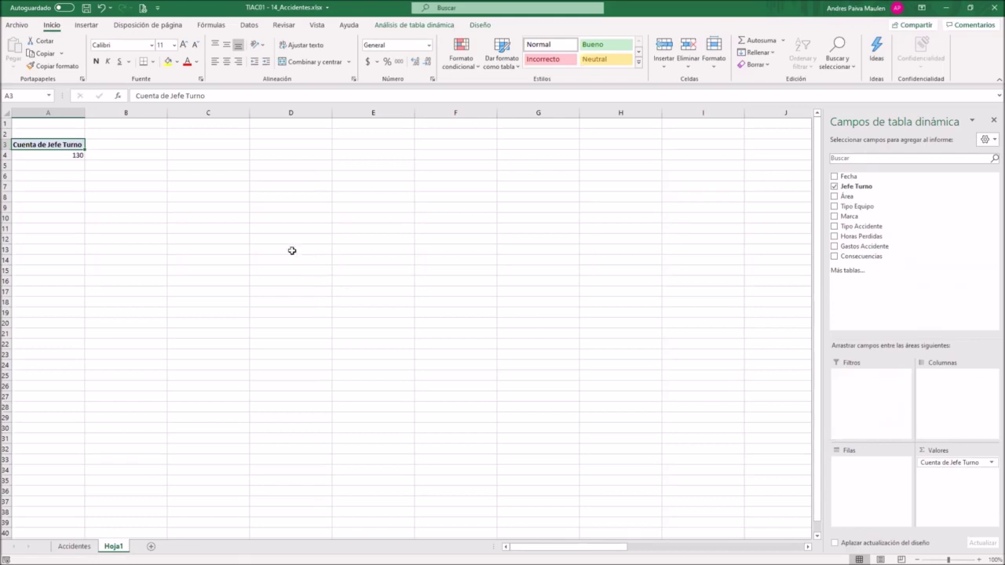
{"action": "mouse_move", "coordinate": [53, 156]}
{"action": "key", "text": "ctrl+Page_Up"}
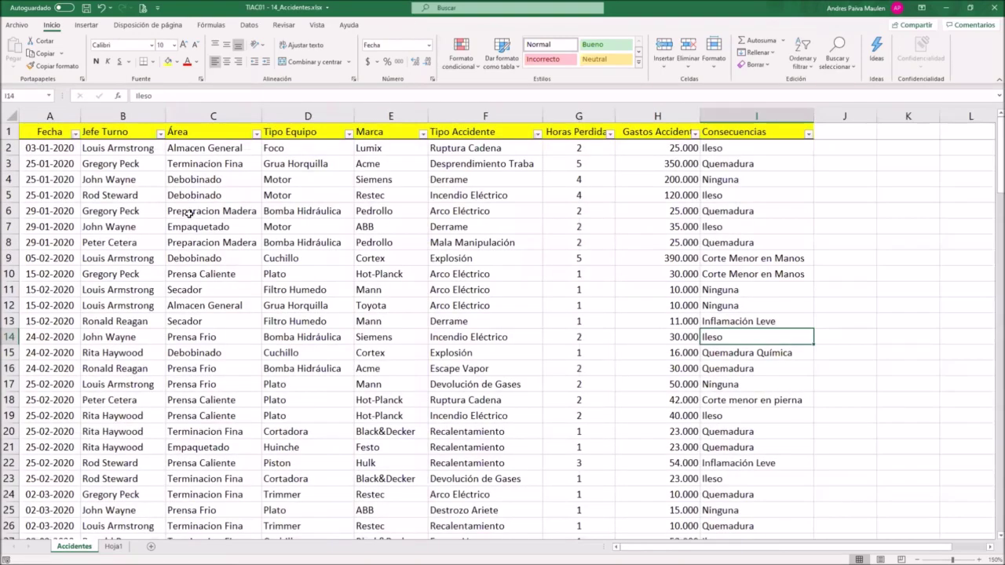
{"action": "left_click_drag", "start_coordinate": [142, 153], "coordinate": [138, 309]}
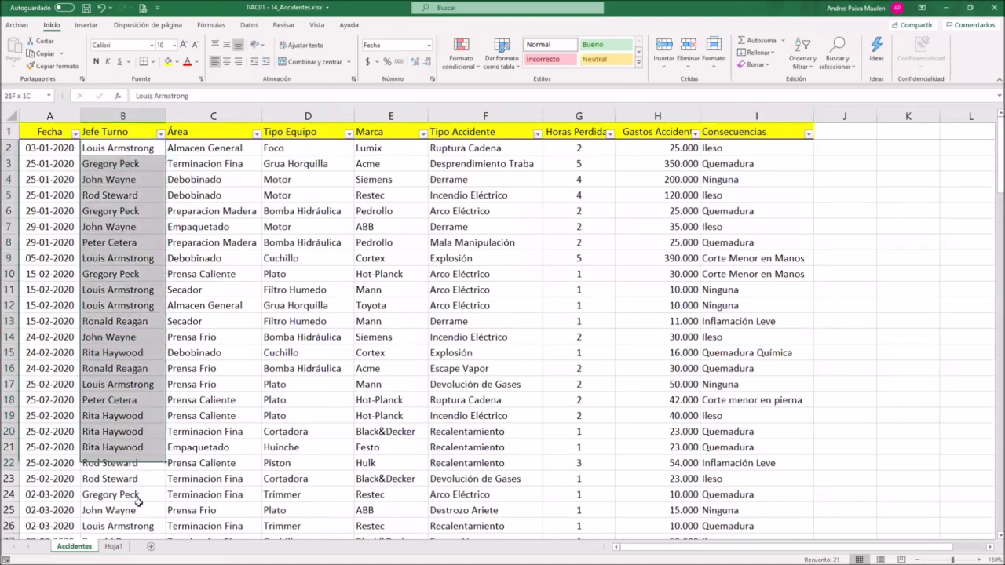
{"action": "mouse_move", "coordinate": [139, 308]}
{"action": "left_mouse_down"}
{"action": "mouse_move", "coordinate": [161, 524]}
{"action": "mouse_move", "coordinate": [114, 449]}
{"action": "mouse_move", "coordinate": [111, 459]}
{"action": "left_mouse_up"}
{"action": "scroll", "coordinate": [111, 463], "scroll_direction": "down", "scroll_amount": 2}
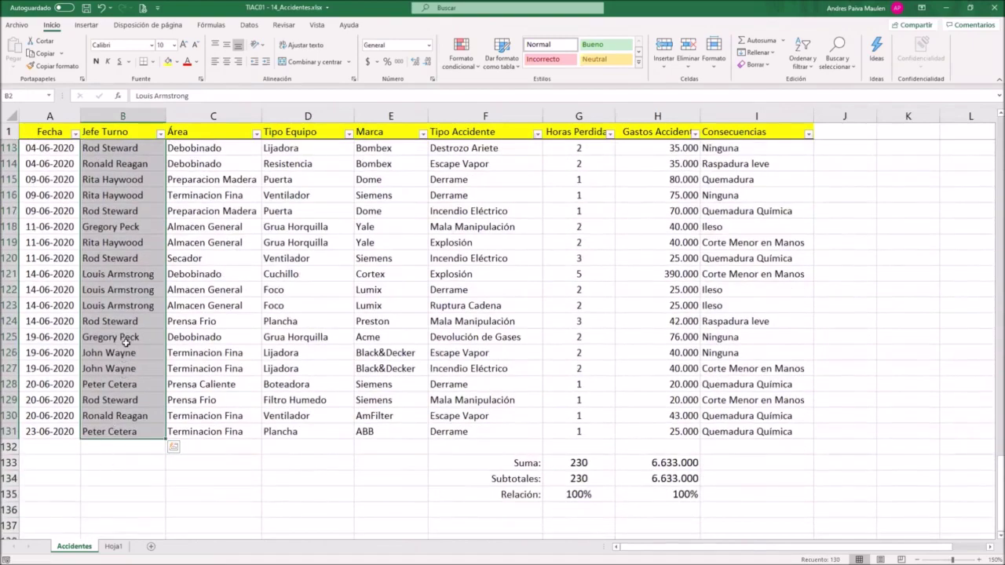
{"action": "scroll", "coordinate": [127, 344], "scroll_direction": "up", "scroll_amount": 1}
{"action": "scroll", "coordinate": [126, 344], "scroll_direction": "up", "scroll_amount": 10}
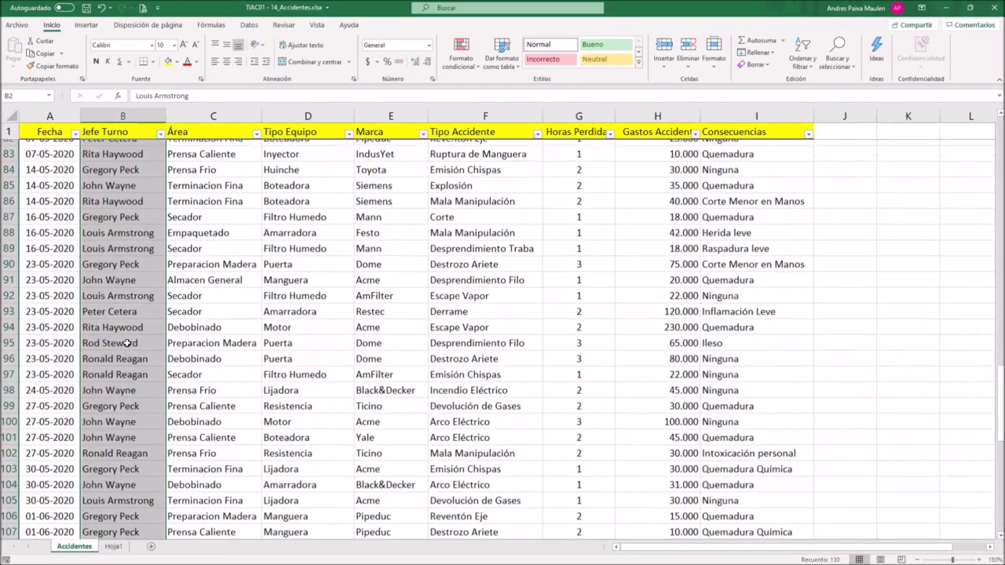
{"action": "scroll", "coordinate": [126, 344], "scroll_direction": "up", "scroll_amount": 8}
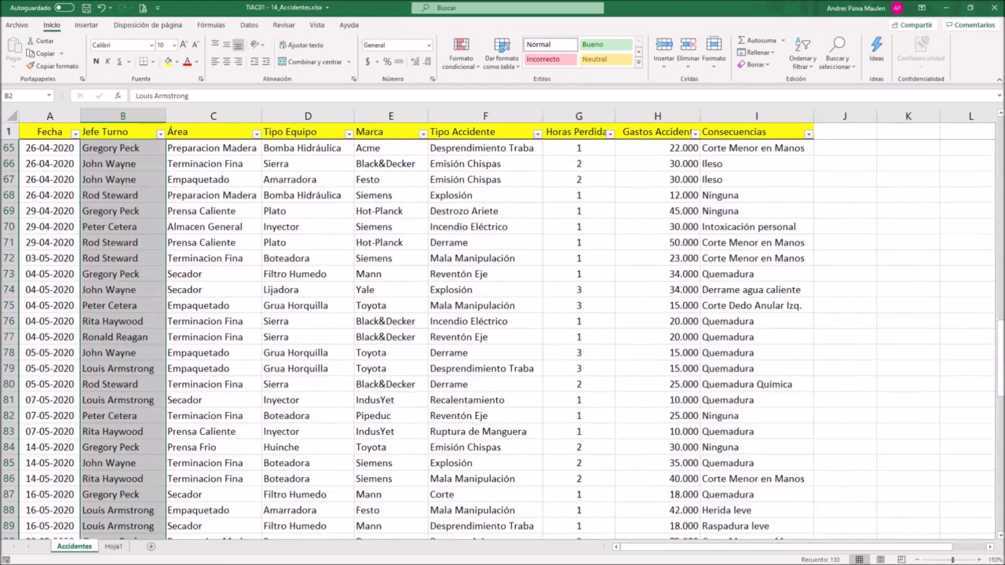
{"action": "scroll", "coordinate": [127, 344], "scroll_direction": "up", "scroll_amount": 15}
{"action": "scroll", "coordinate": [126, 344], "scroll_direction": "up", "scroll_amount": 4}
{"action": "key", "text": "ctrl+Page_Down"}
{"action": "left_click", "coordinate": [79, 156]}
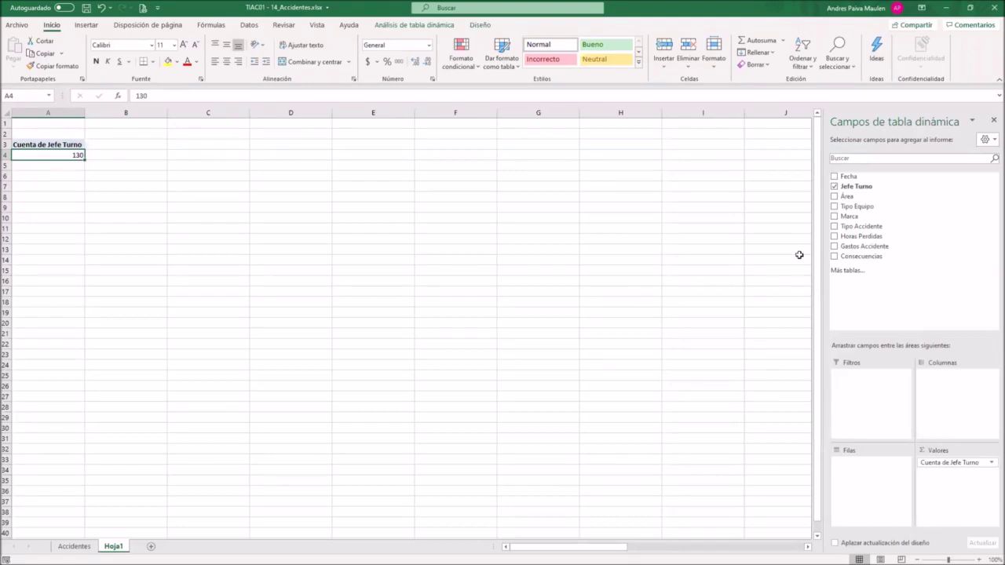
- Remove Cuenta de Jefe Turno, try Área and Marca counts in Valores, then clear them
{"action": "left_click_drag", "start_coordinate": [941, 465], "coordinate": [937, 197]}
{"action": "left_click_drag", "start_coordinate": [839, 198], "coordinate": [937, 479]}
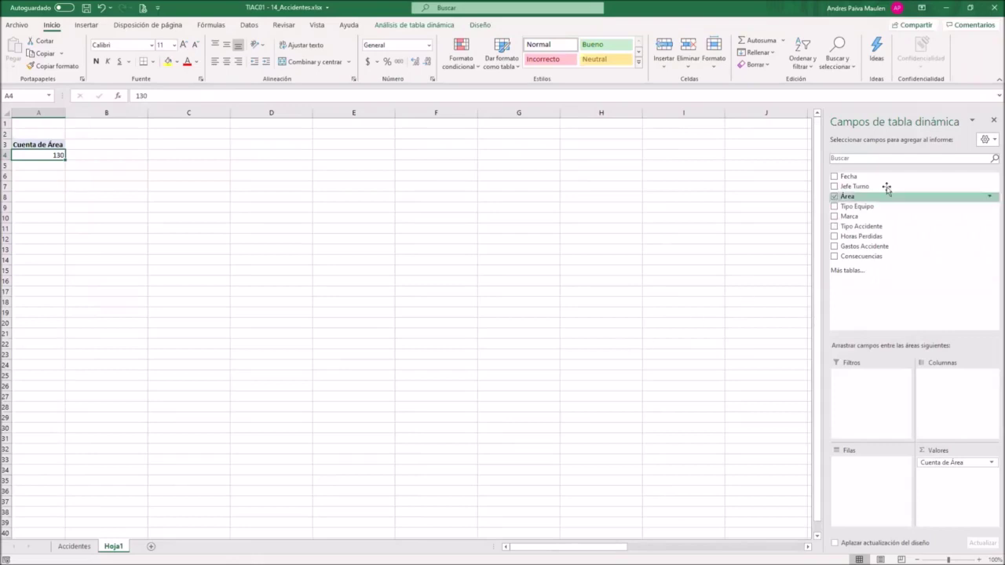
{"action": "left_click", "coordinate": [834, 196]}
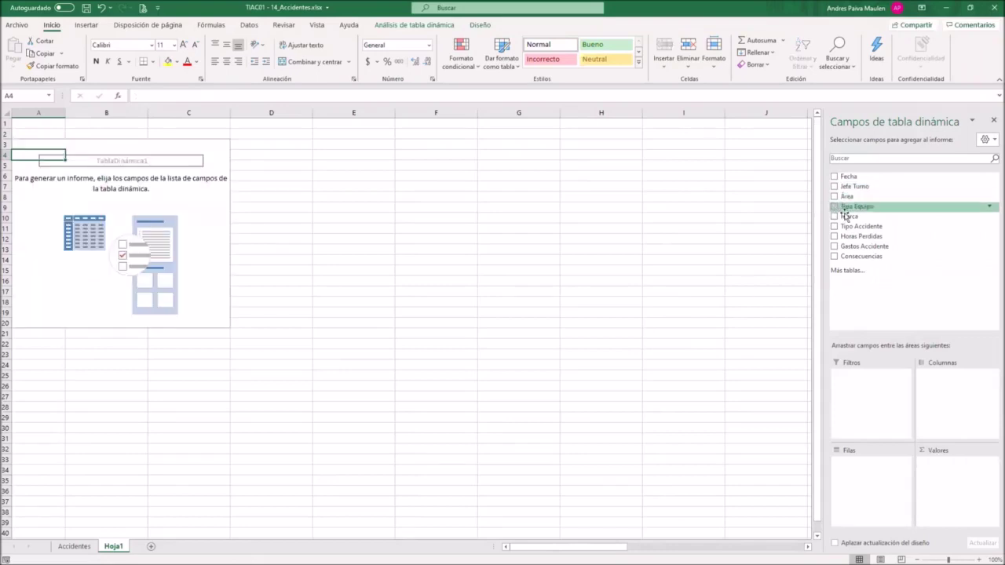
{"action": "left_click_drag", "start_coordinate": [847, 216], "coordinate": [982, 490]}
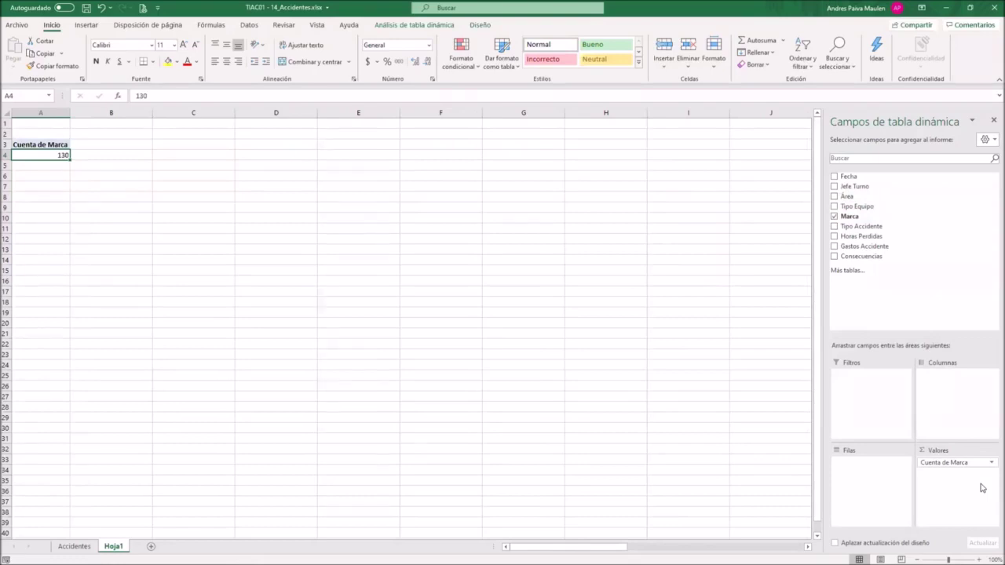
{"action": "left_click_drag", "start_coordinate": [969, 462], "coordinate": [960, 202]}
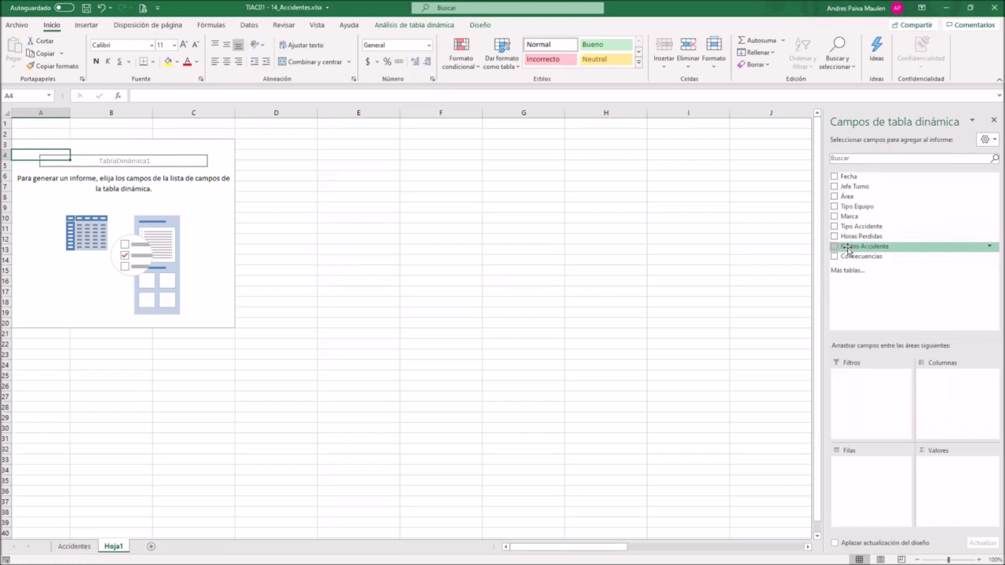
- Add Gastos Accidente to Valores as a sum showing 6633000
{"action": "left_click_drag", "start_coordinate": [849, 249], "coordinate": [951, 504]}
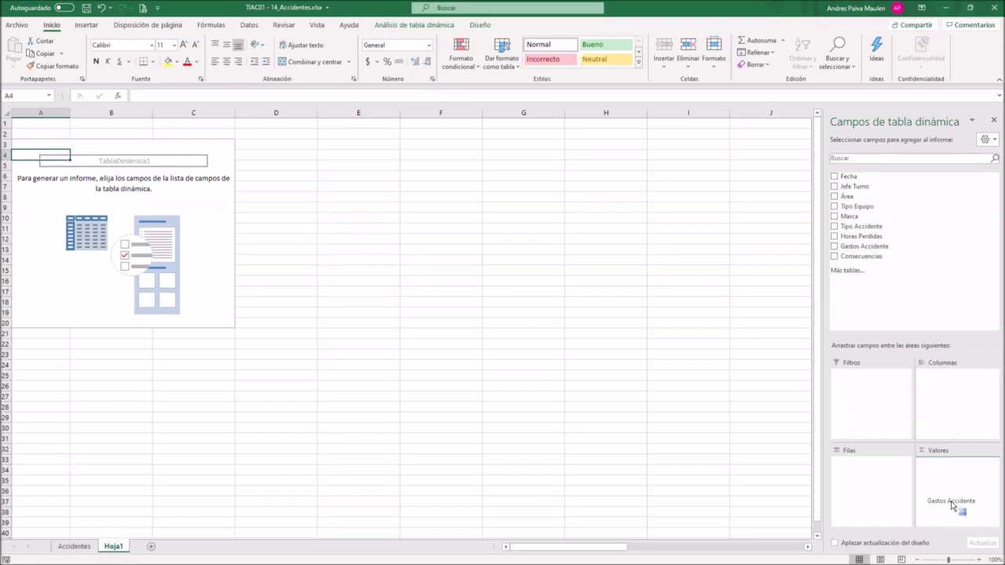
{"action": "left_click_drag", "start_coordinate": [952, 505], "coordinate": [952, 477]}
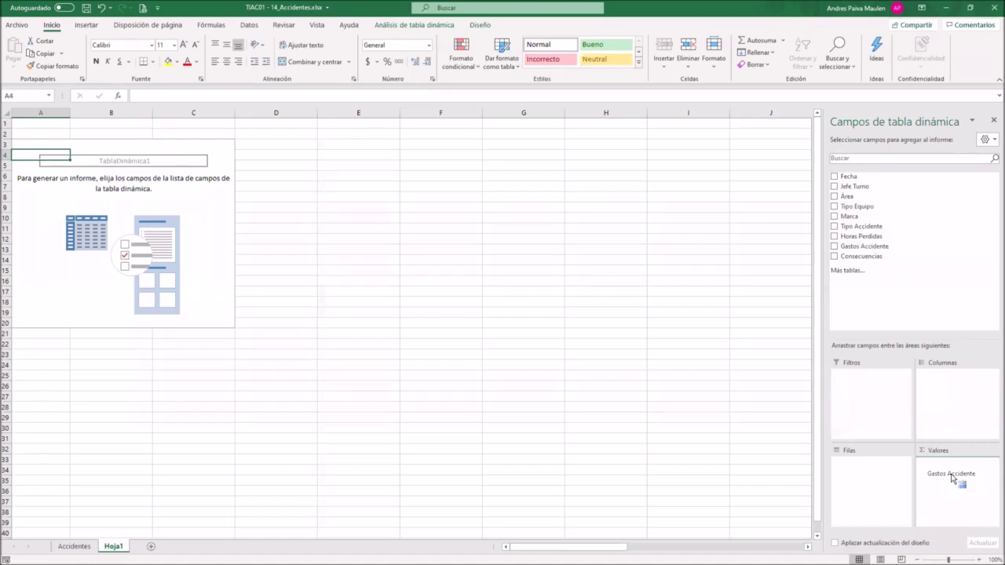
{"action": "left_click_drag", "start_coordinate": [952, 477], "coordinate": [951, 475]}
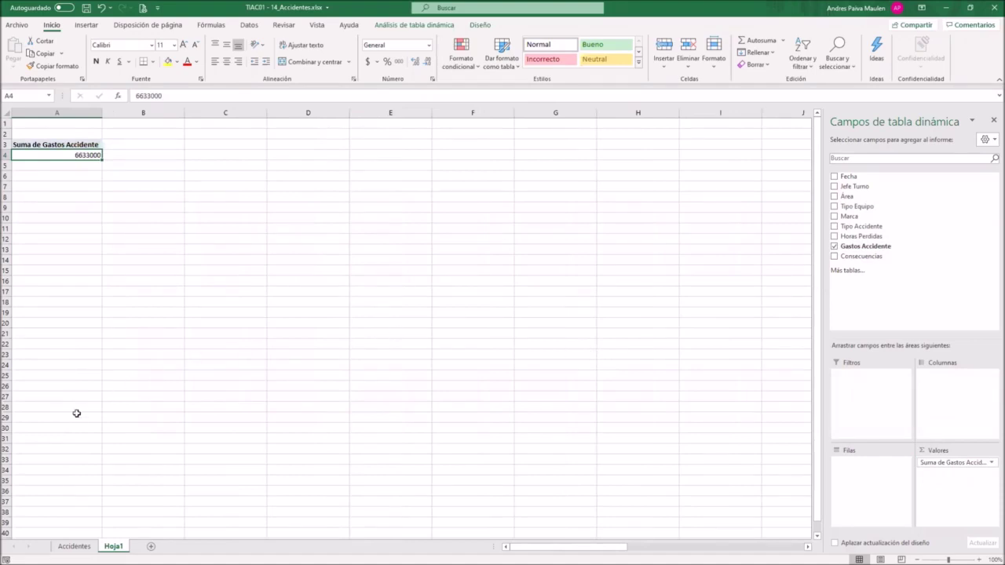
- Check the 6633000 cost total on the Accidentes sheet, then return to Hoja1
{"action": "left_click", "coordinate": [74, 547]}
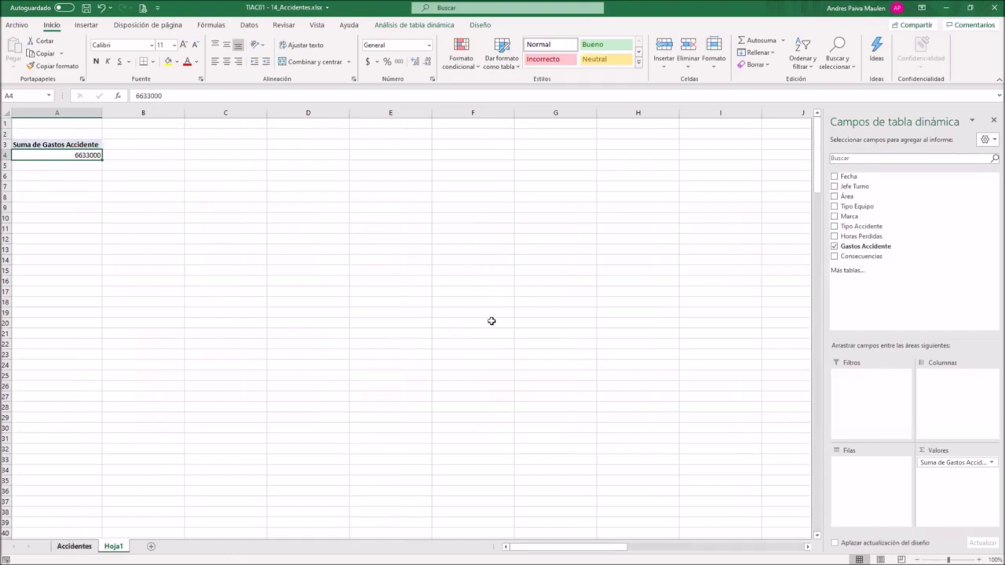
{"action": "scroll", "coordinate": [613, 322], "scroll_direction": "down", "scroll_amount": 5}
{"action": "scroll", "coordinate": [613, 323], "scroll_direction": "down", "scroll_amount": 15}
{"action": "left_click", "coordinate": [613, 323]}
{"action": "scroll", "coordinate": [613, 322], "scroll_direction": "down", "scroll_amount": 5}
{"action": "scroll", "coordinate": [613, 323], "scroll_direction": "down", "scroll_amount": 1}
{"action": "scroll", "coordinate": [613, 323], "scroll_direction": "down", "scroll_amount": 9}
{"action": "scroll", "coordinate": [691, 357], "scroll_direction": "up", "scroll_amount": 1}
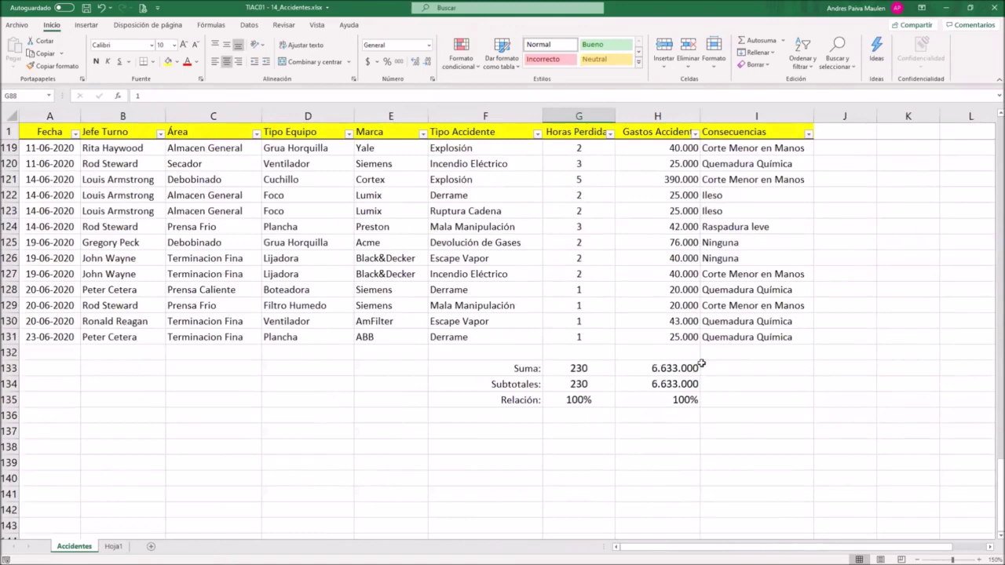
{"action": "left_click", "coordinate": [114, 547]}
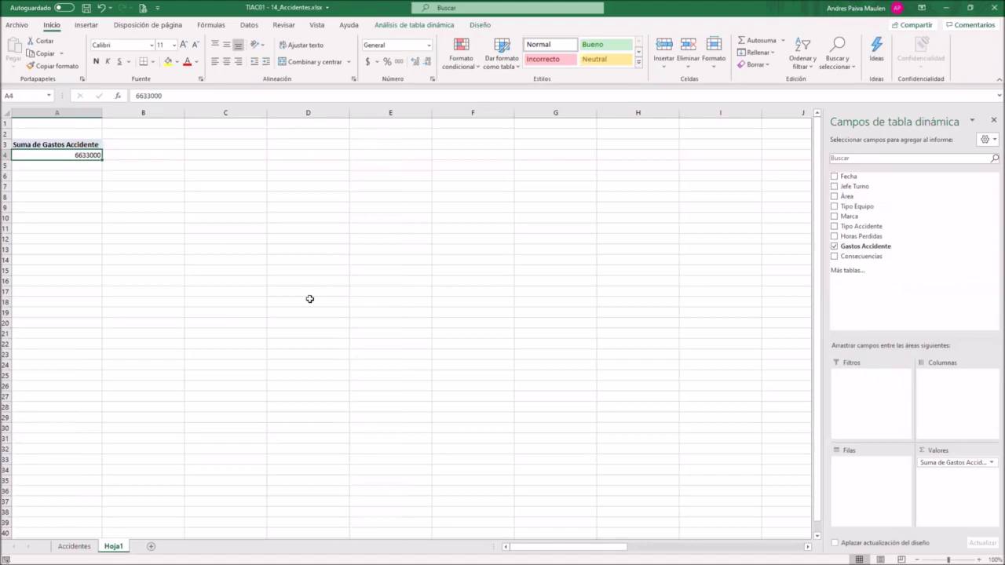
- Add Horas Perdidas to Valores and compare with the Accidentes data sheet
{"action": "left_click_drag", "start_coordinate": [860, 237], "coordinate": [991, 471]}
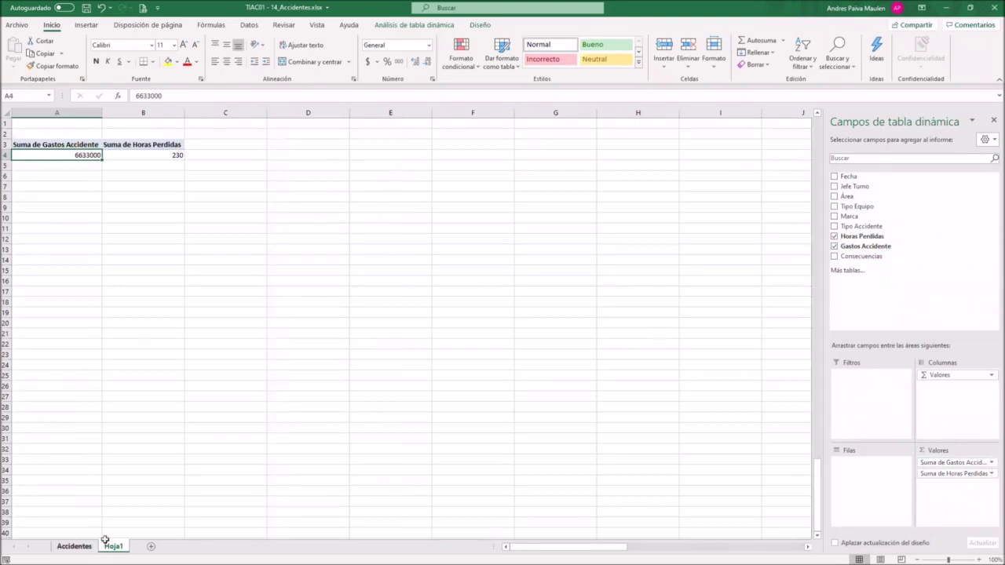
{"action": "left_click", "coordinate": [79, 545]}
{"action": "left_click", "coordinate": [587, 369]}
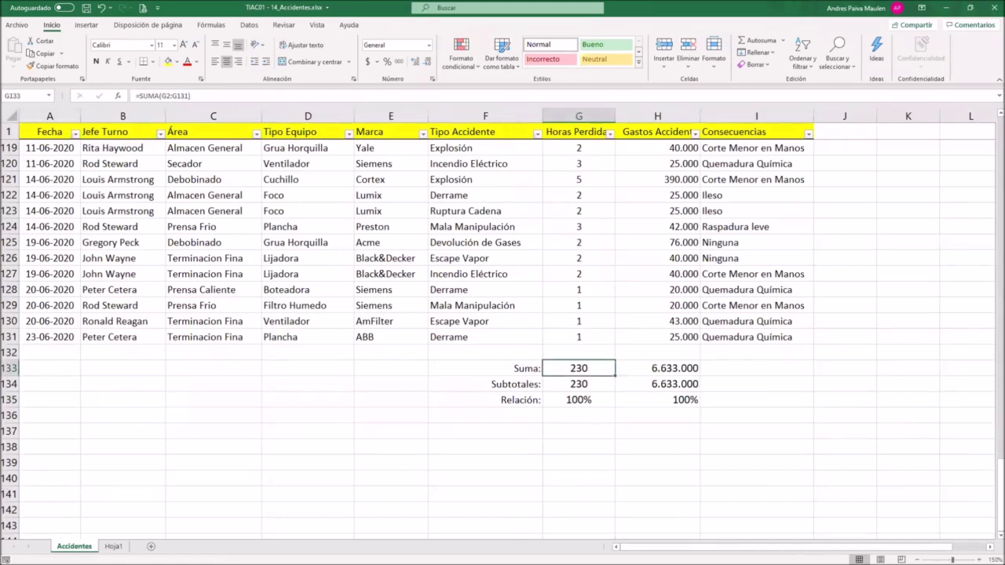
{"action": "left_click", "coordinate": [109, 547]}
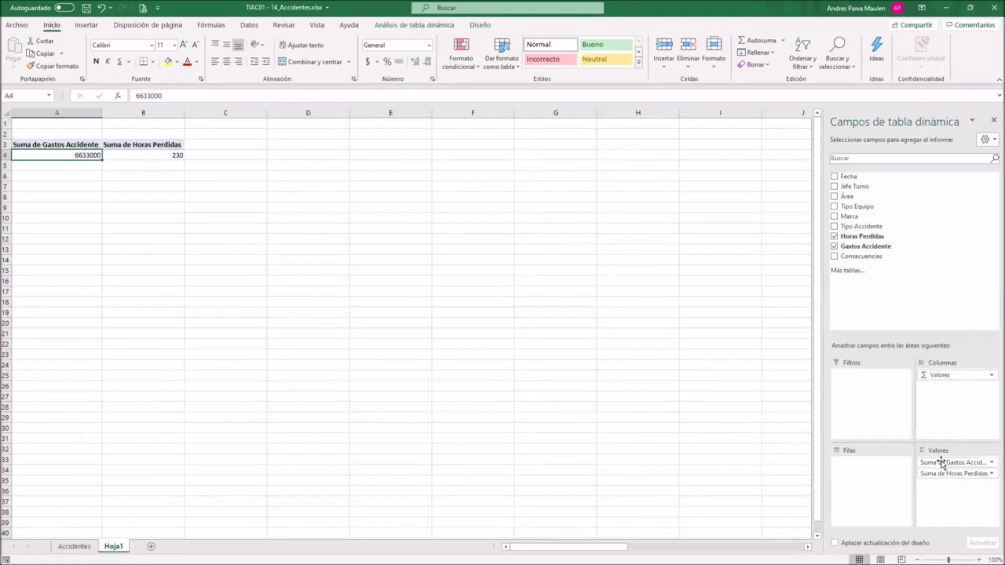
- Move Suma de Gastos Accidente below Suma de Horas Perdidas in the Valores area
{"action": "left_click_drag", "start_coordinate": [942, 464], "coordinate": [946, 469]}
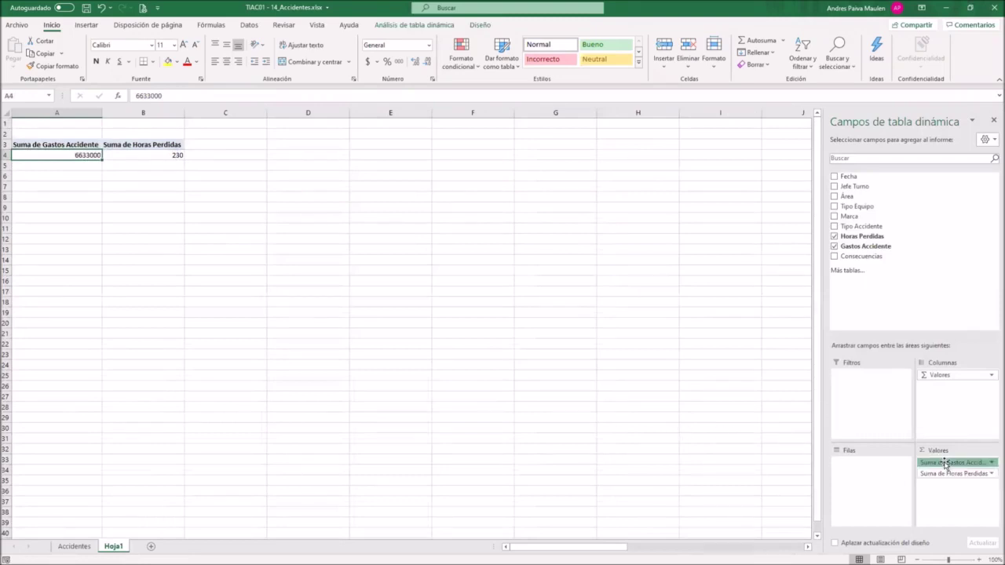
{"action": "left_click_drag", "start_coordinate": [946, 469], "coordinate": [945, 492]}
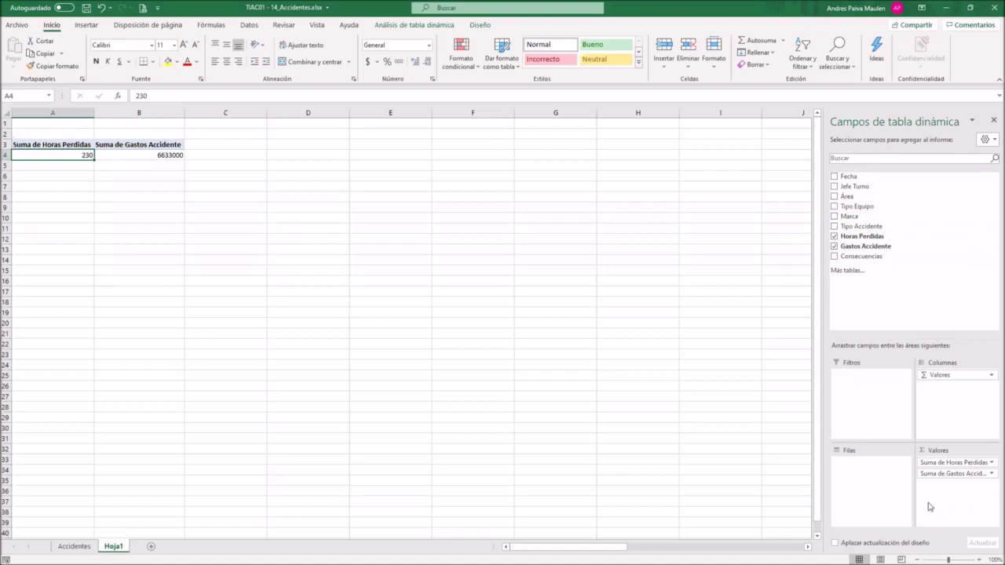
{"action": "left_click", "coordinate": [942, 463]}
- Drag Suma de Horas Perdidas out of Valores, leaving only Suma de Gastos Accidente at 6633000
{"action": "left_click_drag", "start_coordinate": [941, 463], "coordinate": [942, 267]}
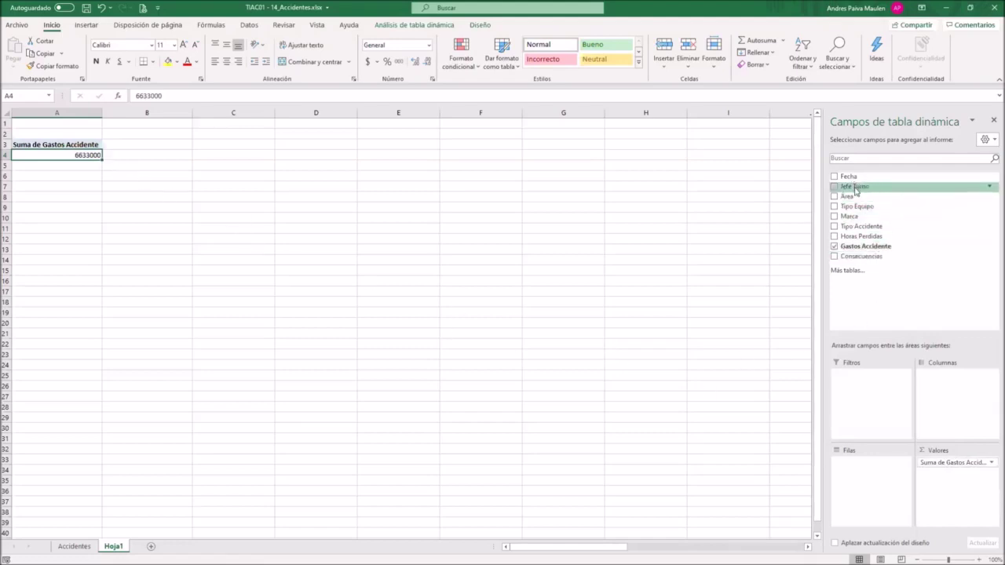
- Put Jefe Turno in Filas, listing seven supervisors' costs from 443000 to 1626000
{"action": "left_click_drag", "start_coordinate": [854, 190], "coordinate": [857, 482]}
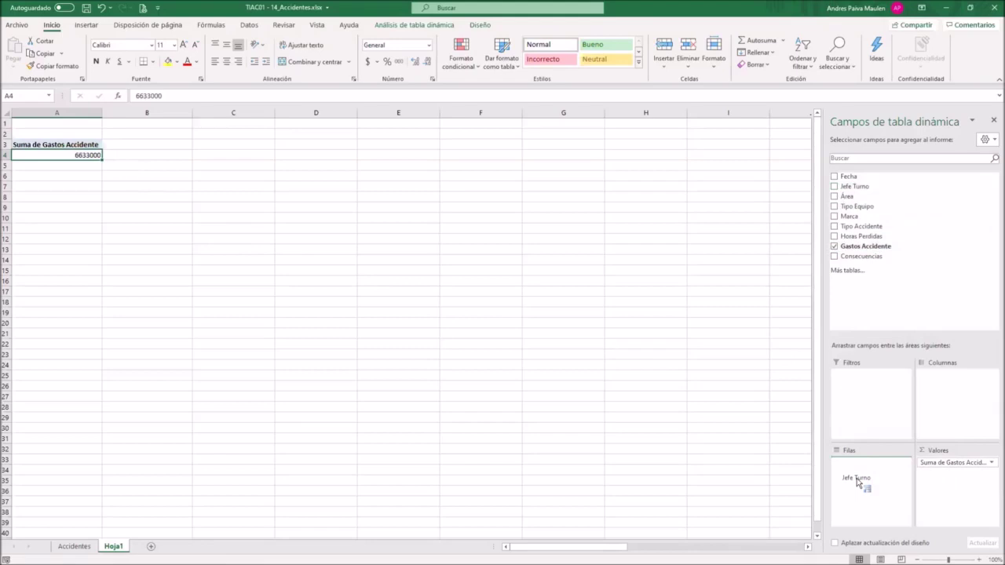
{"action": "left_click_drag", "start_coordinate": [857, 482], "coordinate": [856, 480]}
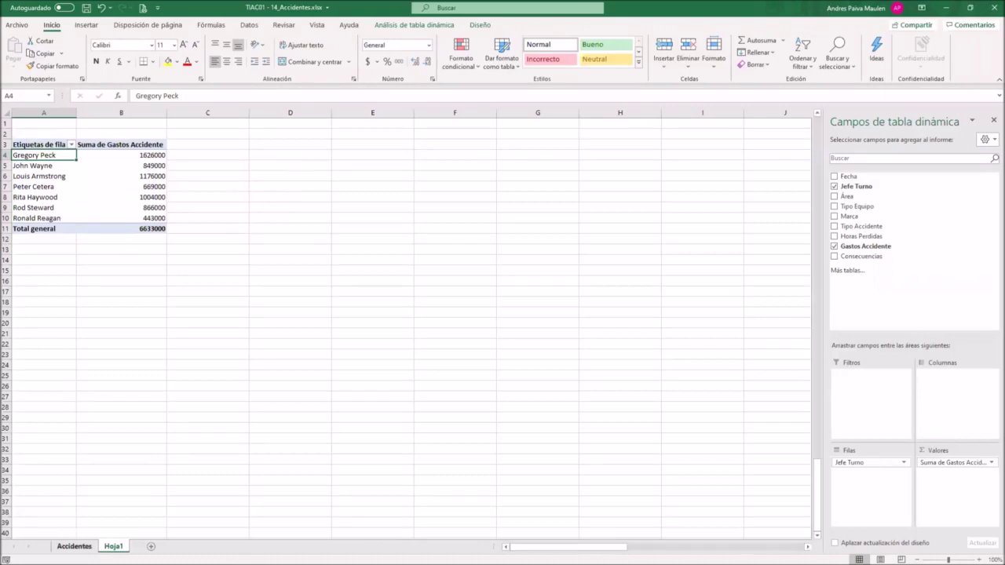
{"action": "left_click", "coordinate": [73, 546]}
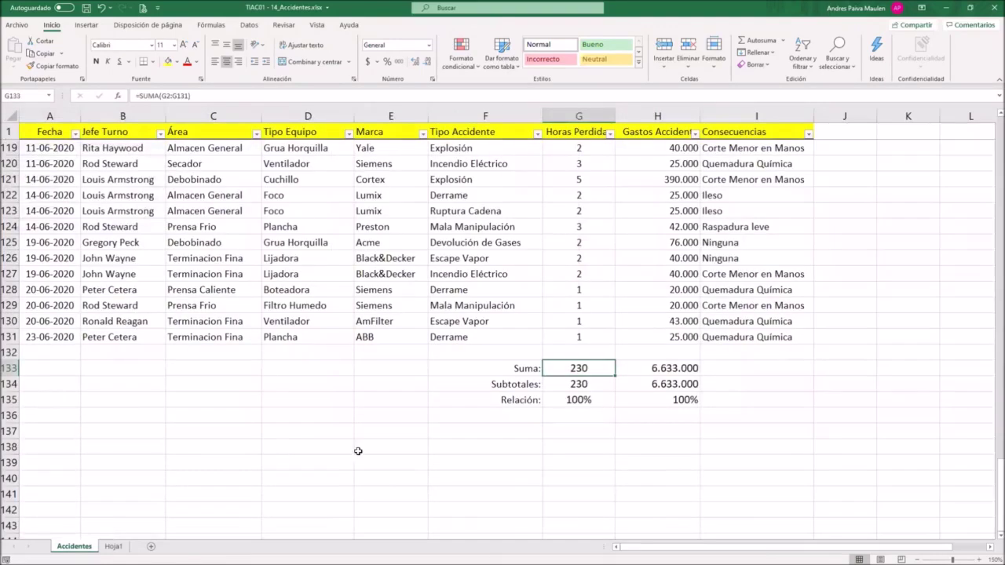
{"action": "left_click", "coordinate": [160, 133]}
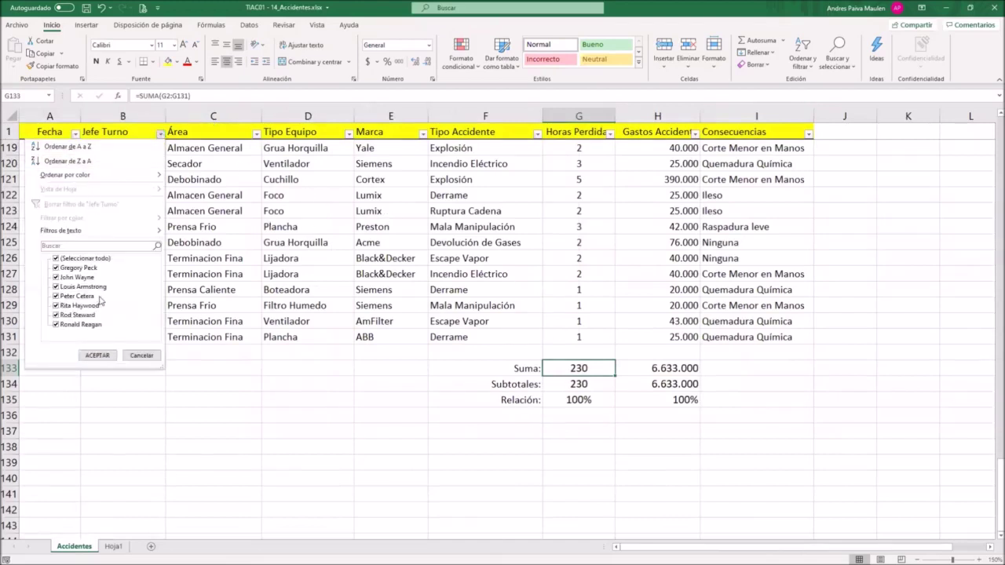
{"action": "left_click", "coordinate": [97, 355]}
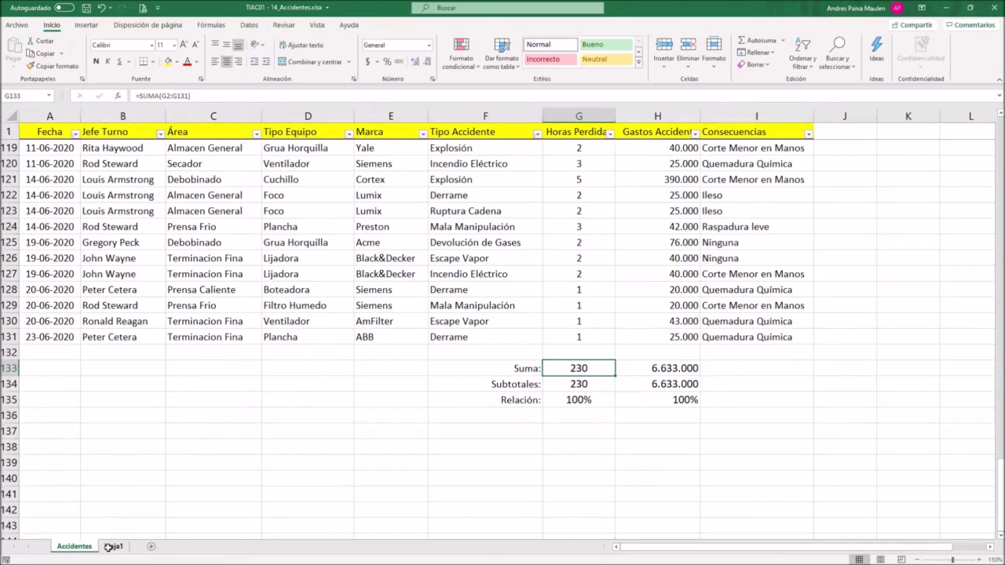
{"action": "key", "text": "ctrl+Page_Down"}
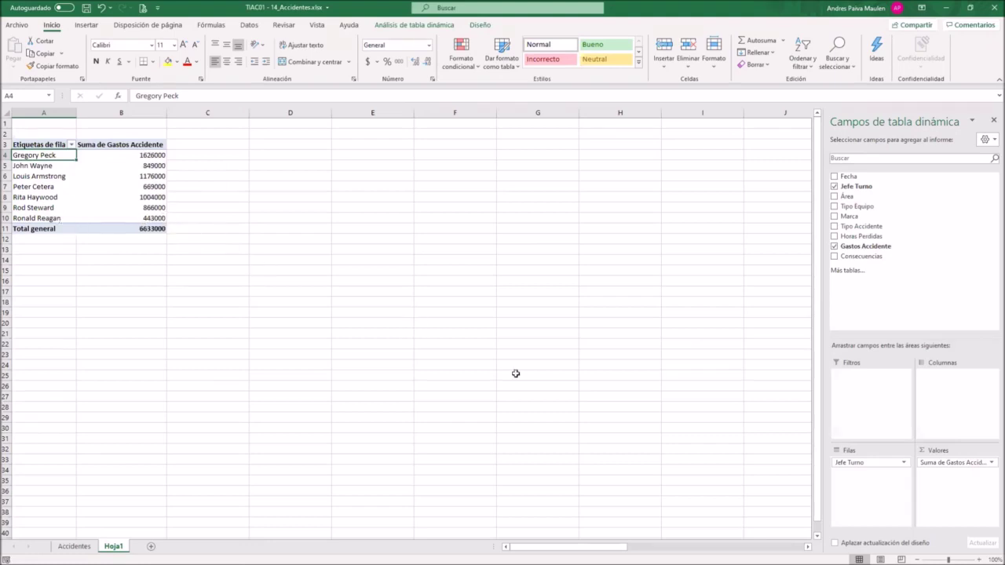
- Replace Jefe Turno in Filas, briefly trying Área, with Marca's 24 brands
{"action": "left_click_drag", "start_coordinate": [849, 462], "coordinate": [931, 220]}
{"action": "mouse_move", "coordinate": [846, 195]}
{"action": "left_mouse_down"}
{"action": "mouse_move", "coordinate": [845, 476]}
{"action": "mouse_move", "coordinate": [846, 467]}
{"action": "left_mouse_up"}
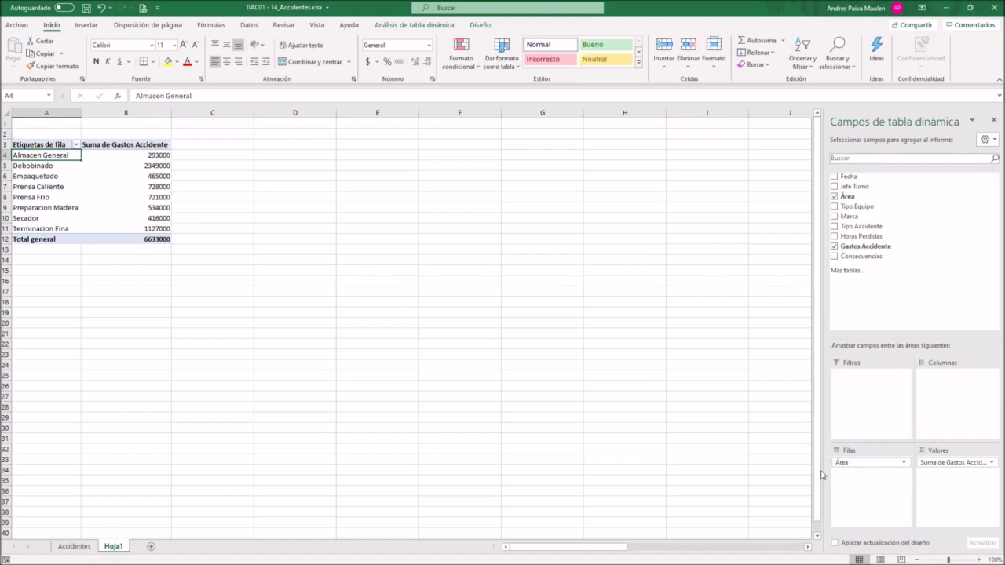
{"action": "left_click_drag", "start_coordinate": [867, 471], "coordinate": [940, 196]}
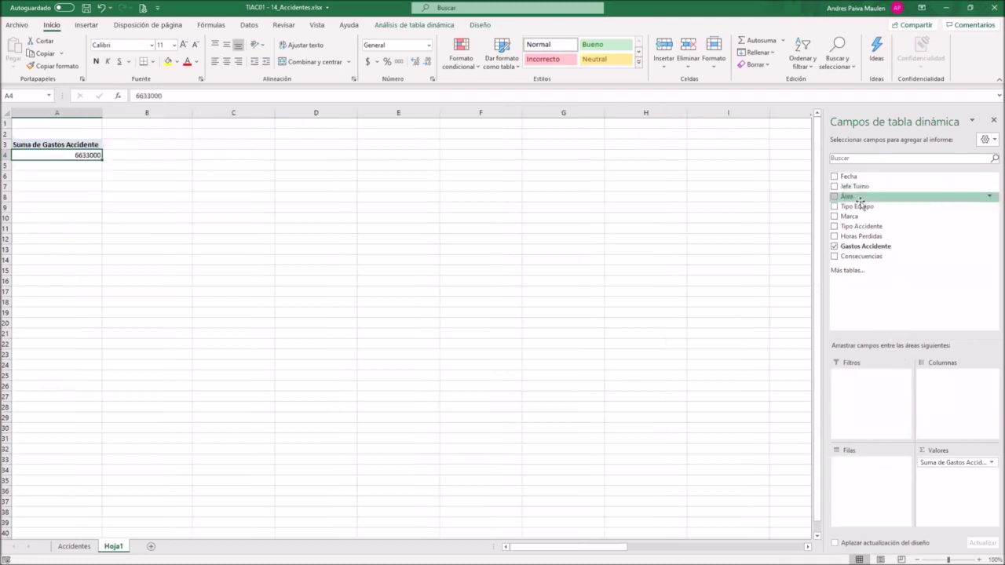
{"action": "left_click_drag", "start_coordinate": [853, 217], "coordinate": [860, 487]}
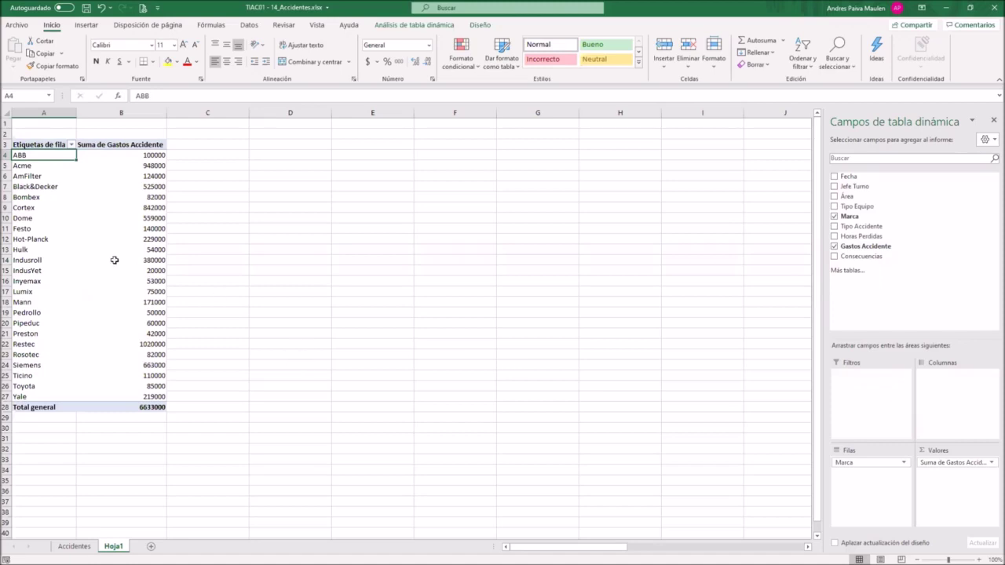
- Select the Marca brand rows and their totals in the pivot table
{"action": "mouse_move", "coordinate": [31, 155]}
{"action": "left_mouse_down"}
{"action": "mouse_move", "coordinate": [124, 350]}
{"action": "mouse_move", "coordinate": [124, 405]}
{"action": "left_mouse_up"}
{"action": "left_click", "coordinate": [226, 229]}
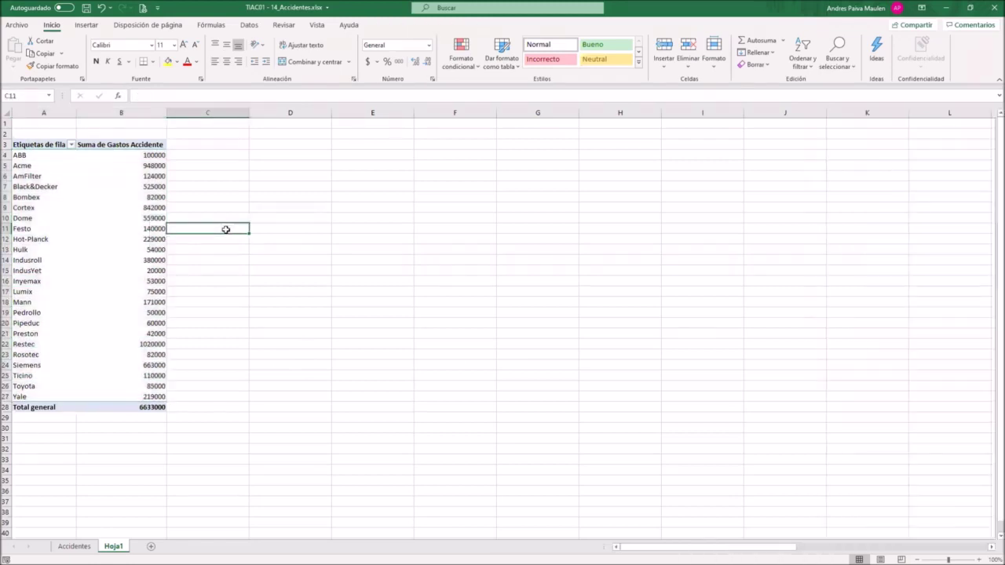
{"action": "mouse_move", "coordinate": [86, 210]}
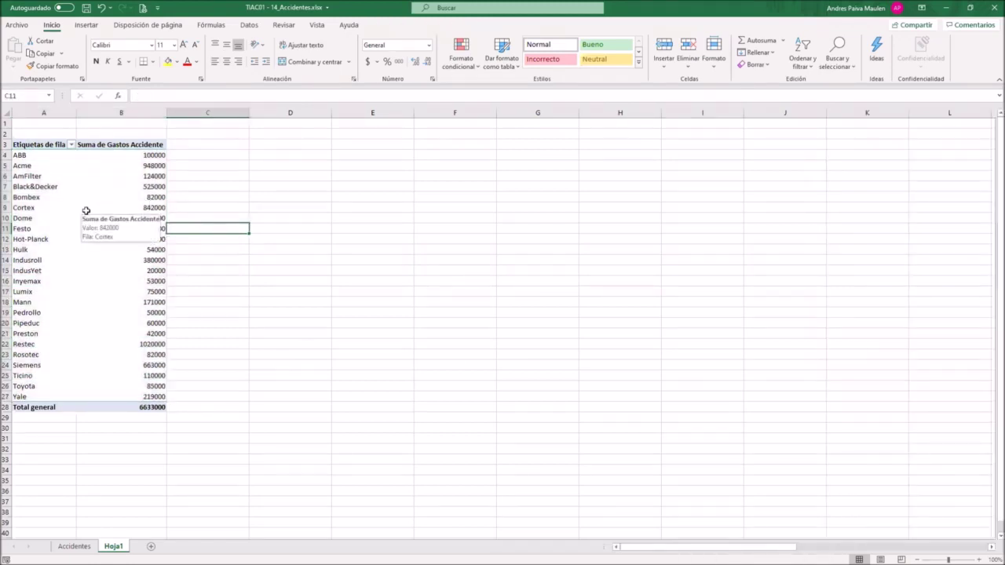
{"action": "left_click", "coordinate": [86, 208]}
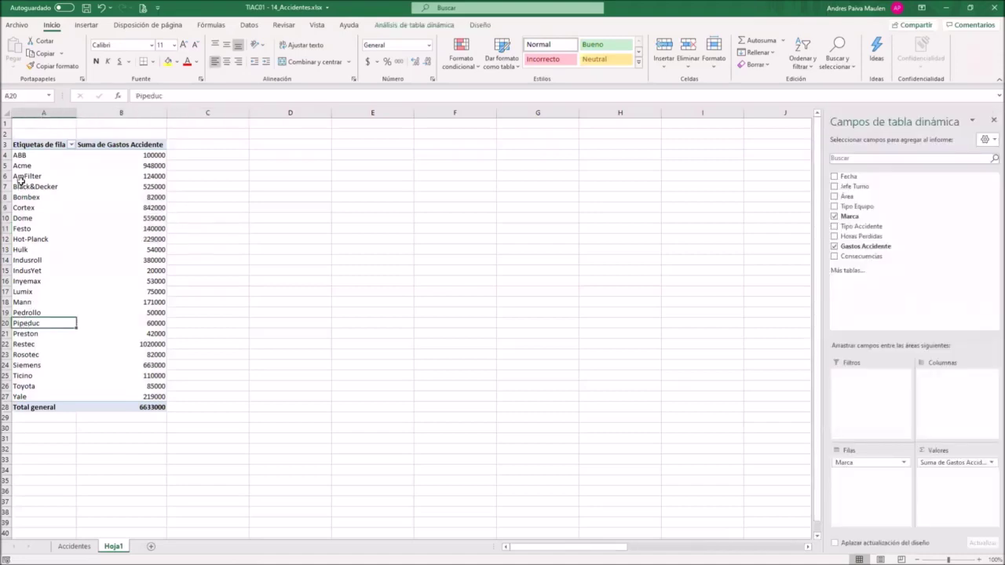
{"action": "left_click", "coordinate": [22, 168]}
{"action": "left_click", "coordinate": [146, 363]}
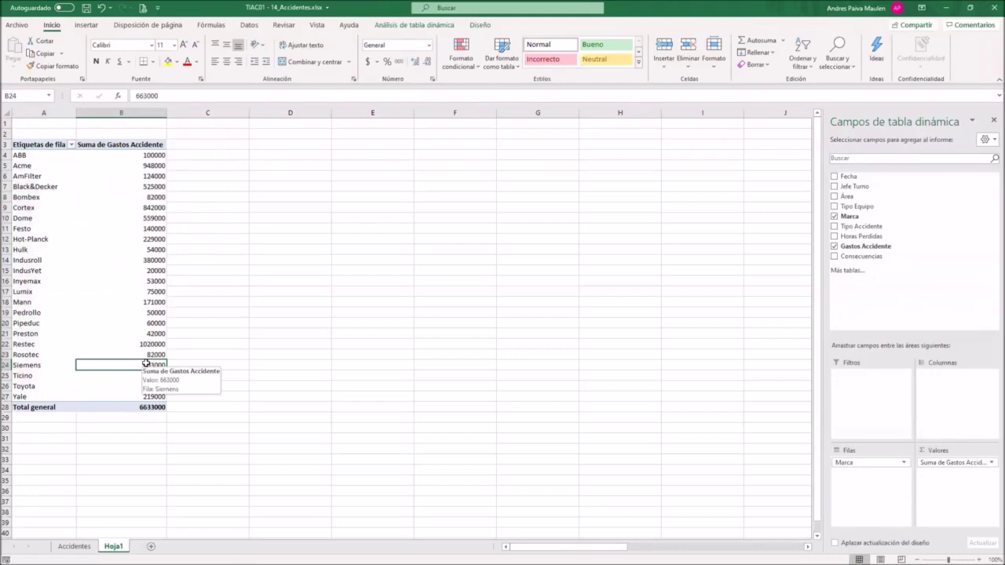
{"action": "left_click", "coordinate": [44, 228]}
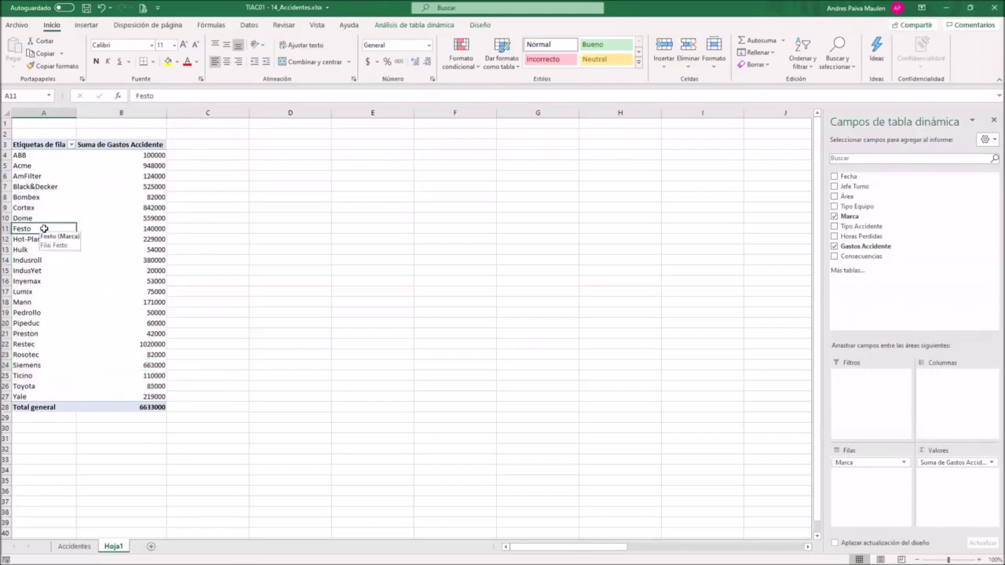
{"action": "left_click", "coordinate": [85, 25]}
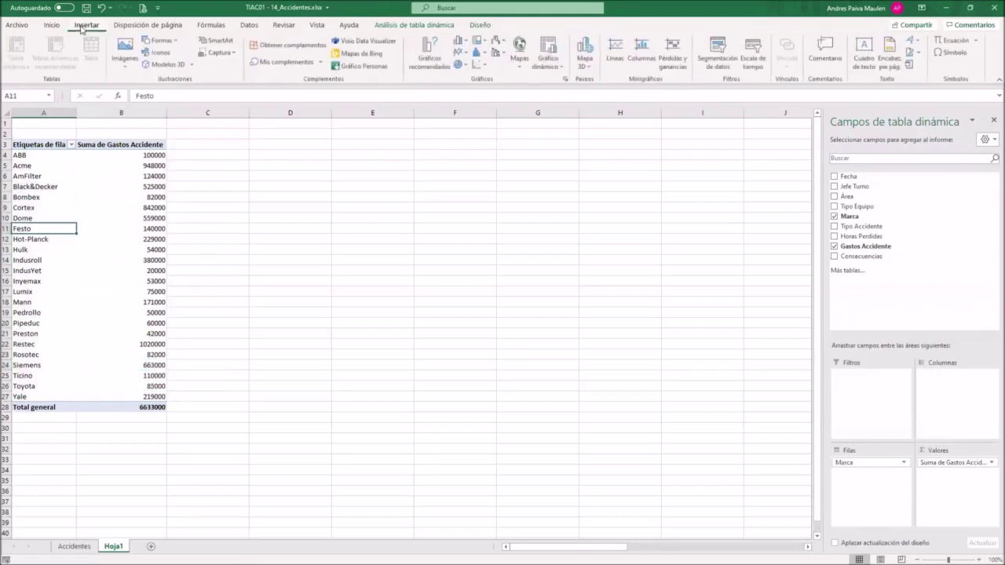
- Insert a Columnas agrupadas pivot chart, move it beside the pivot, and enlarge it to row 29
{"action": "left_click", "coordinate": [439, 72]}
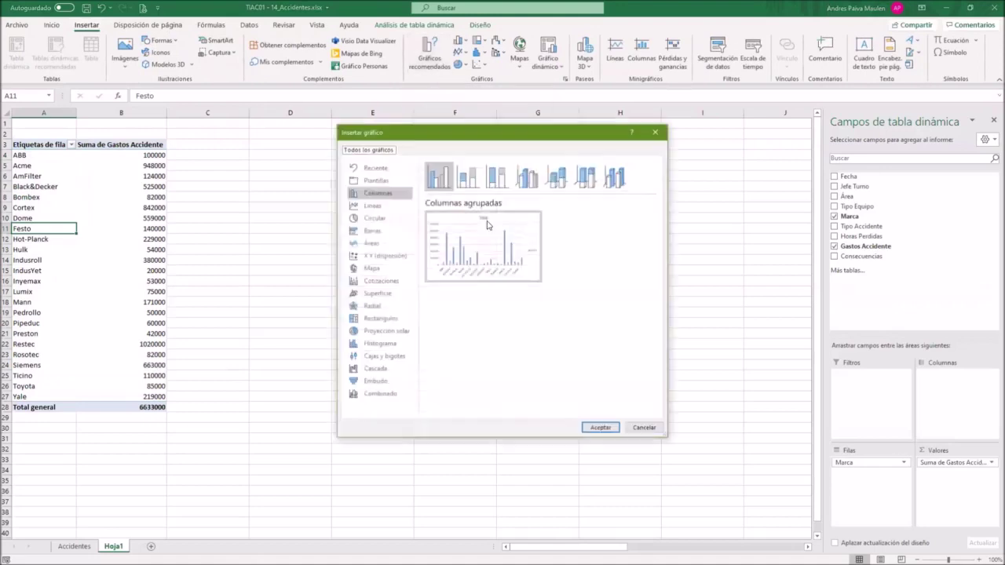
{"action": "left_click", "coordinate": [601, 428]}
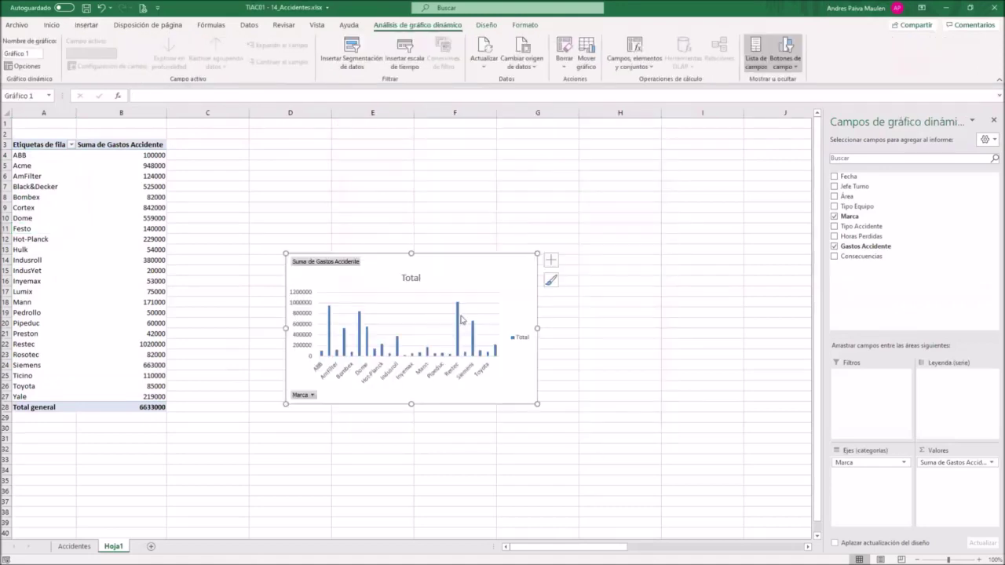
{"action": "left_click_drag", "start_coordinate": [456, 272], "coordinate": [391, 165]}
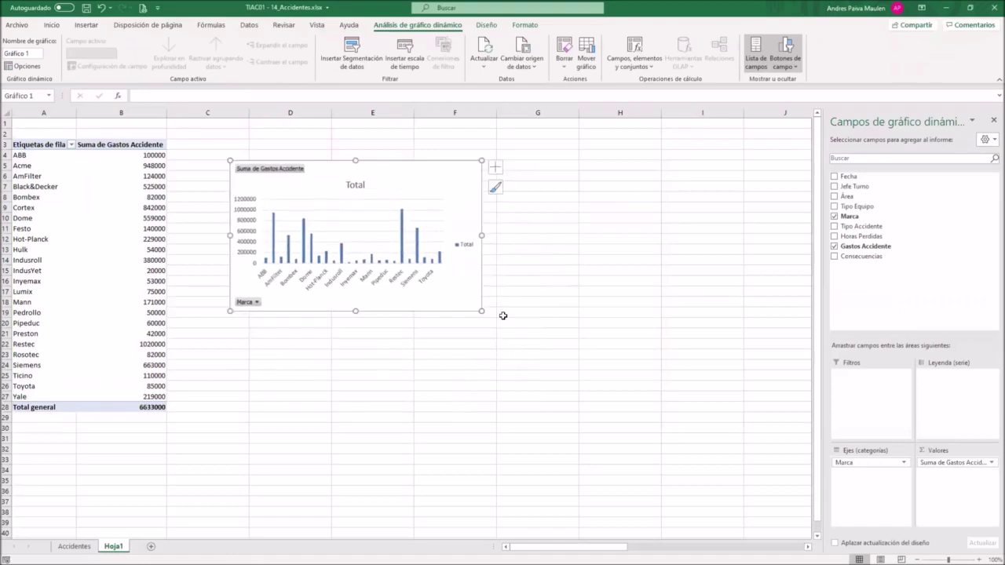
{"action": "left_click_drag", "start_coordinate": [480, 311], "coordinate": [709, 444]}
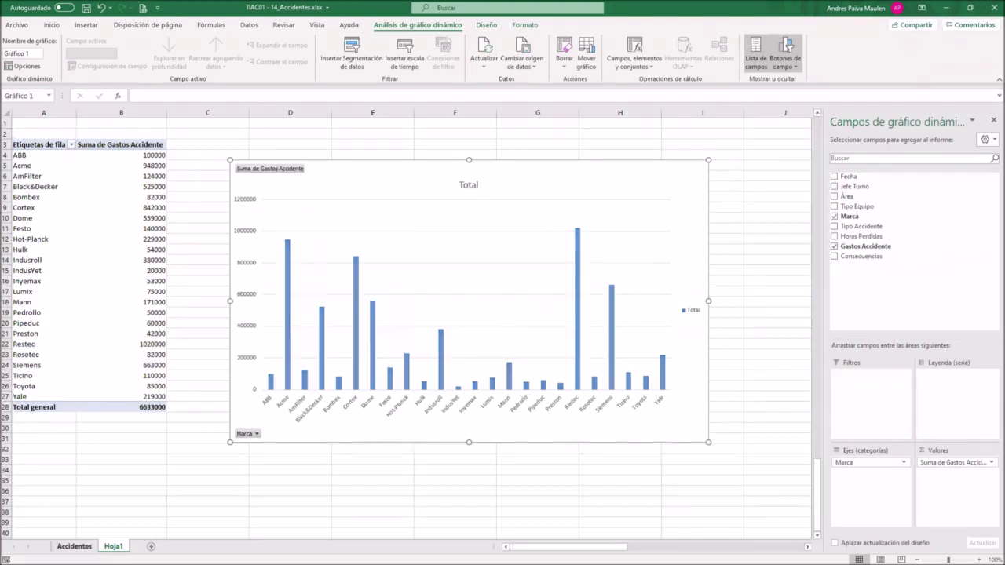
{"action": "left_click", "coordinate": [74, 546]}
{"action": "scroll", "coordinate": [277, 382], "scroll_direction": "up", "scroll_amount": 6}
{"action": "scroll", "coordinate": [276, 384], "scroll_direction": "up", "scroll_amount": 4}
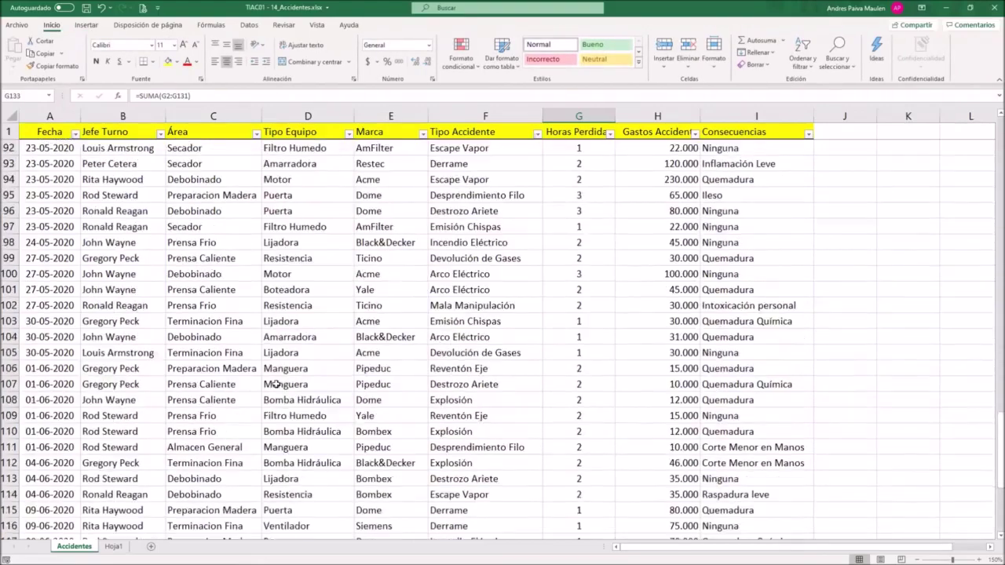
{"action": "scroll", "coordinate": [277, 382], "scroll_direction": "up", "scroll_amount": 20}
{"action": "scroll", "coordinate": [277, 382], "scroll_direction": "up", "scroll_amount": 5}
{"action": "scroll", "coordinate": [277, 382], "scroll_direction": "up", "scroll_amount": 2}
{"action": "scroll", "coordinate": [276, 383], "scroll_direction": "down", "scroll_amount": 10}
{"action": "scroll", "coordinate": [276, 382], "scroll_direction": "down", "scroll_amount": 7}
{"action": "scroll", "coordinate": [276, 382], "scroll_direction": "down", "scroll_amount": 4}
{"action": "scroll", "coordinate": [276, 382], "scroll_direction": "down", "scroll_amount": 4}
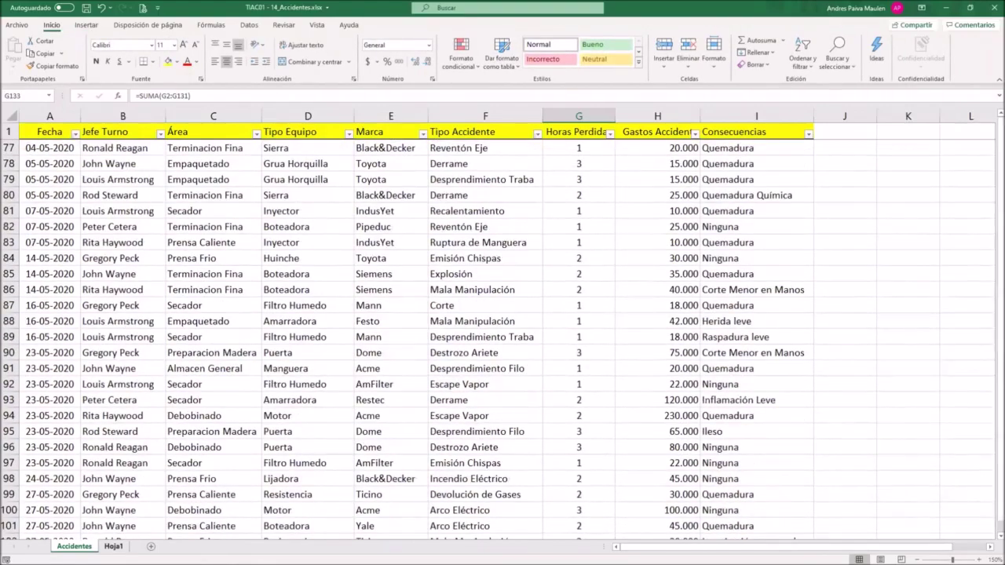
{"action": "key", "text": "ctrl+Page_Down"}
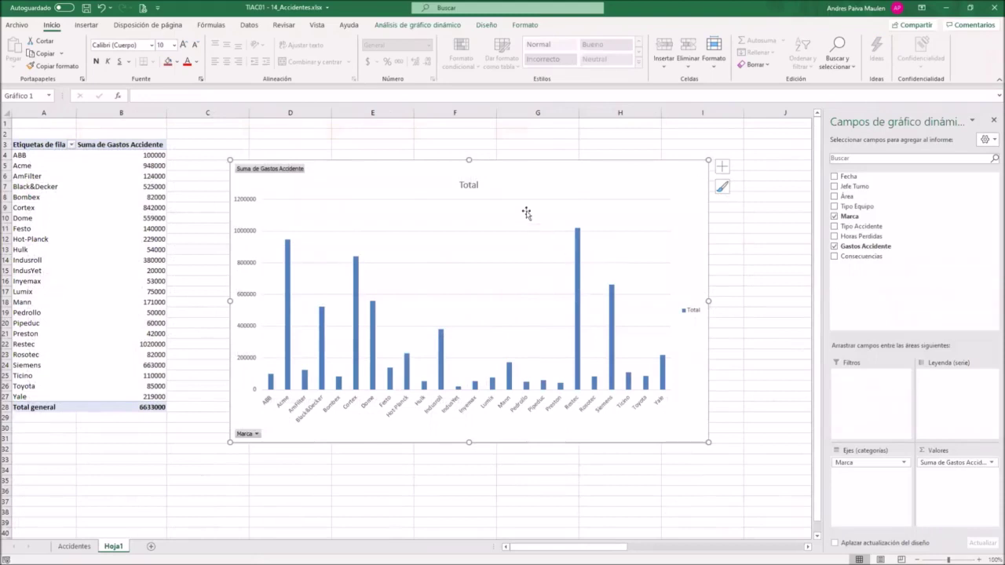
- Nudge the chart up-left and replace Marca with Área on the chart's category axis
{"action": "left_click_drag", "start_coordinate": [511, 170], "coordinate": [498, 157]}
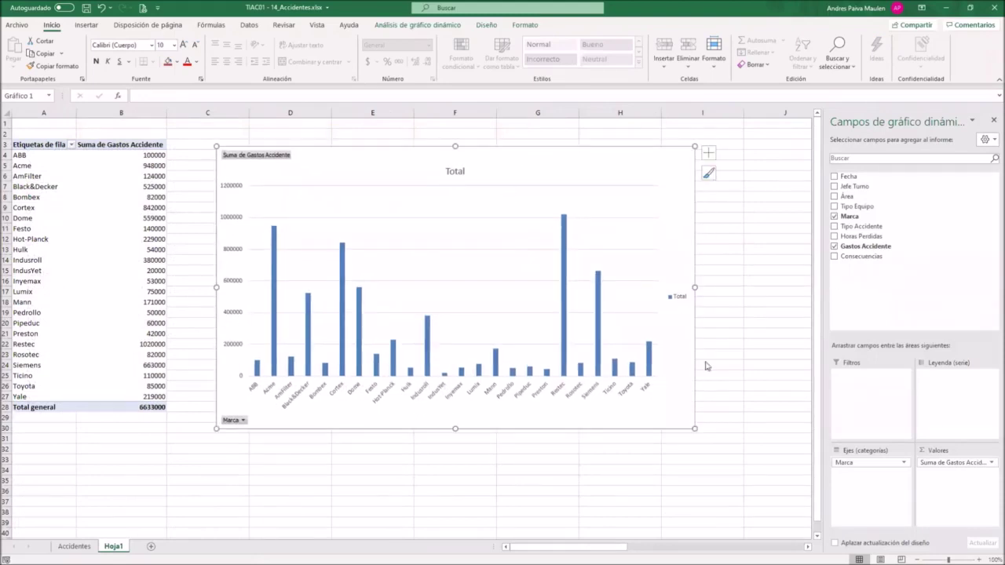
{"action": "left_click_drag", "start_coordinate": [843, 462], "coordinate": [928, 203]}
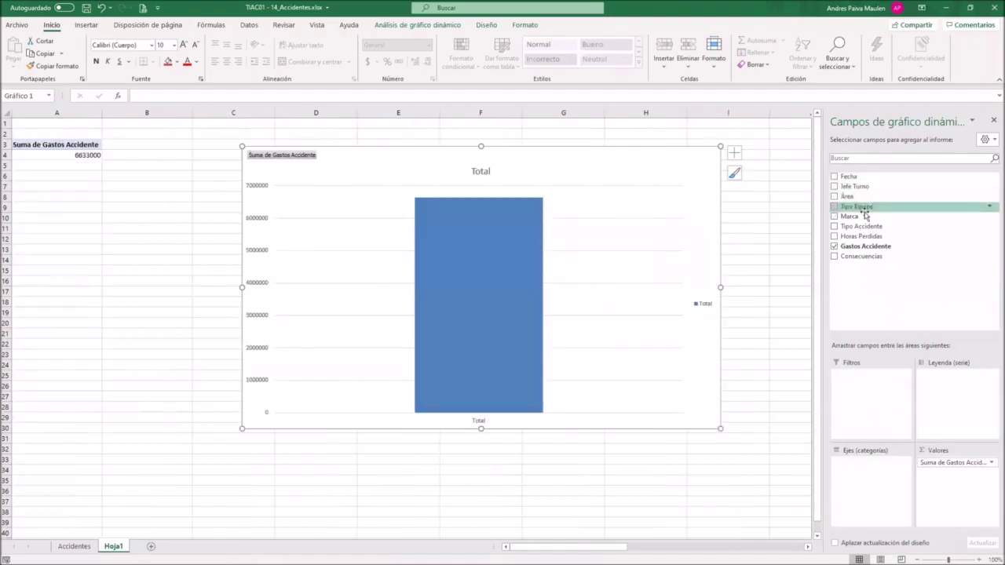
{"action": "left_click_drag", "start_coordinate": [856, 196], "coordinate": [854, 487]}
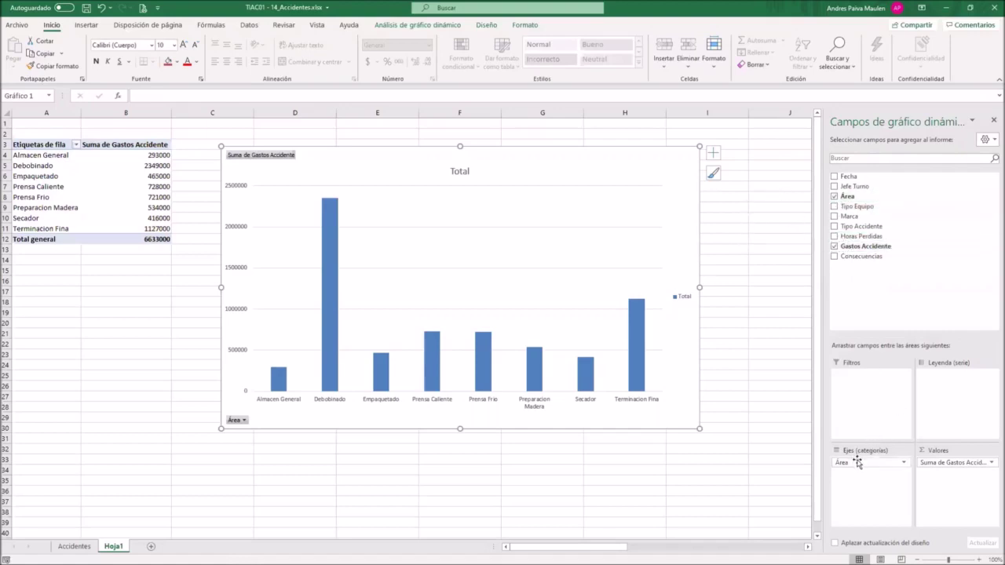
{"action": "mouse_move", "coordinate": [172, 561]}
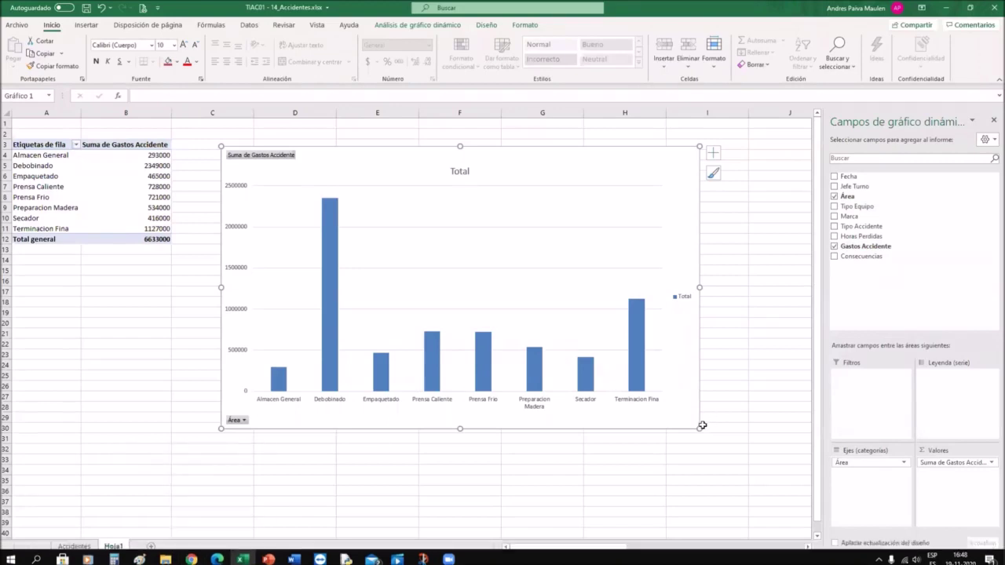
- Resize the chart, swap Área back to Marca on the category axis, and heighten the chart
{"action": "left_click_drag", "start_coordinate": [700, 429], "coordinate": [528, 312]}
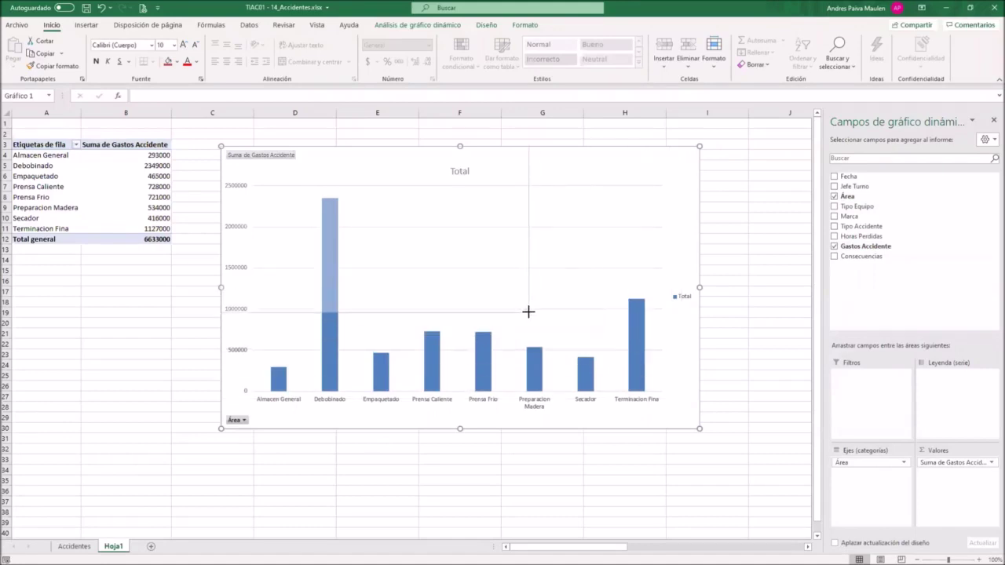
{"action": "left_click_drag", "start_coordinate": [528, 313], "coordinate": [765, 360]}
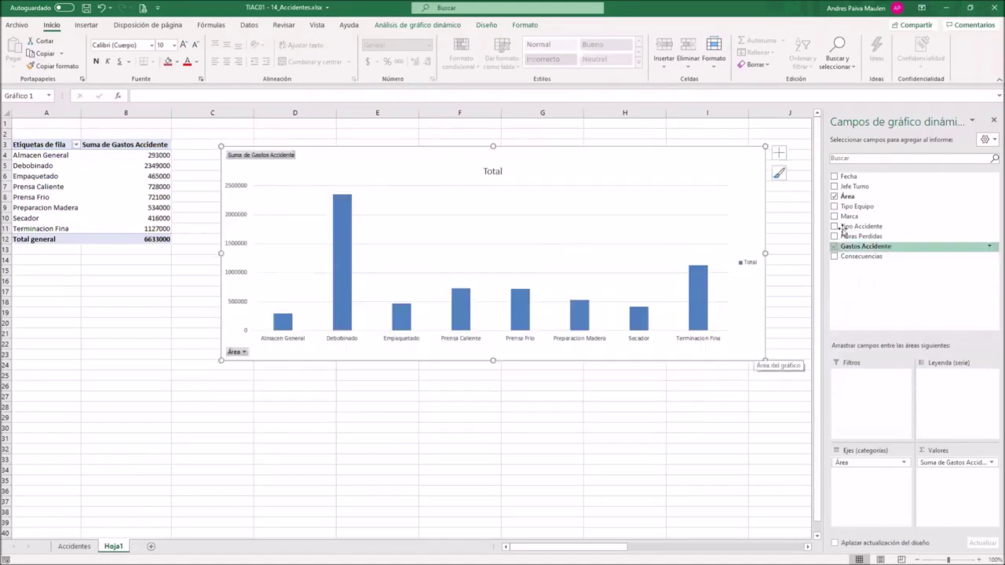
{"action": "left_click_drag", "start_coordinate": [848, 463], "coordinate": [965, 269]}
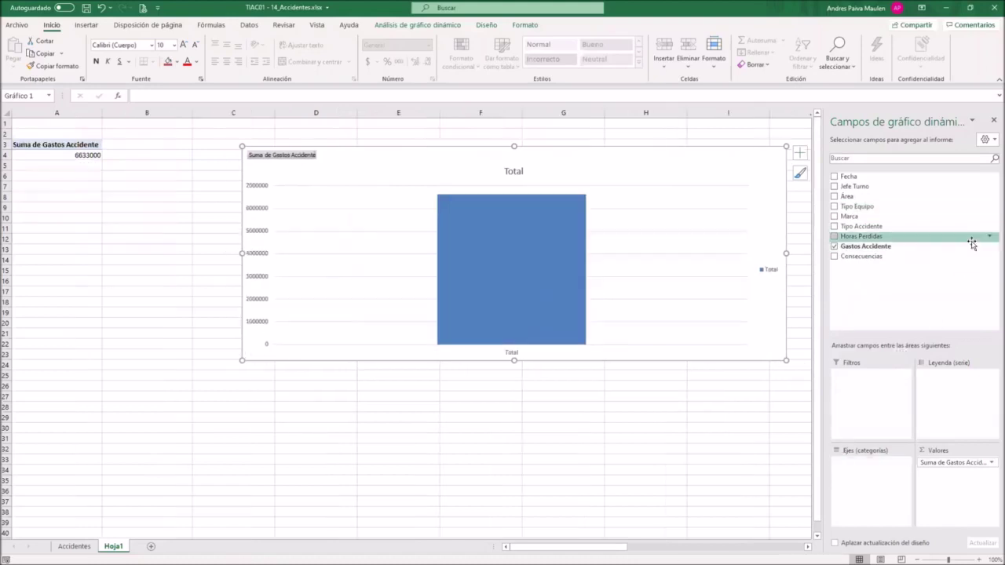
{"action": "left_click_drag", "start_coordinate": [856, 215], "coordinate": [860, 486]}
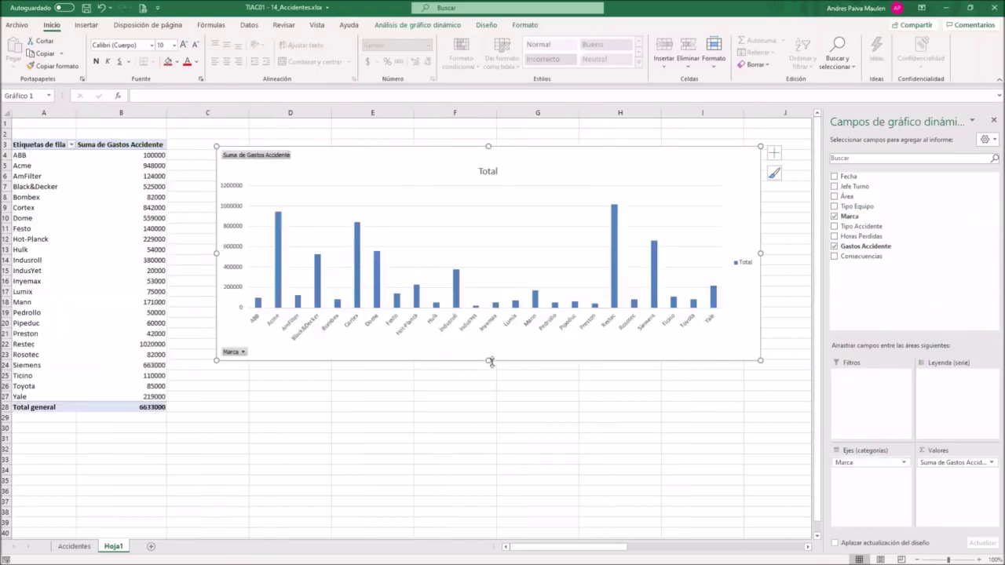
{"action": "left_click_drag", "start_coordinate": [488, 361], "coordinate": [488, 393]}
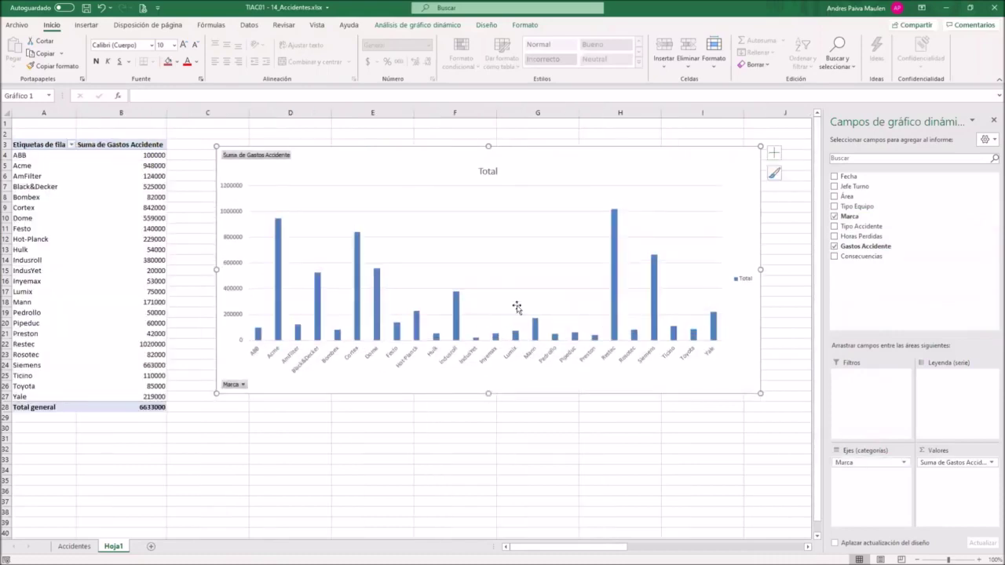
- Review the Restec bar and brand sums, confirming Restec's 1020000 within the 6633000 Total general
{"action": "left_click", "coordinate": [278, 255]}
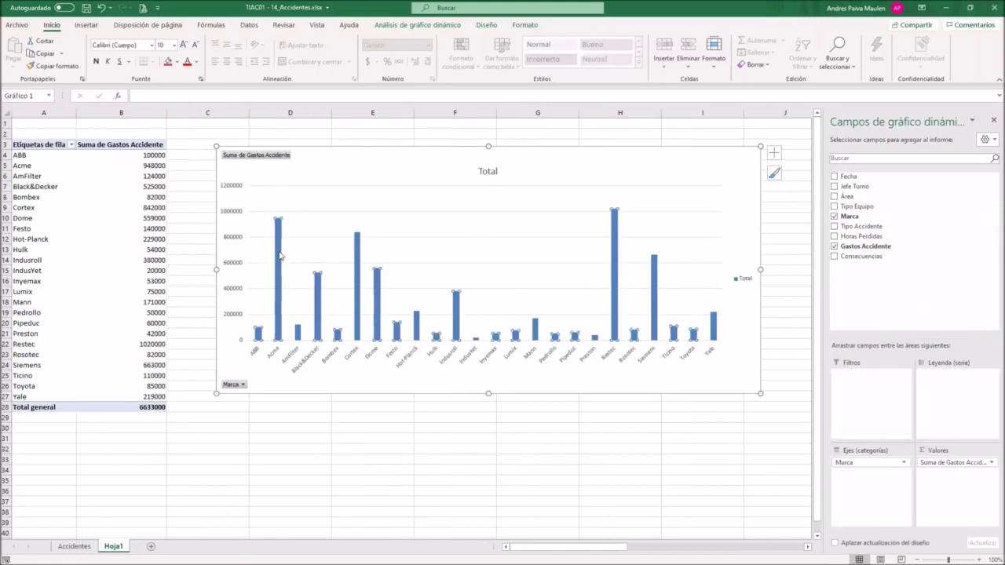
{"action": "left_click", "coordinate": [614, 245]}
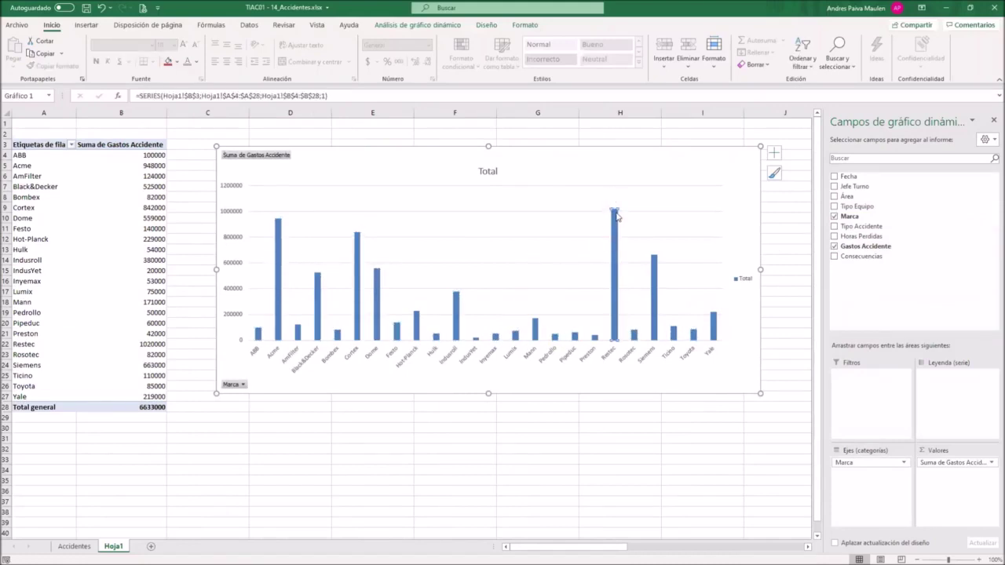
{"action": "left_click", "coordinate": [576, 435]}
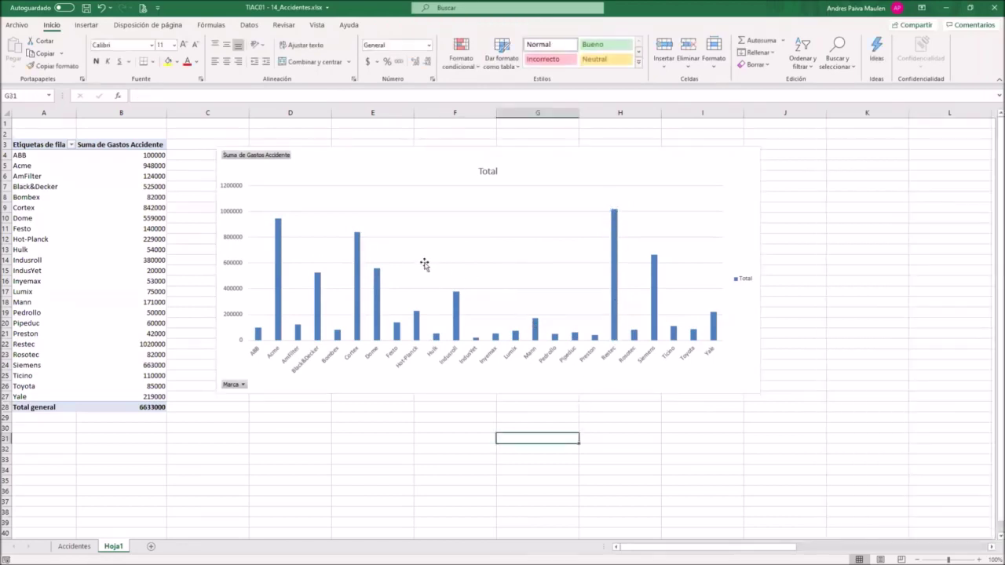
{"action": "left_click_drag", "start_coordinate": [25, 155], "coordinate": [156, 394]}
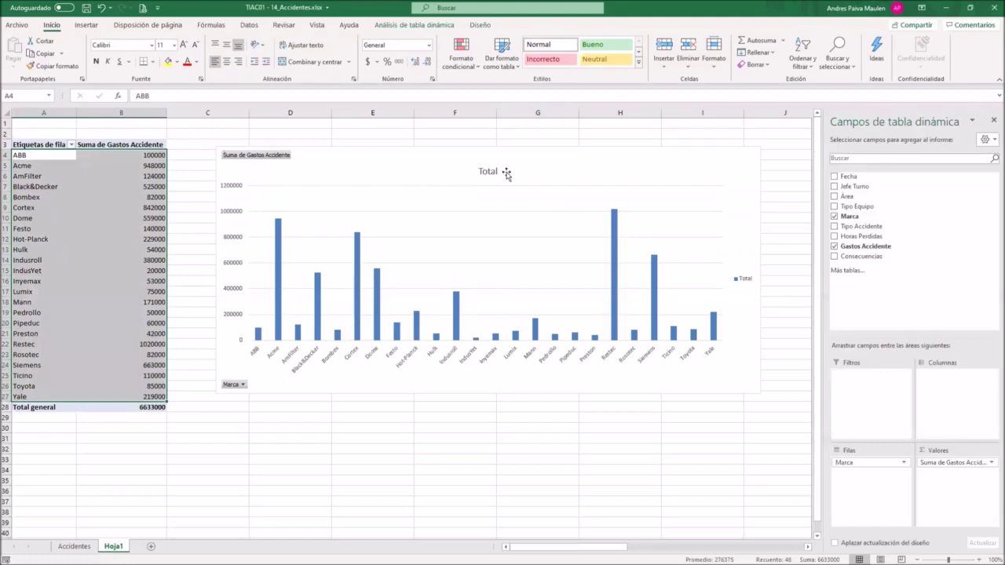
{"action": "left_click", "coordinate": [535, 164]}
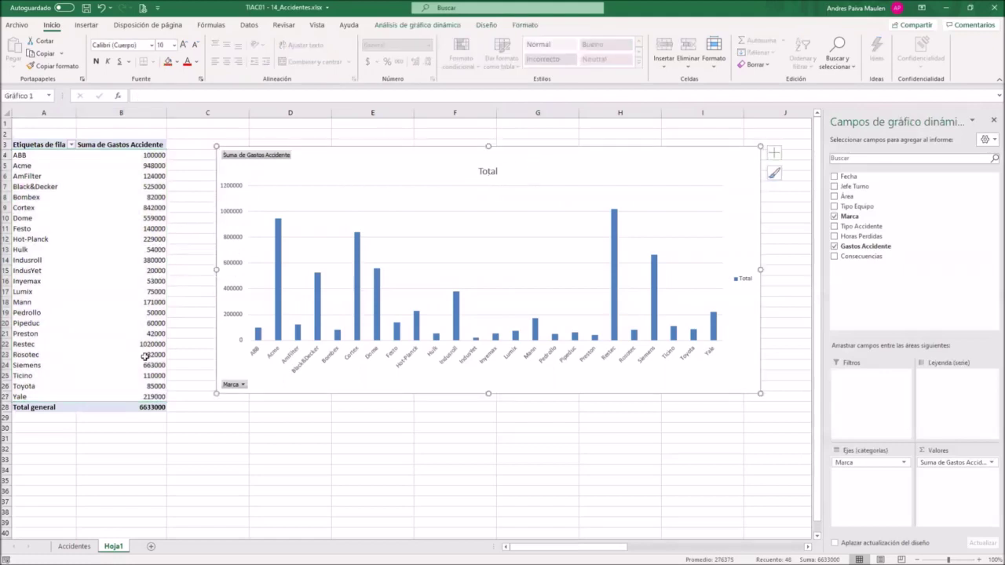
{"action": "left_click", "coordinate": [145, 408]}
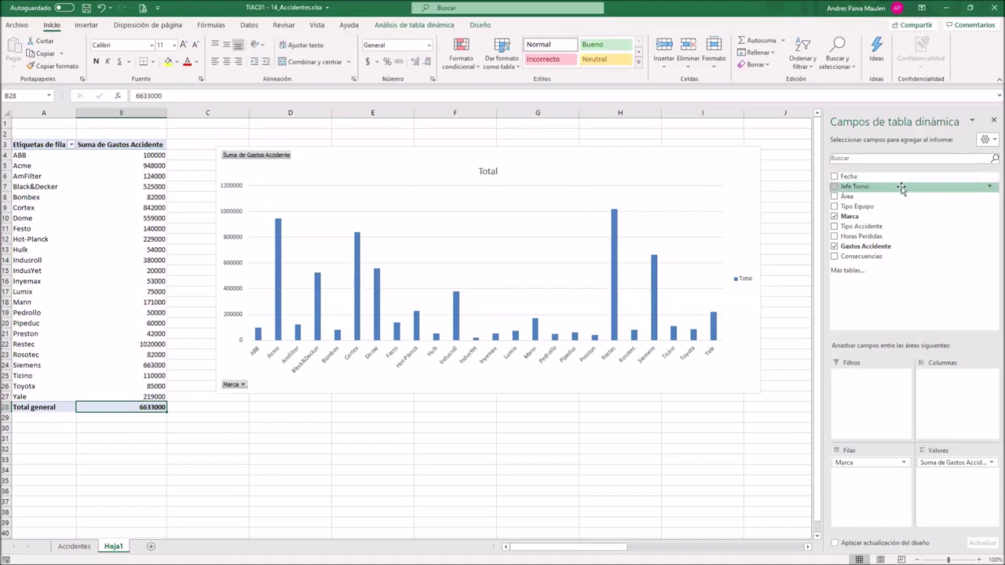
- Add Jefe Turno as a report filter above the pivot, left at (Todas)
{"action": "mouse_move", "coordinate": [902, 182]}
{"action": "left_mouse_down"}
{"action": "mouse_move", "coordinate": [322, 202]}
{"action": "mouse_move", "coordinate": [33, 122]}
{"action": "mouse_move", "coordinate": [134, 132]}
{"action": "left_mouse_up"}
{"action": "left_click", "coordinate": [47, 123]}
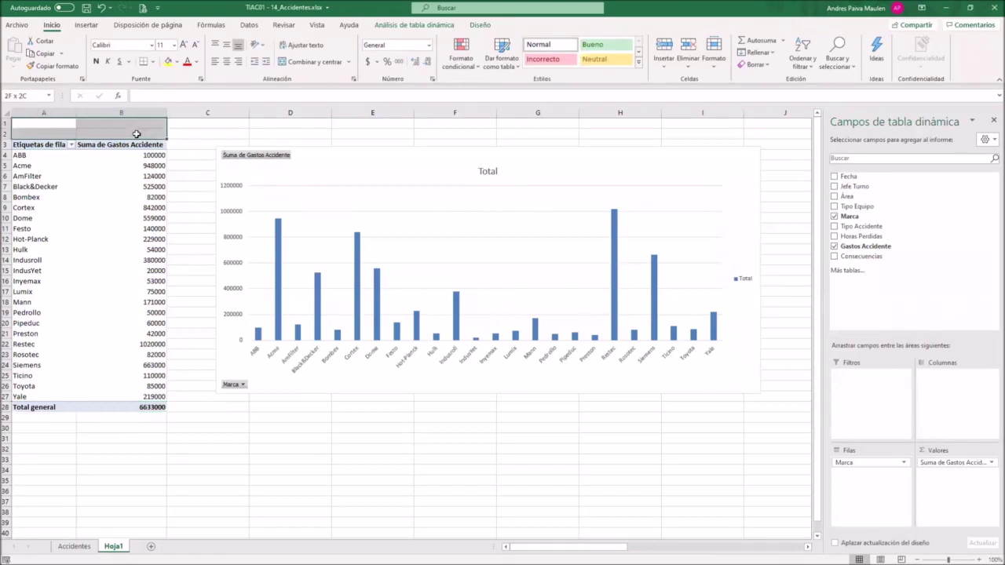
{"action": "left_click_drag", "start_coordinate": [53, 126], "coordinate": [125, 133]}
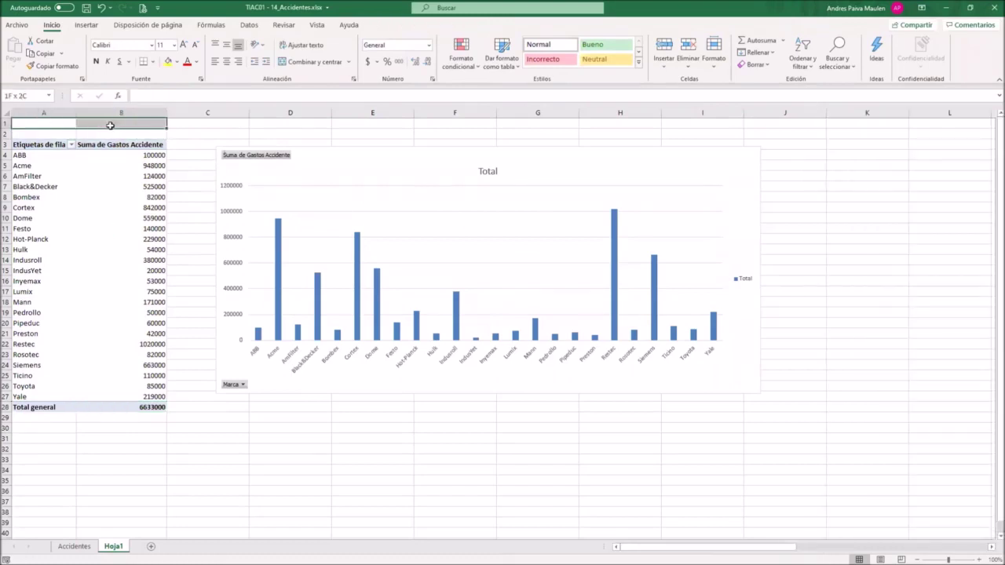
{"action": "left_click", "coordinate": [108, 217]}
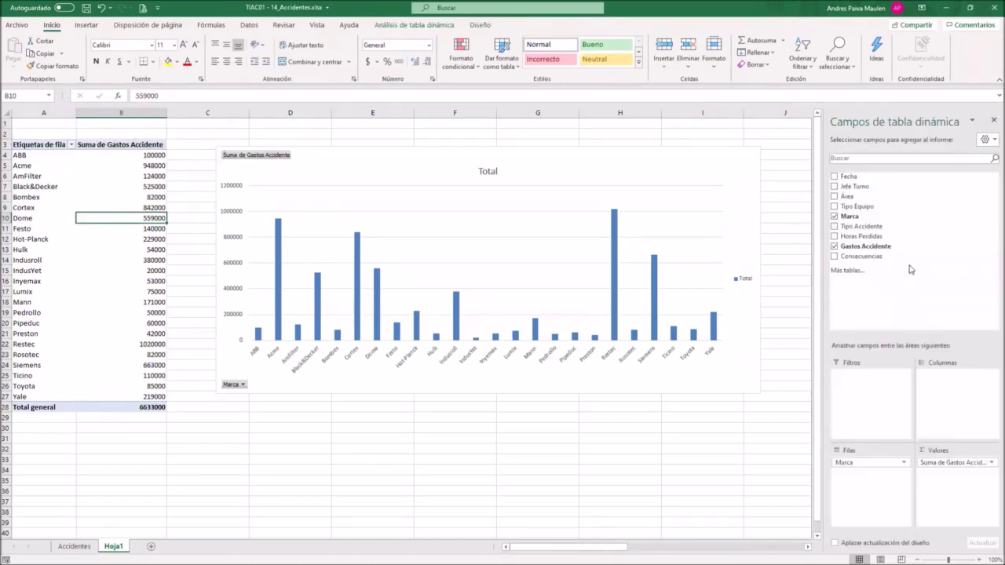
{"action": "left_click_drag", "start_coordinate": [856, 186], "coordinate": [858, 386]}
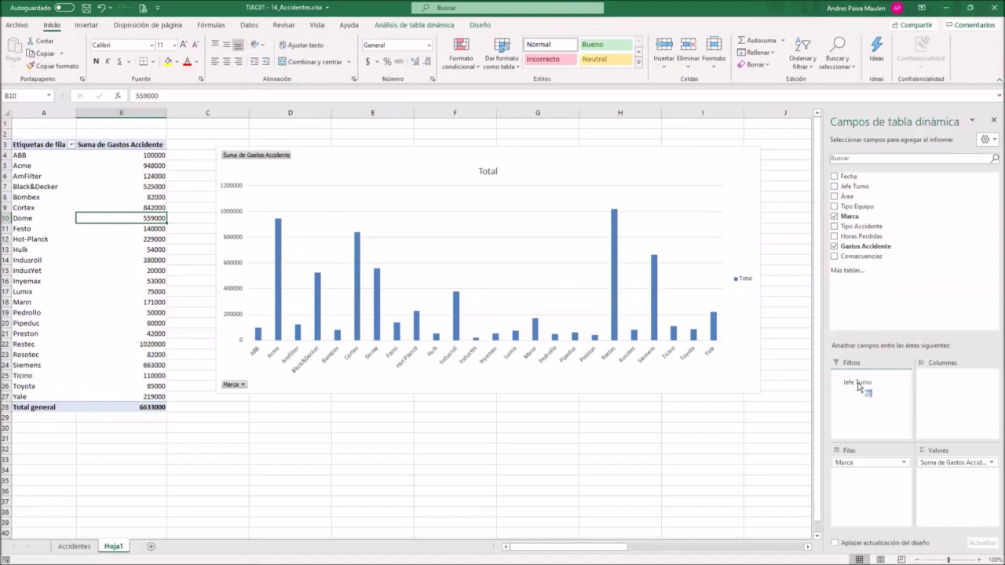
{"action": "left_click_drag", "start_coordinate": [858, 384], "coordinate": [858, 386]}
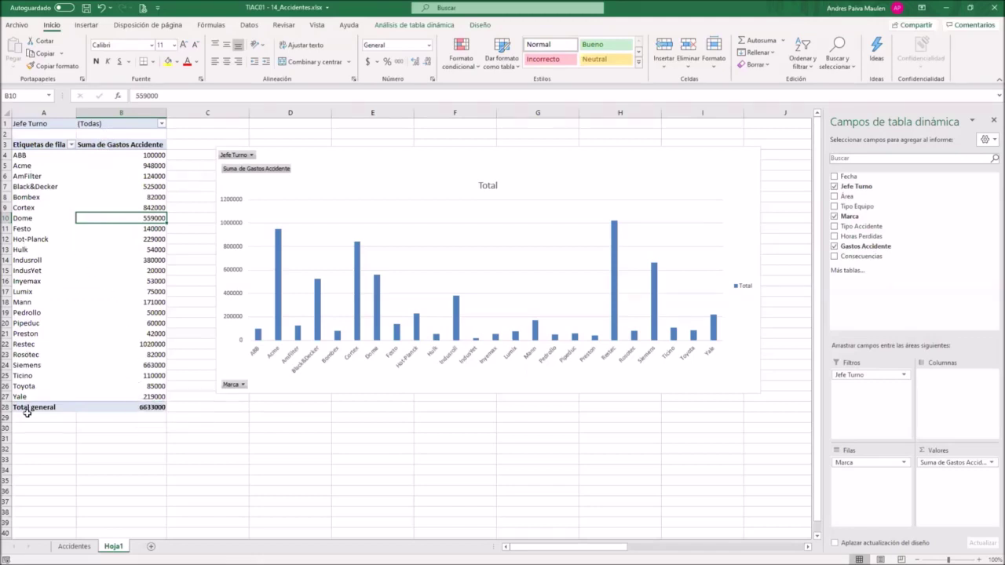
{"action": "left_click", "coordinate": [161, 124]}
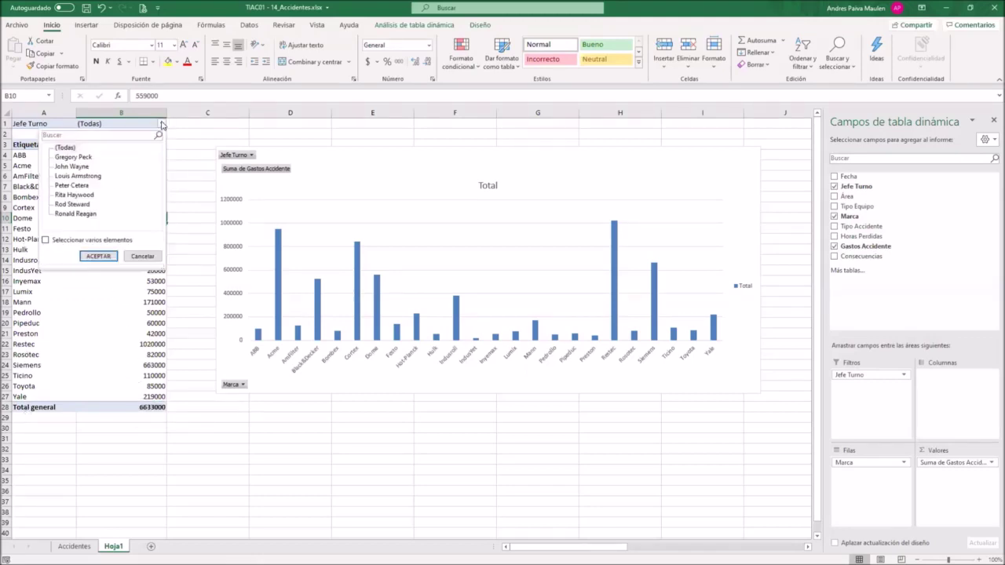
- Filter Jefe Turno to the first listed supervisor, bringing the Total general to 1626000
{"action": "left_click", "coordinate": [79, 157]}
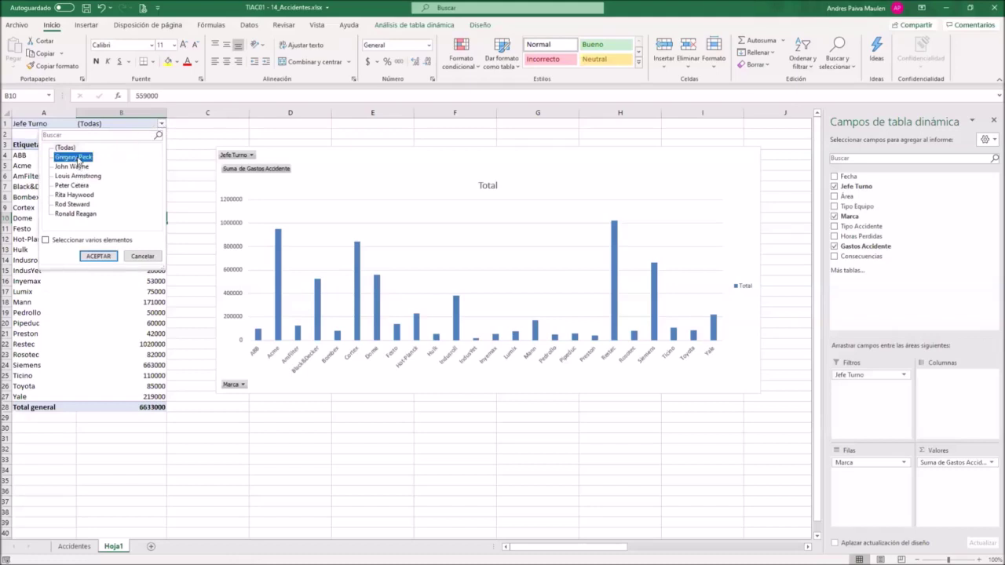
{"action": "left_click", "coordinate": [90, 257]}
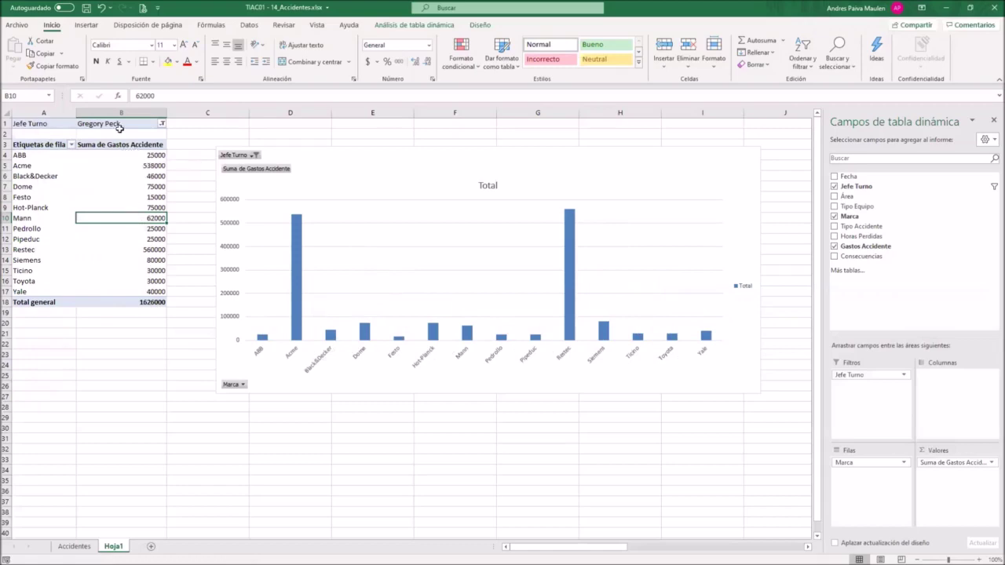
{"action": "left_click", "coordinate": [149, 303]}
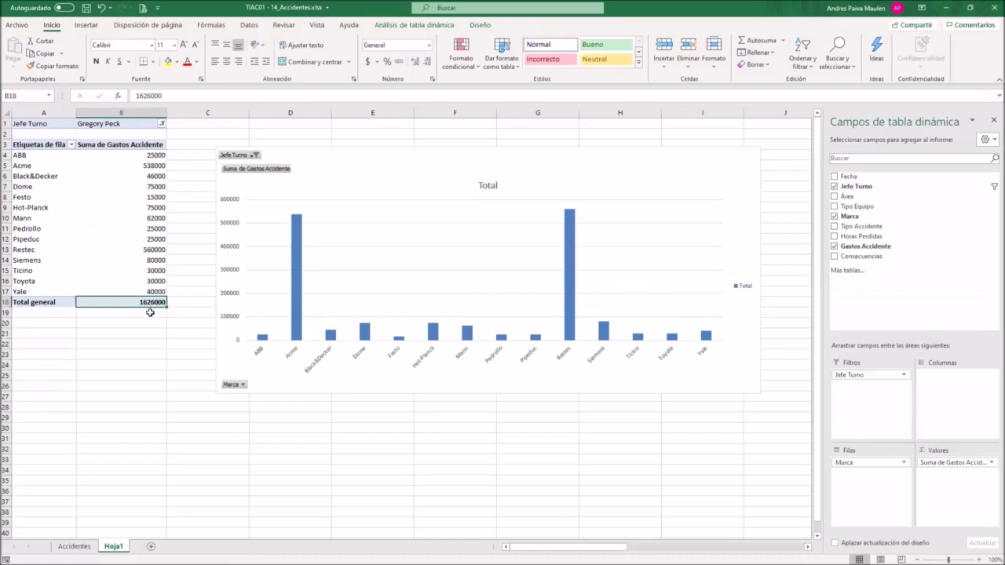
{"action": "mouse_move", "coordinate": [148, 302]}
- Check the filtered chart's Restec bar, highest at 560000 among 14 brands
{"action": "left_click", "coordinate": [298, 289]}
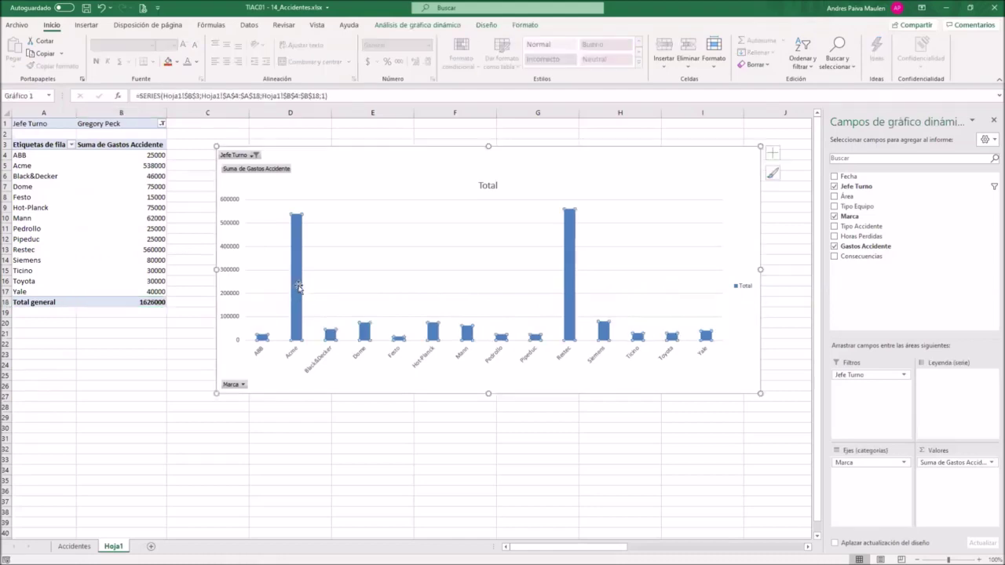
{"action": "left_click", "coordinate": [572, 290]}
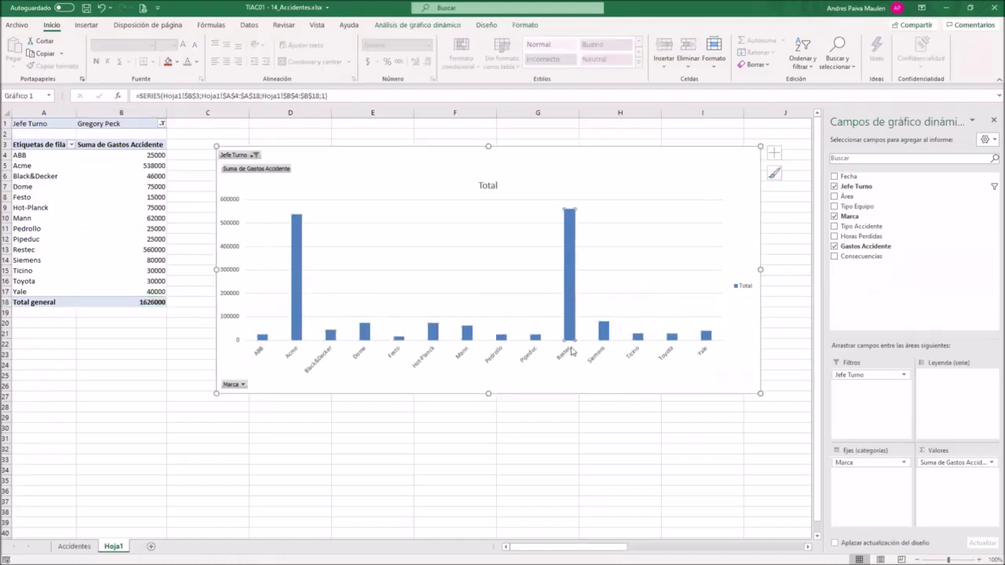
{"action": "left_click", "coordinate": [500, 459]}
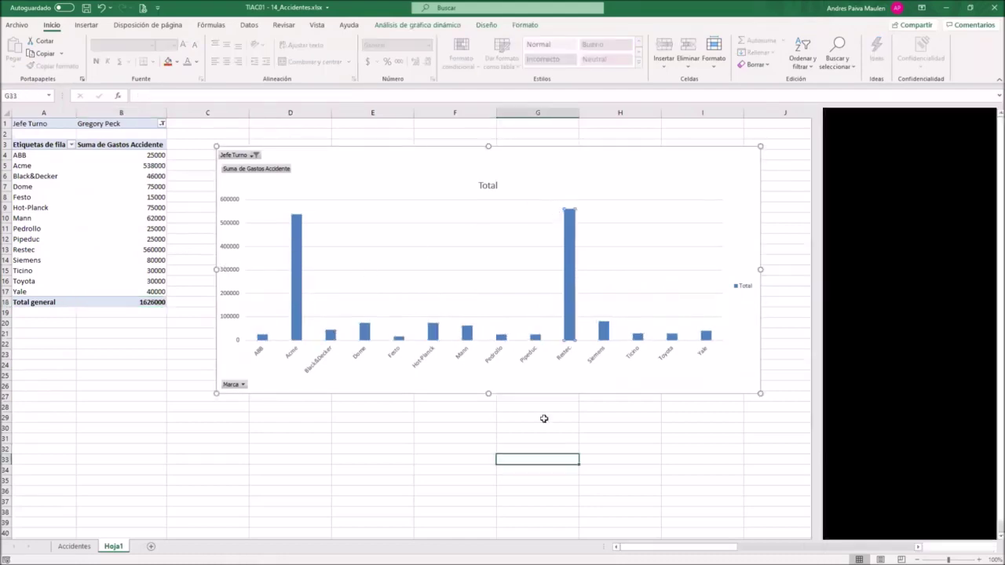
{"action": "left_click", "coordinate": [55, 217]}
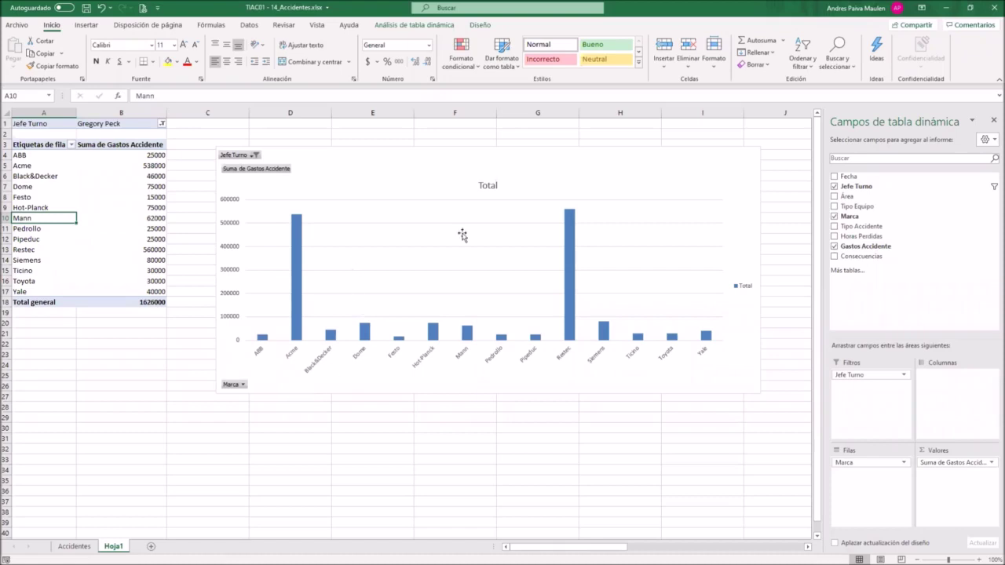
- Set the Jefe Turno filter in B1 to (Todas) so costs for every brand appear
{"action": "mouse_move", "coordinate": [563, 253]}
{"action": "left_click", "coordinate": [162, 124]}
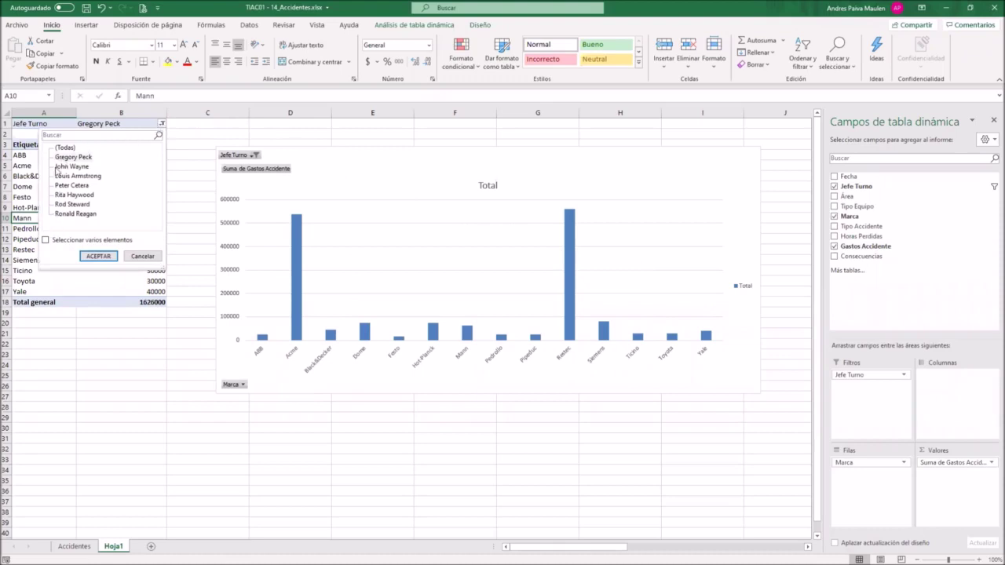
{"action": "left_click", "coordinate": [63, 148]}
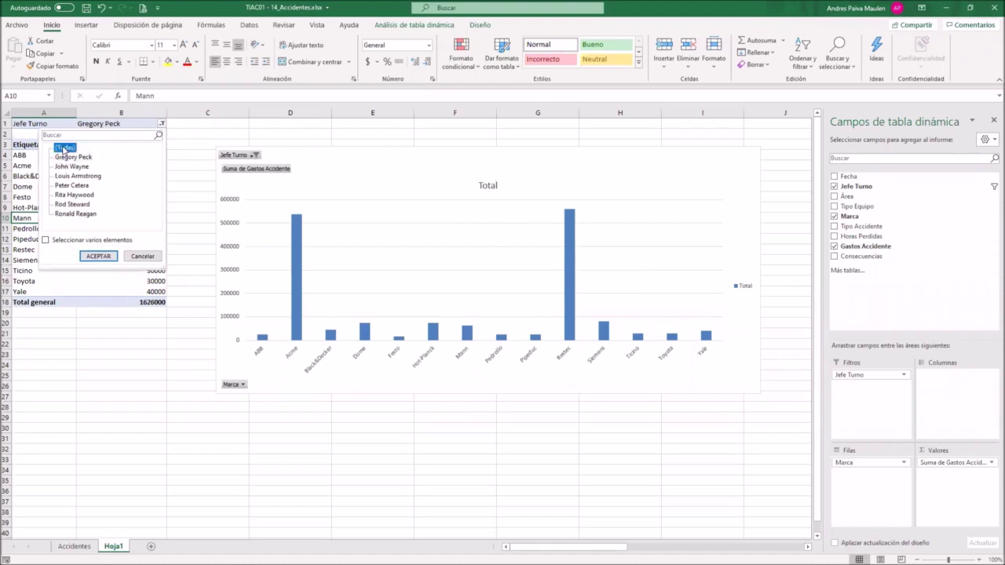
{"action": "left_click", "coordinate": [95, 257]}
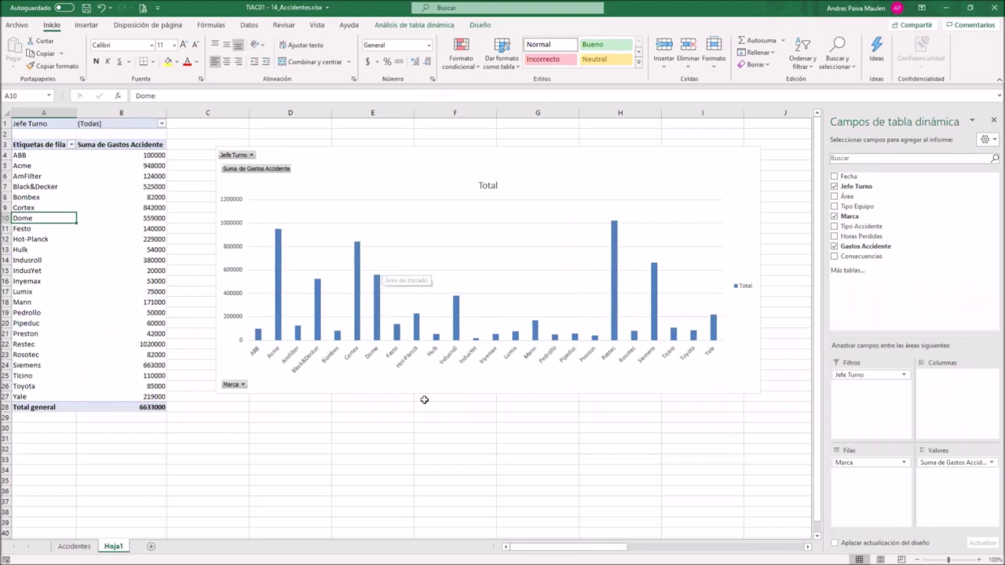
- Drag Jefe Turno out of the pivot filters and delete the pivot chart
{"action": "left_click_drag", "start_coordinate": [854, 374], "coordinate": [906, 221]}
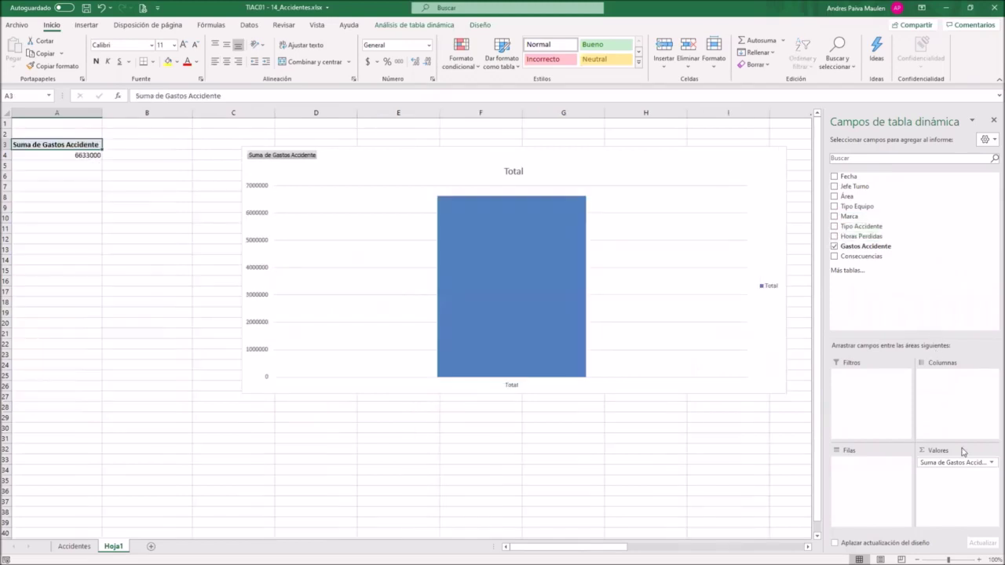
{"action": "left_click", "coordinate": [572, 156]}
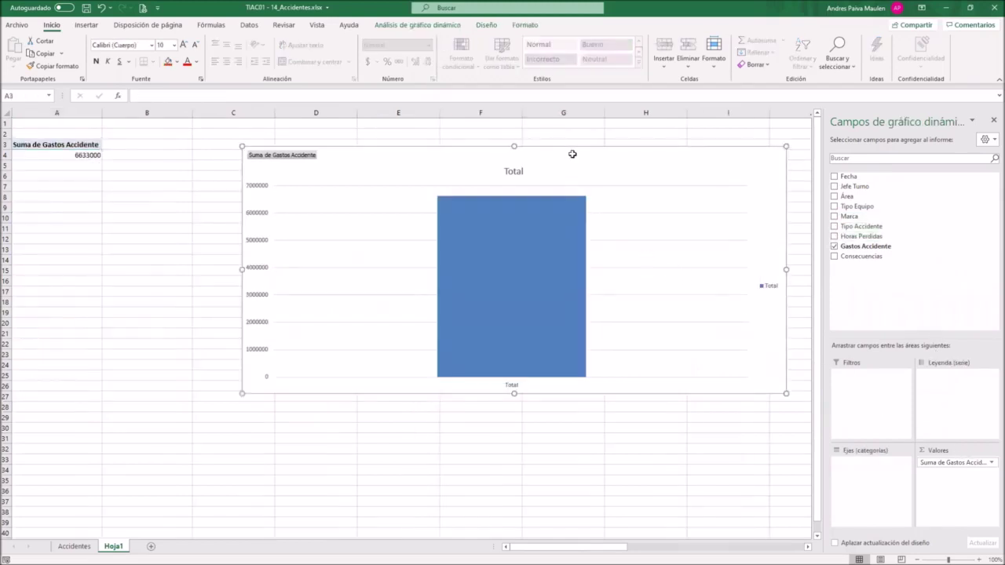
{"action": "key", "text": "Delete"}
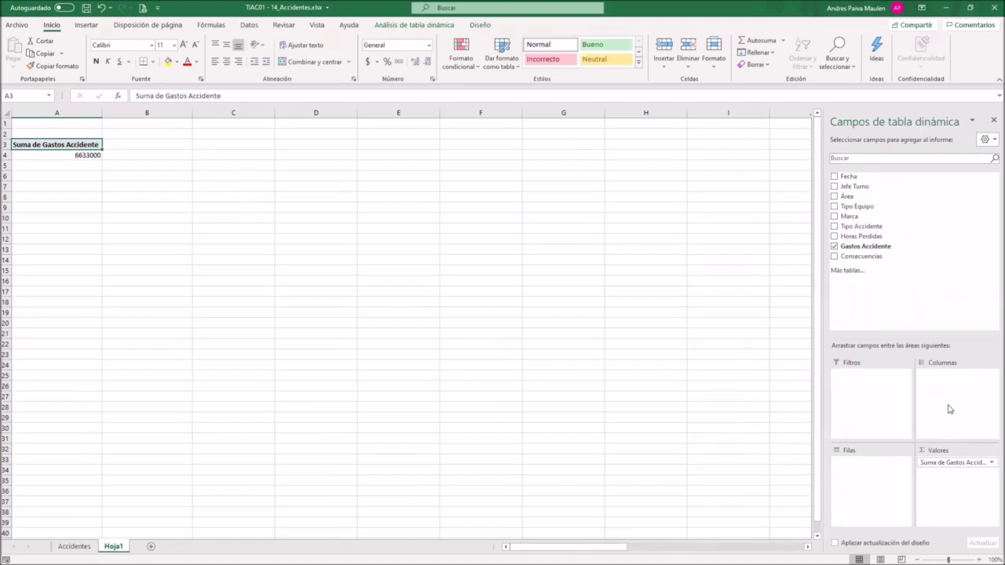
- Put Jefe Turno in pivot rows and Área in columns, then narrow column B
{"action": "left_click_drag", "start_coordinate": [859, 186], "coordinate": [867, 502]}
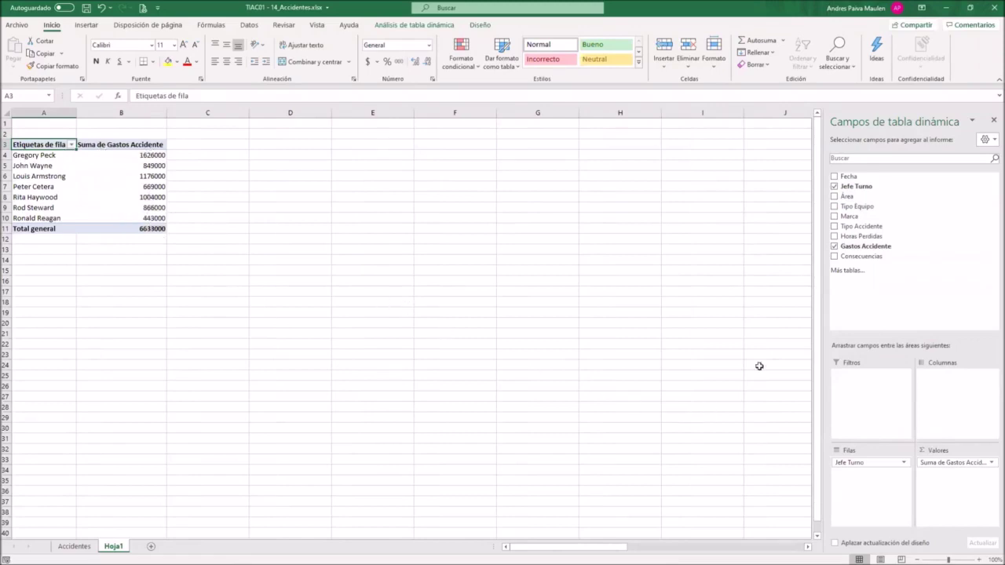
{"action": "left_click_drag", "start_coordinate": [849, 199], "coordinate": [969, 399]}
{"action": "left_click_drag", "start_coordinate": [969, 399], "coordinate": [968, 396]}
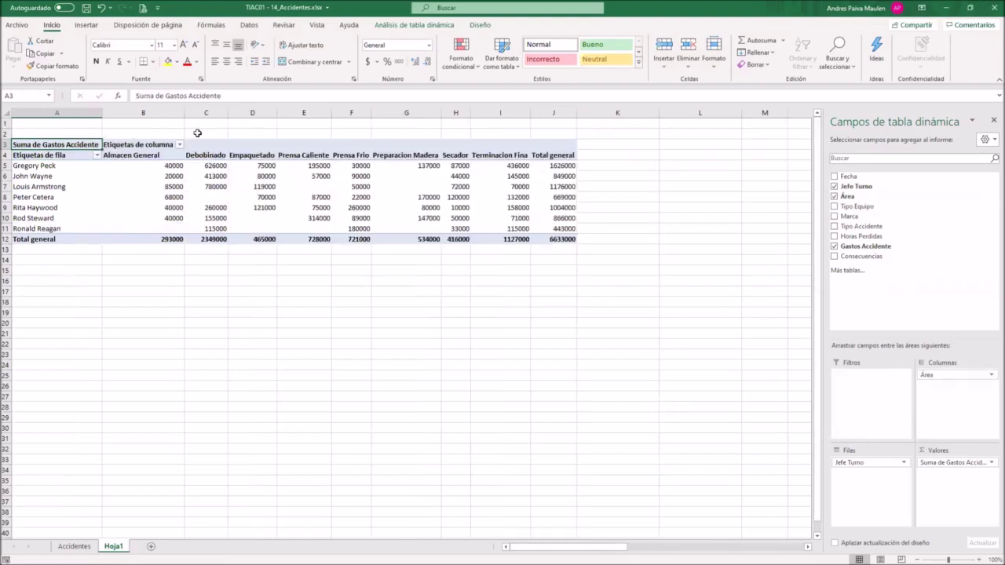
{"action": "left_click_drag", "start_coordinate": [185, 112], "coordinate": [162, 112]}
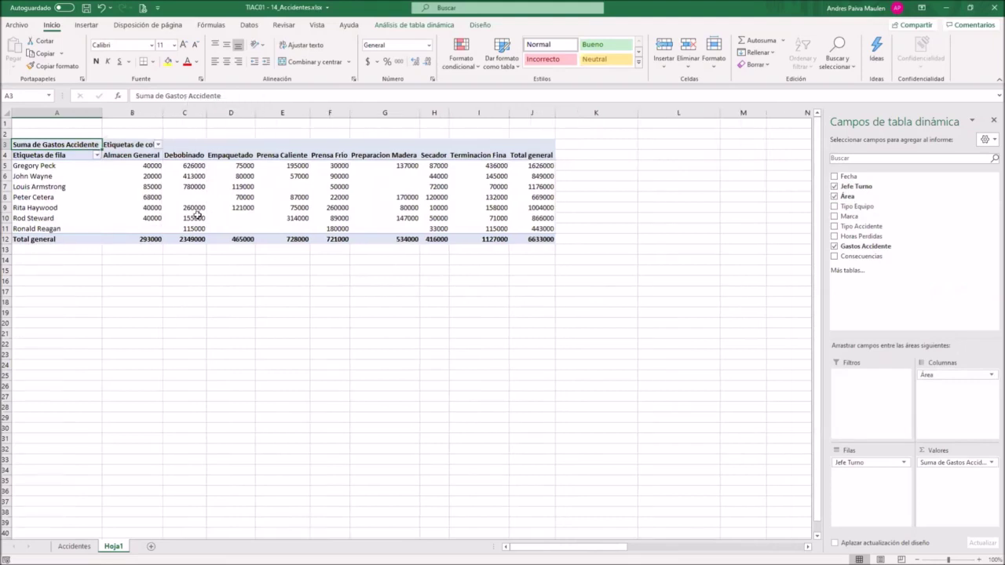
{"action": "left_click_drag", "start_coordinate": [126, 112], "coordinate": [597, 112]}
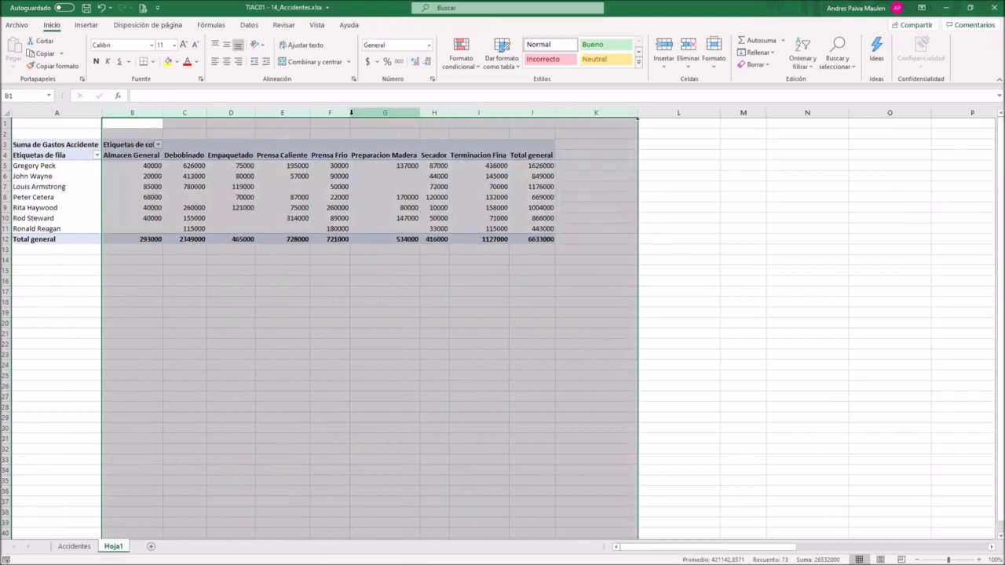
- Widen the selected pivot columns B through J
{"action": "left_click_drag", "start_coordinate": [351, 112], "coordinate": [375, 112]}
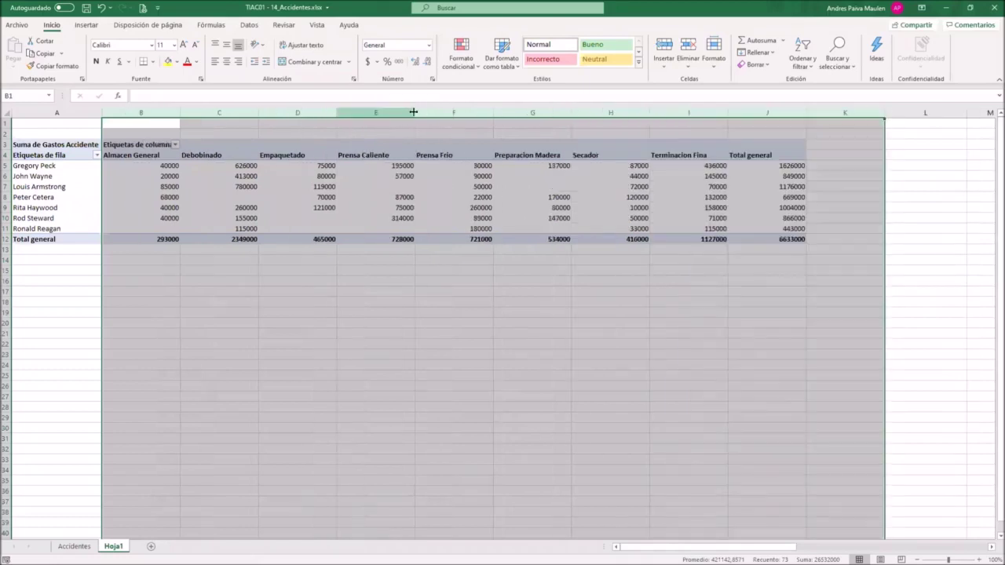
{"action": "left_click_drag", "start_coordinate": [376, 112], "coordinate": [411, 113]}
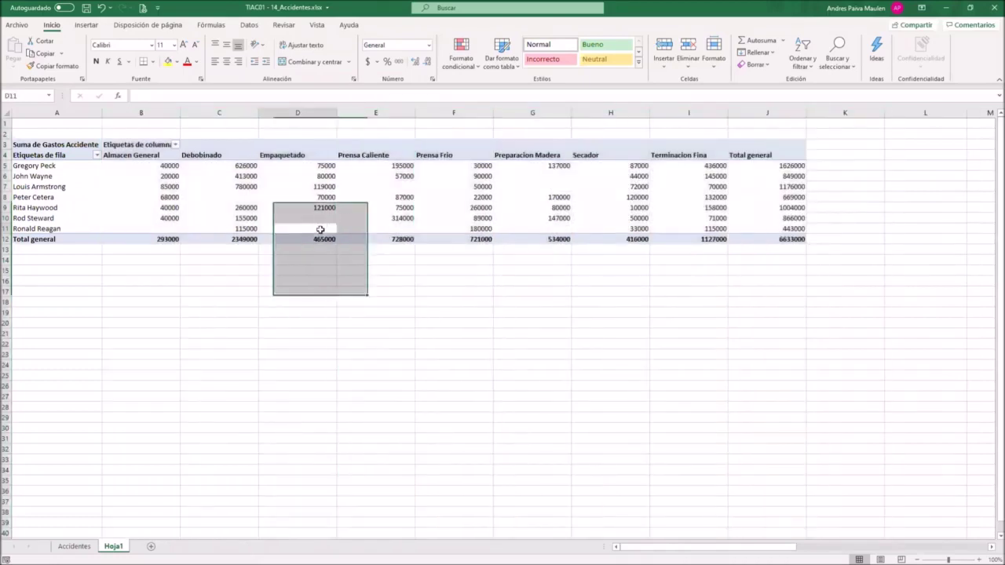
{"action": "left_click", "coordinate": [318, 310]}
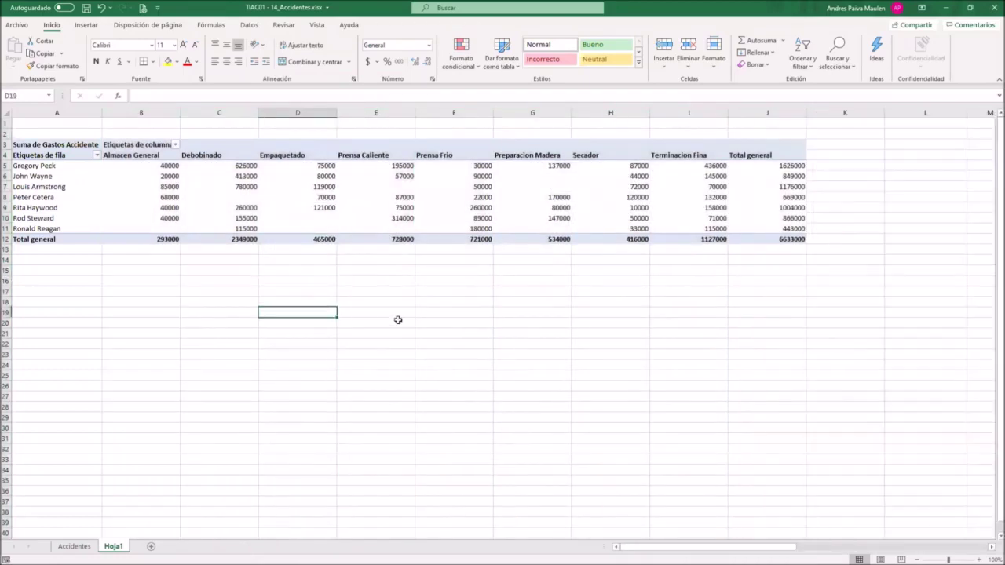
{"action": "left_click", "coordinate": [266, 179]}
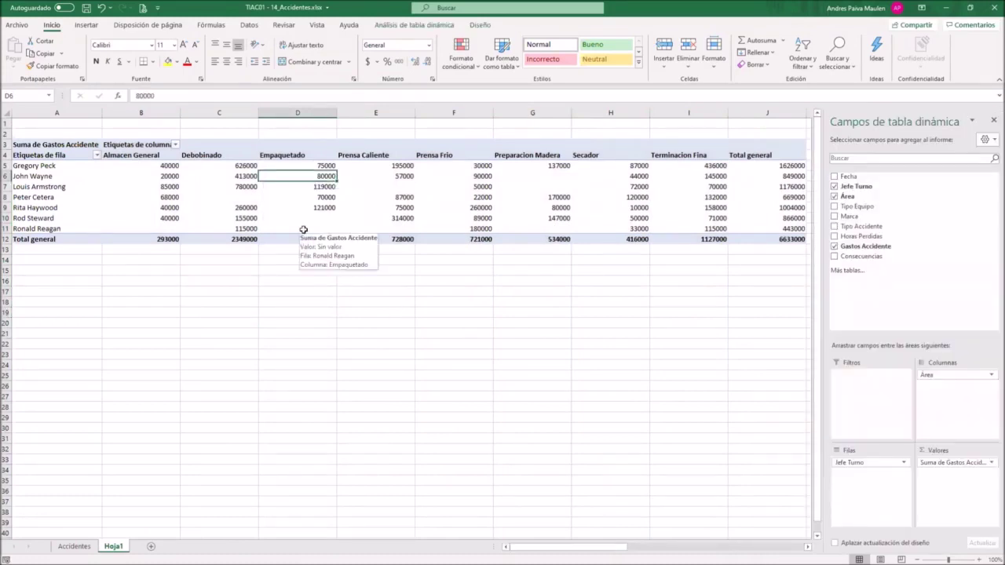
{"action": "mouse_move", "coordinate": [259, 238]}
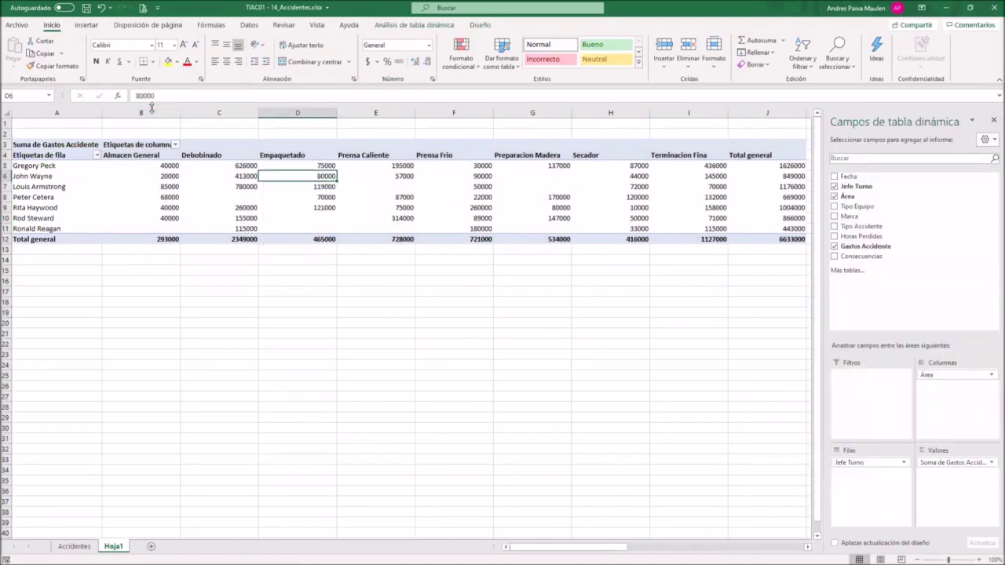
- Right-align the Área header labels in row 4 (B4:J4)
{"action": "left_click_drag", "start_coordinate": [152, 112], "coordinate": [780, 110]}
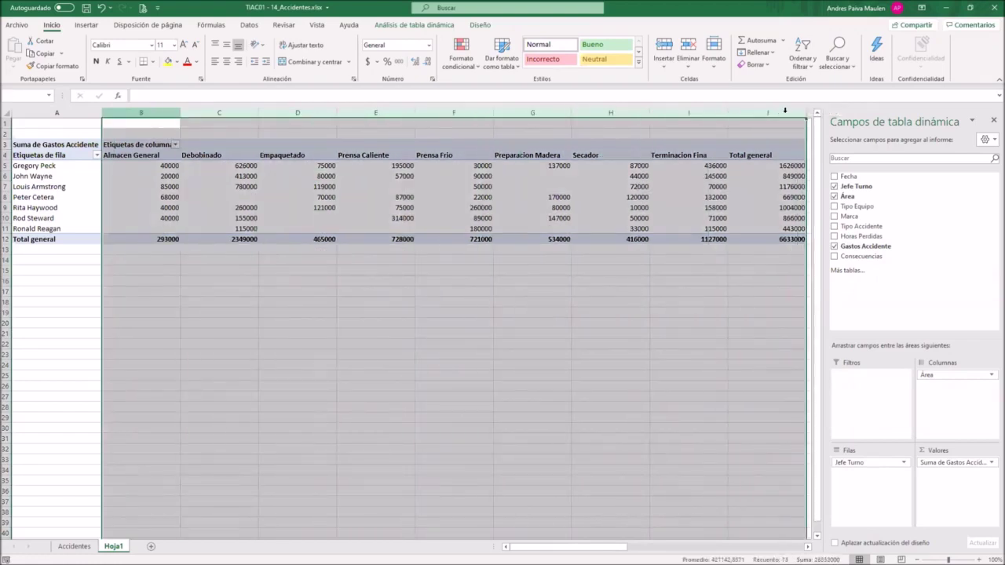
{"action": "left_click", "coordinate": [762, 148]}
{"action": "left_click", "coordinate": [592, 154]}
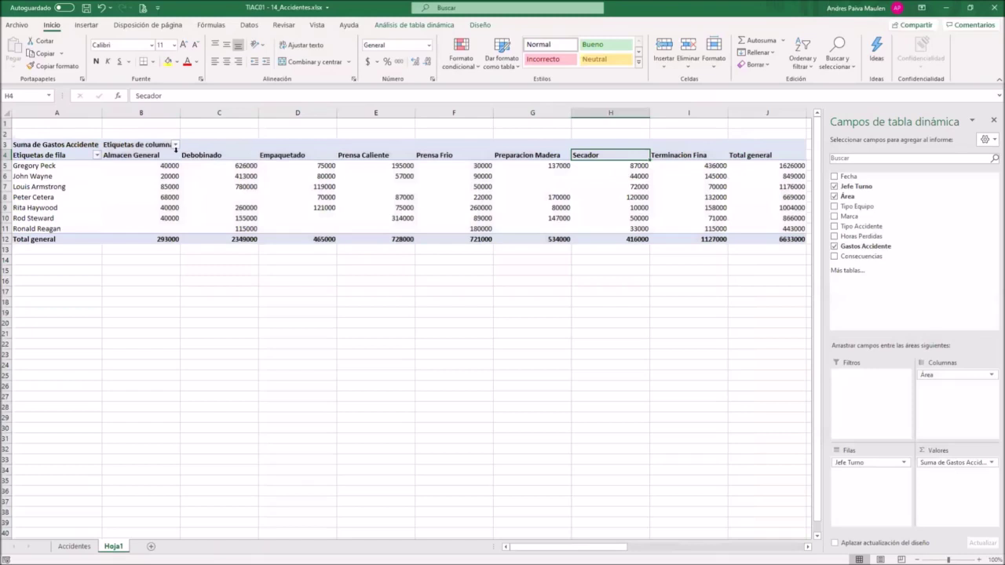
{"action": "left_click_drag", "start_coordinate": [163, 151], "coordinate": [779, 155]}
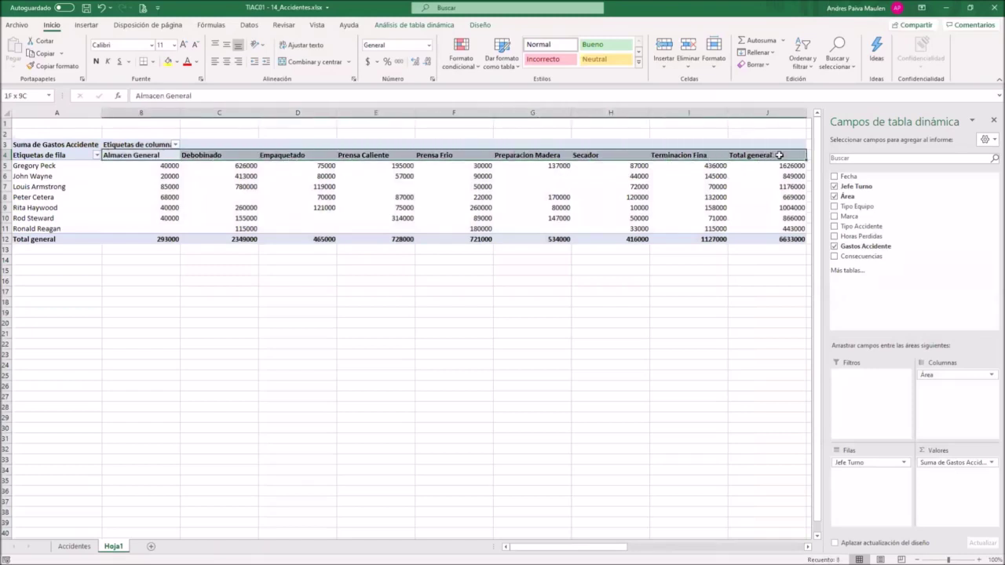
{"action": "left_click", "coordinate": [237, 62]}
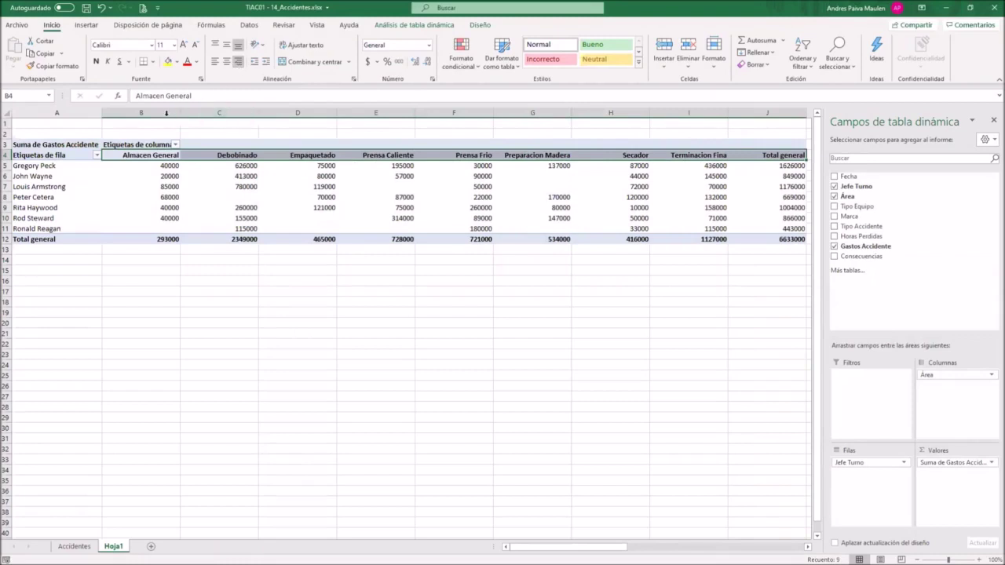
- Resize columns B through J together to one narrower uniform width
{"action": "left_click_drag", "start_coordinate": [158, 113], "coordinate": [767, 114]}
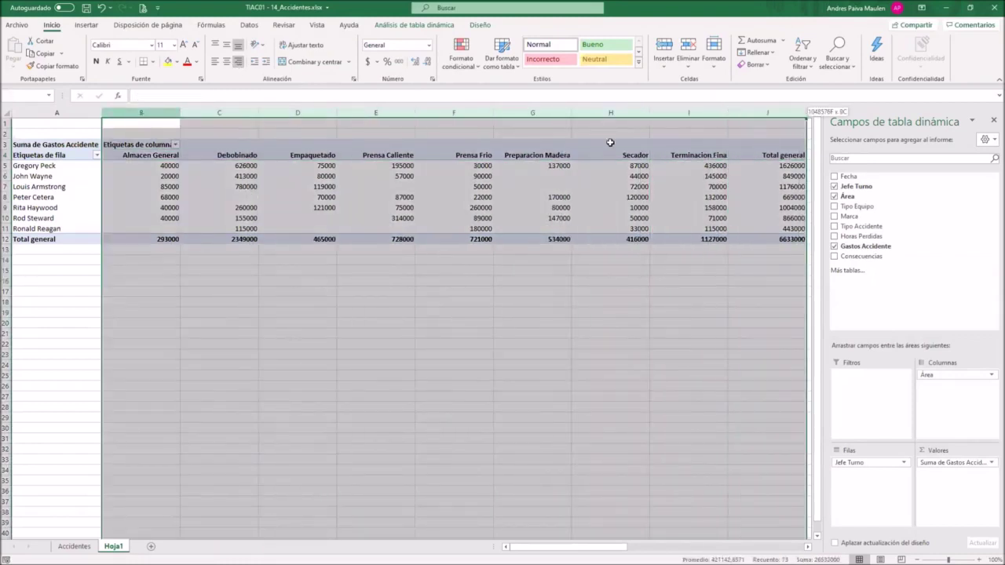
{"action": "left_click_drag", "start_coordinate": [727, 112], "coordinate": [721, 110]}
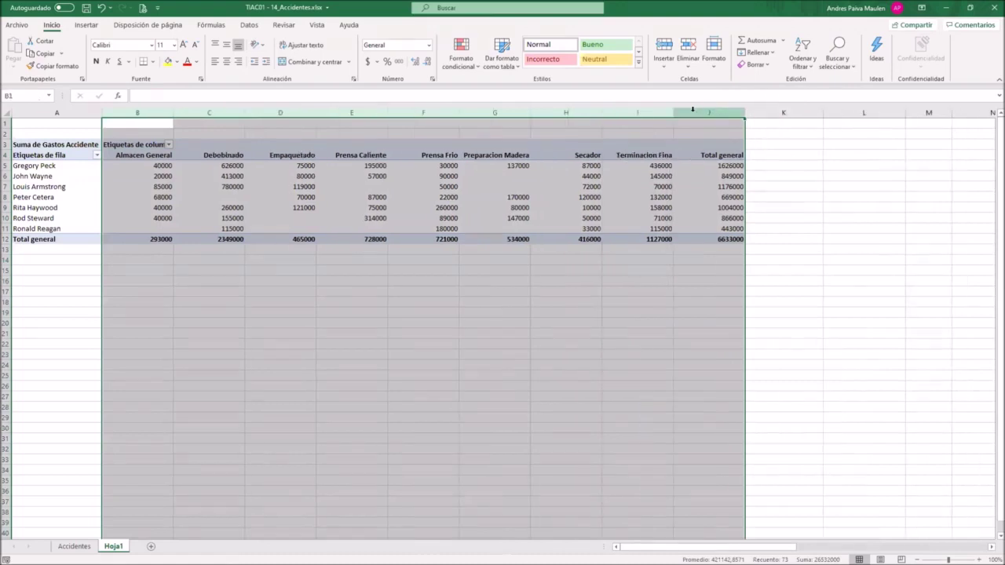
{"action": "left_click_drag", "start_coordinate": [675, 112], "coordinate": [669, 110]}
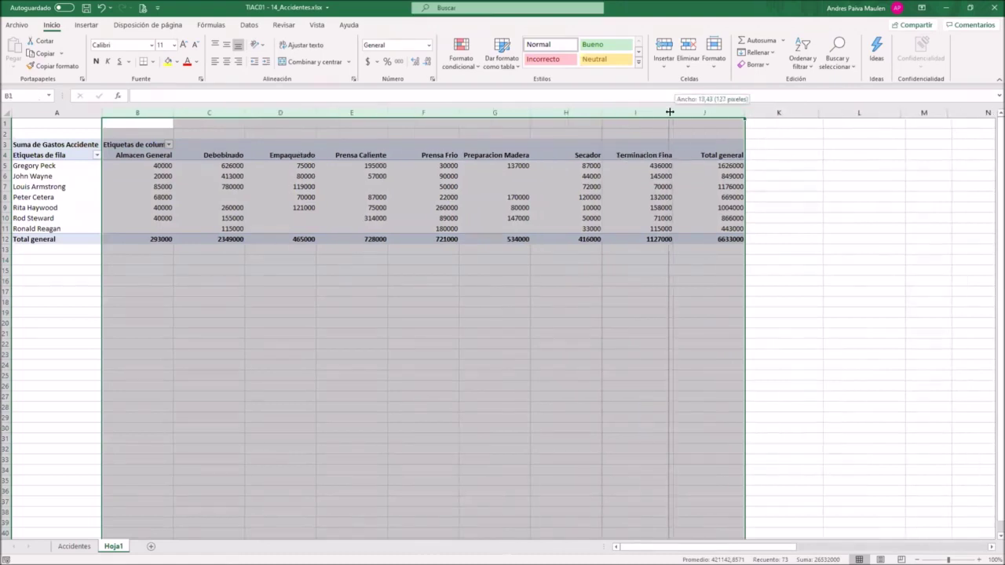
{"action": "left_click", "coordinate": [444, 308]}
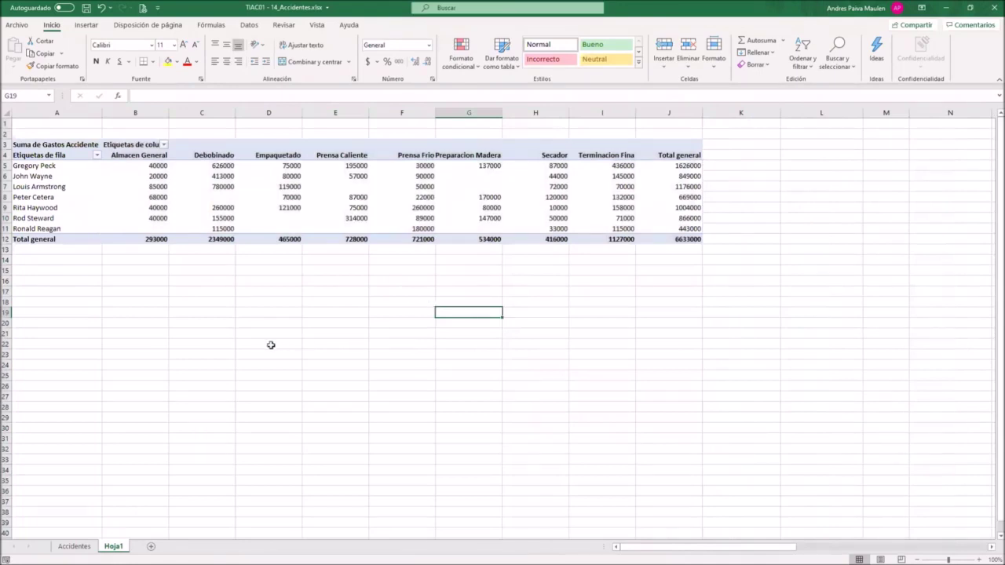
{"action": "left_click", "coordinate": [38, 197]}
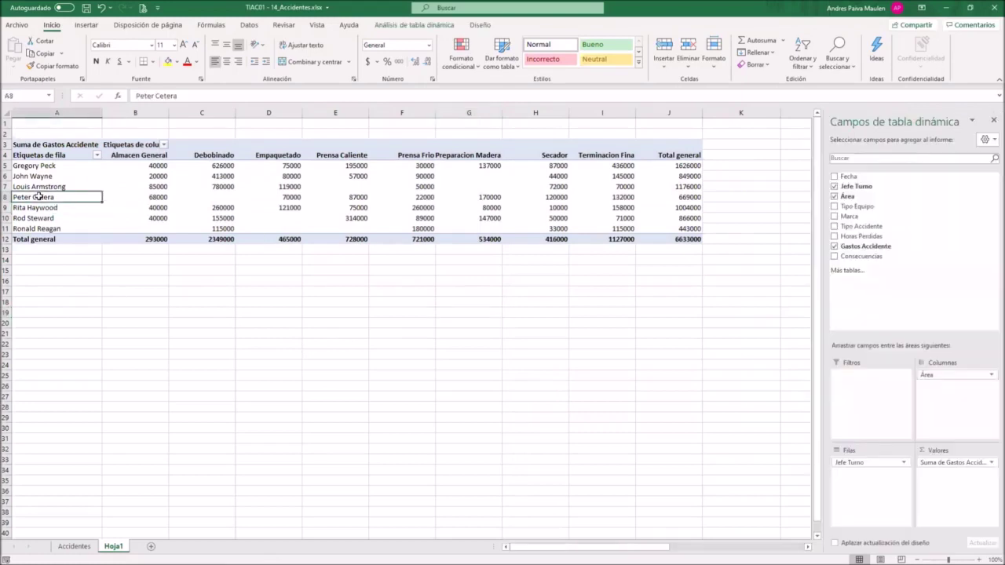
{"action": "left_click", "coordinate": [160, 200]}
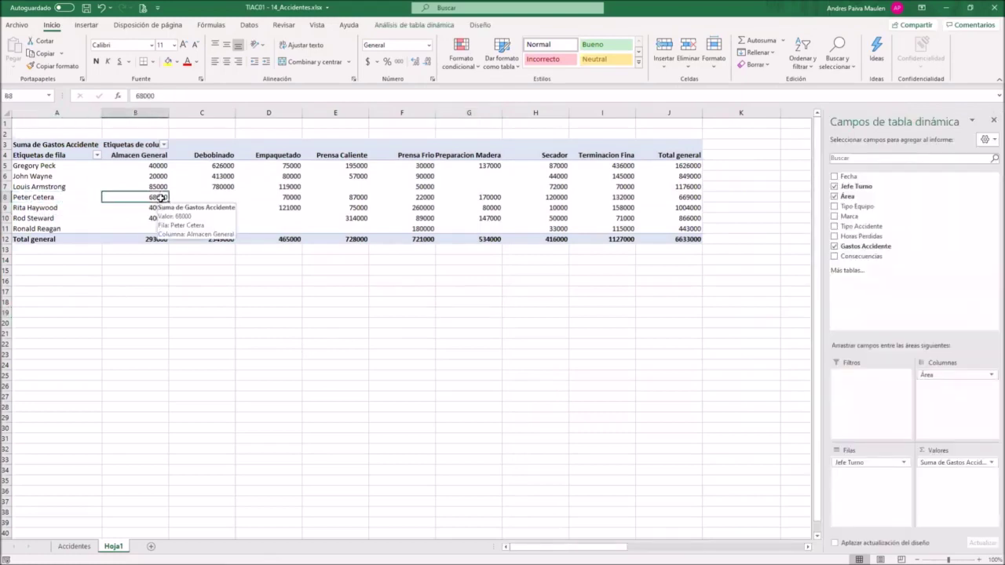
{"action": "left_click", "coordinate": [288, 197]}
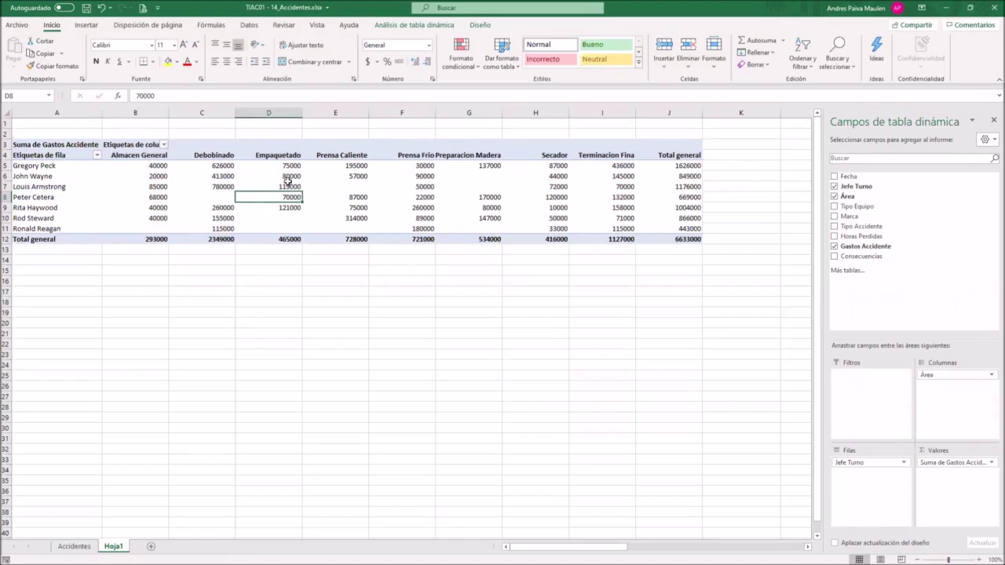
{"action": "left_click", "coordinate": [479, 196]}
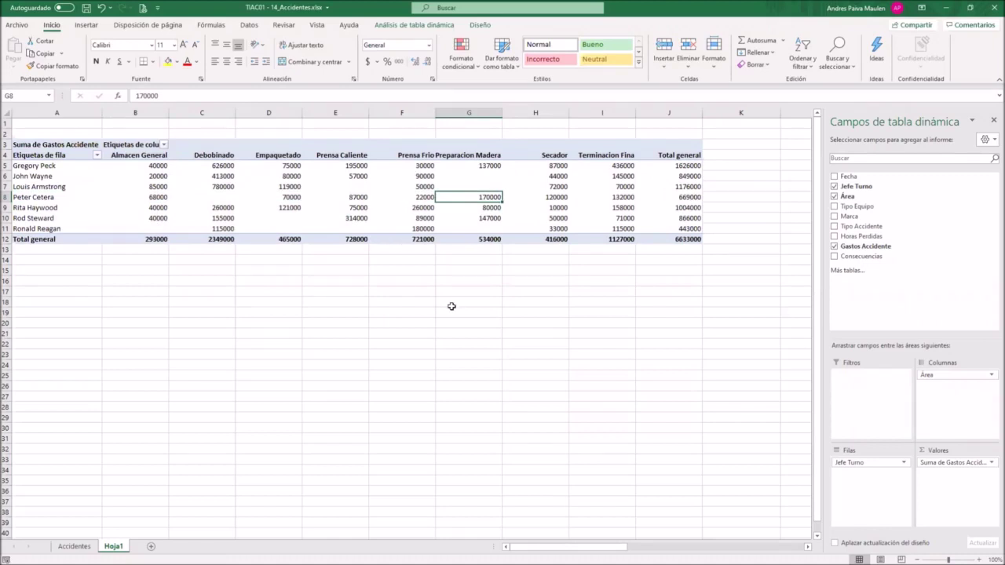
{"action": "left_click", "coordinate": [452, 306]}
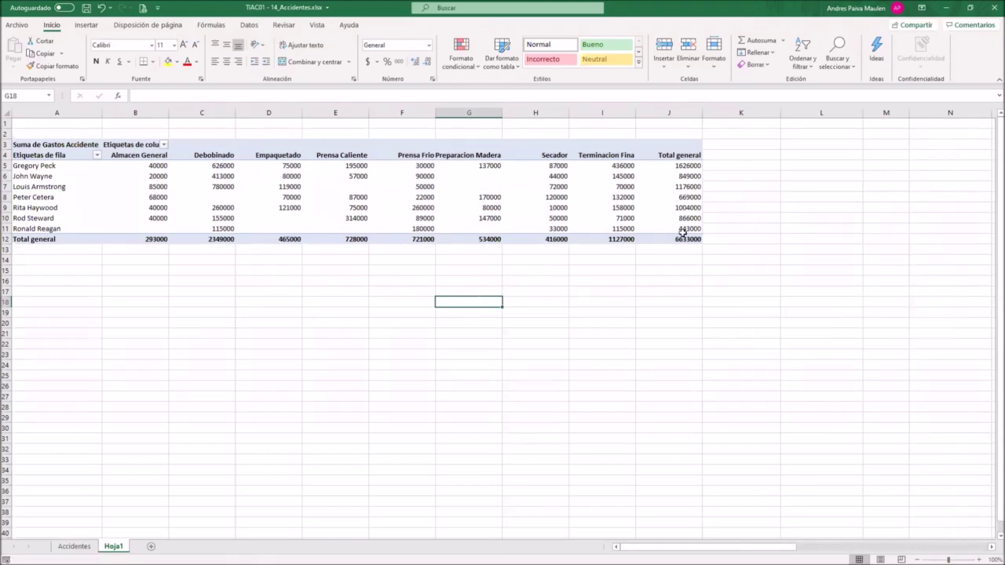
{"action": "left_click", "coordinate": [689, 167]}
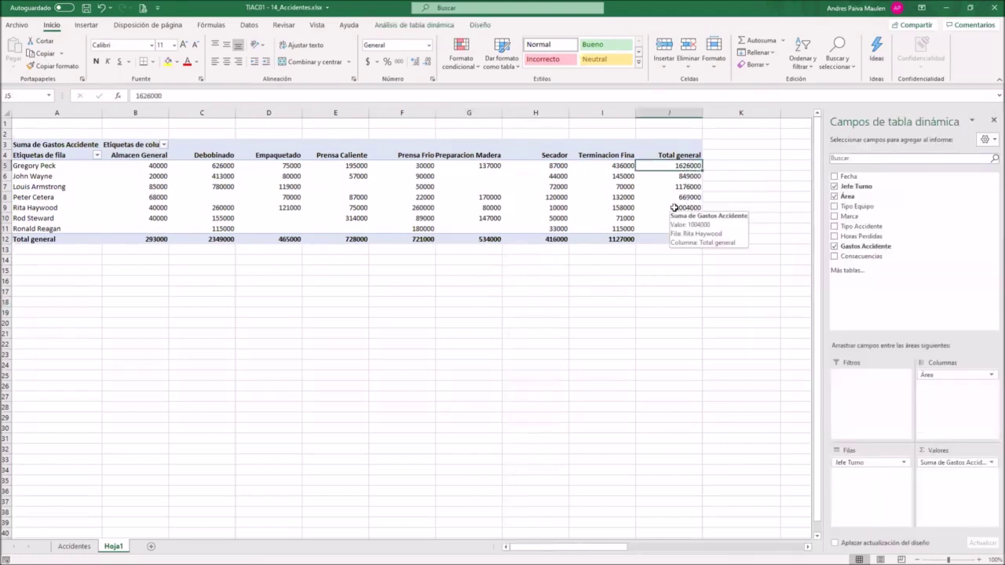
{"action": "left_click", "coordinate": [685, 187]}
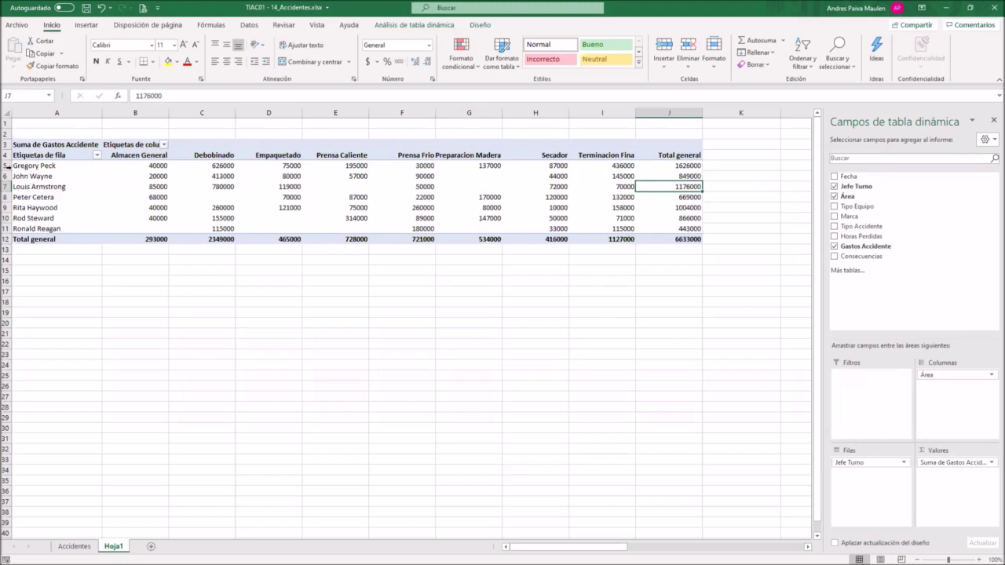
{"action": "left_click", "coordinate": [7, 166]}
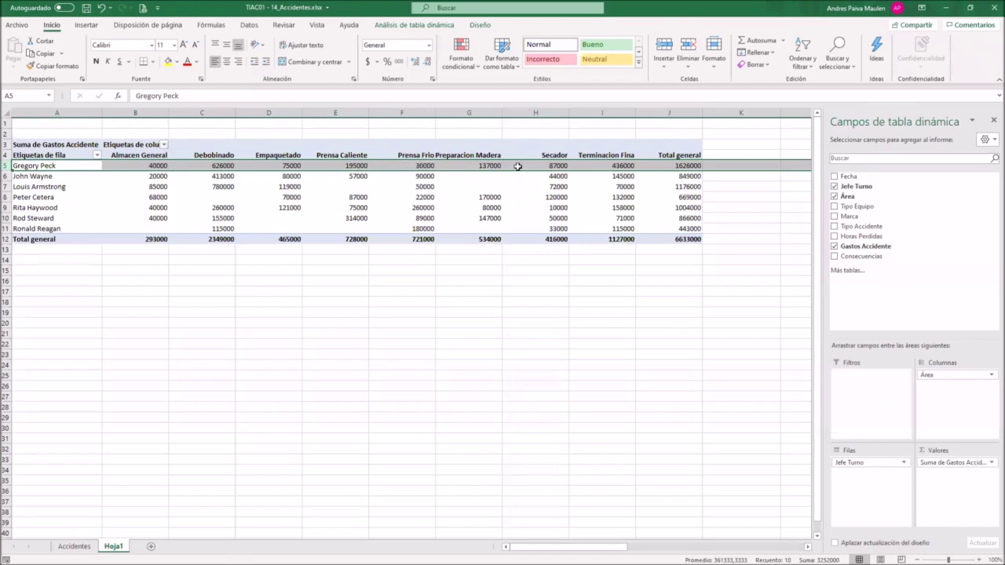
{"action": "left_click", "coordinate": [211, 166]}
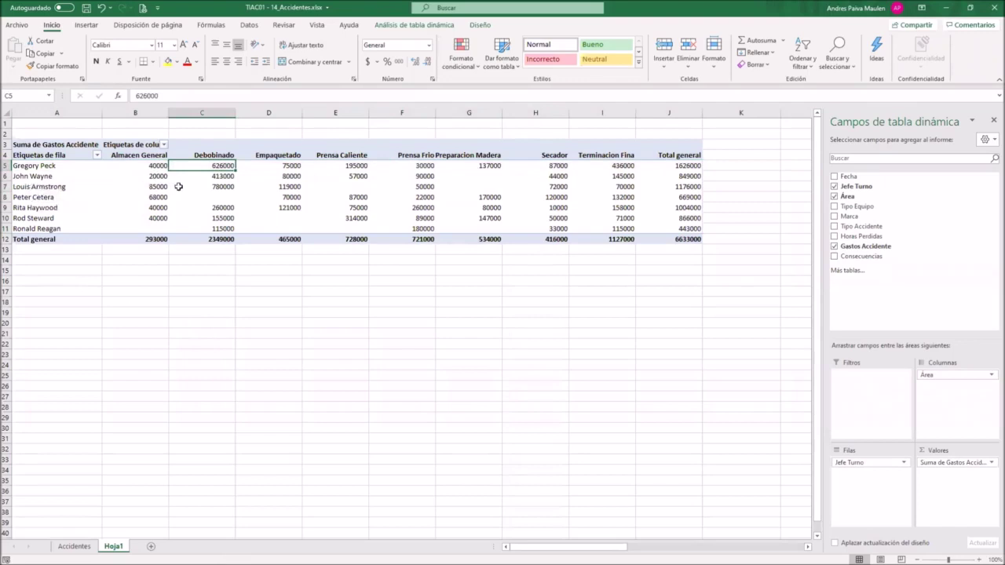
{"action": "mouse_move", "coordinate": [226, 187]}
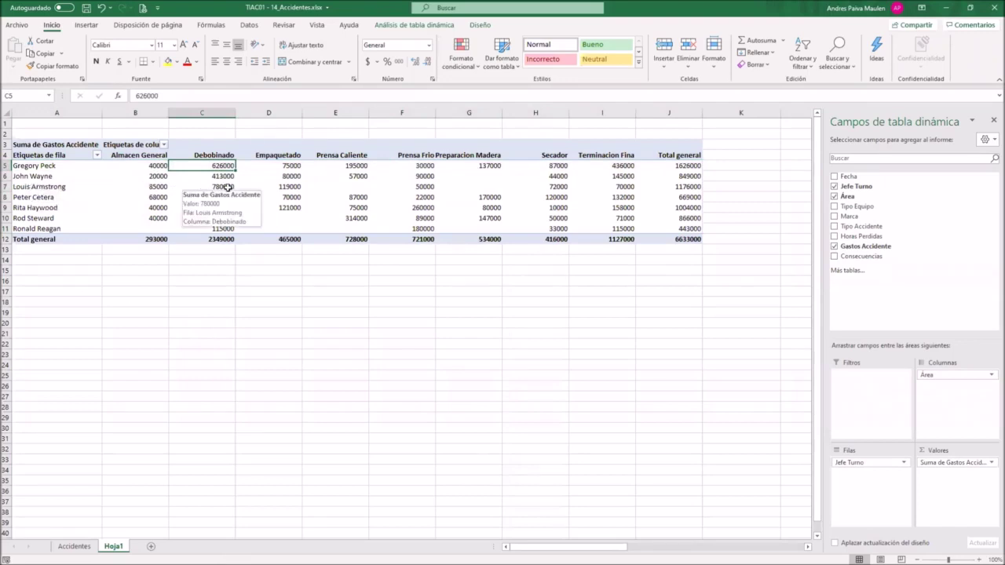
{"action": "left_click", "coordinate": [226, 187]}
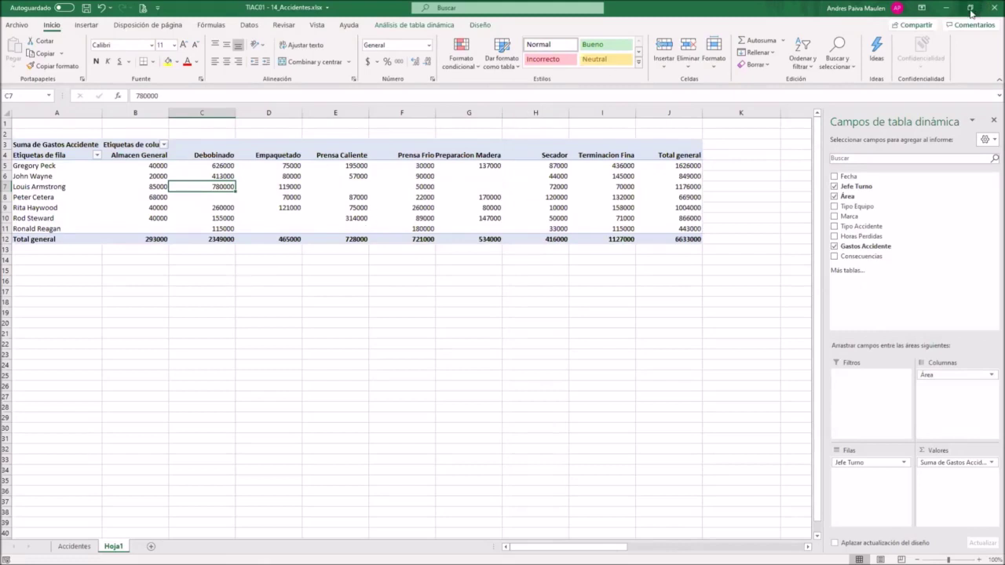
- Drill down into the 780000 Debobinado value in C7 to list its records on Hoja2
{"action": "left_click", "coordinate": [417, 219]}
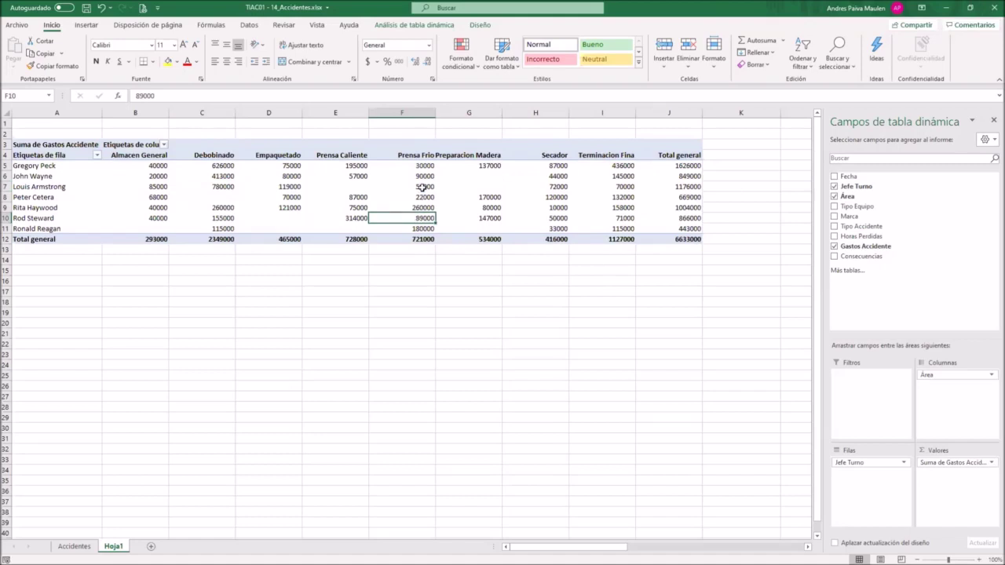
{"action": "left_click", "coordinate": [422, 188]}
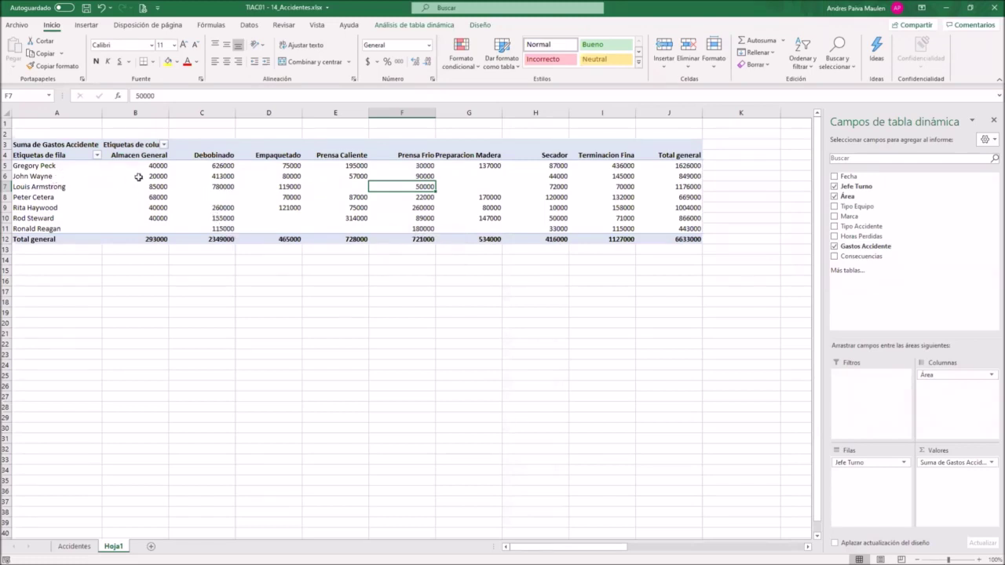
{"action": "left_click", "coordinate": [224, 186]}
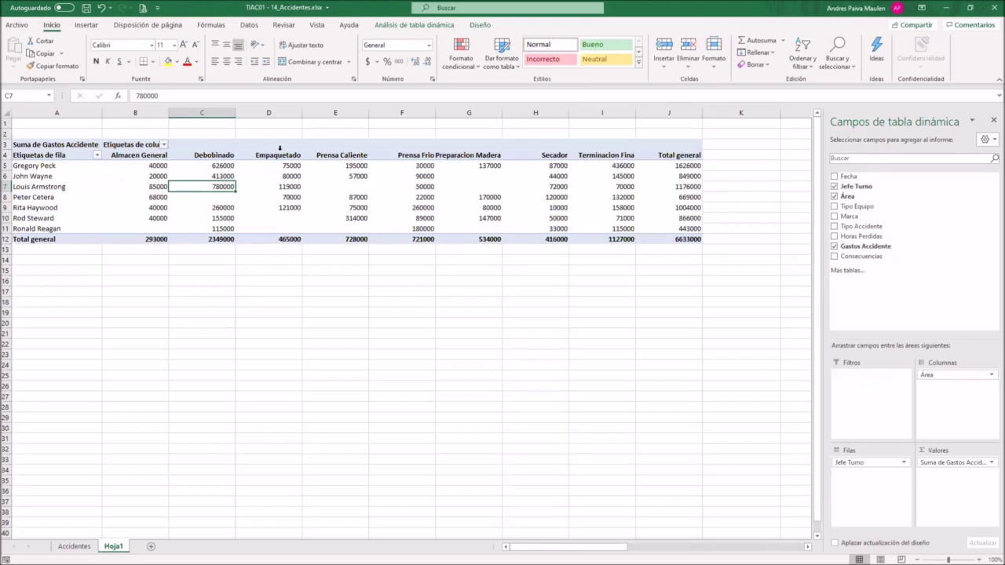
{"action": "mouse_move", "coordinate": [217, 187]}
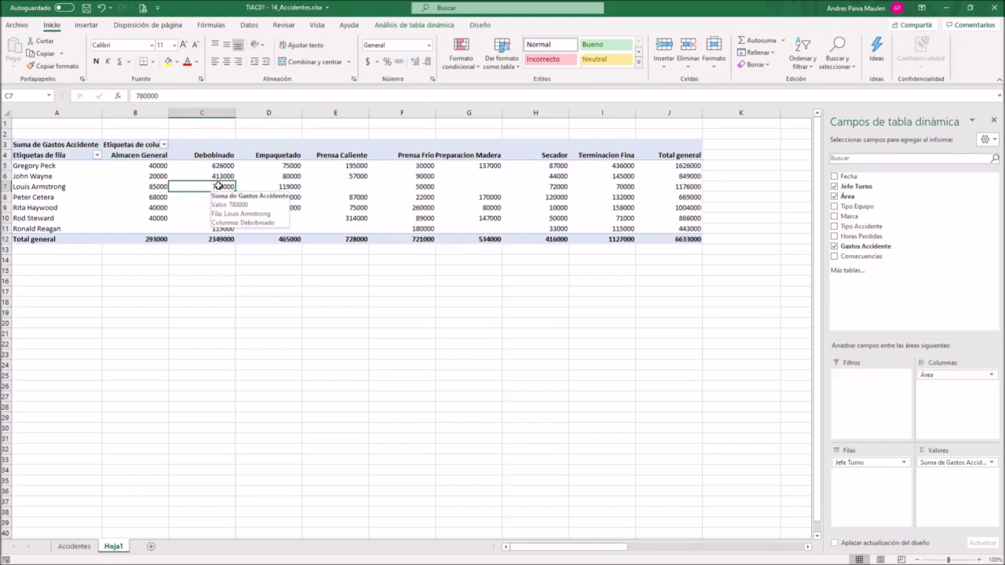
{"action": "double_click", "coordinate": [218, 186]}
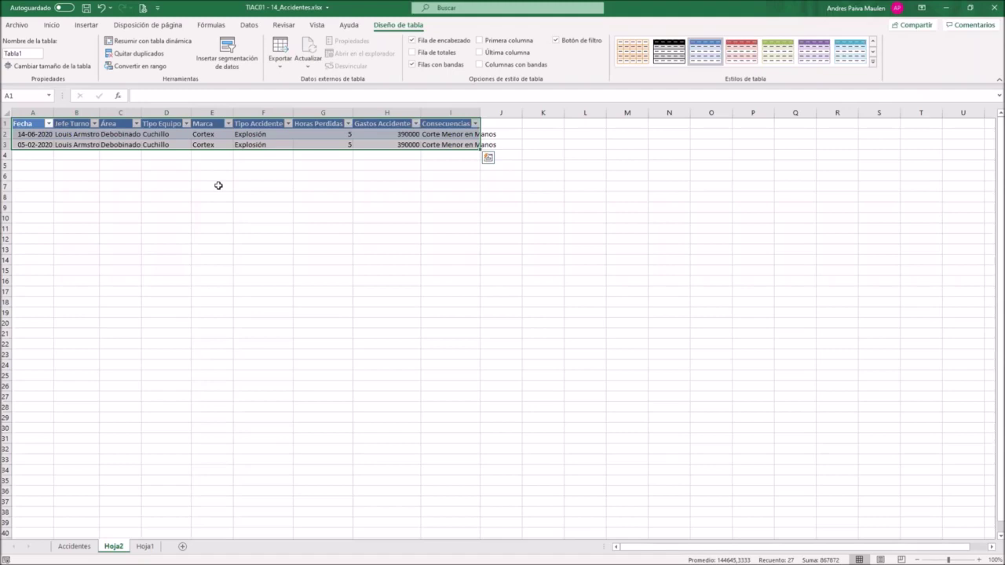
{"action": "left_click", "coordinate": [218, 185]}
{"action": "left_click_drag", "start_coordinate": [173, 135], "coordinate": [175, 144]}
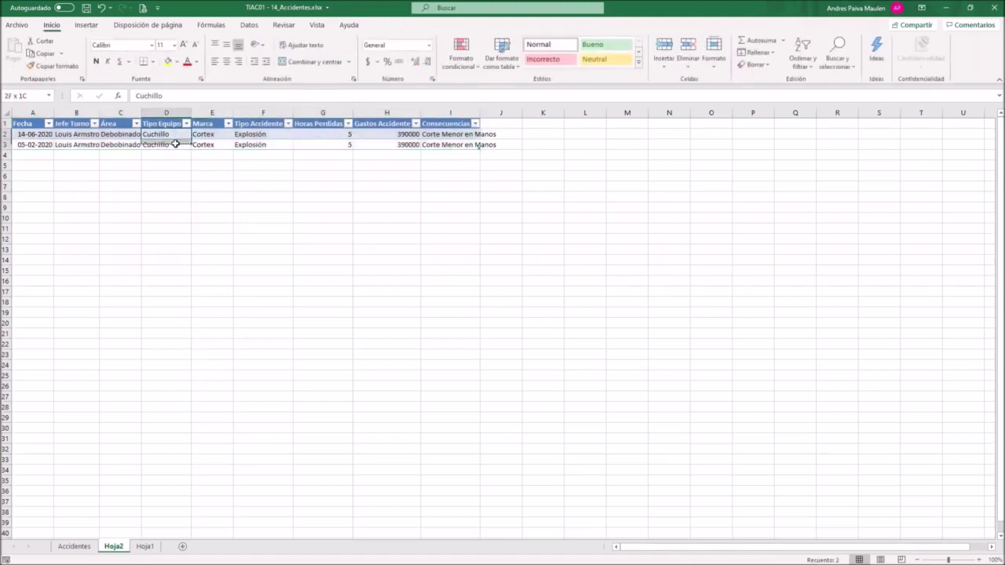
{"action": "left_click_drag", "start_coordinate": [271, 135], "coordinate": [271, 145]}
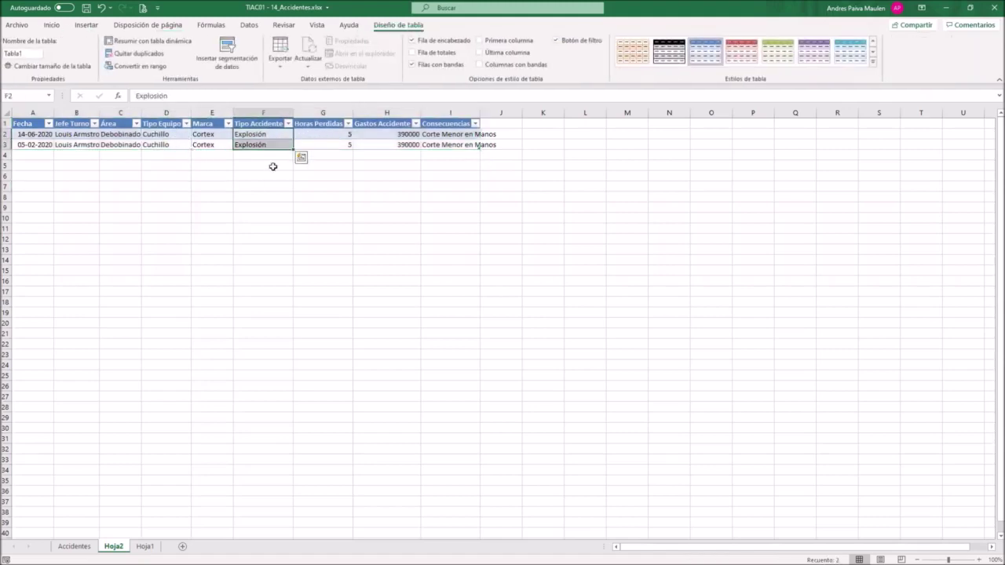
{"action": "left_click", "coordinate": [337, 137]}
{"action": "left_click", "coordinate": [337, 145]}
{"action": "left_click", "coordinate": [383, 138]}
{"action": "left_click", "coordinate": [381, 147]}
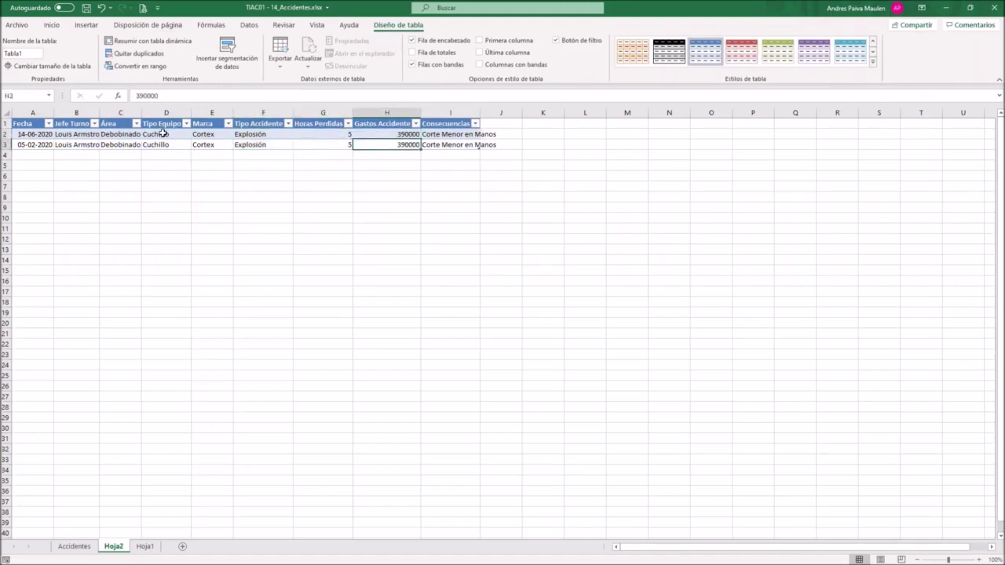
{"action": "left_click_drag", "start_coordinate": [163, 133], "coordinate": [243, 144]}
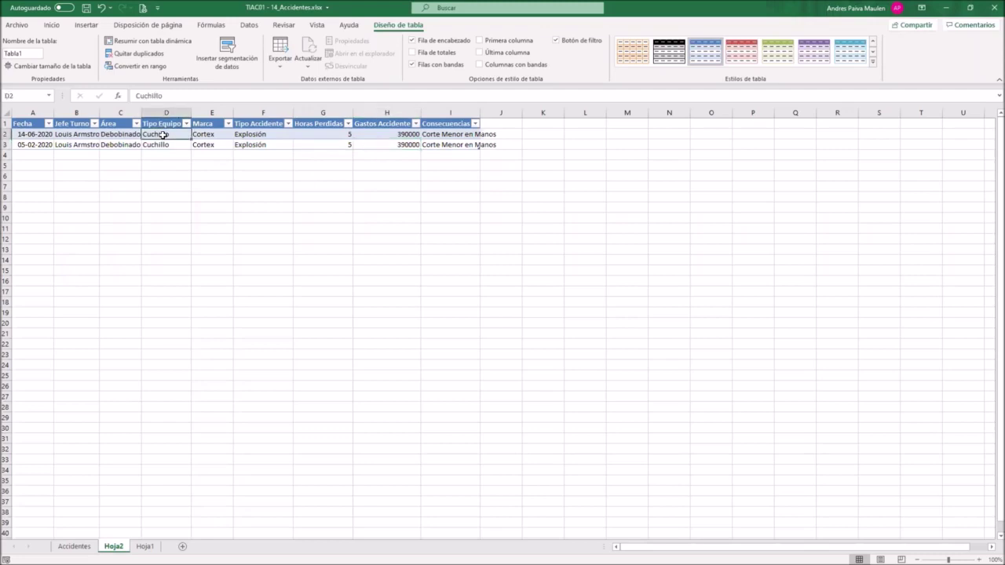
{"action": "left_click", "coordinate": [252, 200]}
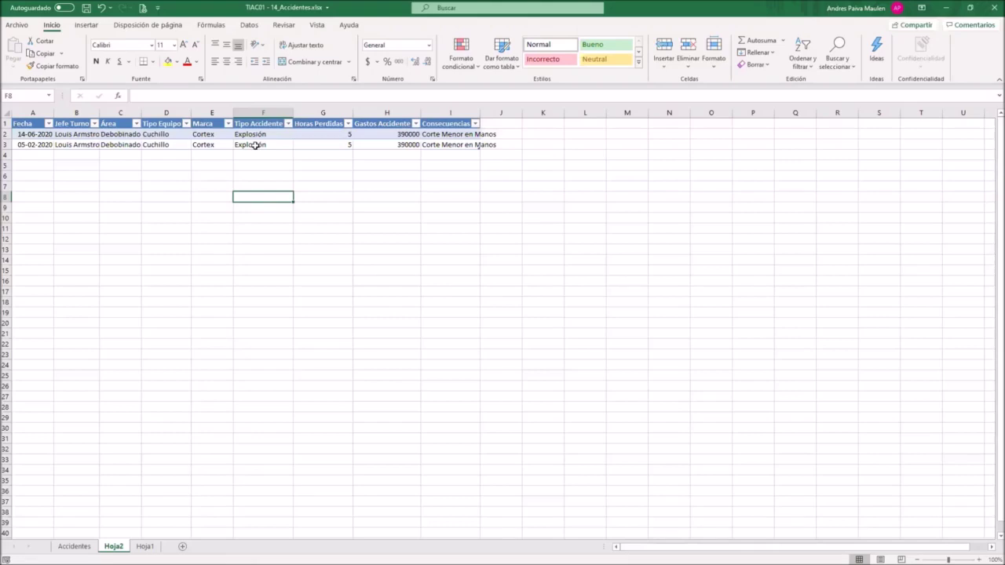
{"action": "left_click", "coordinate": [385, 135]}
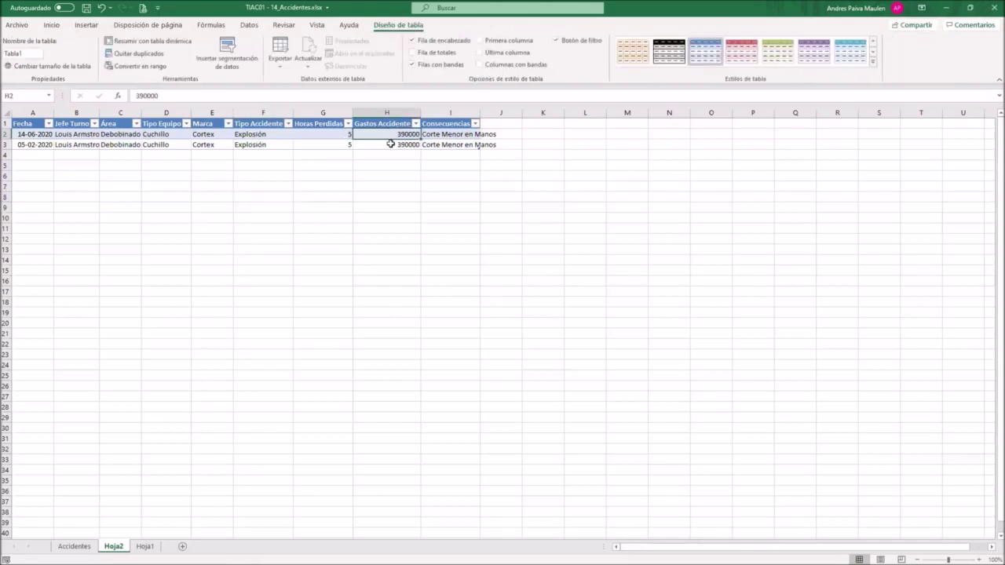
{"action": "left_click", "coordinate": [390, 142]}
{"action": "left_click", "coordinate": [394, 133]}
{"action": "left_click", "coordinate": [101, 11]}
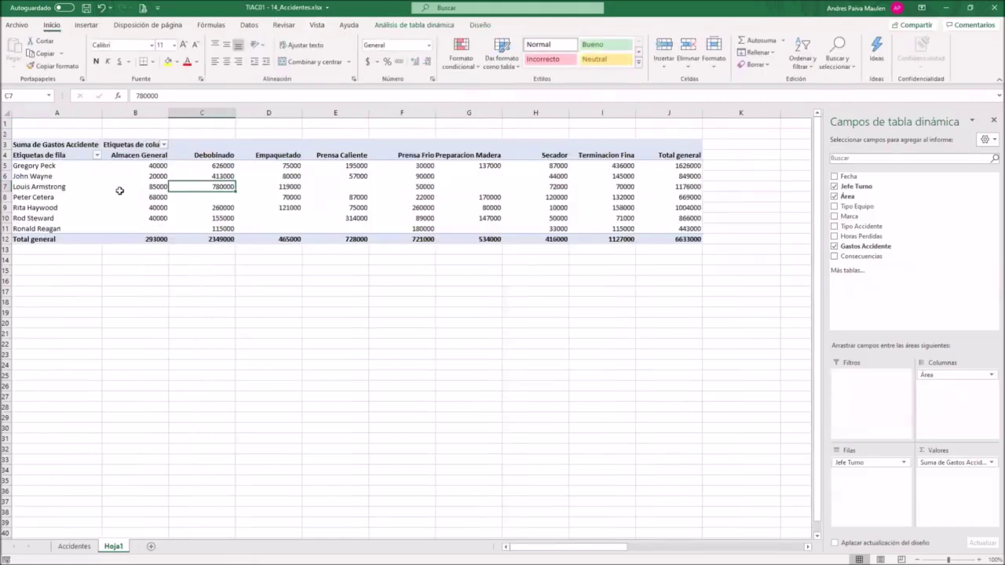
- Drill down into the 626000 total in C5, creating Hoja3 with two Debobinado accidents
{"action": "mouse_move", "coordinate": [226, 167]}
{"action": "double_click", "coordinate": [222, 166]}
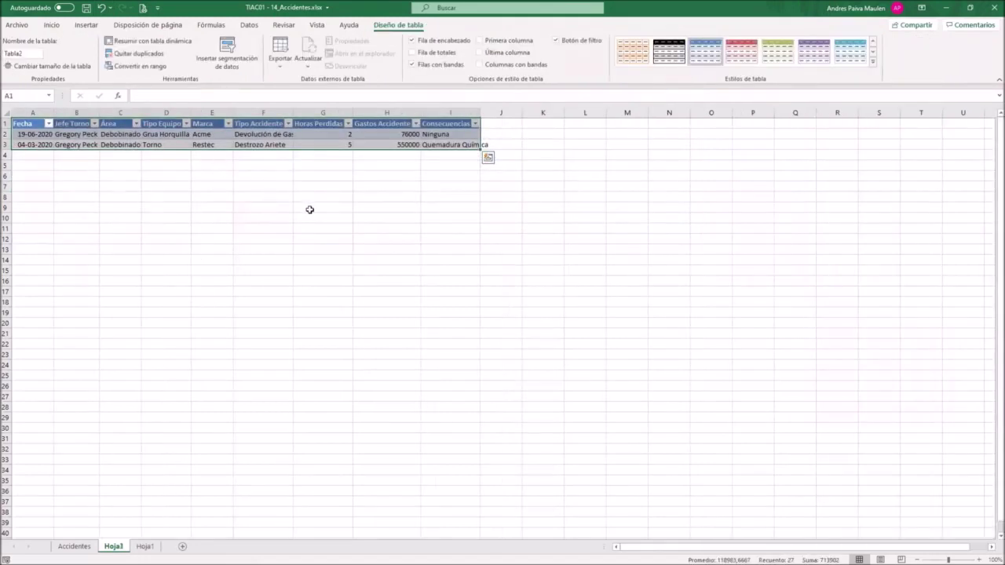
{"action": "left_click", "coordinate": [309, 209]}
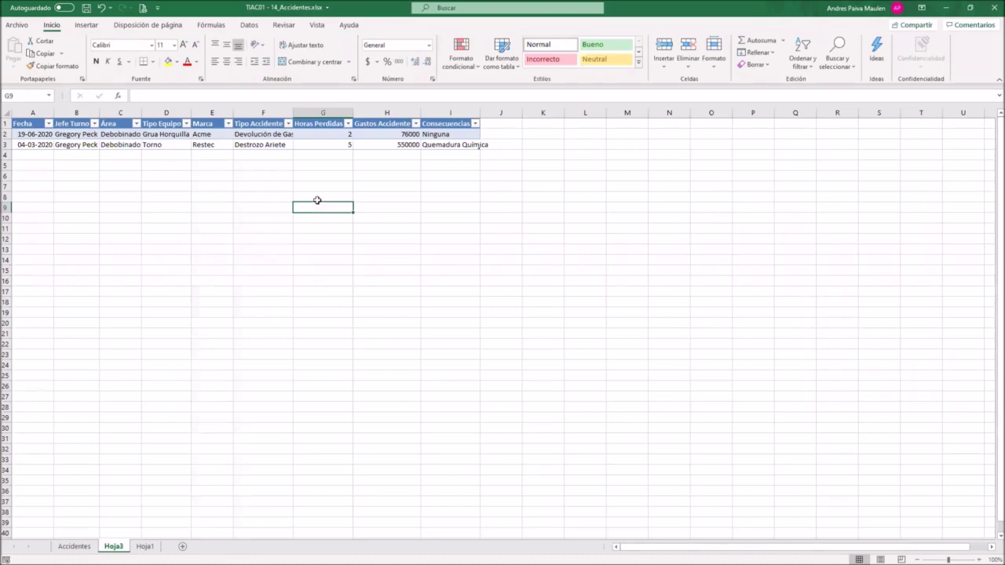
- Inspect the second accident's row: Destrozo Ariete in F3 and 550000 in H3
{"action": "left_click_drag", "start_coordinate": [388, 146], "coordinate": [214, 148]}
{"action": "left_click", "coordinate": [266, 149]}
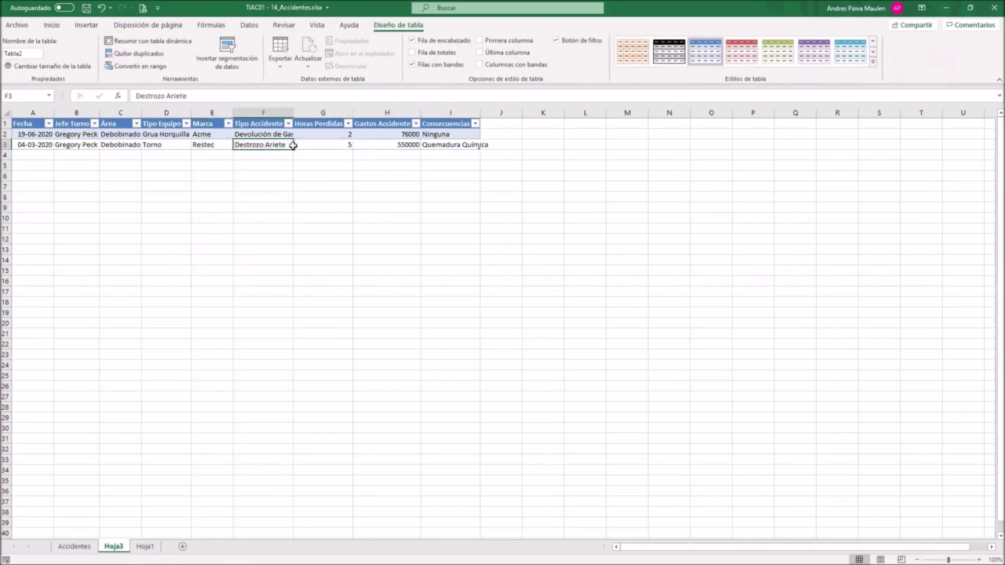
{"action": "left_click", "coordinate": [383, 146]}
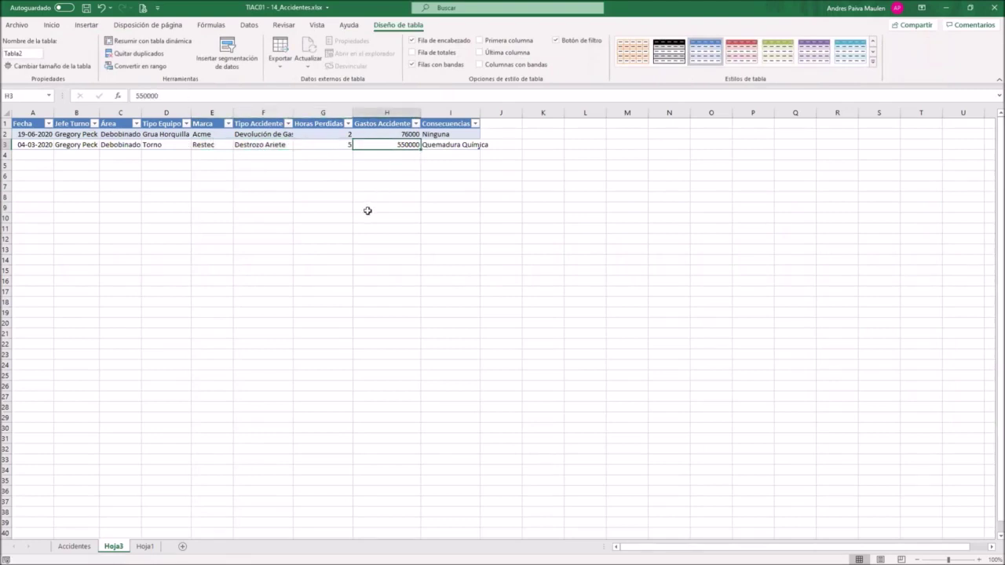
- Select the second accident's row C3:H3, then discard Hoja3 to return to the pivot
{"action": "left_click_drag", "start_coordinate": [391, 143], "coordinate": [125, 144]}
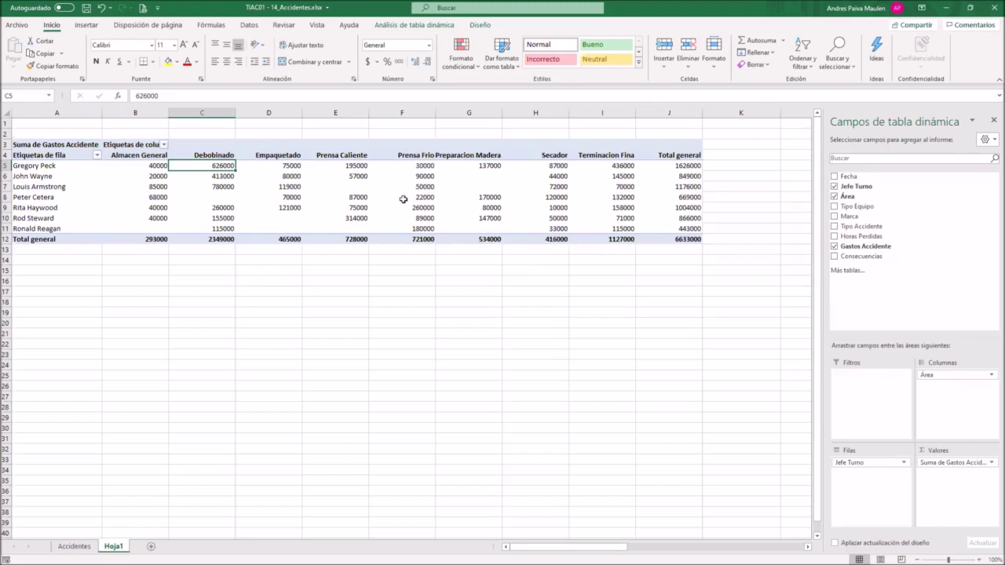
{"action": "mouse_move", "coordinate": [406, 218]}
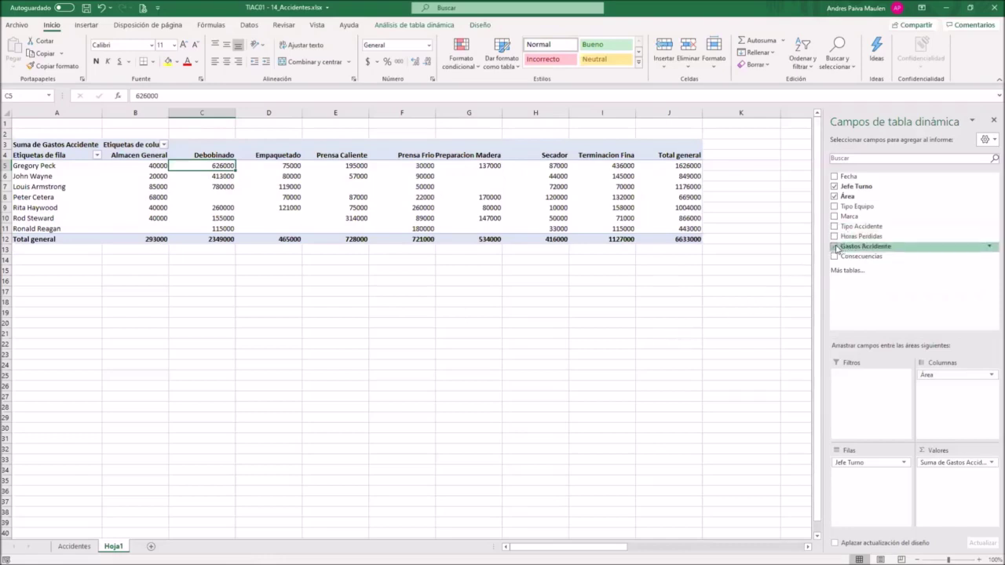
- Uncheck Gastos Accidente, Área and Jefe Turno, then sum Horas Perdidas by Consecuencias rows
{"action": "left_click", "coordinate": [835, 246]}
{"action": "left_click", "coordinate": [834, 197]}
{"action": "left_click", "coordinate": [835, 187]}
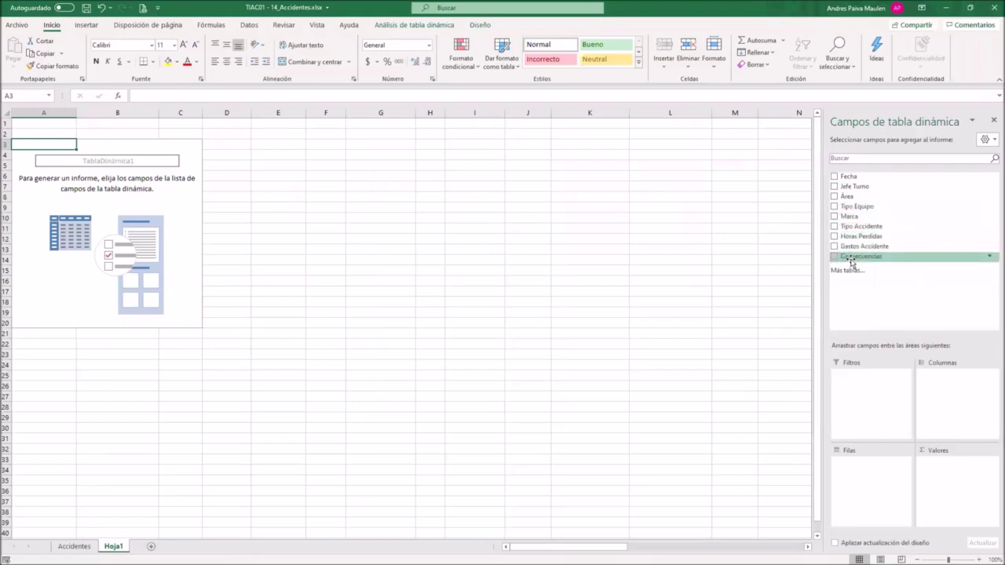
{"action": "left_click_drag", "start_coordinate": [851, 260], "coordinate": [852, 491]}
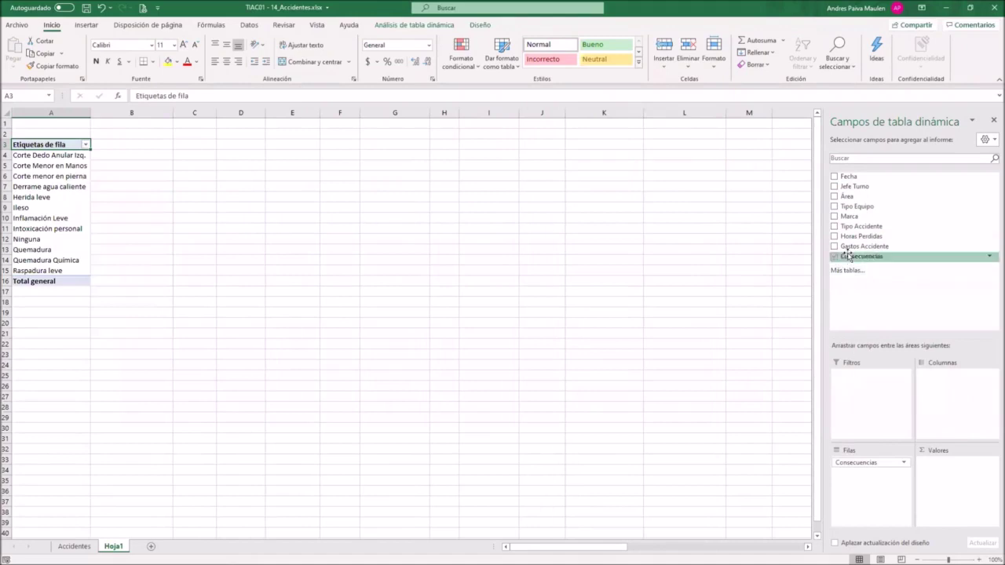
{"action": "left_click_drag", "start_coordinate": [848, 238], "coordinate": [964, 498]}
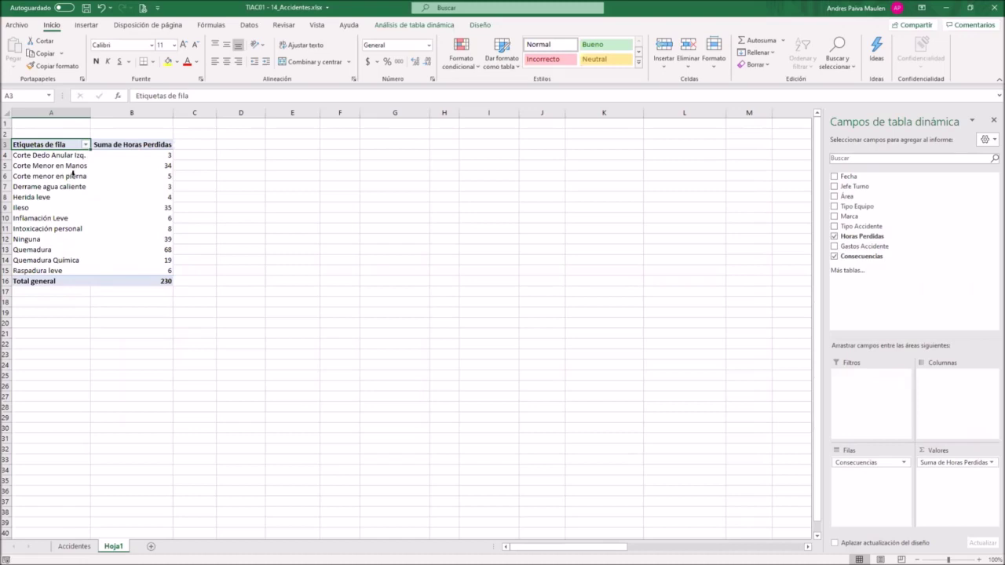
{"action": "left_click_drag", "start_coordinate": [47, 252], "coordinate": [144, 251]}
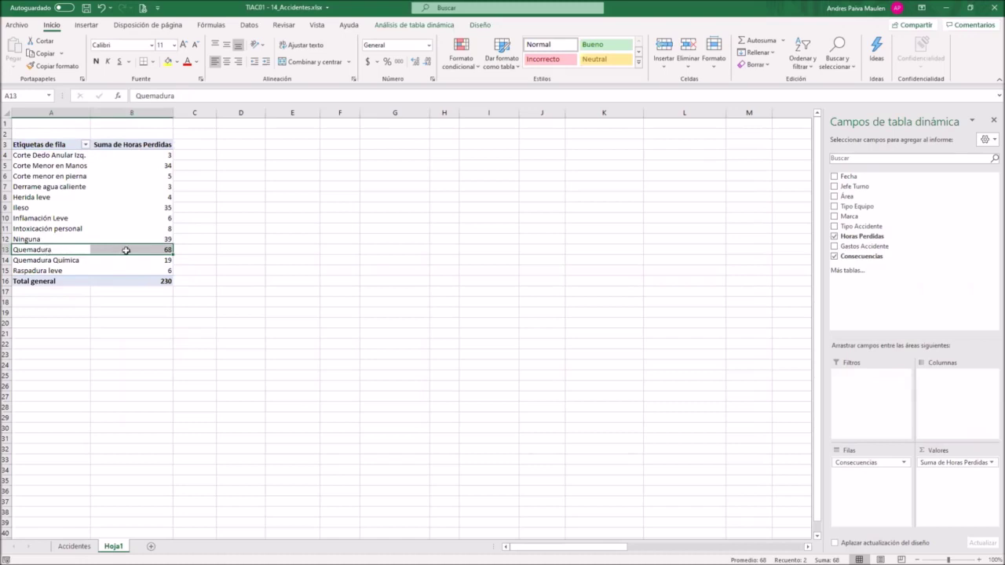
{"action": "mouse_move", "coordinate": [126, 249]}
{"action": "mouse_move", "coordinate": [67, 240]}
{"action": "left_mouse_down"}
{"action": "mouse_move", "coordinate": [114, 239]}
{"action": "mouse_move", "coordinate": [73, 239]}
{"action": "left_mouse_up"}
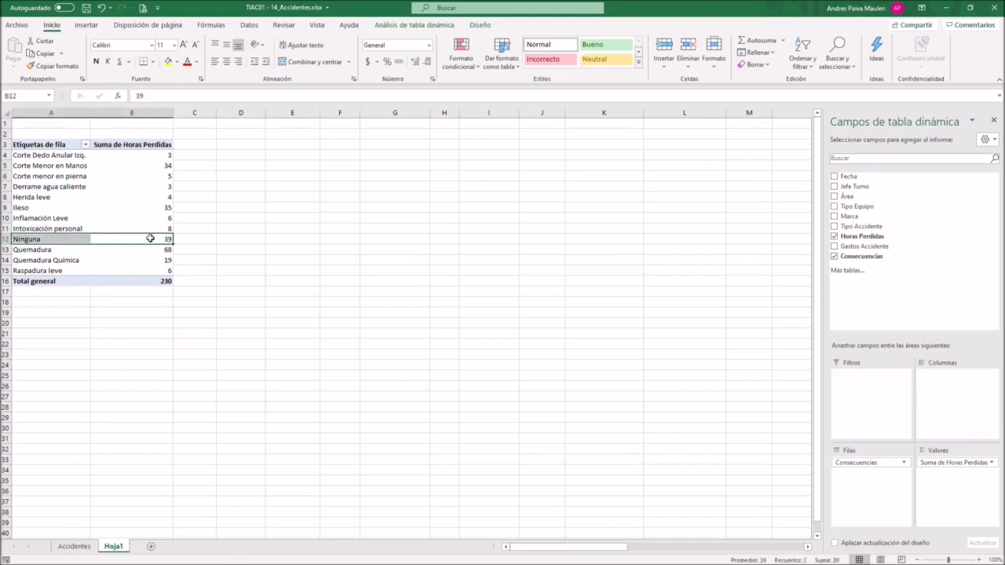
{"action": "left_click_drag", "start_coordinate": [147, 207], "coordinate": [61, 206]}
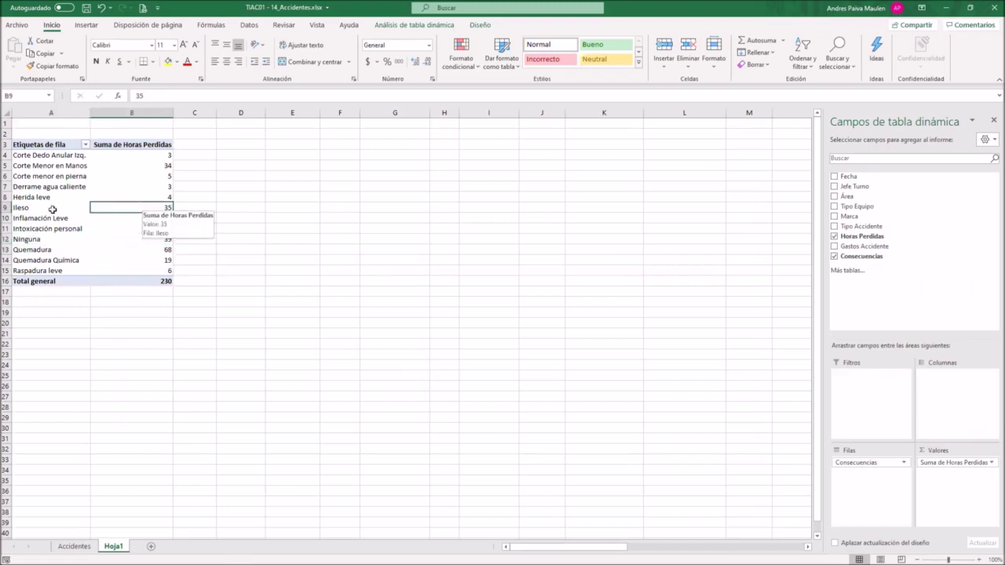
{"action": "left_click_drag", "start_coordinate": [134, 166], "coordinate": [63, 167]}
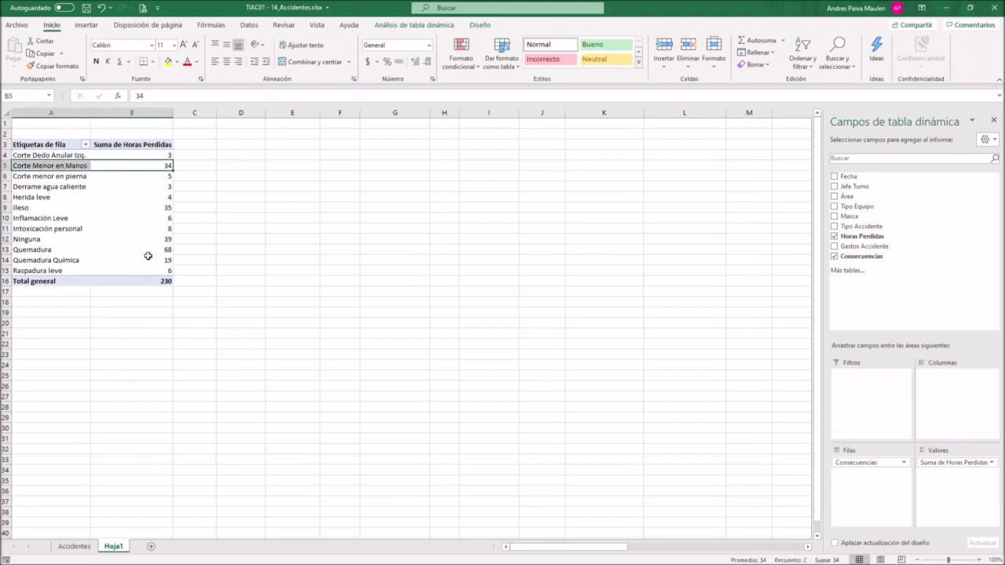
{"action": "left_click", "coordinate": [56, 241]}
{"action": "left_click", "coordinate": [46, 209]}
{"action": "left_click", "coordinate": [56, 250]}
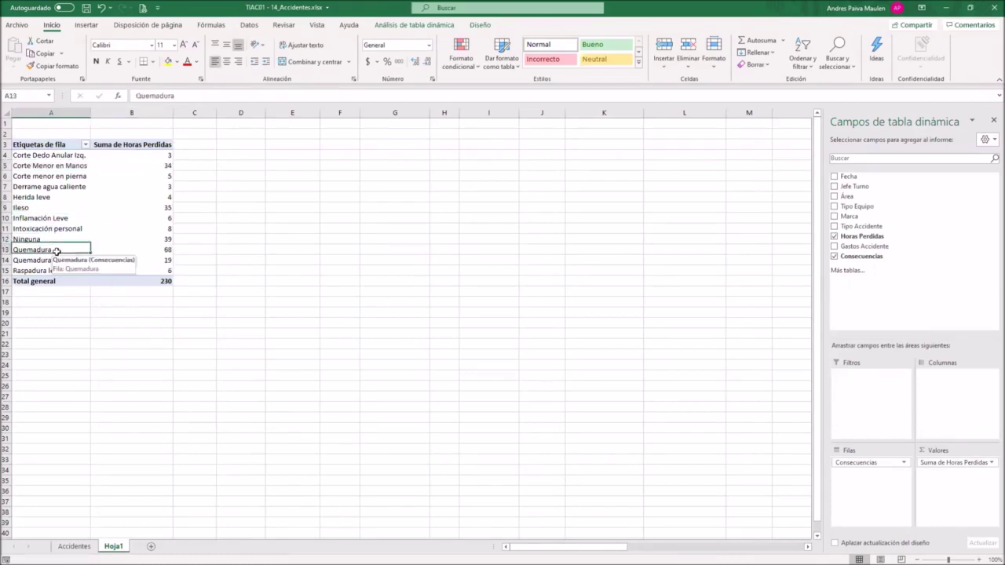
{"action": "left_click", "coordinate": [56, 167]}
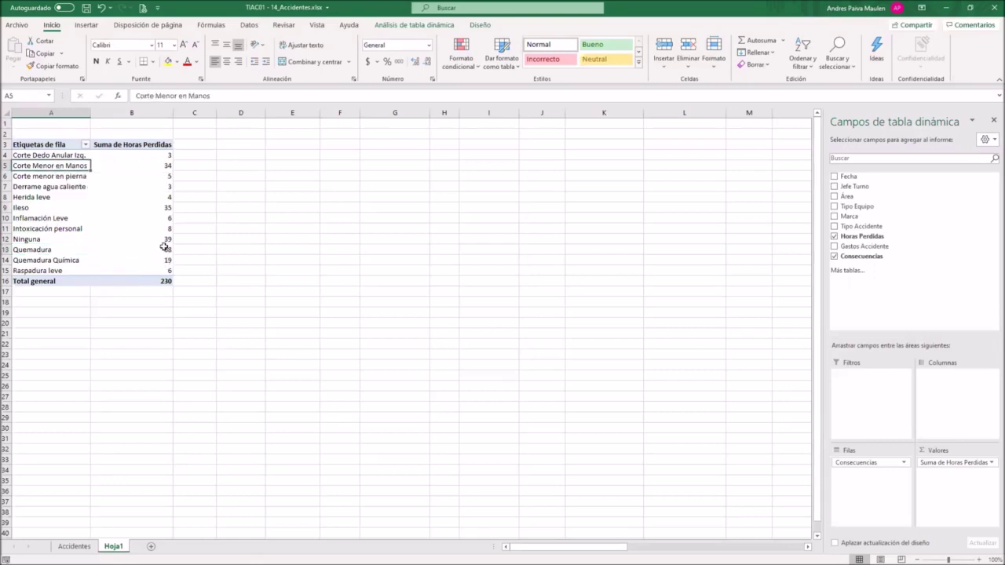
{"action": "left_click_drag", "start_coordinate": [163, 249], "coordinate": [55, 248]}
{"action": "mouse_move", "coordinate": [144, 263]}
{"action": "left_click", "coordinate": [212, 260]}
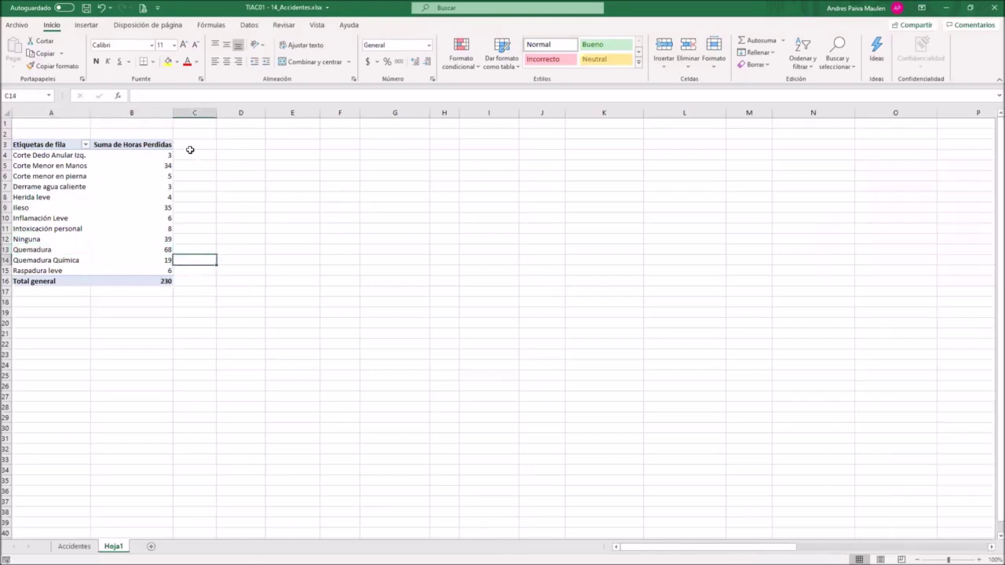
{"action": "left_click", "coordinate": [167, 248]}
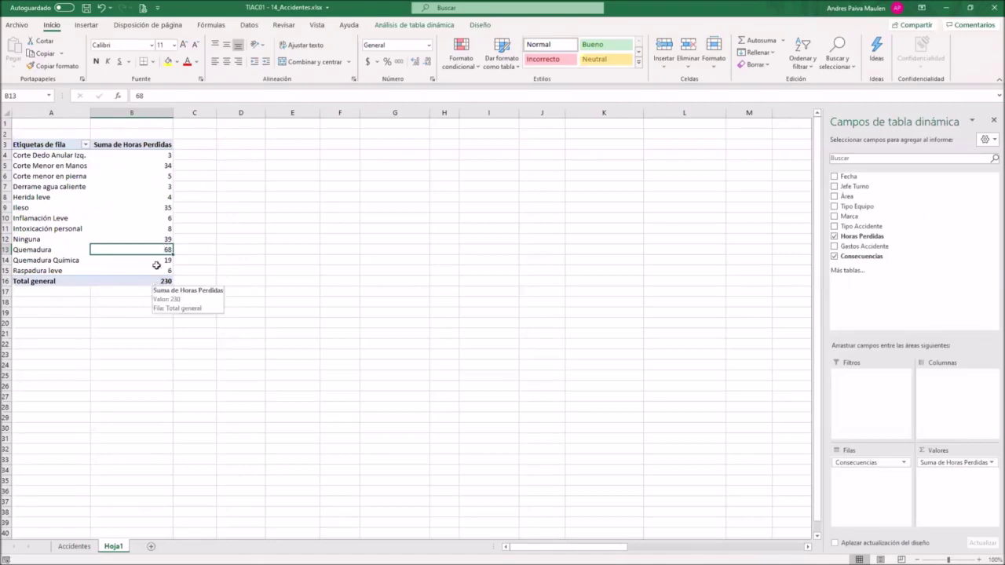
{"action": "left_click", "coordinate": [156, 176]}
{"action": "left_click", "coordinate": [153, 281]}
{"action": "left_click", "coordinate": [149, 302]}
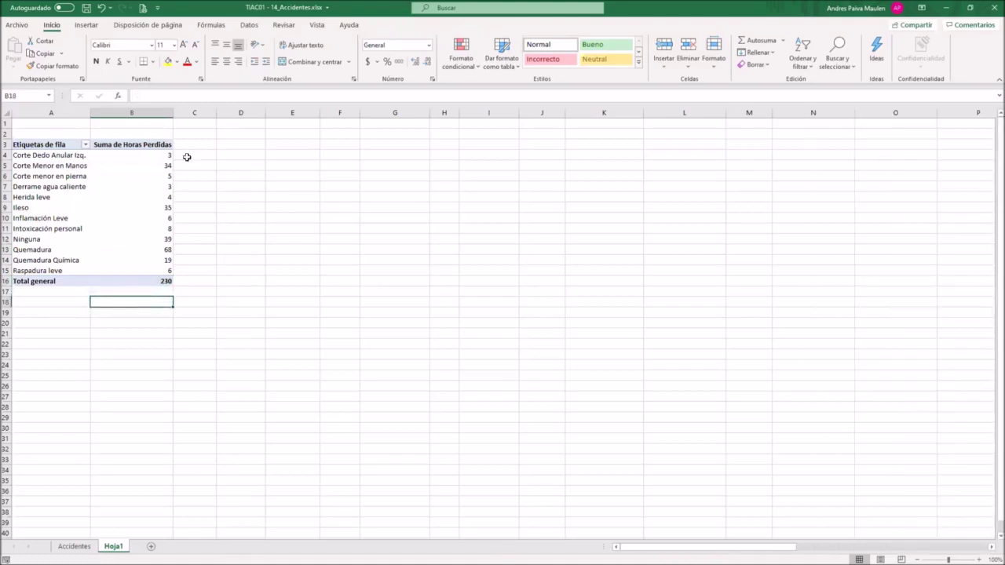
{"action": "left_click", "coordinate": [91, 167]}
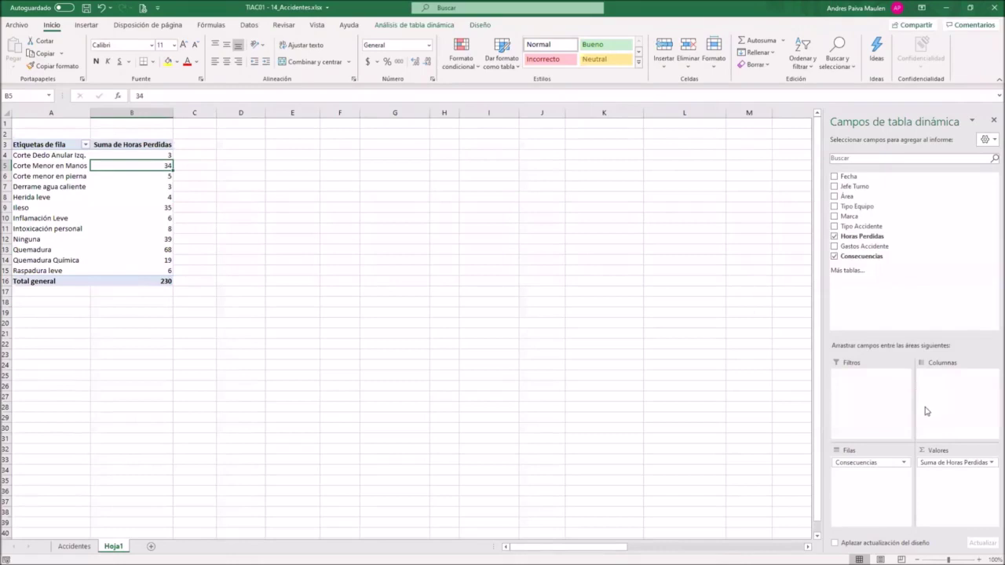
{"action": "left_click", "coordinate": [179, 155]}
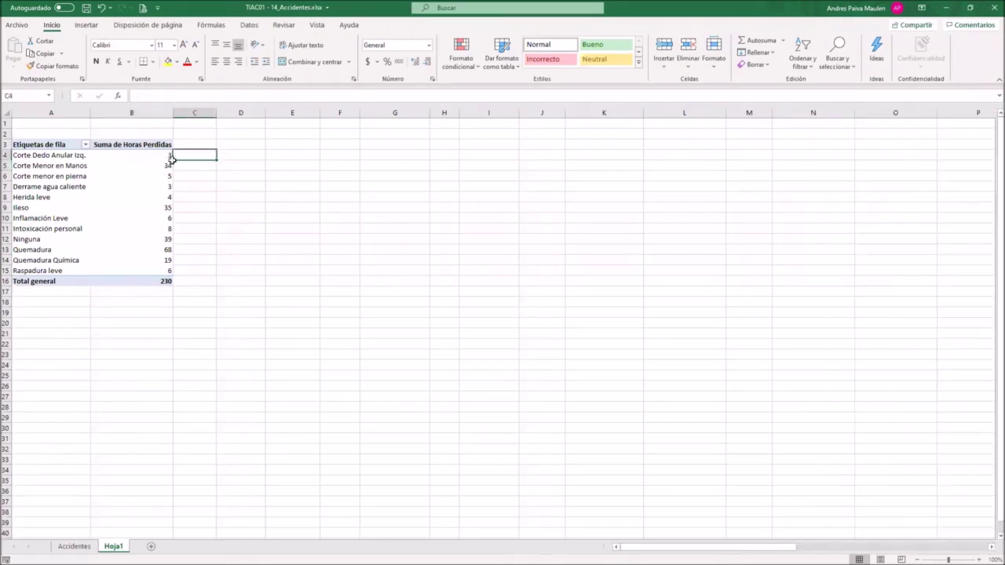
{"action": "left_click", "coordinate": [155, 184]}
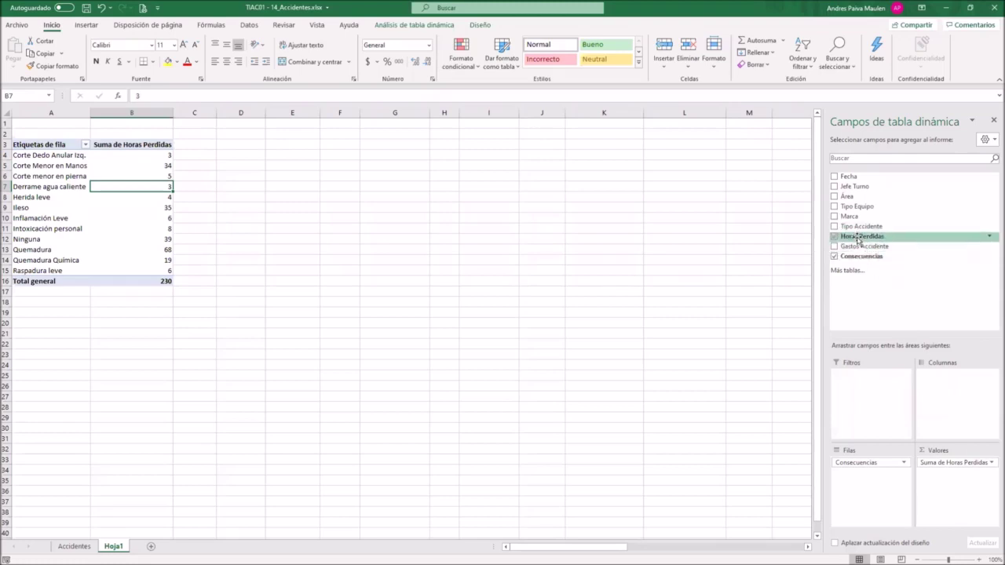
{"action": "left_click_drag", "start_coordinate": [857, 240], "coordinate": [895, 329]}
- Add Horas Perdidas to Valores again as Suma de Horas Perdidas2 and select C4:C15
{"action": "left_click_drag", "start_coordinate": [949, 458], "coordinate": [960, 491]}
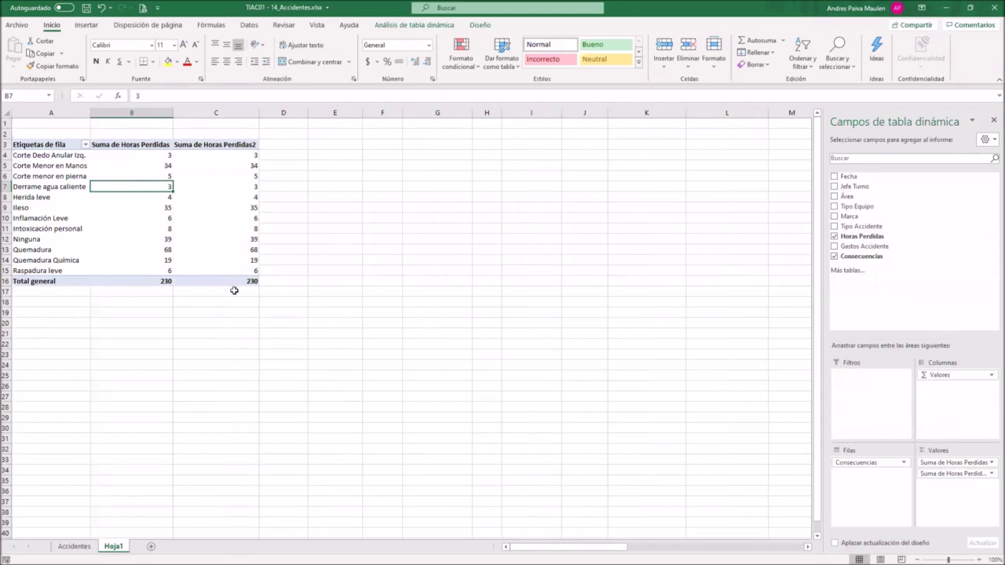
{"action": "left_click", "coordinate": [146, 248]}
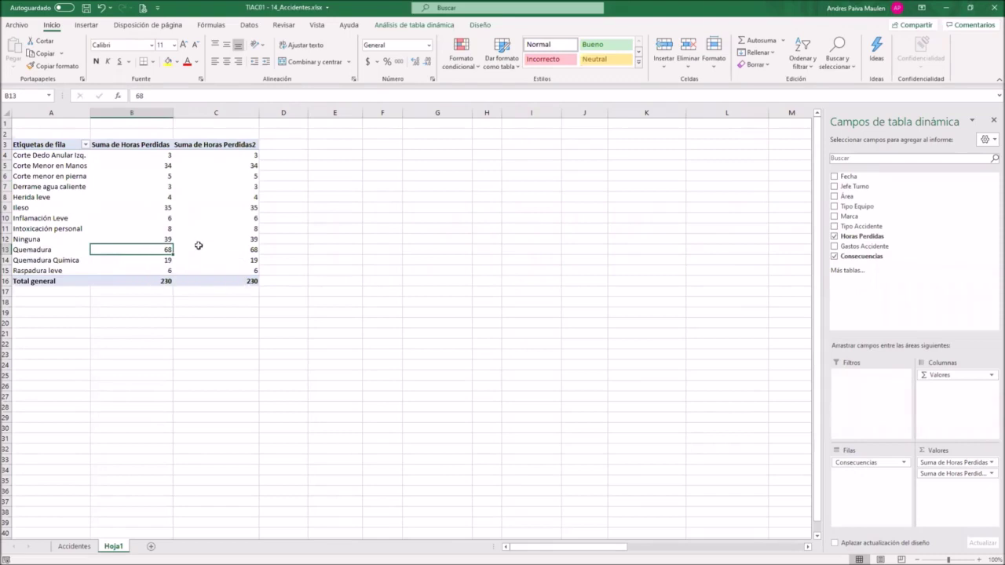
{"action": "left_click", "coordinate": [234, 176]}
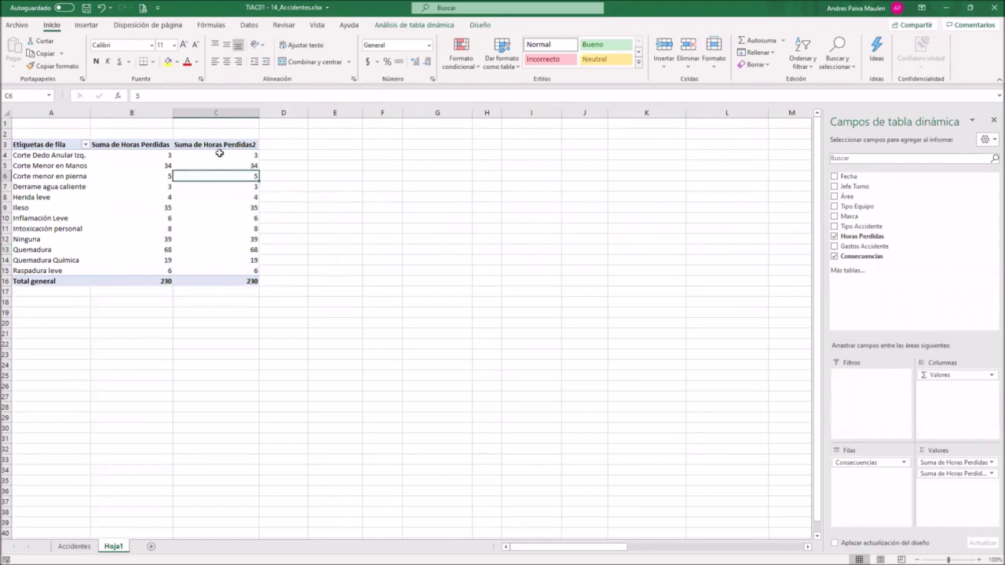
{"action": "left_click_drag", "start_coordinate": [220, 154], "coordinate": [219, 271]}
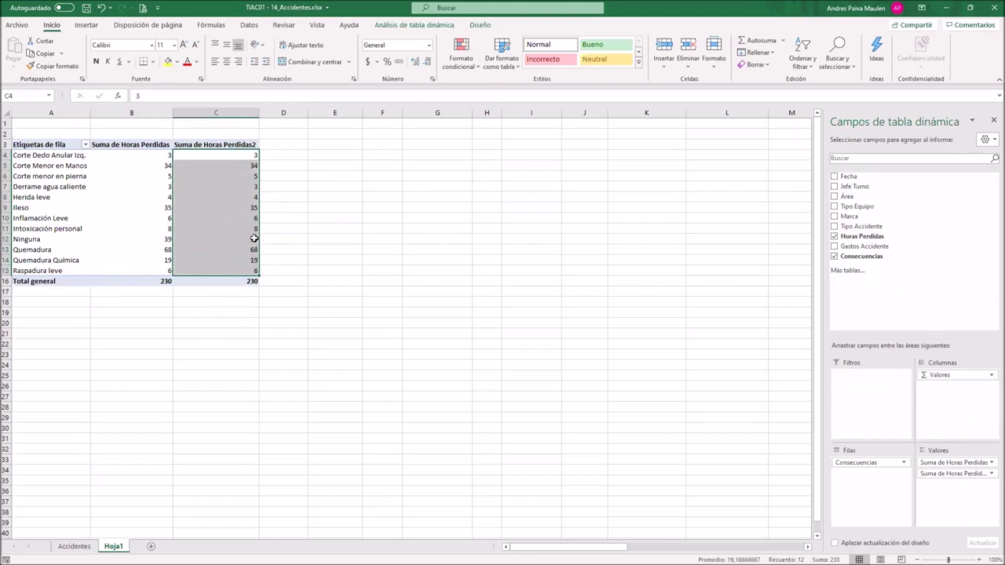
- Show column C's lost hours as % del total general
{"action": "right_click", "coordinate": [226, 170]}
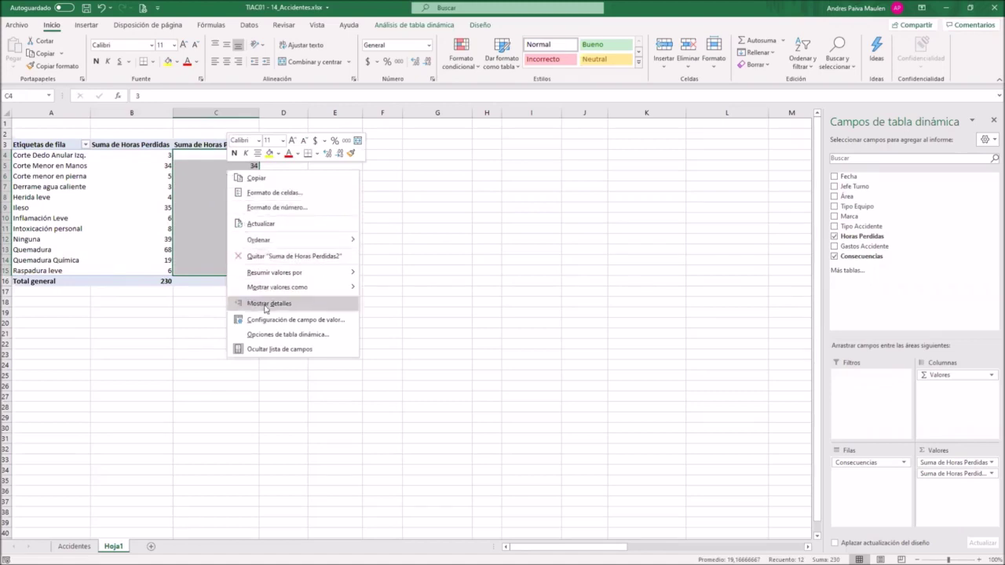
{"action": "mouse_move", "coordinate": [284, 289]}
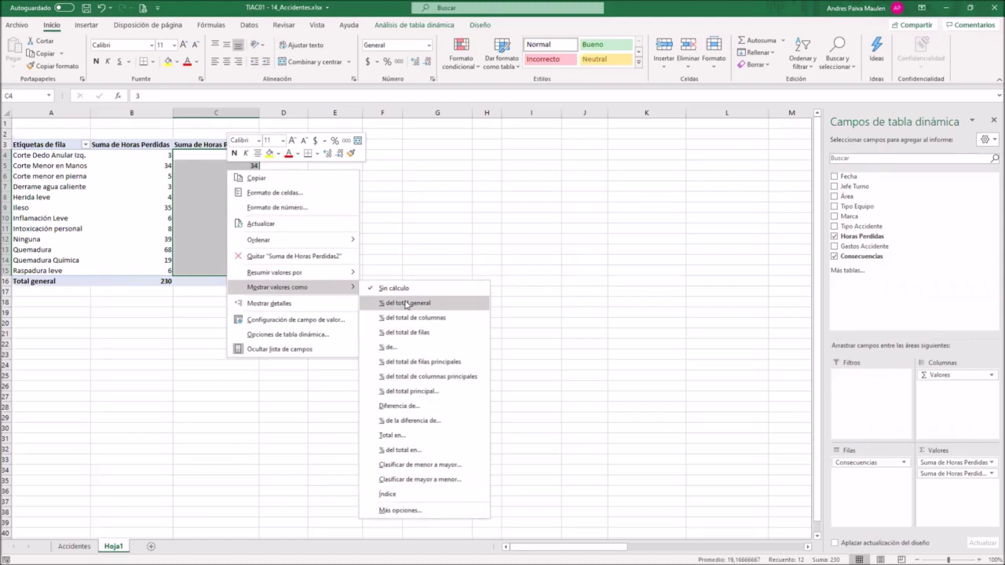
{"action": "left_click", "coordinate": [442, 222]}
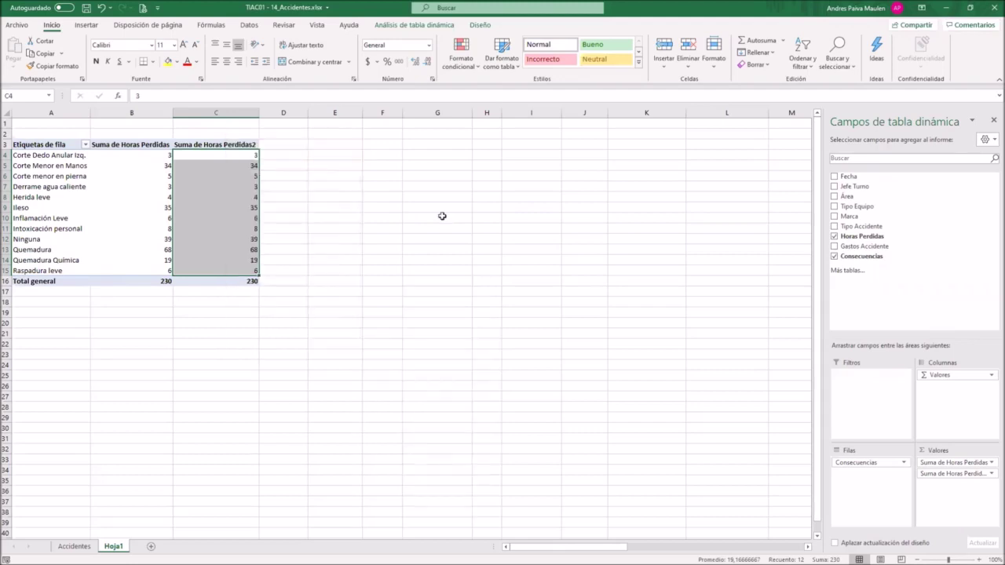
{"action": "left_click", "coordinate": [407, 225]}
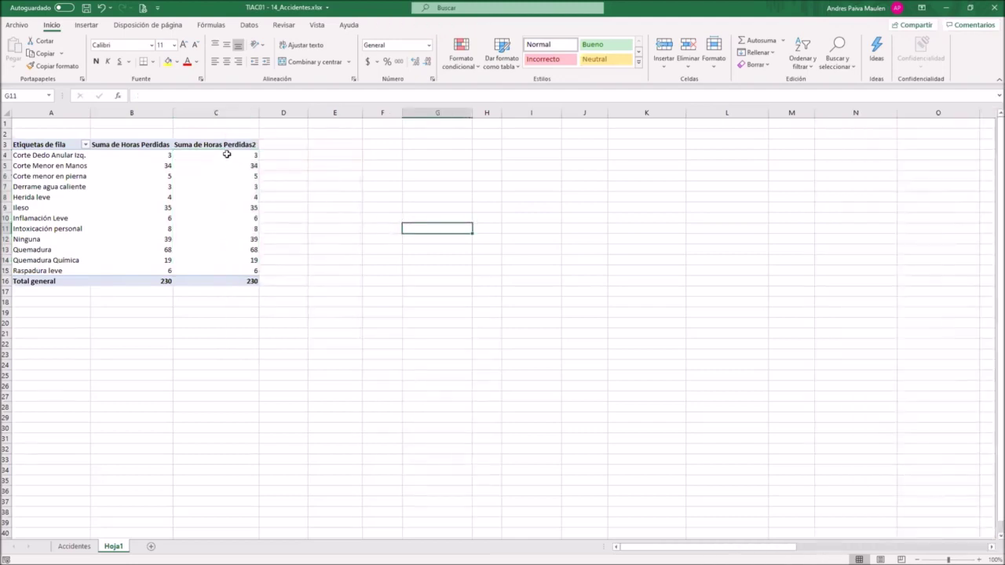
{"action": "left_click_drag", "start_coordinate": [226, 154], "coordinate": [226, 279]}
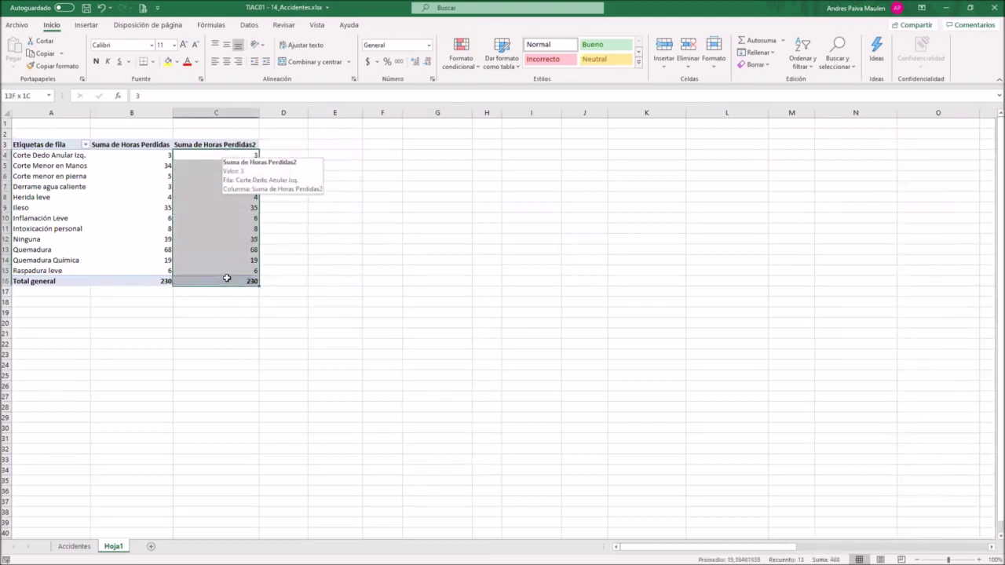
{"action": "left_click_drag", "start_coordinate": [226, 280], "coordinate": [226, 270]}
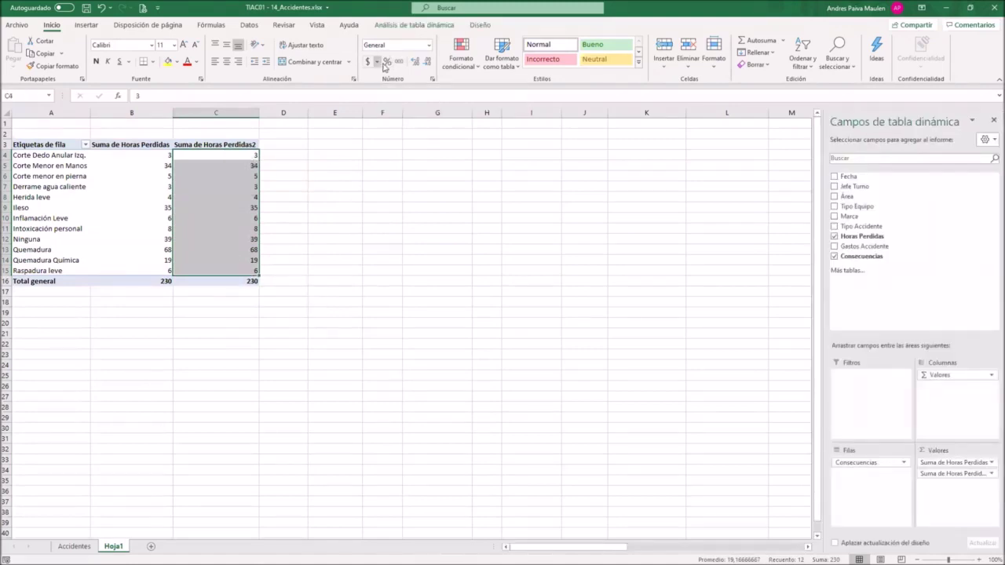
{"action": "right_click", "coordinate": [233, 176]}
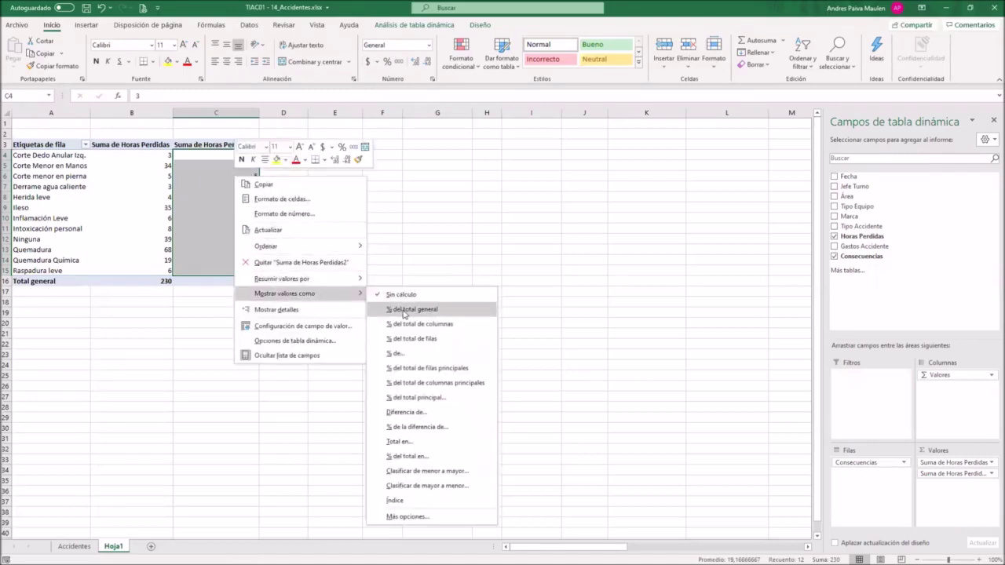
{"action": "left_click", "coordinate": [404, 310]}
- Check the Quemadura percentage, then remove Horas Perdidas from the pivot table
{"action": "left_click", "coordinate": [380, 246]}
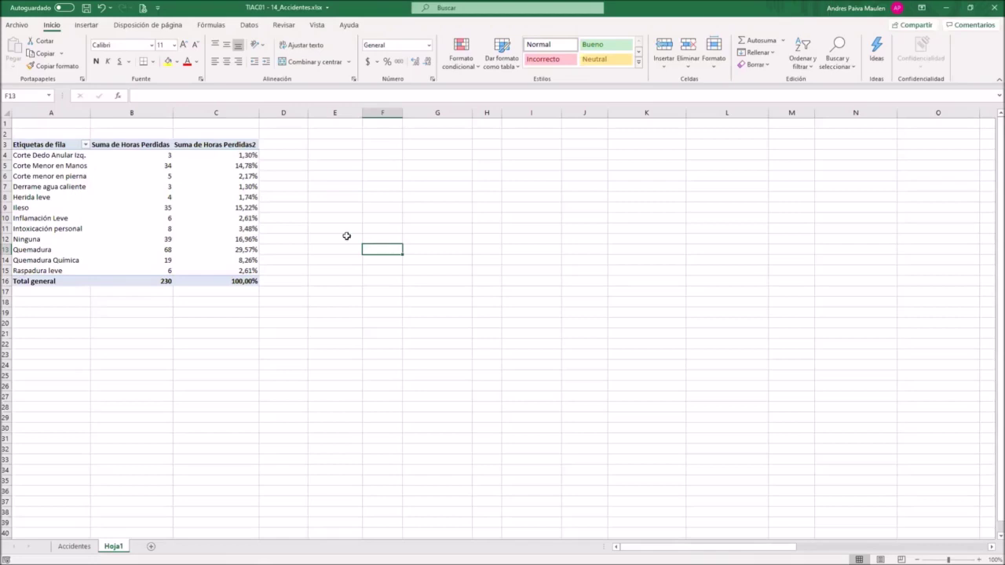
{"action": "left_click", "coordinate": [231, 250]}
{"action": "left_click_drag", "start_coordinate": [173, 250], "coordinate": [167, 250]}
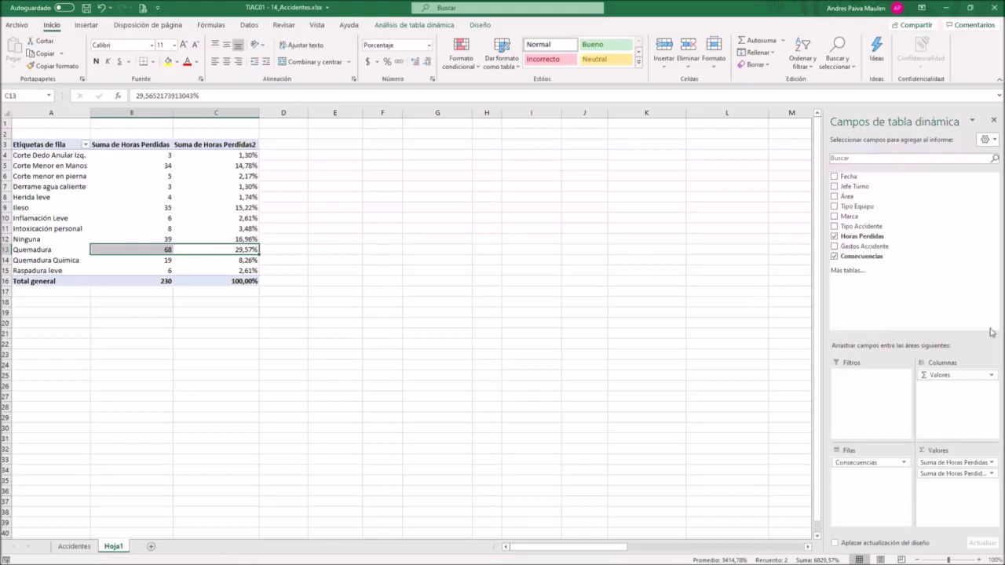
{"action": "left_click", "coordinate": [834, 237]}
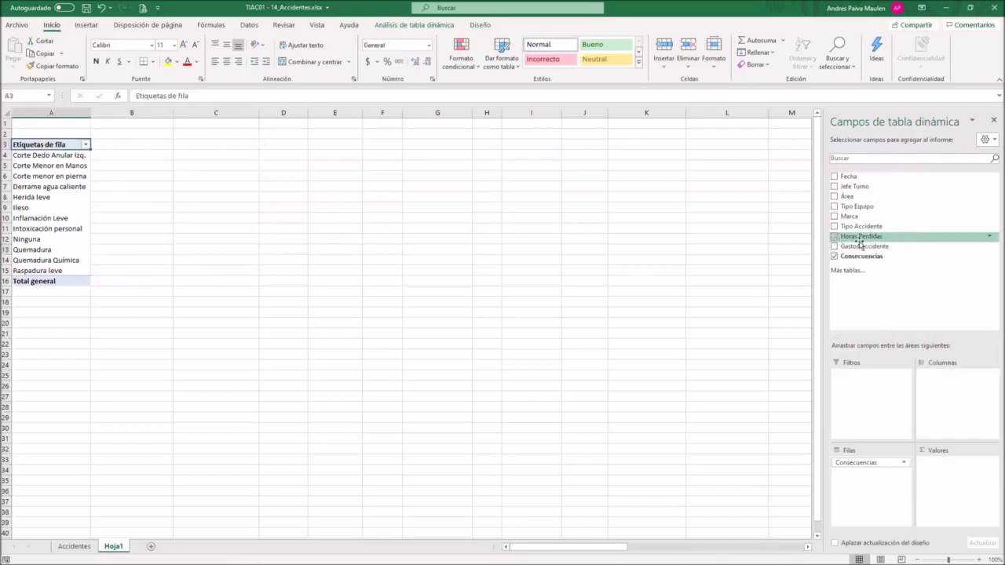
- Replace the Consecuencias rows with Jefe Turno and add Gastos Accidente twice as summed values
{"action": "left_click_drag", "start_coordinate": [859, 246], "coordinate": [964, 520]}
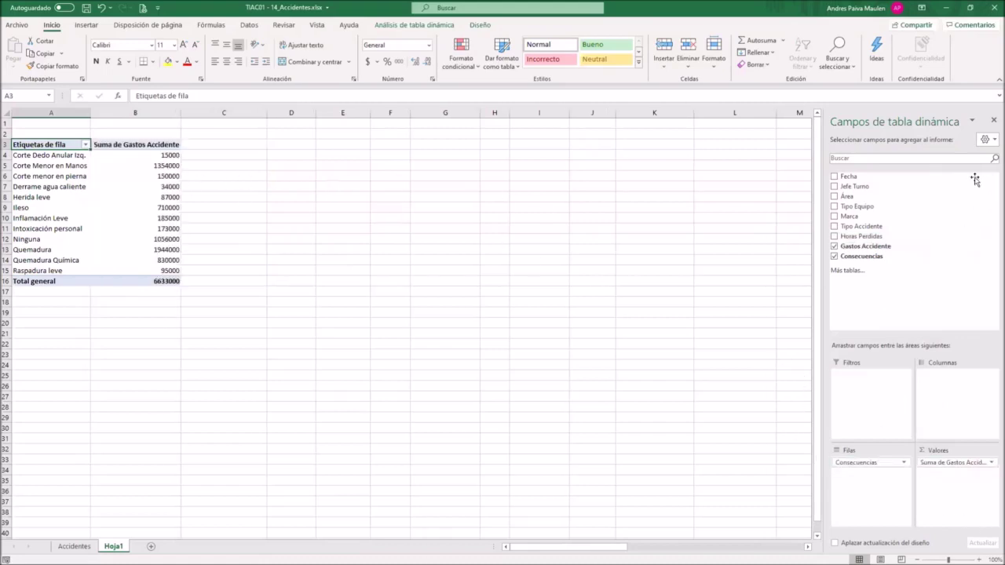
{"action": "left_click_drag", "start_coordinate": [830, 462], "coordinate": [974, 182]}
{"action": "left_click_drag", "start_coordinate": [867, 190], "coordinate": [868, 475]}
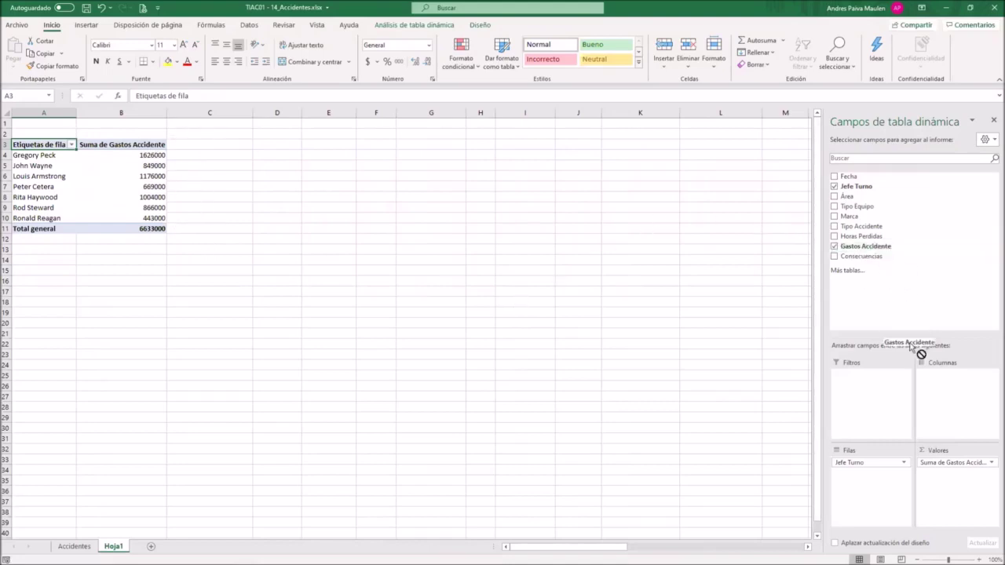
{"action": "left_click_drag", "start_coordinate": [880, 248], "coordinate": [950, 481]}
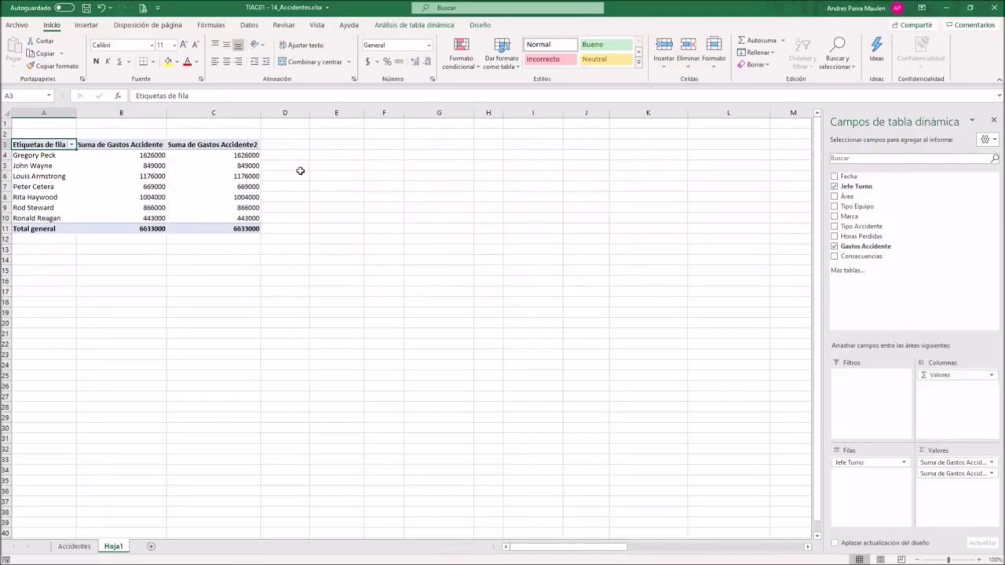
{"action": "left_click", "coordinate": [135, 144]}
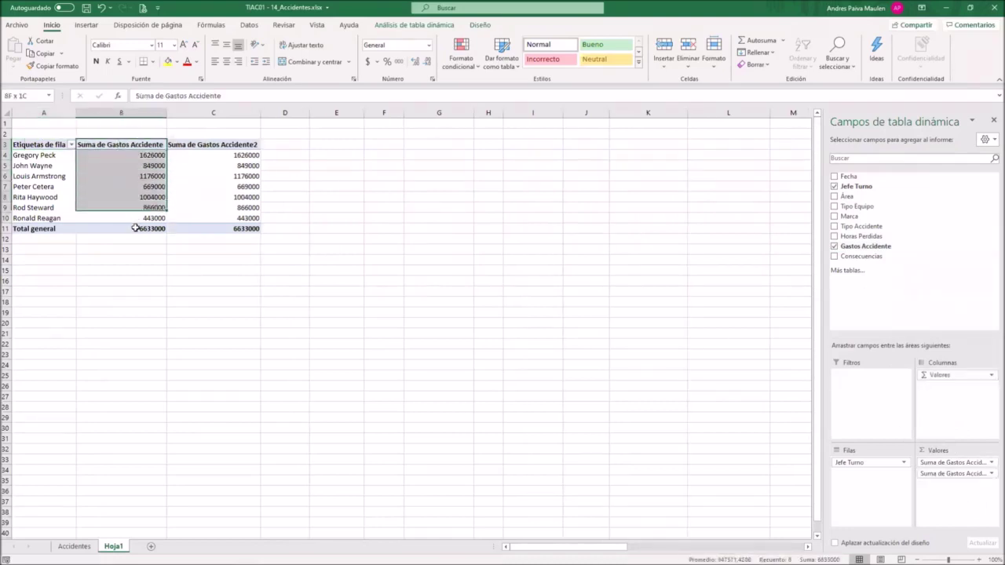
- Show the second Gastos Accidente sum as % del total general, then go to the Accidentes sheet
{"action": "left_click", "coordinate": [135, 312]}
{"action": "left_click_drag", "start_coordinate": [217, 155], "coordinate": [218, 219]}
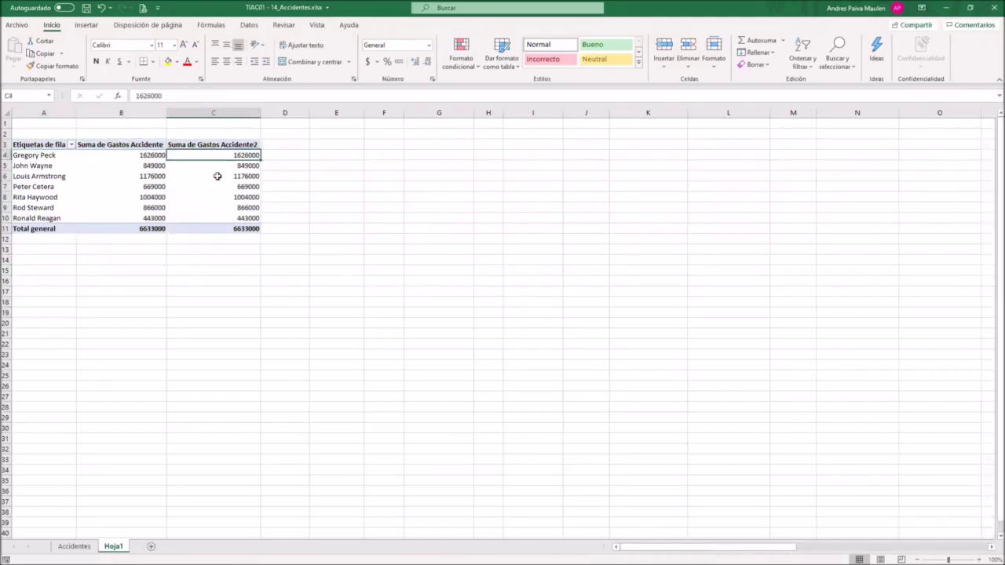
{"action": "right_click", "coordinate": [222, 176]}
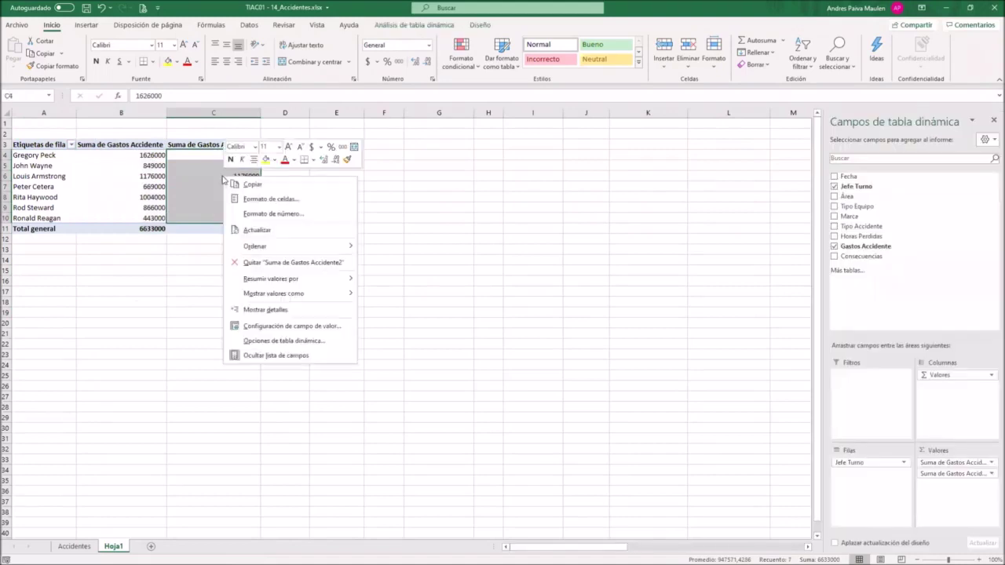
{"action": "mouse_move", "coordinate": [289, 295]}
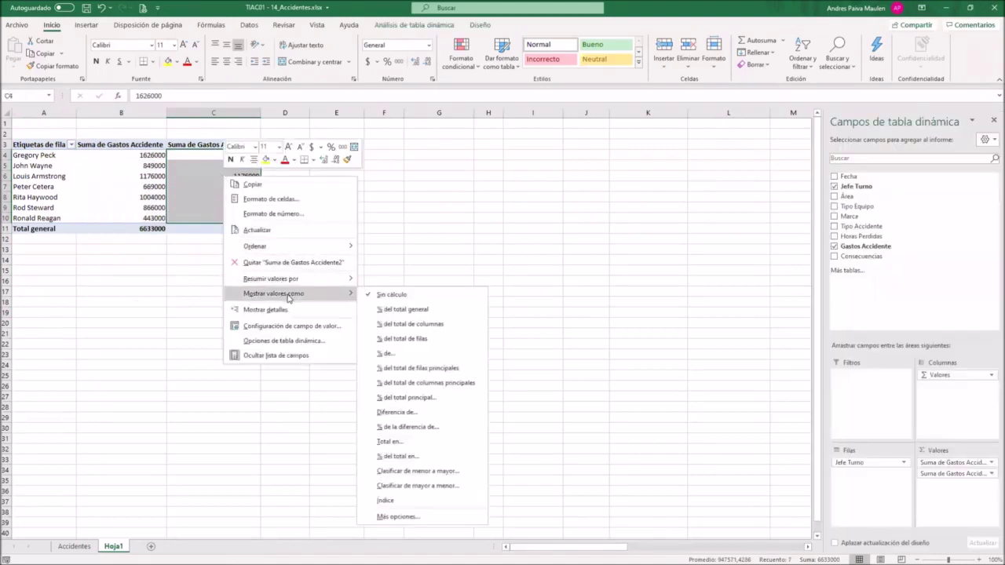
{"action": "left_click", "coordinate": [419, 311]}
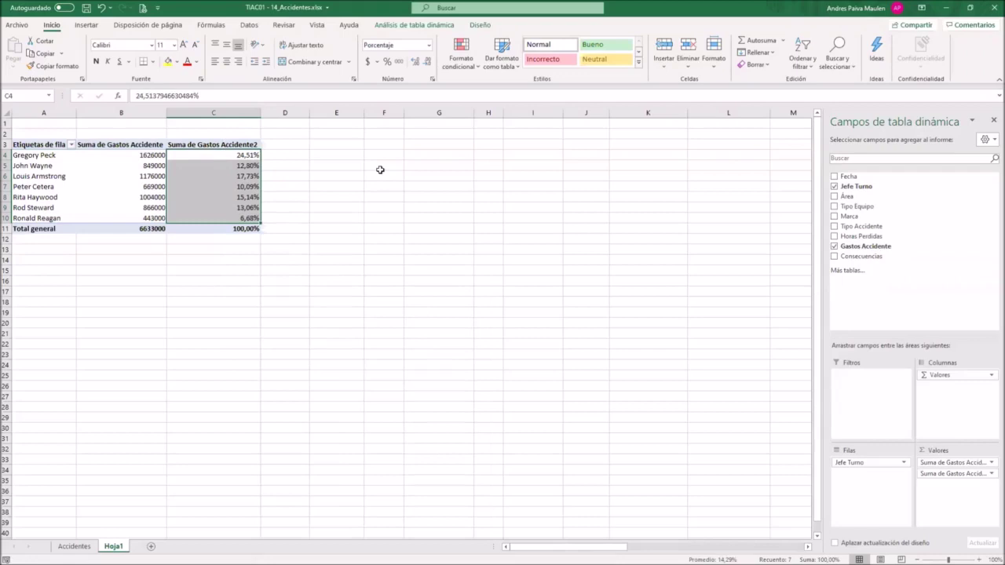
{"action": "left_click", "coordinate": [380, 170]}
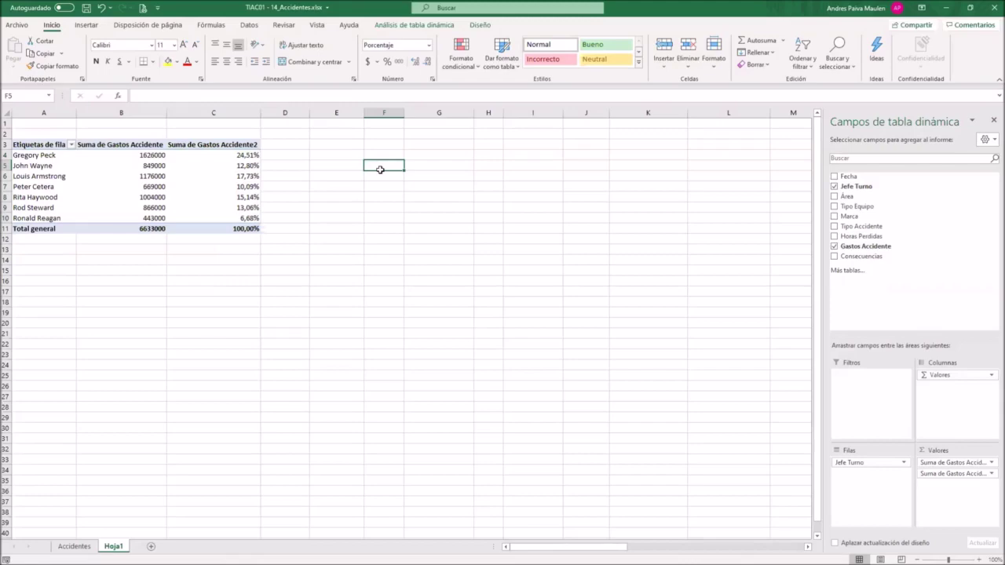
{"action": "left_click", "coordinate": [75, 547]}
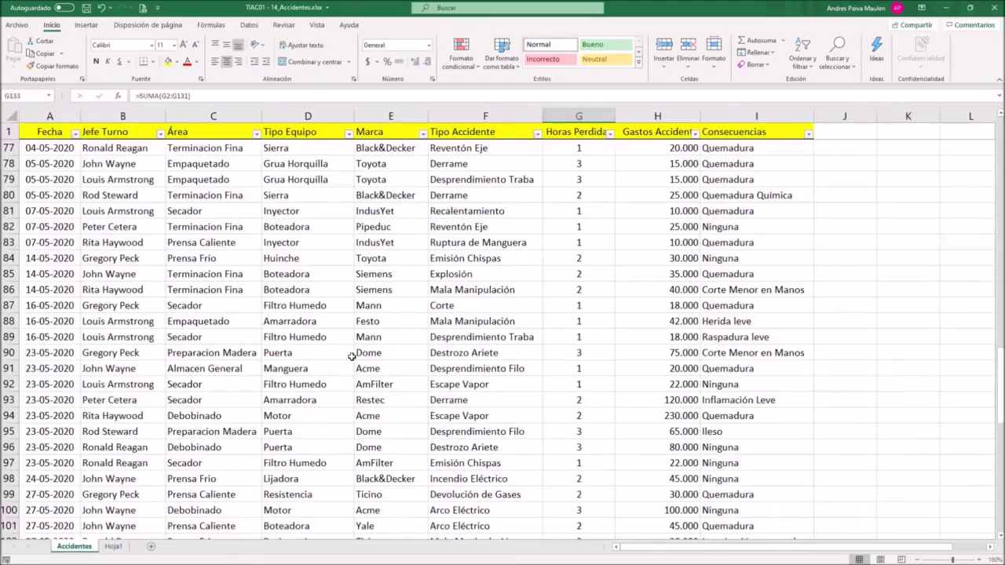
- Filter the Accidentes data's Jefe Turno column down to a single supervisor
{"action": "scroll", "coordinate": [349, 357], "scroll_direction": "down", "scroll_amount": 5}
{"action": "scroll", "coordinate": [131, 137], "scroll_direction": "down", "scroll_amount": 5}
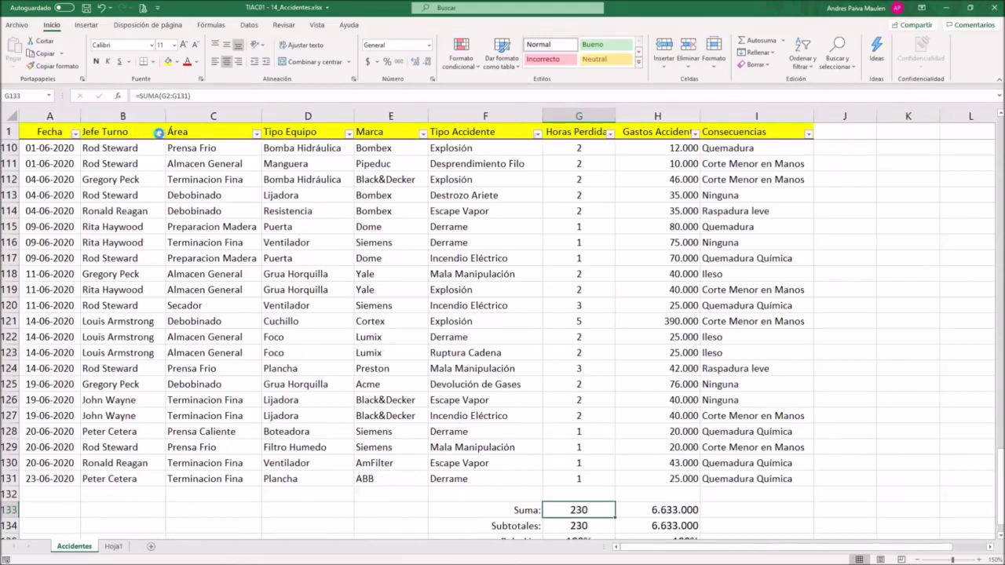
{"action": "left_click", "coordinate": [159, 135]}
{"action": "left_click", "coordinate": [83, 258]}
{"action": "left_click", "coordinate": [79, 268]}
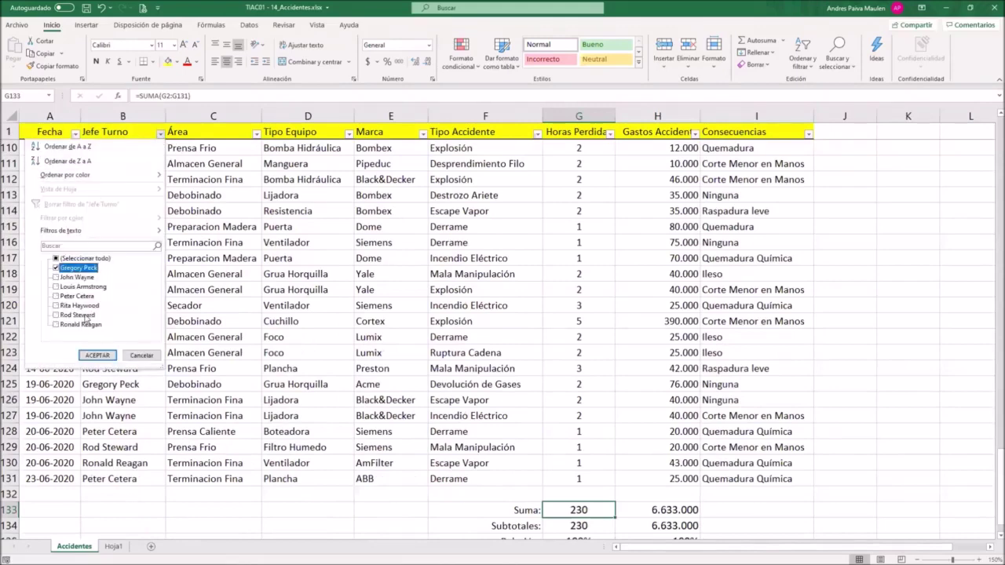
{"action": "left_click", "coordinate": [98, 356]}
- Add a decimal to the H135 cost ratio so it reads 24,51%, then return to Hoja1
{"action": "scroll", "coordinate": [757, 270], "scroll_direction": "up", "scroll_amount": 2}
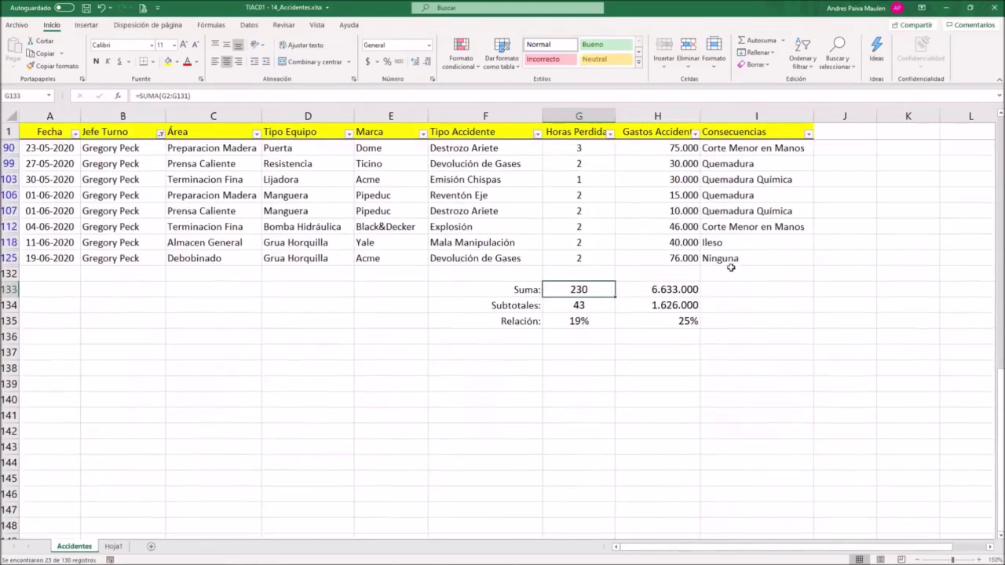
{"action": "left_click", "coordinate": [669, 320]}
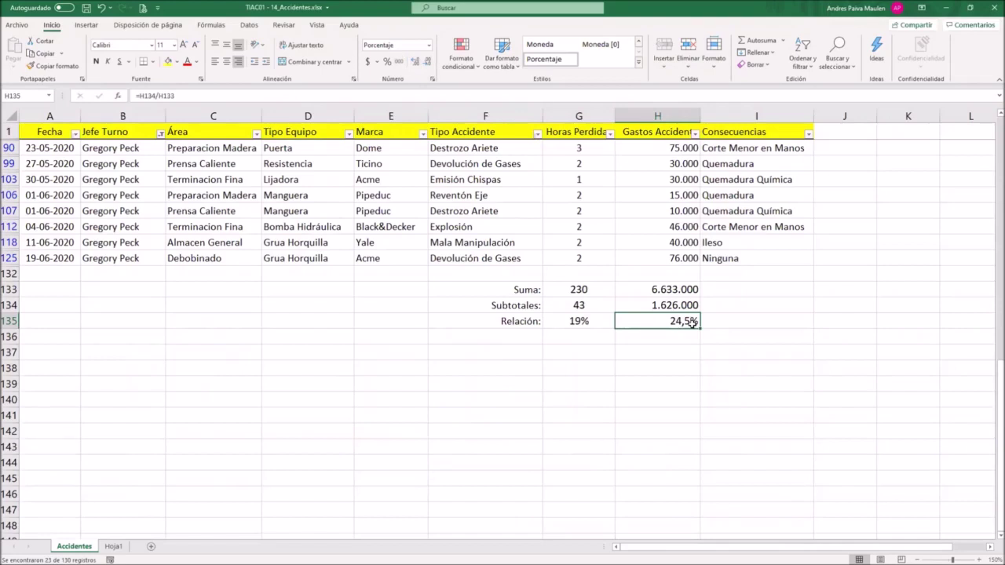
{"action": "left_click", "coordinate": [411, 62]}
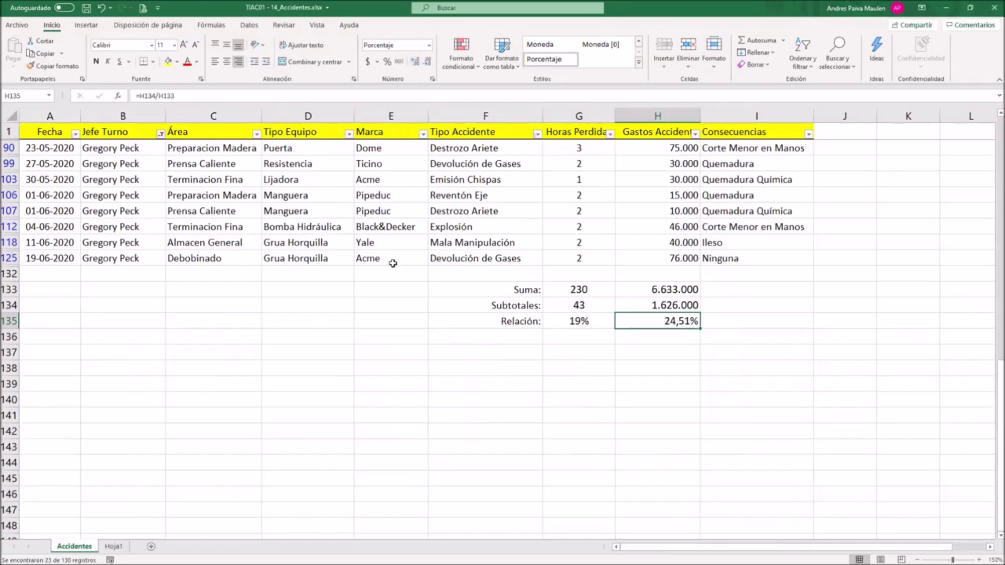
{"action": "left_click", "coordinate": [113, 546]}
{"action": "left_click", "coordinate": [243, 155]}
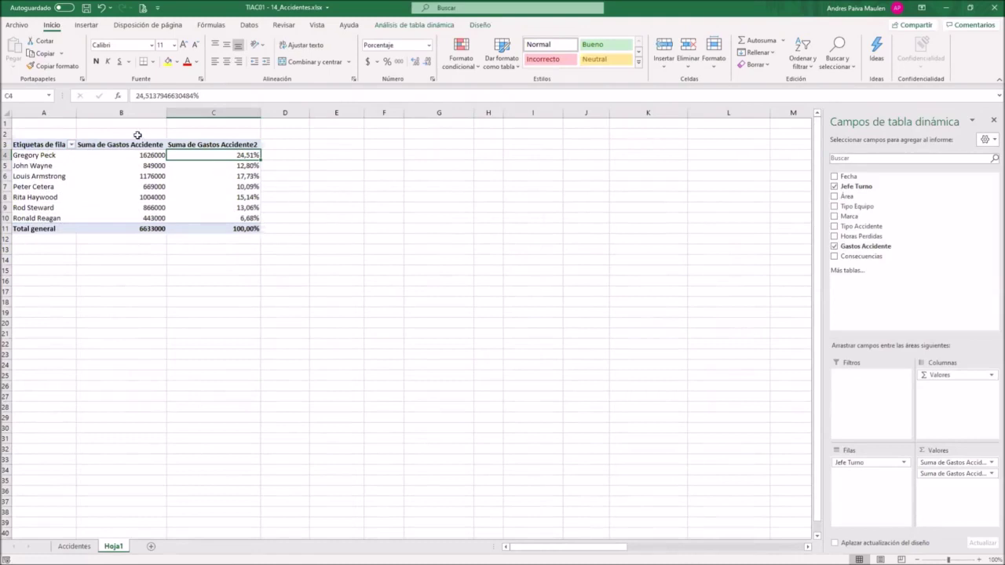
{"action": "left_click_drag", "start_coordinate": [138, 145], "coordinate": [138, 230]}
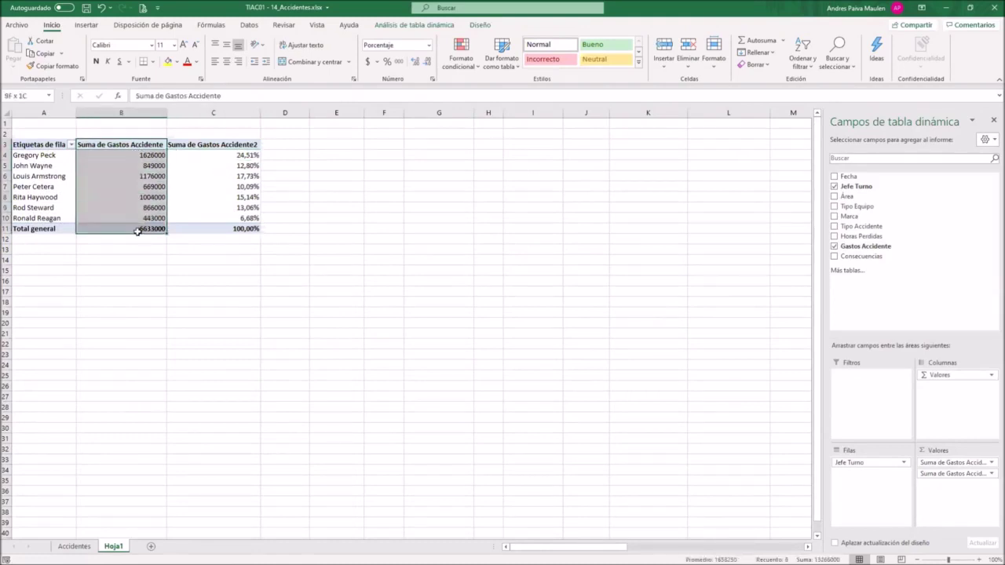
{"action": "left_click_drag", "start_coordinate": [232, 144], "coordinate": [233, 228]}
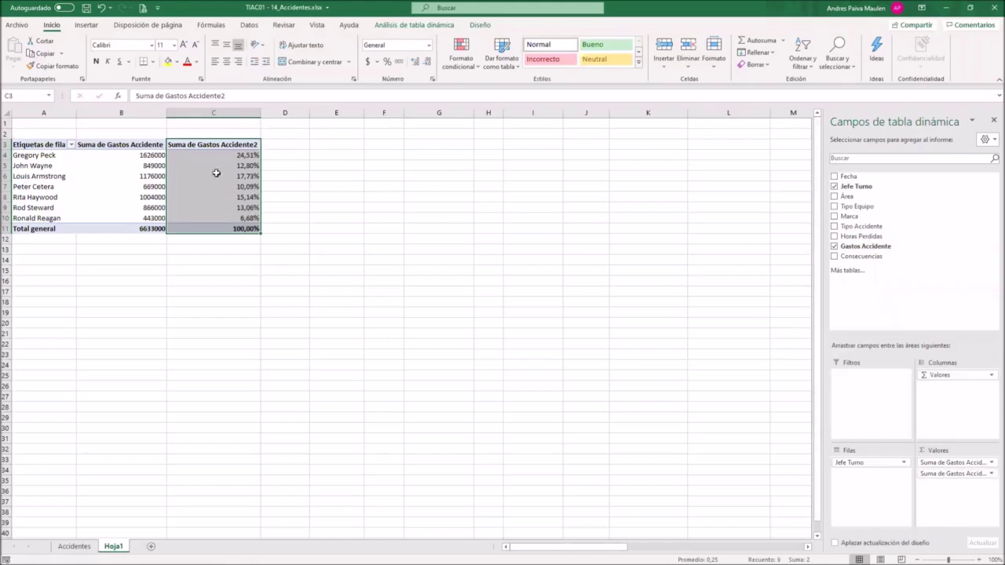
{"action": "left_click", "coordinate": [153, 166]}
{"action": "left_click", "coordinate": [237, 167]}
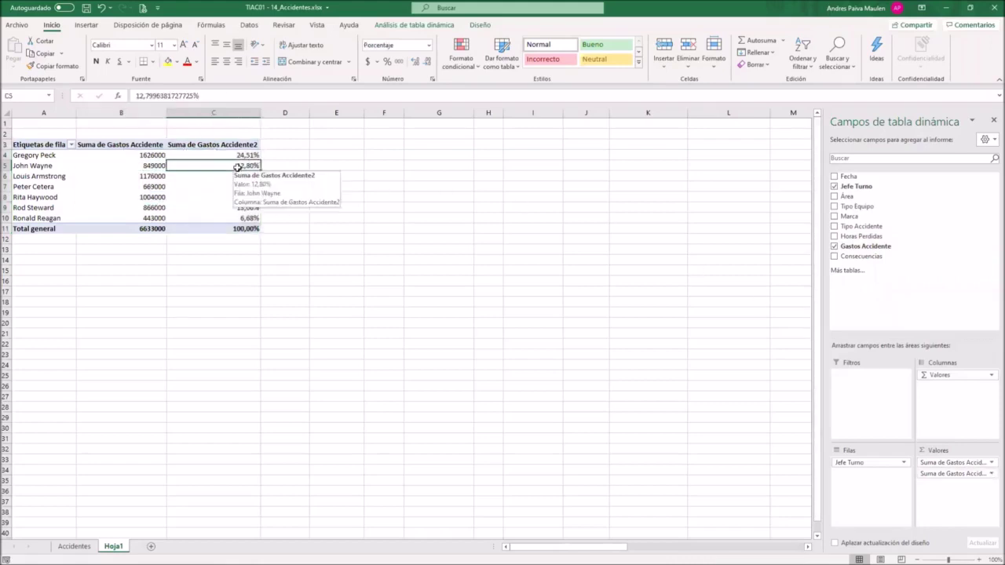
{"action": "right_click", "coordinate": [237, 167]}
{"action": "mouse_move", "coordinate": [276, 289]}
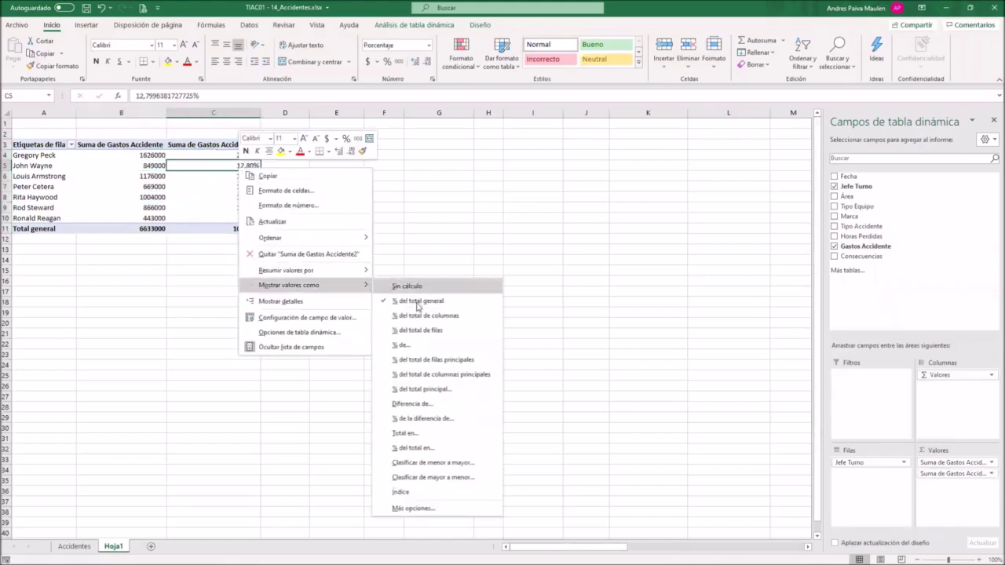
{"action": "left_click", "coordinate": [417, 303]}
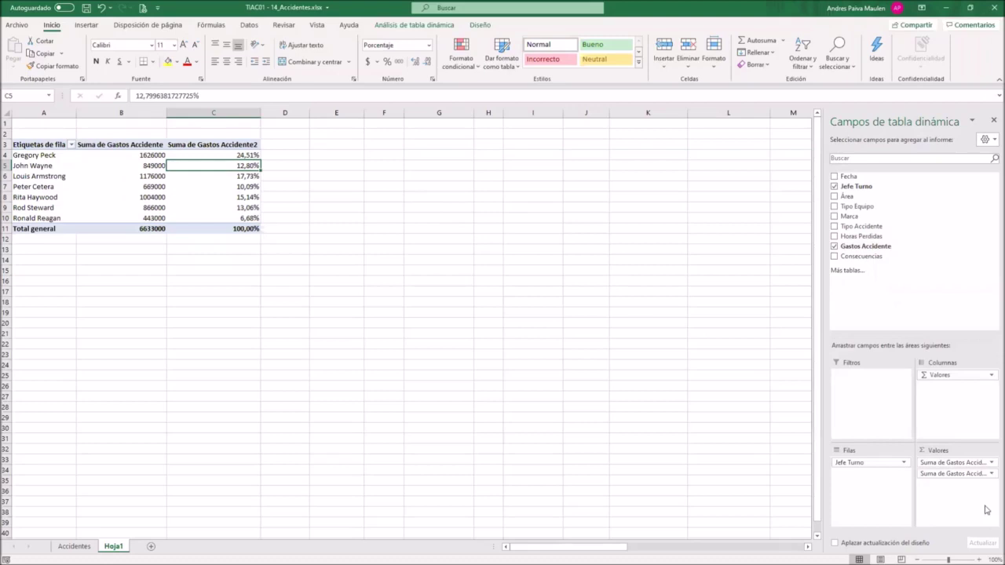
{"action": "left_click_drag", "start_coordinate": [970, 476], "coordinate": [964, 235]}
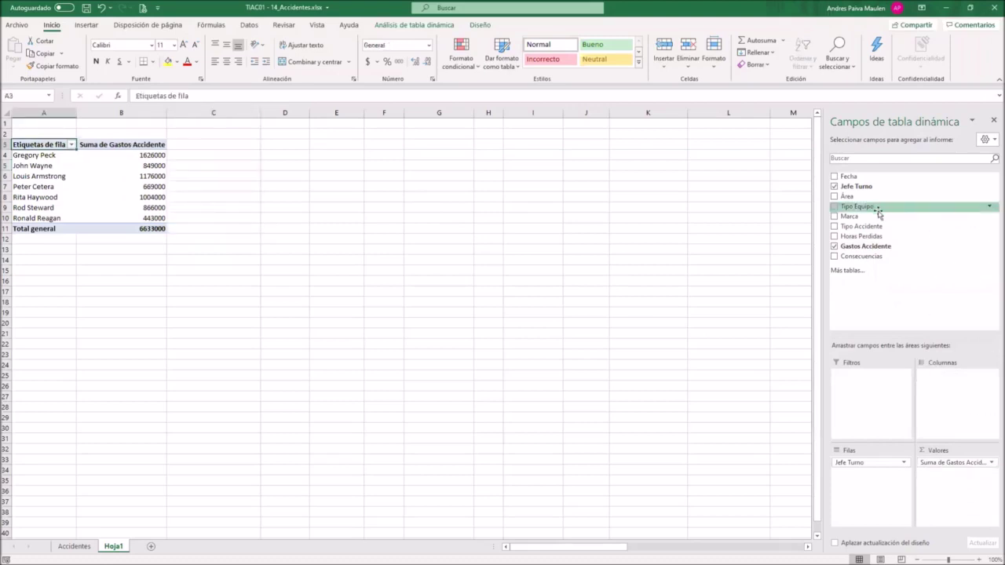
{"action": "left_click_drag", "start_coordinate": [864, 463], "coordinate": [951, 218]}
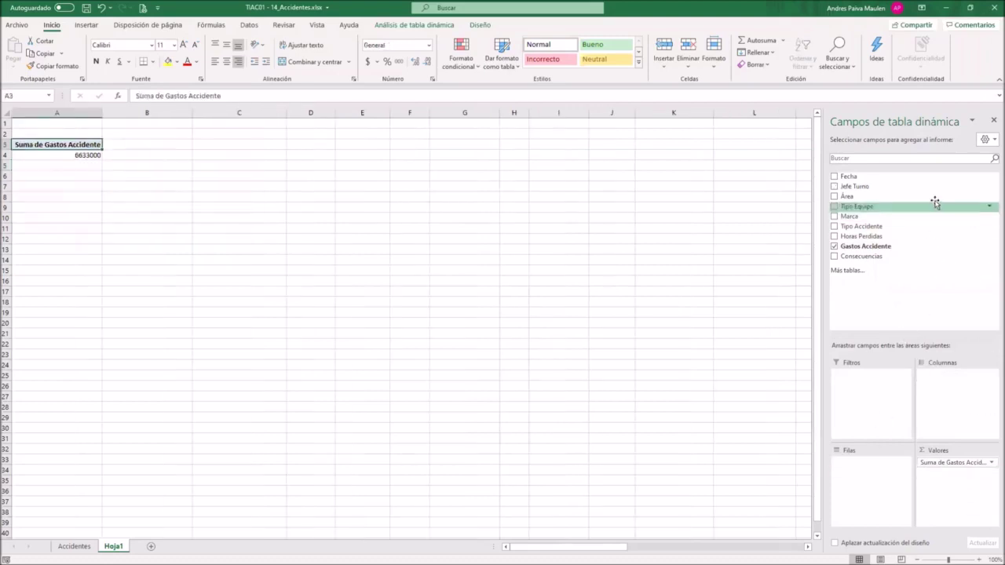
{"action": "left_click_drag", "start_coordinate": [871, 217], "coordinate": [868, 488]}
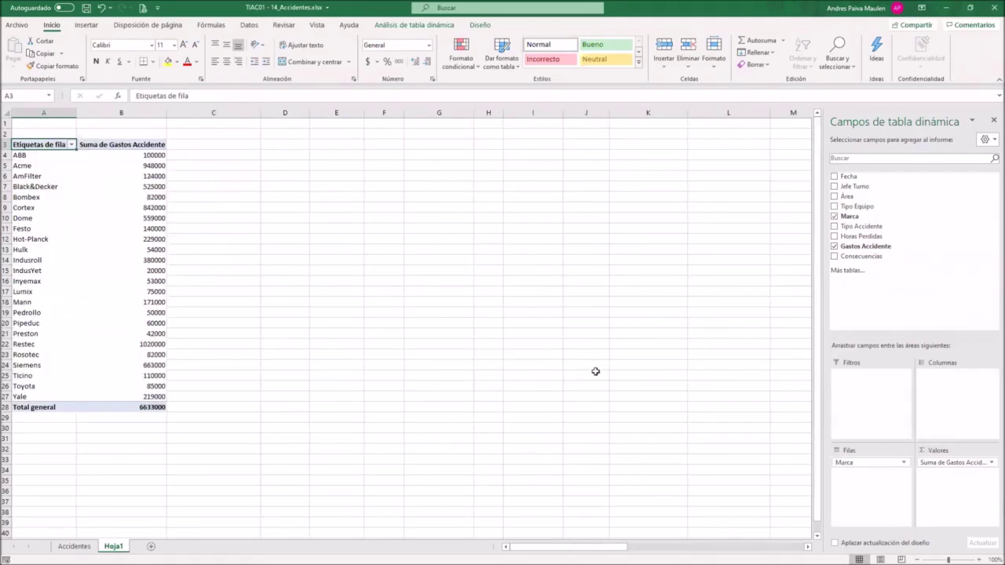
{"action": "left_click", "coordinate": [151, 343]}
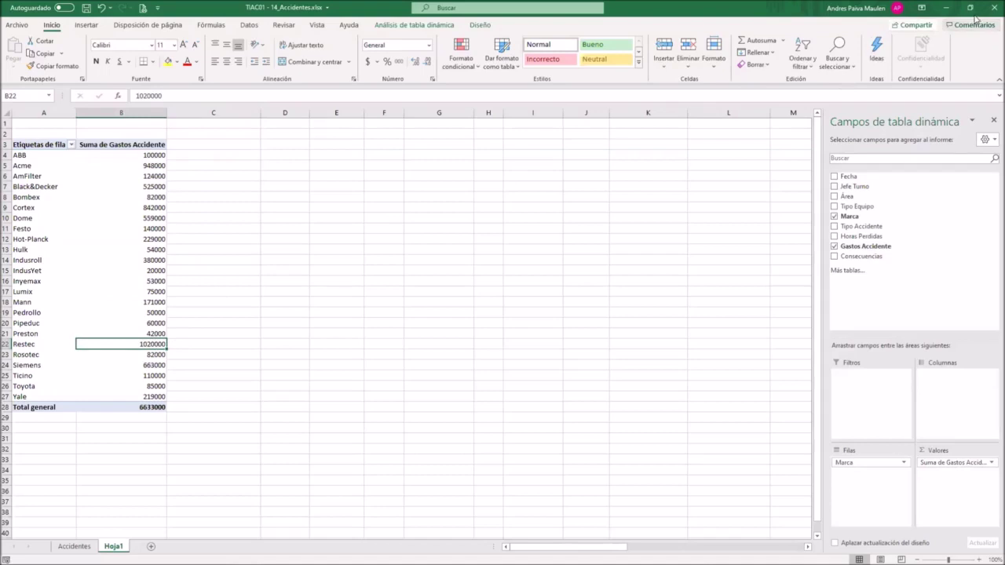
{"action": "left_click", "coordinate": [88, 209]}
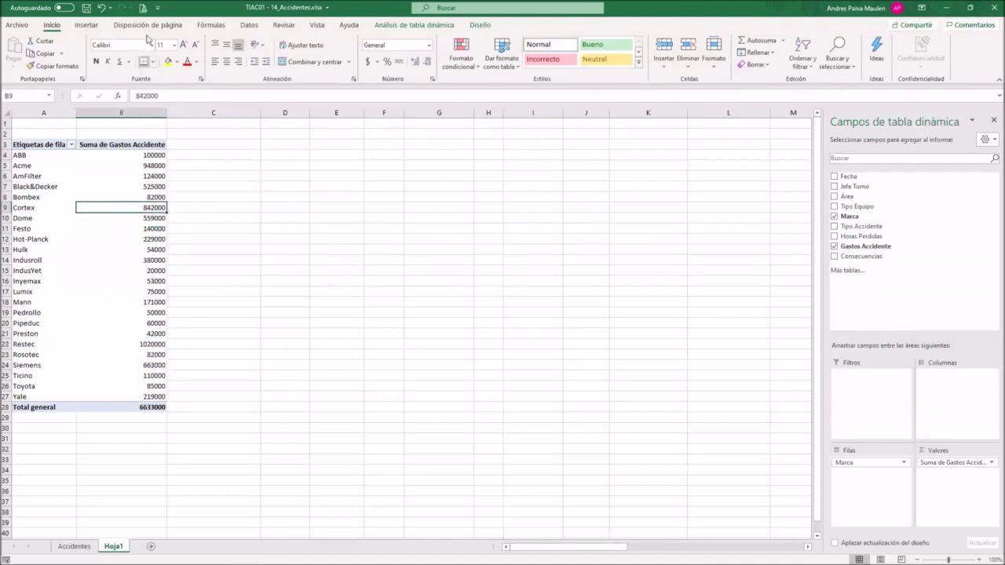
{"action": "left_click", "coordinate": [9, 166]}
{"action": "left_click", "coordinate": [139, 217]}
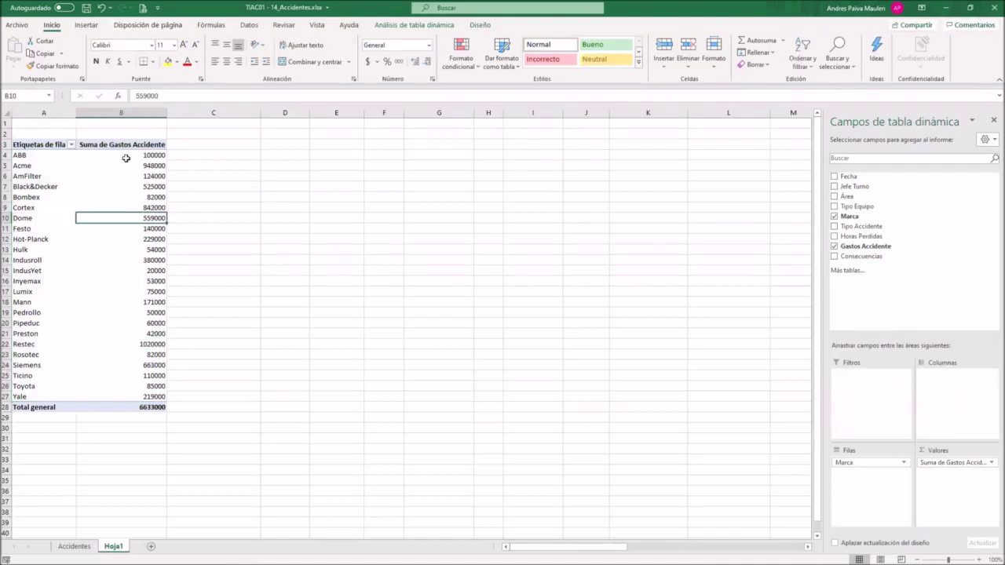
{"action": "left_click", "coordinate": [86, 25]}
- Insert a recommended column pivot chart of the Marca totals and place it beside the table
{"action": "left_click", "coordinate": [422, 62]}
{"action": "left_click", "coordinate": [607, 427]}
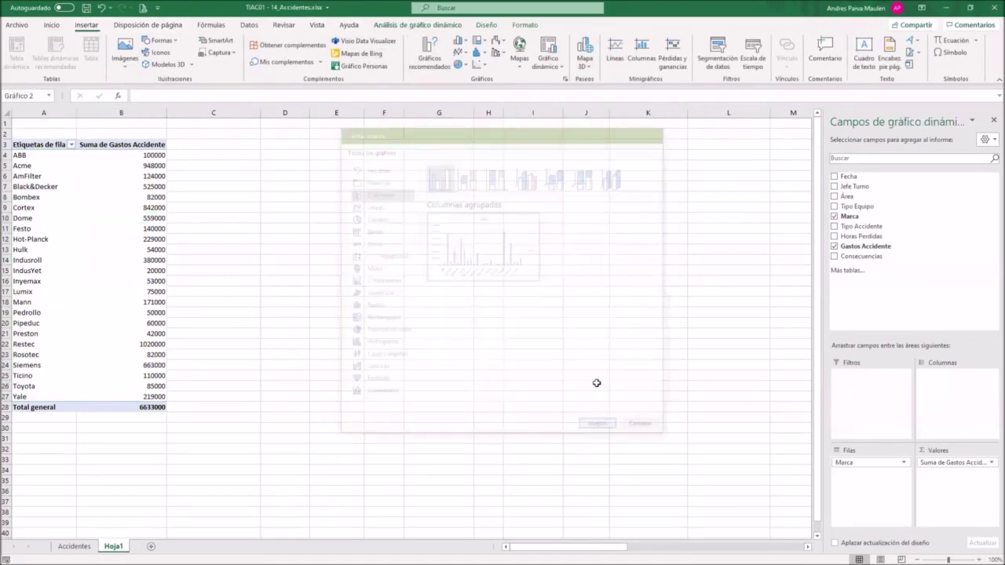
{"action": "left_click_drag", "start_coordinate": [519, 402], "coordinate": [420, 286]}
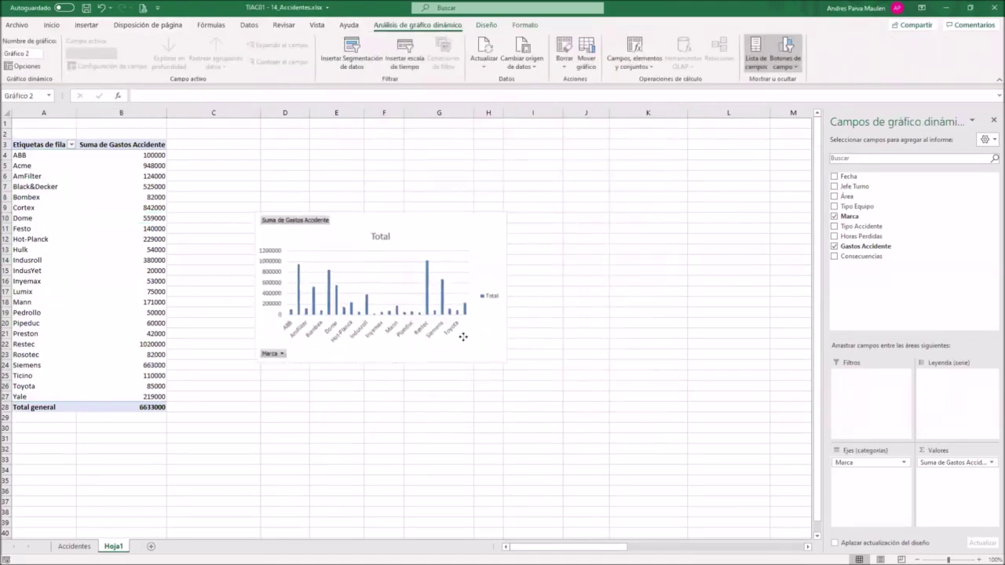
- Restore Excel to a smaller window on the right, restart the speed test, and launch Word
{"action": "left_click", "coordinate": [970, 7]}
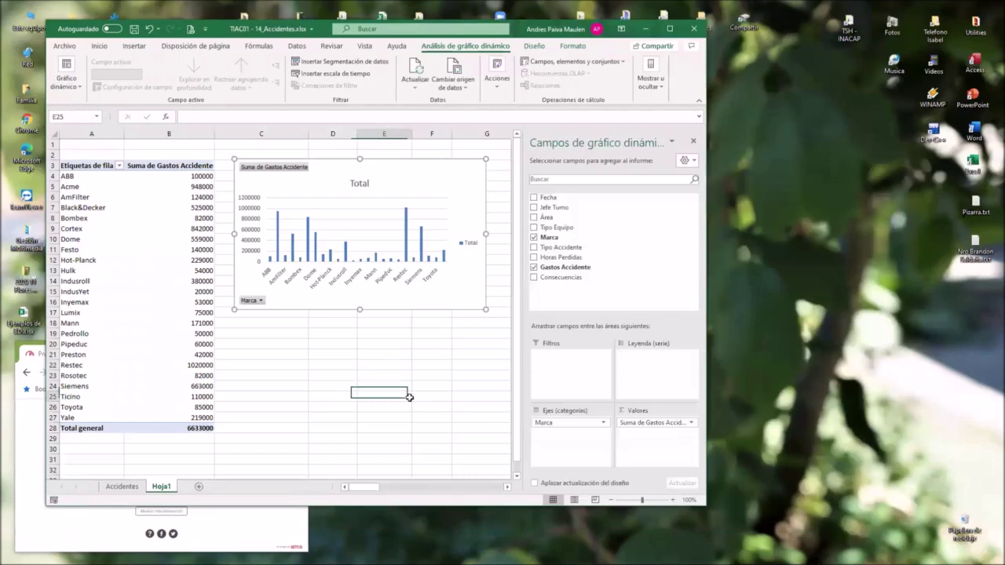
{"action": "left_click_drag", "start_coordinate": [945, 523], "coordinate": [714, 516]}
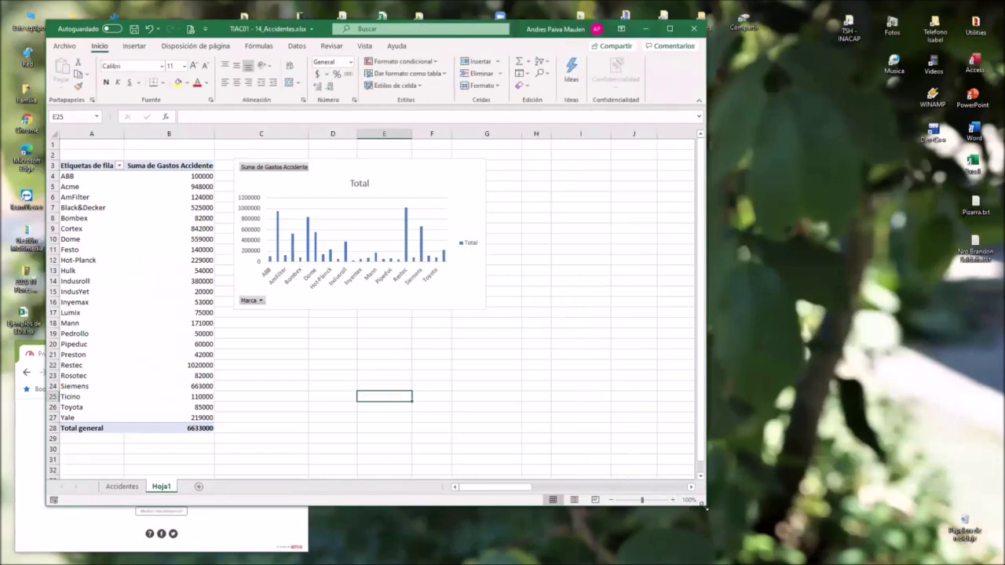
{"action": "left_click_drag", "start_coordinate": [704, 508], "coordinate": [512, 464]}
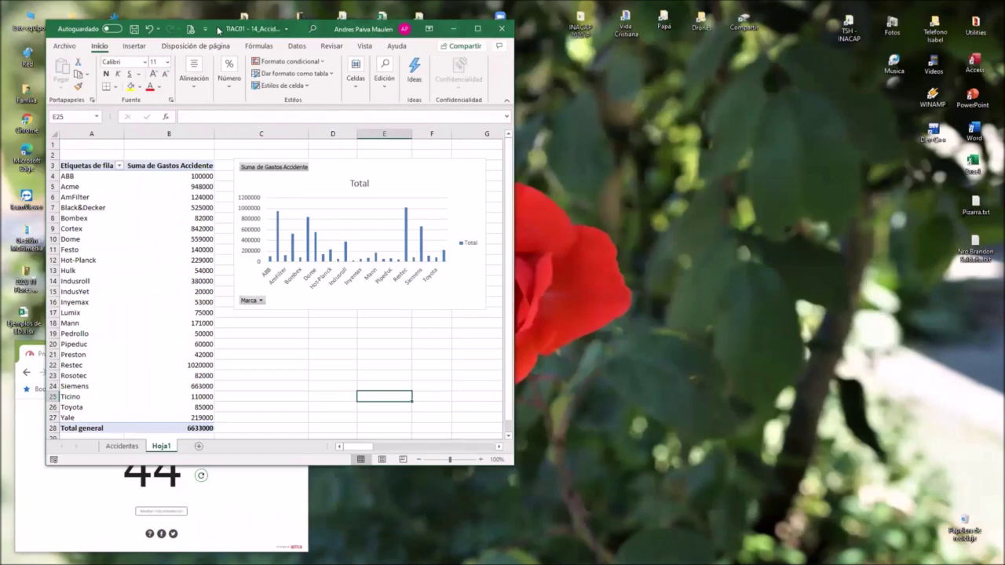
{"action": "left_click_drag", "start_coordinate": [219, 29], "coordinate": [723, 32]}
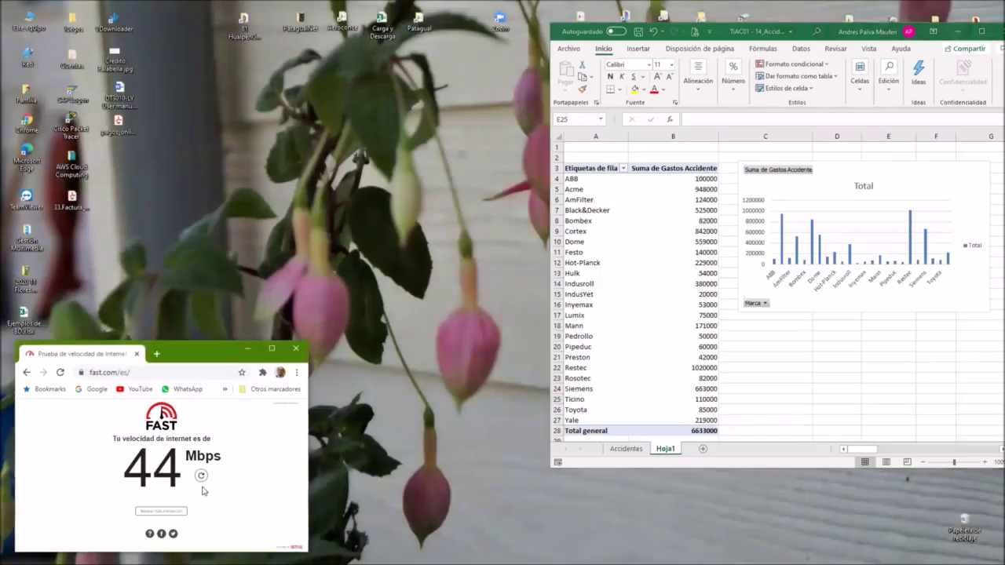
{"action": "left_click", "coordinate": [200, 475]}
{"action": "left_click", "coordinate": [396, 368]}
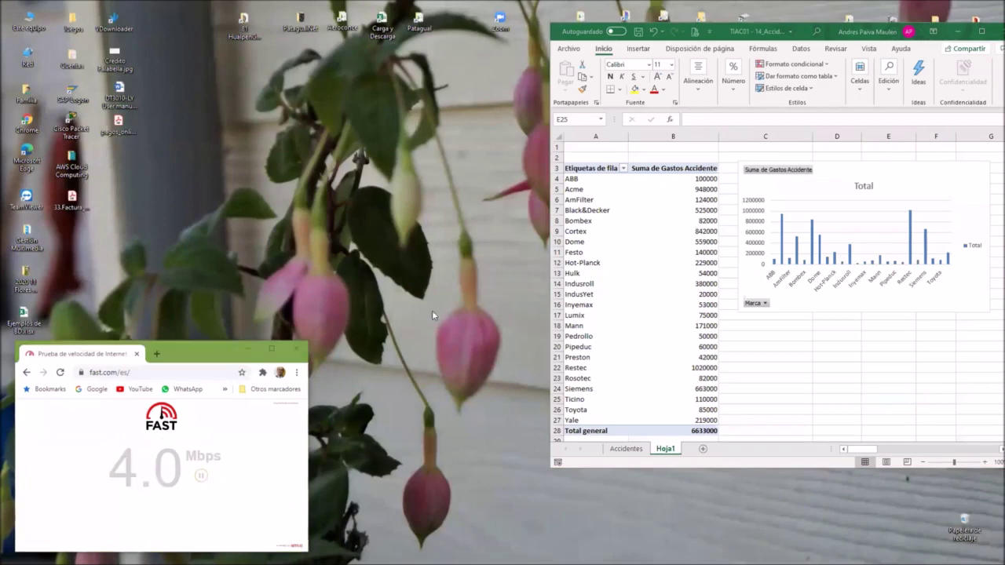
{"action": "left_click", "coordinate": [828, 35]}
{"action": "left_click_drag", "start_coordinate": [827, 35], "coordinate": [745, 35]}
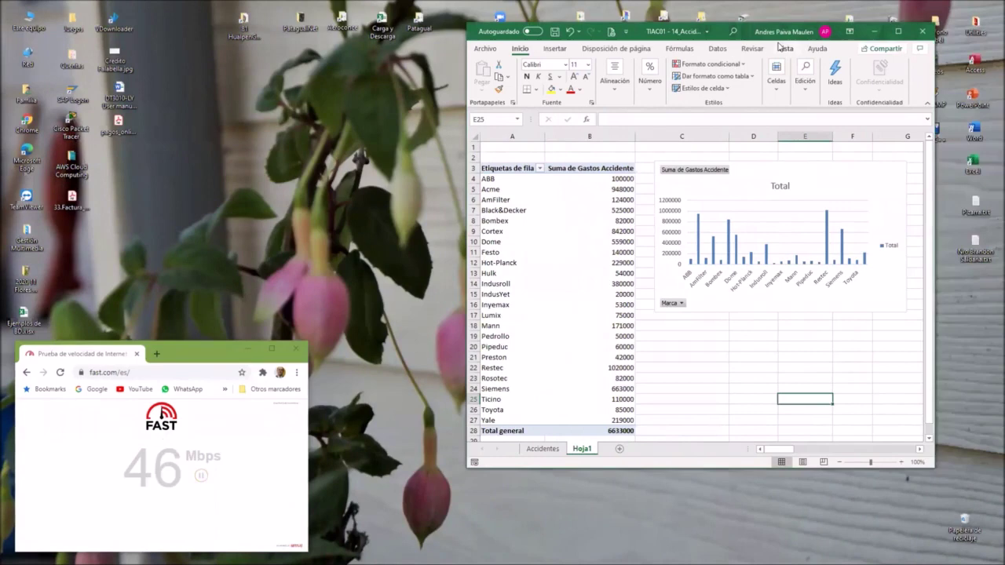
{"action": "double_click", "coordinate": [974, 132]}
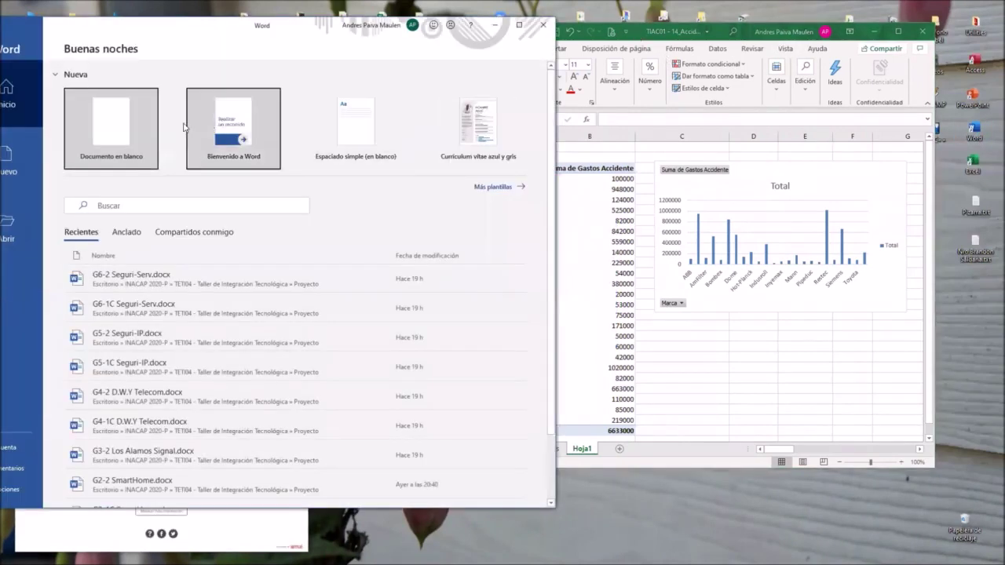
- Create a new blank Word document and move Excel aside so both windows are visible
{"action": "left_click", "coordinate": [126, 135]}
{"action": "left_click", "coordinate": [643, 35]}
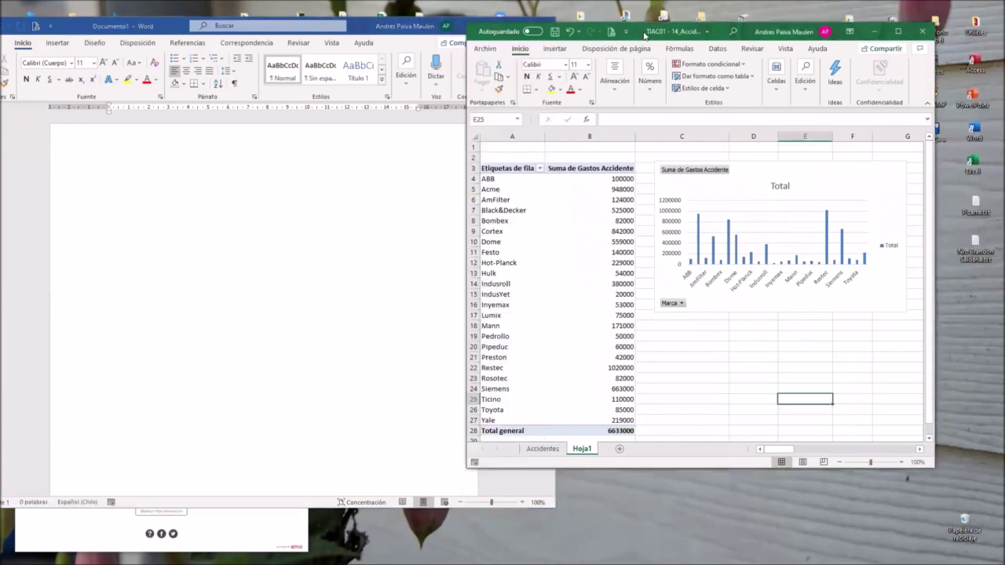
{"action": "left_click_drag", "start_coordinate": [643, 36], "coordinate": [747, 31]}
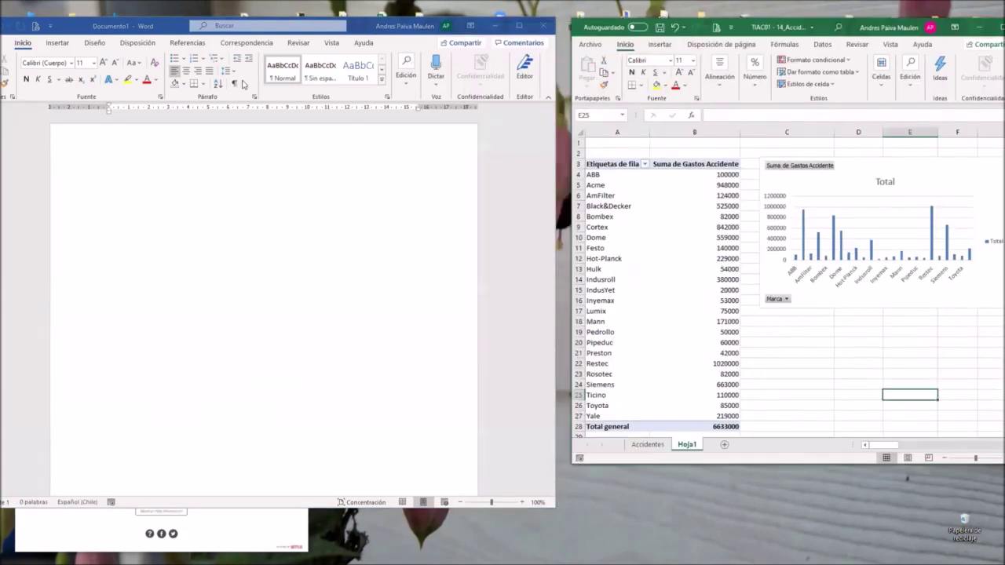
{"action": "left_click", "coordinate": [88, 175]}
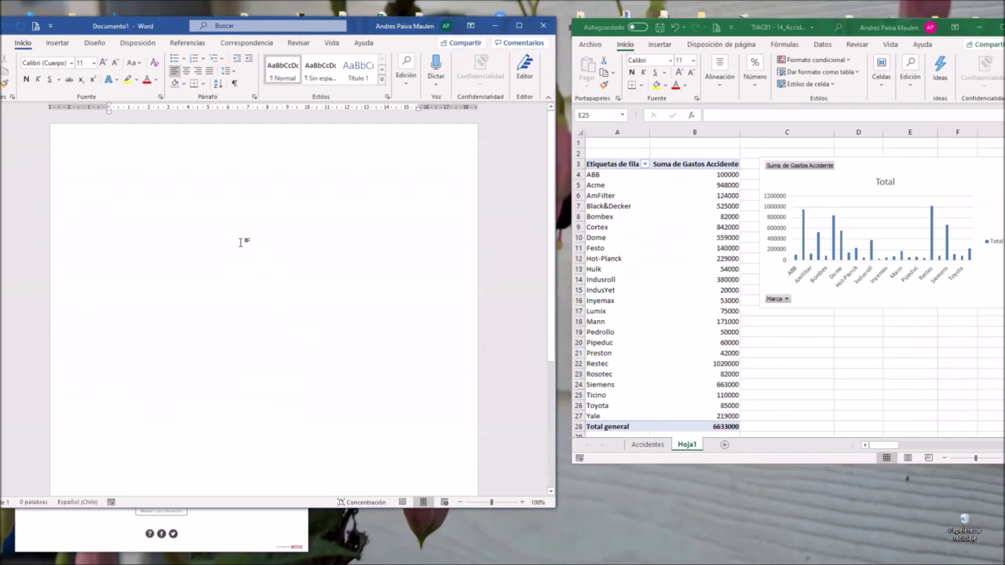
- Type the lines 'Gastos por Marca' and 'Gráfico', then start selecting Excel's pivot table from A3
{"action": "type", "text": "Gastos por ma"}
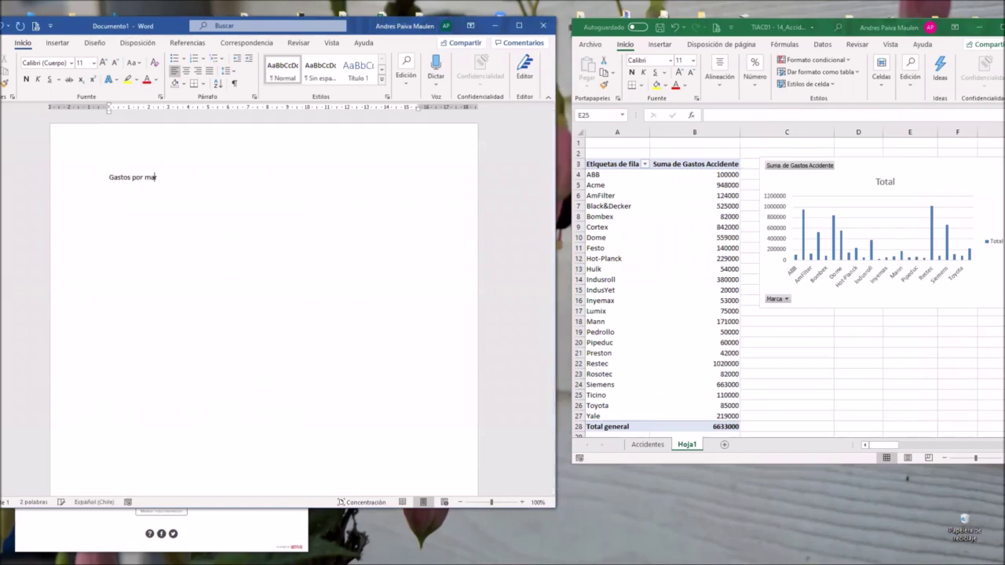
{"action": "type", "text": "Ma"}
{"action": "type", "text": "Gráfico"}
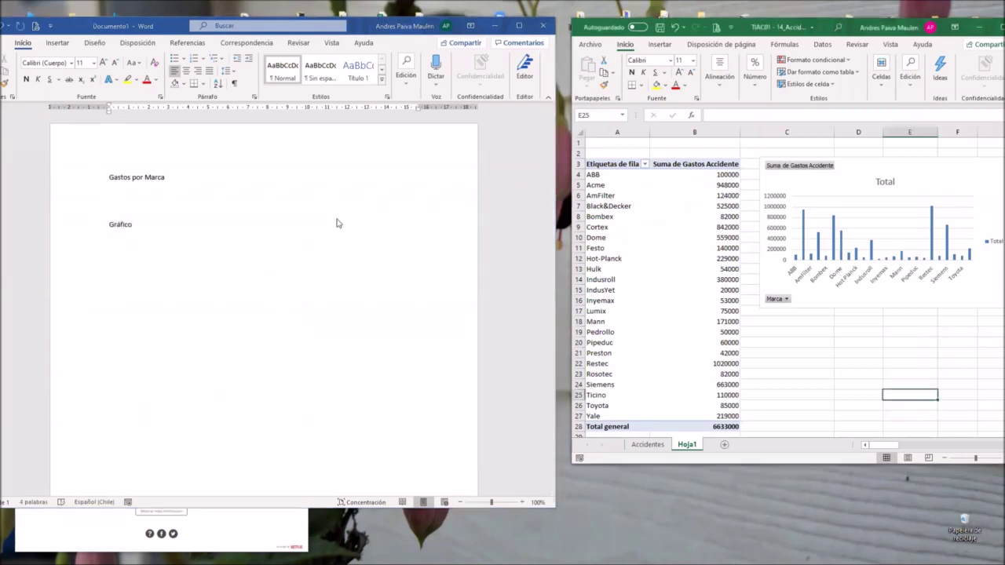
{"action": "left_click", "coordinate": [118, 193]}
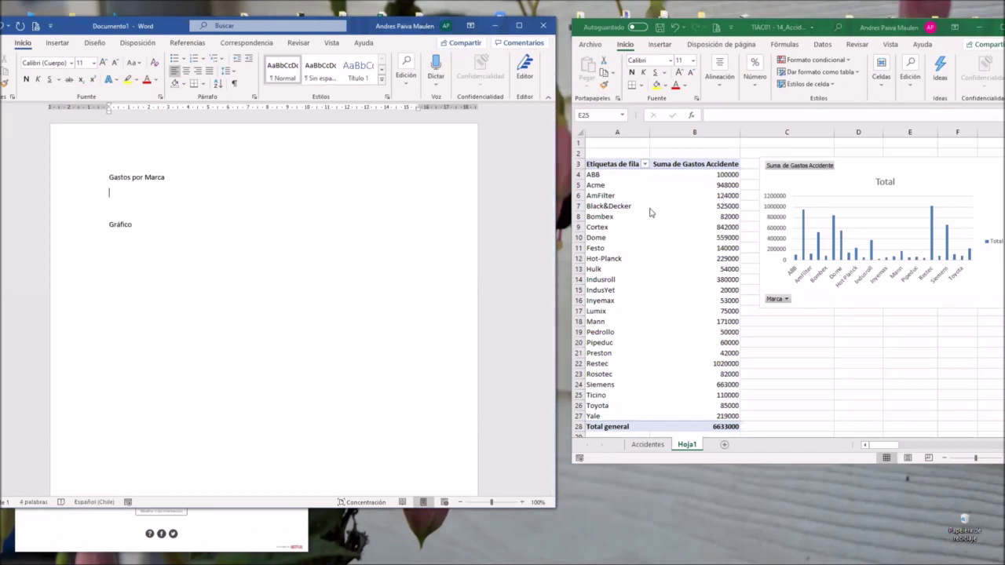
{"action": "key", "text": "alt+Tab"}
{"action": "mouse_move", "coordinate": [612, 163]}
{"action": "left_mouse_down"}
{"action": "mouse_move", "coordinate": [703, 260]}
{"action": "mouse_move", "coordinate": [707, 426]}
{"action": "left_mouse_up"}
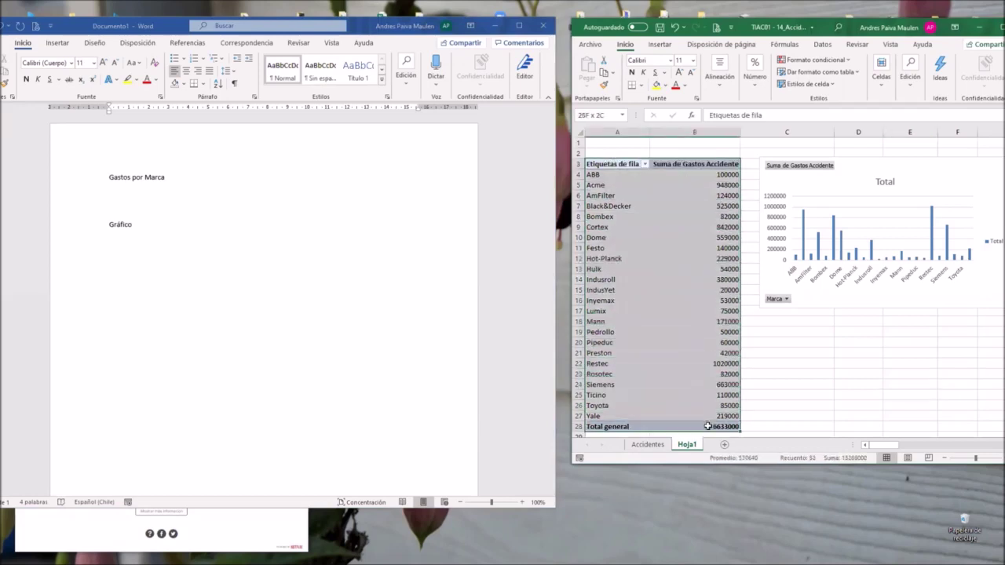
- Select the pivot table A3:B28 and paste it under the Gastos por Marca title
{"action": "left_click_drag", "start_coordinate": [707, 426], "coordinate": [707, 426]}
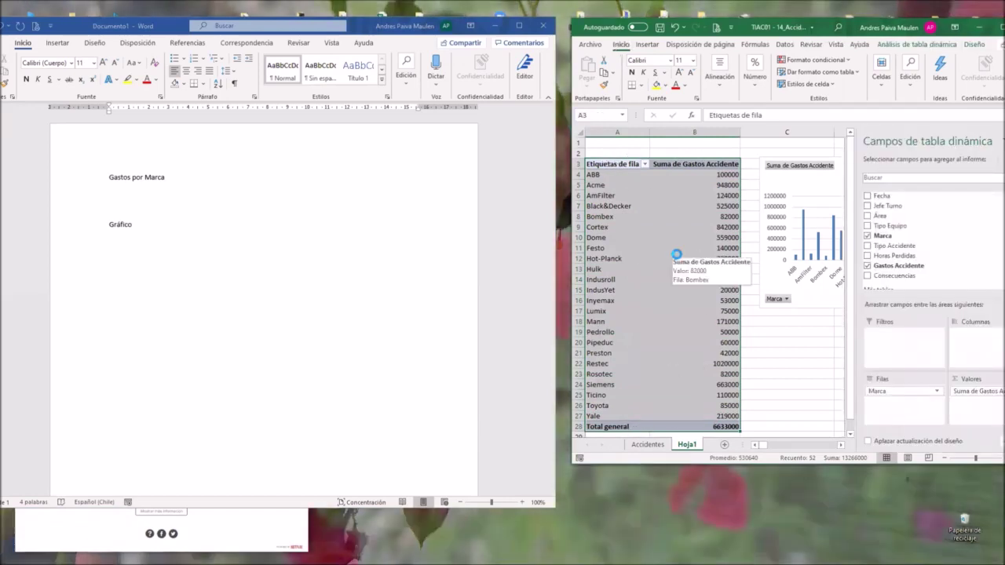
{"action": "left_click", "coordinate": [124, 197]}
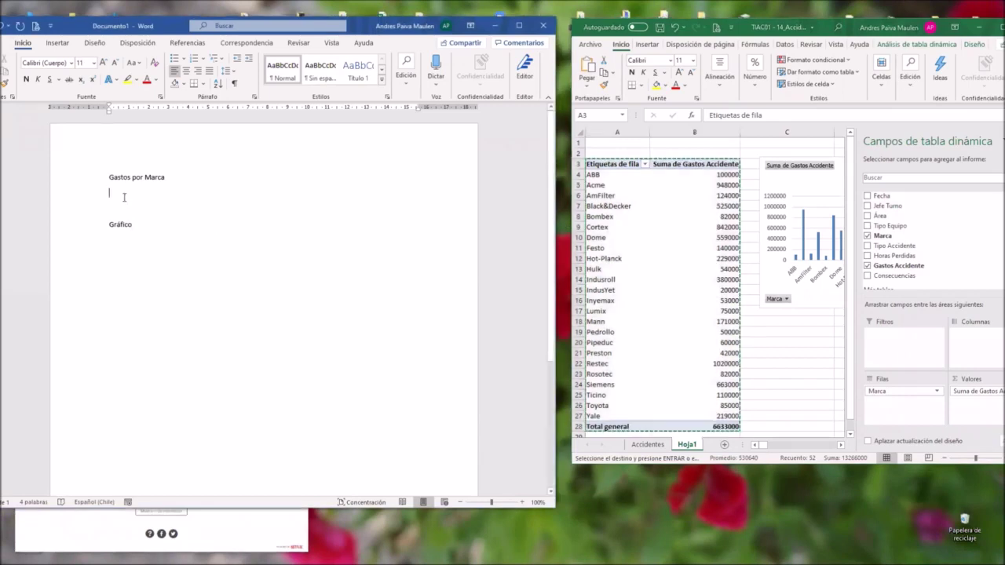
{"action": "key", "text": "ctrl+v"}
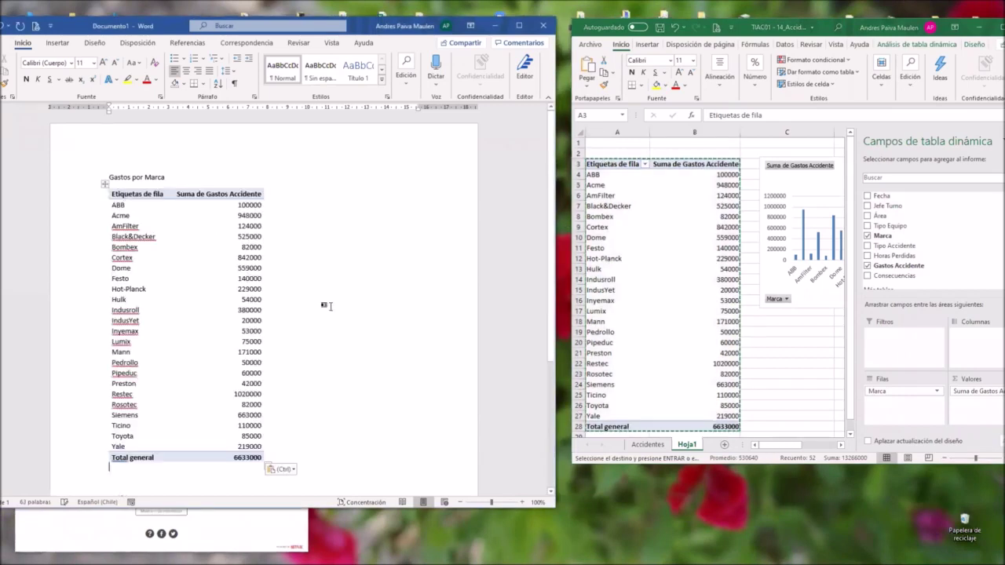
- Clear the pasted table's Etiquetas de fila and Suma de Gastos Accidente headers, then move below Gráfico
{"action": "left_click", "coordinate": [156, 194]}
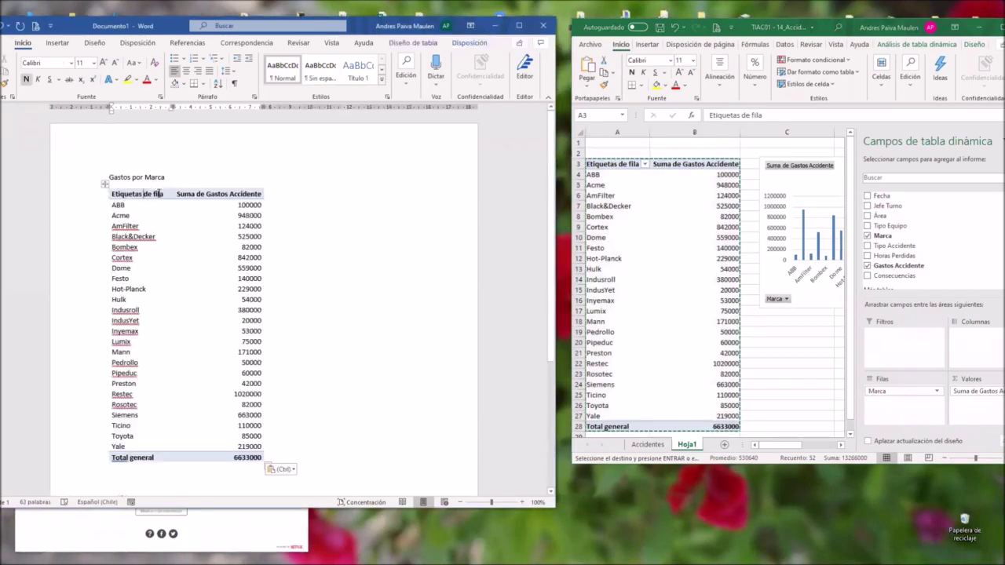
{"action": "key", "text": "BackSpace"}
{"action": "key", "text": "BackSpace"}
{"action": "key", "text": "BackSpace"}
{"action": "key", "text": "BackSpace"}
{"action": "key", "text": "BackSpace"}
{"action": "key", "text": "BackSpace"}
{"action": "key", "text": "BackSpace"}
{"action": "key", "text": "BackSpace"}
{"action": "key", "text": "BackSpace"}
{"action": "key", "text": "BackSpace"}
{"action": "key", "text": "BackSpace"}
{"action": "key", "text": "BackSpace"}
{"action": "key", "text": "BackSpace"}
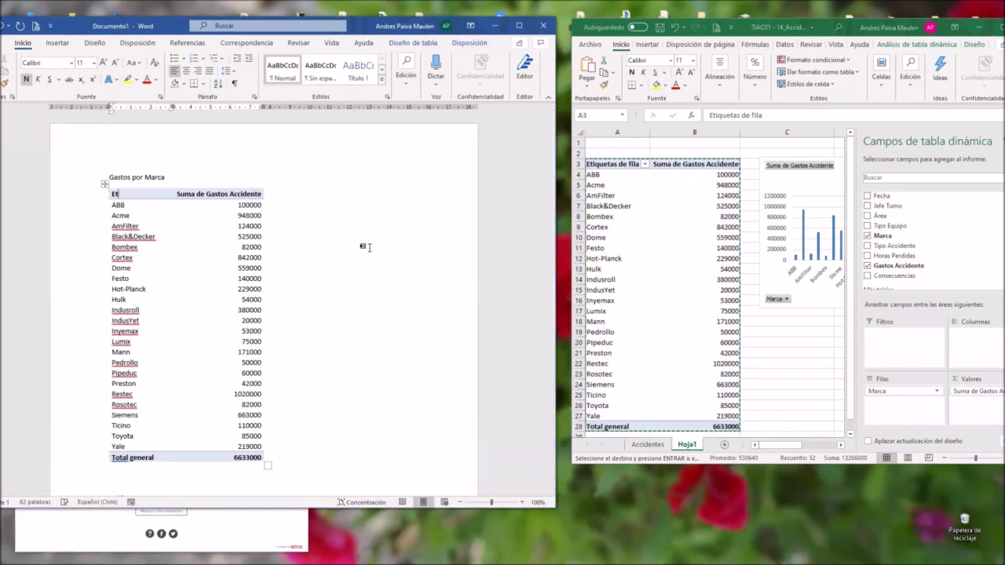
{"action": "type", "text": "Marca"}
{"action": "key", "text": "Tab"}
{"action": "key", "text": "Delete"}
{"action": "key", "text": "Delete"}
{"action": "key", "text": "Delete"}
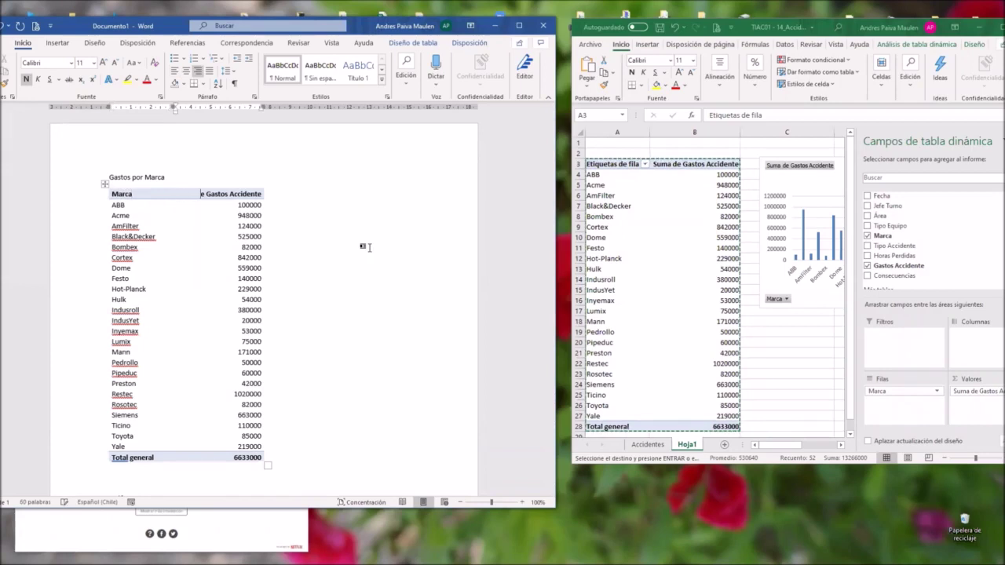
{"action": "key", "text": "Down"}
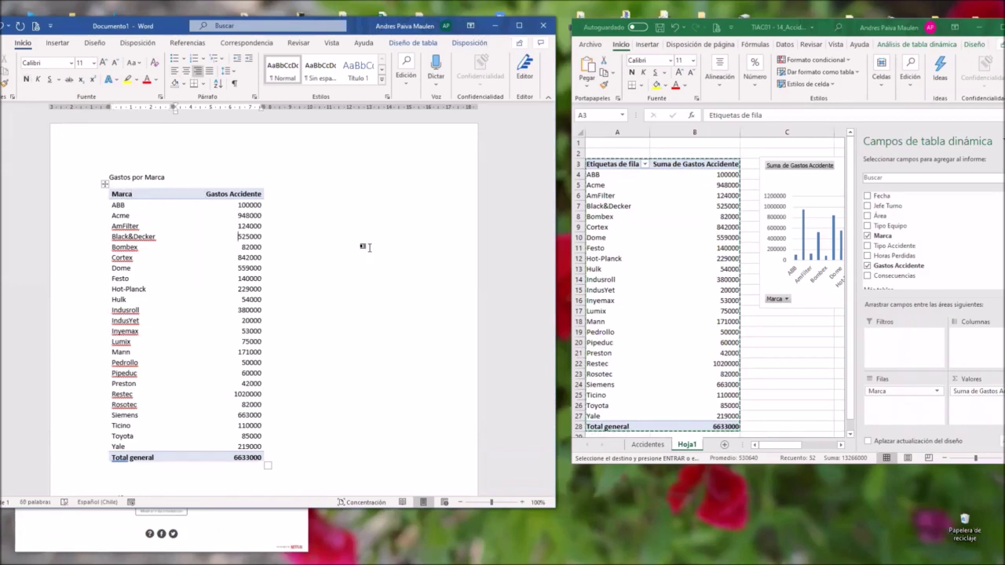
{"action": "key", "text": "ctrl+End"}
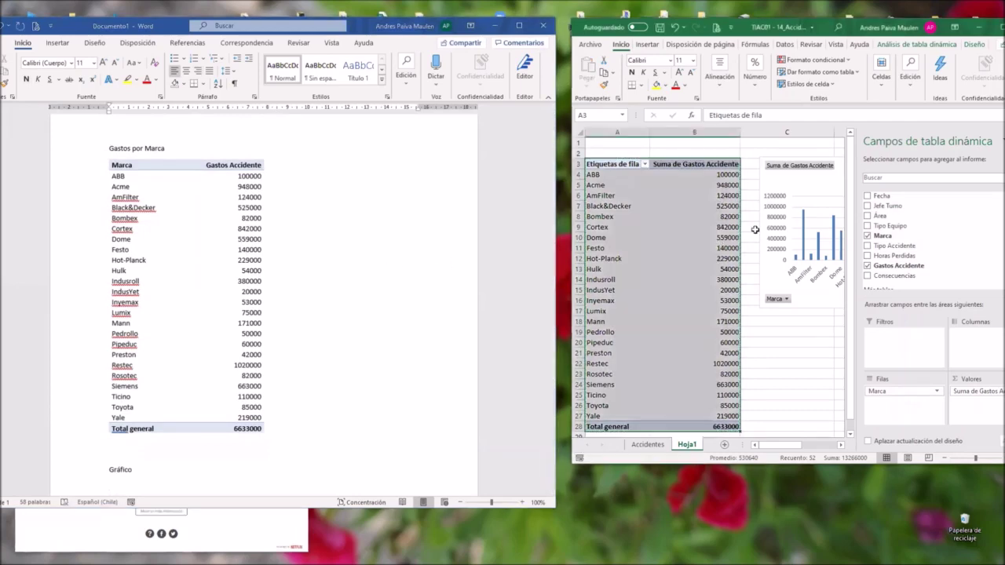
- Remove the blank line above Gráfico and put the insertion point below the label
{"action": "left_click", "coordinate": [336, 294]}
{"action": "scroll", "coordinate": [336, 294], "scroll_direction": "down", "scroll_amount": 5}
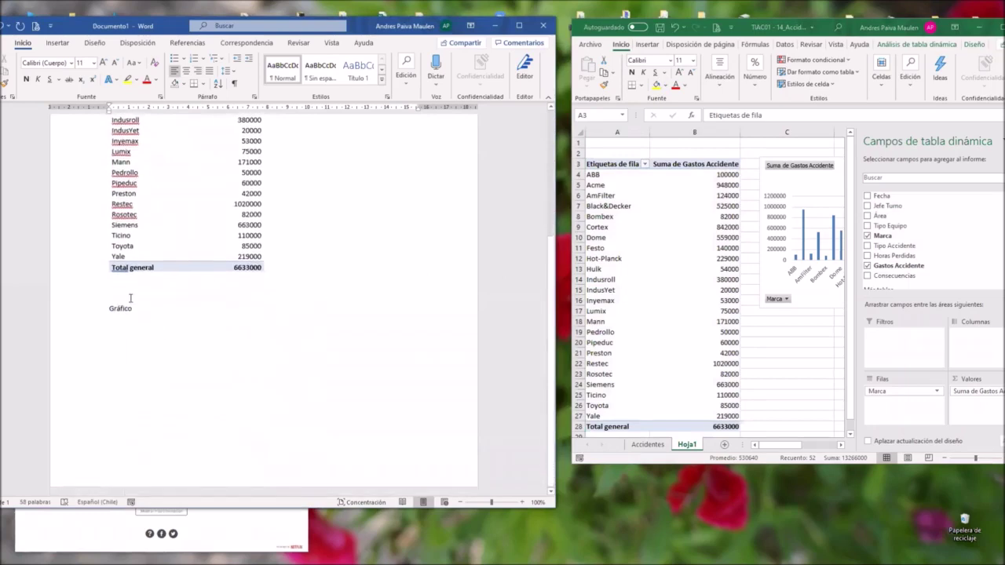
{"action": "key", "text": "BackSpace"}
{"action": "left_click", "coordinate": [139, 312]}
- Copy the whole pivot chart from Excel and paste it below Gráfico in Word
{"action": "left_click", "coordinate": [778, 179]}
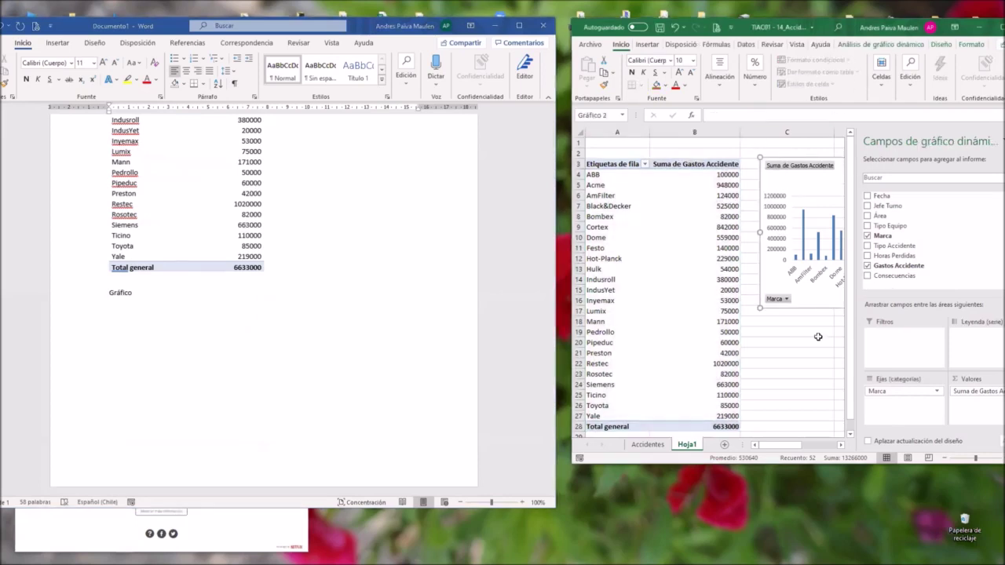
{"action": "left_click", "coordinate": [811, 374]}
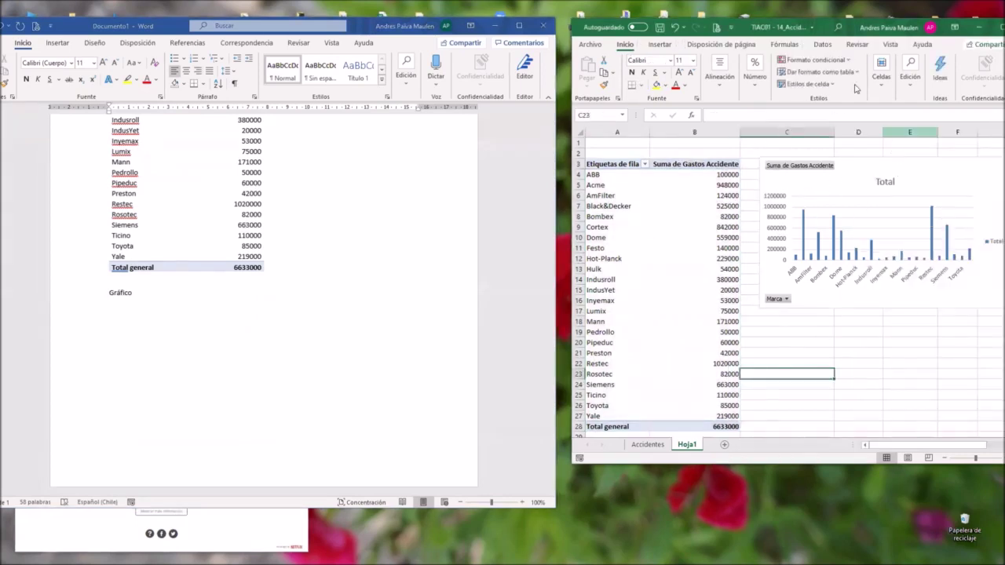
{"action": "left_click_drag", "start_coordinate": [814, 33], "coordinate": [680, 67]}
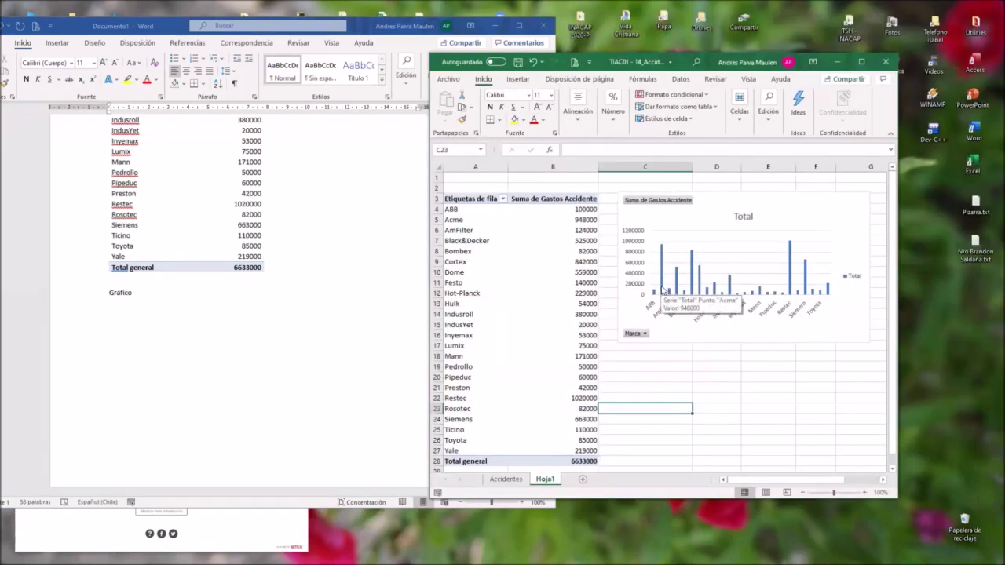
{"action": "left_click", "coordinate": [661, 289]}
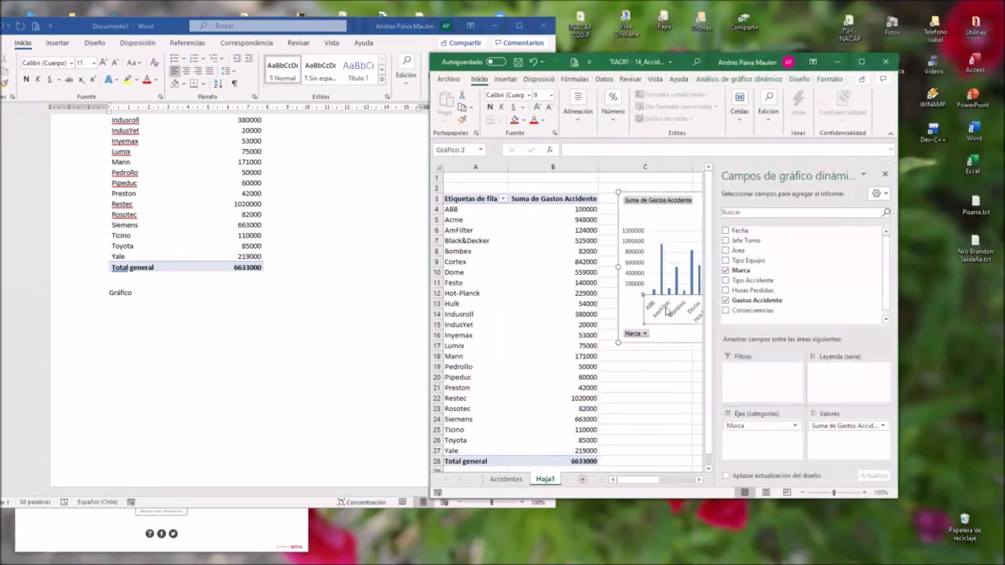
{"action": "left_click", "coordinate": [638, 251]}
{"action": "left_click", "coordinate": [657, 218]}
{"action": "left_click", "coordinate": [663, 403]}
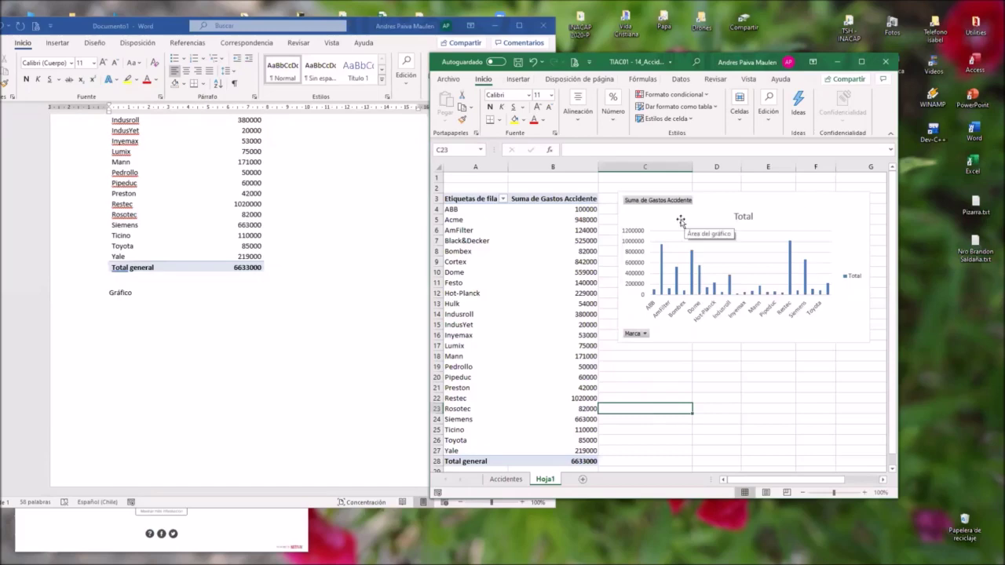
{"action": "left_click", "coordinate": [663, 219]}
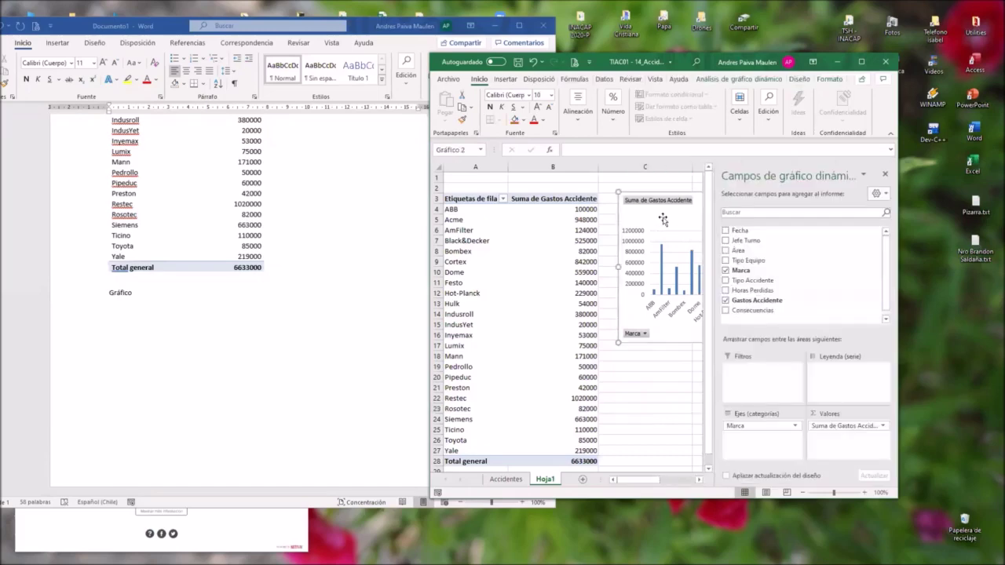
{"action": "key", "text": "ctrl+c"}
{"action": "left_click", "coordinate": [145, 314]}
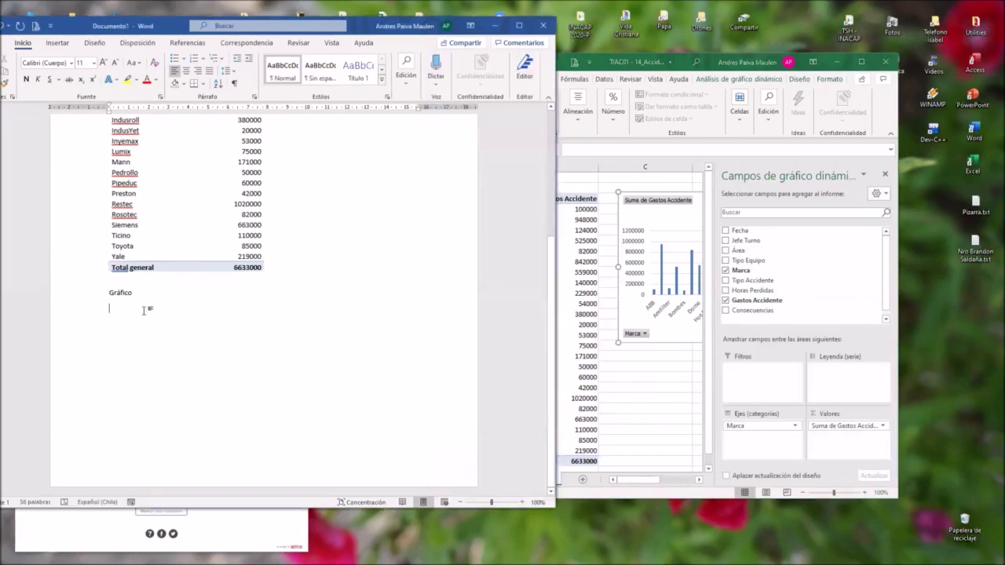
{"action": "key", "text": "ctrl+v"}
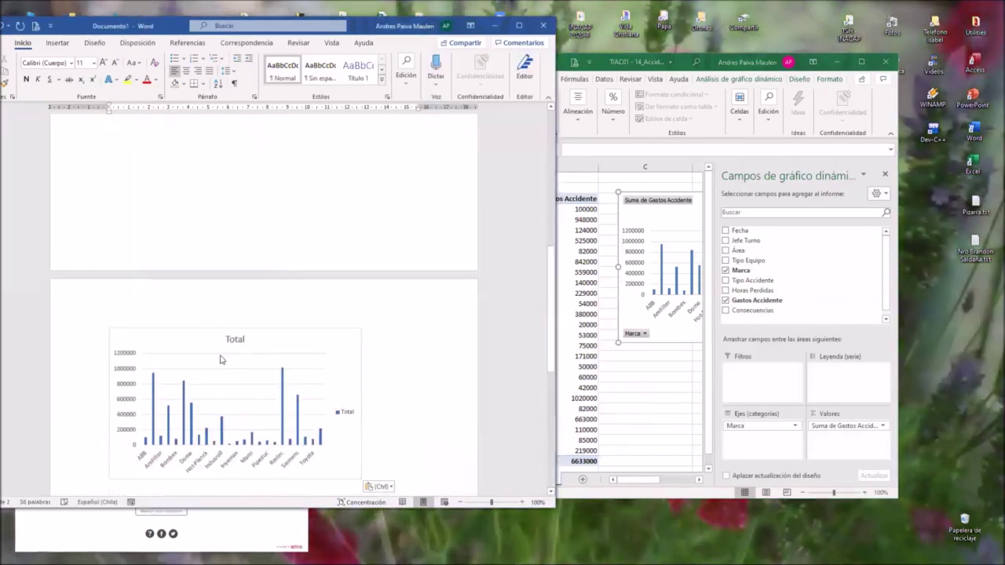
- Narrow the page margin so table and chart fit one page, and add an empty line above Gráfico
{"action": "scroll", "coordinate": [220, 354], "scroll_direction": "up", "scroll_amount": 8}
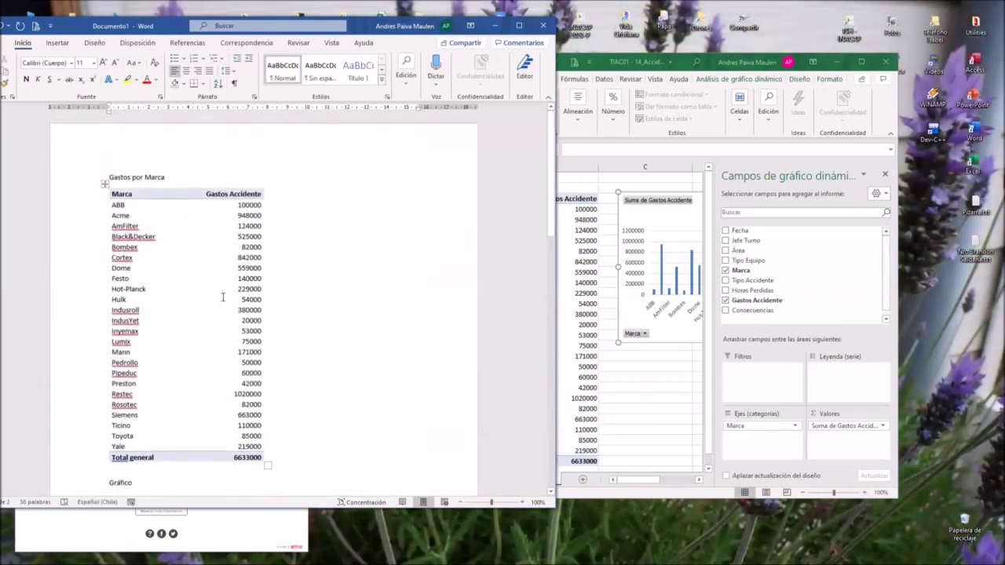
{"action": "left_click", "coordinate": [131, 177]}
{"action": "left_click_drag", "start_coordinate": [172, 29], "coordinate": [232, 29]}
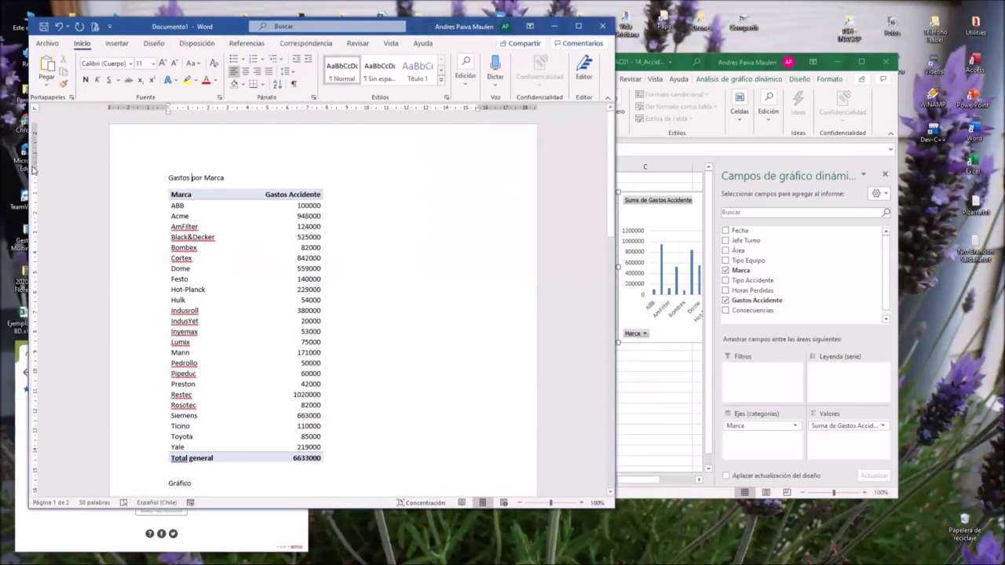
{"action": "scroll", "coordinate": [36, 136], "scroll_direction": "down", "scroll_amount": 1}
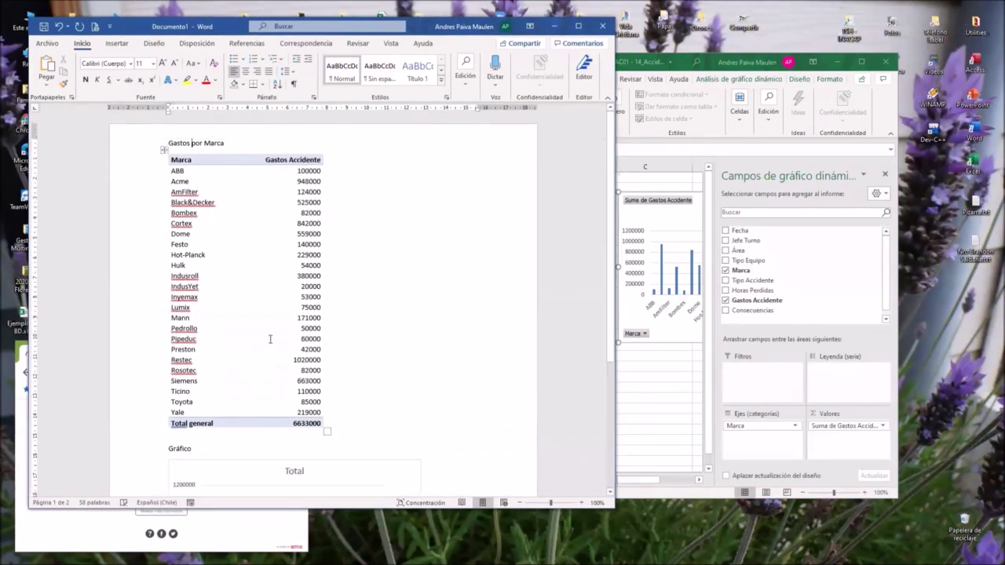
{"action": "scroll", "coordinate": [272, 345], "scroll_direction": "down", "scroll_amount": 2}
{"action": "scroll", "coordinate": [271, 347], "scroll_direction": "down", "scroll_amount": 4}
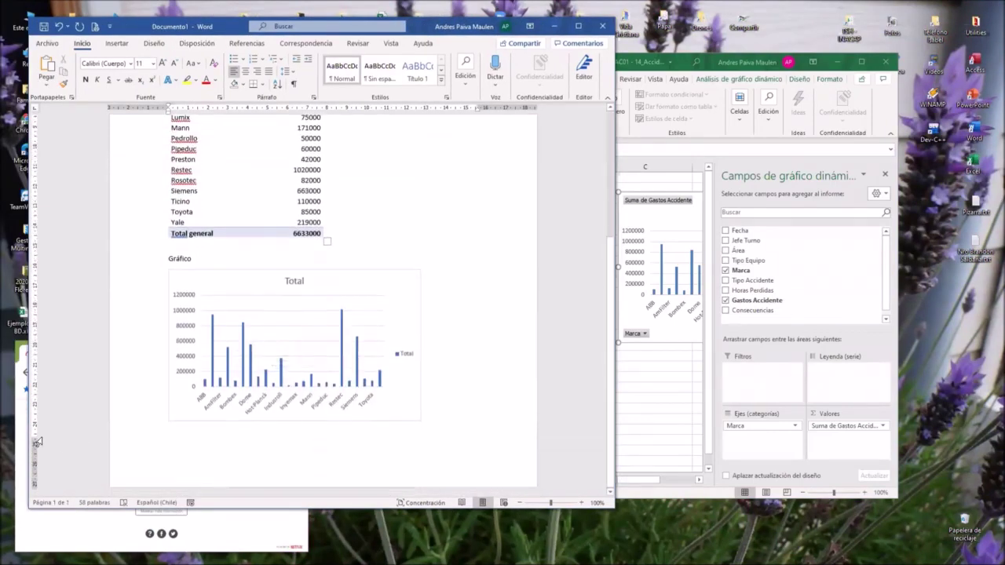
{"action": "left_click_drag", "start_coordinate": [36, 437], "coordinate": [35, 462]}
{"action": "key", "text": "Return"}
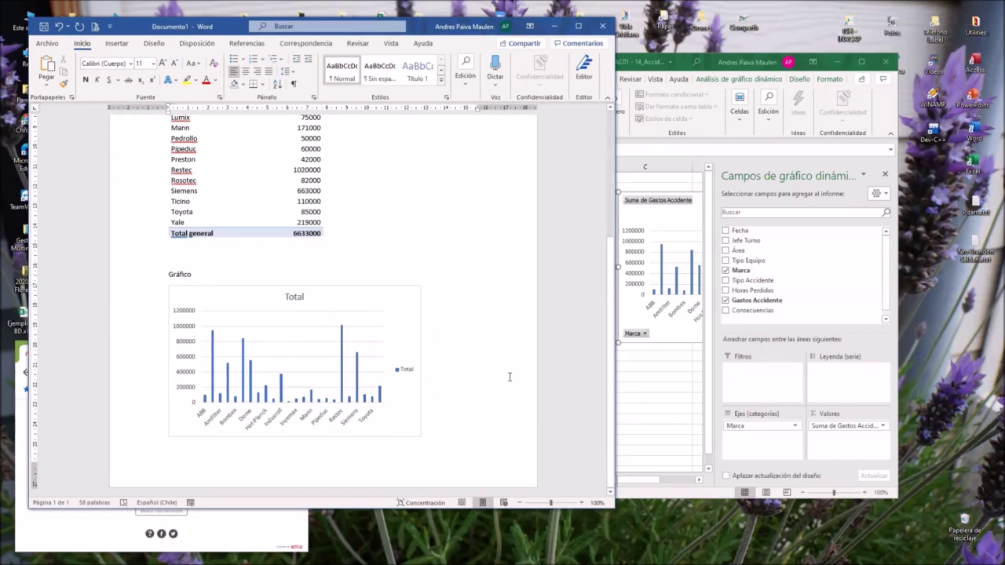
{"action": "left_click", "coordinate": [645, 407]}
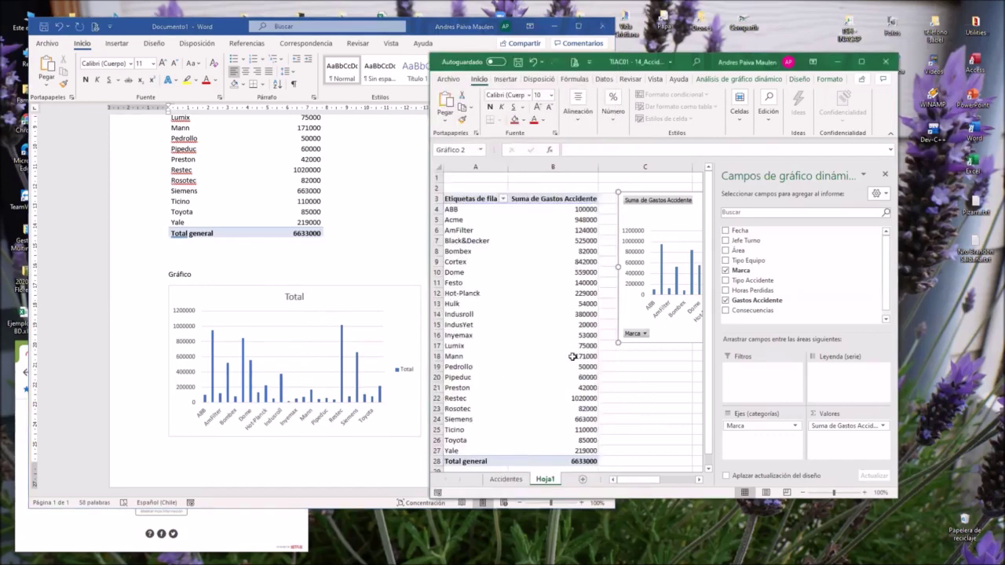
- Drag the Word chart's right edge wider so every Marca name shows on the horizontal axis
{"action": "left_click", "coordinate": [332, 270]}
{"action": "key", "text": "ctrl+v"}
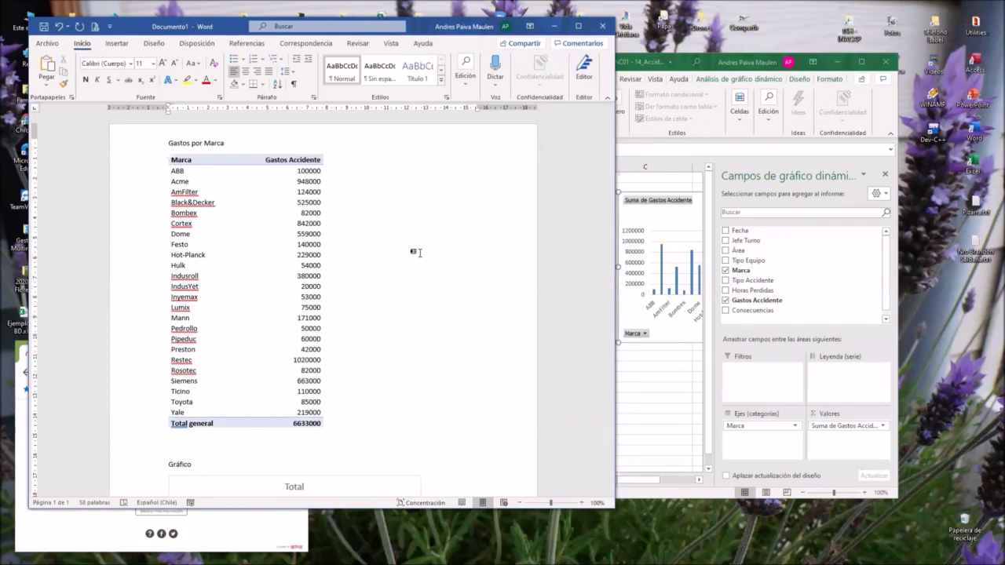
{"action": "left_click", "coordinate": [642, 339]}
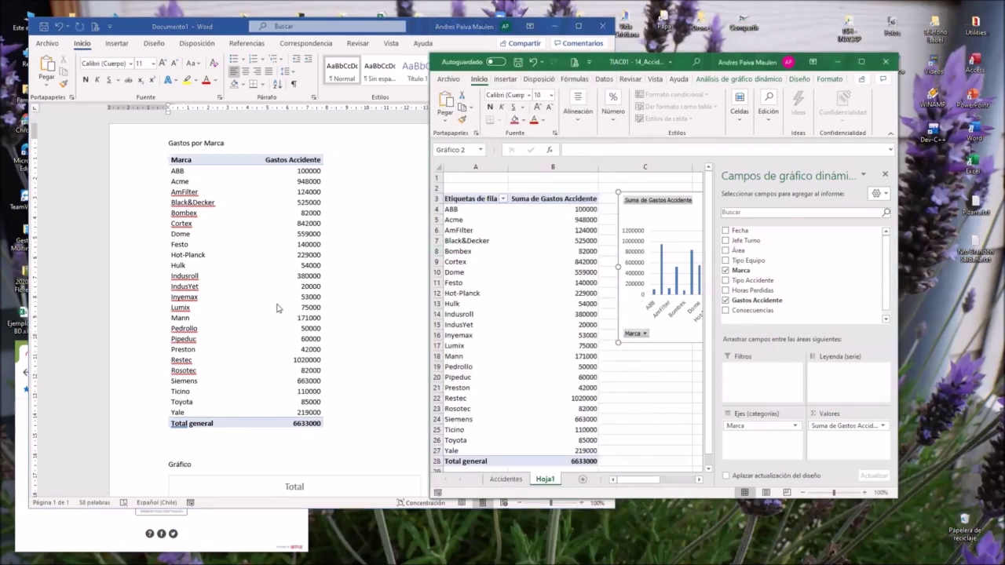
{"action": "left_click", "coordinate": [356, 220]}
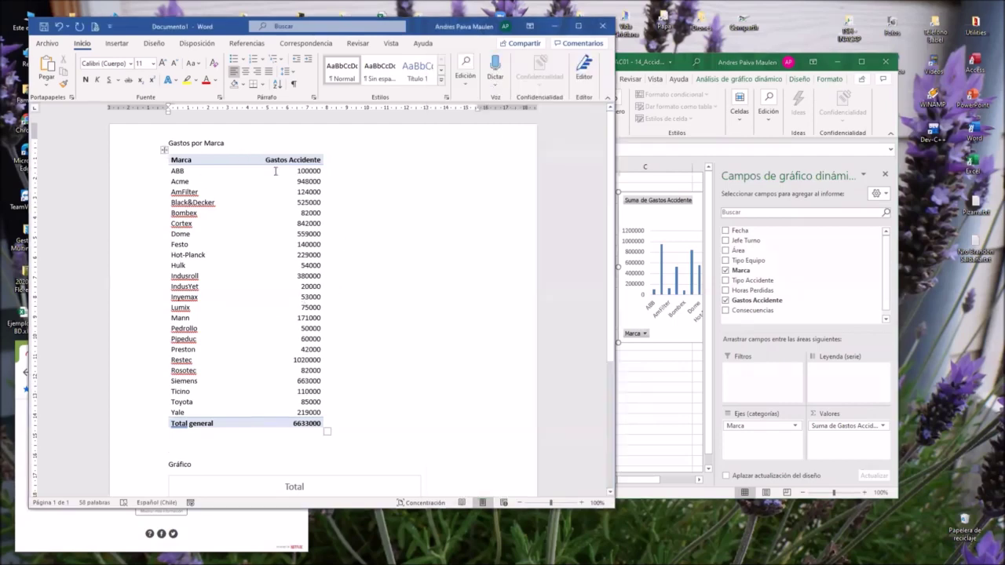
{"action": "scroll", "coordinate": [258, 355], "scroll_direction": "down", "scroll_amount": 3}
{"action": "scroll", "coordinate": [258, 355], "scroll_direction": "down", "scroll_amount": 1}
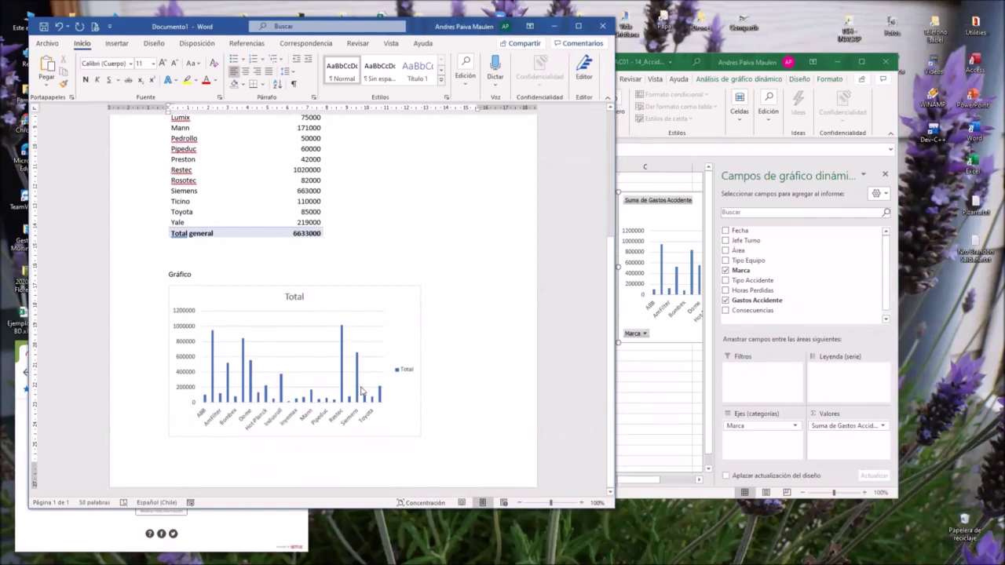
{"action": "left_click", "coordinate": [417, 345]}
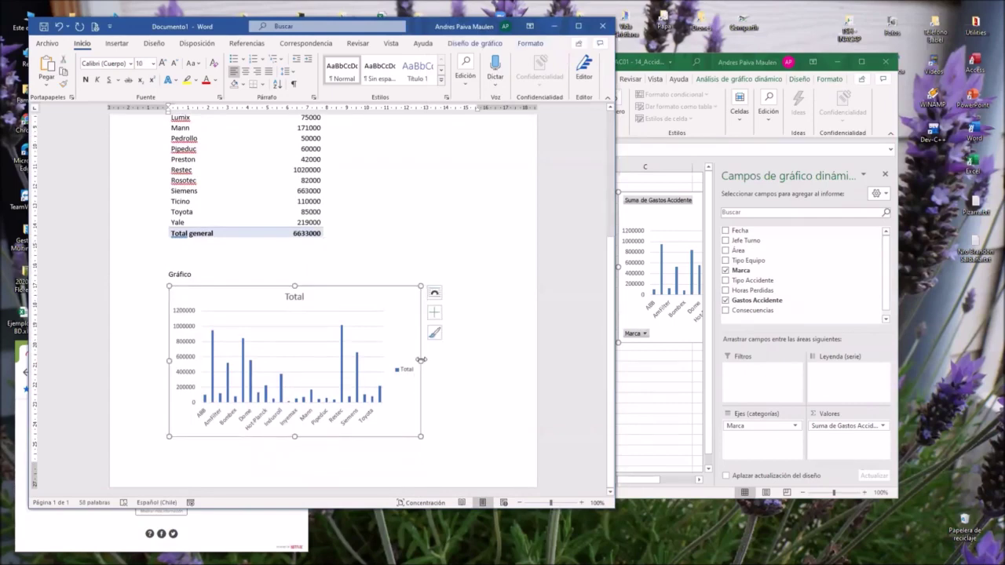
{"action": "left_click_drag", "start_coordinate": [421, 359], "coordinate": [496, 360]}
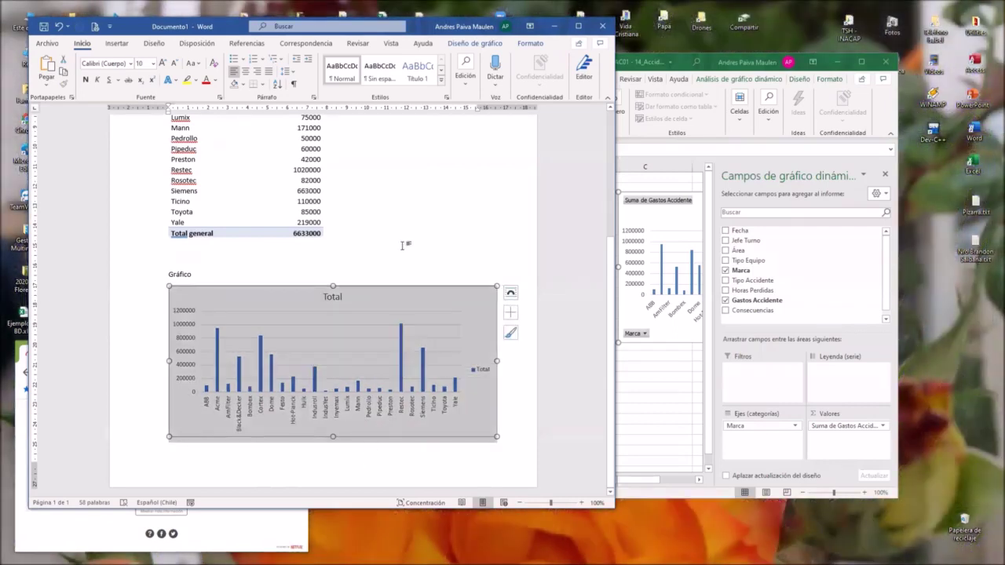
{"action": "left_click", "coordinate": [401, 244]}
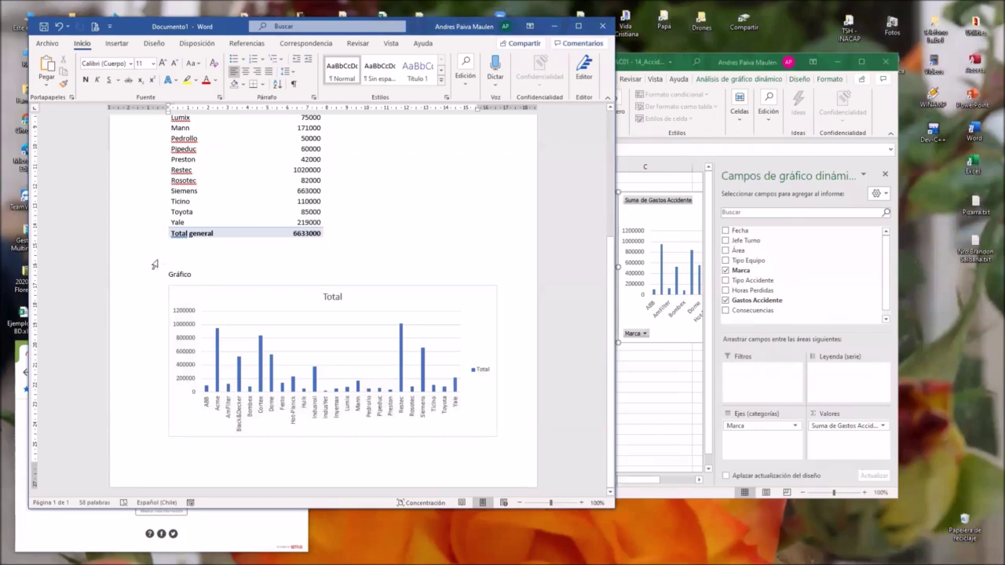
- Put the caret on the empty line above Gráfico after checking the Excel workbook
{"action": "left_click", "coordinate": [154, 264]}
{"action": "left_click", "coordinate": [678, 375]}
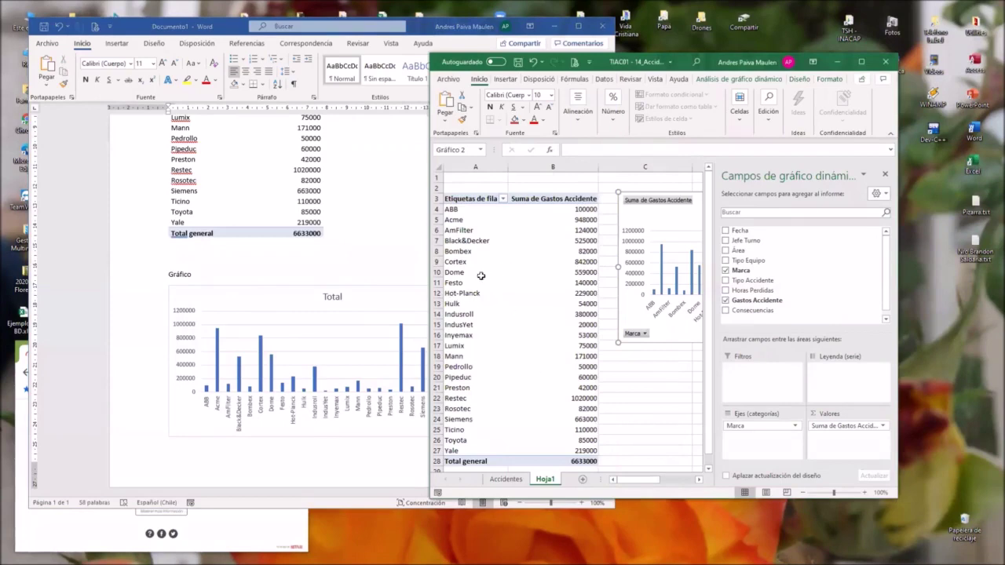
{"action": "left_click", "coordinate": [232, 257]}
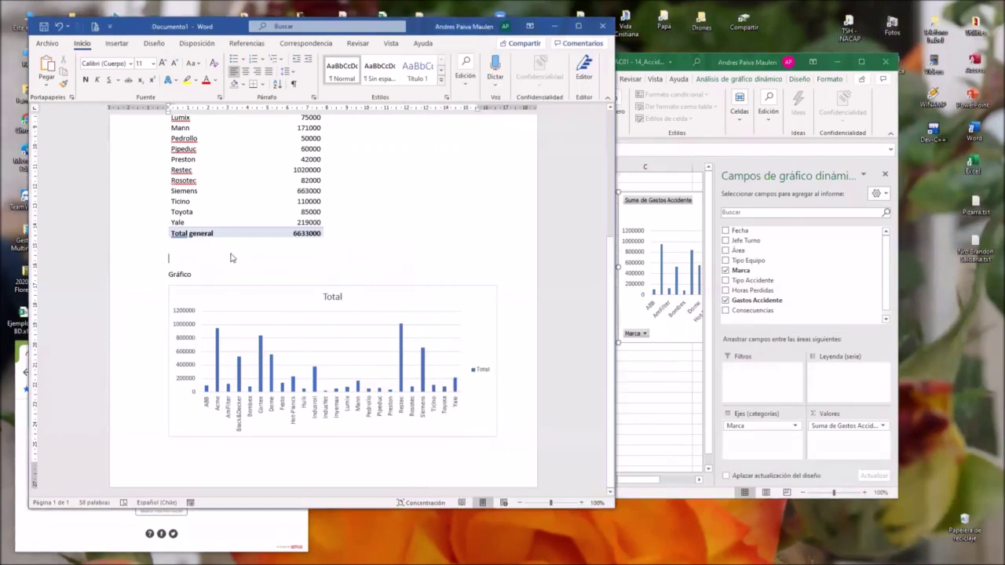